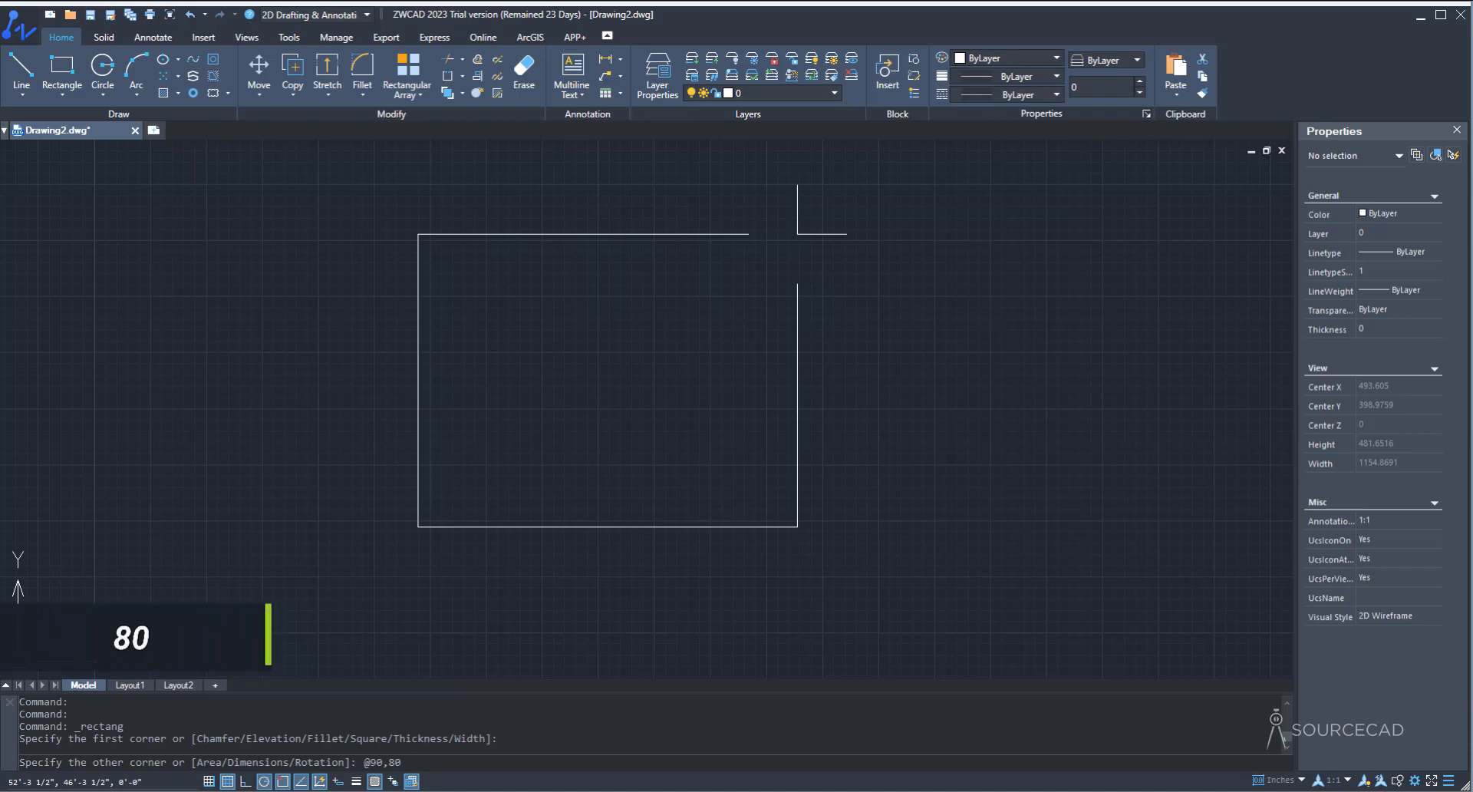
pyautogui.press('Return')
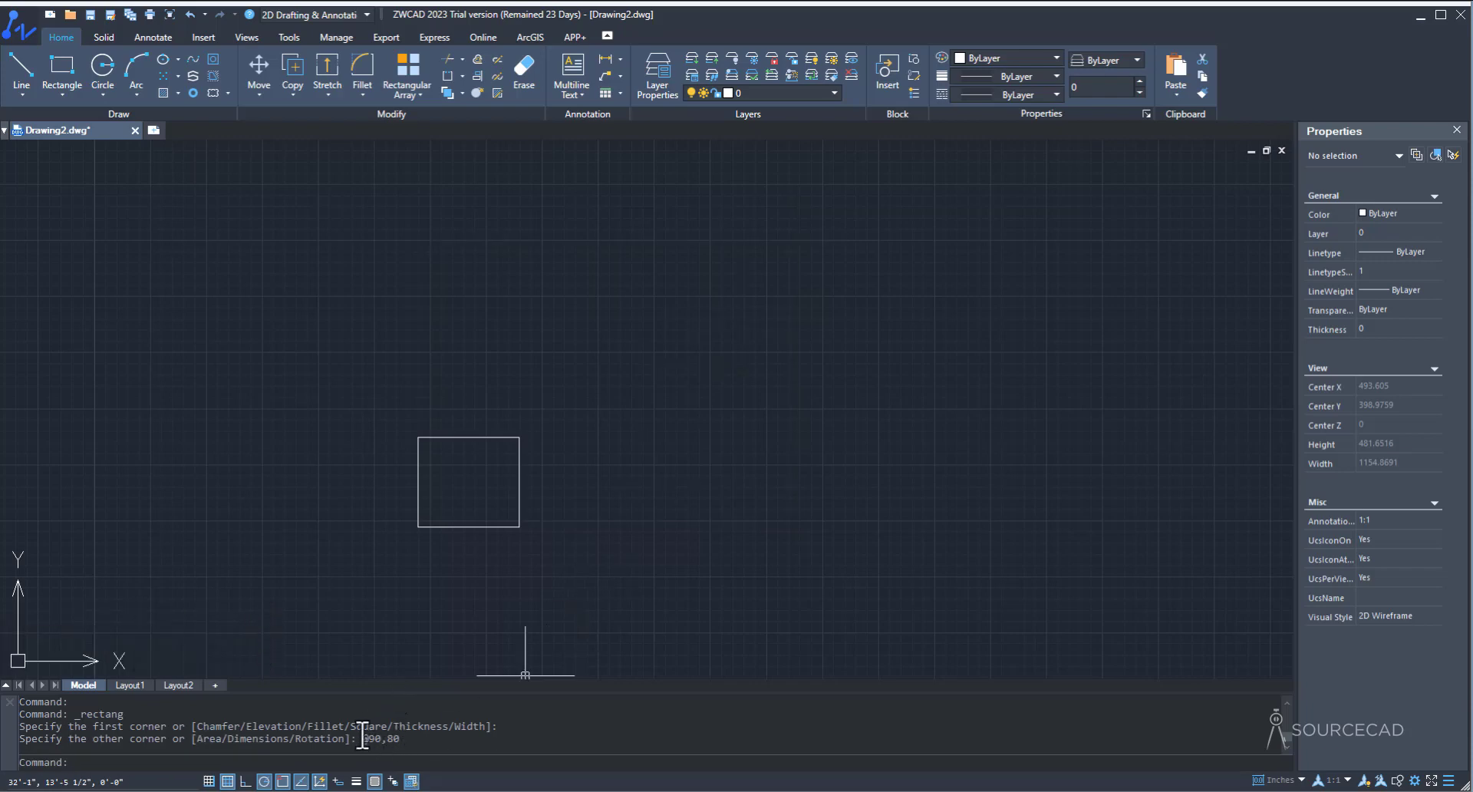
pyautogui.scroll(6, 448, 498)
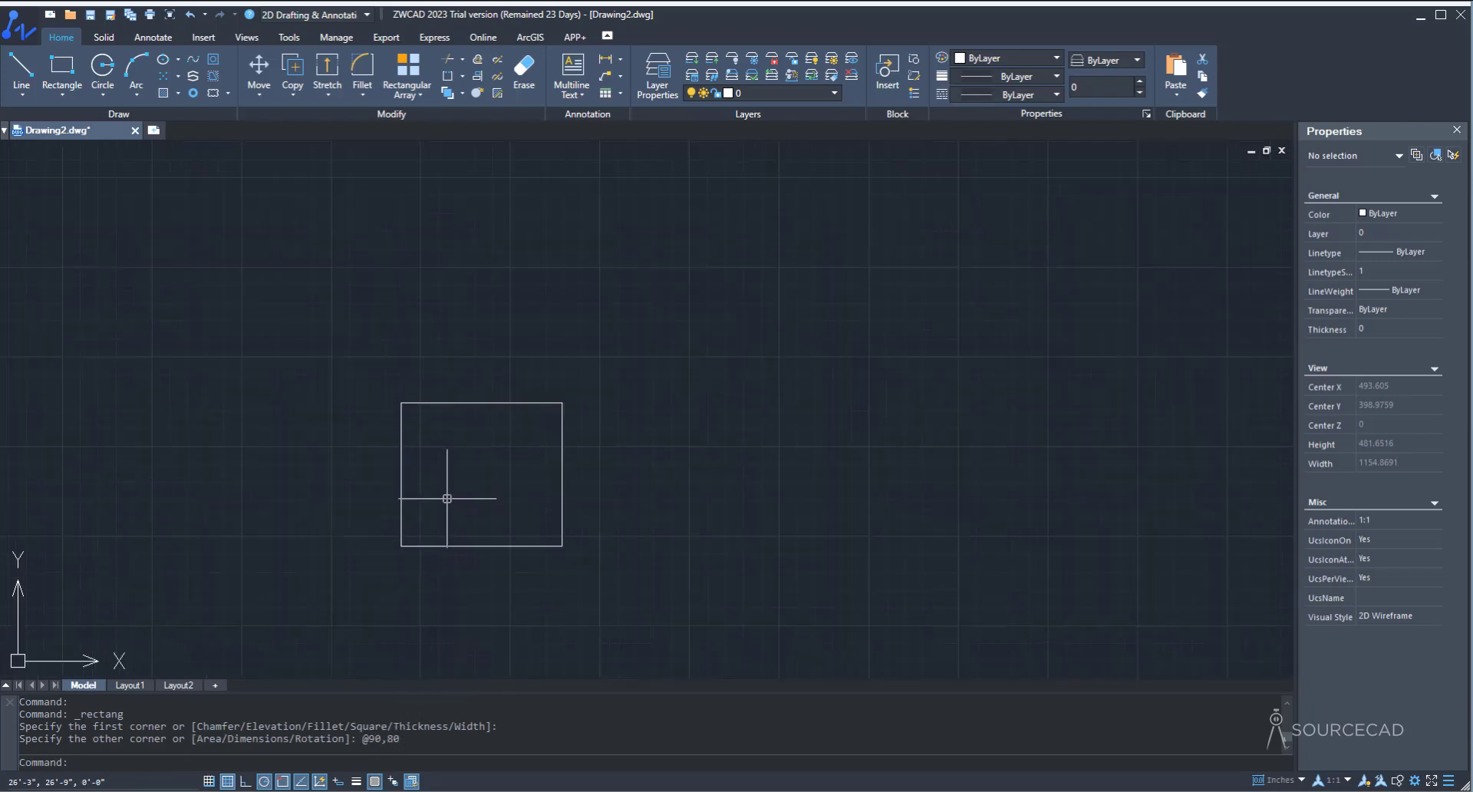
pyautogui.moveTo(450, 500); pyautogui.dragTo(536, 461, button='middle')
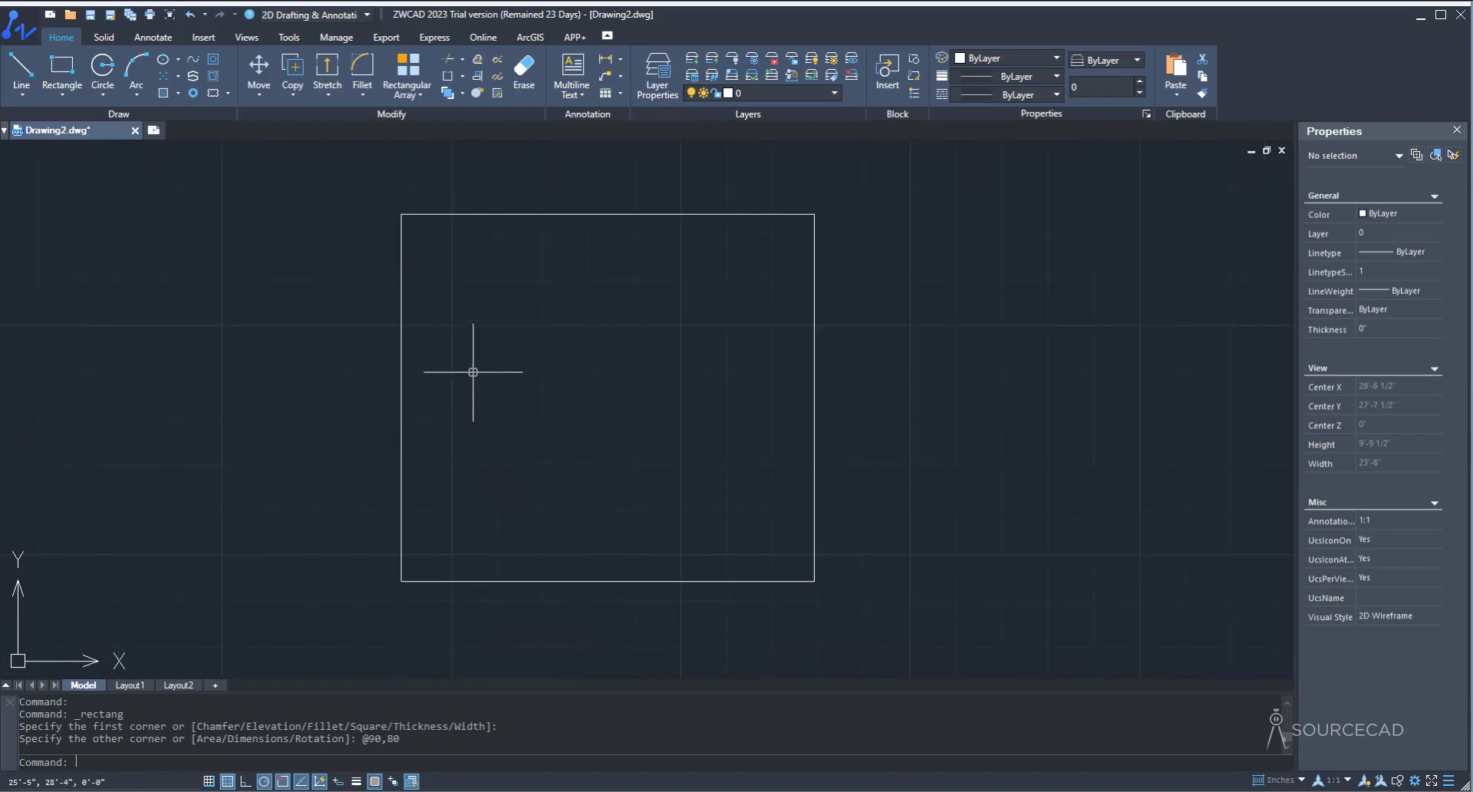
pyautogui.click(453, 215)
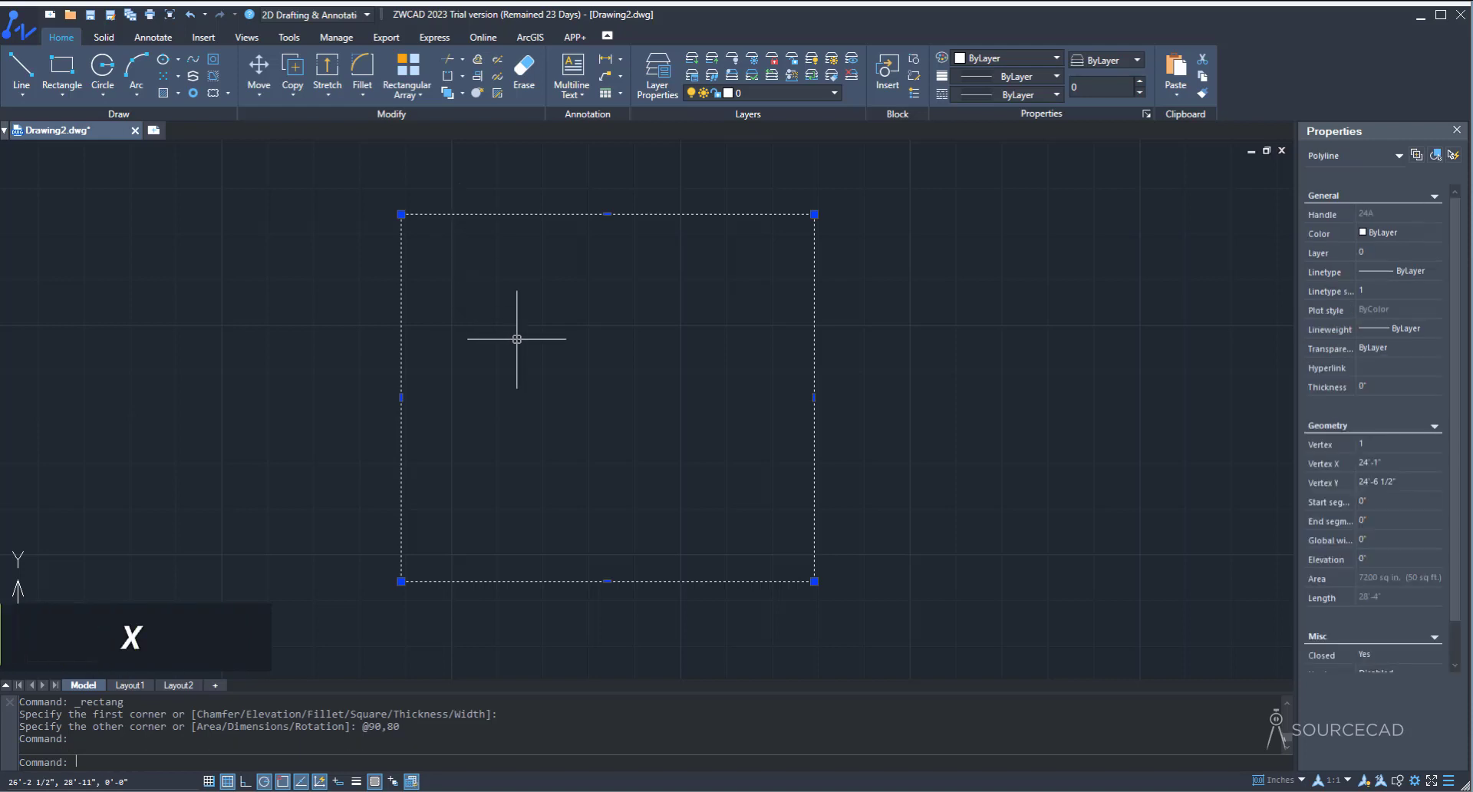
pyautogui.write('x')
pyautogui.press('Return')
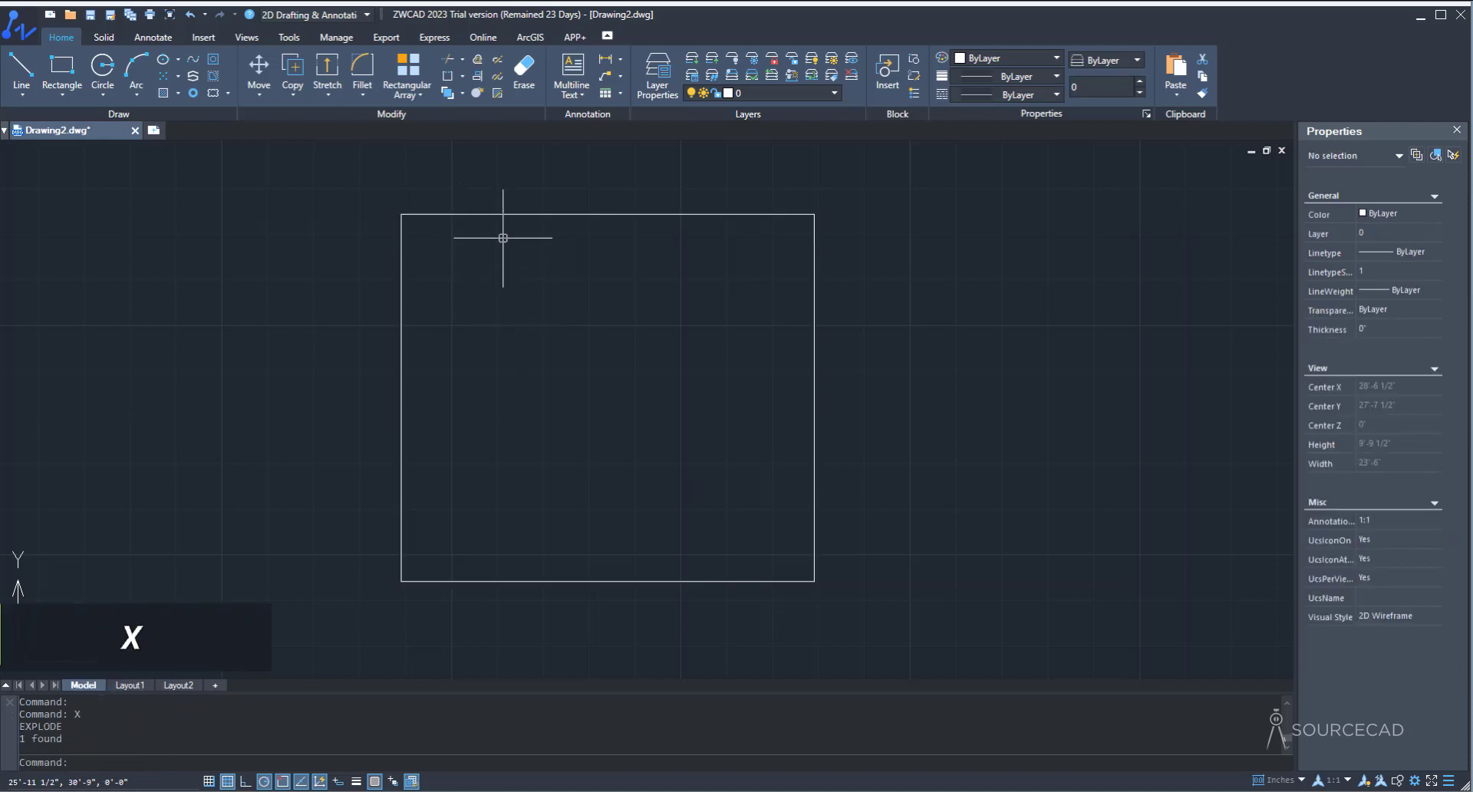
pyautogui.click(501, 215)
pyautogui.click(401, 250)
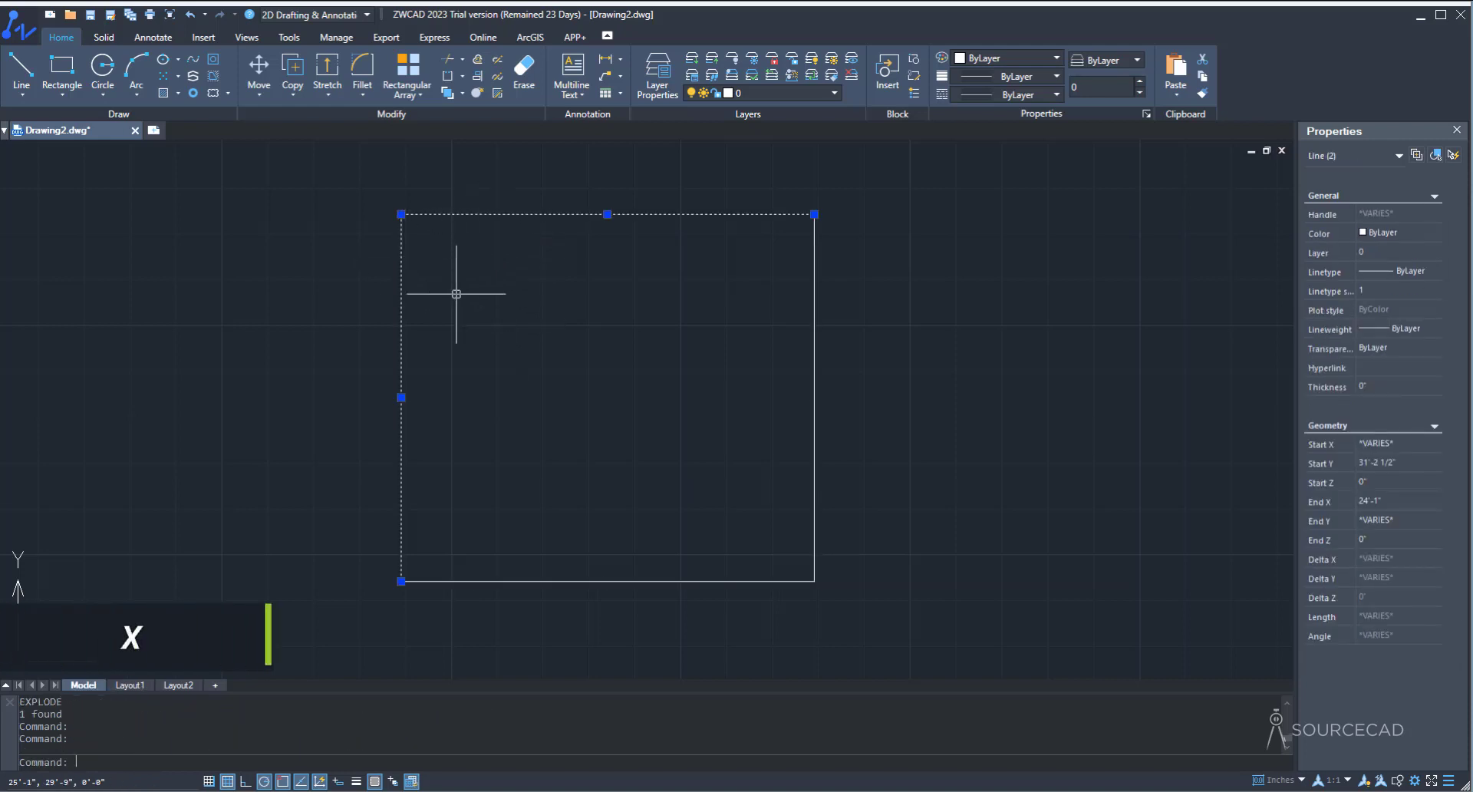
pyautogui.press('Escape')
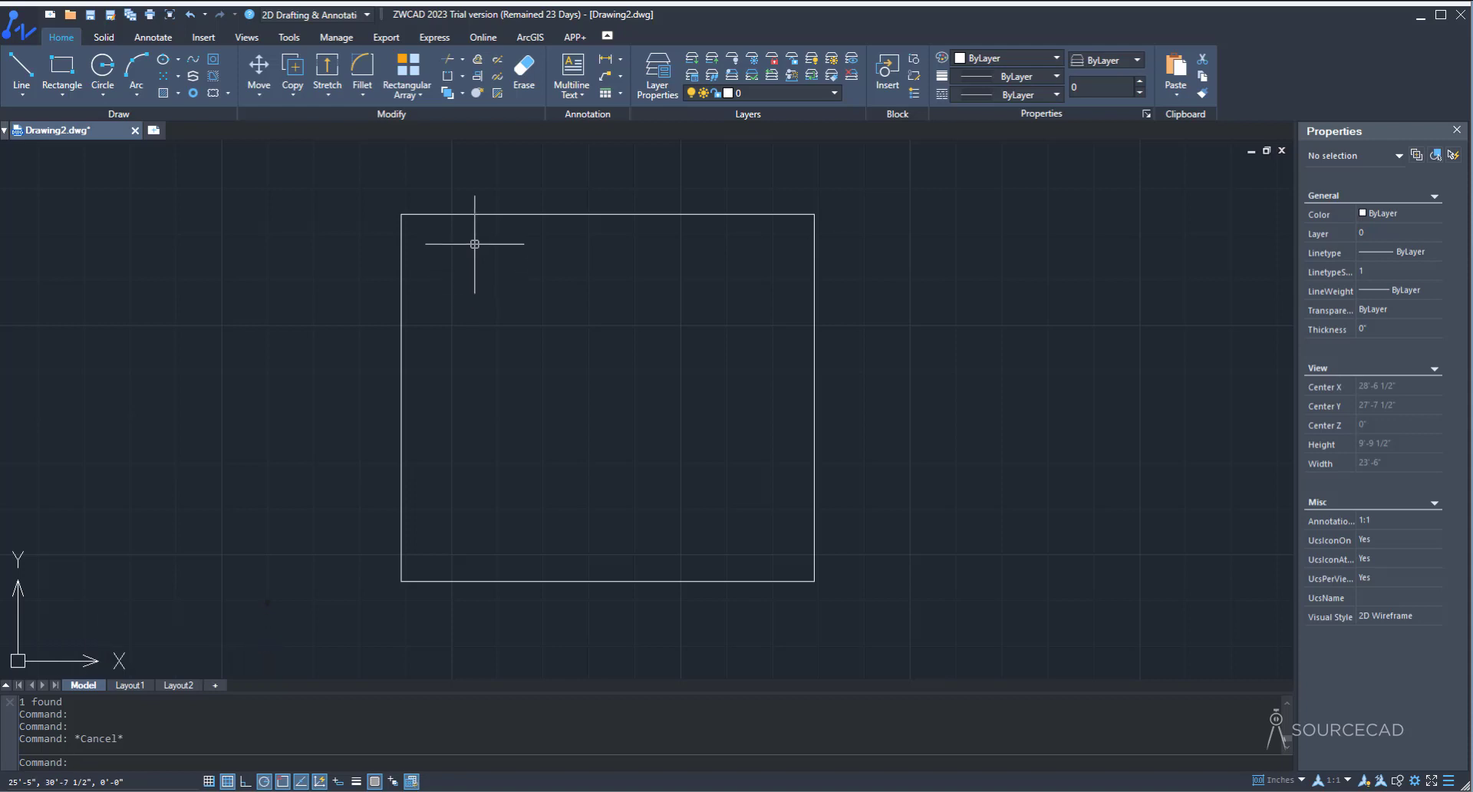
# Step: Offset the rectangle's left edge inward repeatedly at 9-inch spacing to create nine vertical lines across the rectangle
pyautogui.click(478, 60)
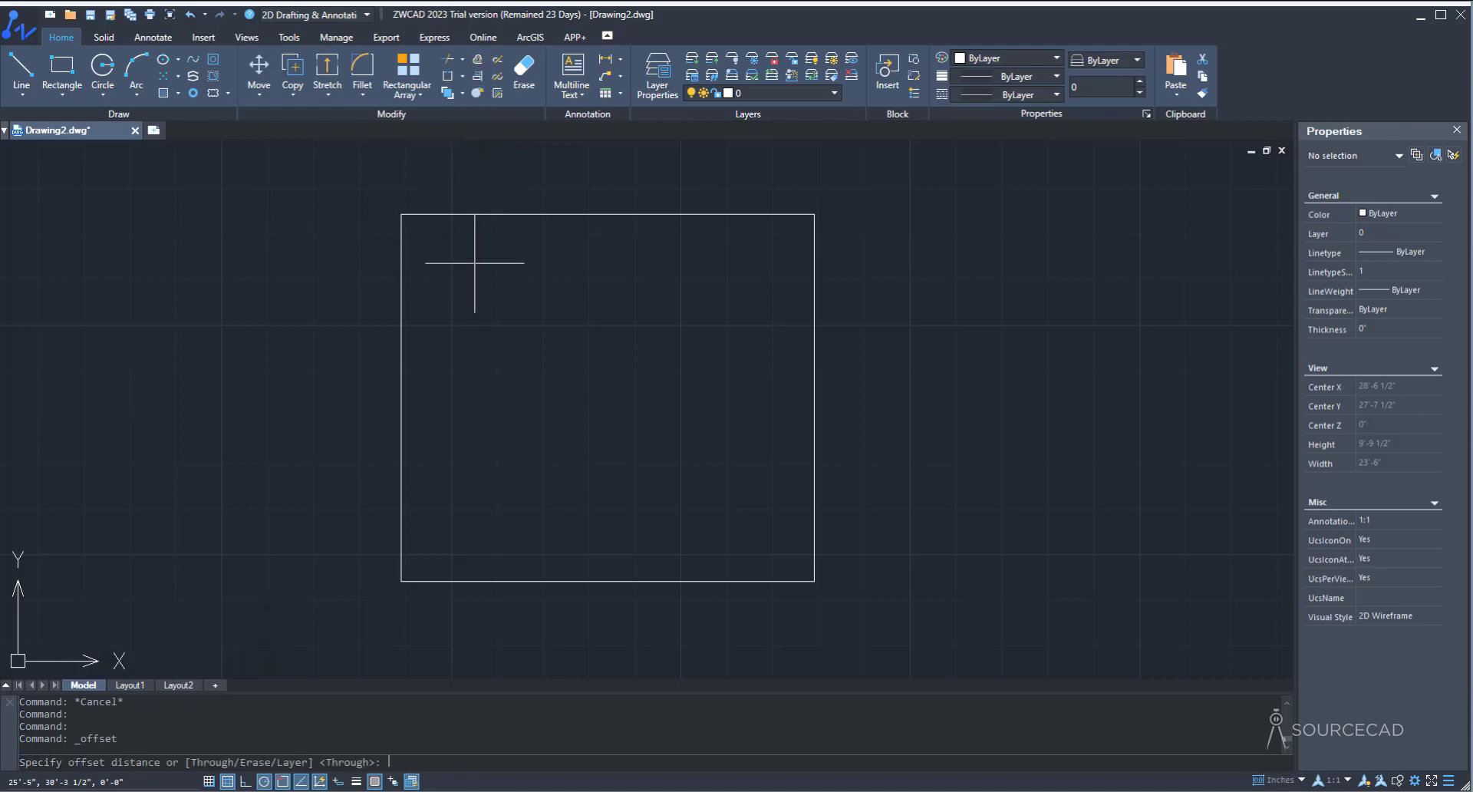
pyautogui.write('9')
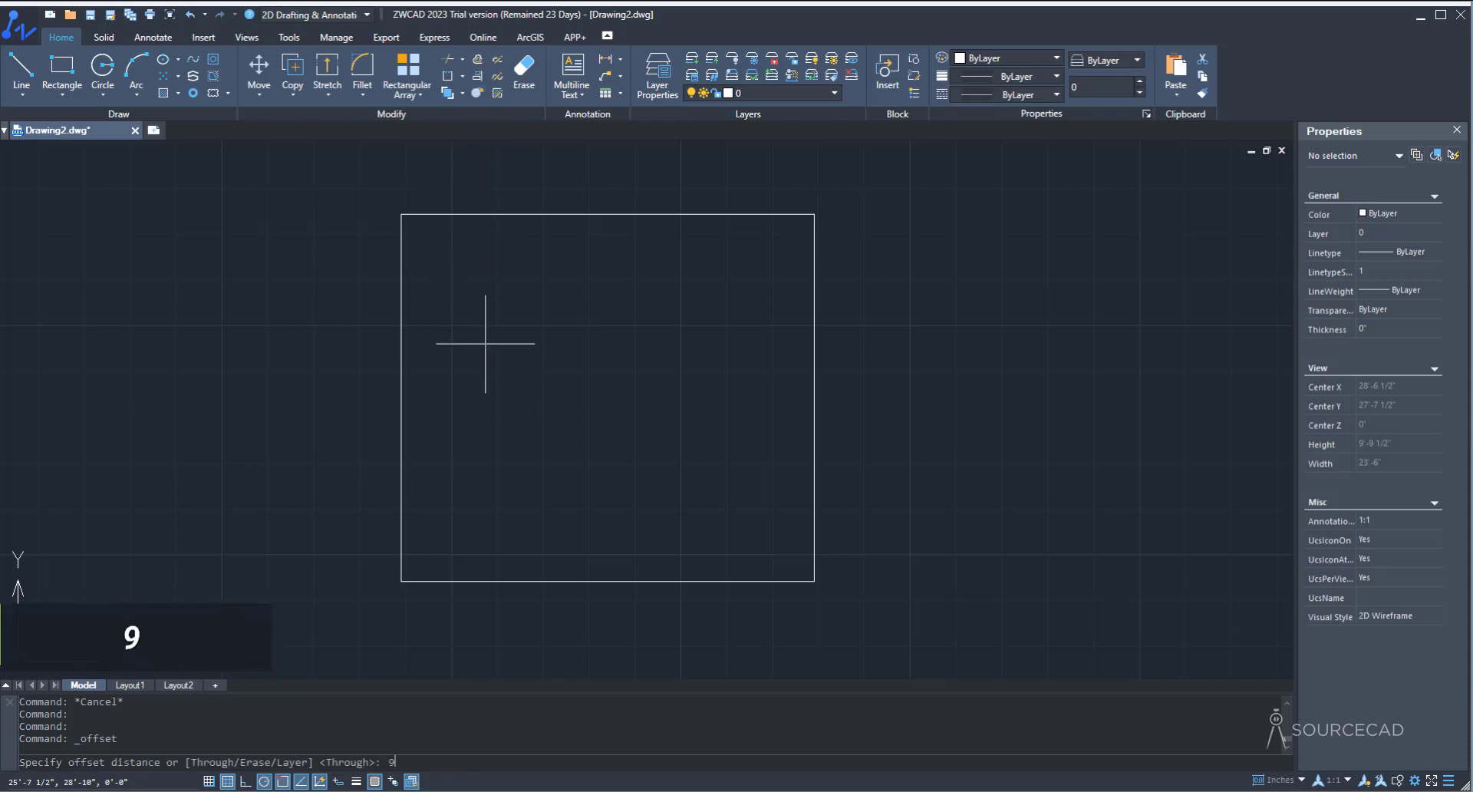
pyautogui.press('Return')
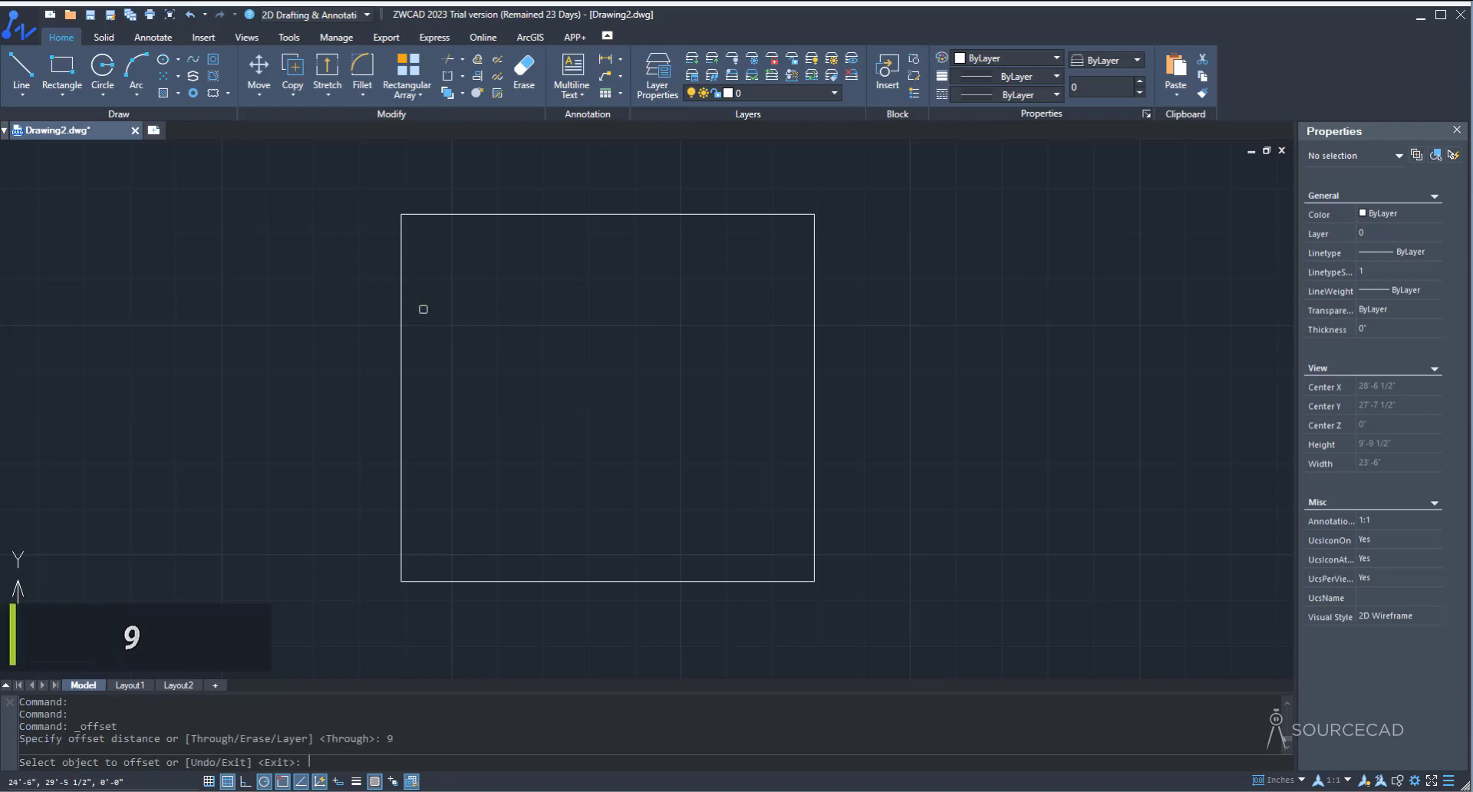
pyautogui.click(401, 254)
pyautogui.click(438, 259)
pyautogui.click(440, 257)
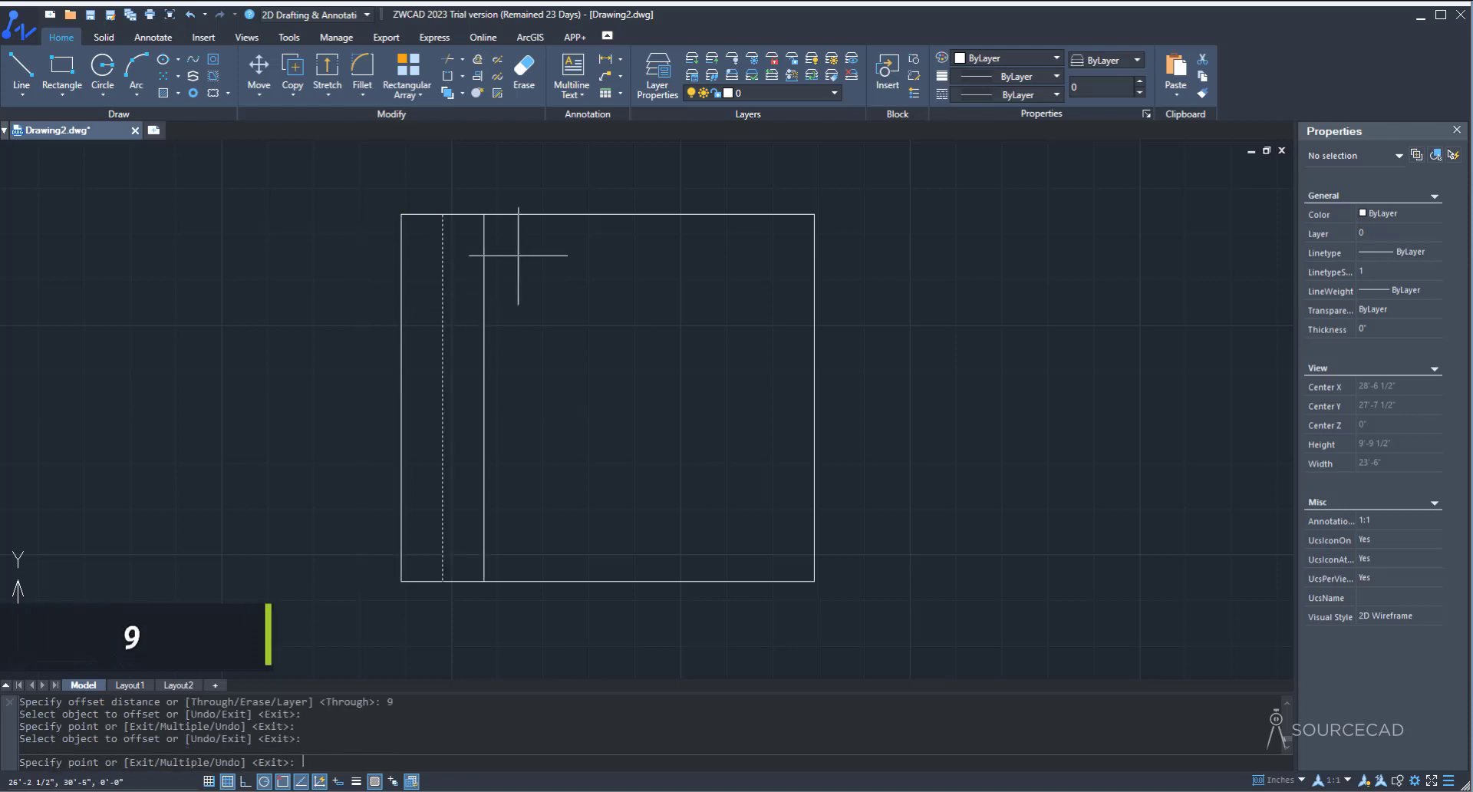
pyautogui.click(517, 243)
pyautogui.click(485, 231)
pyautogui.click(536, 247)
pyautogui.click(525, 219)
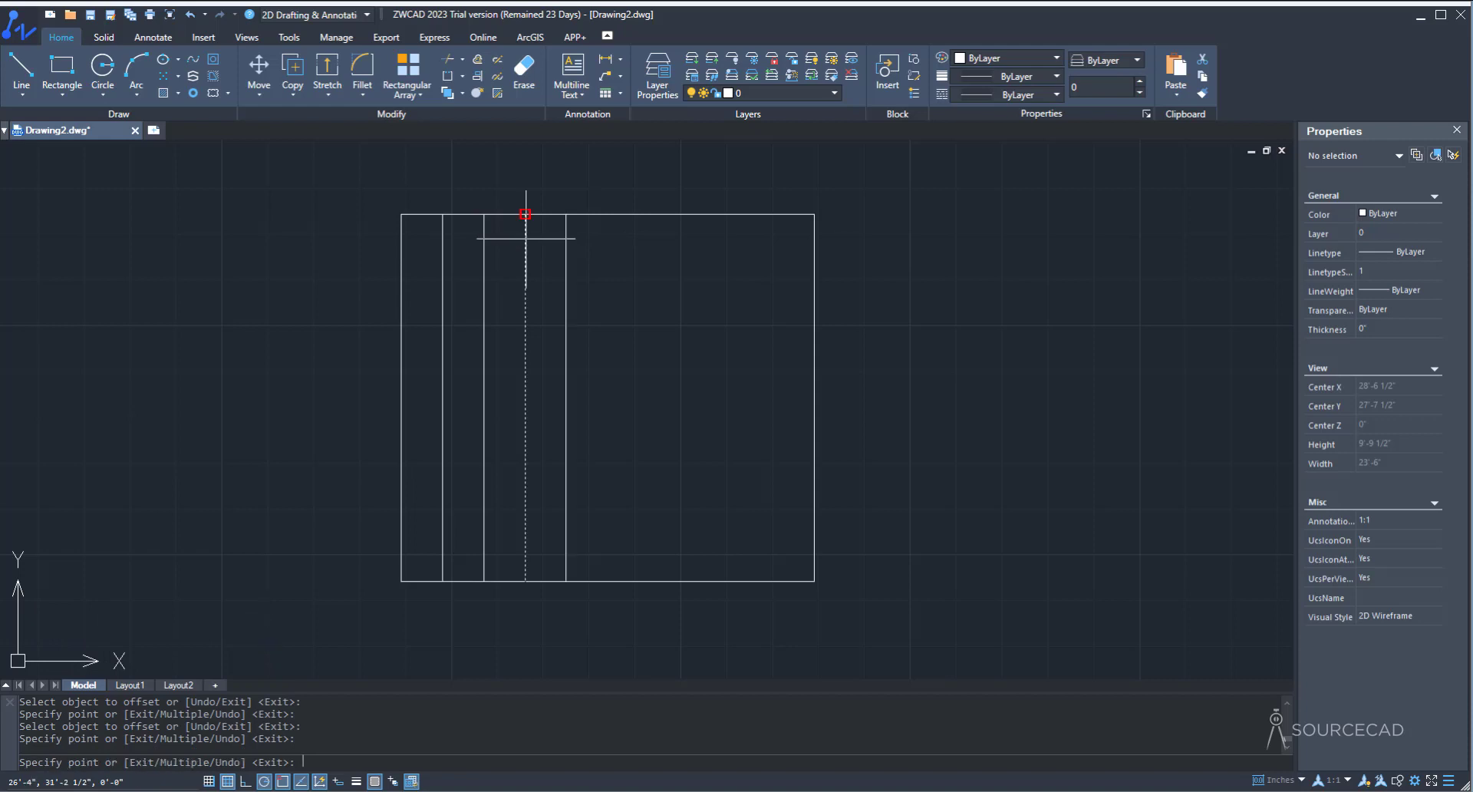
pyautogui.click(614, 276)
pyautogui.click(567, 290)
pyautogui.click(672, 286)
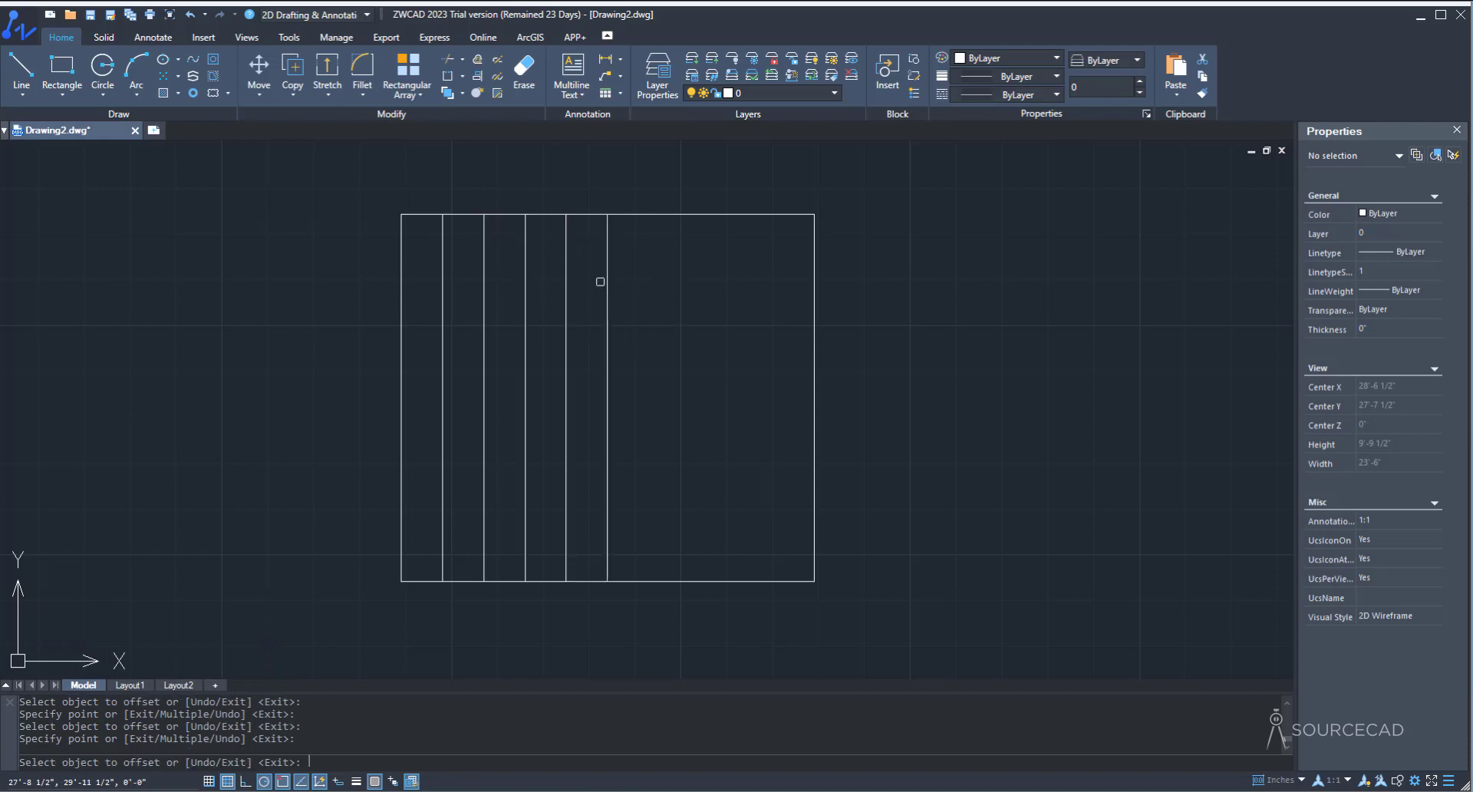
pyautogui.click(607, 281)
pyautogui.click(652, 273)
pyautogui.click(653, 271)
pyautogui.click(710, 269)
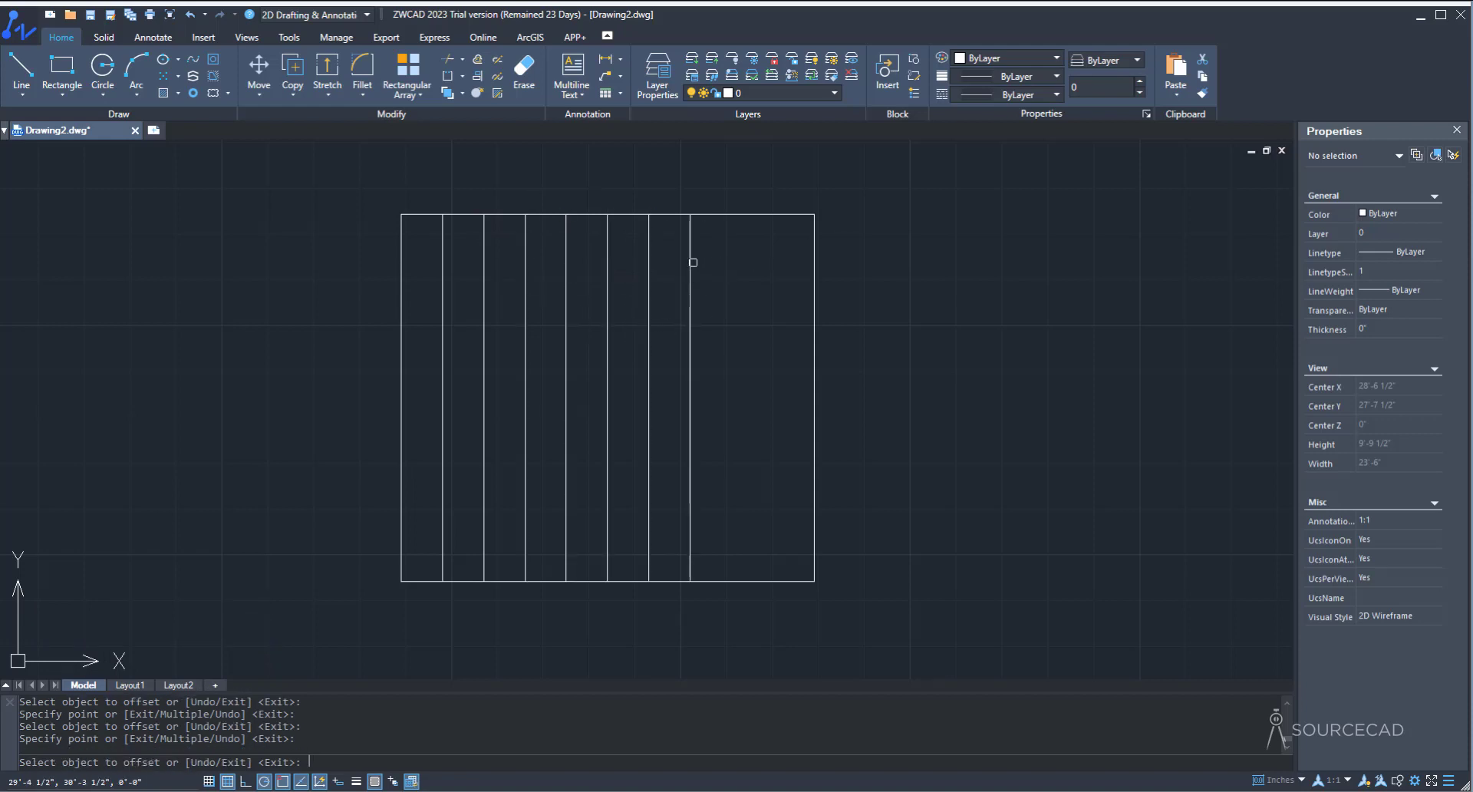
pyautogui.click(691, 256)
pyautogui.click(737, 254)
pyautogui.click(732, 253)
pyautogui.click(781, 255)
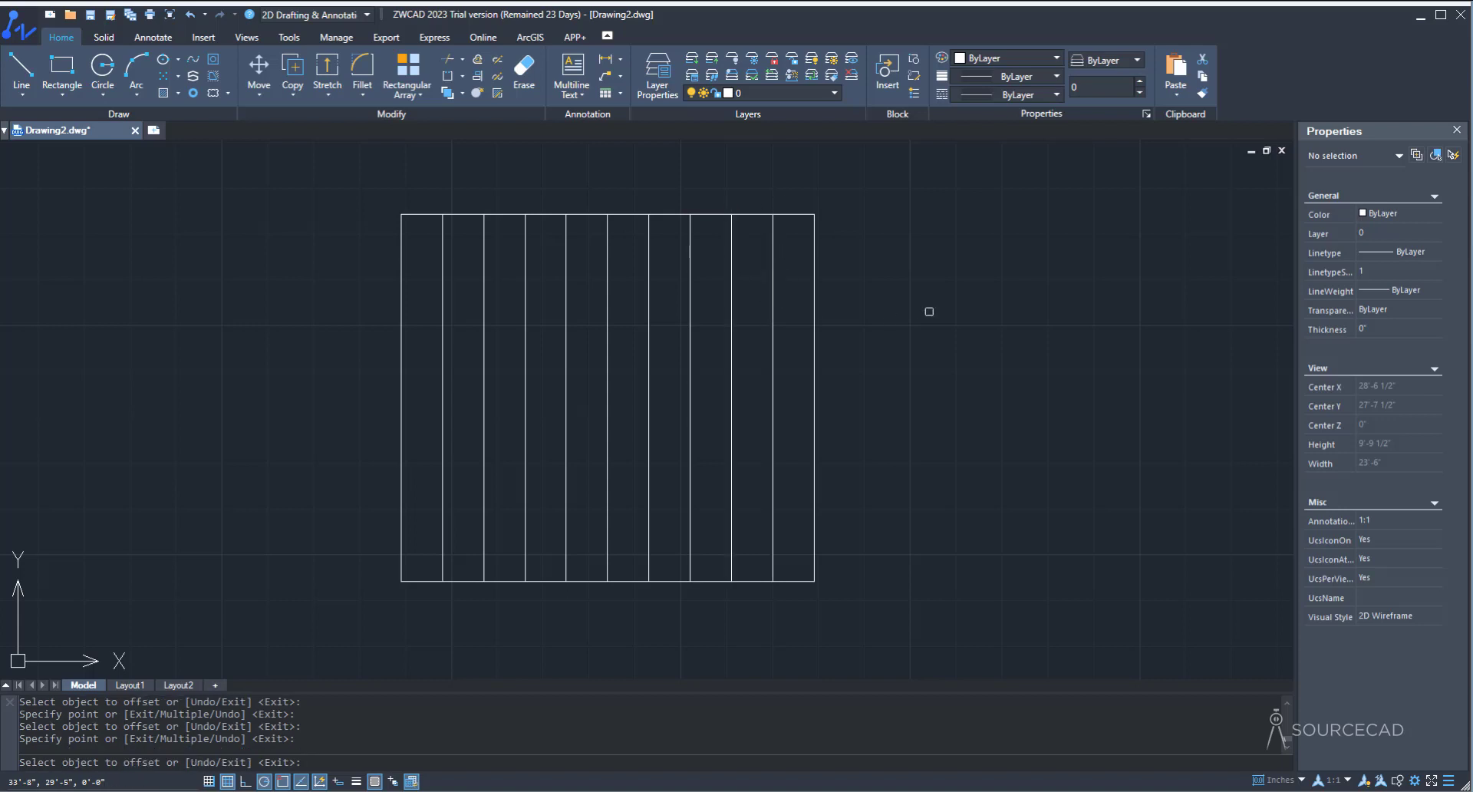
pyautogui.press('Escape')
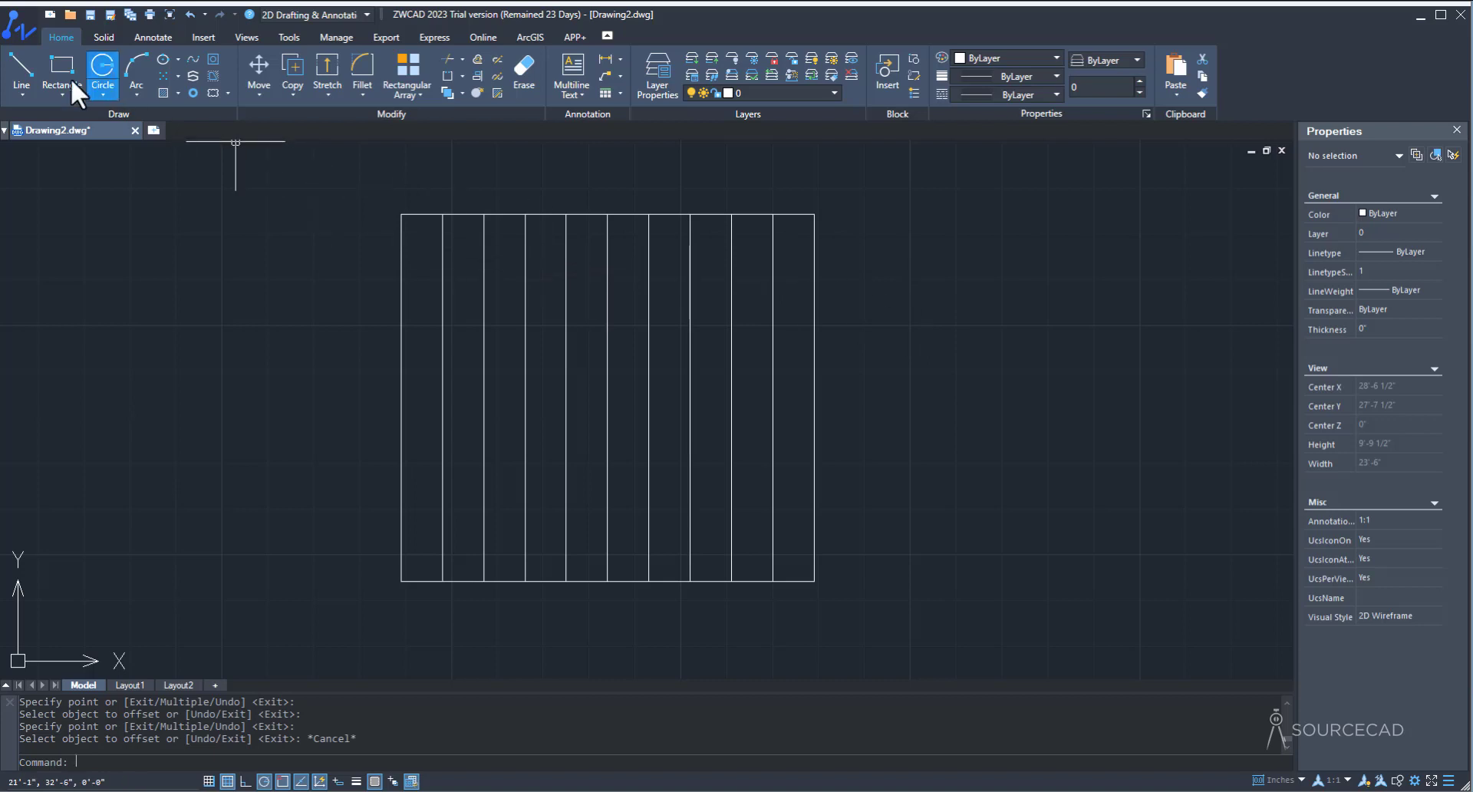
# Step: Draw a horizontal line from the midpoint of the rectangle's left edge to the midpoint of its right edge
pyautogui.click(30, 66)
pyautogui.click(401, 397)
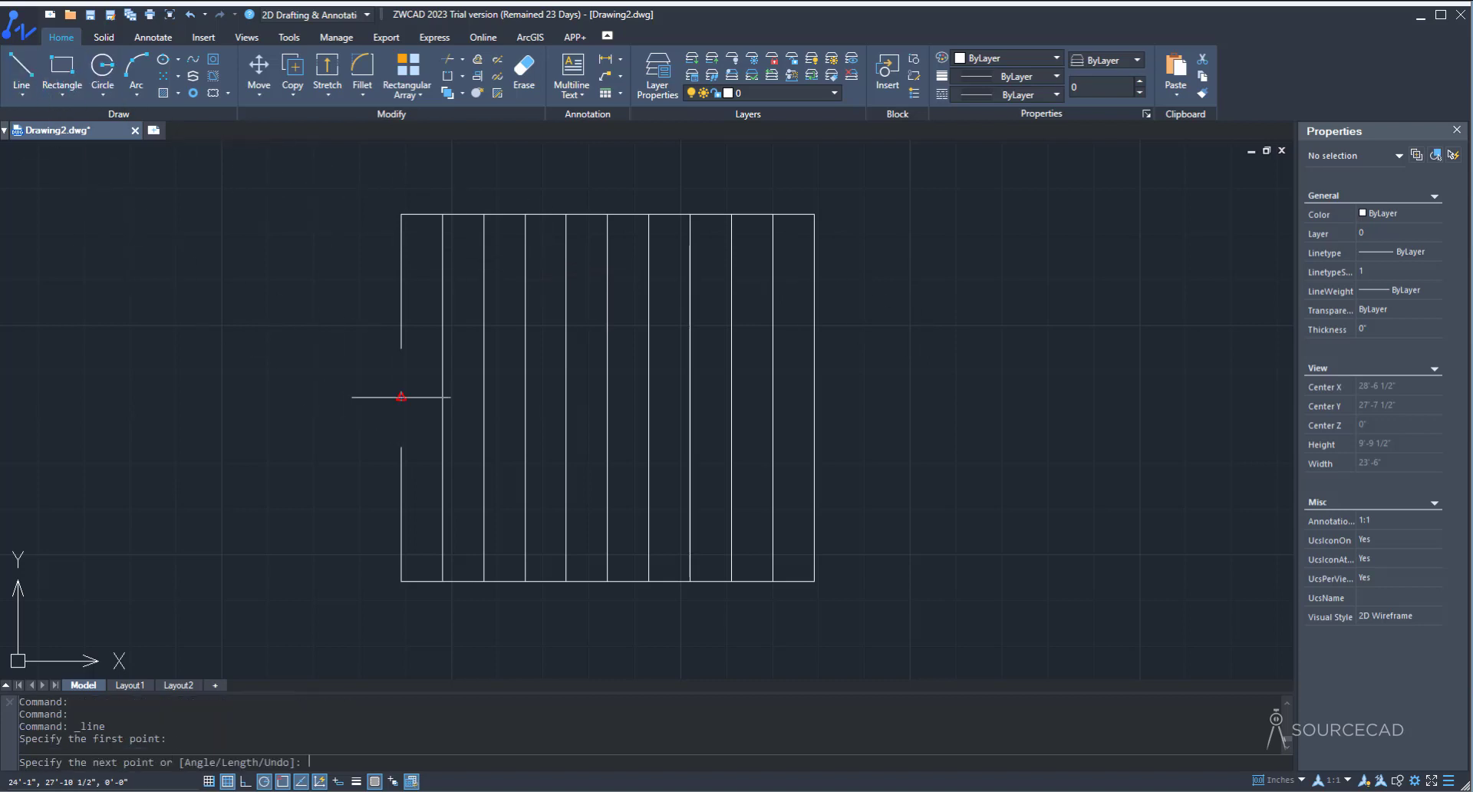
pyautogui.click(815, 397)
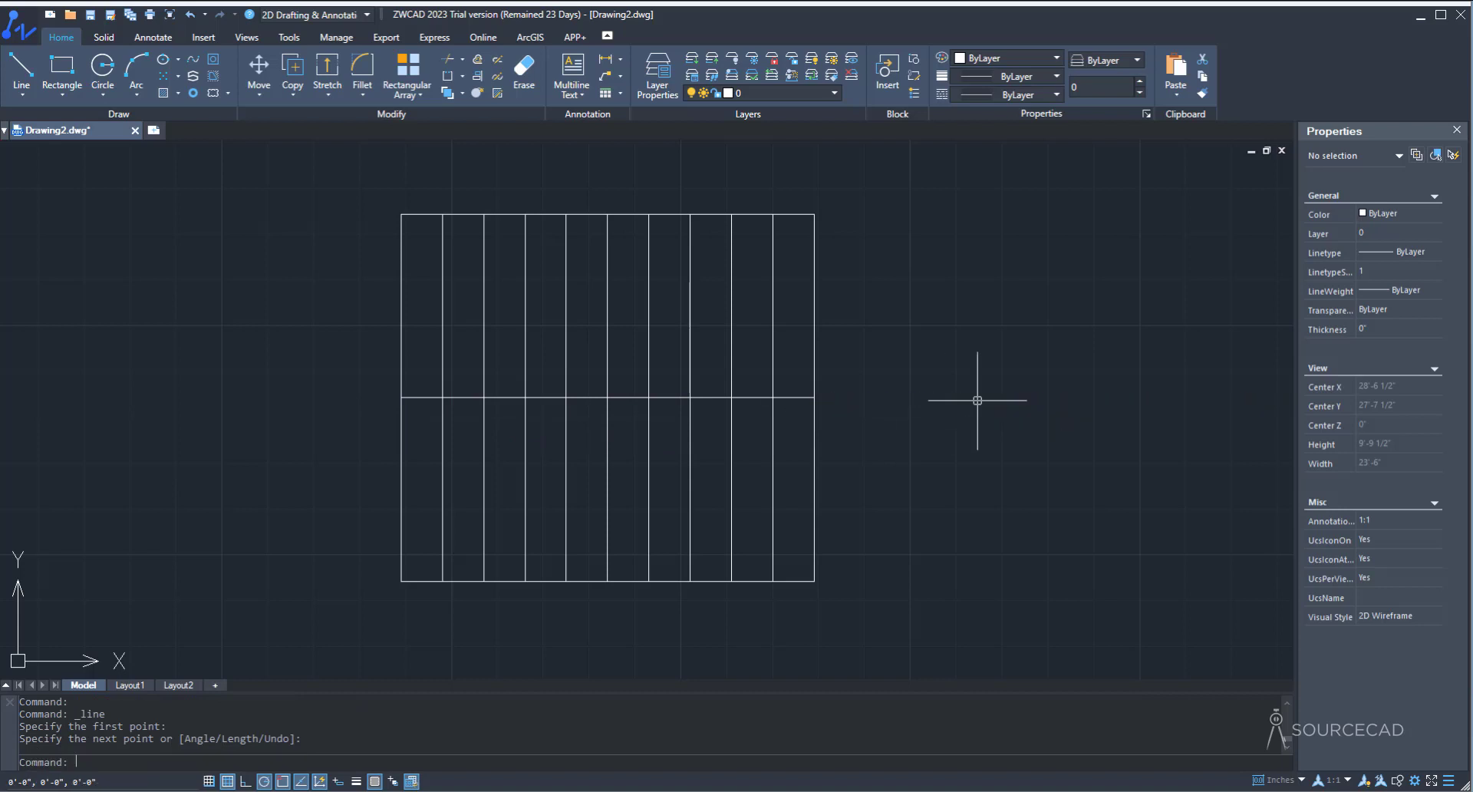
pyautogui.press('Return')
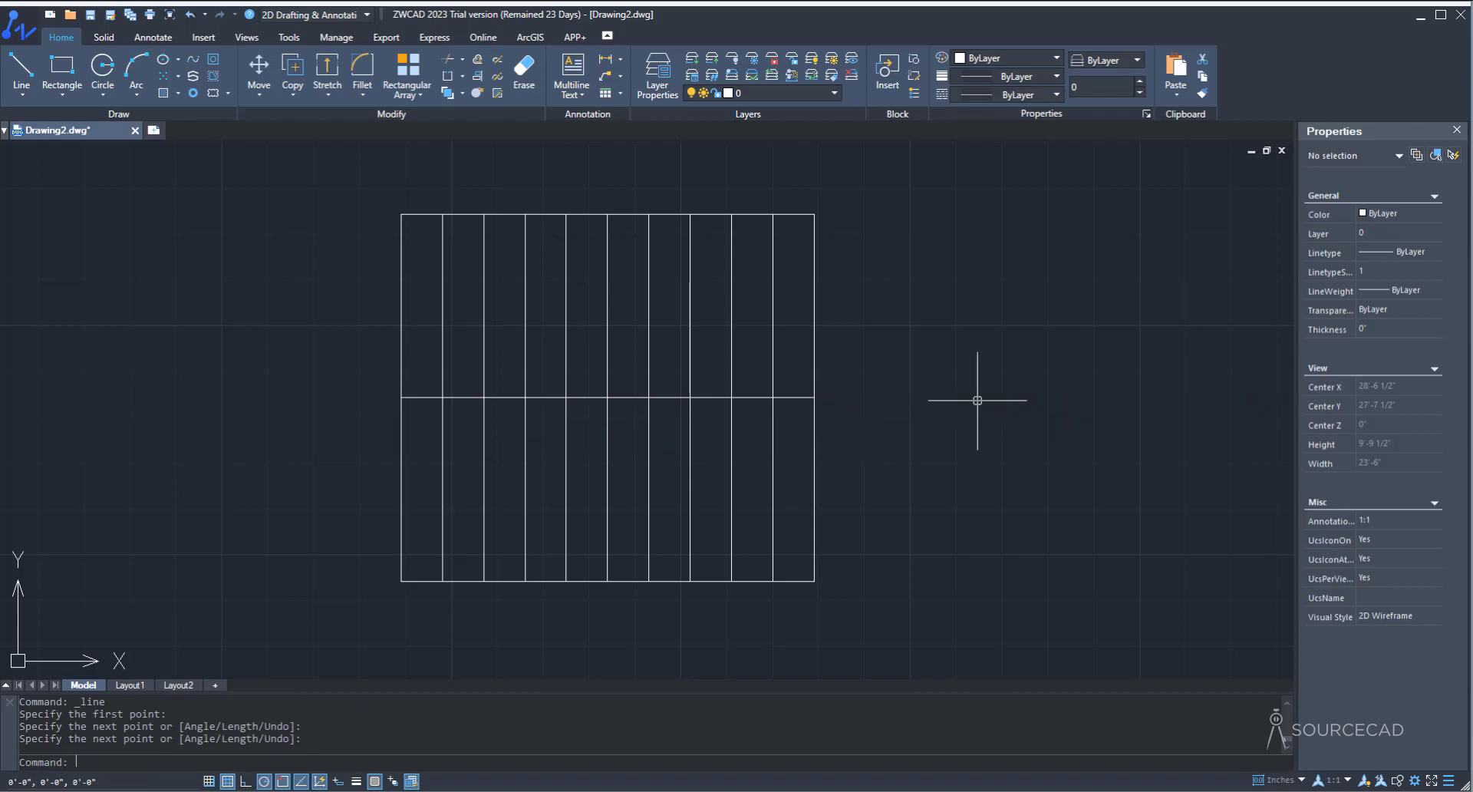
# Step: Offset the horizontal midline at 2-inch spacing to make two lines above and two below, and delete the original midline
pyautogui.click(477, 56)
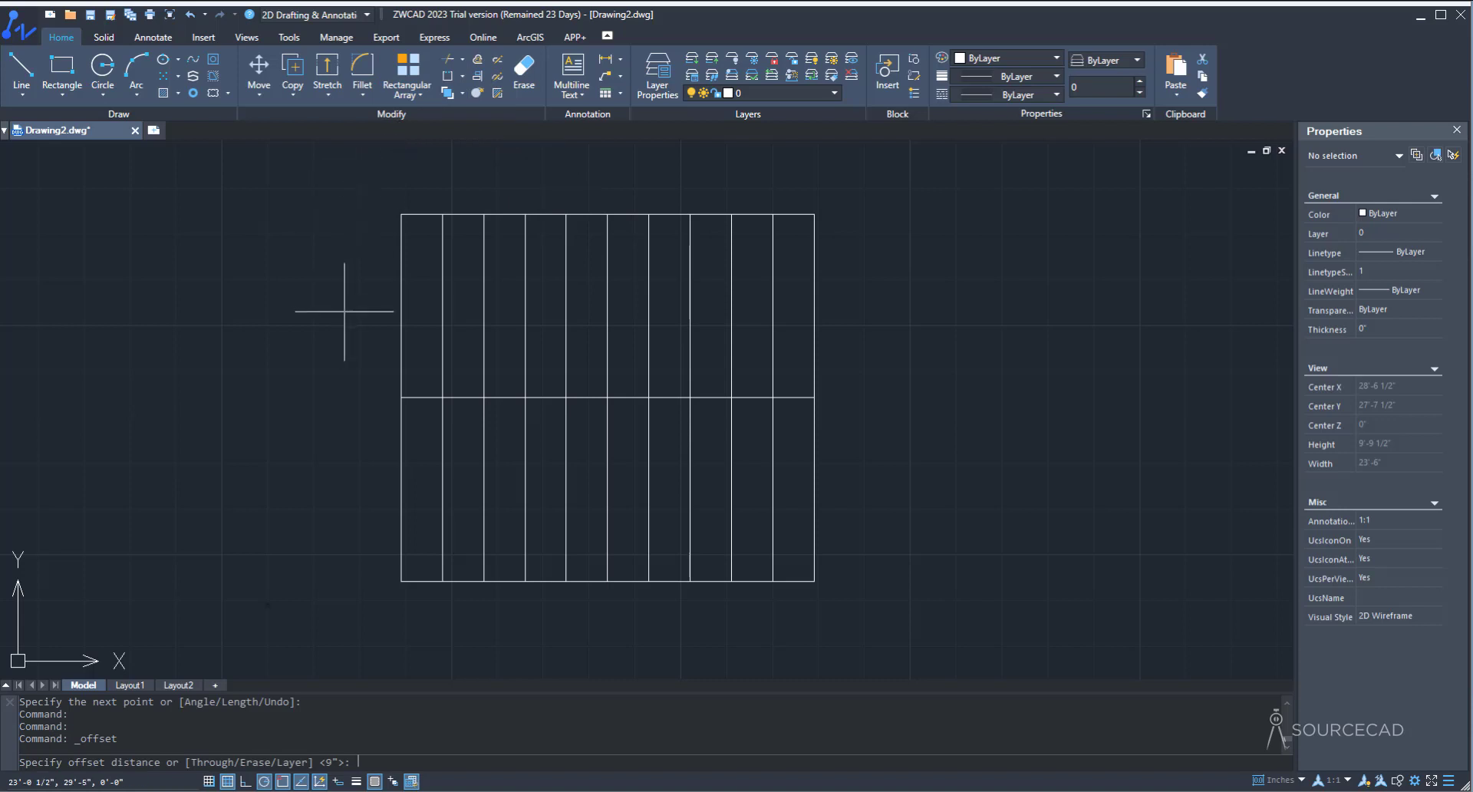
pyautogui.write('2')
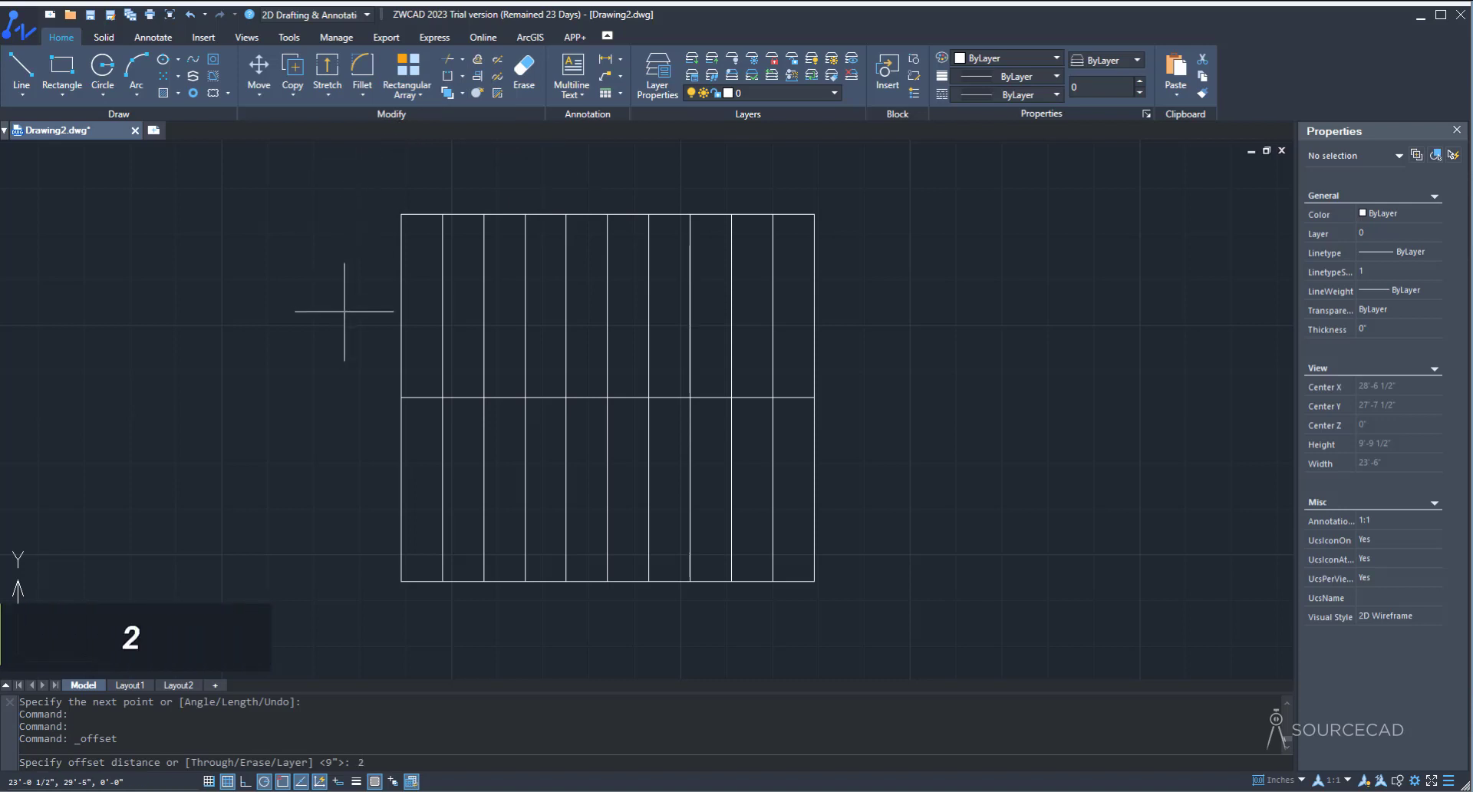
pyautogui.press('Return')
pyautogui.click(470, 397)
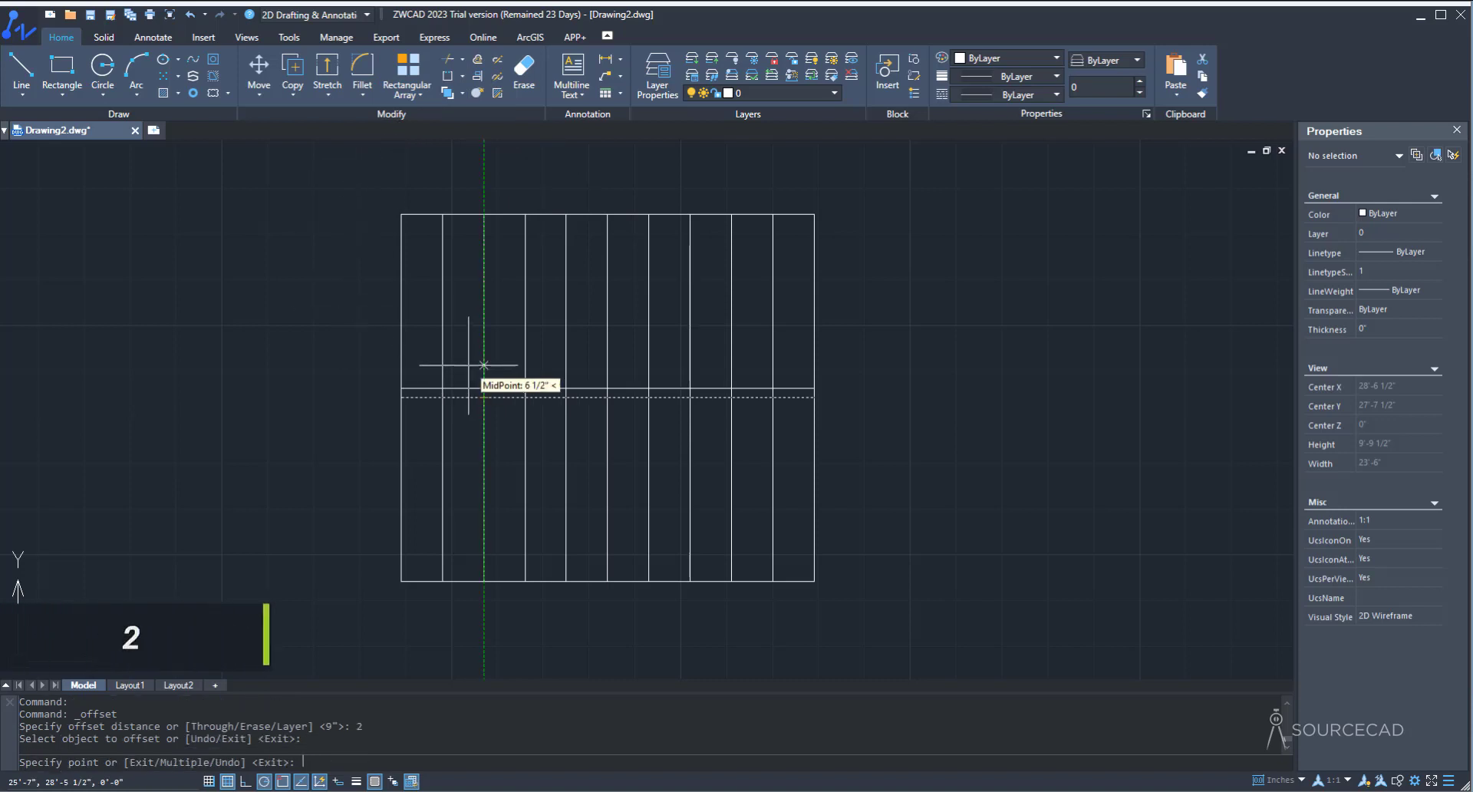
pyautogui.click(480, 373)
pyautogui.click(464, 390)
pyautogui.click(463, 353)
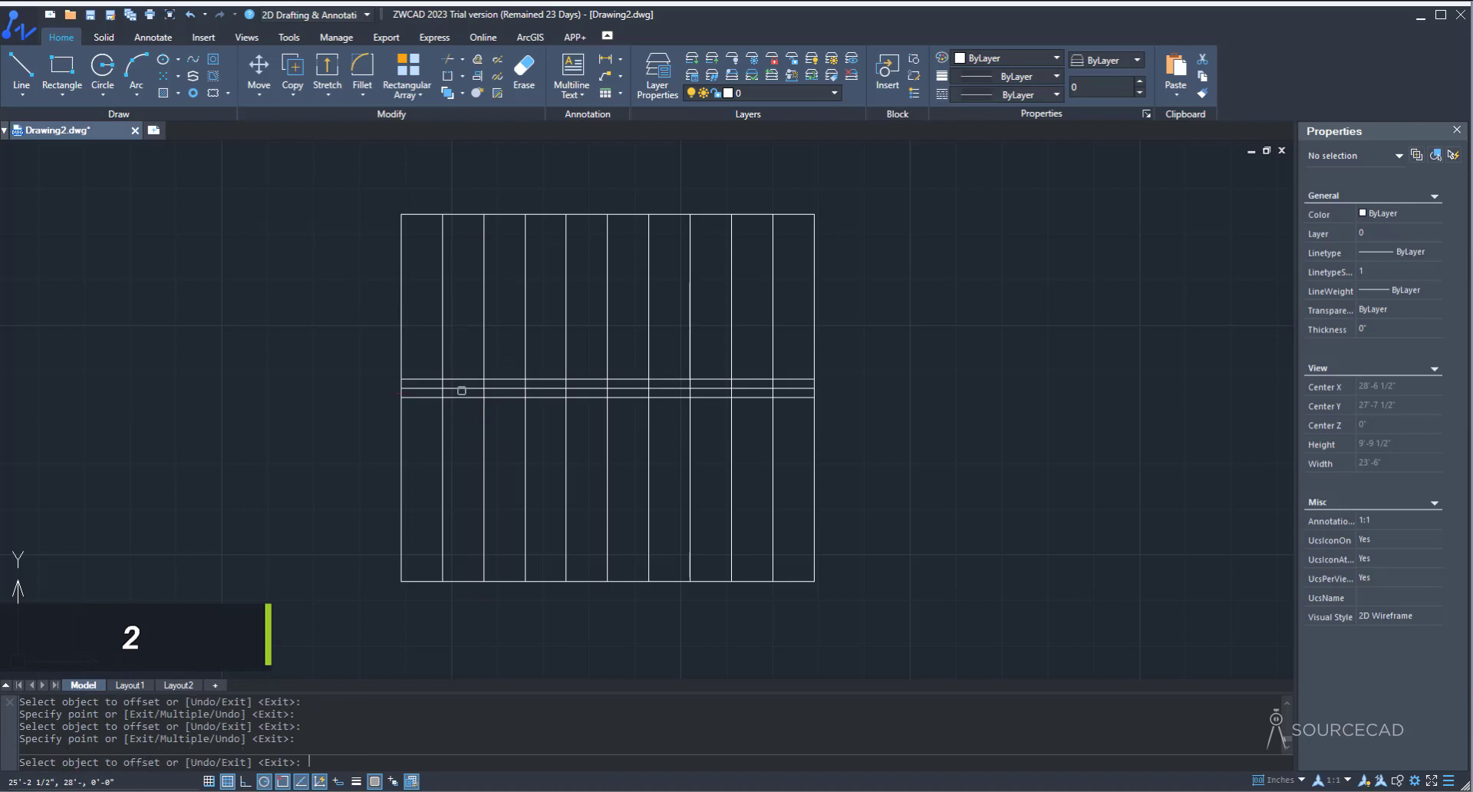
pyautogui.click(464, 397)
pyautogui.click(465, 410)
pyautogui.click(466, 407)
pyautogui.click(330, 449)
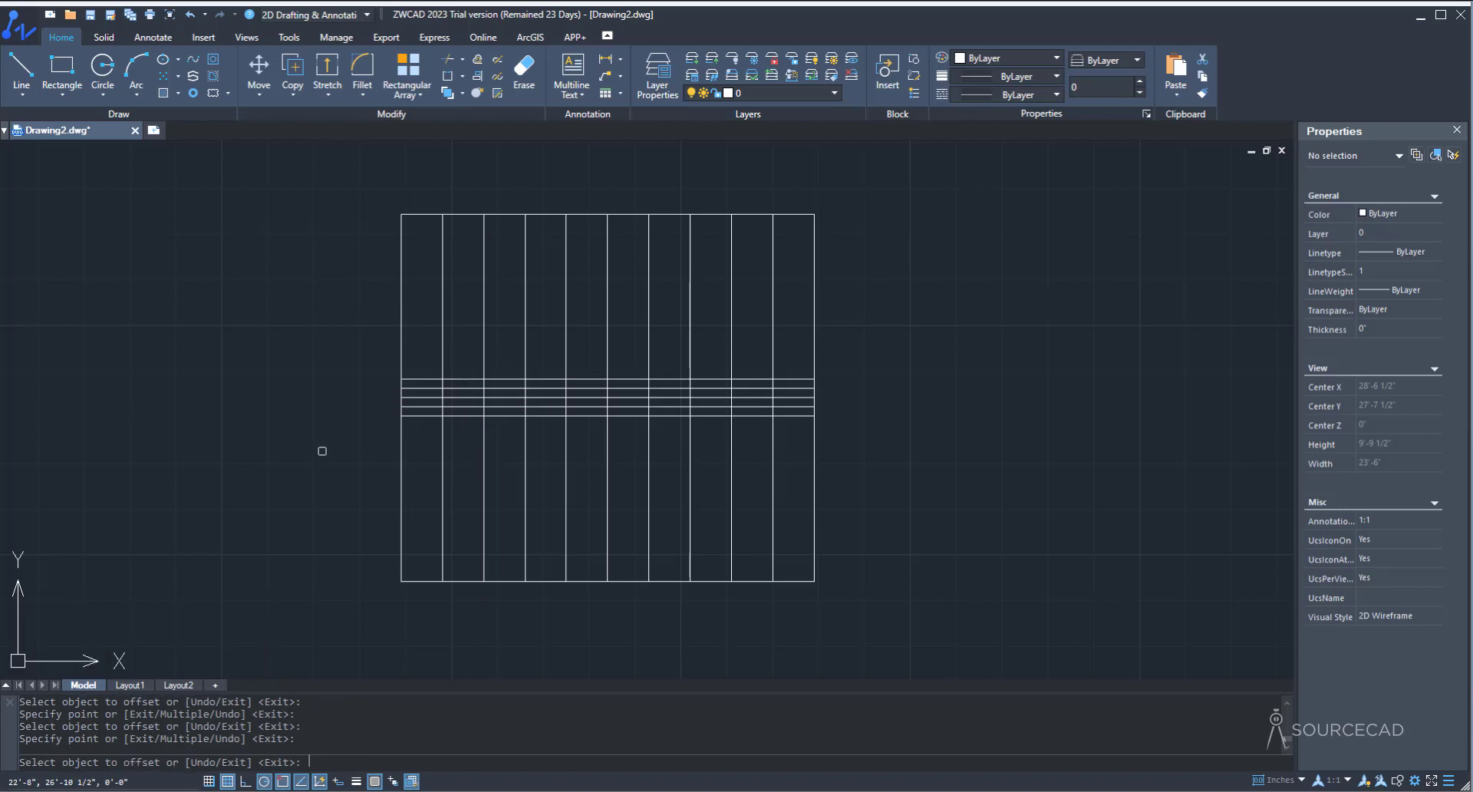
pyautogui.press('Escape')
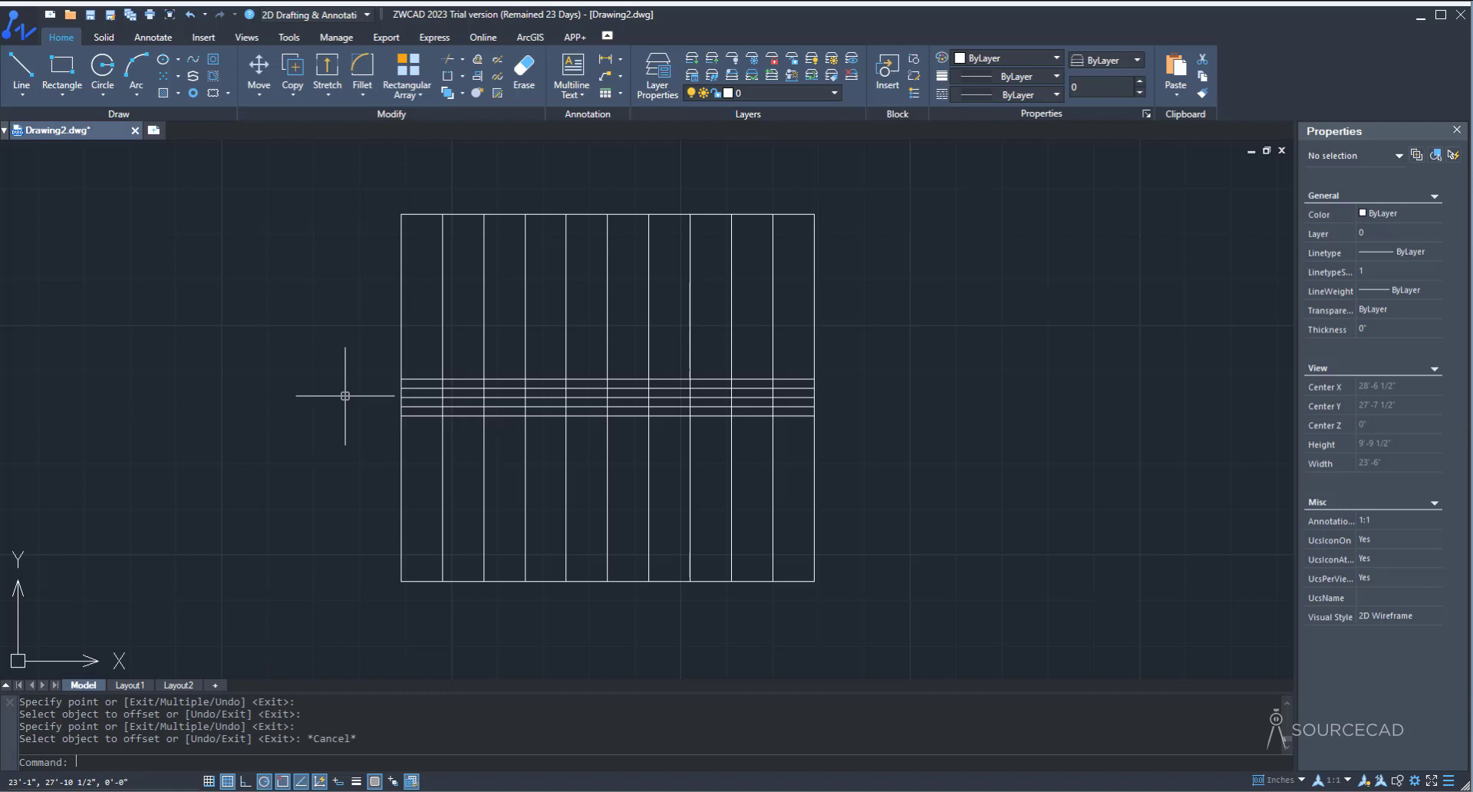
pyautogui.click(414, 397)
pyautogui.press('Delete')
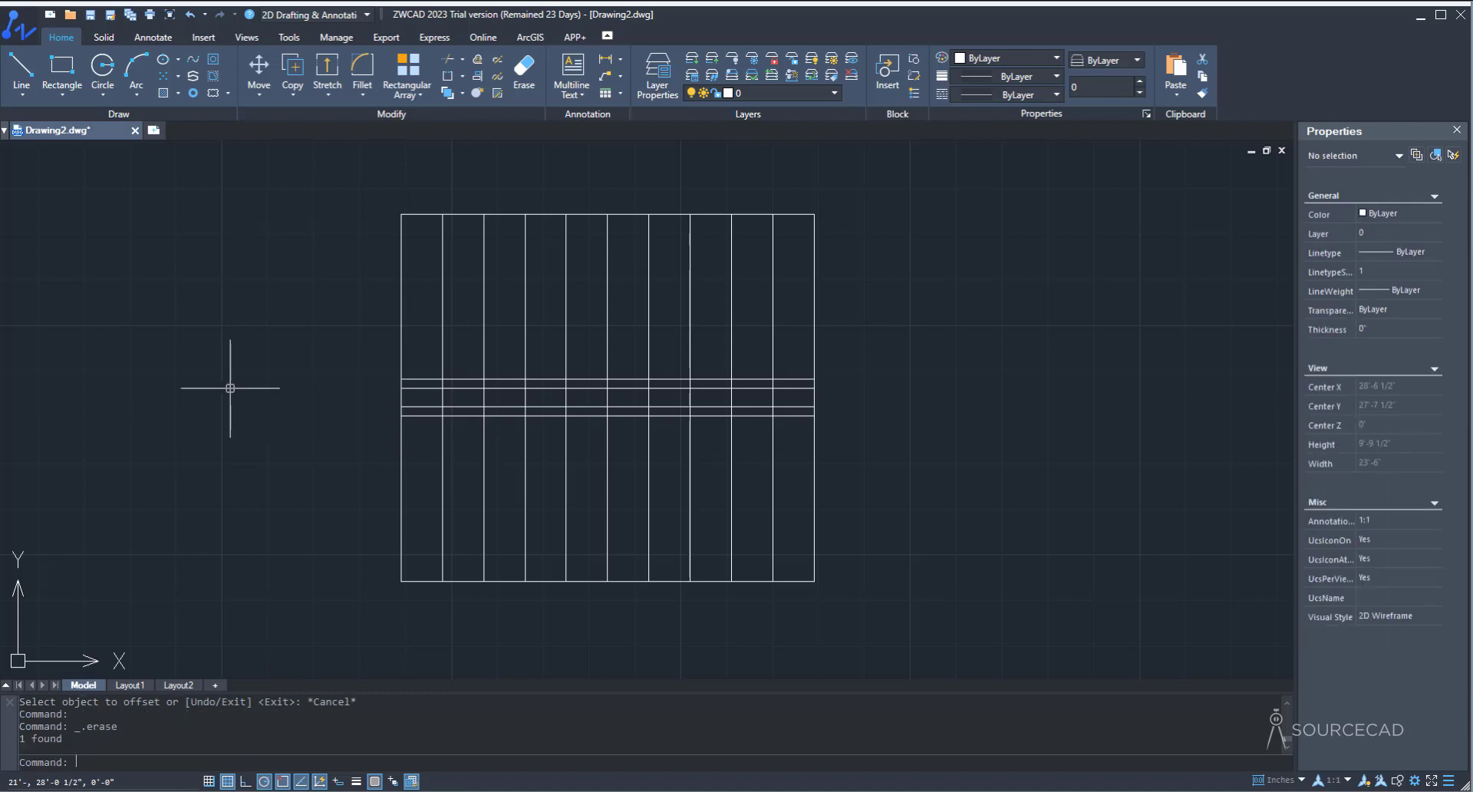
# Step: Offset the rectangle's left and right edges outward by 3 inches
pyautogui.click(479, 59)
pyautogui.write('3')
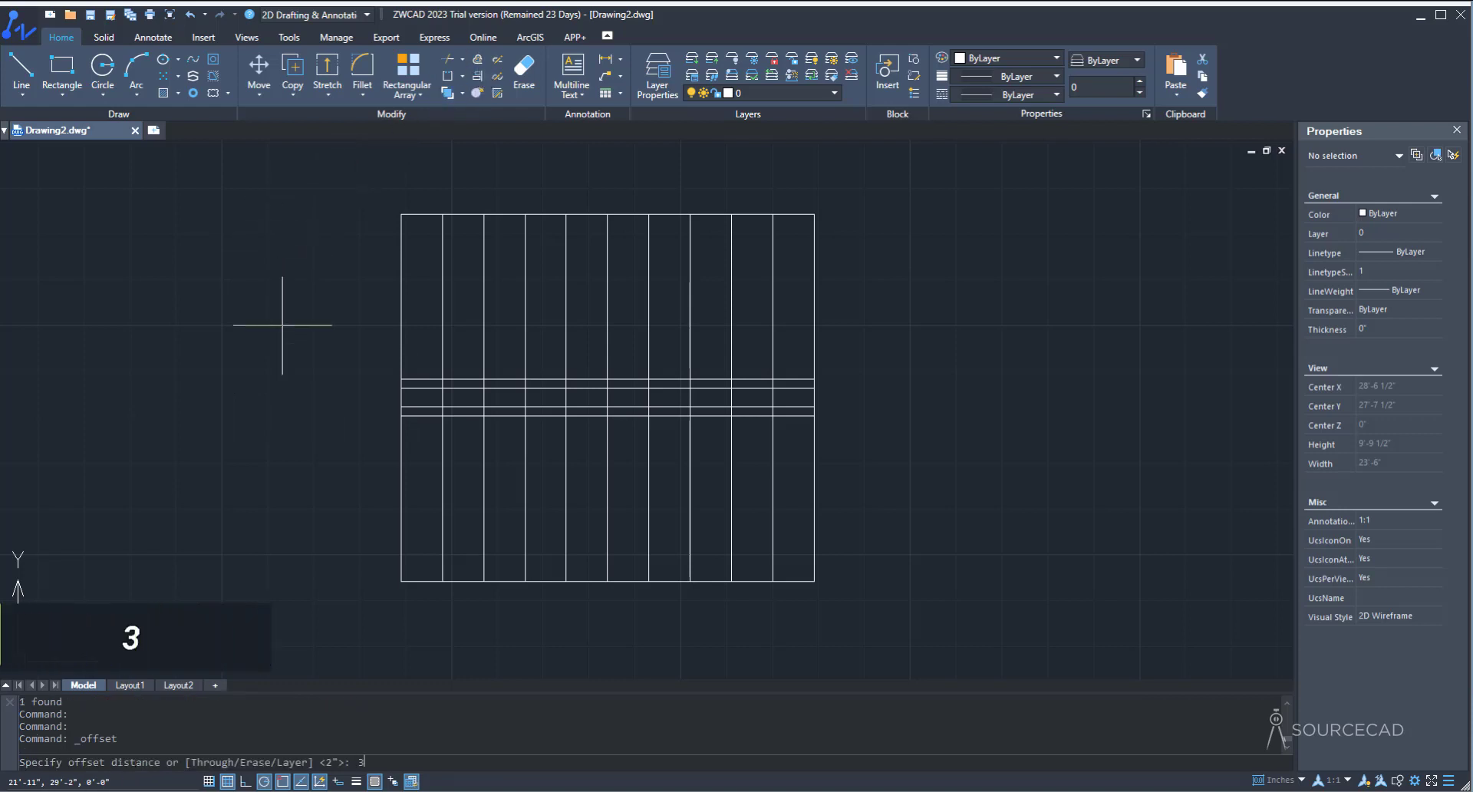
pyautogui.press('Return')
pyautogui.click(401, 321)
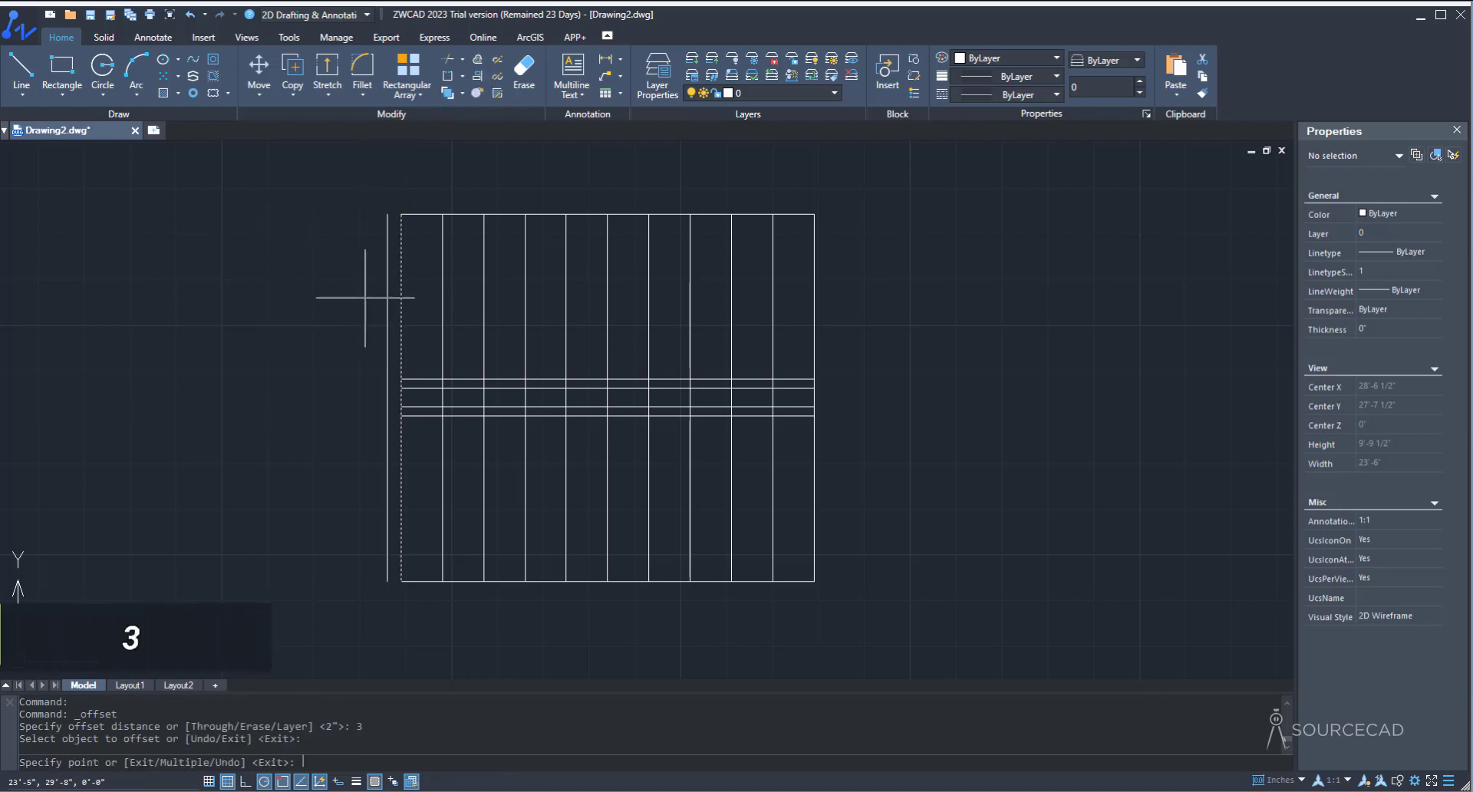
pyautogui.click(322, 306)
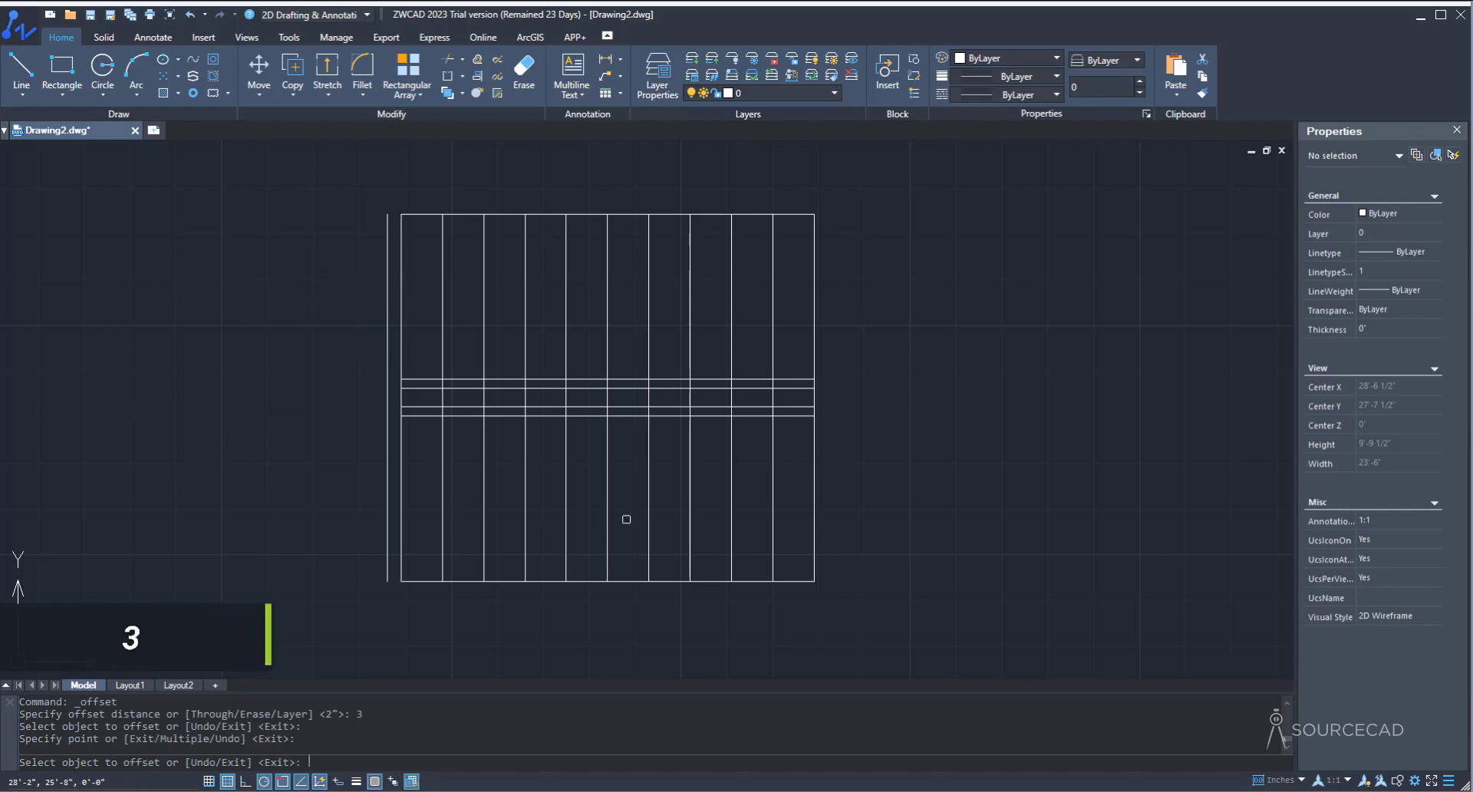
pyautogui.click(814, 376)
pyautogui.click(888, 342)
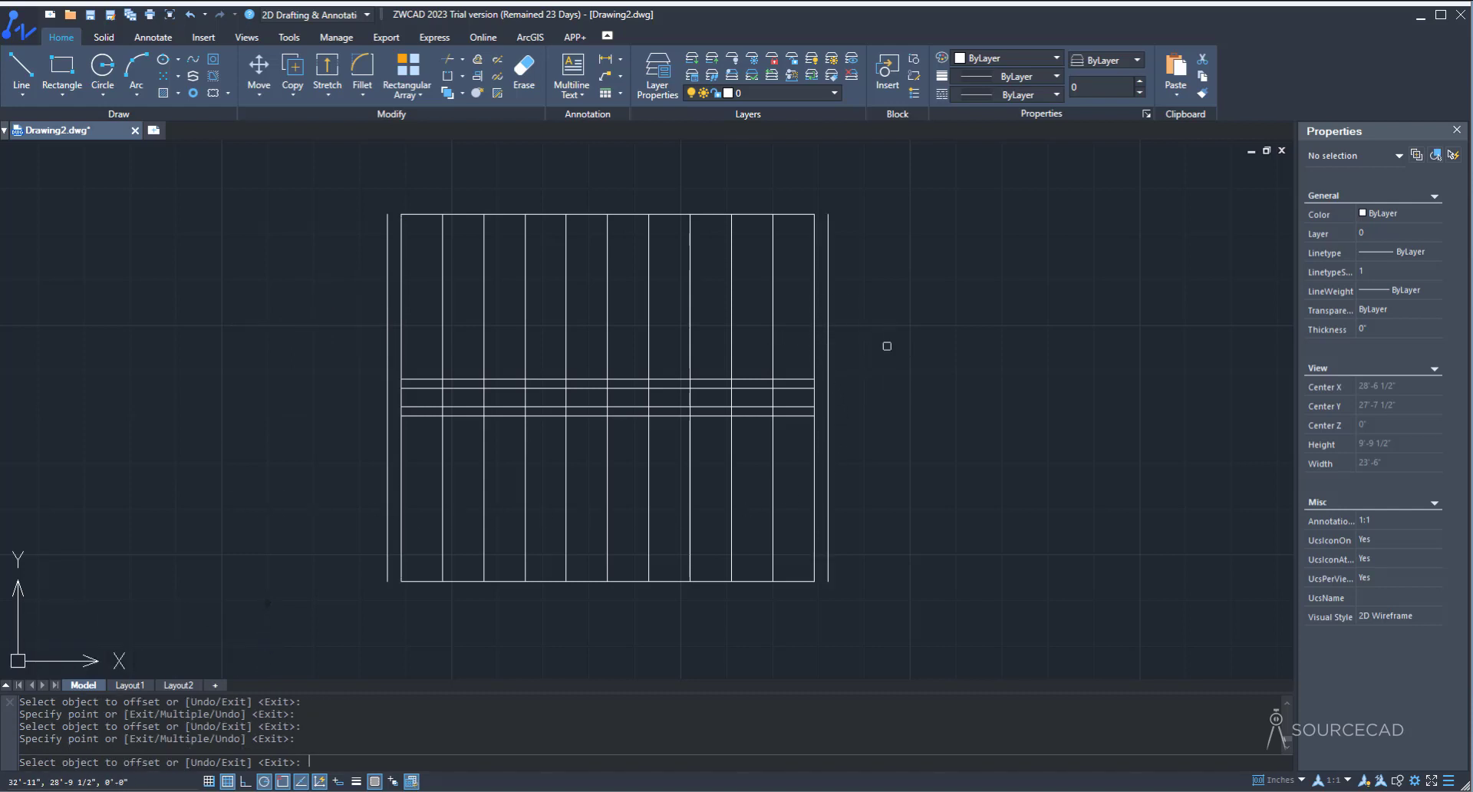
pyautogui.press('Escape')
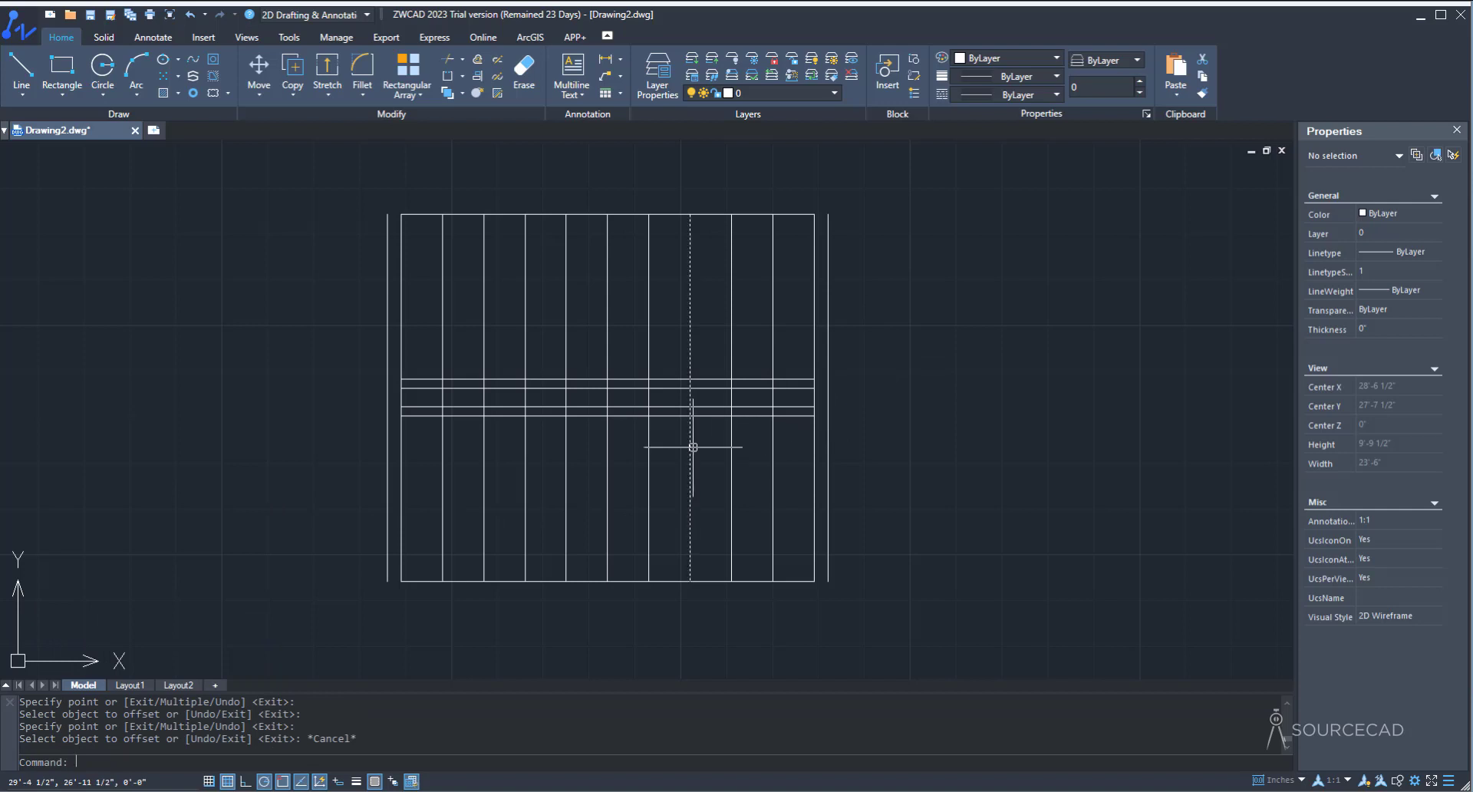
# Step: Extend the four central horizontal lines at both ends to meet the outer vertical side lines
pyautogui.scroll(2, 693, 447)
pyautogui.moveTo(497, 469); pyautogui.dragTo(566, 493, button='middle')
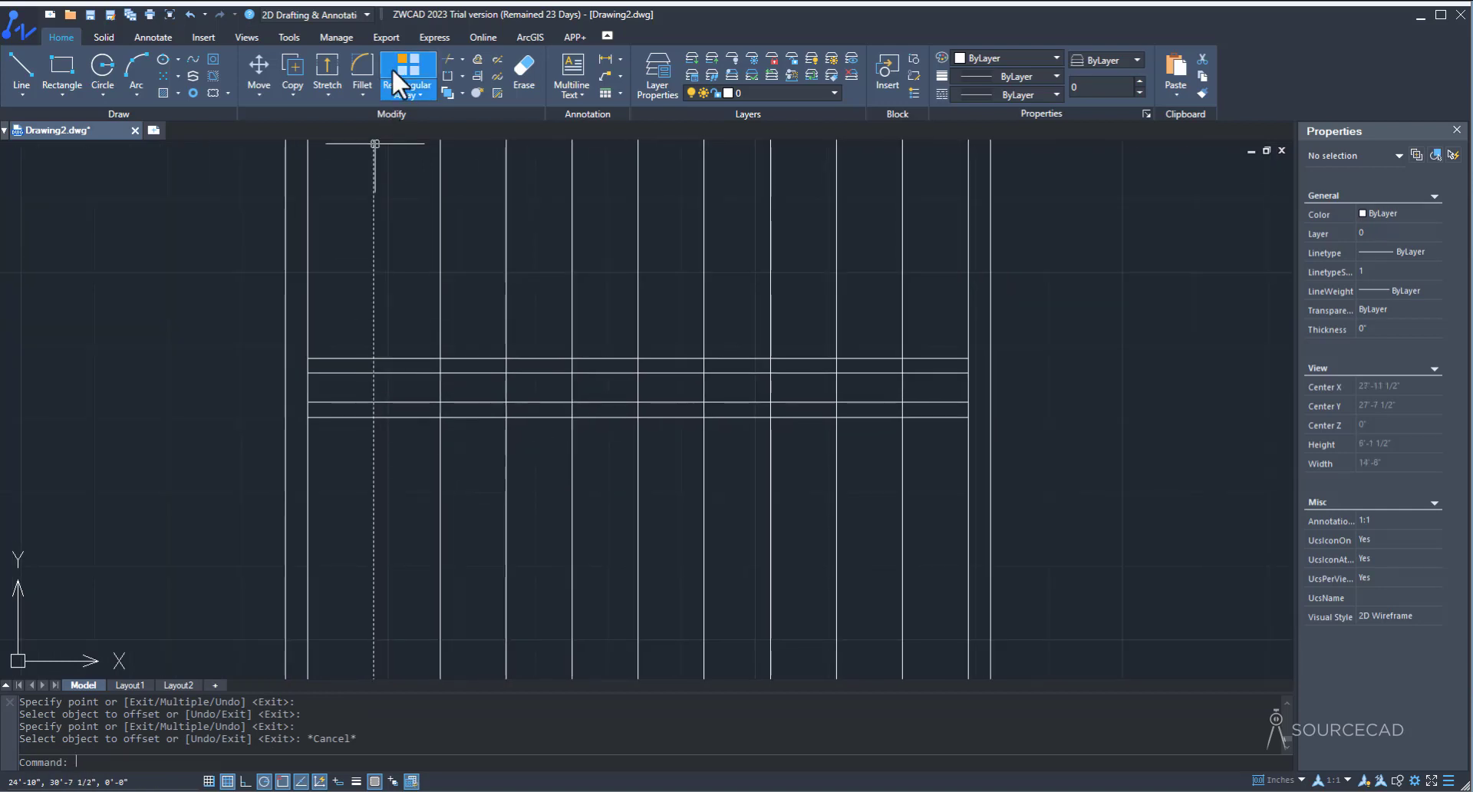
pyautogui.click(462, 58)
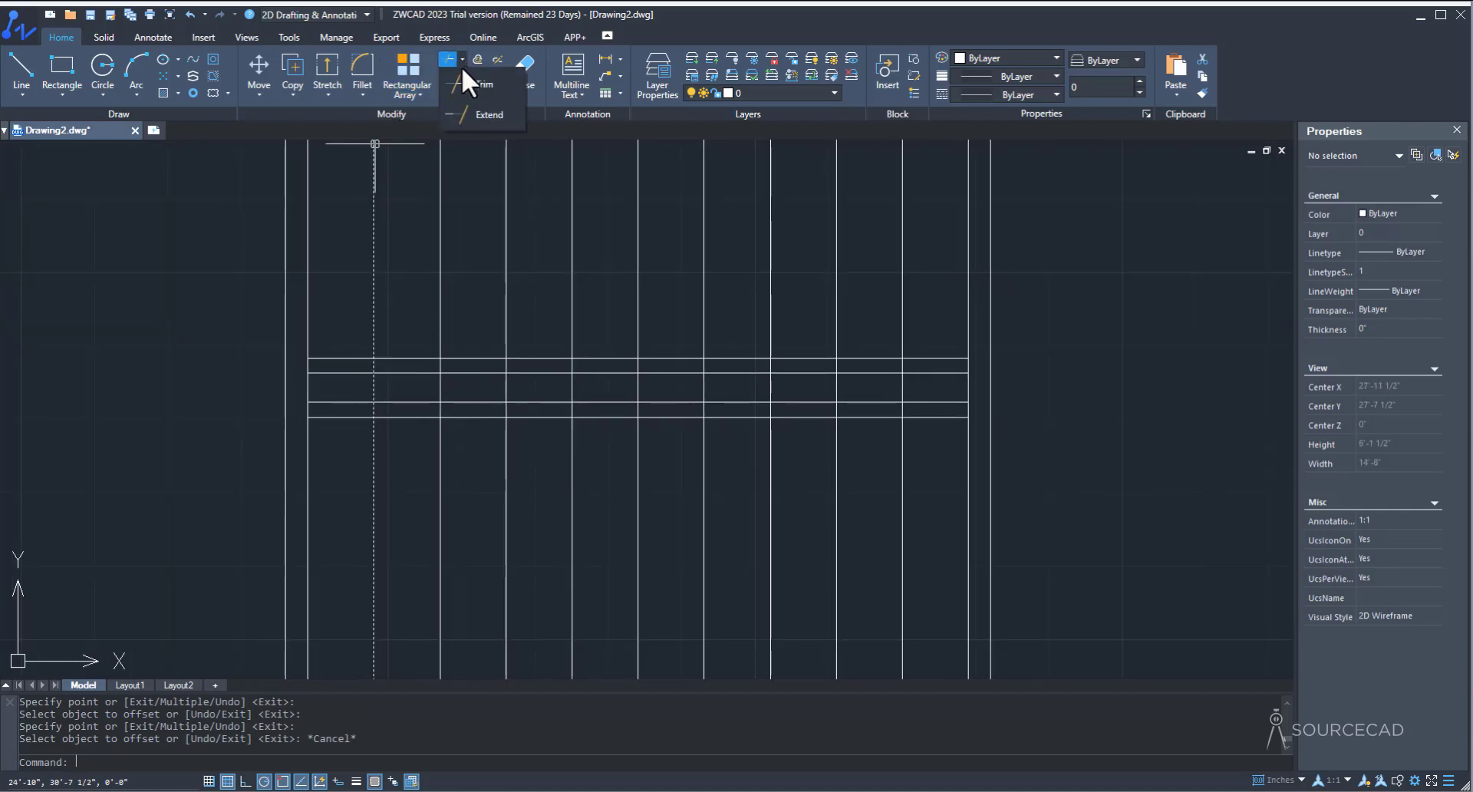
pyautogui.click(485, 115)
pyautogui.press('Return')
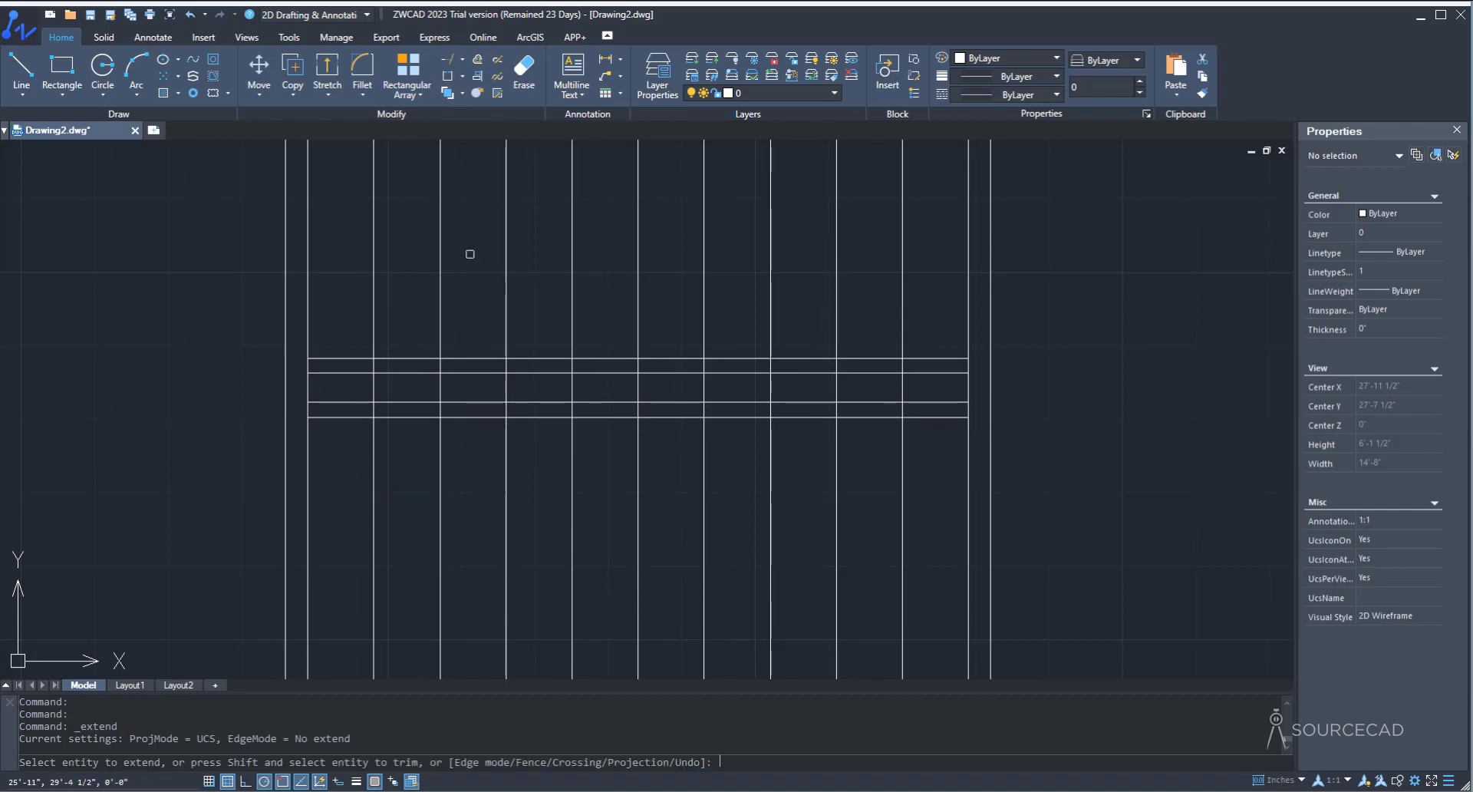
pyautogui.click(323, 358)
pyautogui.click(313, 373)
pyautogui.click(316, 402)
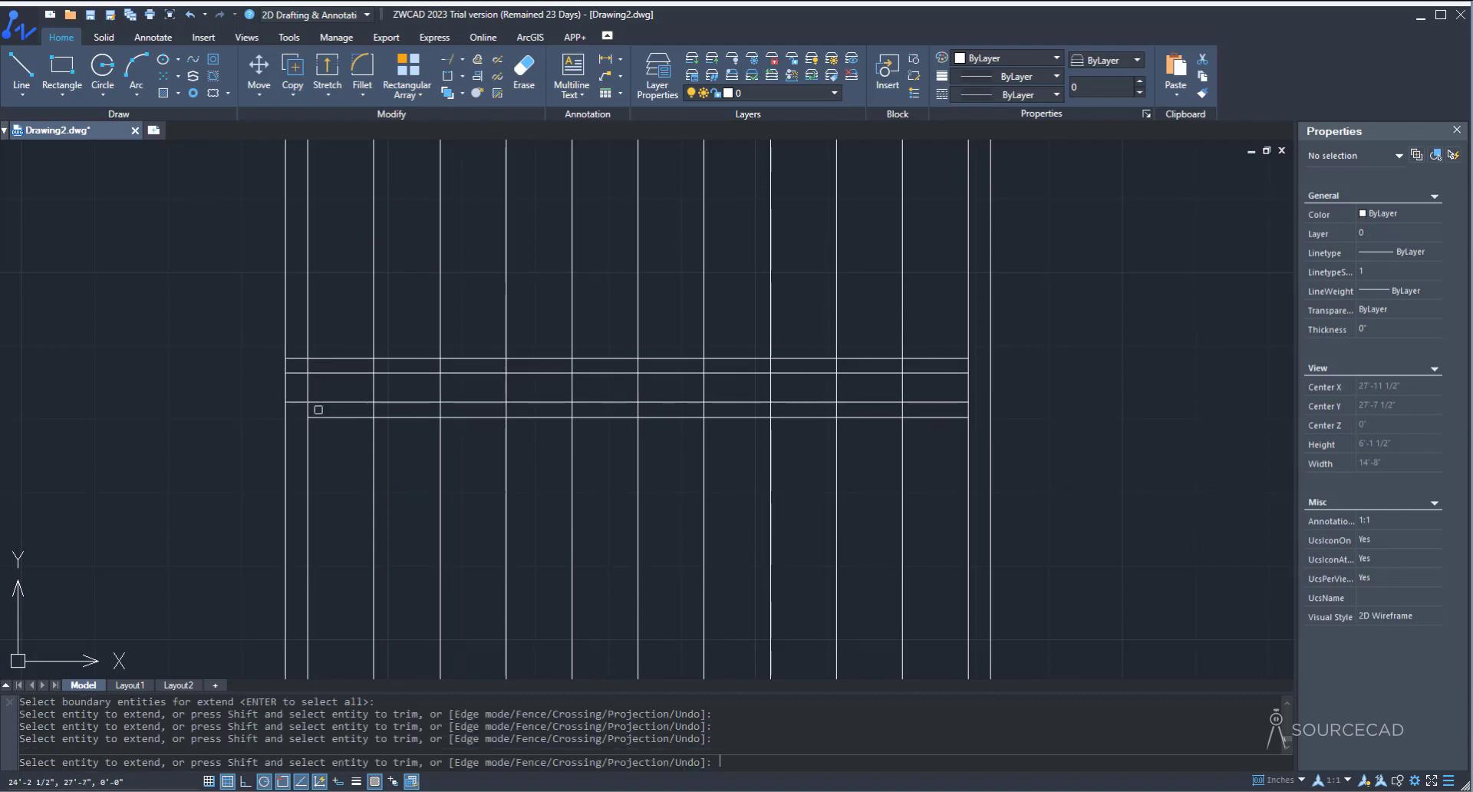
pyautogui.click(319, 418)
pyautogui.click(952, 419)
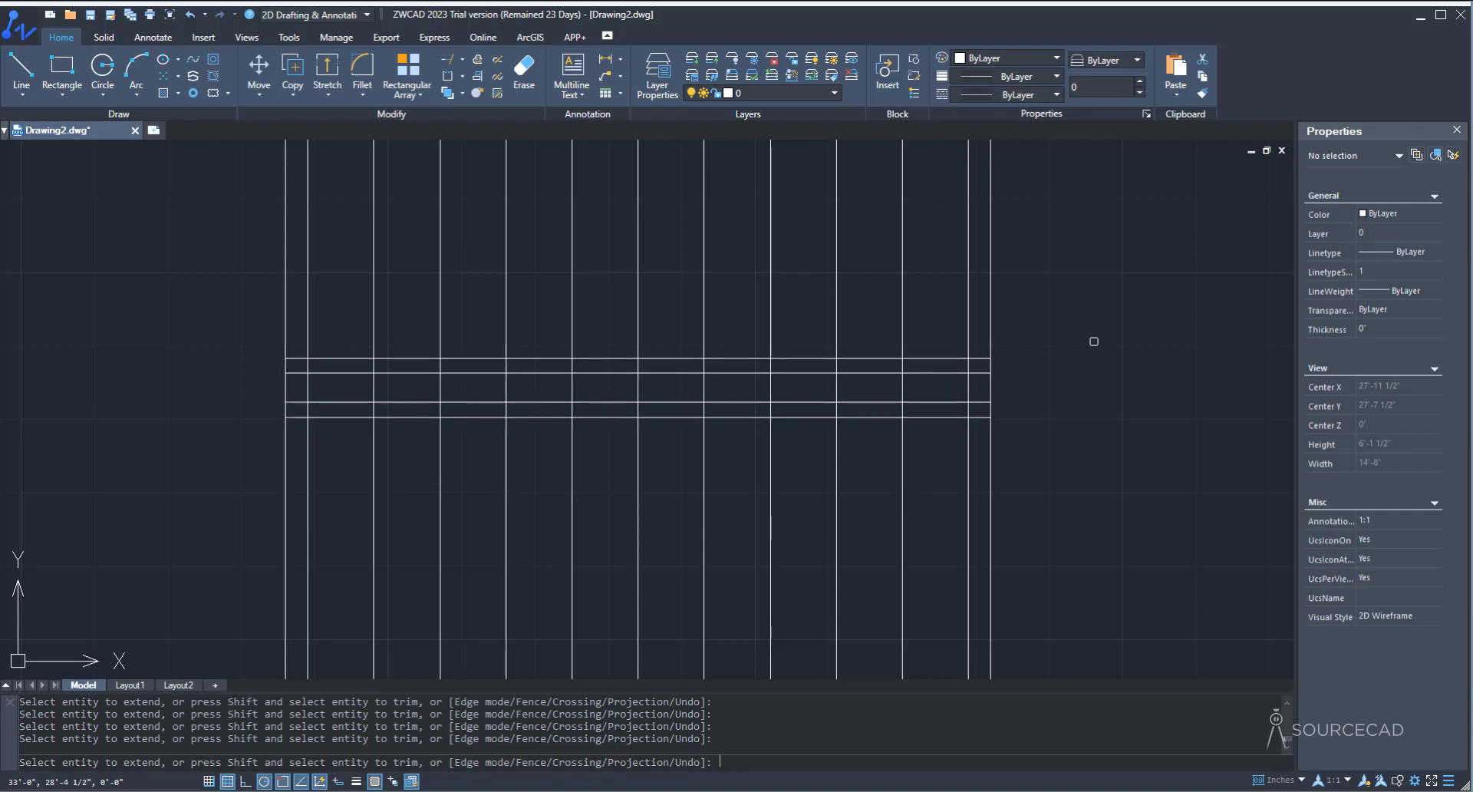
pyautogui.press('Escape')
# Step: Trim the outer side lines above and below the central rails, and trim the right one between the two inner rail lines
pyautogui.click(461, 59)
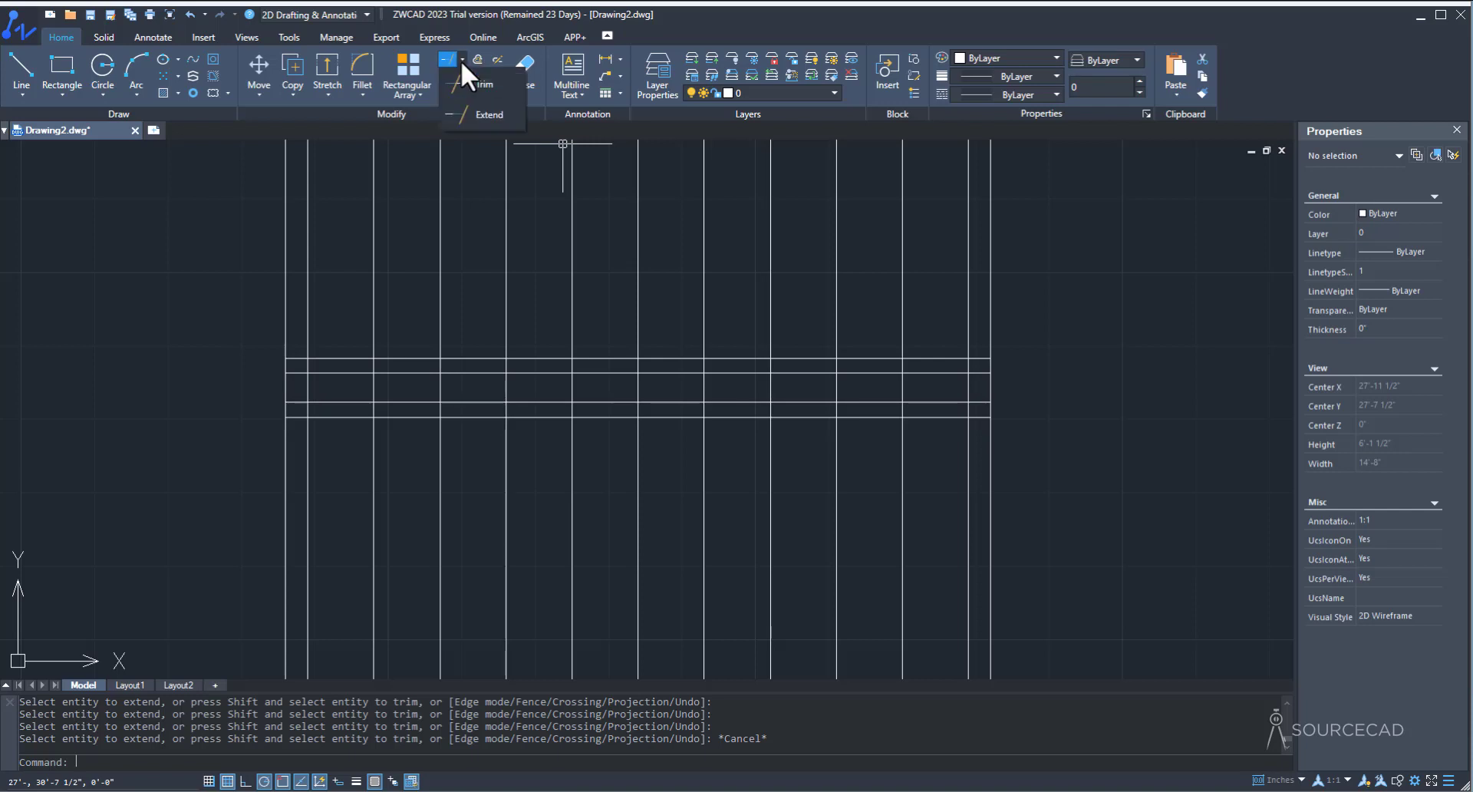
pyautogui.click(469, 83)
pyautogui.press('Return')
pyautogui.scroll(-2, 412, 240)
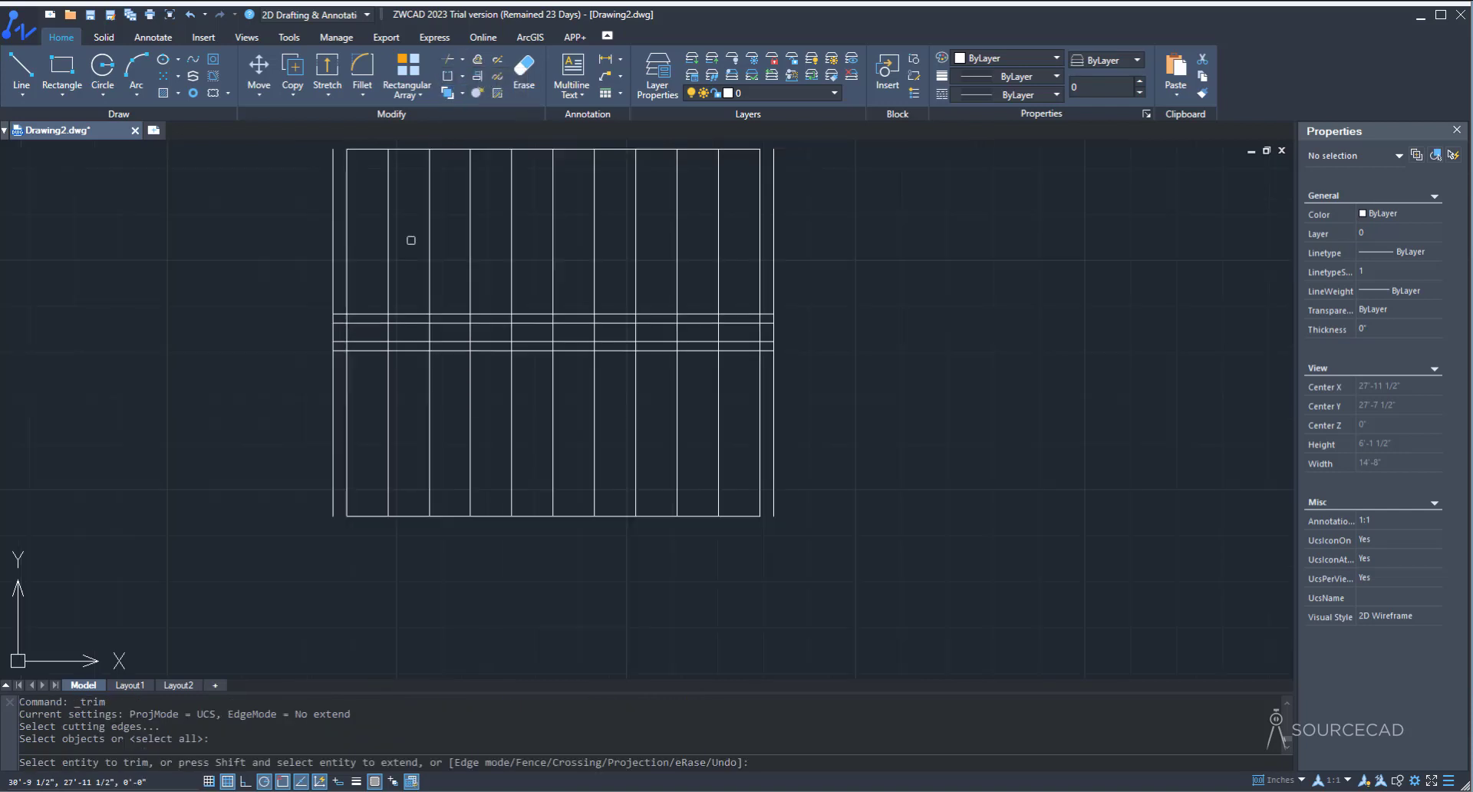
pyautogui.click(334, 214)
pyautogui.click(330, 407)
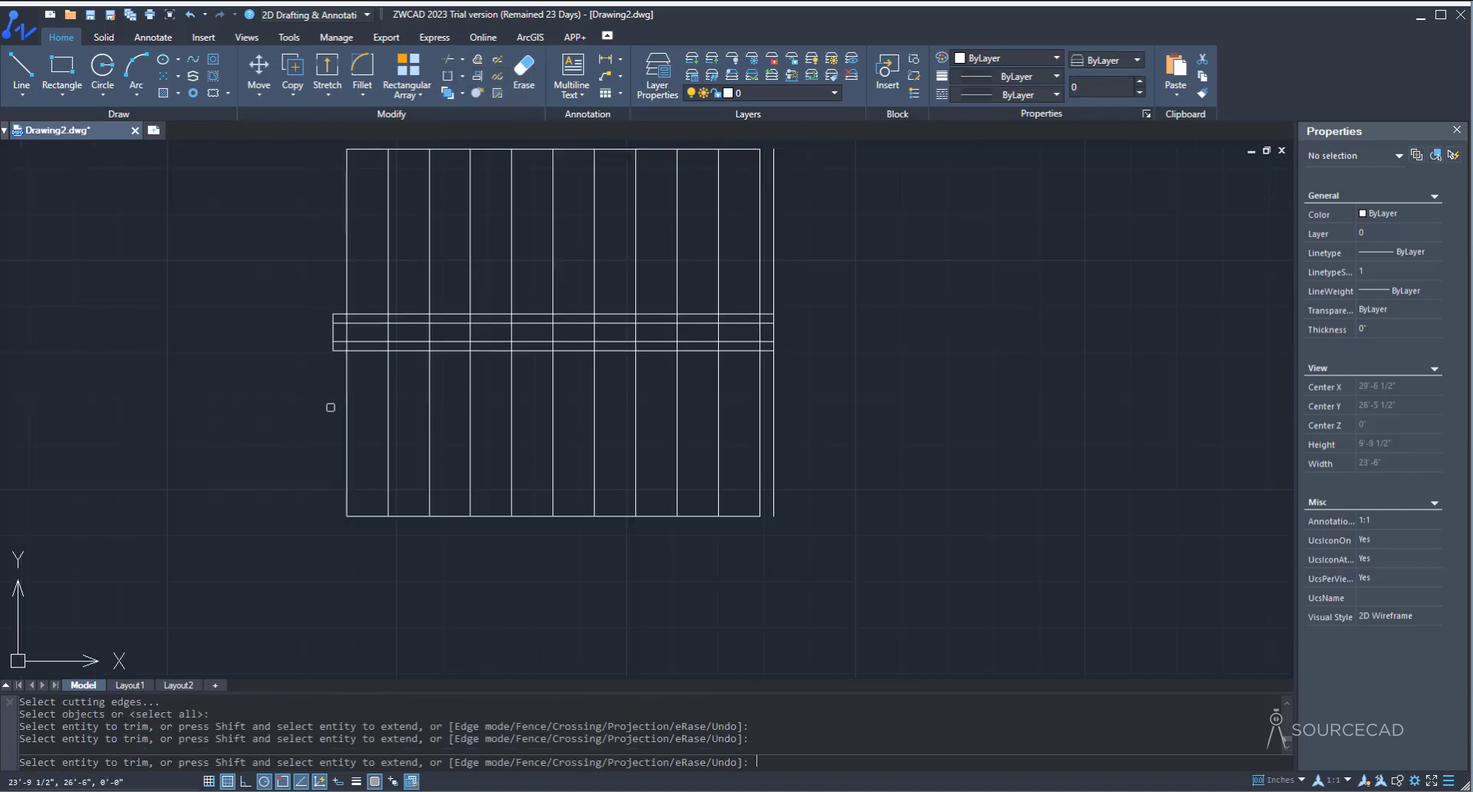
pyautogui.click(777, 394)
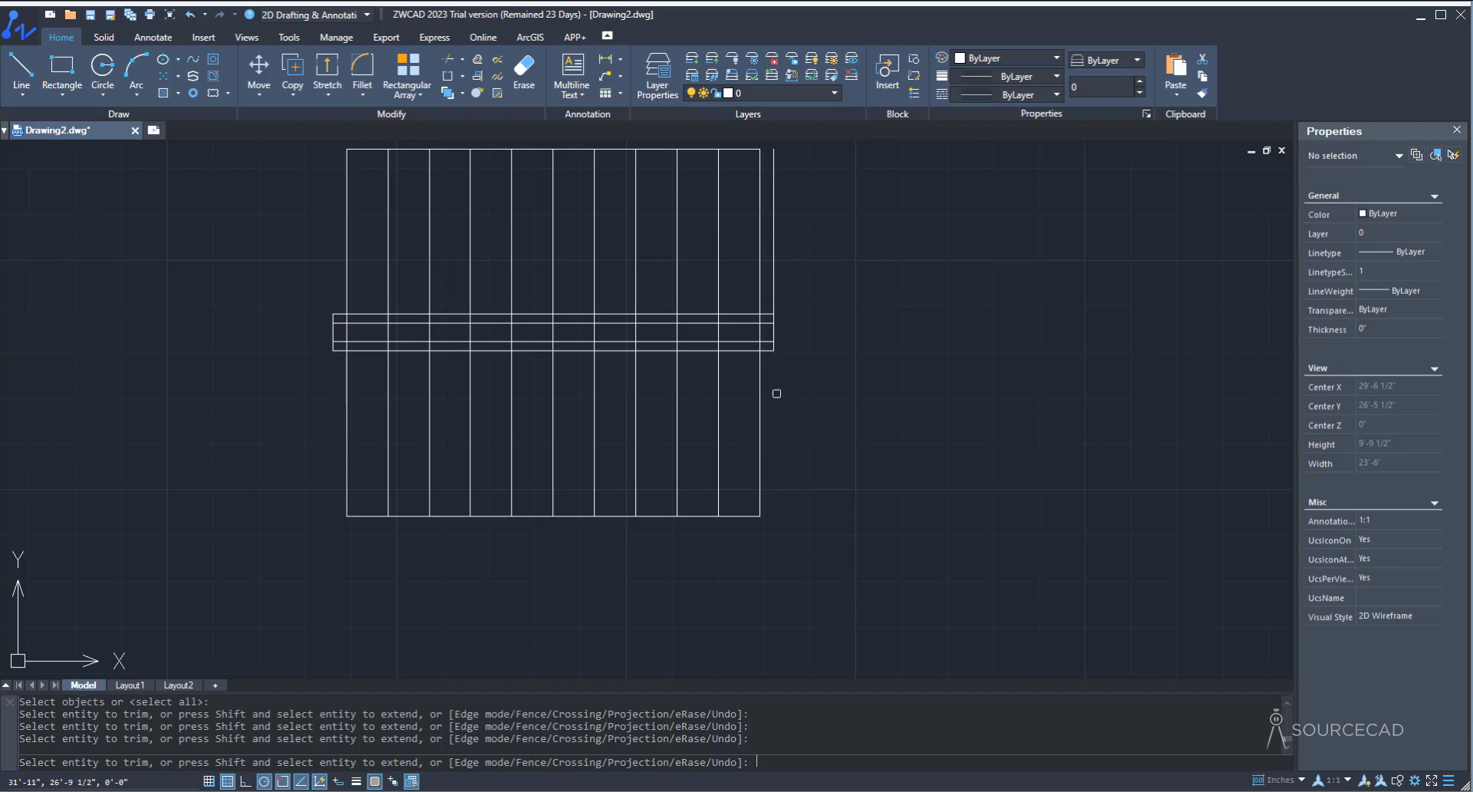
pyautogui.click(776, 332)
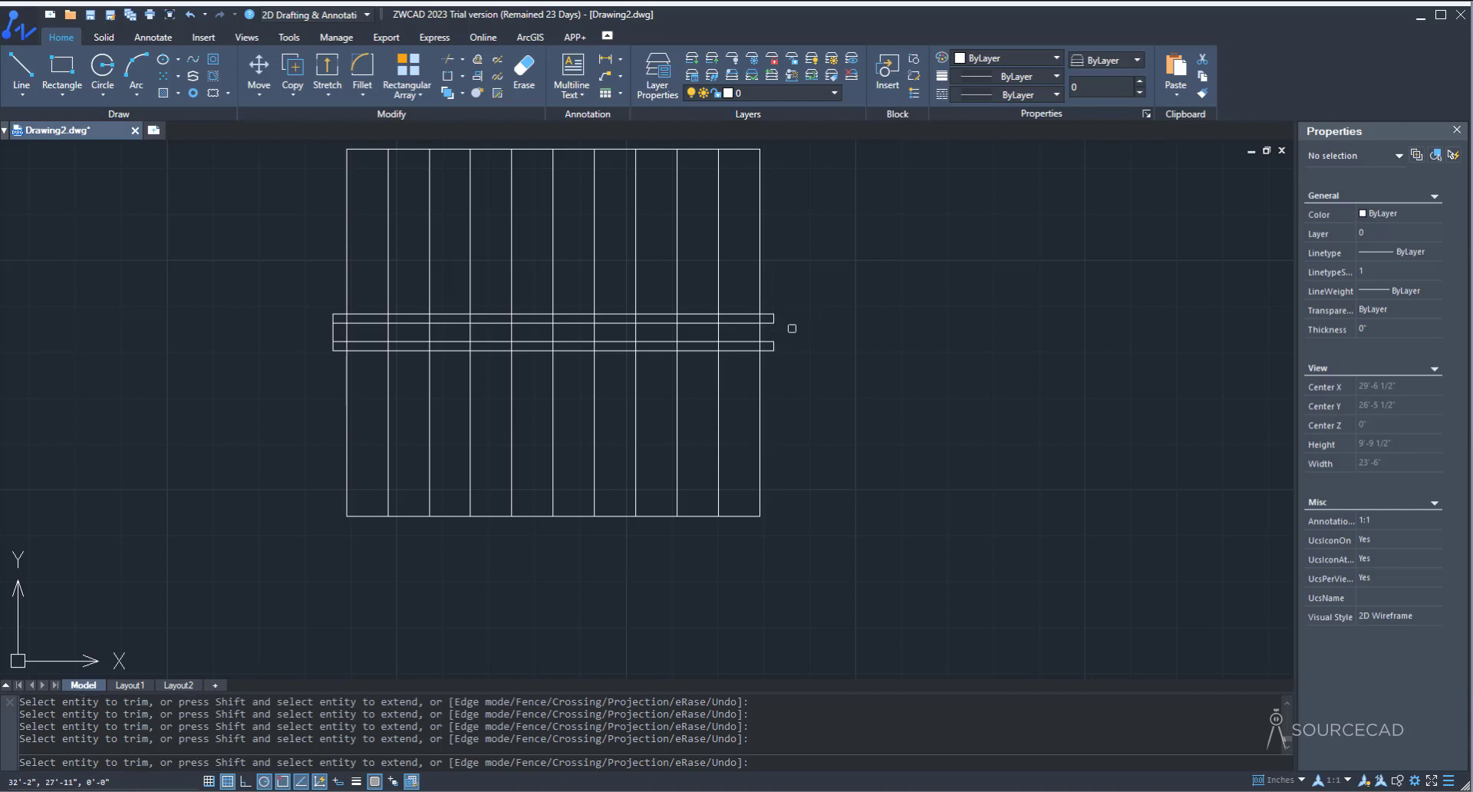
pyautogui.scroll(3, 792, 329)
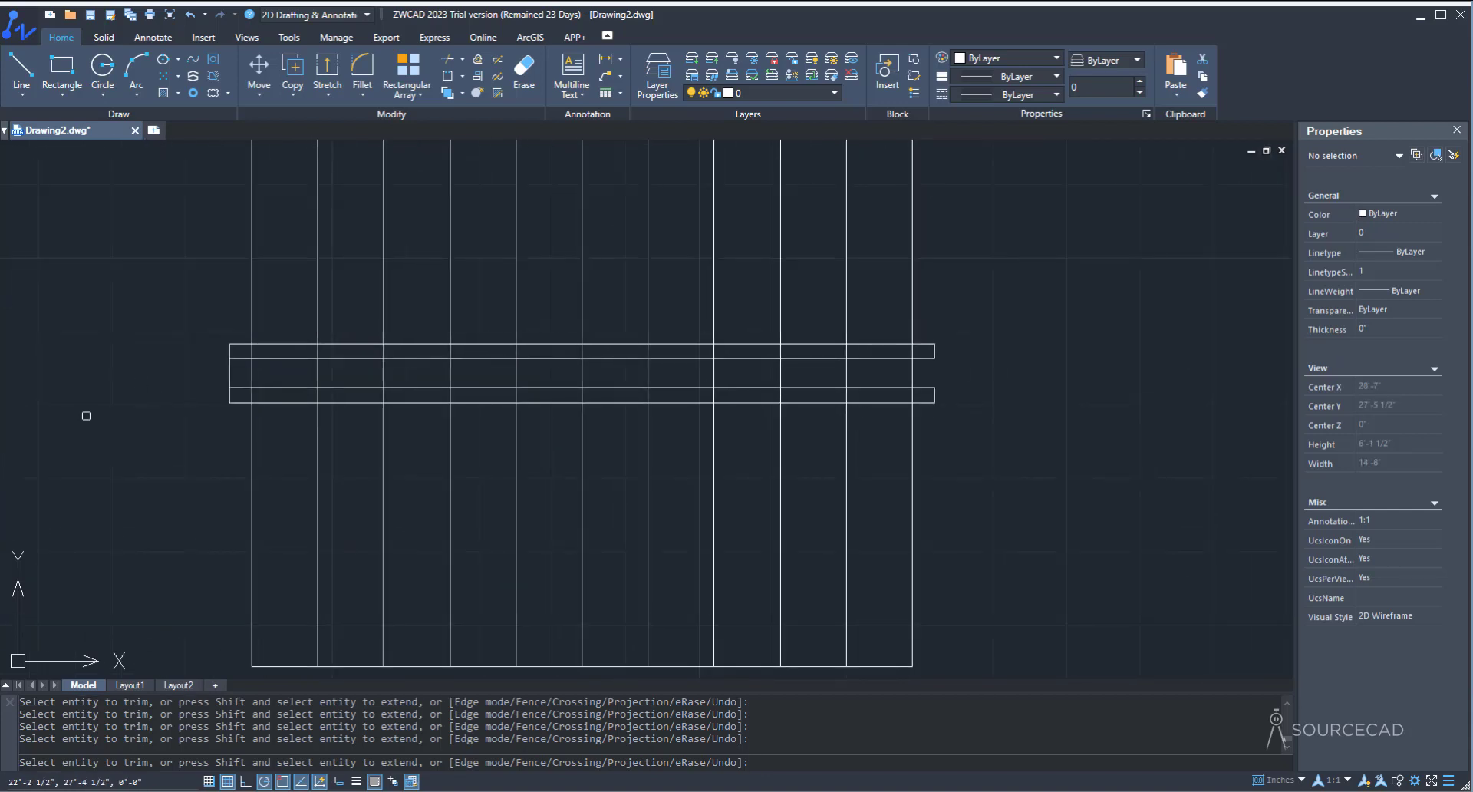
pyautogui.press('Escape')
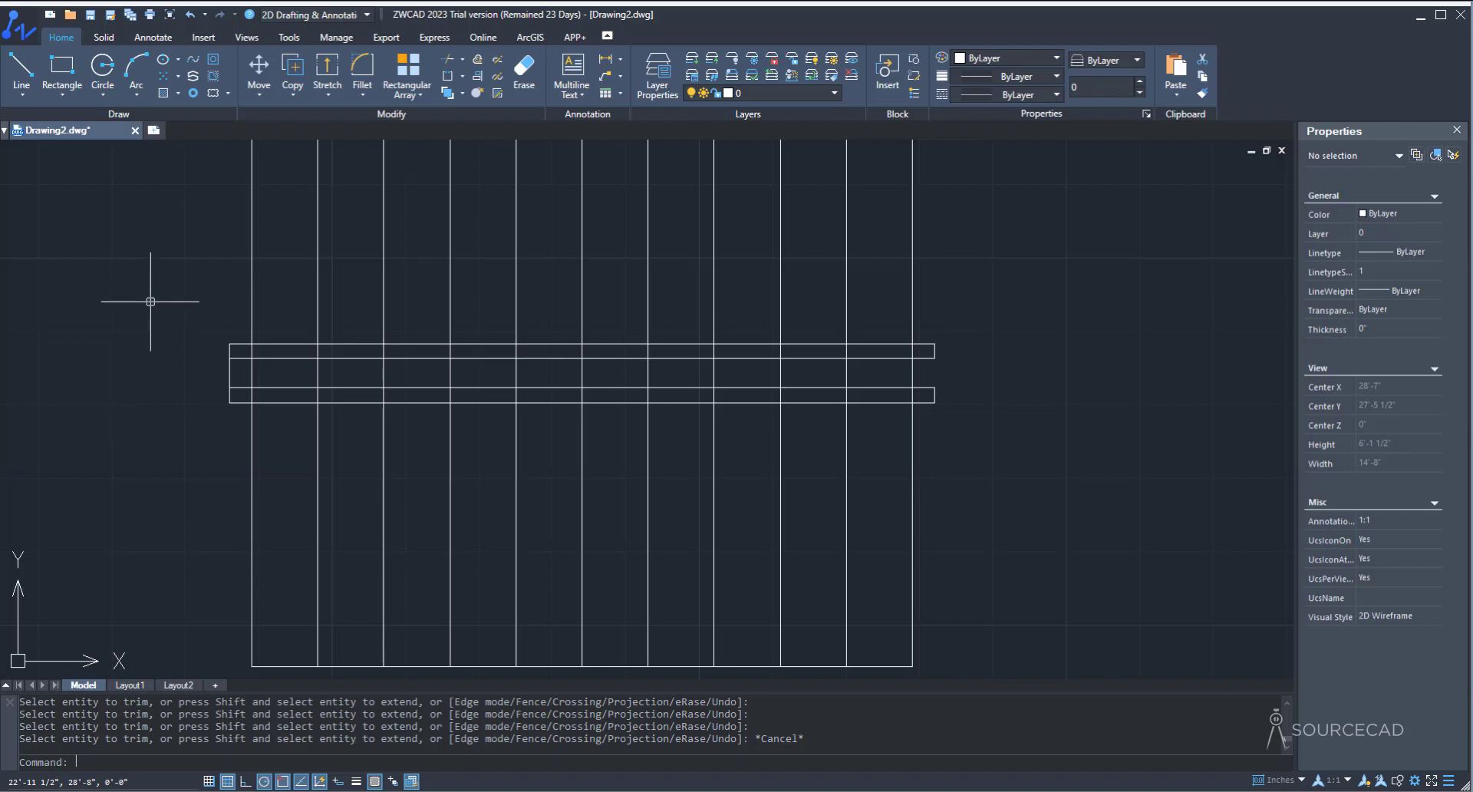
# Step: Draw two-point circles spanning the outer and inner rail line pairs at their left ends, and delete the short vertical line there
pyautogui.click(103, 87)
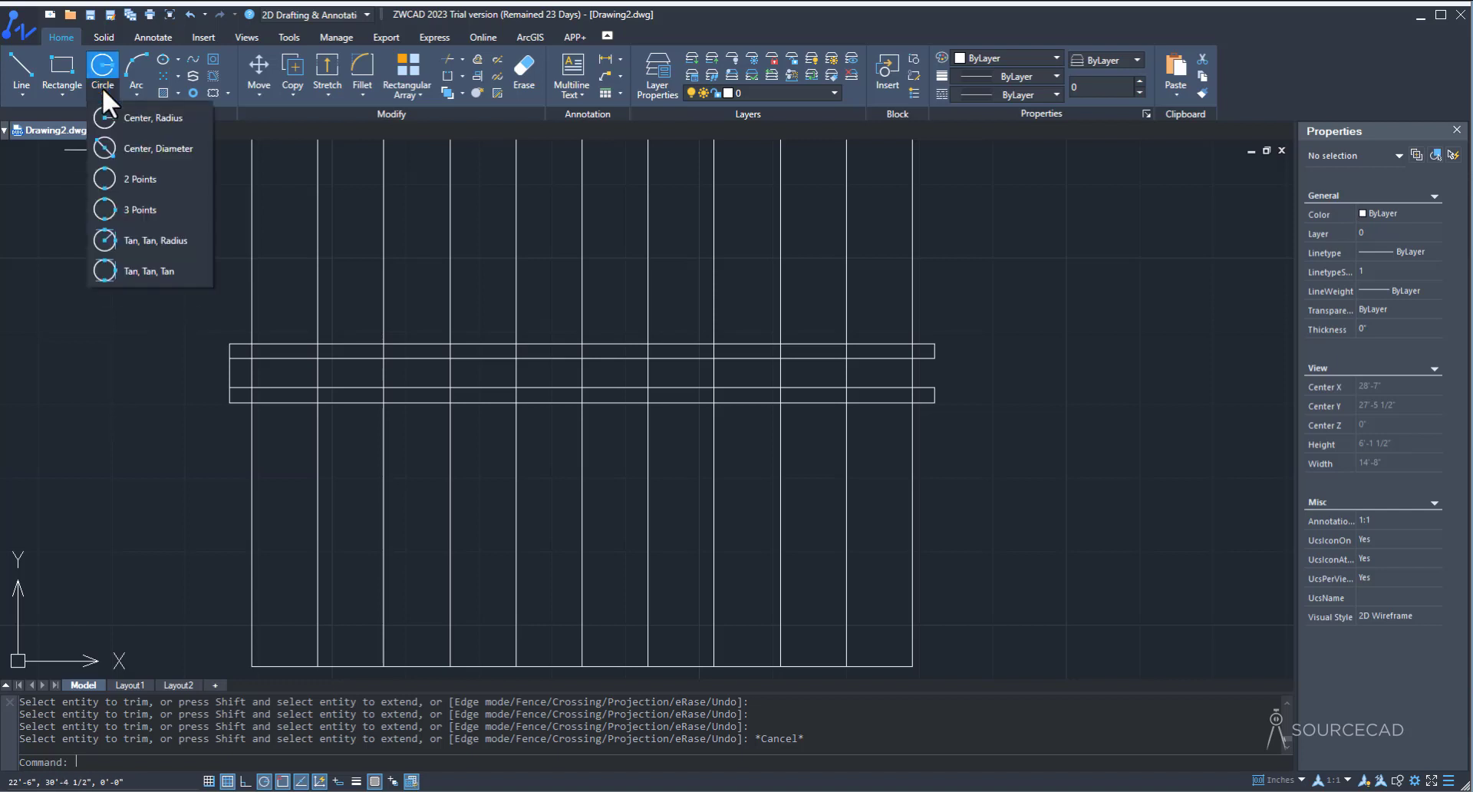
pyautogui.click(146, 177)
pyautogui.click(229, 343)
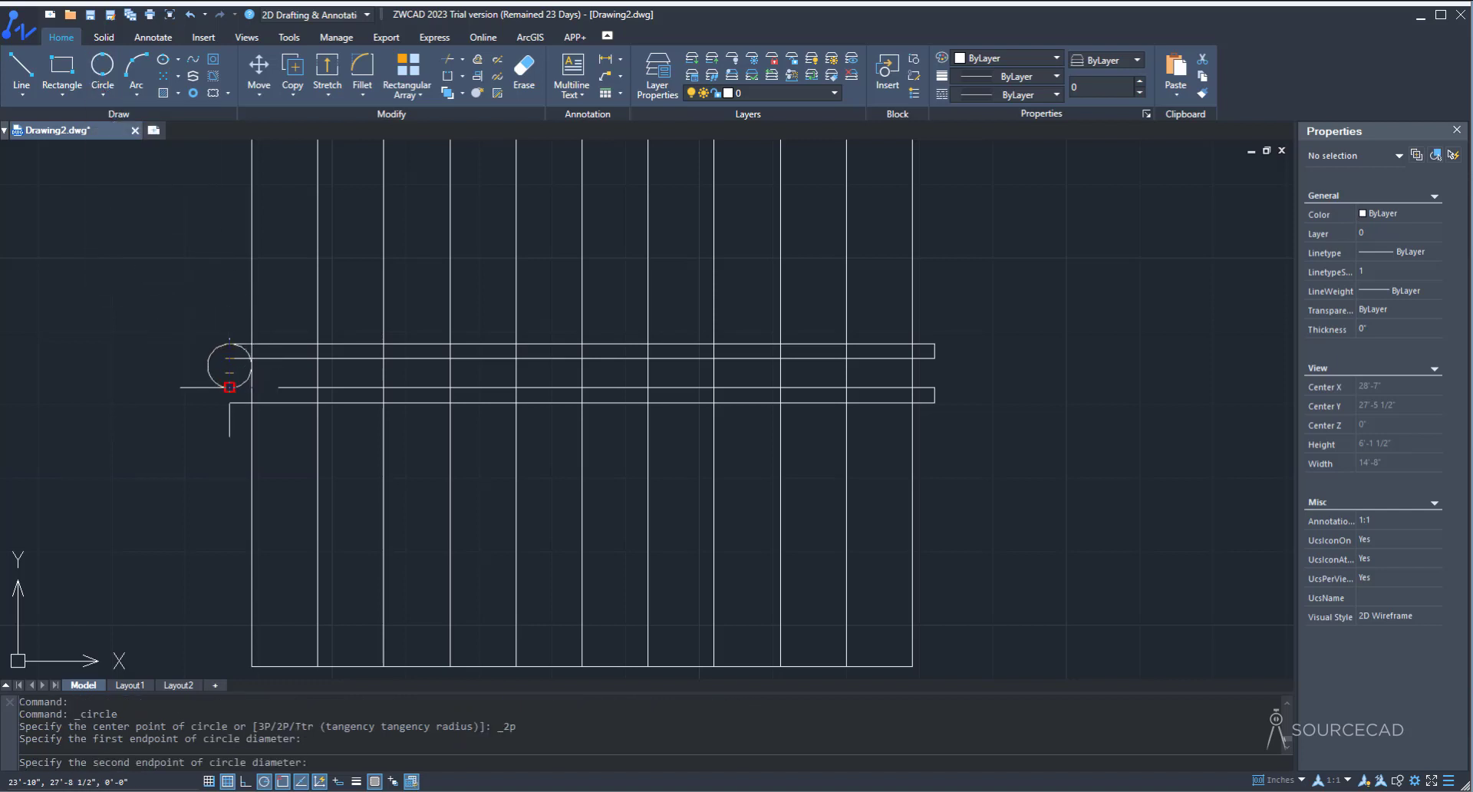
pyautogui.click(230, 402)
pyautogui.press('Return')
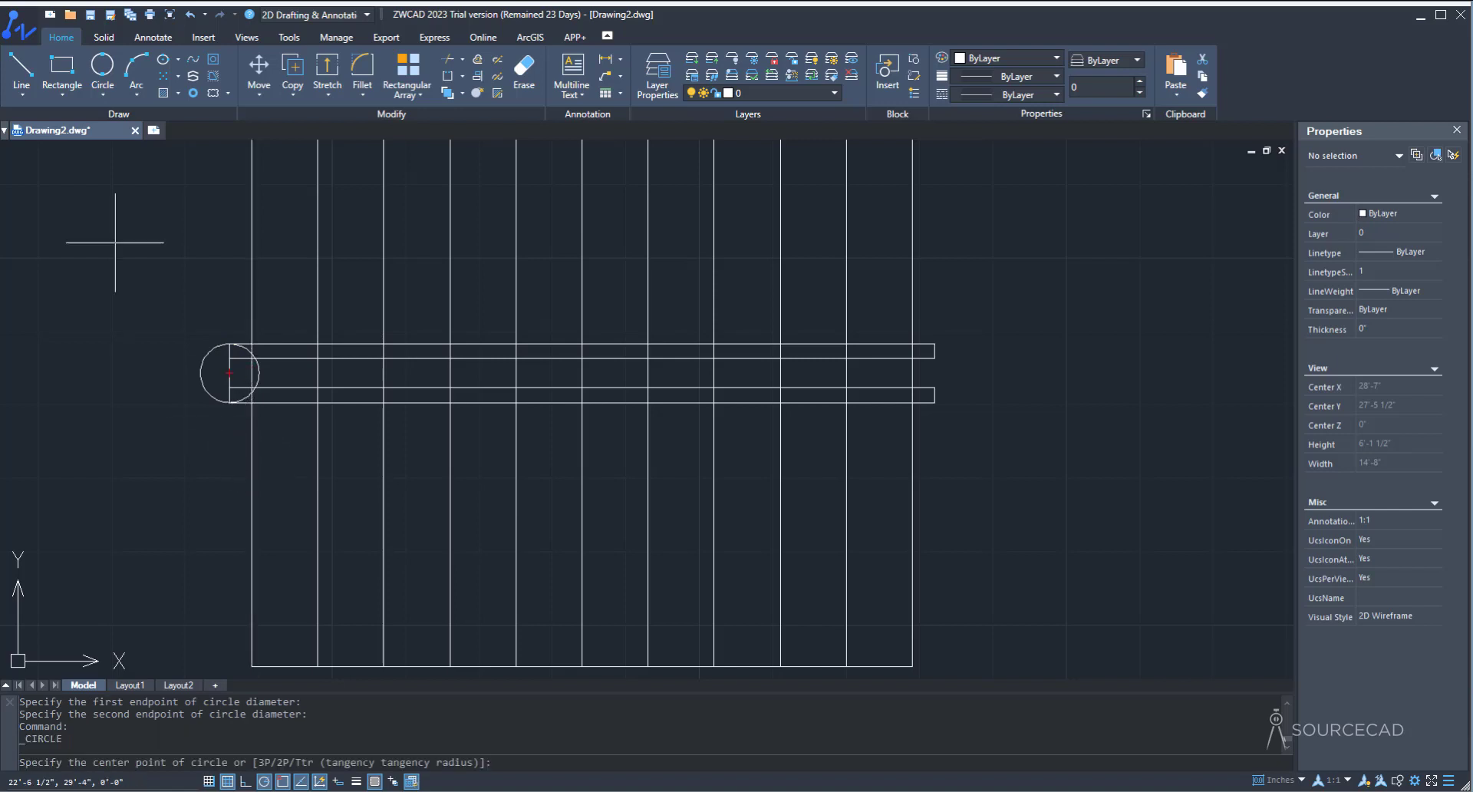
pyautogui.click(107, 68)
pyautogui.click(229, 358)
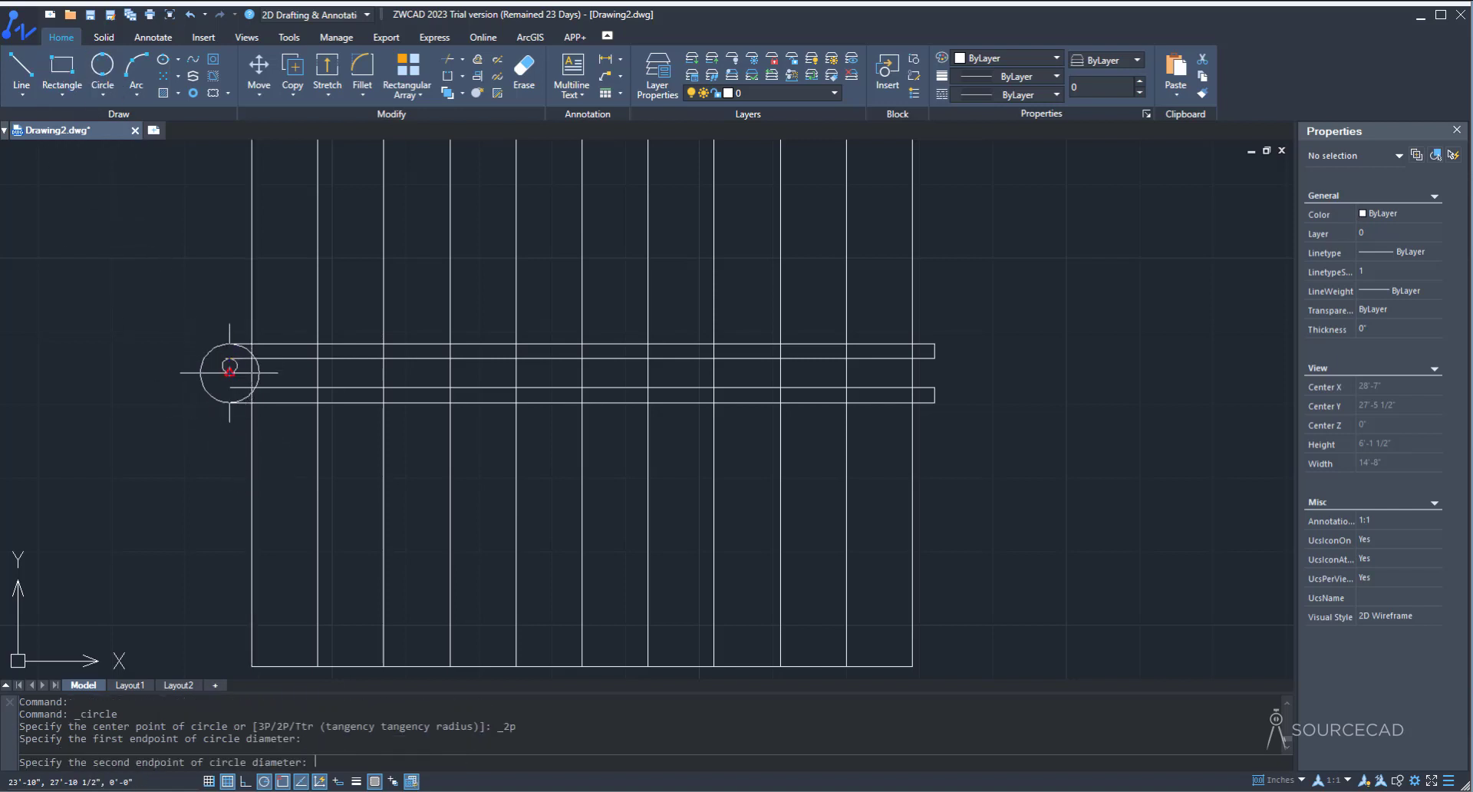
pyautogui.click(229, 388)
pyautogui.scroll(2, 144, 409)
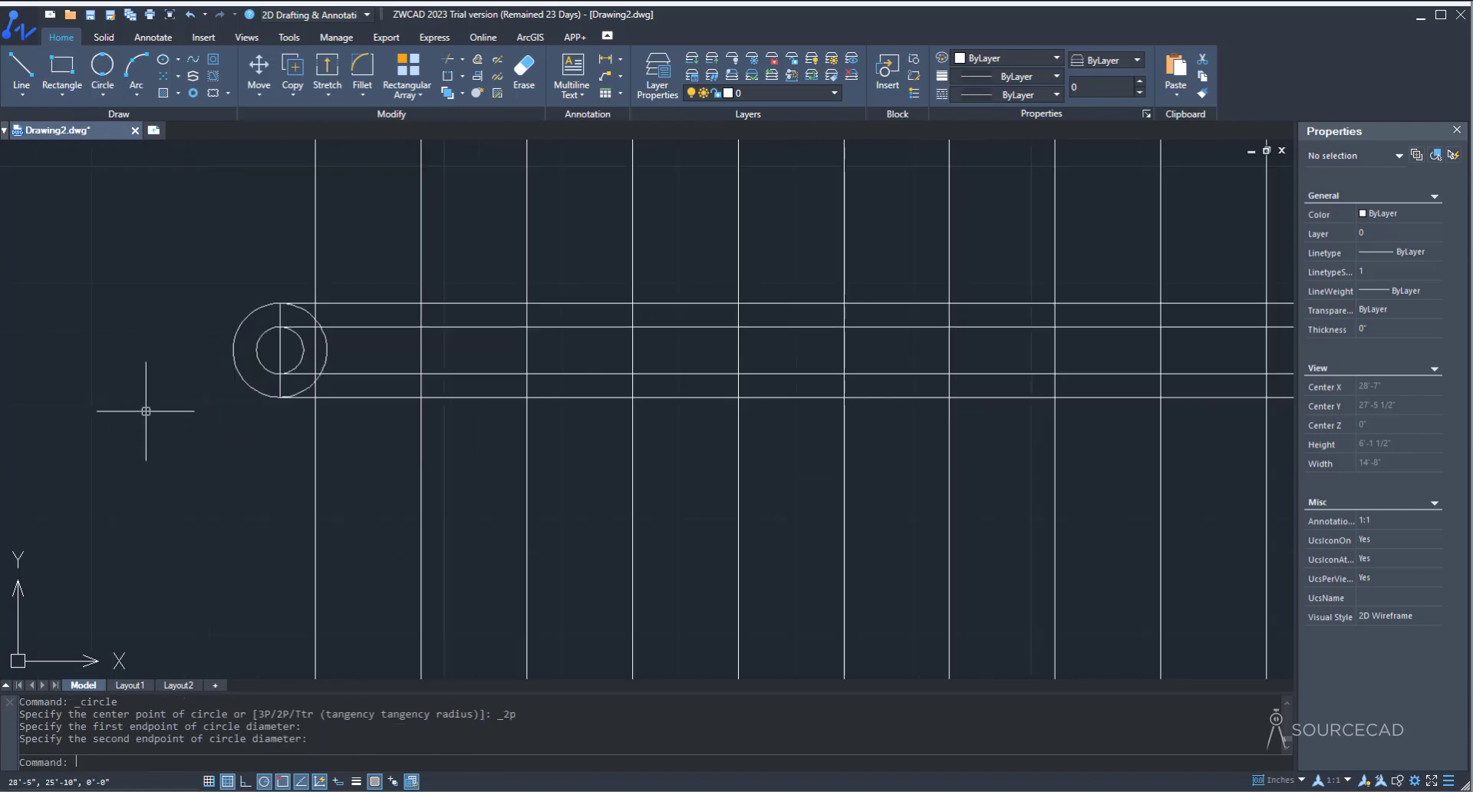
pyautogui.click(280, 354)
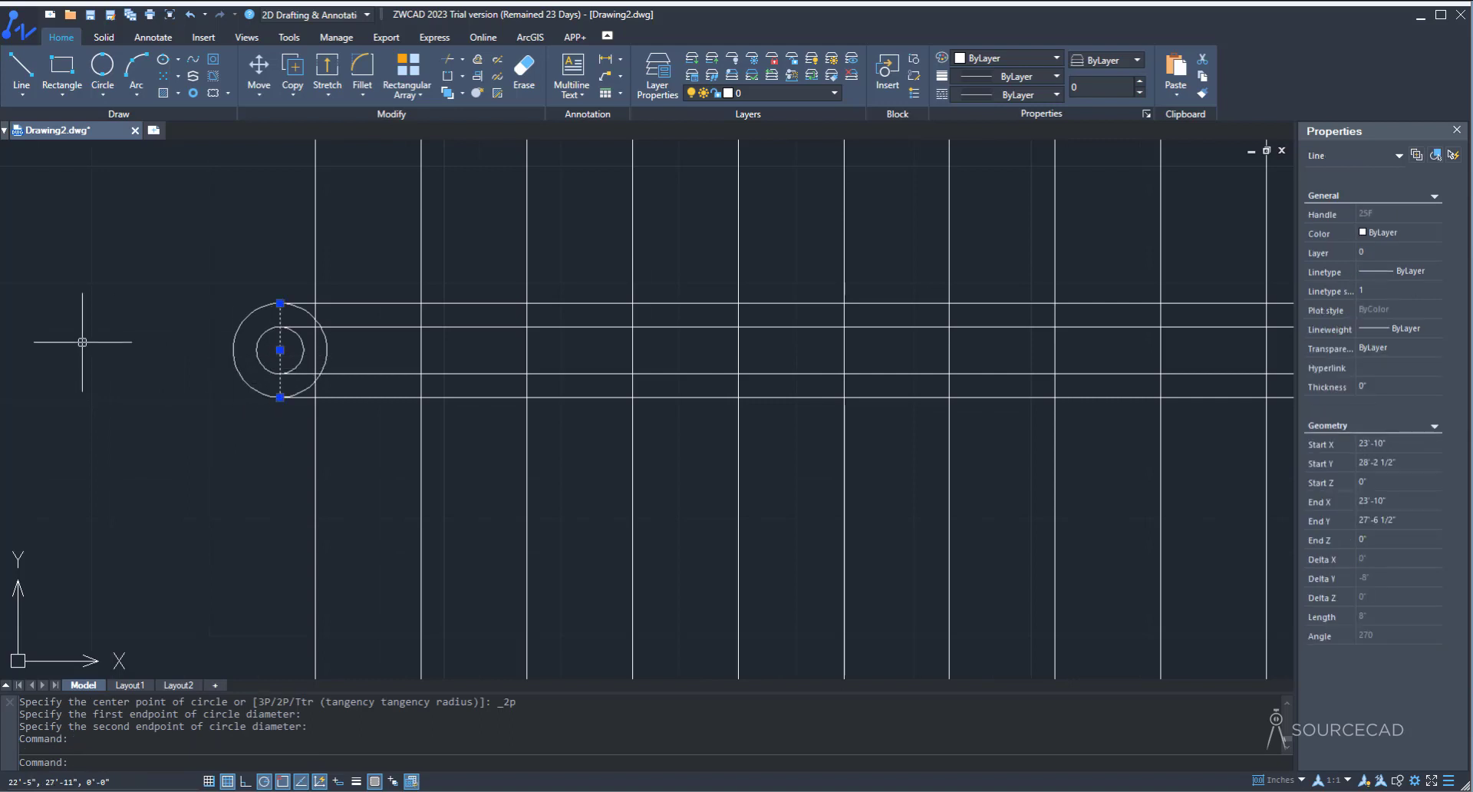
pyautogui.press('Delete')
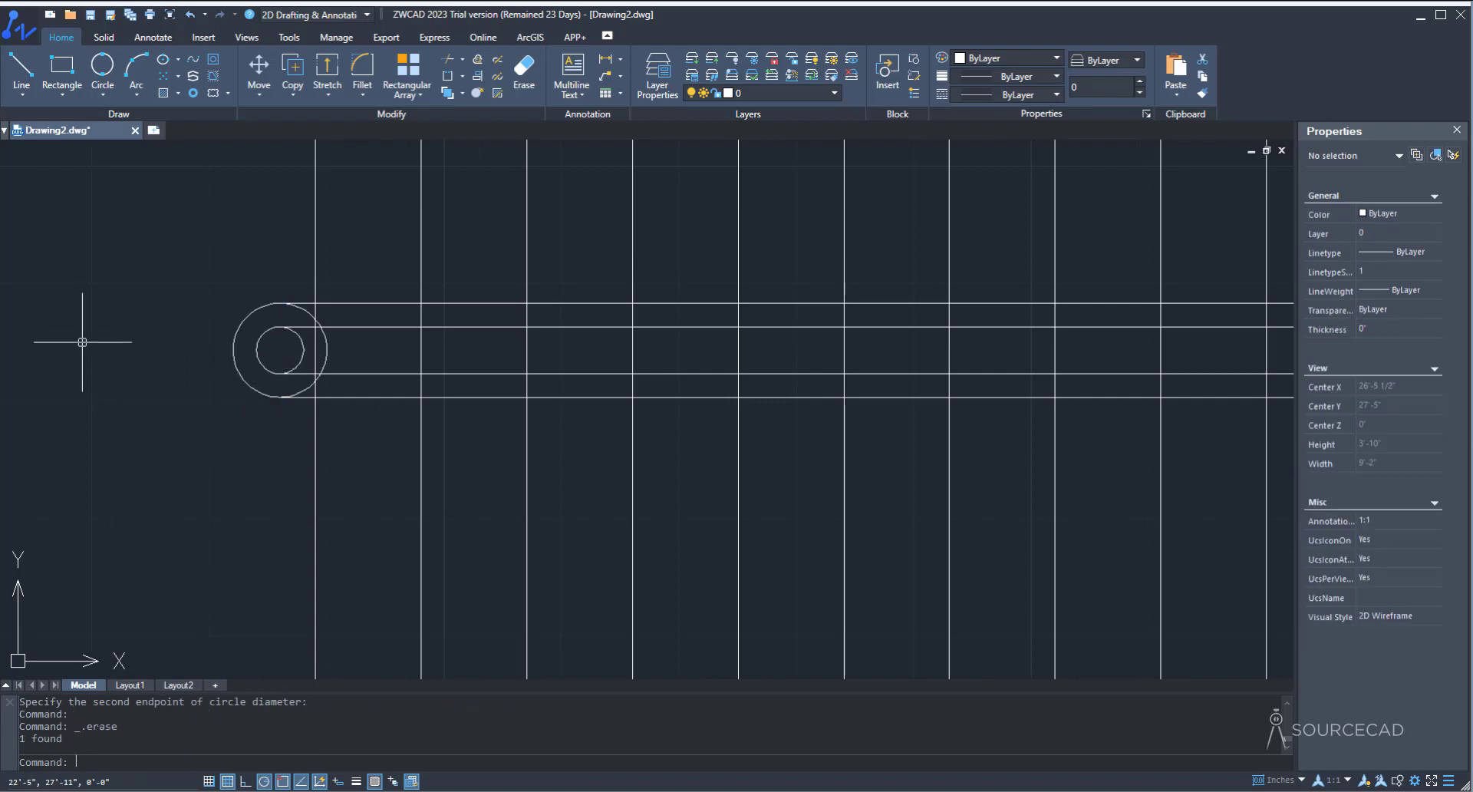
# Step: Trim both circles to their left halves and erase the leftover arc, forming the rounded left end of the rail
pyautogui.click(448, 58)
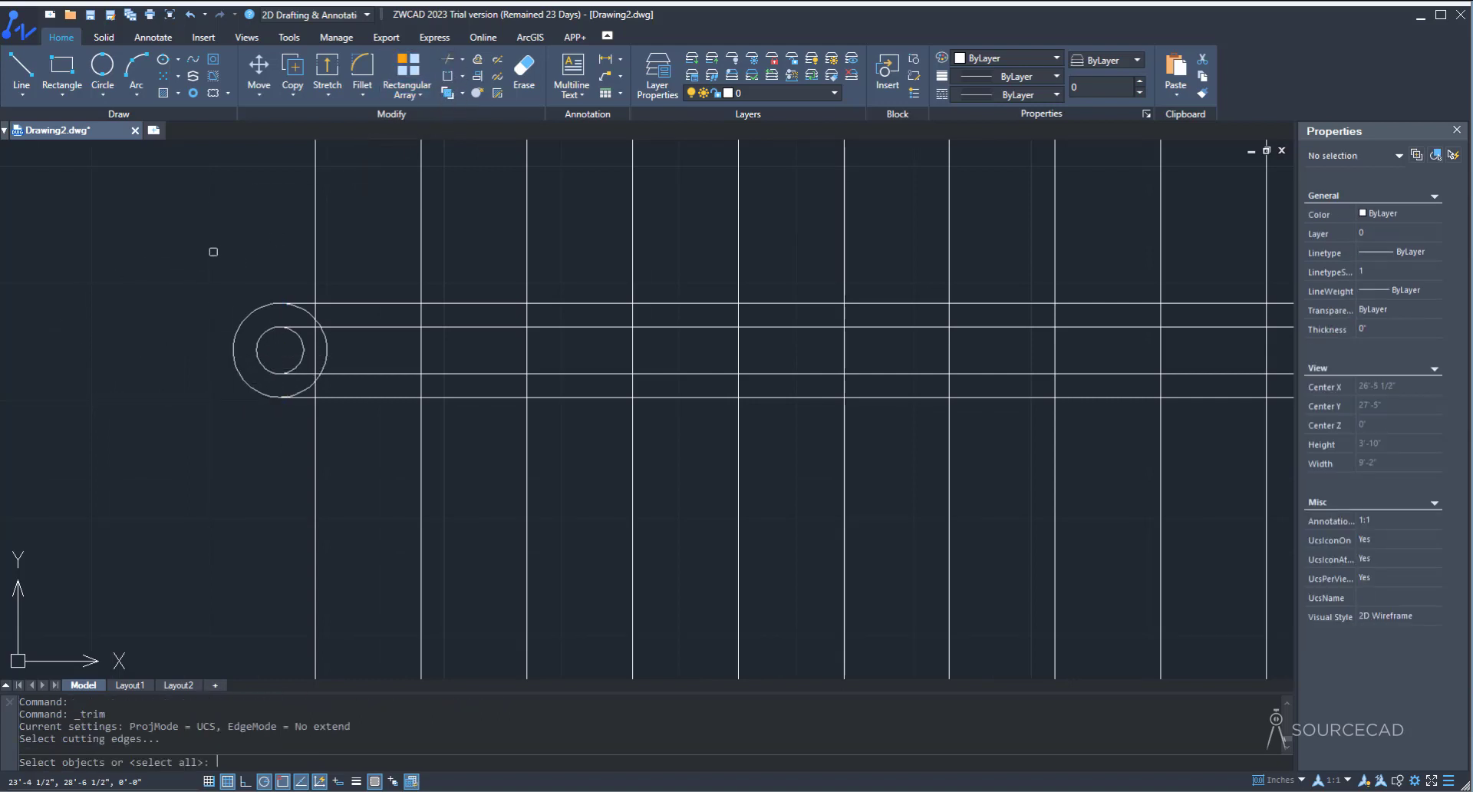
pyautogui.click(303, 311)
pyautogui.scroll(4, 326, 340)
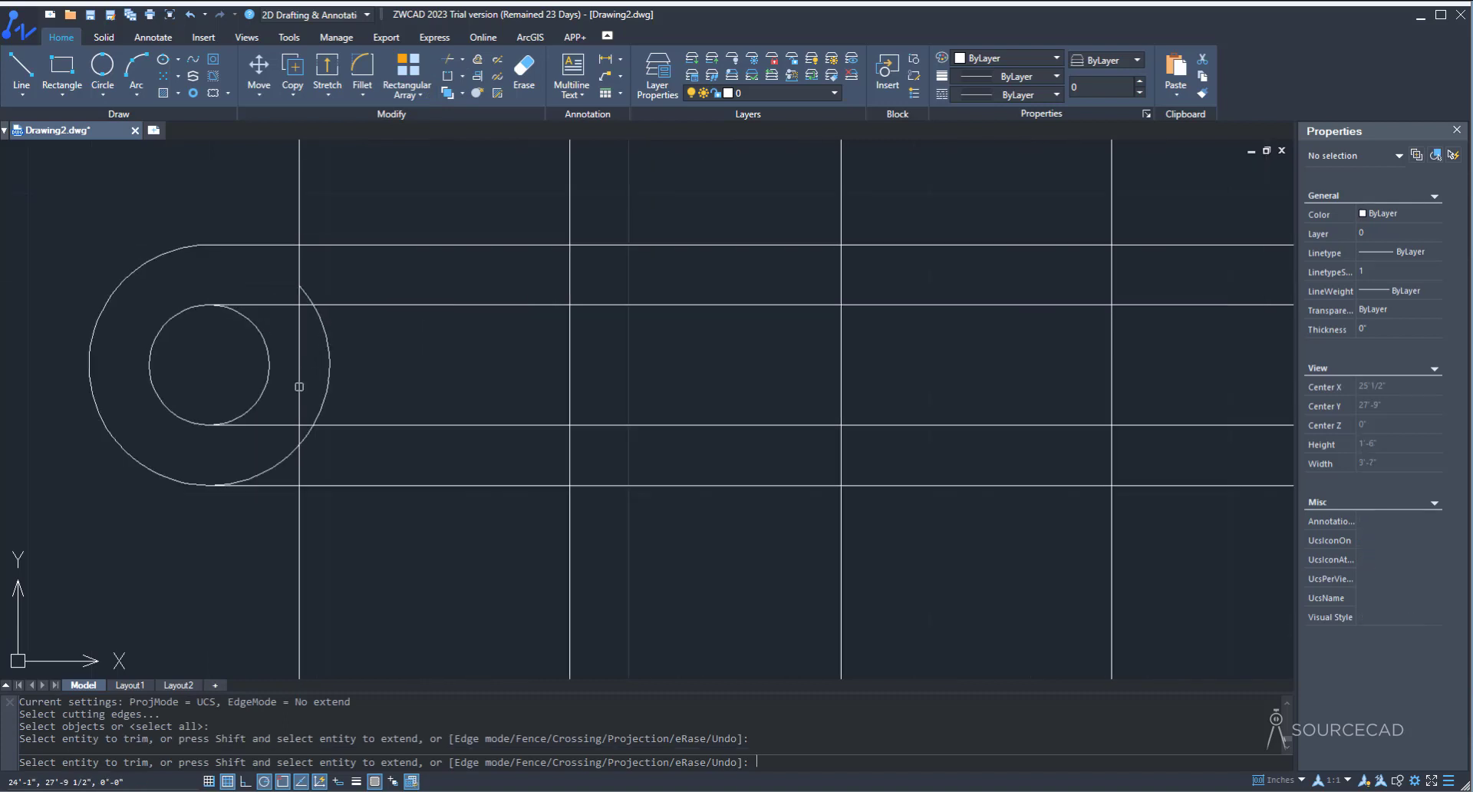
pyautogui.click(270, 467)
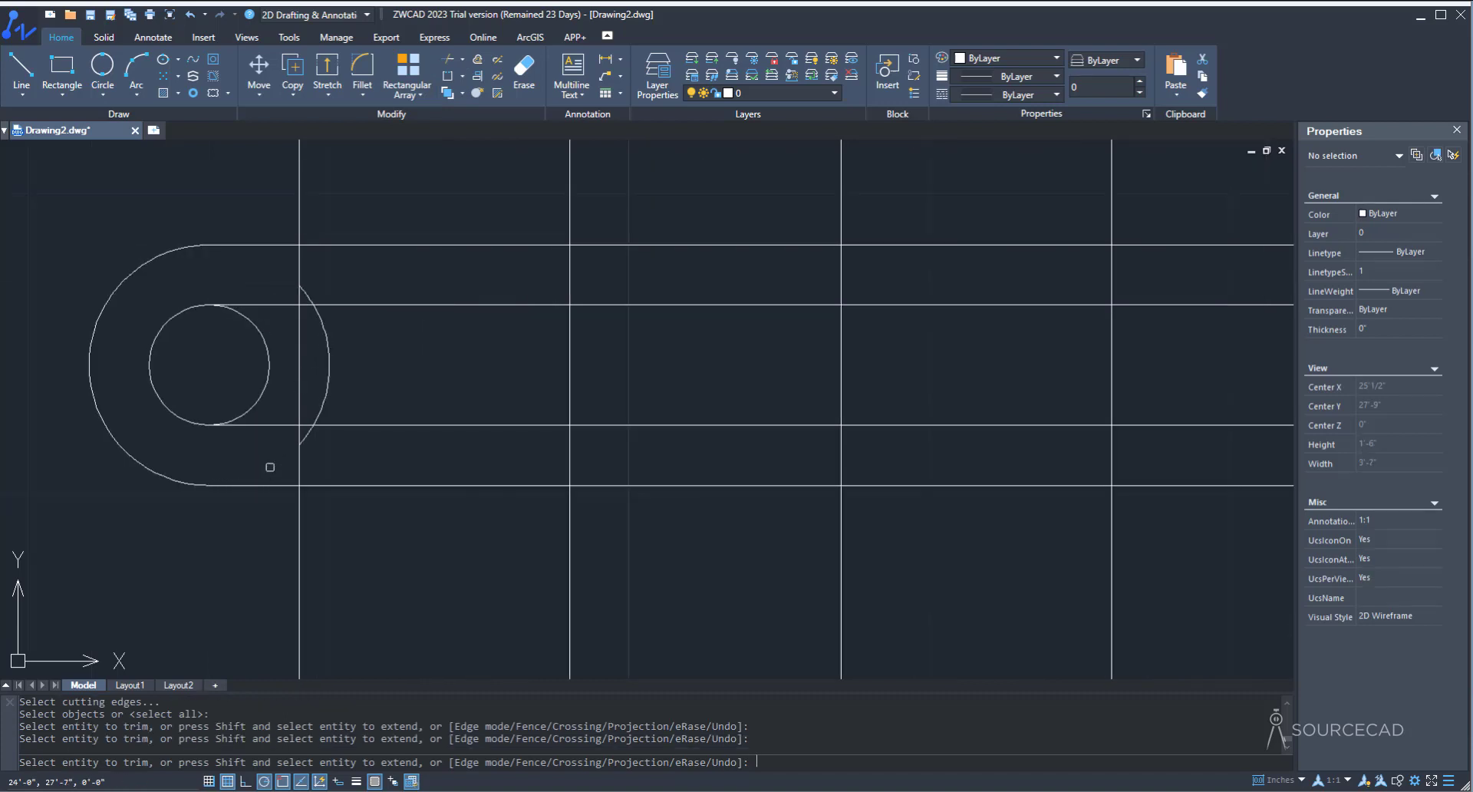
pyautogui.click(251, 320)
pyautogui.press('Escape')
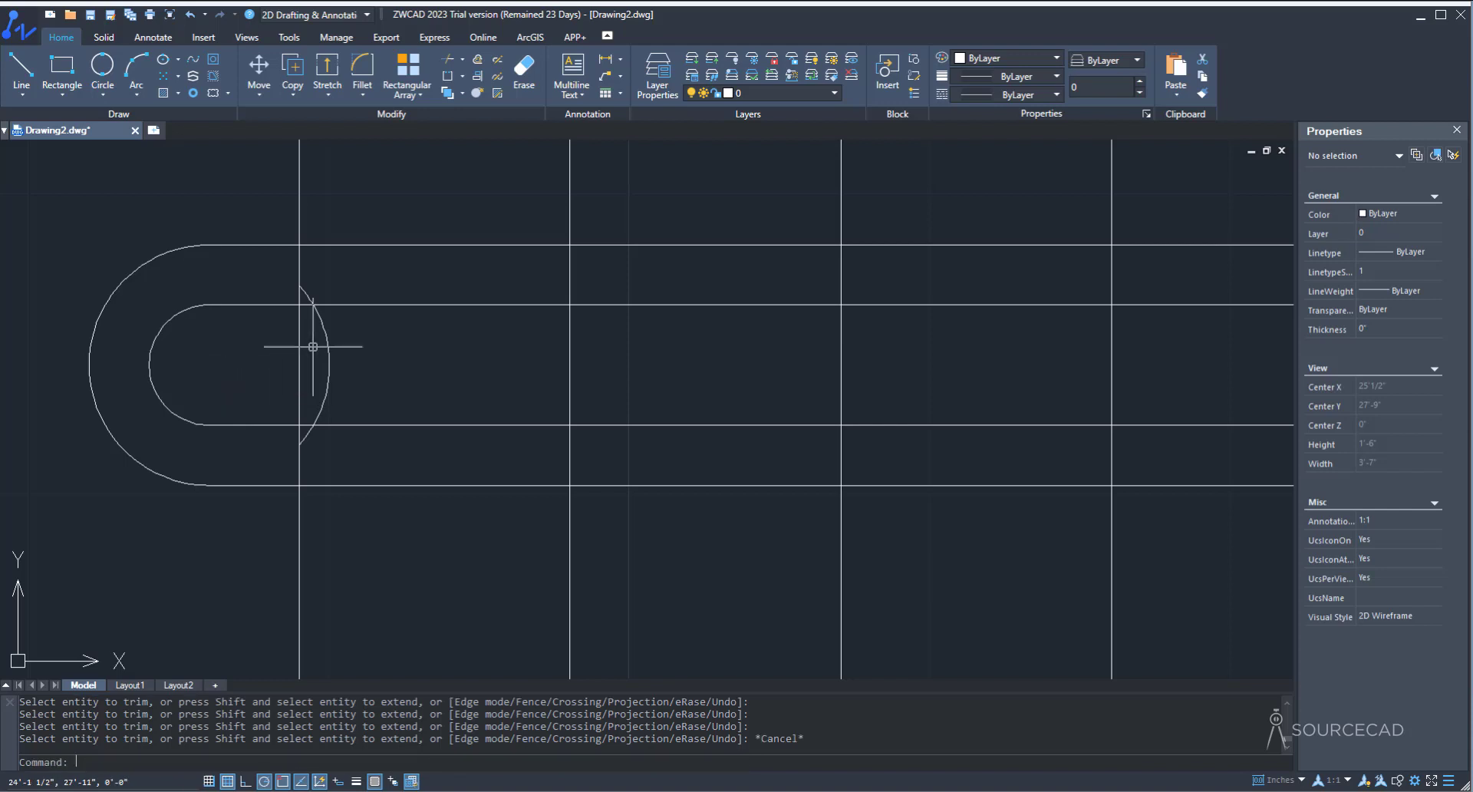
pyautogui.click(324, 330)
pyautogui.press('Delete')
# Step: Trim all the vertical tread lines out of the gap between the two inner rail lines
pyautogui.scroll(-5, 432, 396)
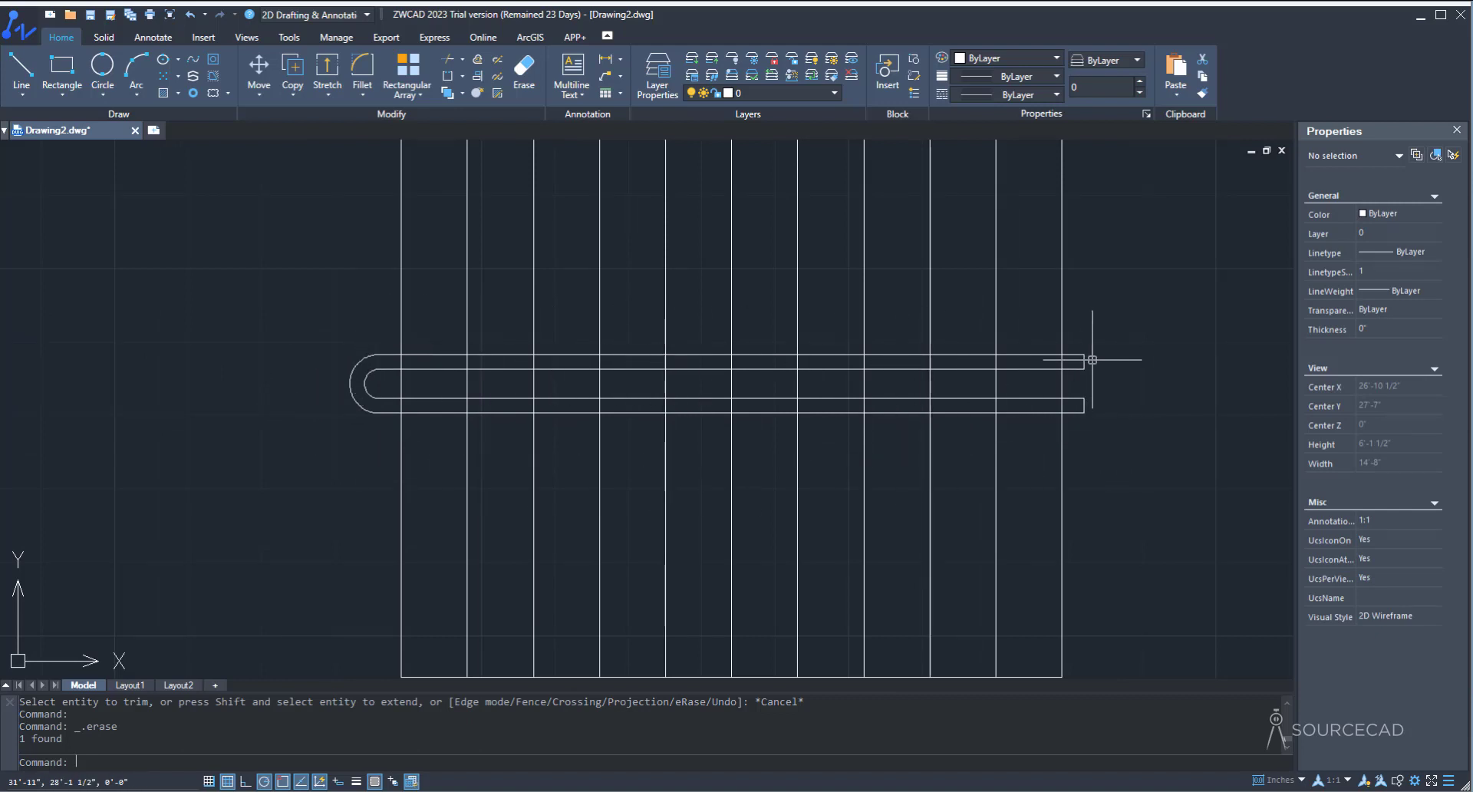
pyautogui.moveTo(1086, 398); pyautogui.dragTo(874, 415, button='middle')
pyautogui.scroll(-2, 437, 358)
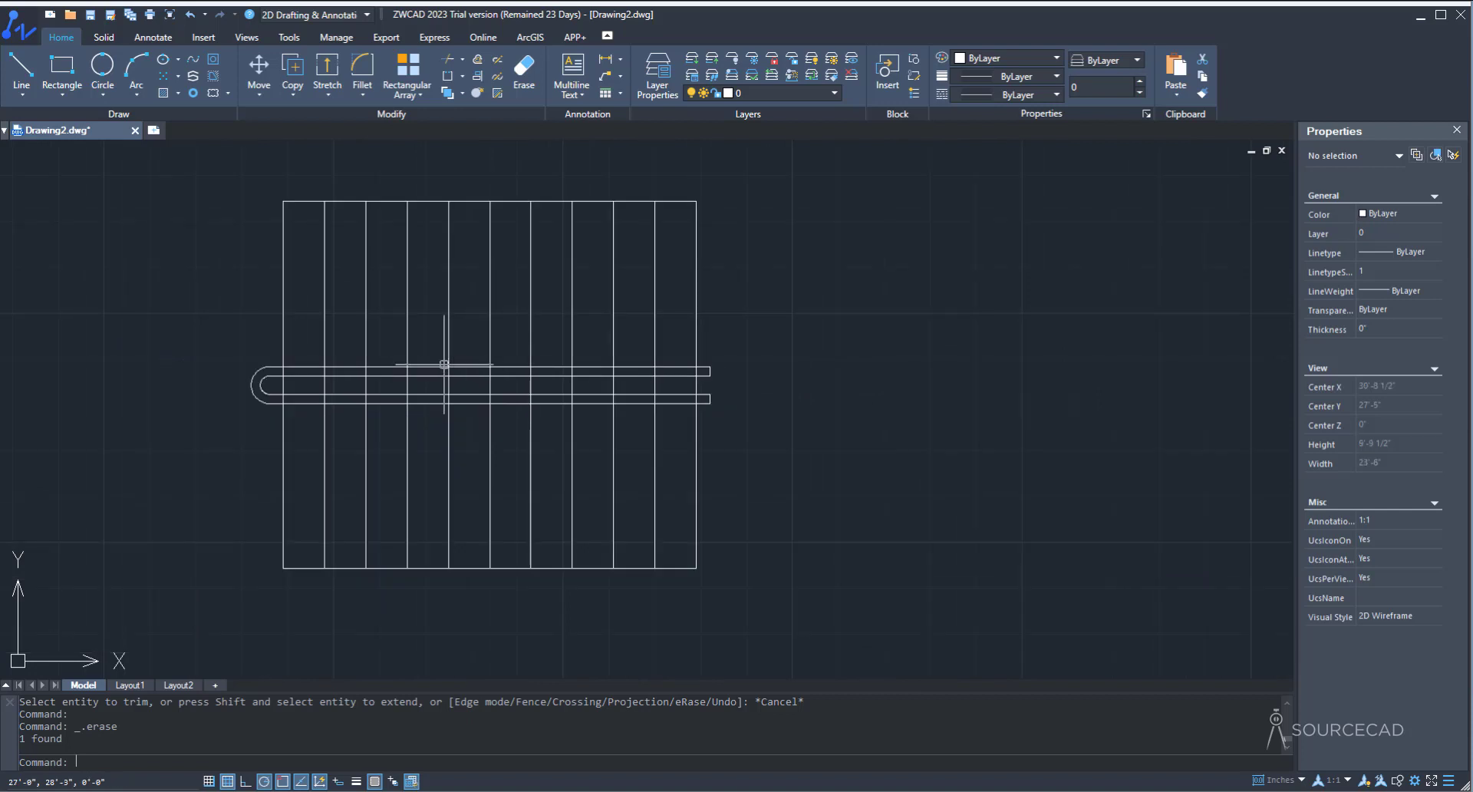
pyautogui.moveTo(775, 390); pyautogui.dragTo(792, 409, button='middle')
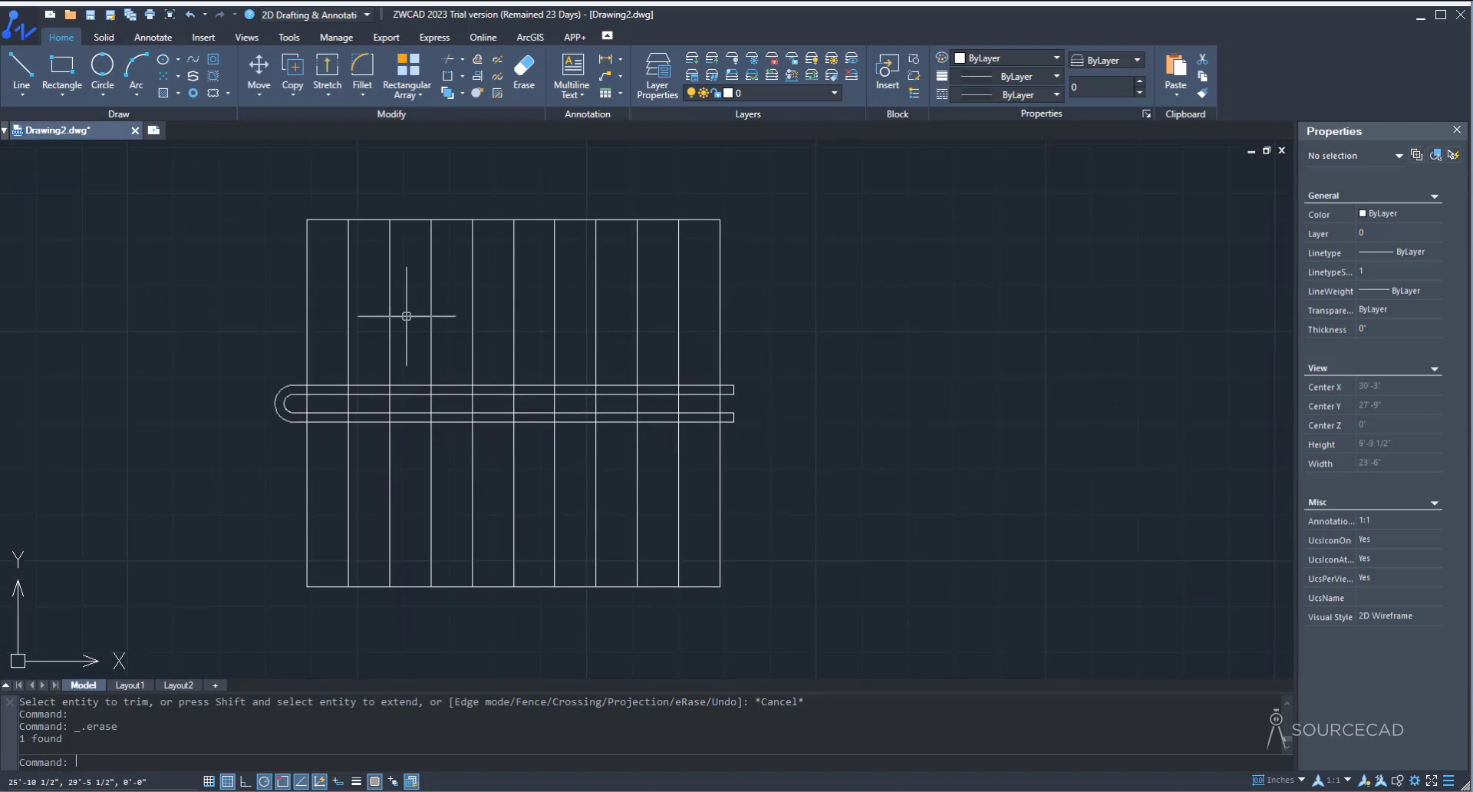
pyautogui.click(448, 56)
pyautogui.press('Return')
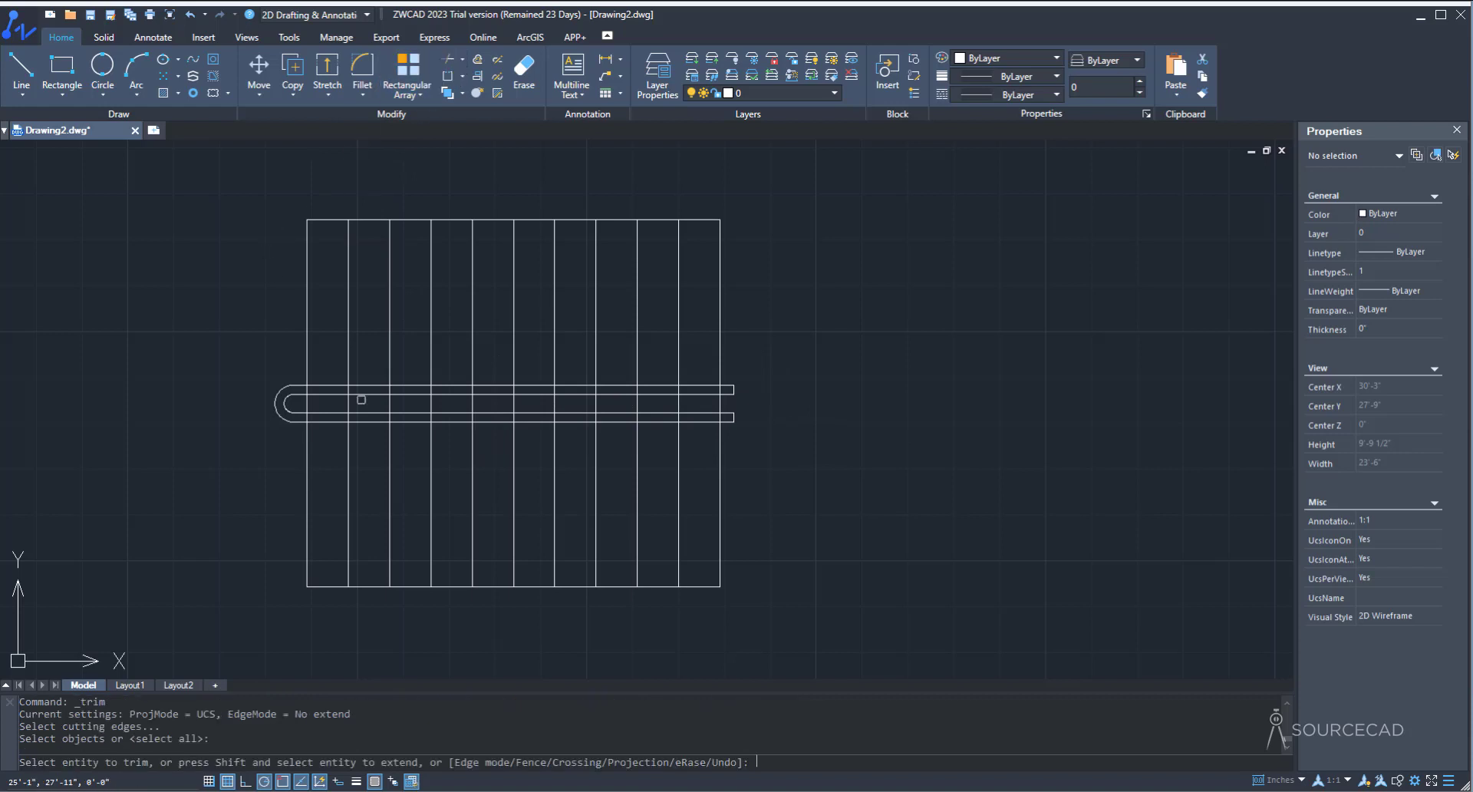
pyautogui.scroll(4, 497, 435)
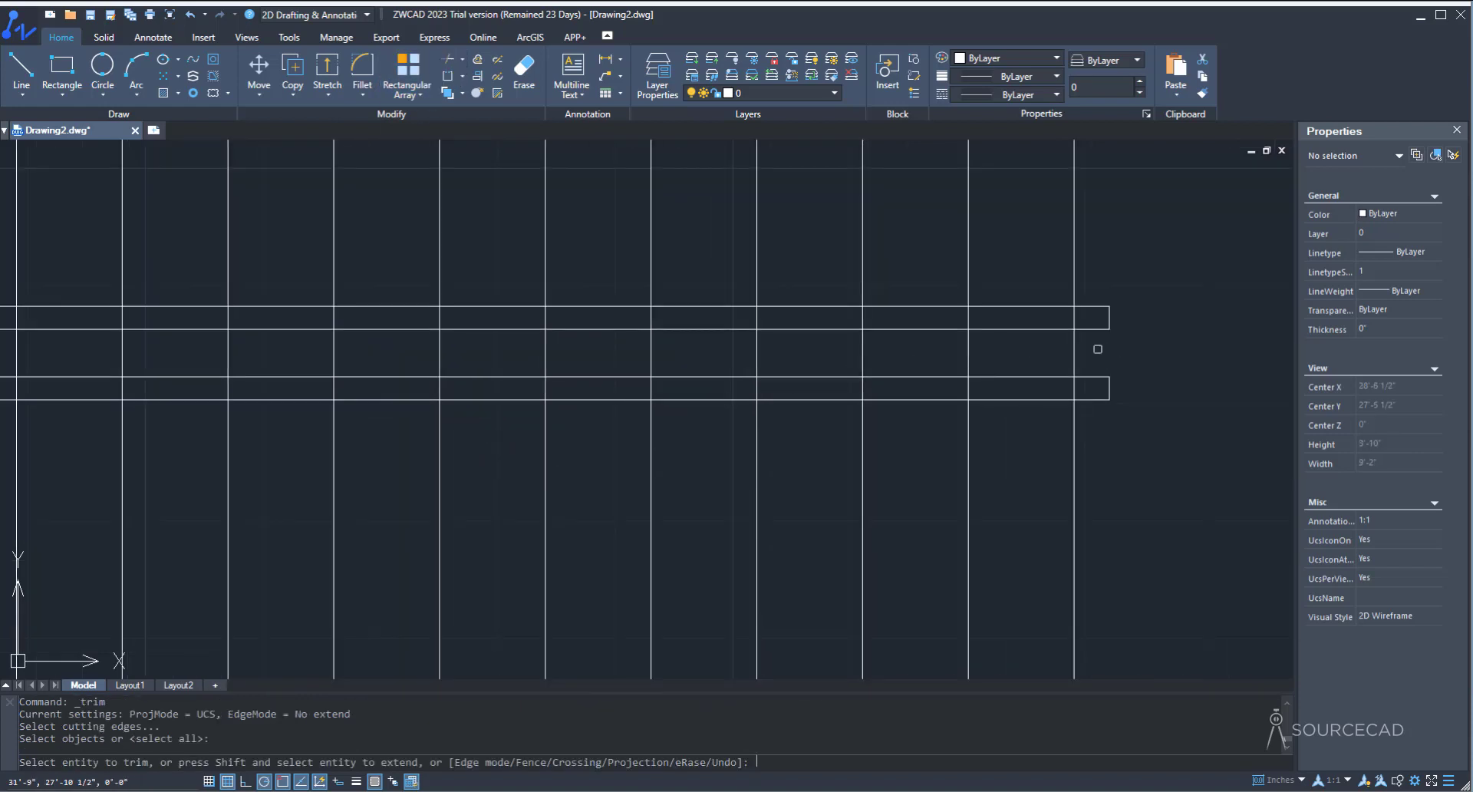
pyautogui.scroll(-2, 1097, 349)
pyautogui.moveTo(1112, 353); pyautogui.dragTo(1131, 360, button='middle')
pyautogui.moveTo(1137, 360); pyautogui.dragTo(799, 361)
pyautogui.moveTo(799, 361); pyautogui.dragTo(589, 362)
pyautogui.click(1129, 360)
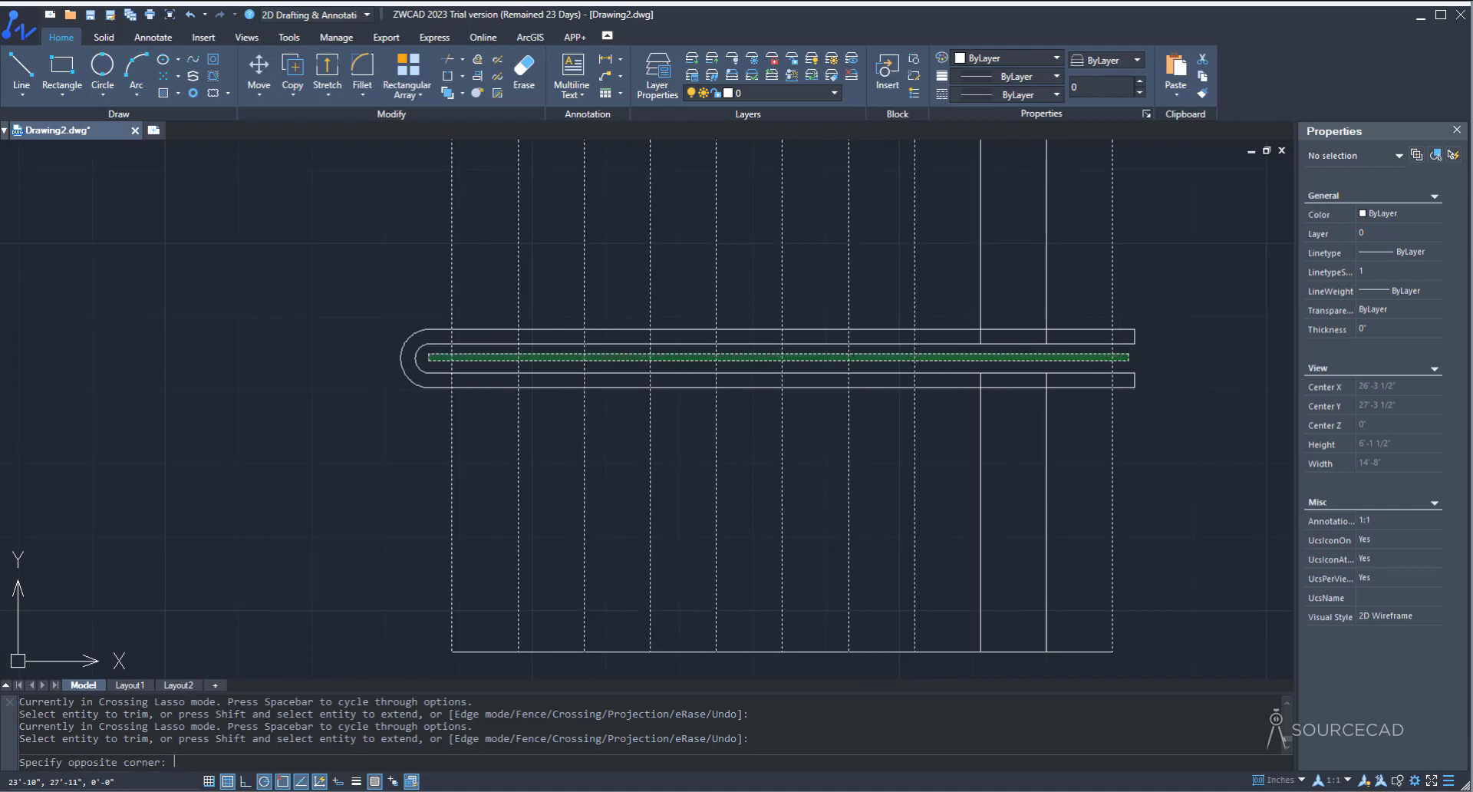
pyautogui.click(429, 354)
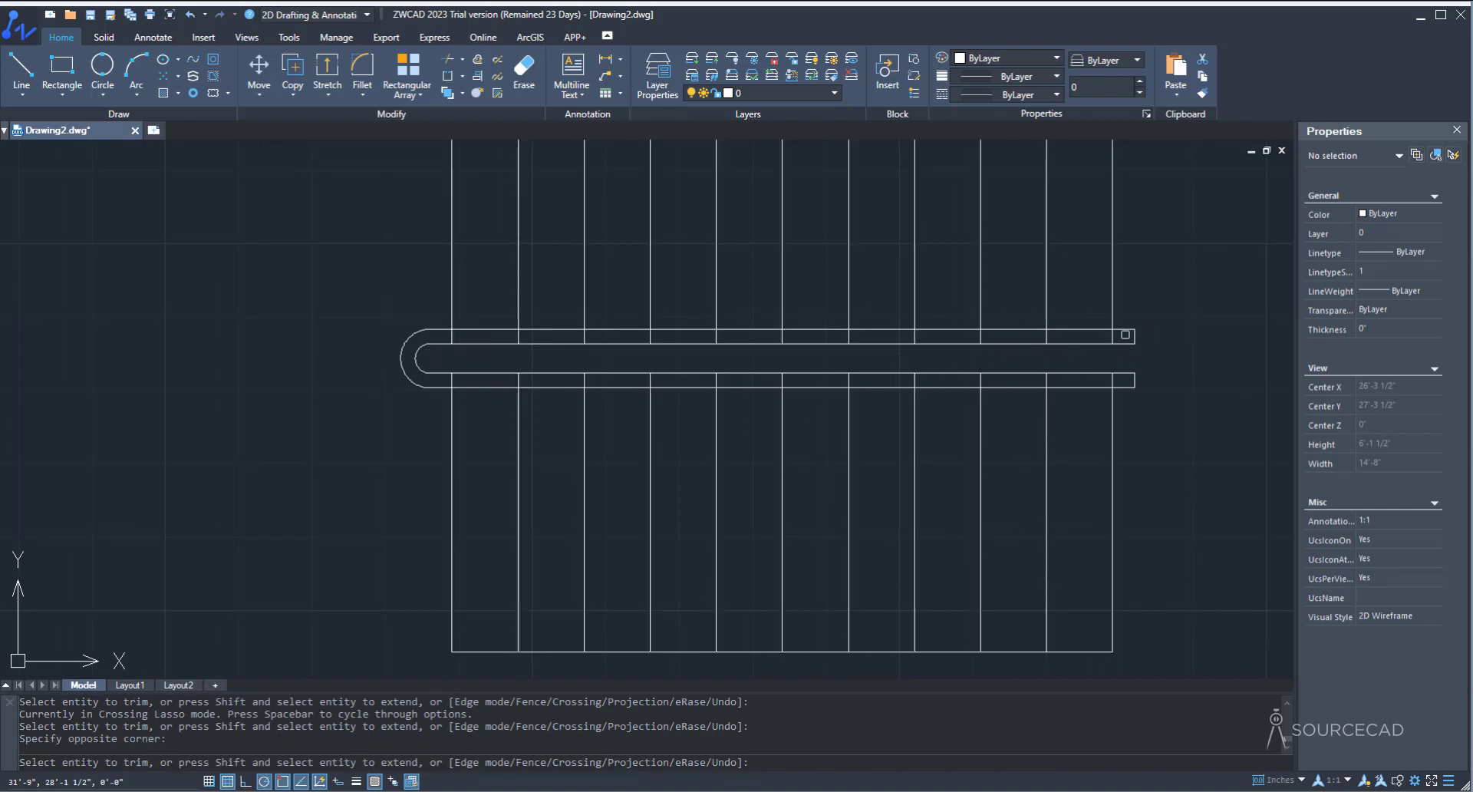
# Step: Trim the vertical tread lines inside the upper and lower rail strips
pyautogui.click(1121, 334)
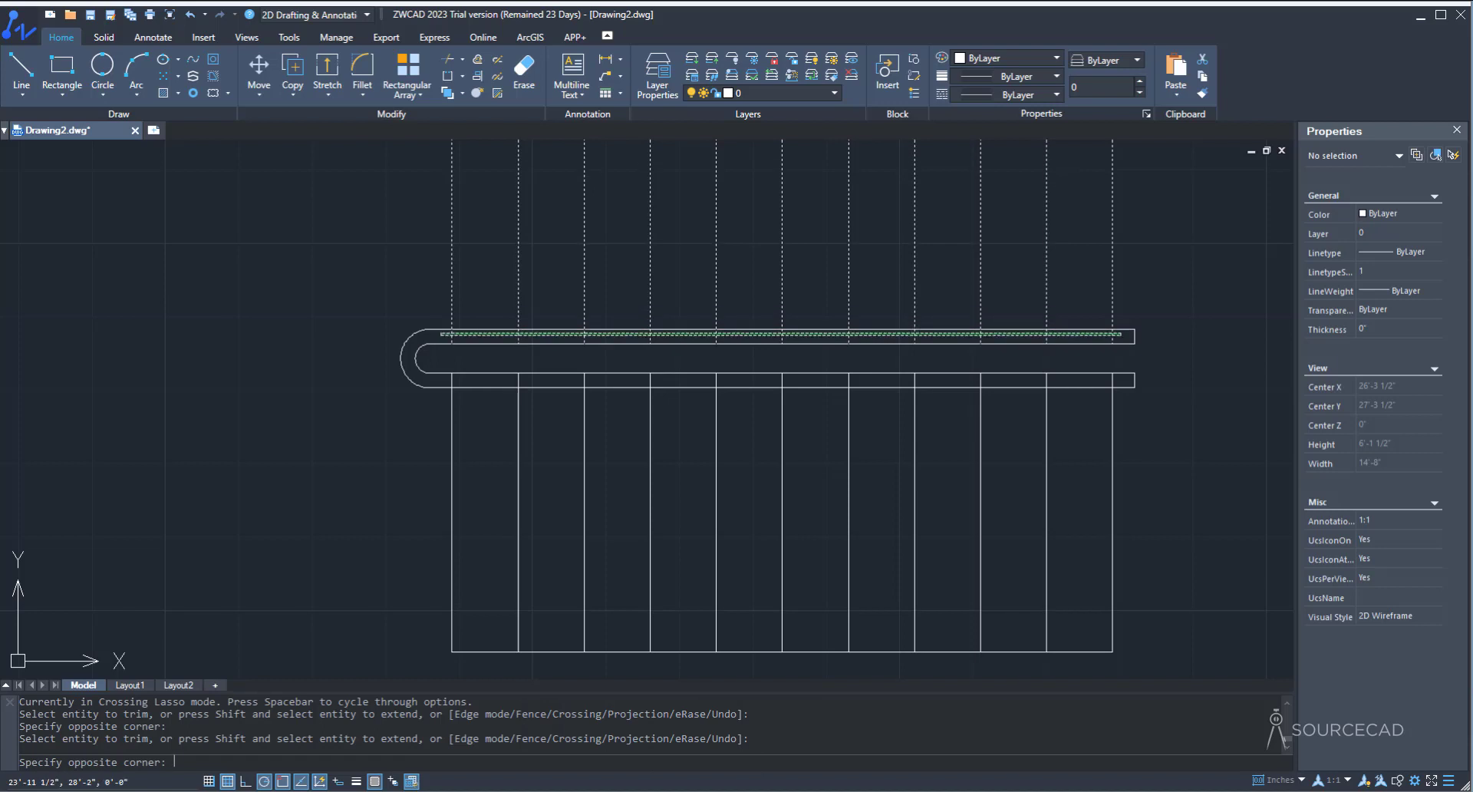
pyautogui.click(436, 336)
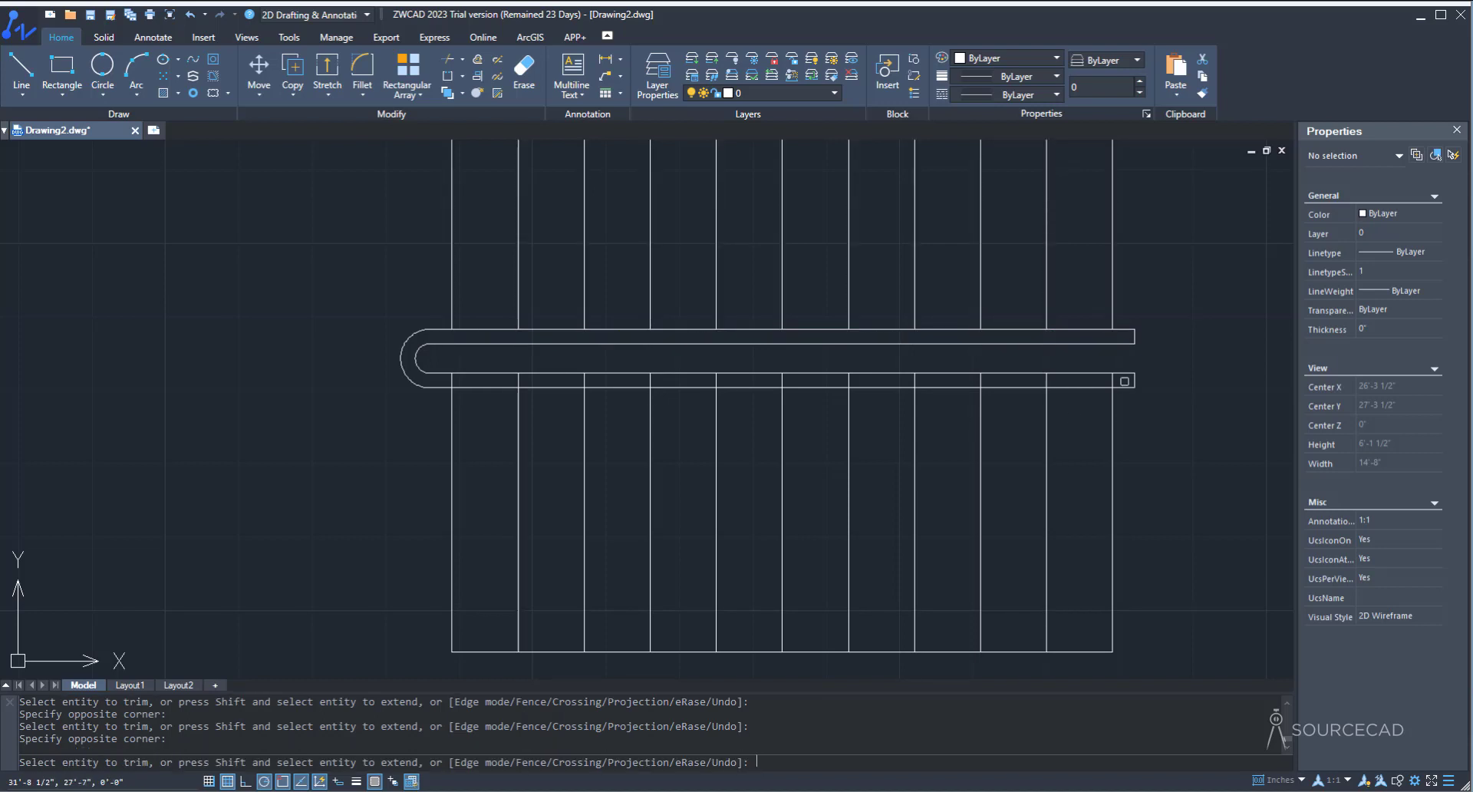
pyautogui.click(1125, 380)
pyautogui.click(441, 377)
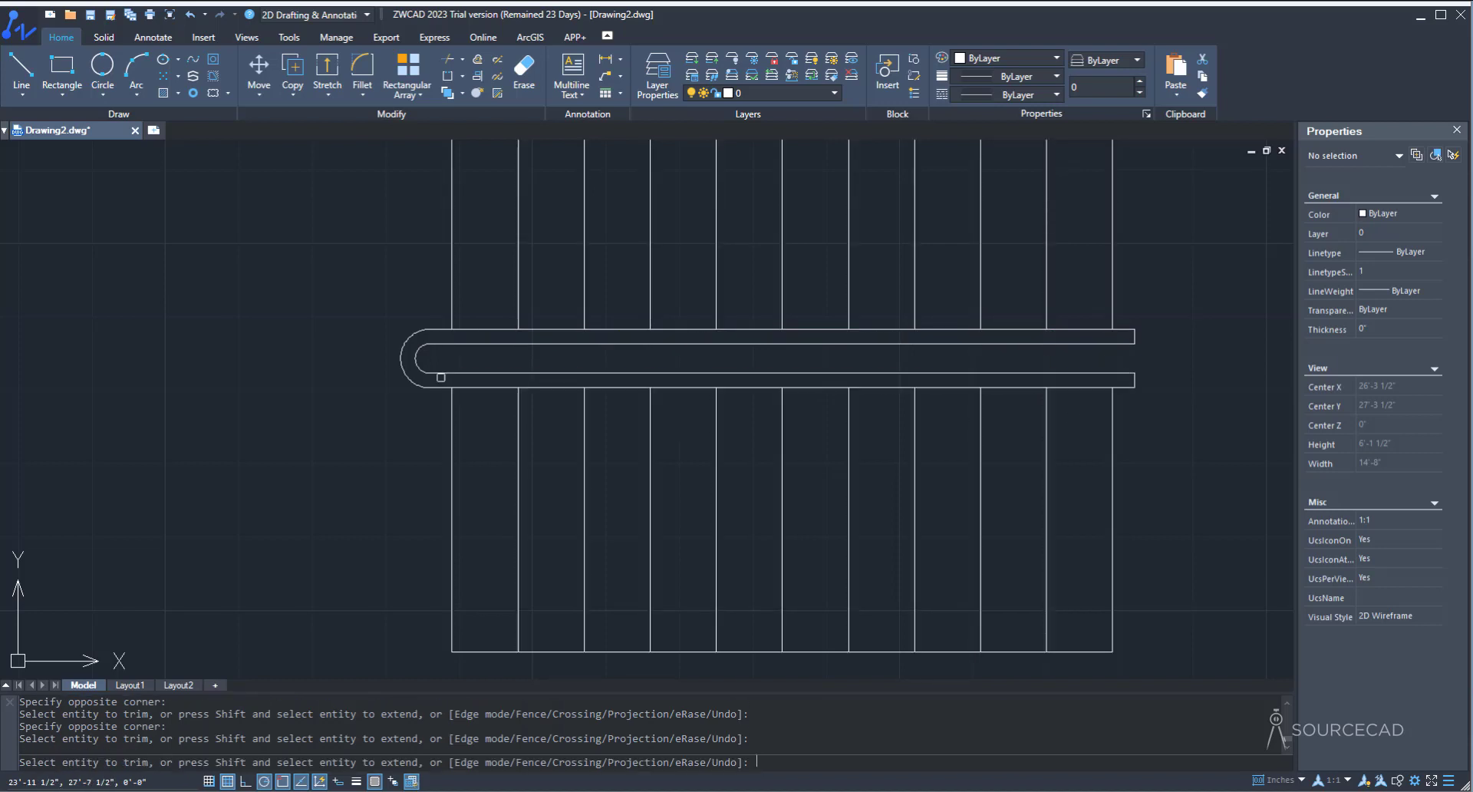
pyautogui.press('Escape')
pyautogui.scroll(-2, 352, 265)
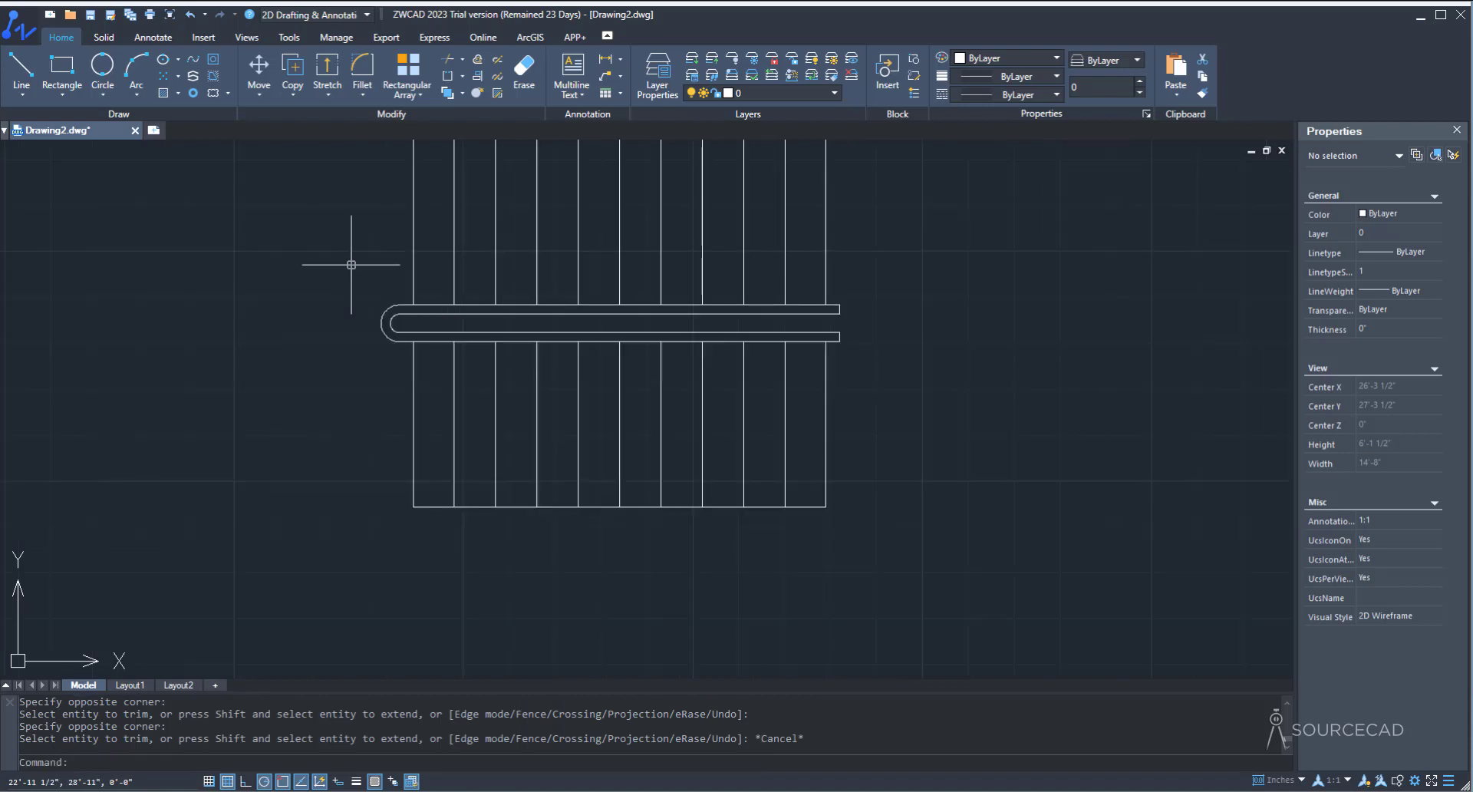
pyautogui.moveTo(351, 265); pyautogui.dragTo(346, 374, button='middle')
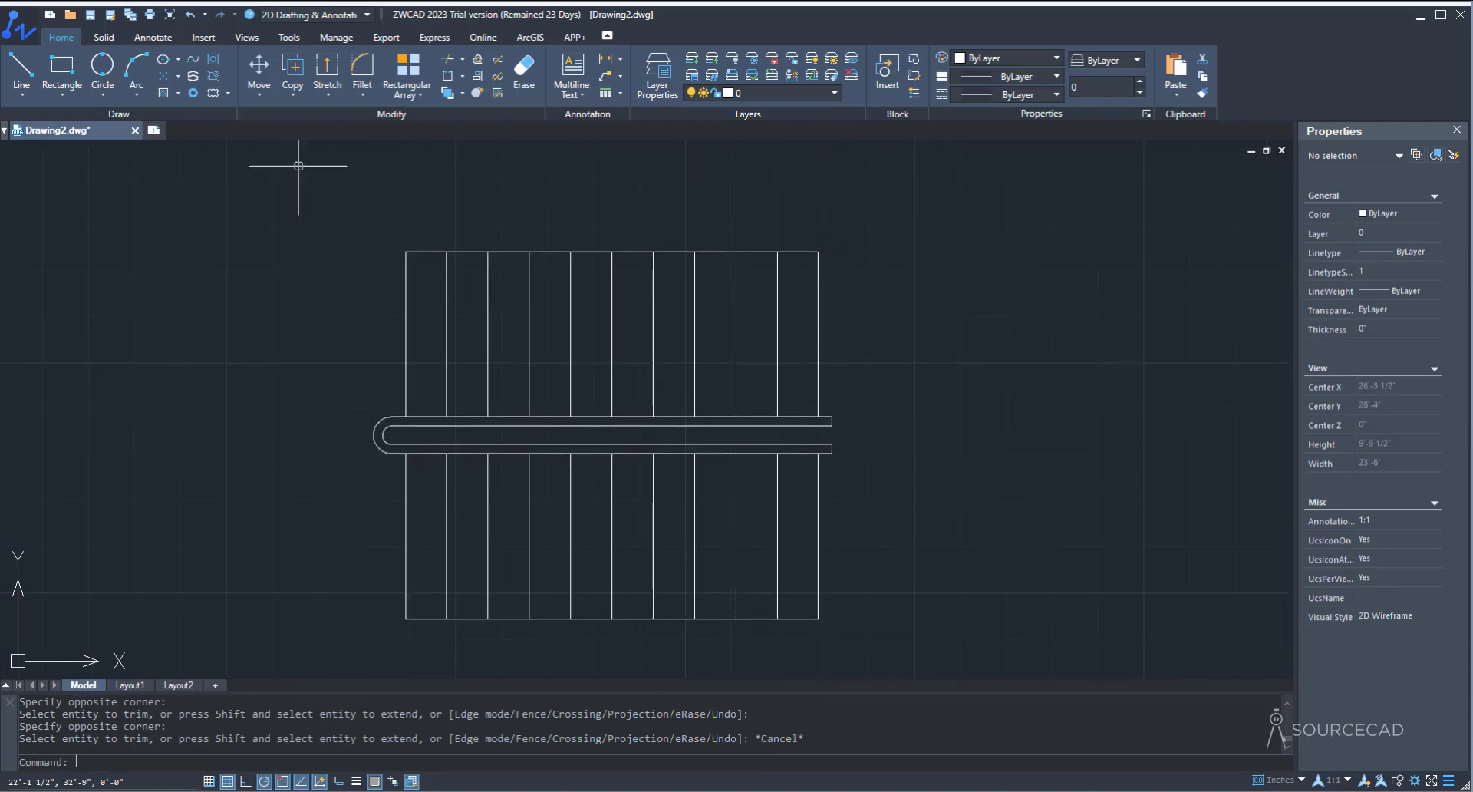
# Step: Draw a landing outline with lines extending 3' from the staircase's upper-left corner, down its full depth and back to the lower-left corner
pyautogui.click(20, 68)
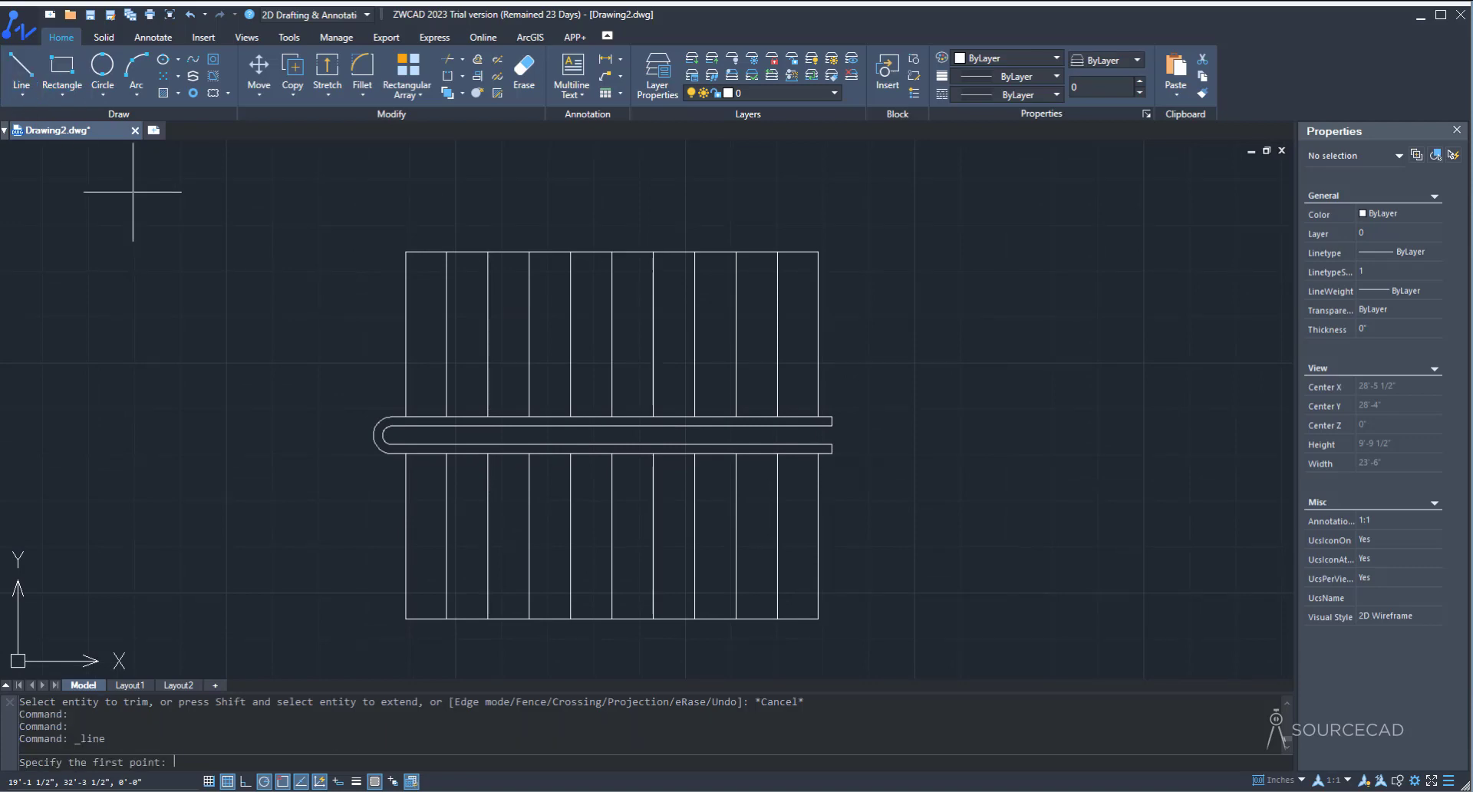
pyautogui.click(406, 251)
pyautogui.write("3'")
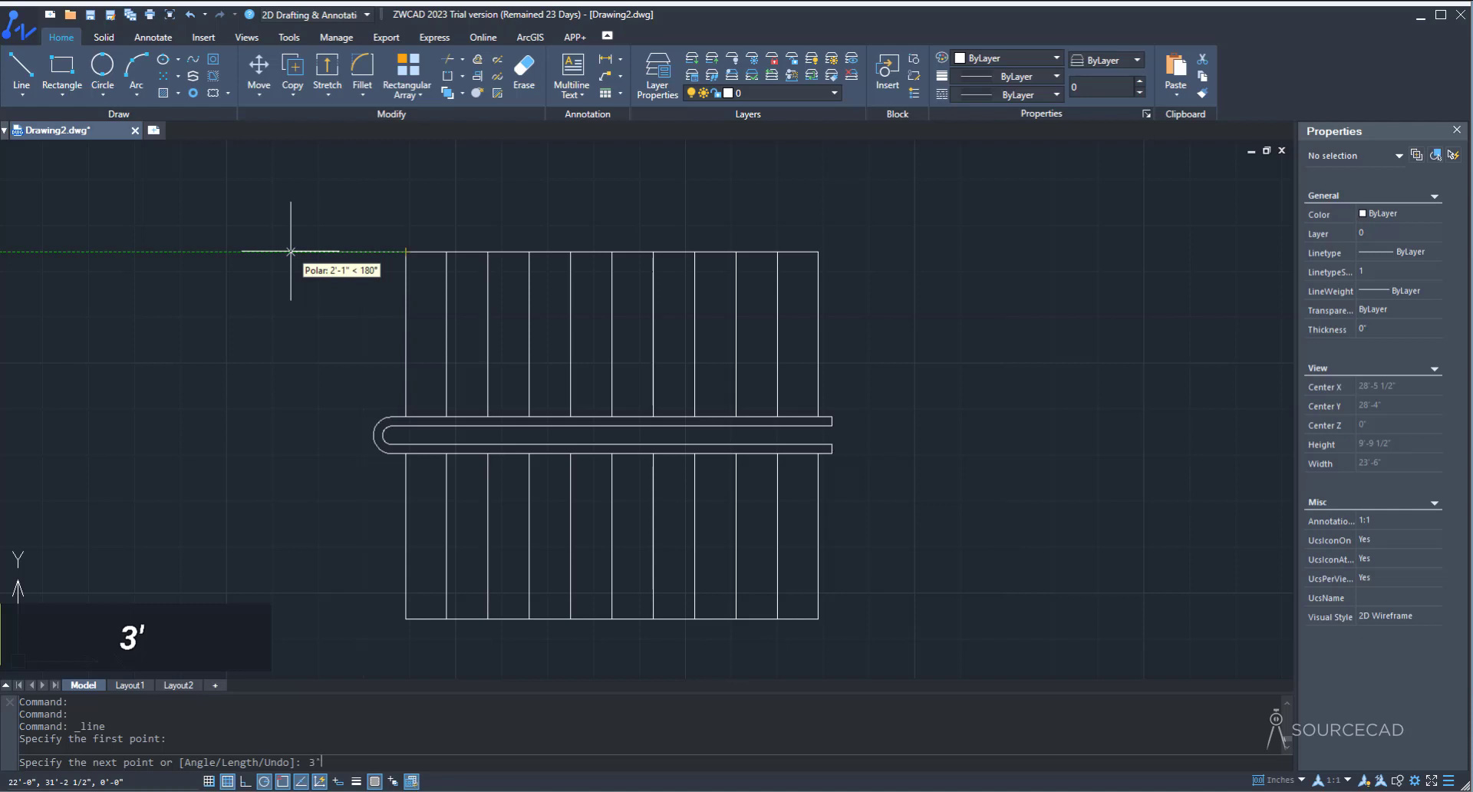
pyautogui.press('Return')
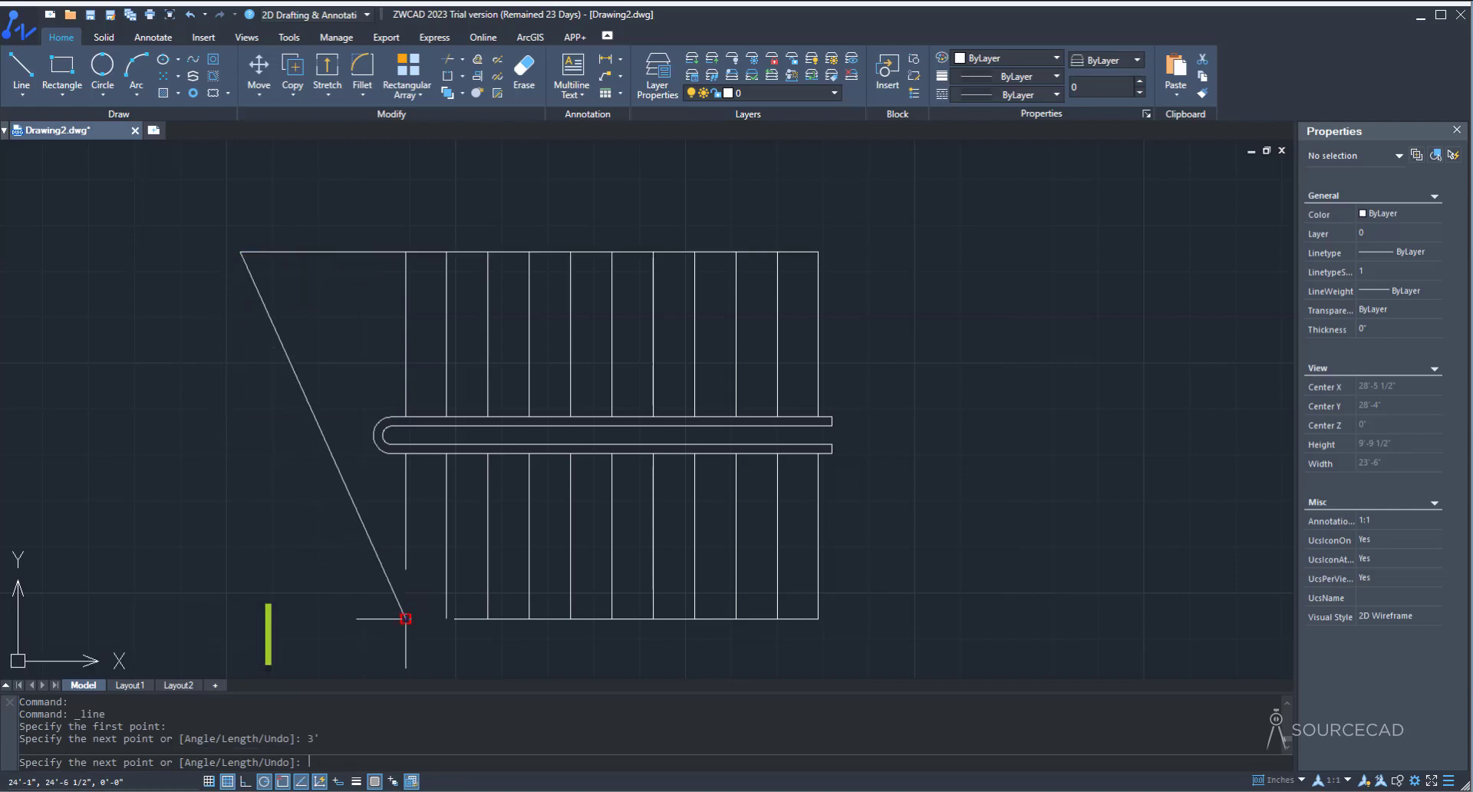
pyautogui.click(241, 618)
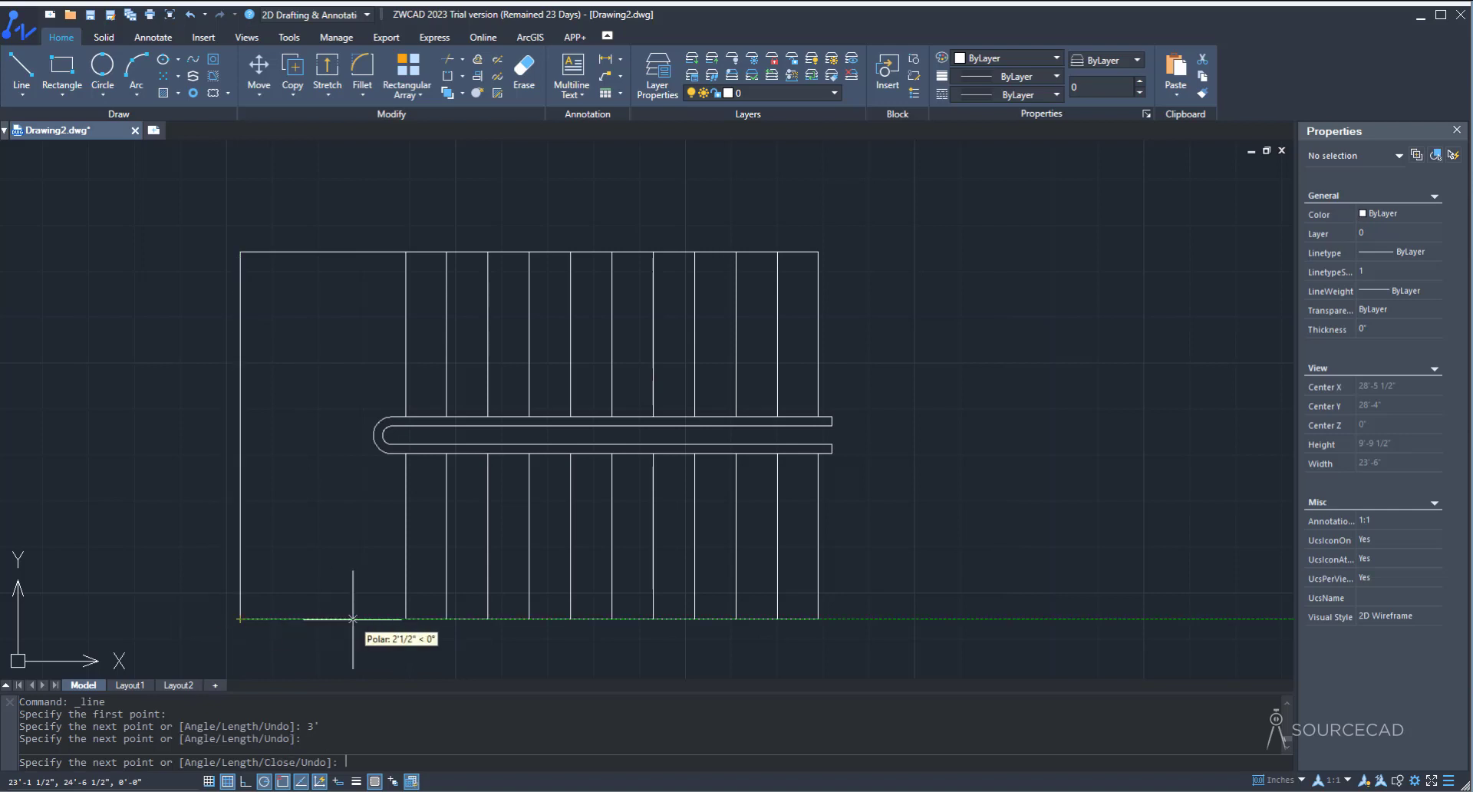
pyautogui.click(406, 618)
pyautogui.press('Return')
# Step: Draw lines extending 6' from the staircase's upper-right corner, down its full depth and back to the lower-right side to enclose the entry area
pyautogui.moveTo(884, 599); pyautogui.dragTo(855, 550, button='middle')
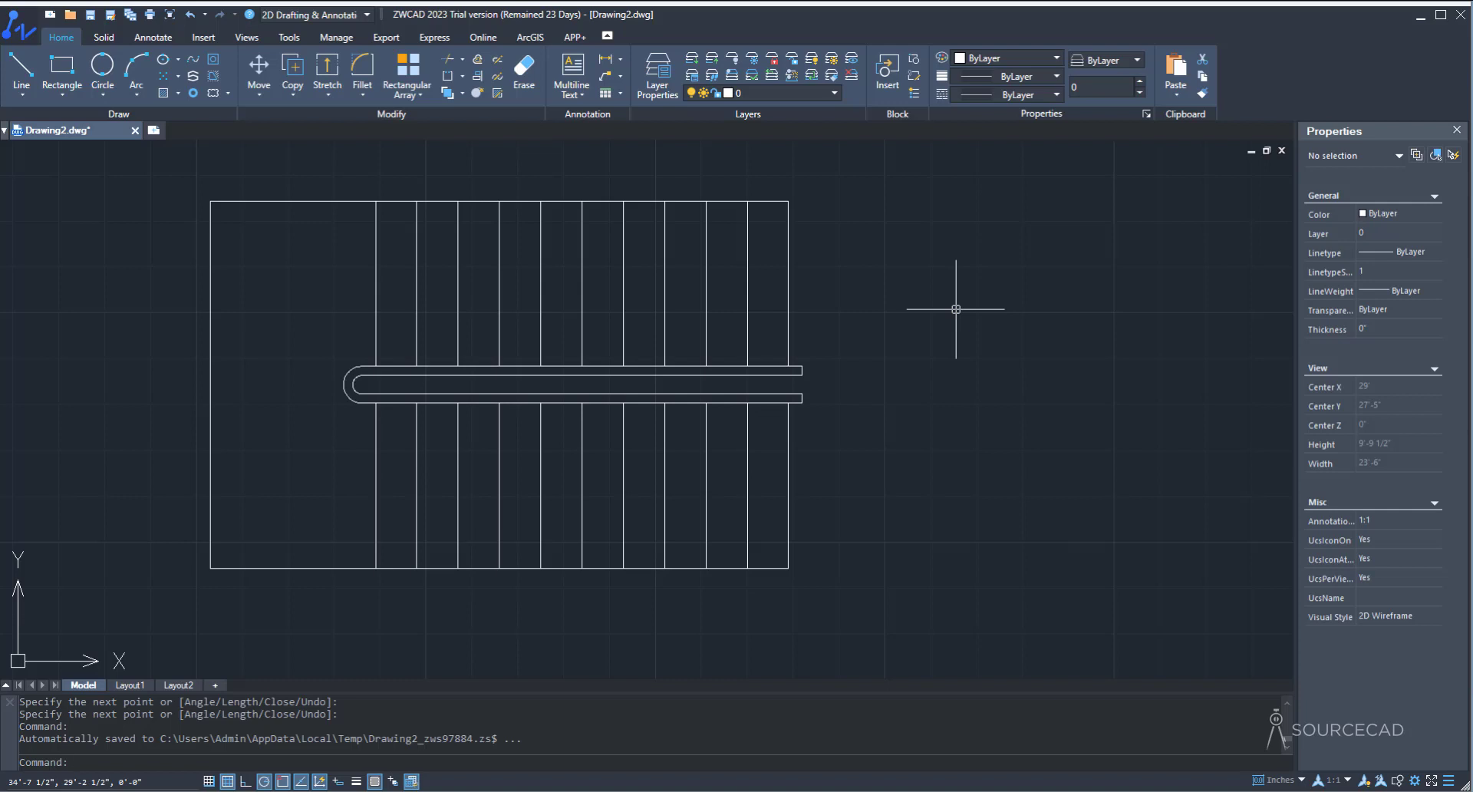
pyautogui.click(22, 68)
pyautogui.click(789, 201)
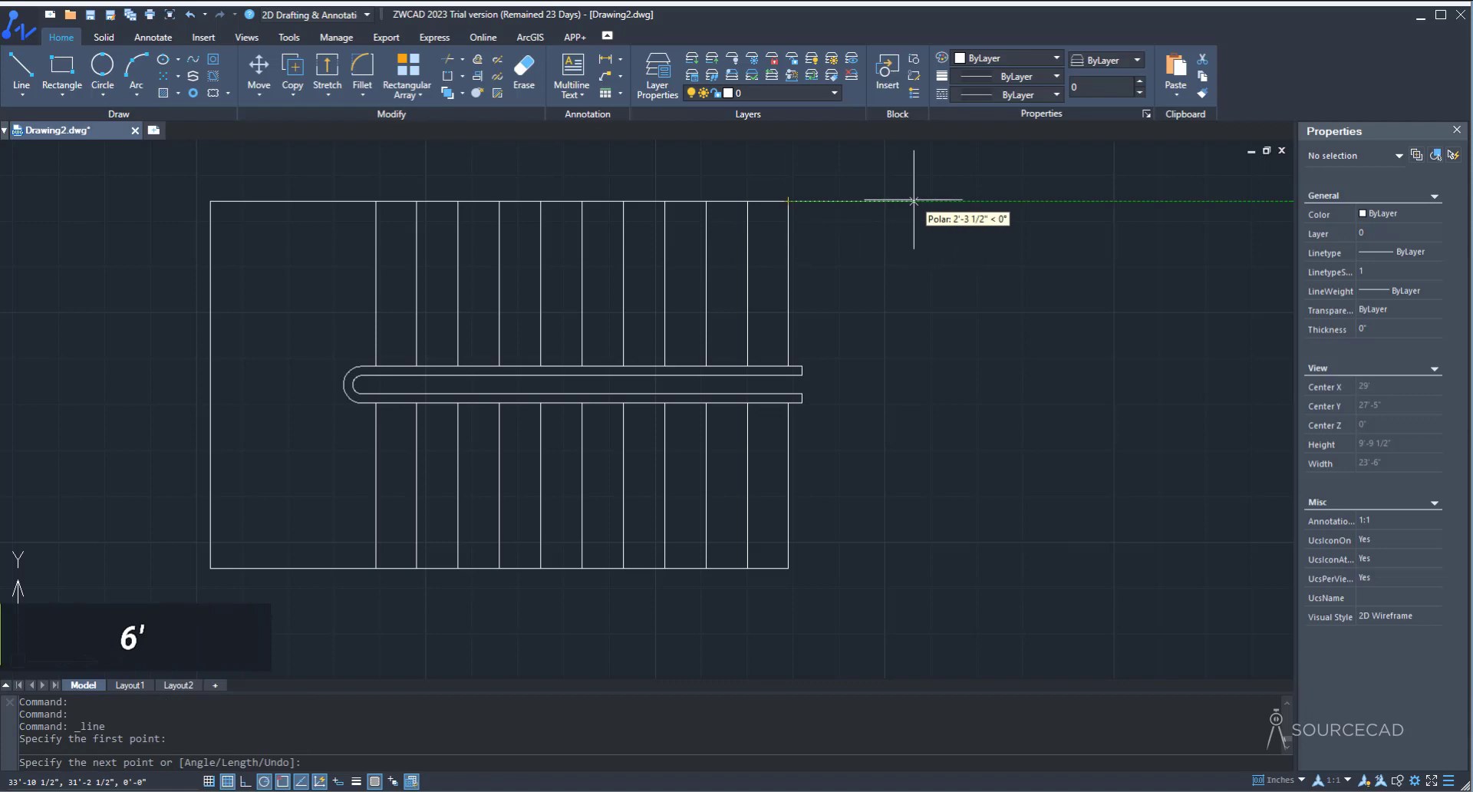
pyautogui.press('Return')
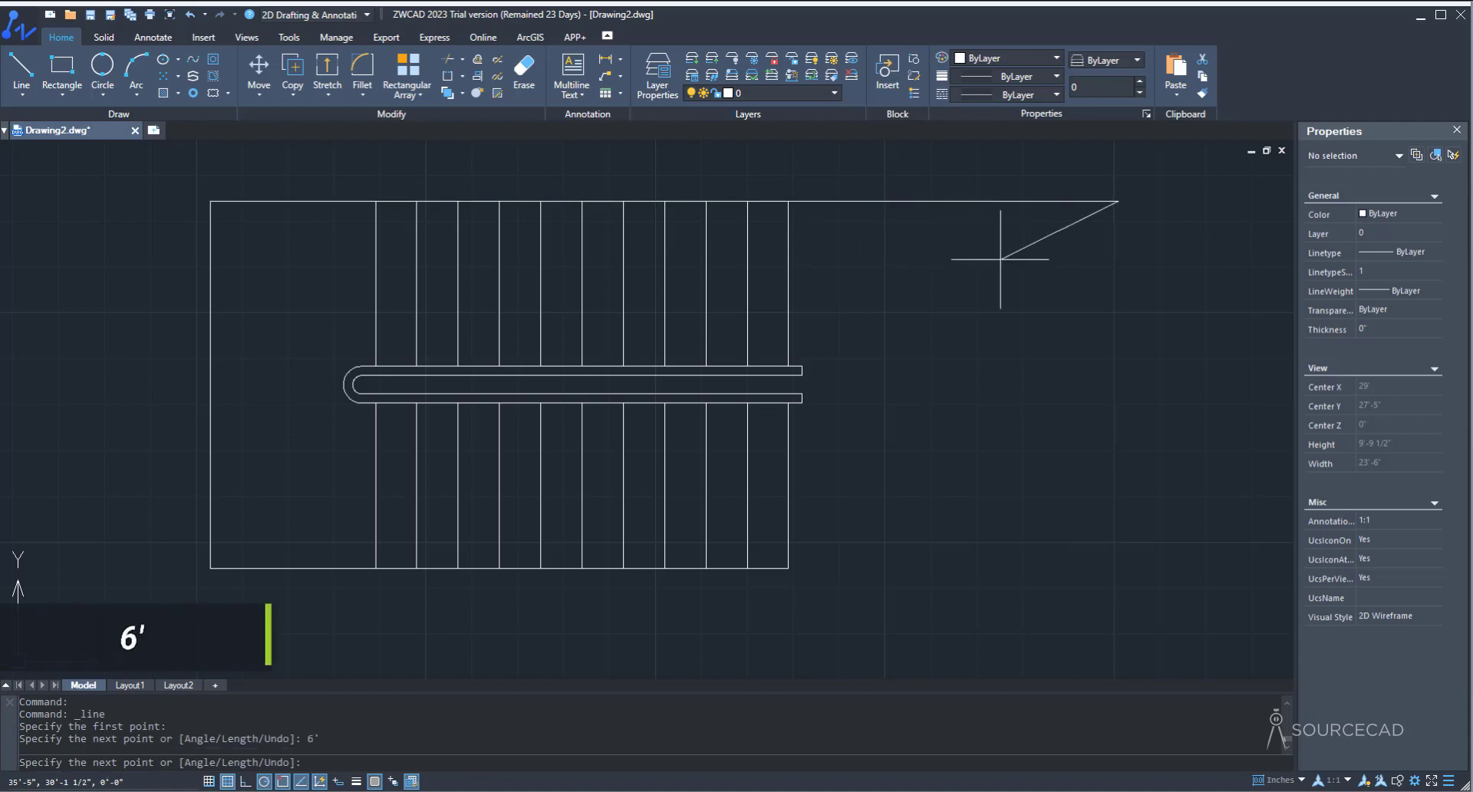
pyautogui.click(1119, 568)
pyautogui.click(801, 567)
pyautogui.press('Return')
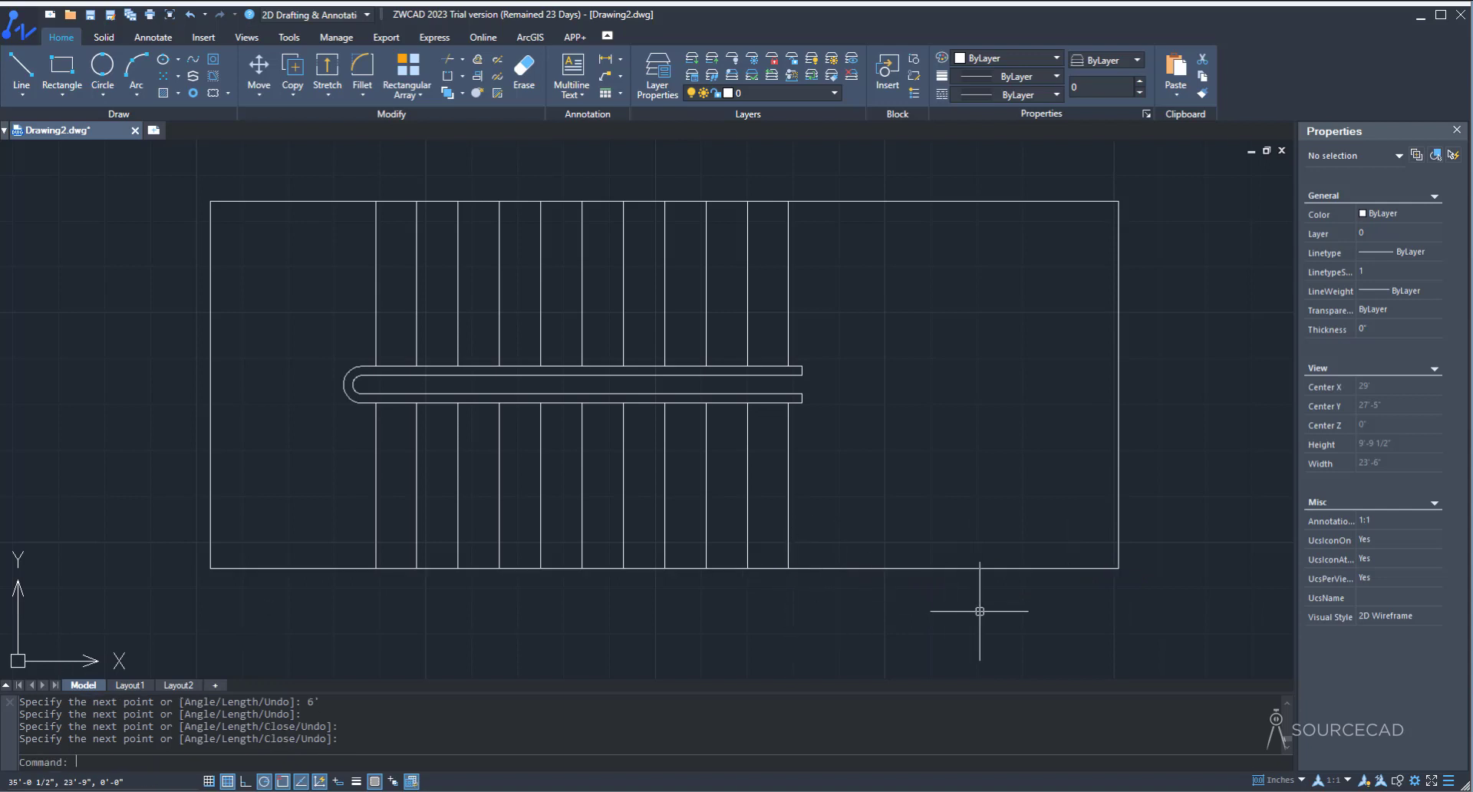
# Step: Join the eight outer boundary lines around the stairs and both landings into one closed polyline
pyautogui.scroll(-2, 924, 356)
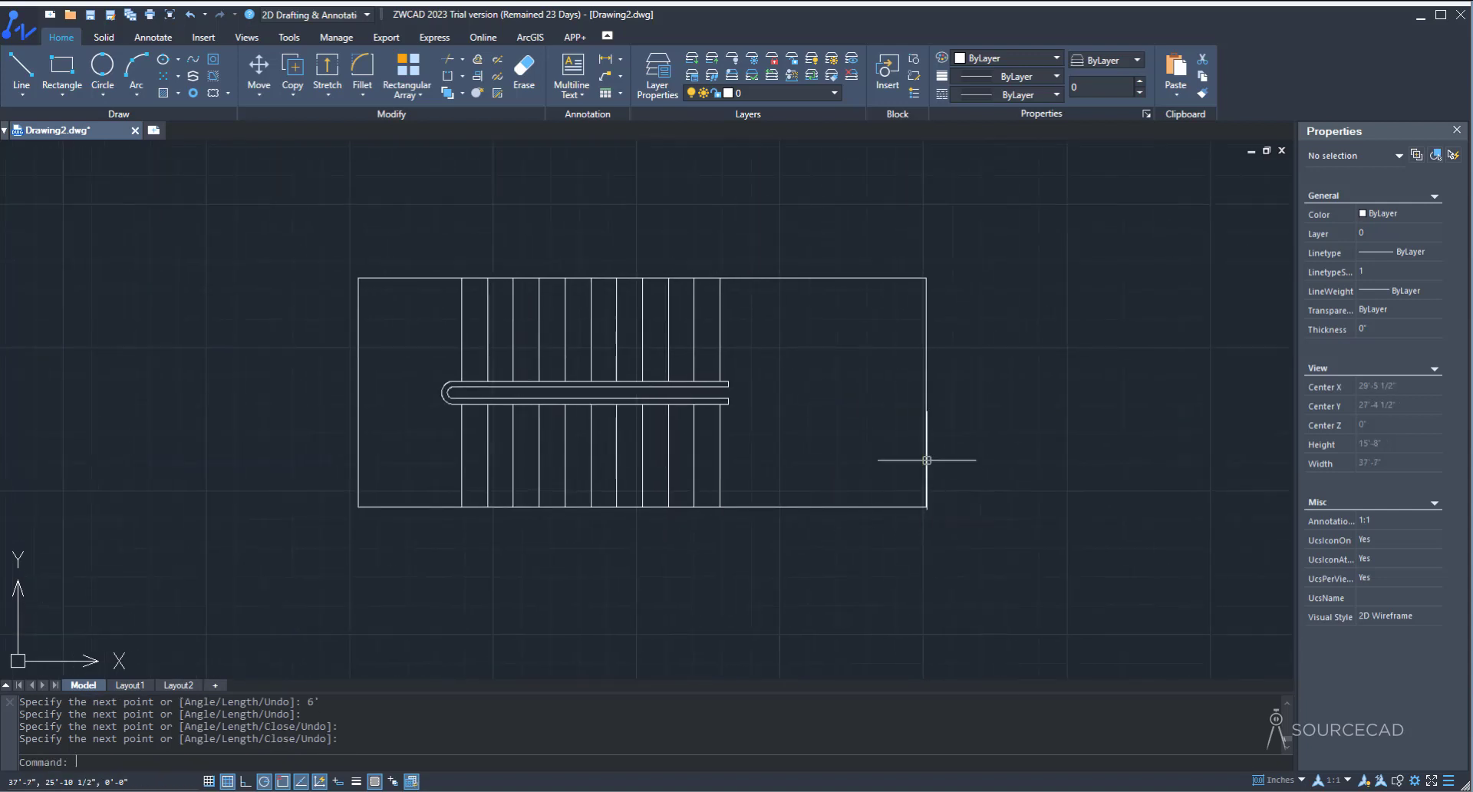
pyautogui.click(956, 373)
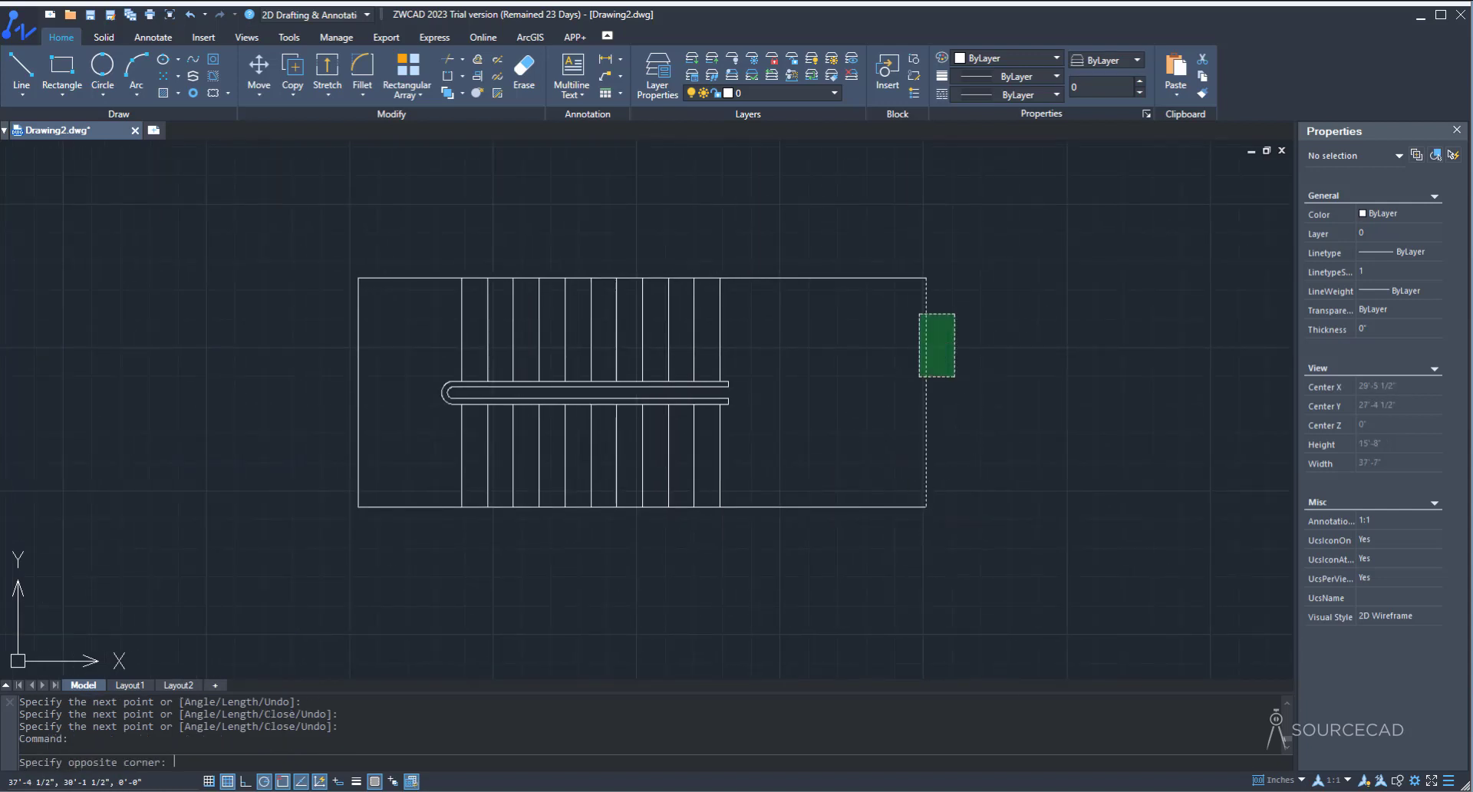
pyautogui.click(834, 194)
pyautogui.click(940, 538)
pyautogui.click(853, 451)
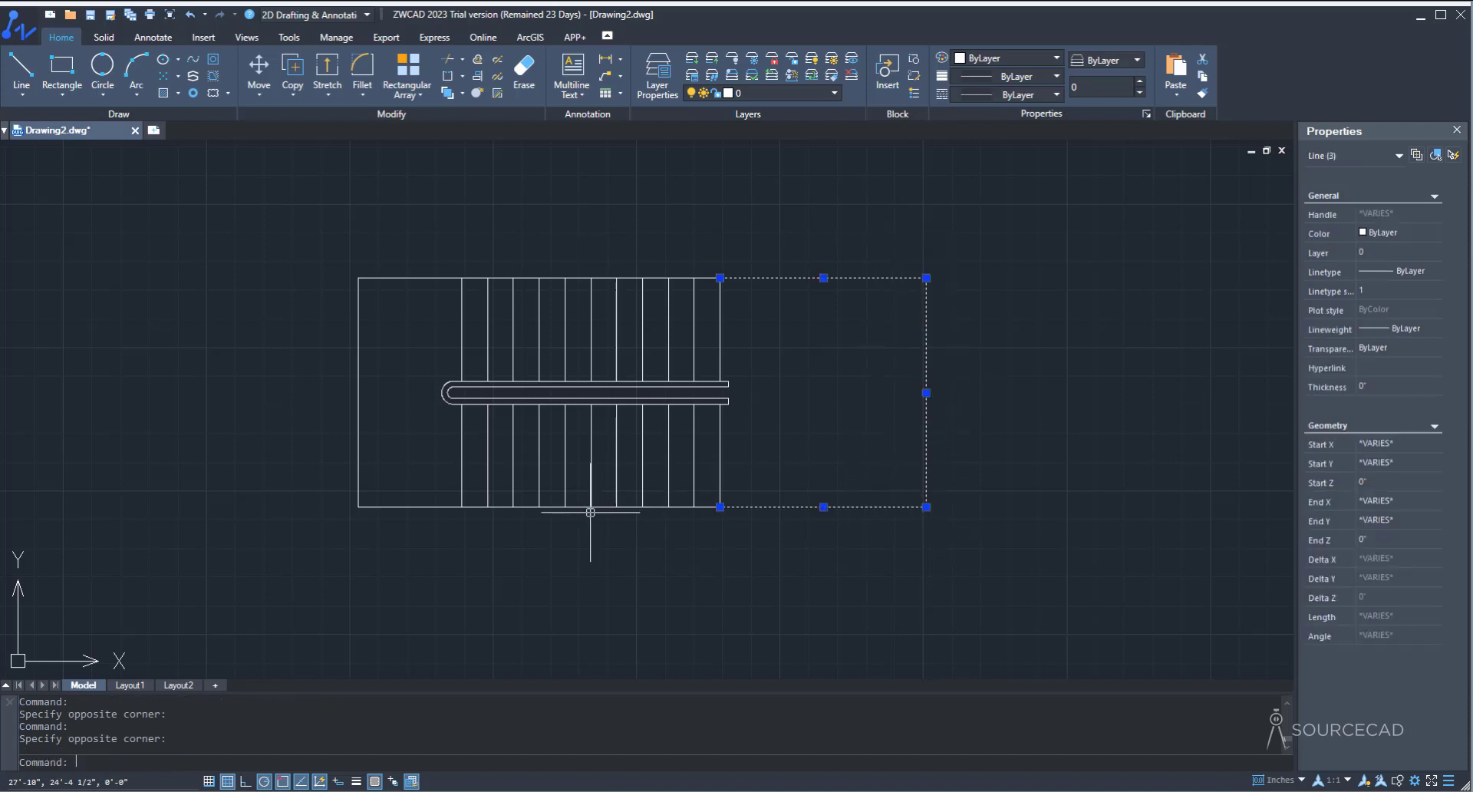
pyautogui.click(628, 507)
pyautogui.click(628, 278)
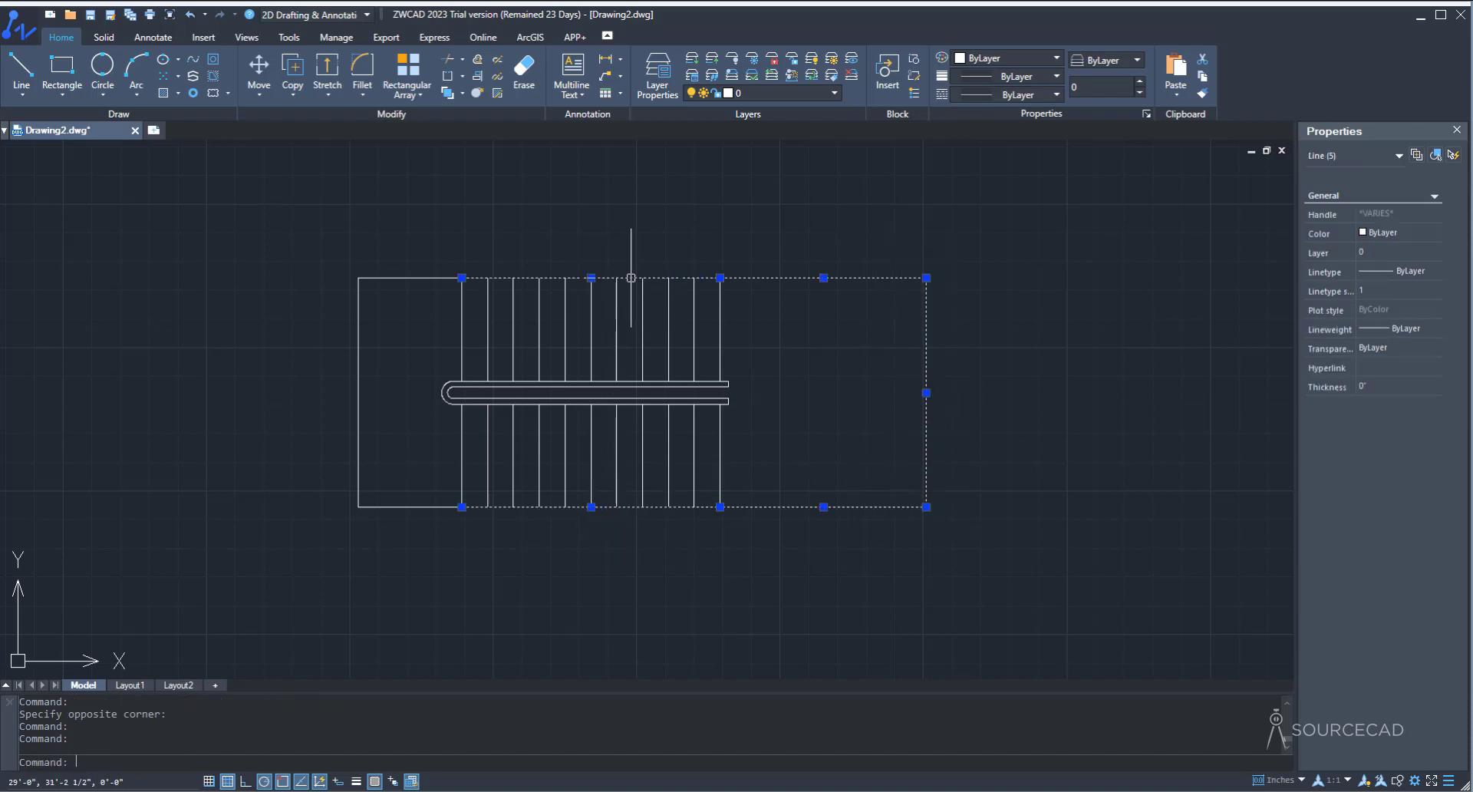
pyautogui.click(415, 553)
pyautogui.click(315, 437)
pyautogui.write('j')
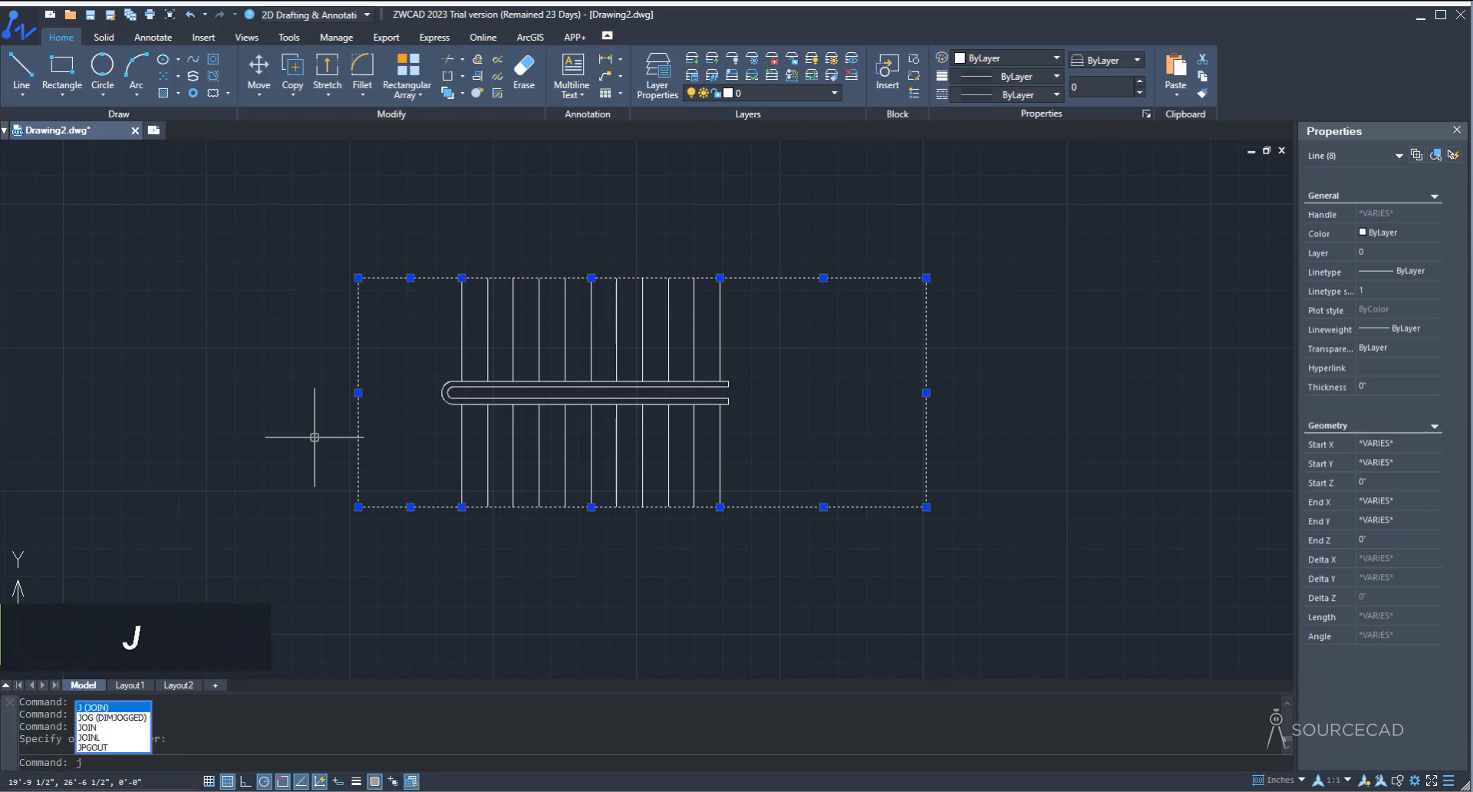
pyautogui.press('Return')
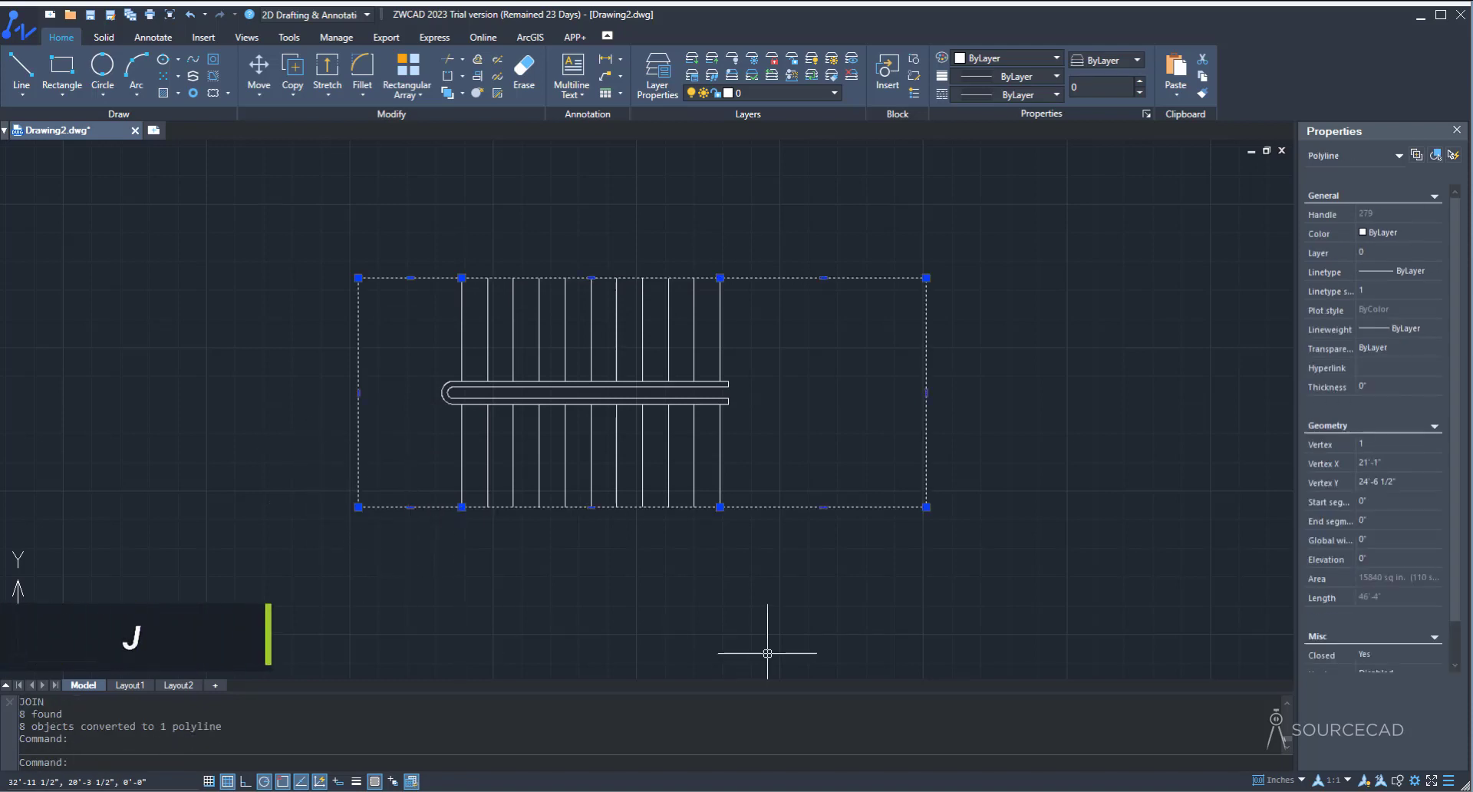
pyautogui.press('Escape')
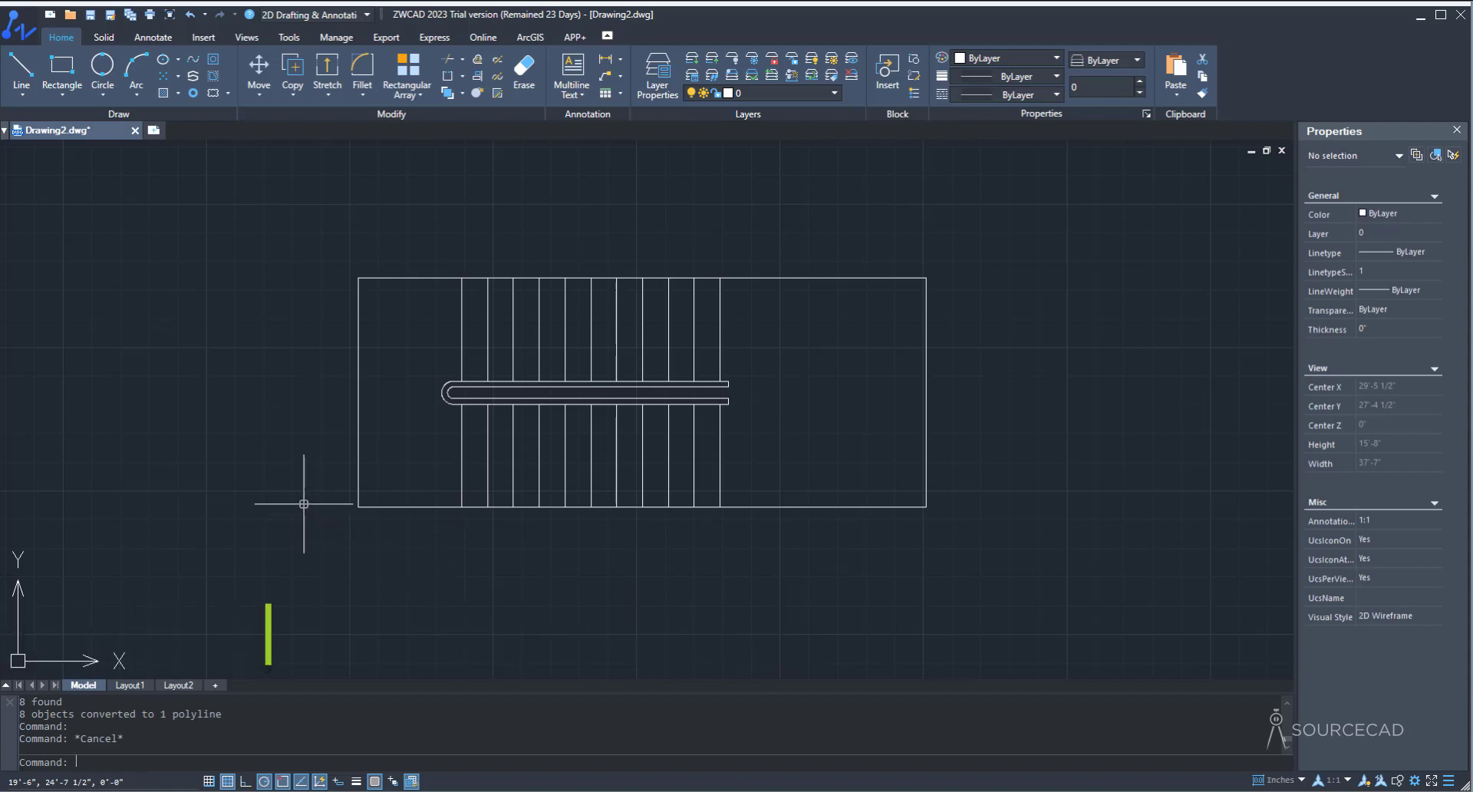
# Step: Offset the joined boundary polyline 6 inches outward to form the surrounding wall
pyautogui.click(479, 59)
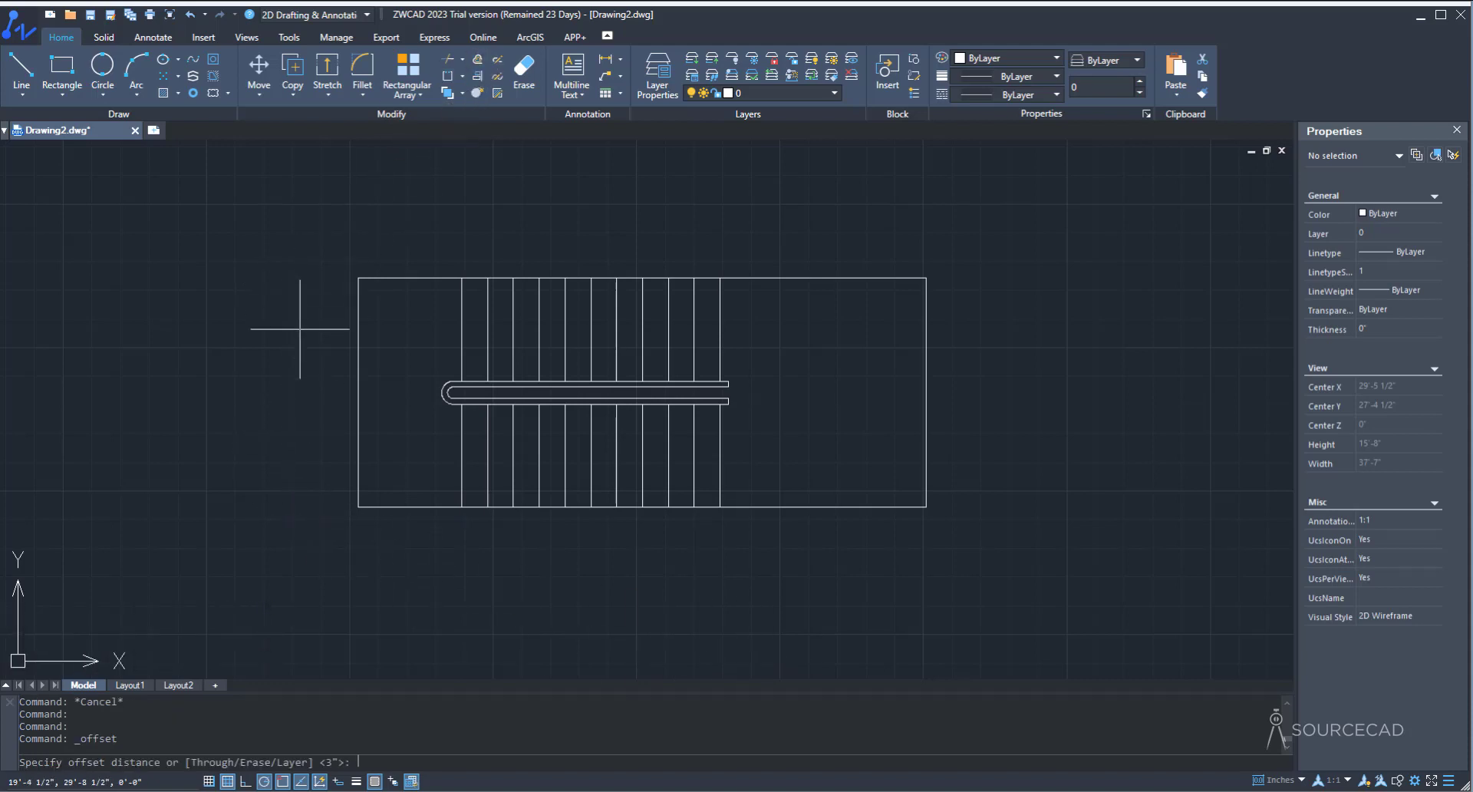
pyautogui.write('6')
pyautogui.press('Return')
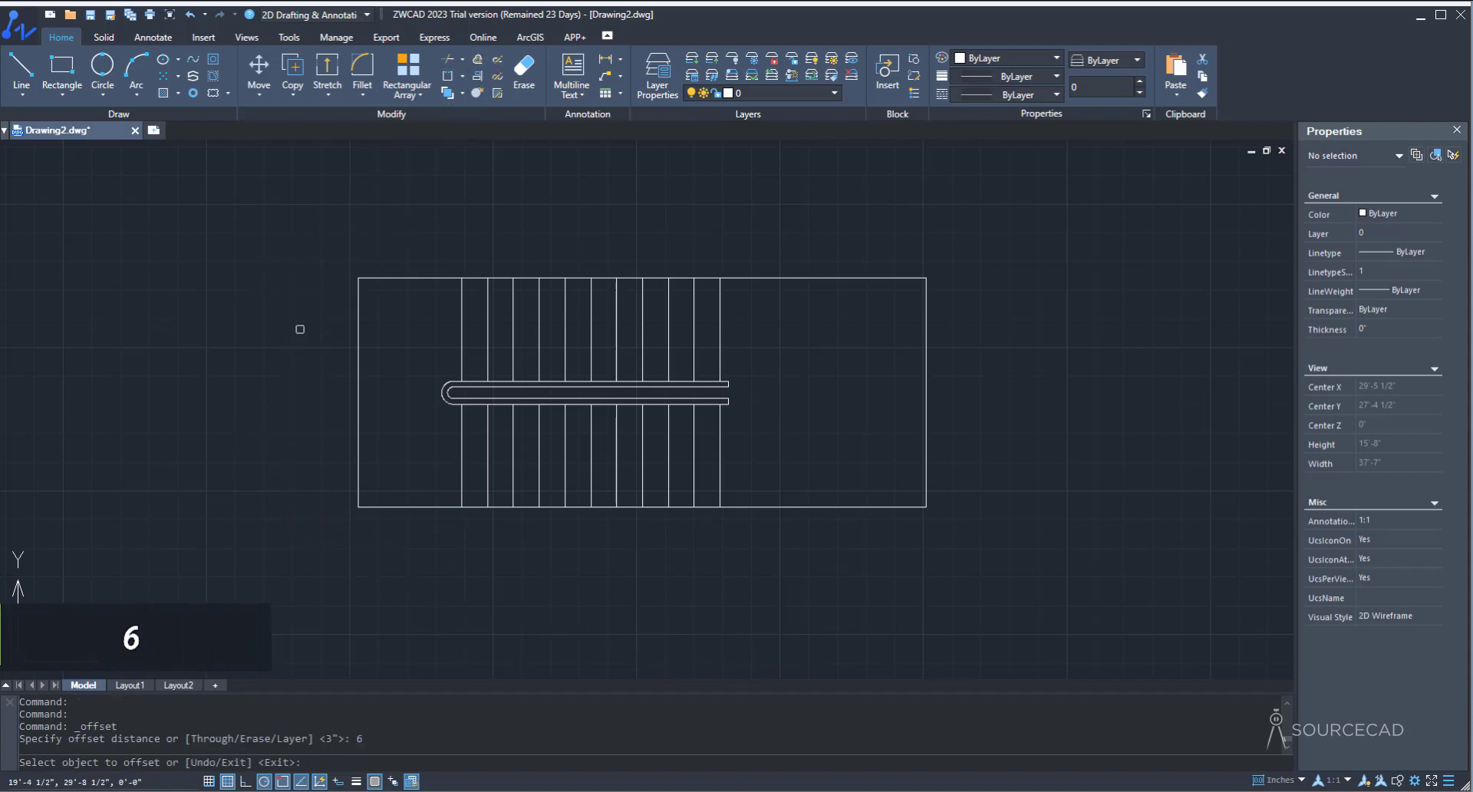
pyautogui.click(385, 278)
pyautogui.click(384, 238)
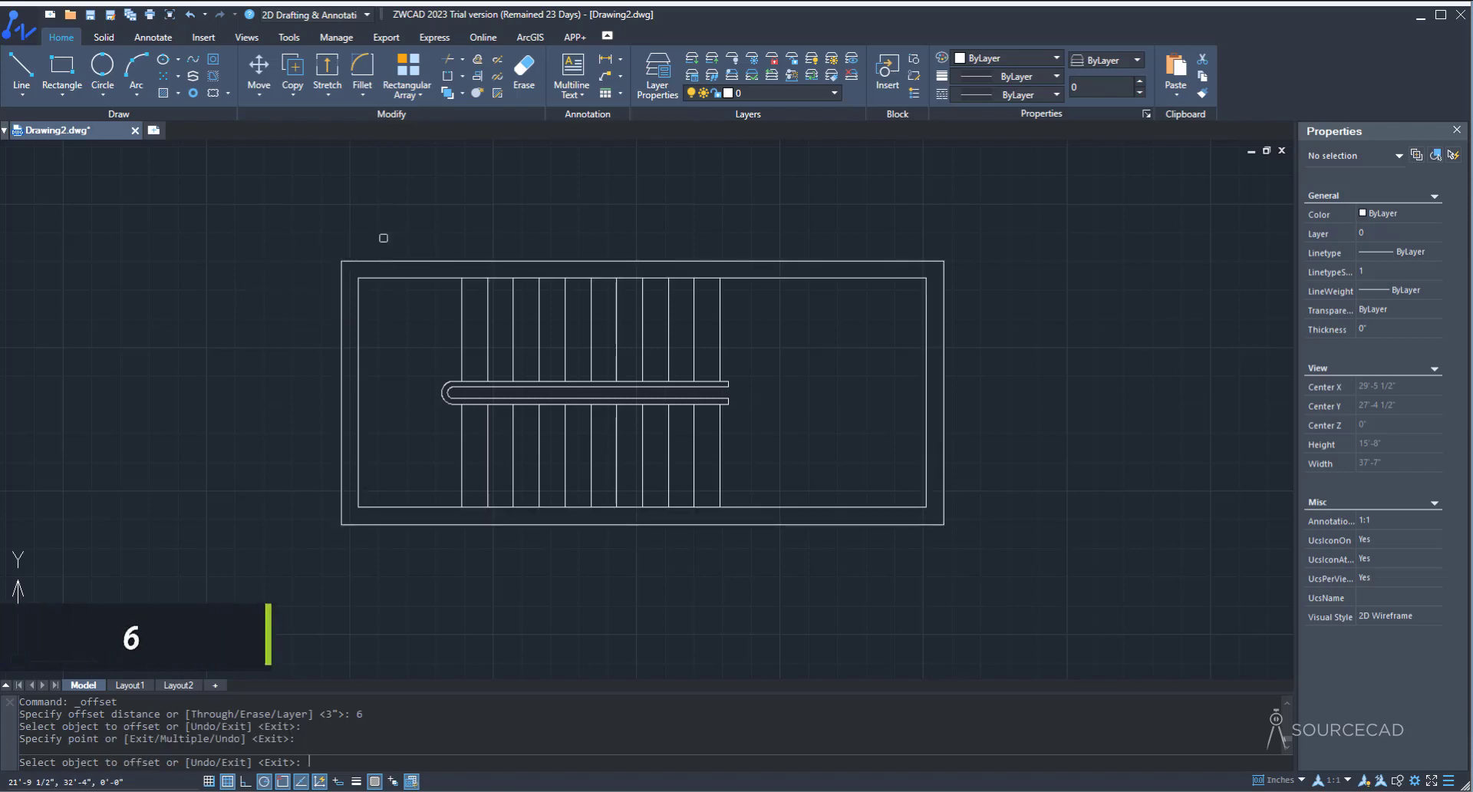
pyautogui.press('Escape')
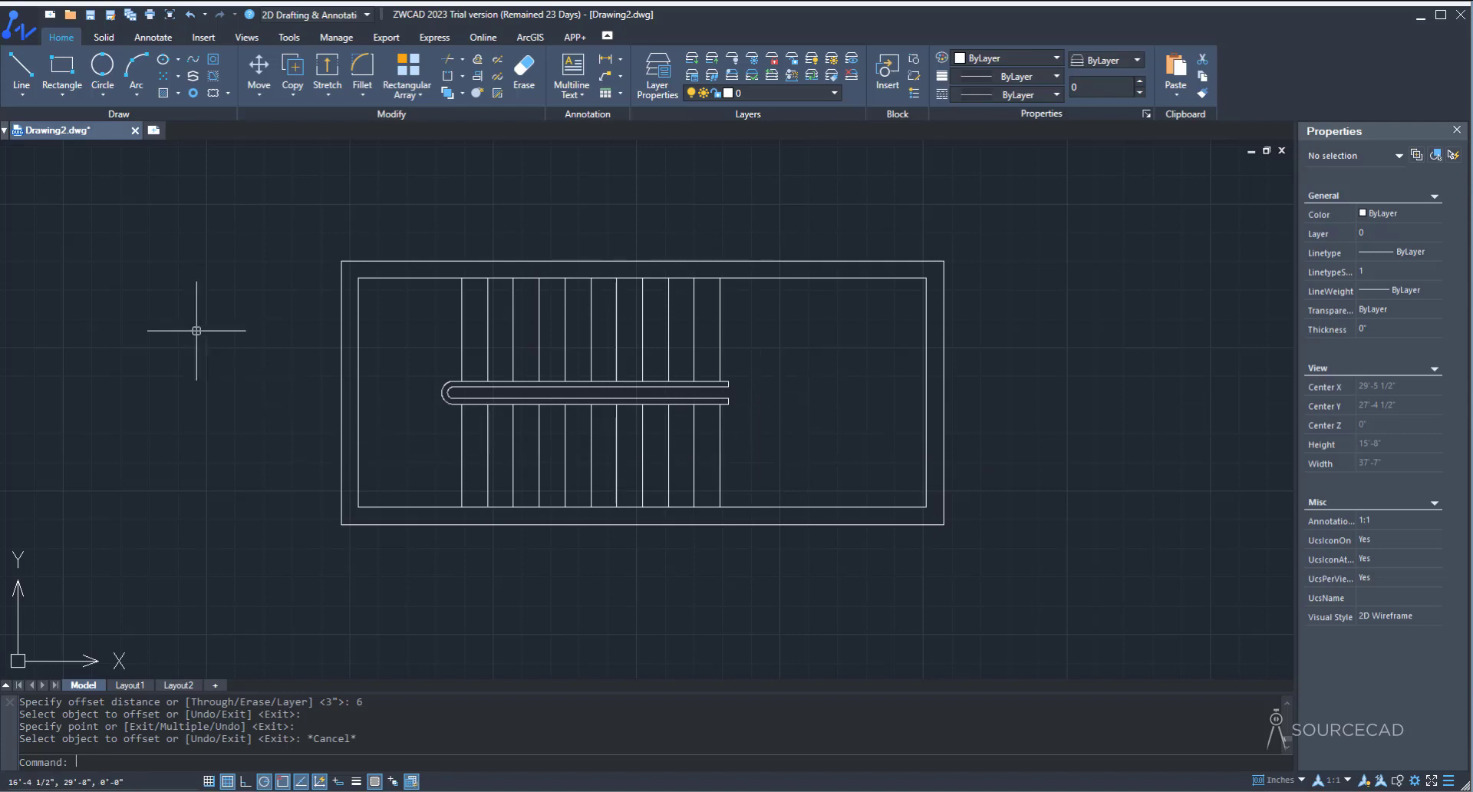
# Step: Start a polyline in the lower flight with a horizontal arrow shaft about 3' long running leftward across the treads
pyautogui.click(66, 92)
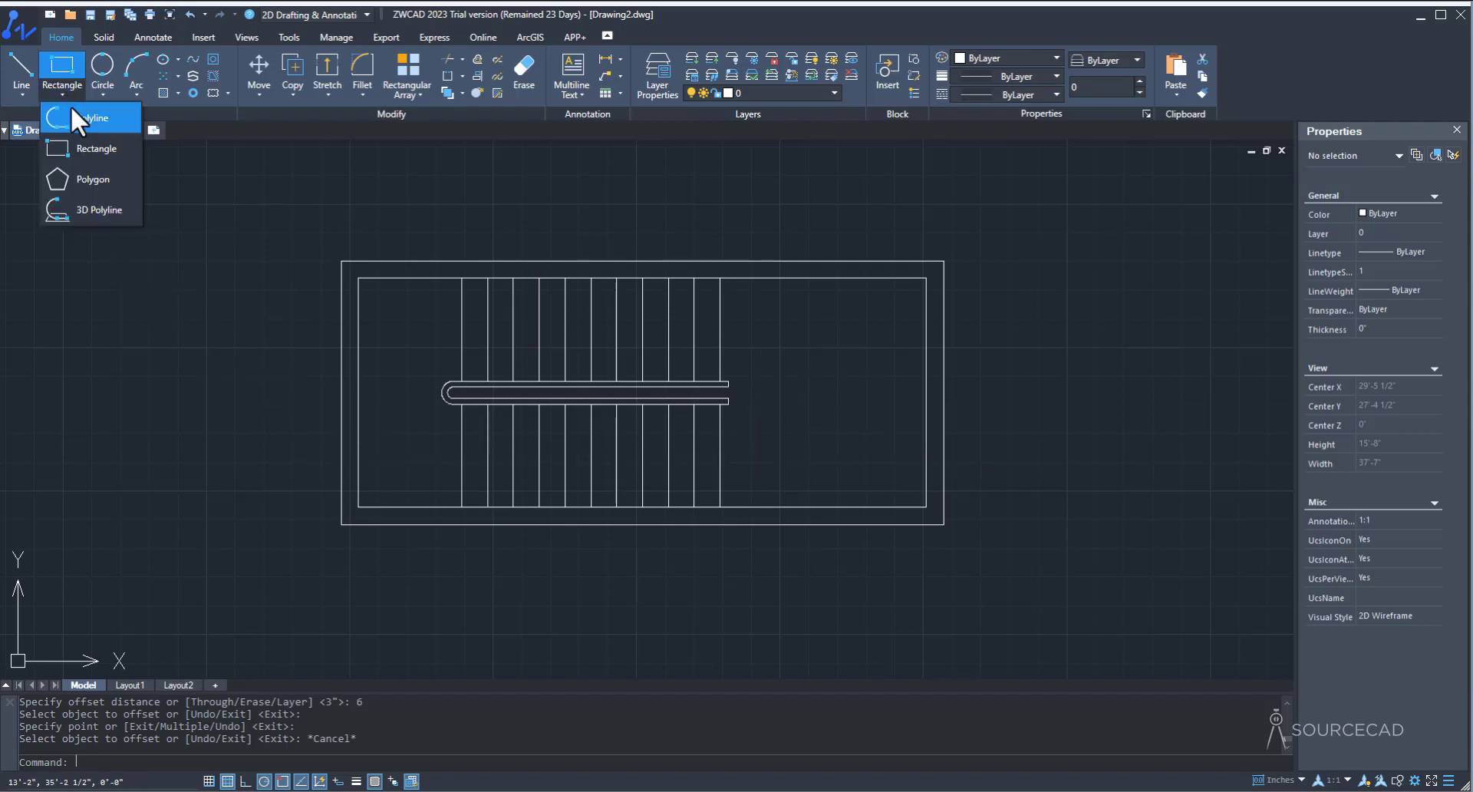
pyautogui.click(82, 121)
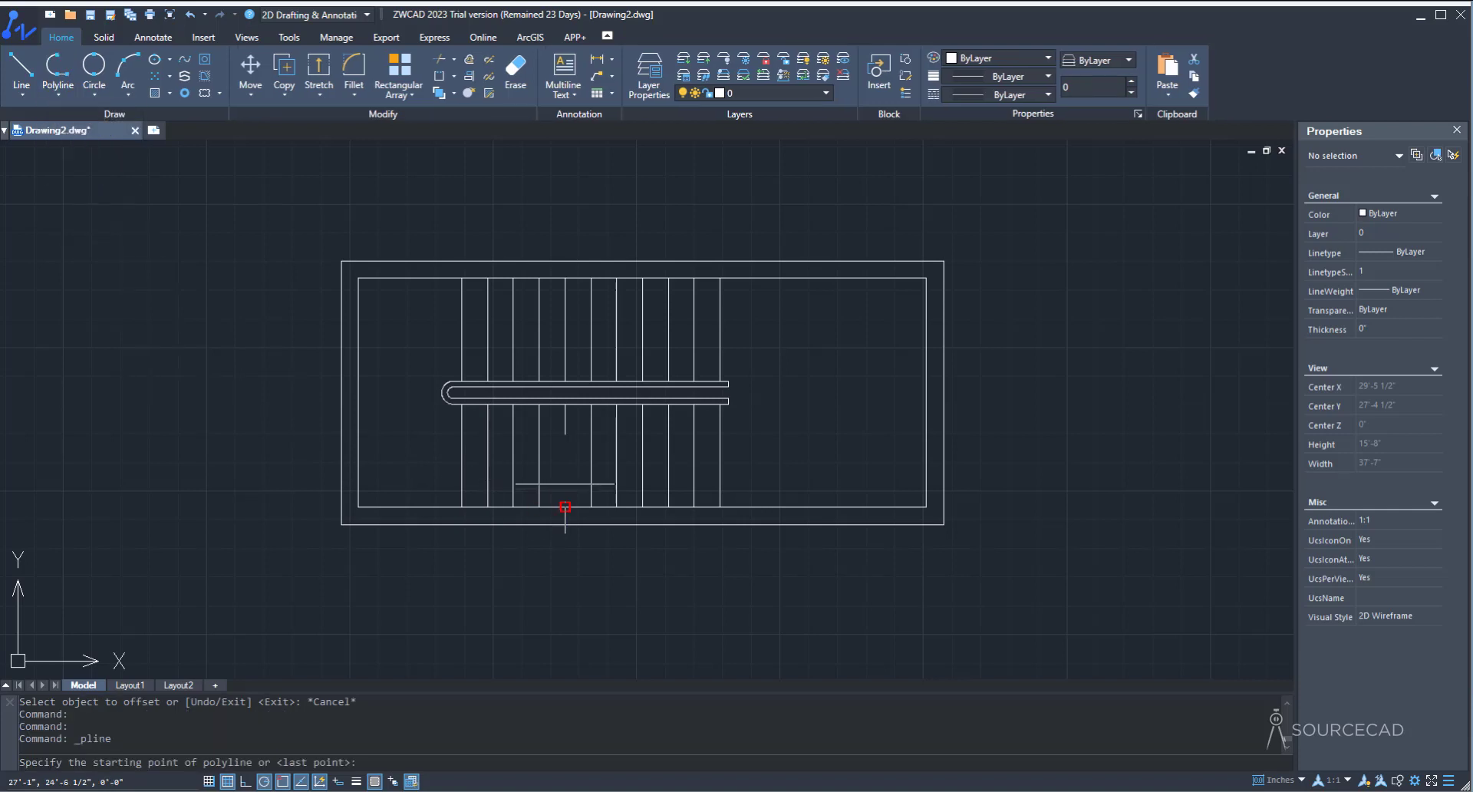
pyautogui.scroll(4, 652, 476)
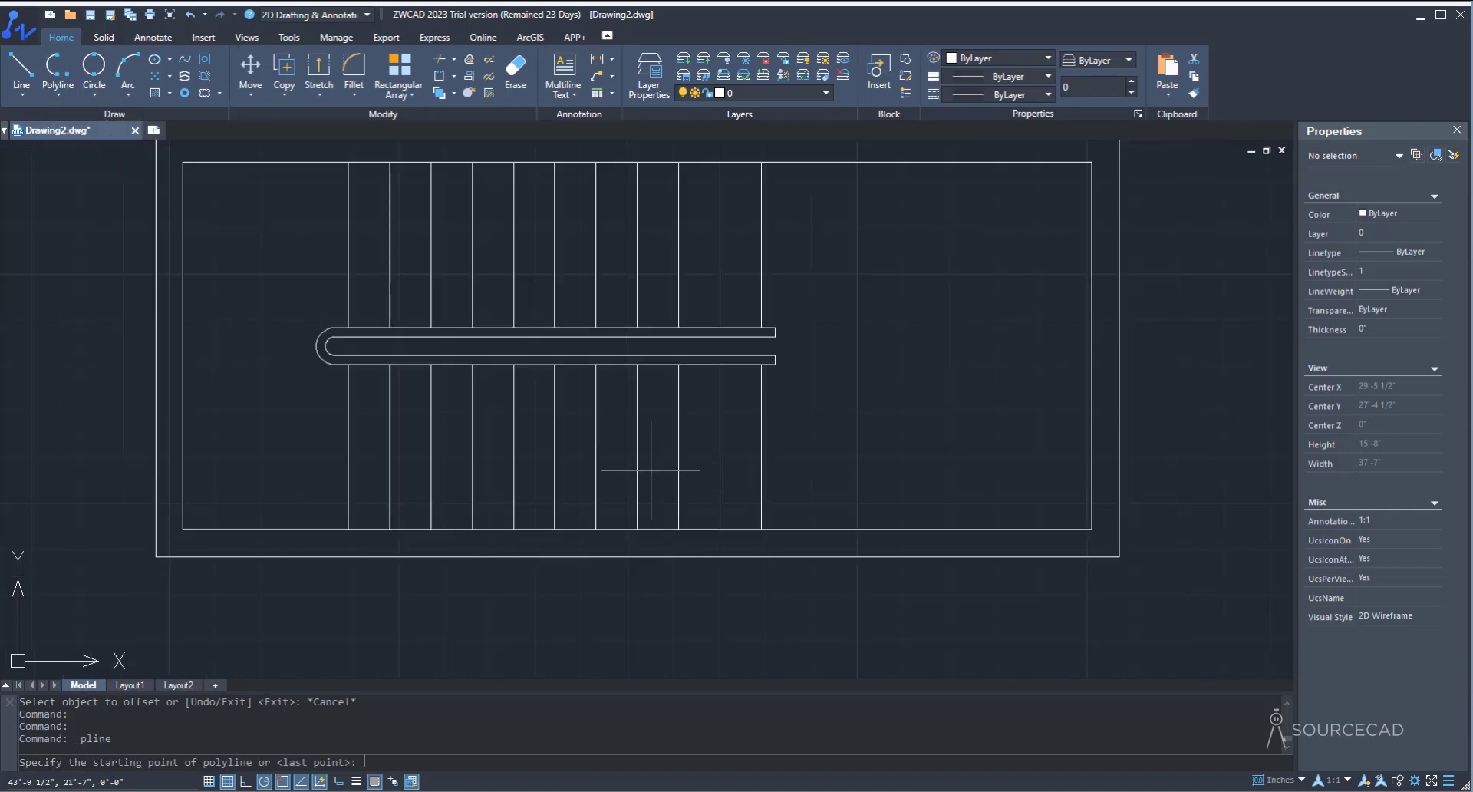
pyautogui.click(730, 429)
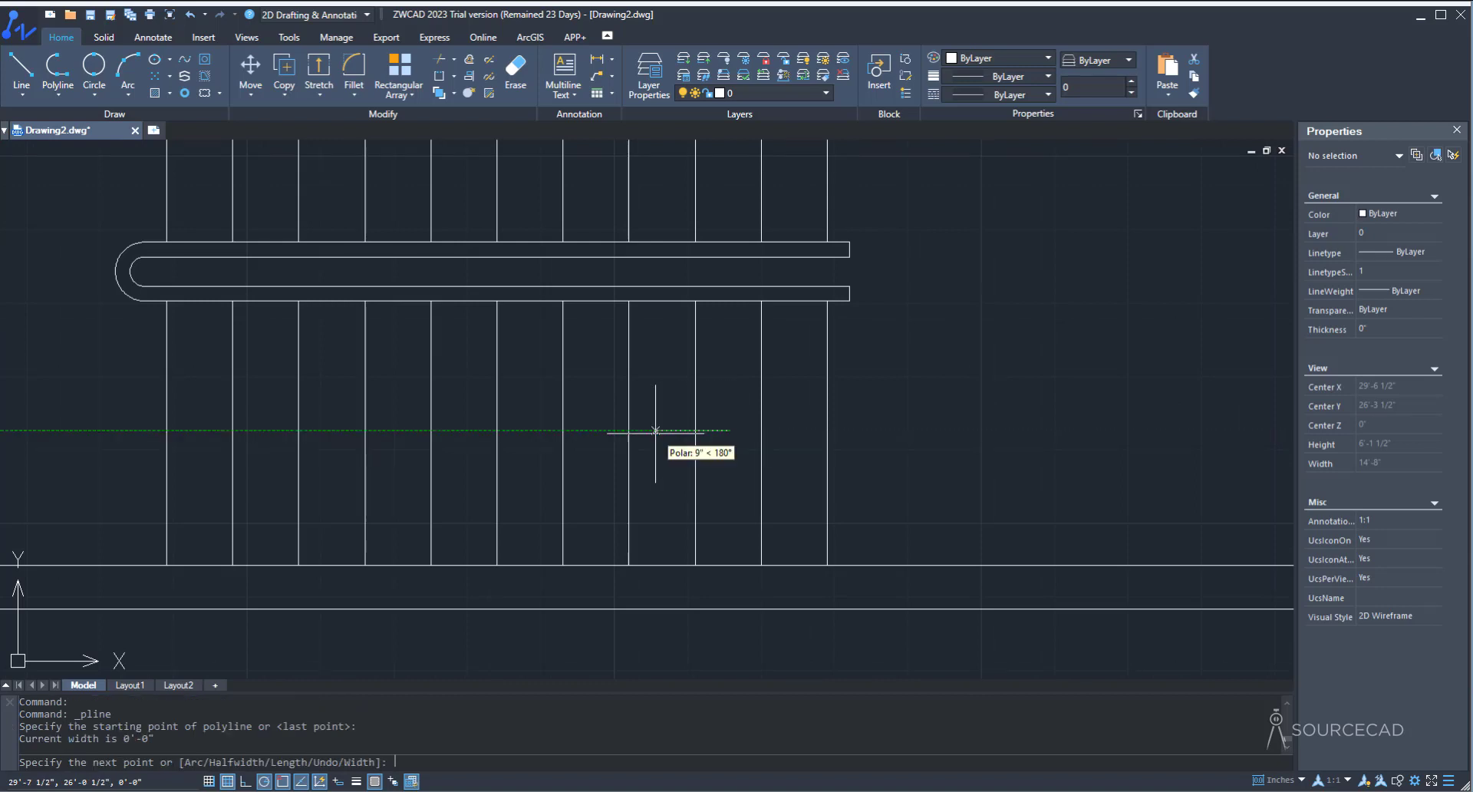
pyautogui.click(465, 429)
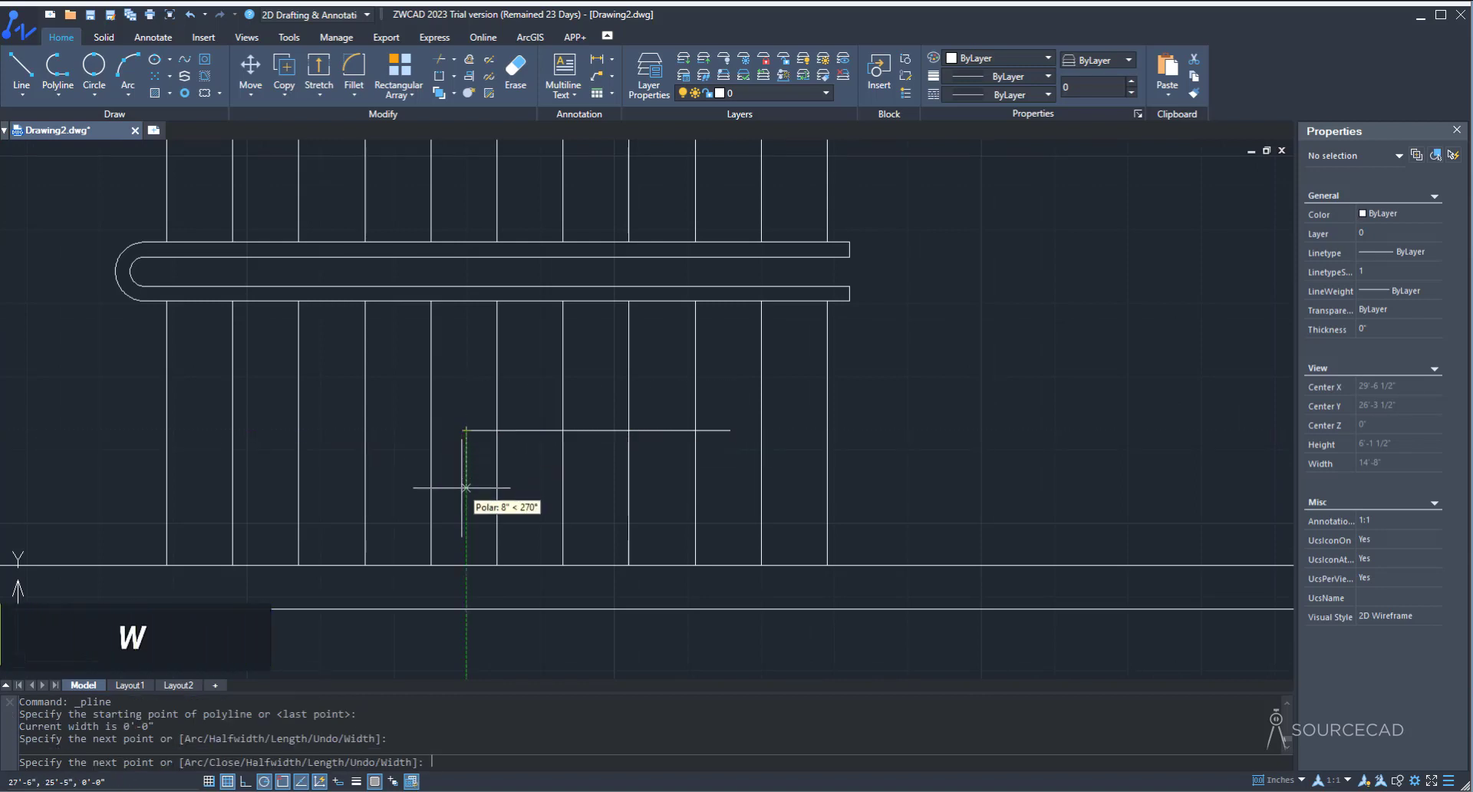
# Step: Finish the polyline with an arrowhead about 7 1/2" long, using a starting width of 3 and an ending width of 0
pyautogui.write('w')
pyautogui.press('Return')
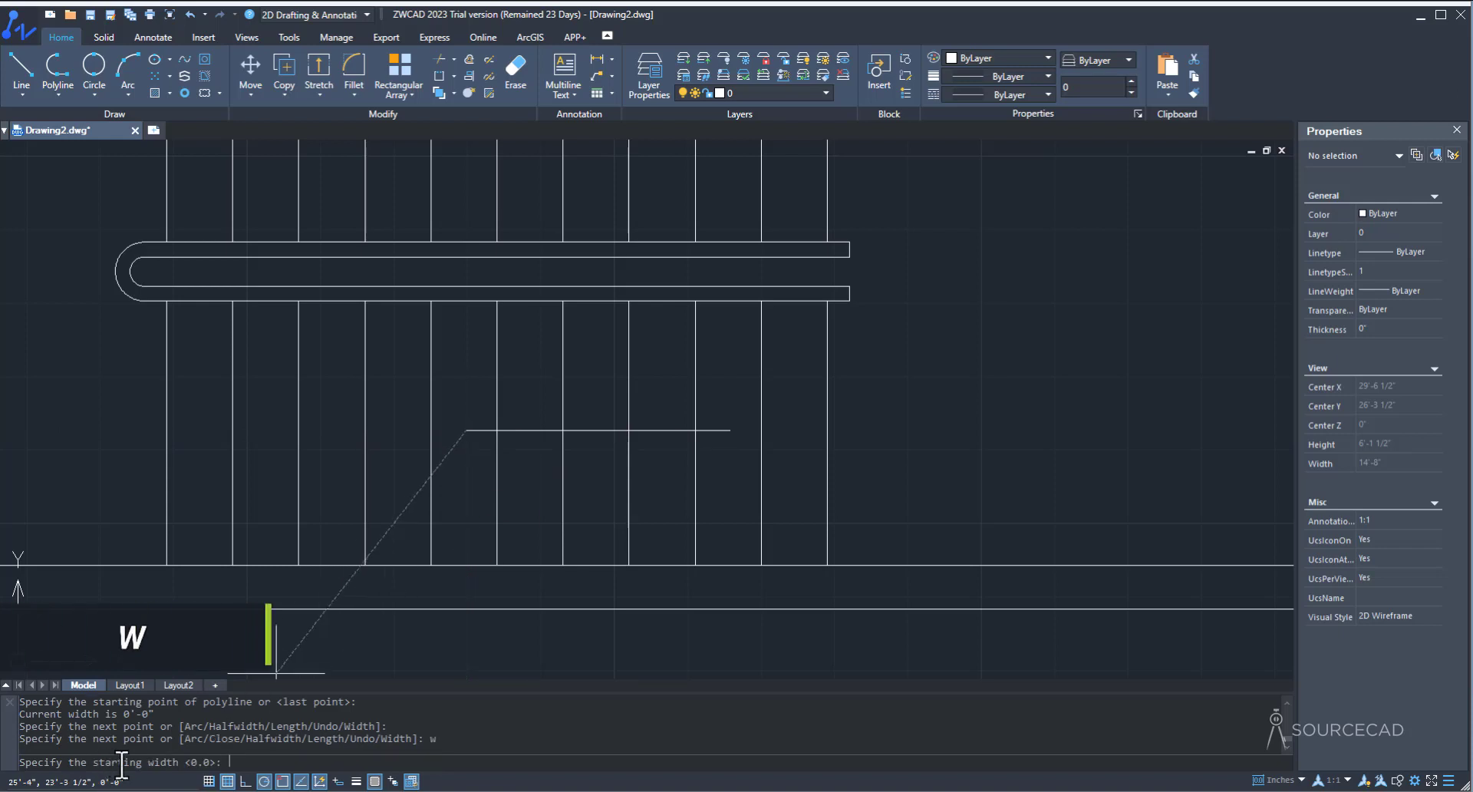
pyautogui.write('3')
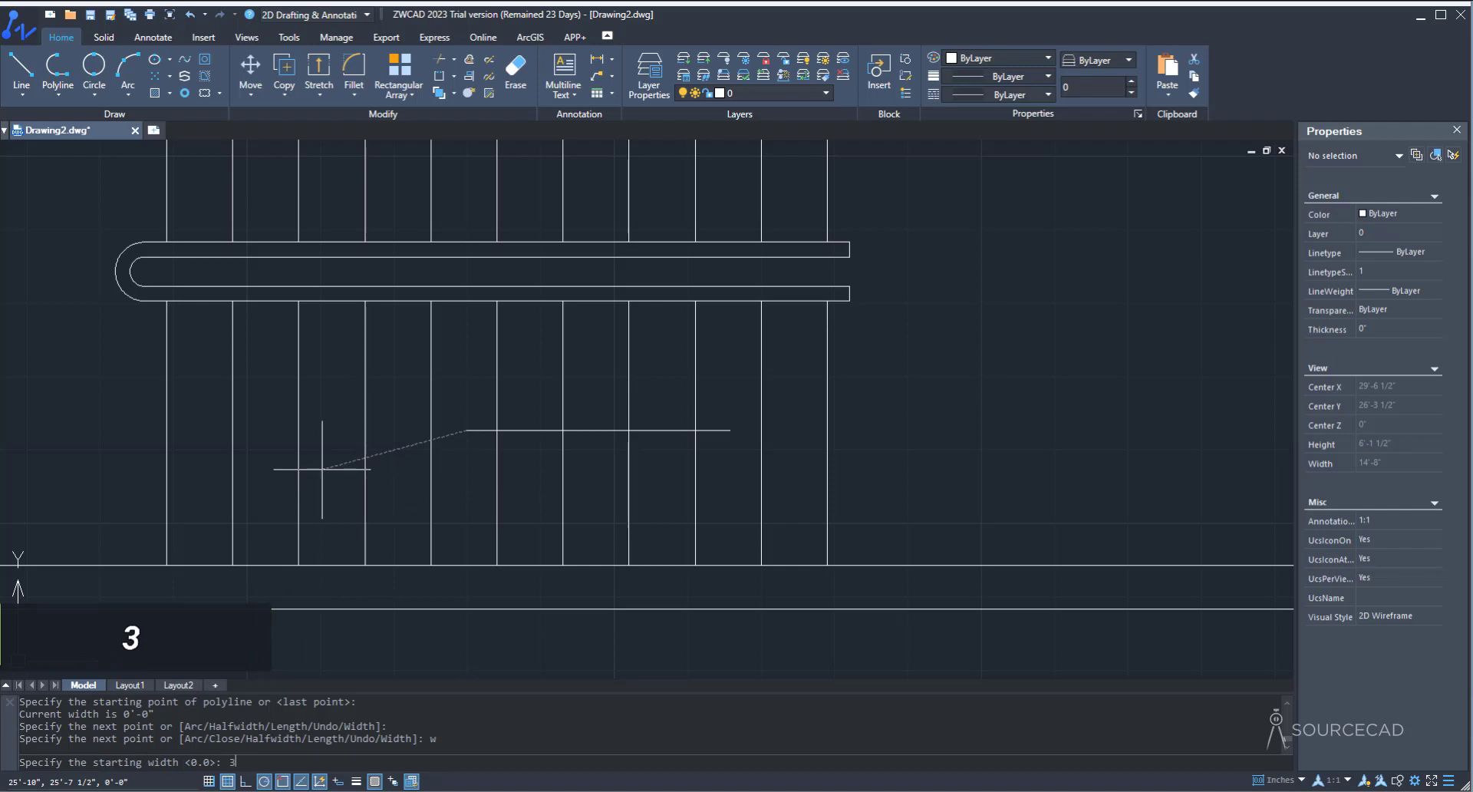
pyautogui.press('Return')
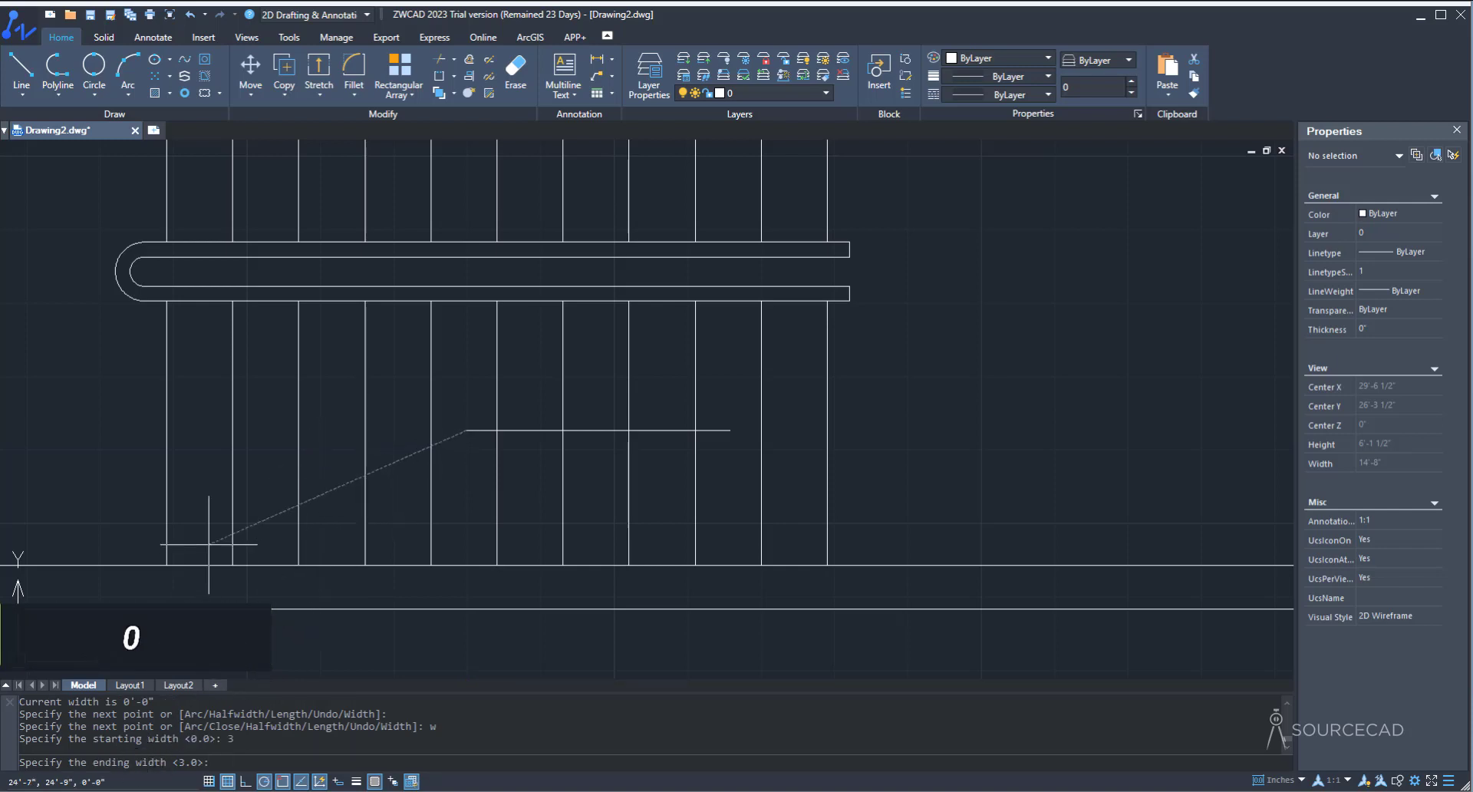
pyautogui.write('0')
pyautogui.press('Return')
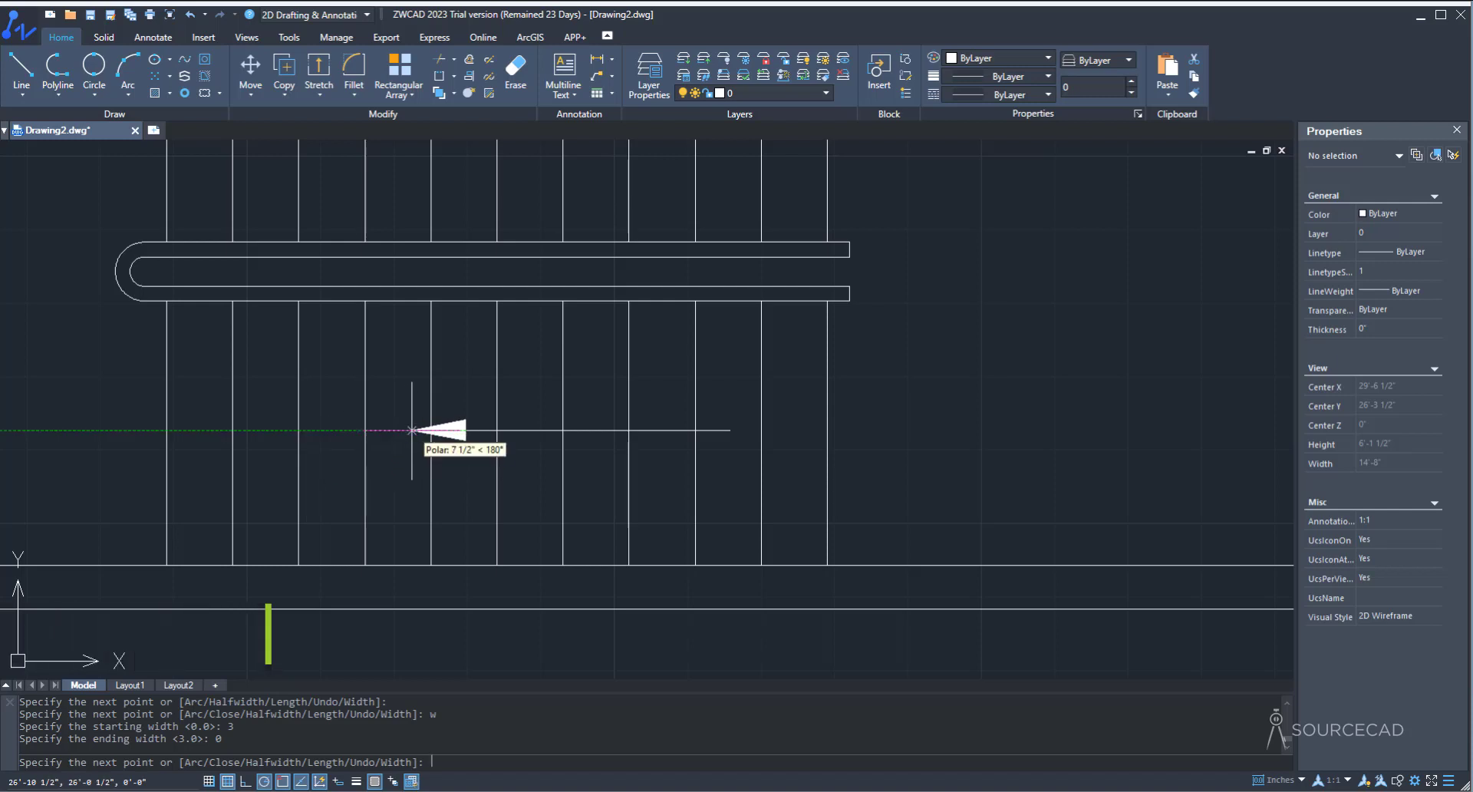
pyautogui.click(412, 430)
pyautogui.press('Escape')
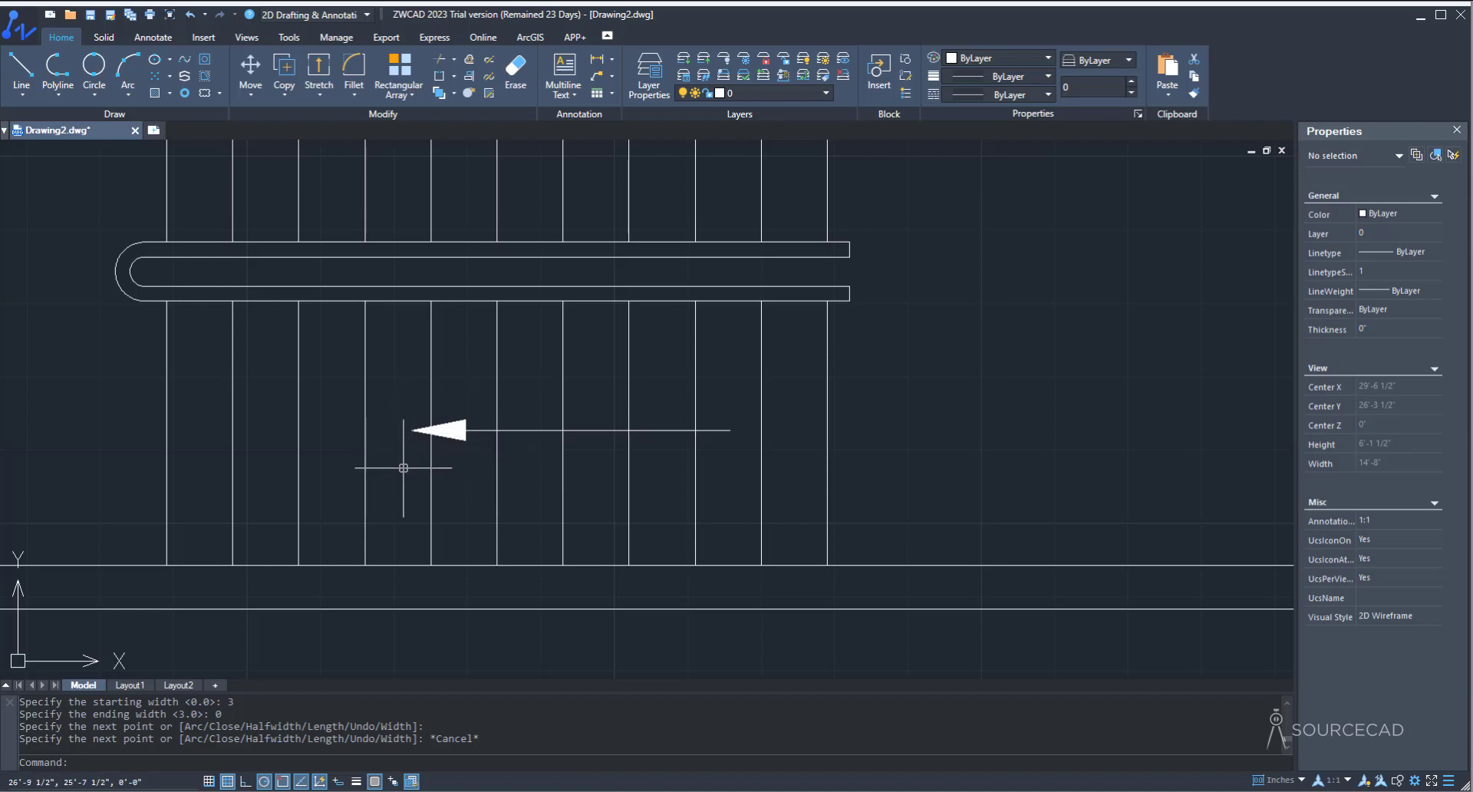
# Step: Mirror the arrow about the rail's horizontal centreline onto the upper flight, keeping the original
pyautogui.click(543, 430)
pyautogui.moveTo(526, 487); pyautogui.dragTo(527, 600, button='middle')
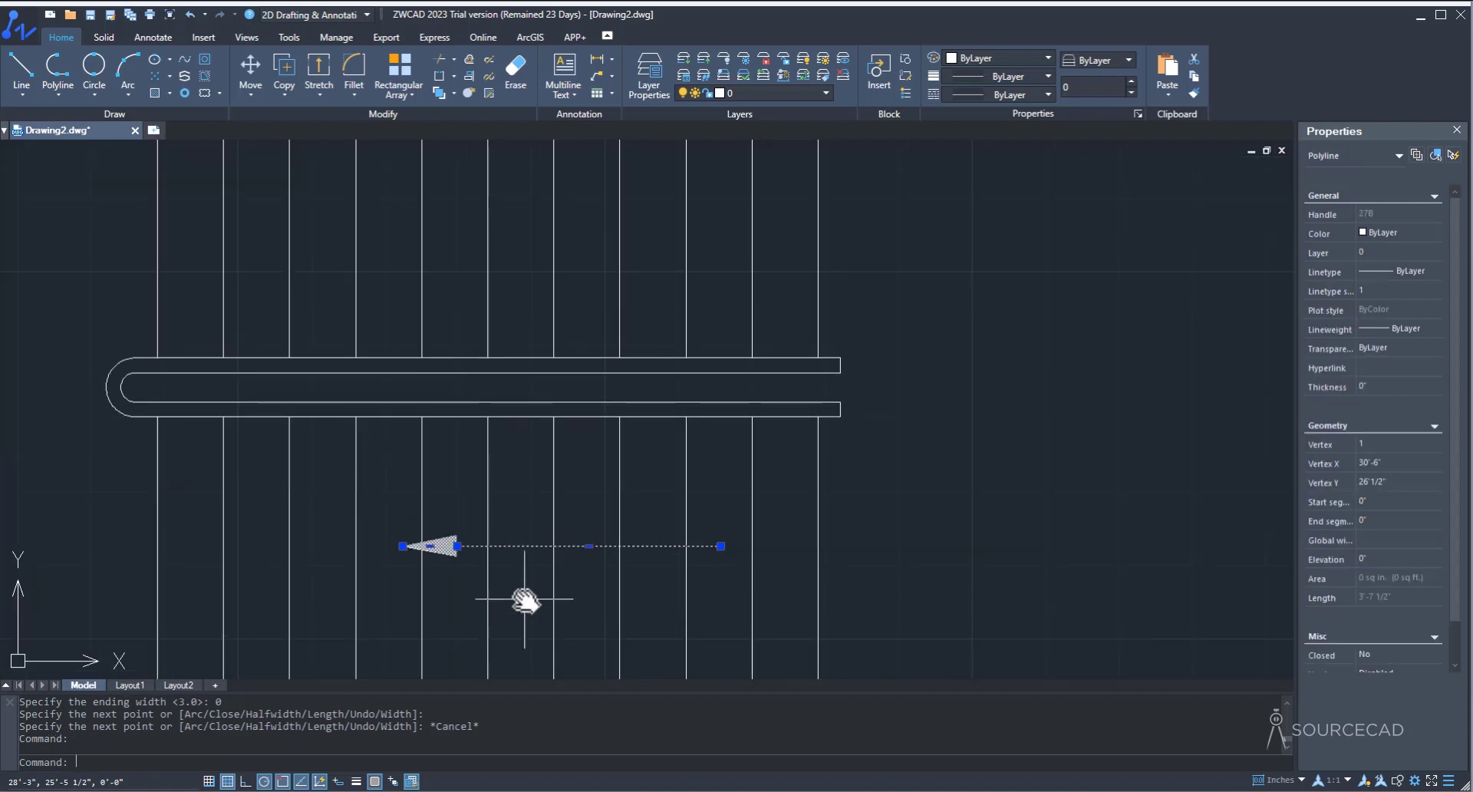
pyautogui.click(284, 95)
pyautogui.click(295, 153)
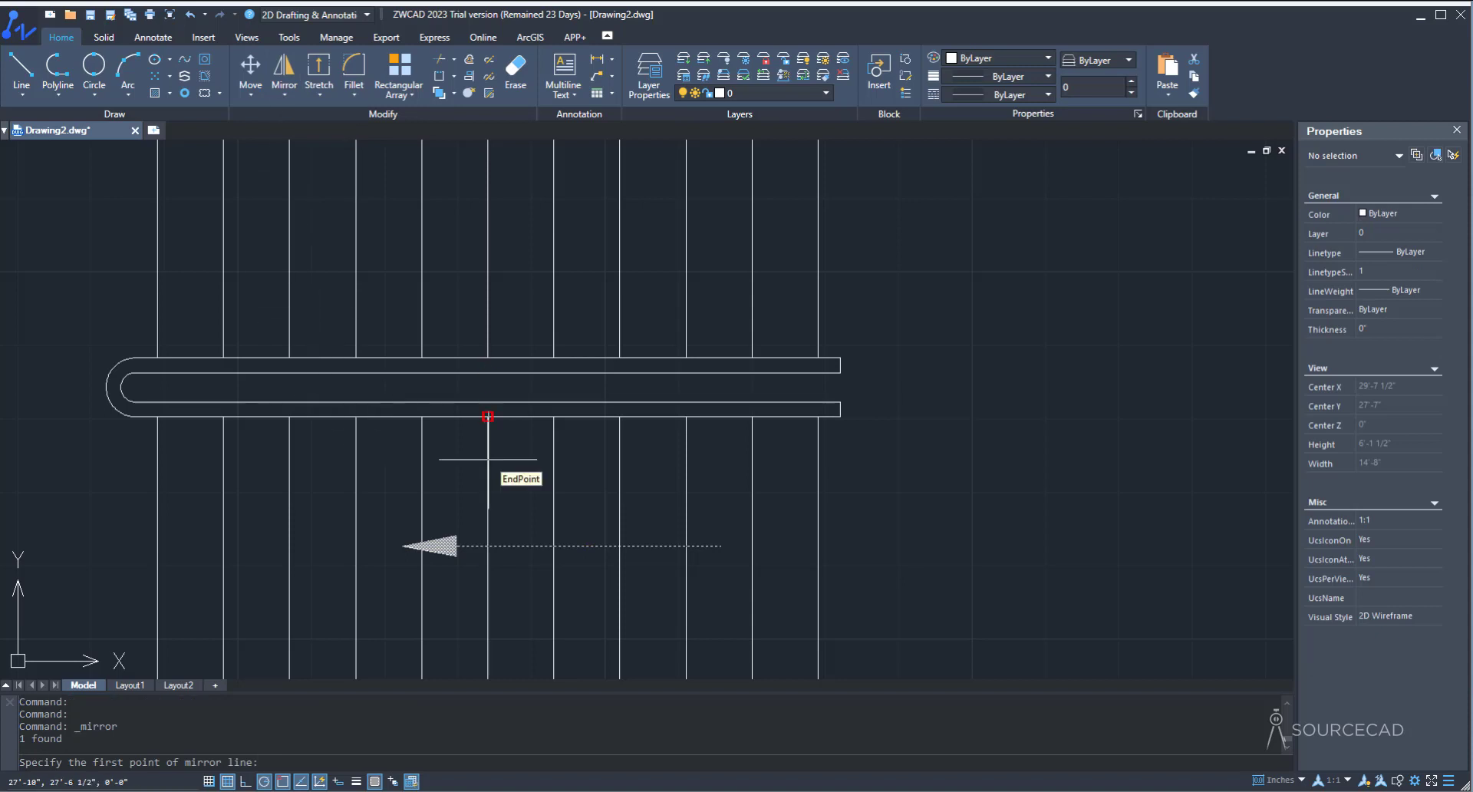
pyautogui.click(120, 387)
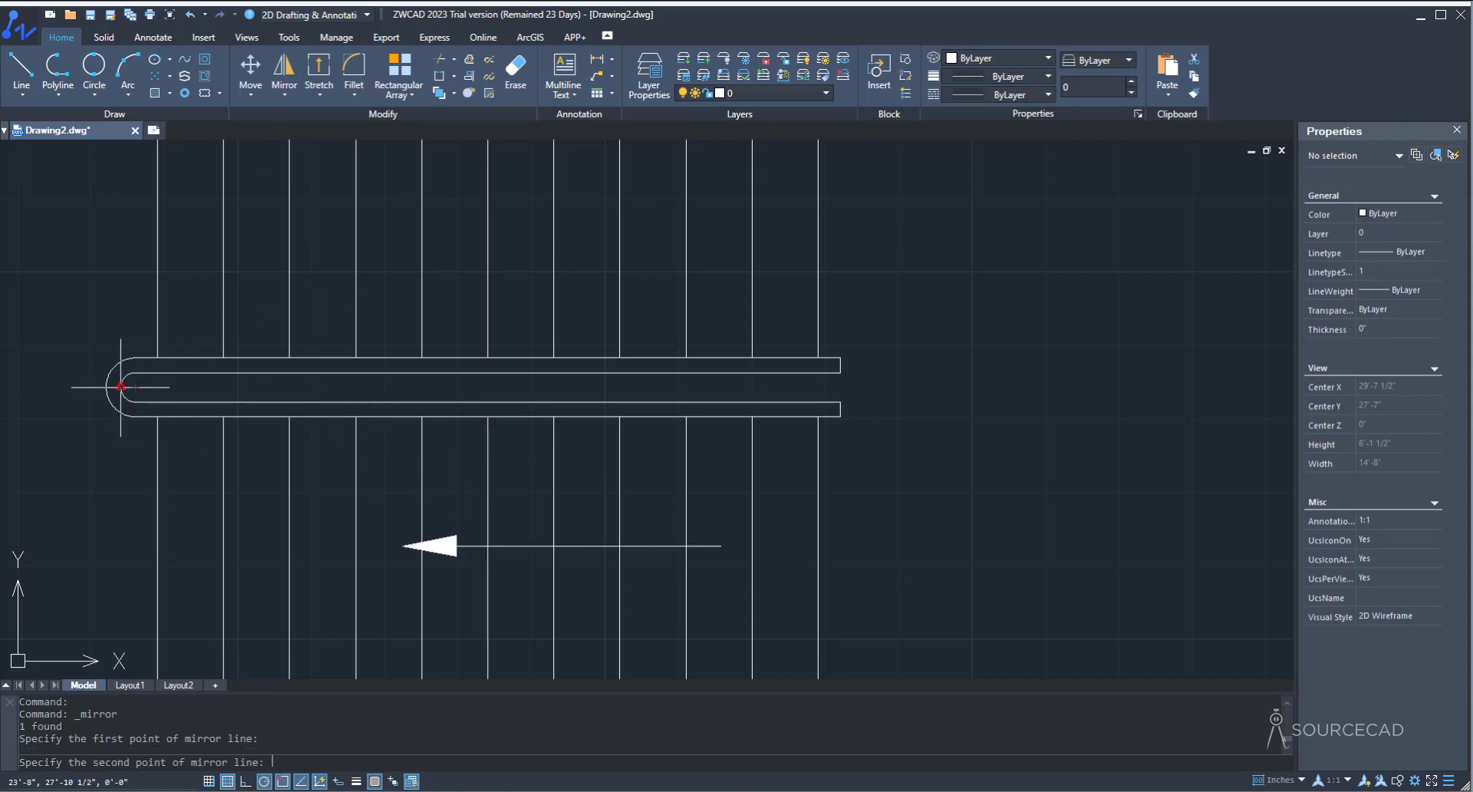
pyautogui.click(233, 386)
pyautogui.press('Return')
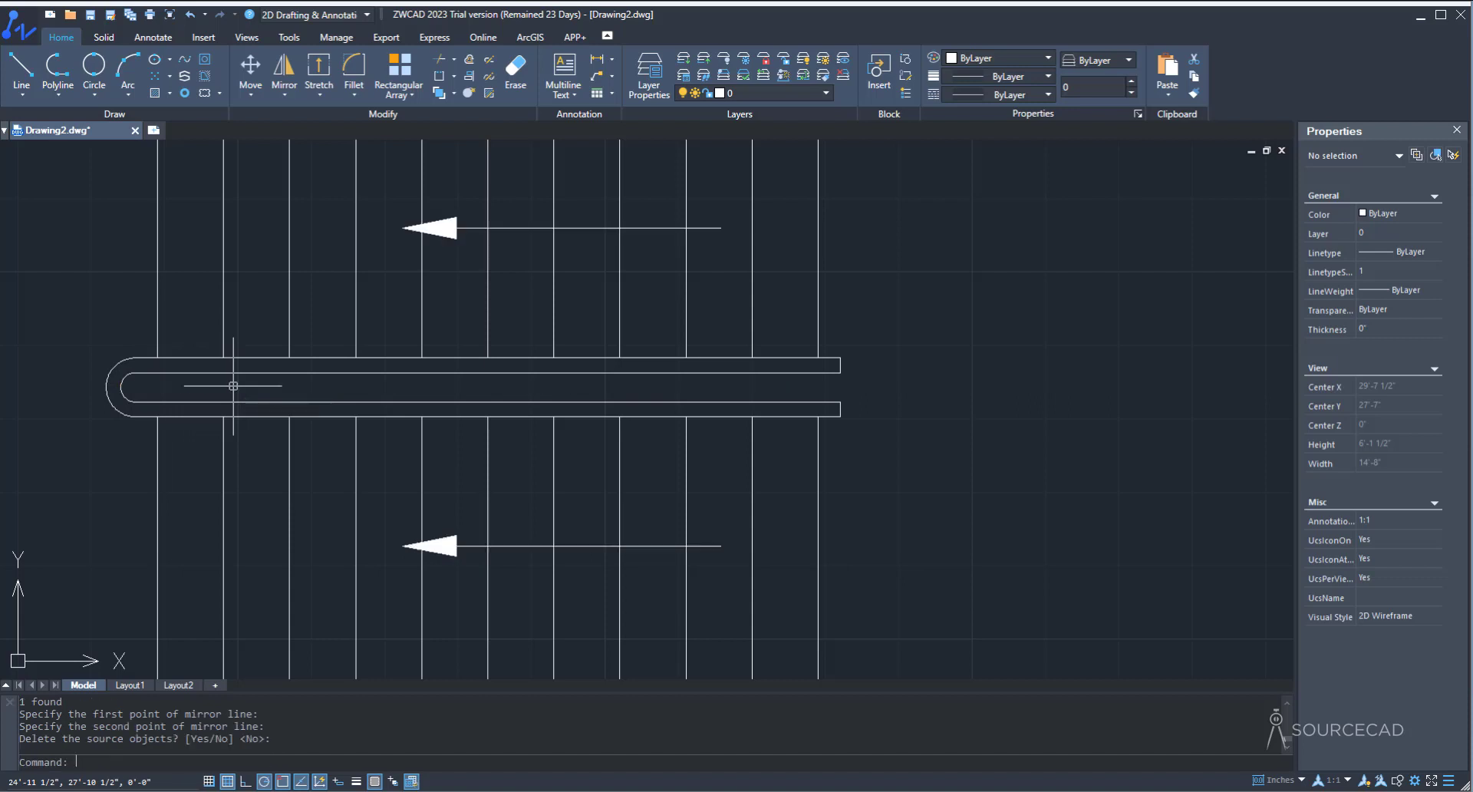
# Step: Mirror the upper flight's arrow about a vertical line through its shaft and delete the original, so it points right
pyautogui.moveTo(532, 296); pyautogui.dragTo(516, 393, button='middle')
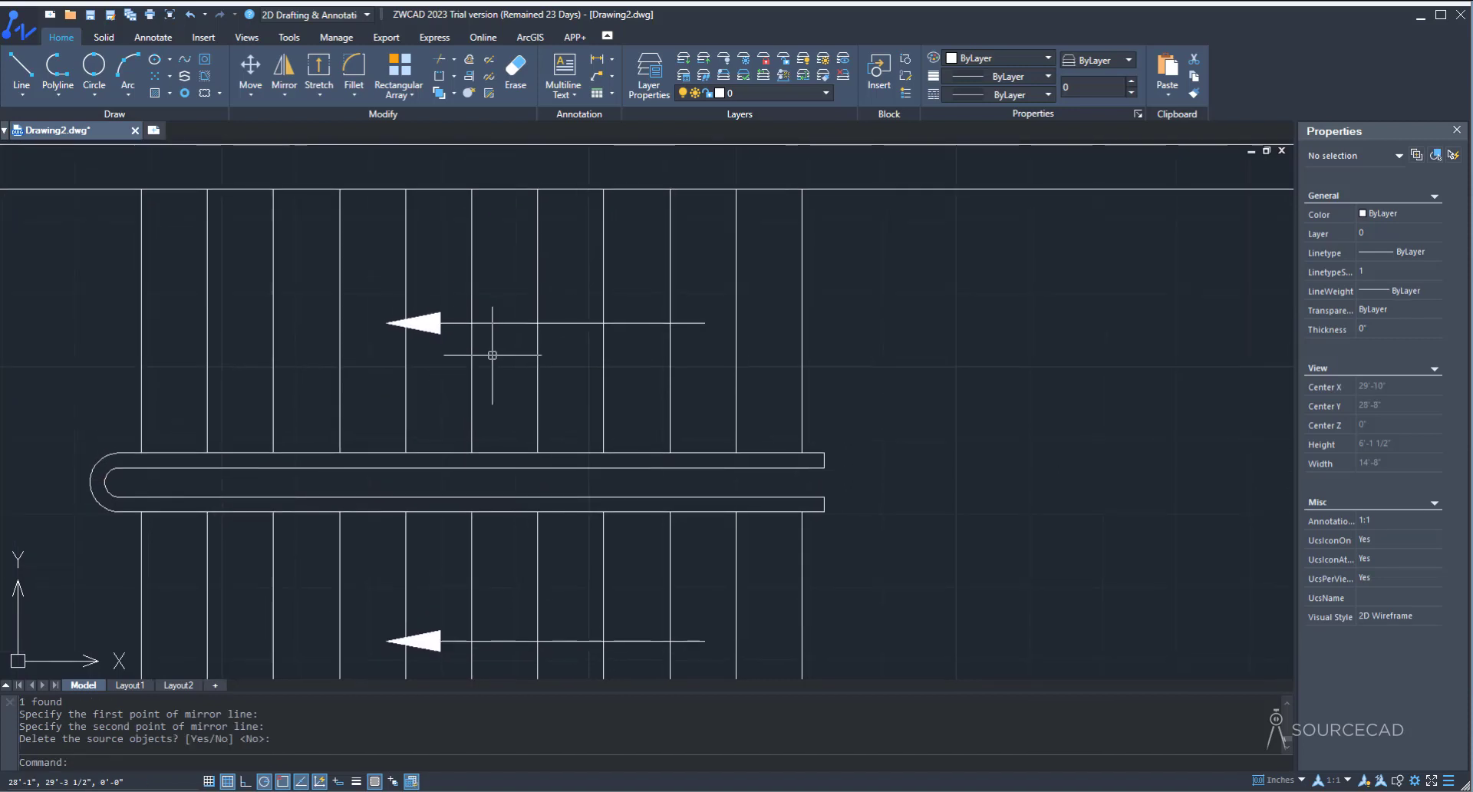
pyautogui.click(507, 324)
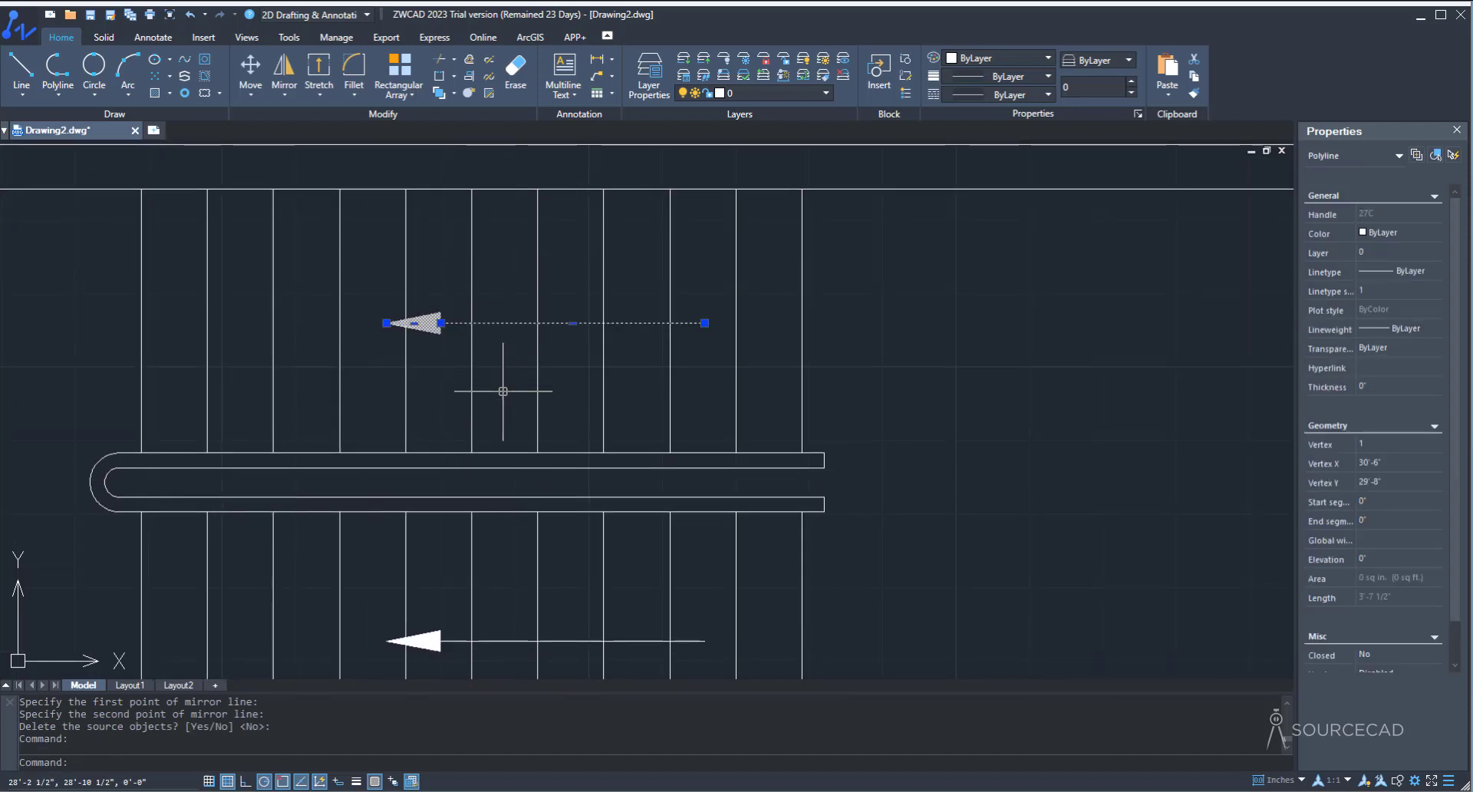
pyautogui.click(284, 93)
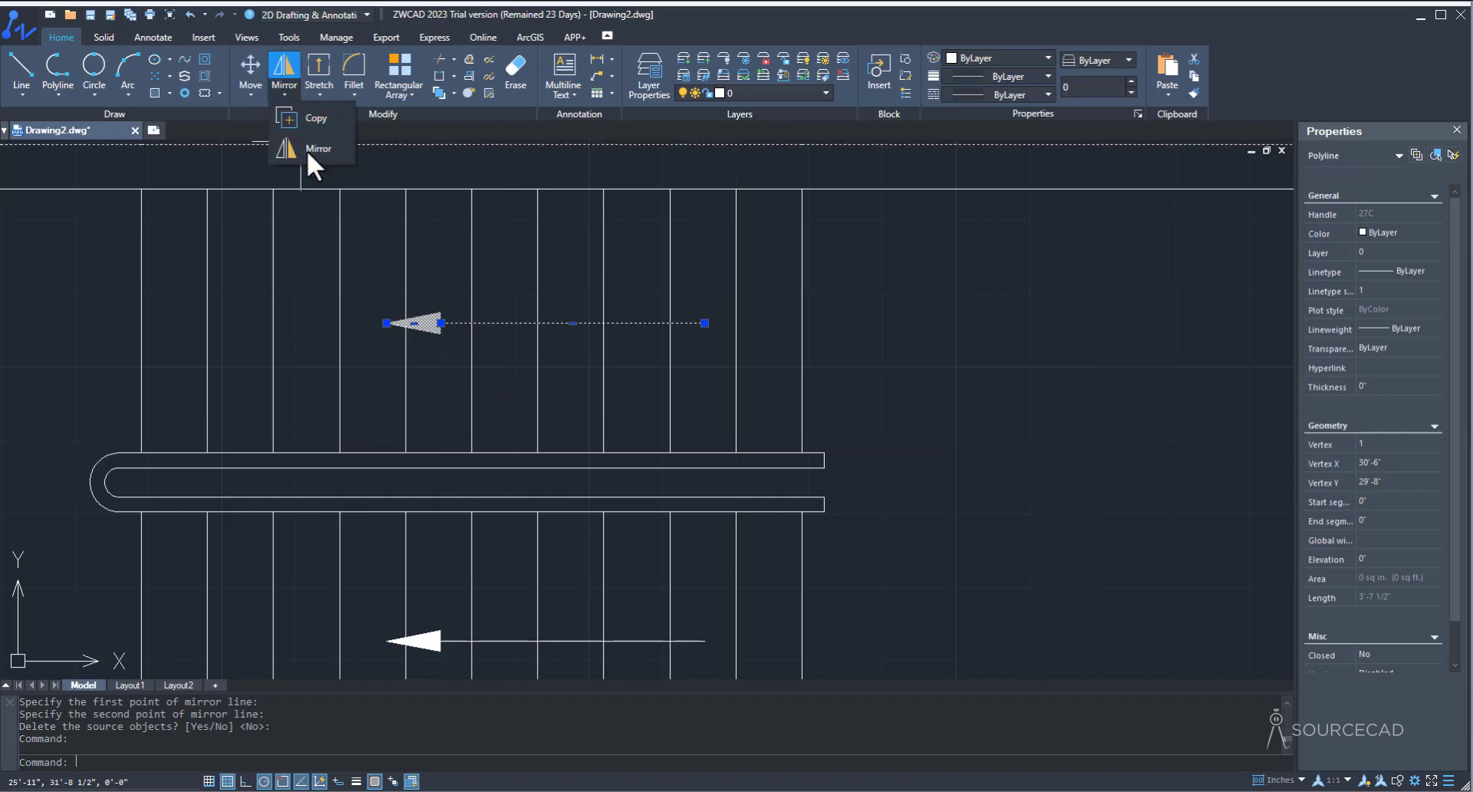
pyautogui.click(307, 148)
pyautogui.click(538, 321)
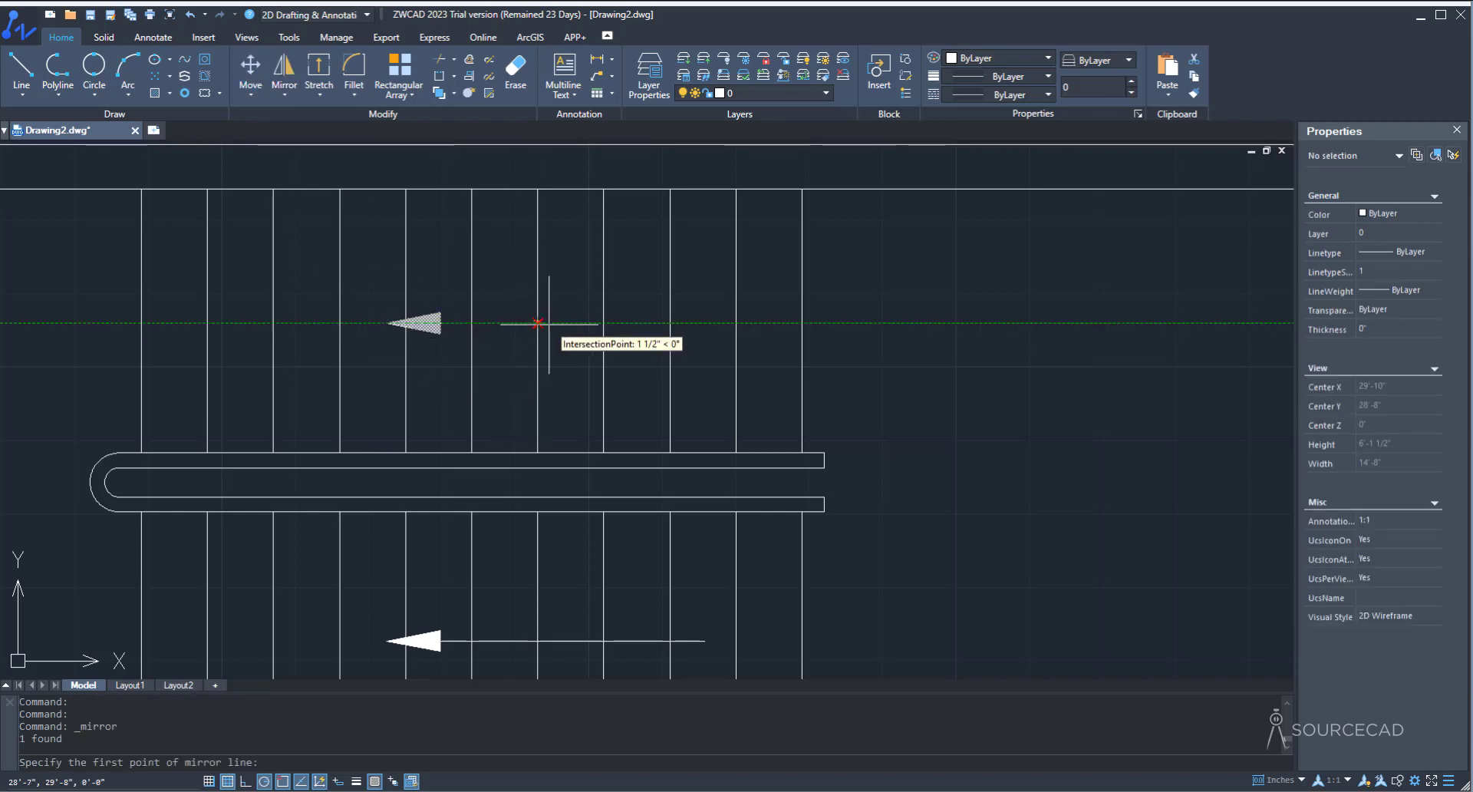
pyautogui.click(536, 266)
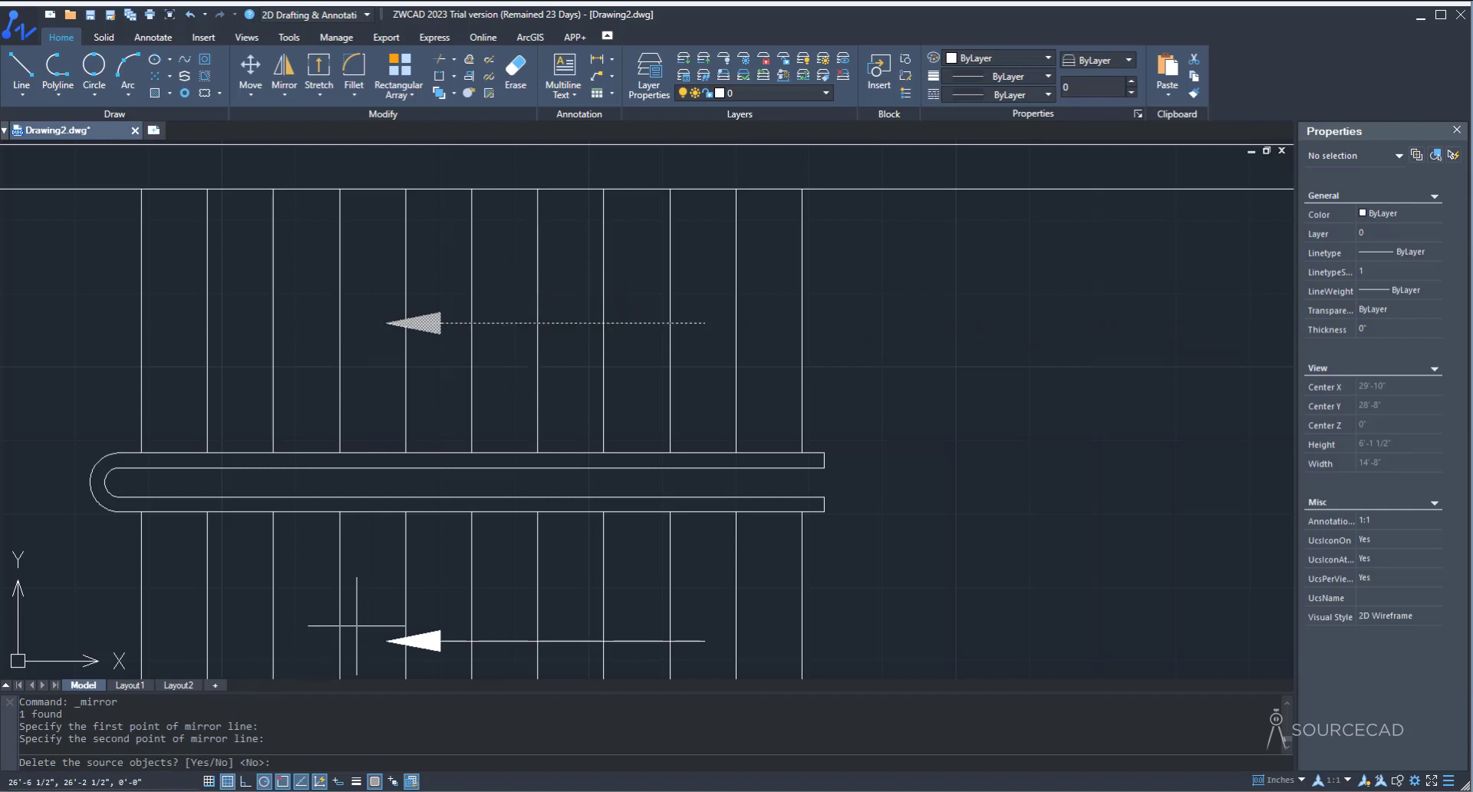
pyautogui.write('y')
pyautogui.press('Return')
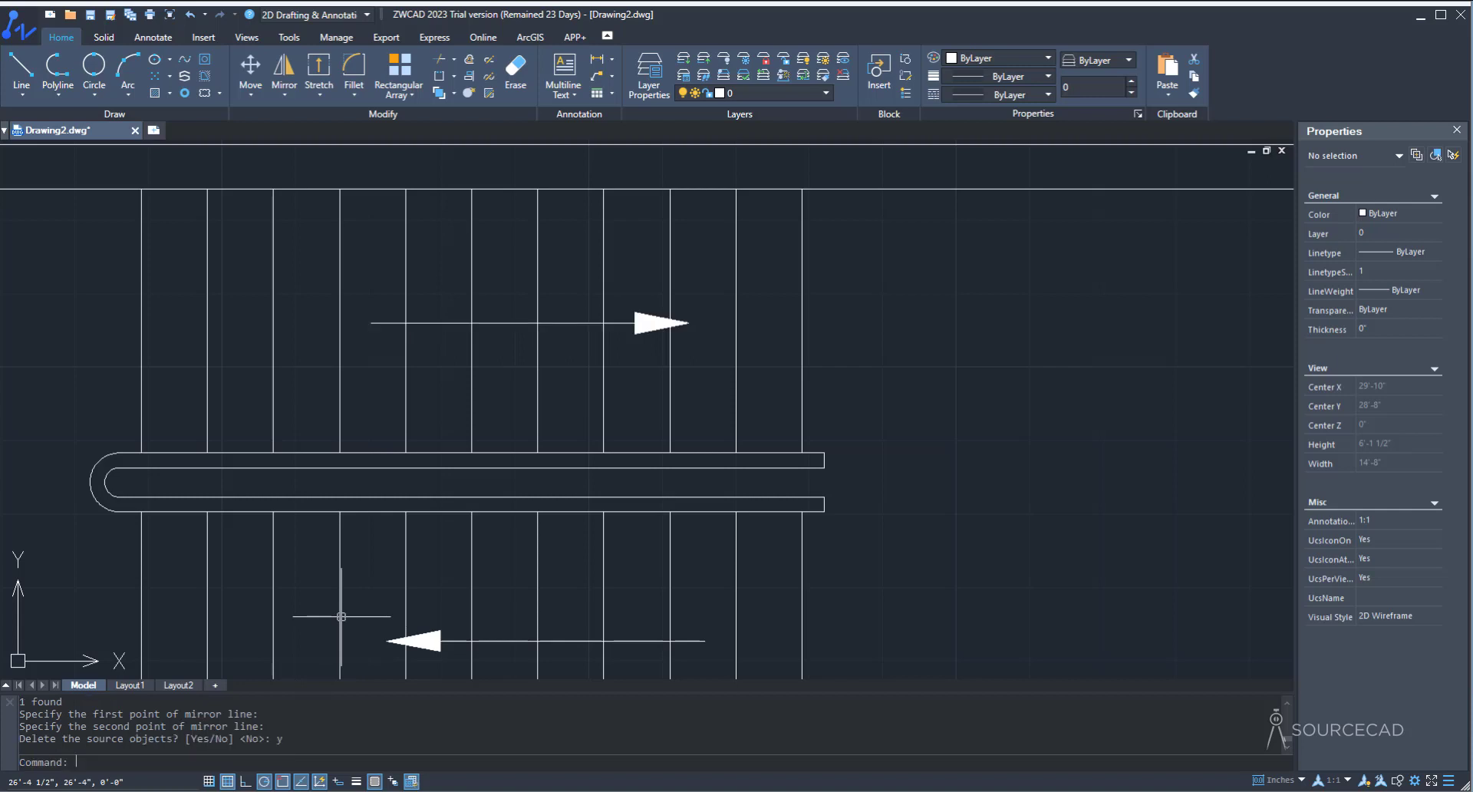
# Step: Draw vertical rays upward from the upper-left inner wall corner and from the top end of the leftmost tread line
pyautogui.scroll(-1, 715, 428)
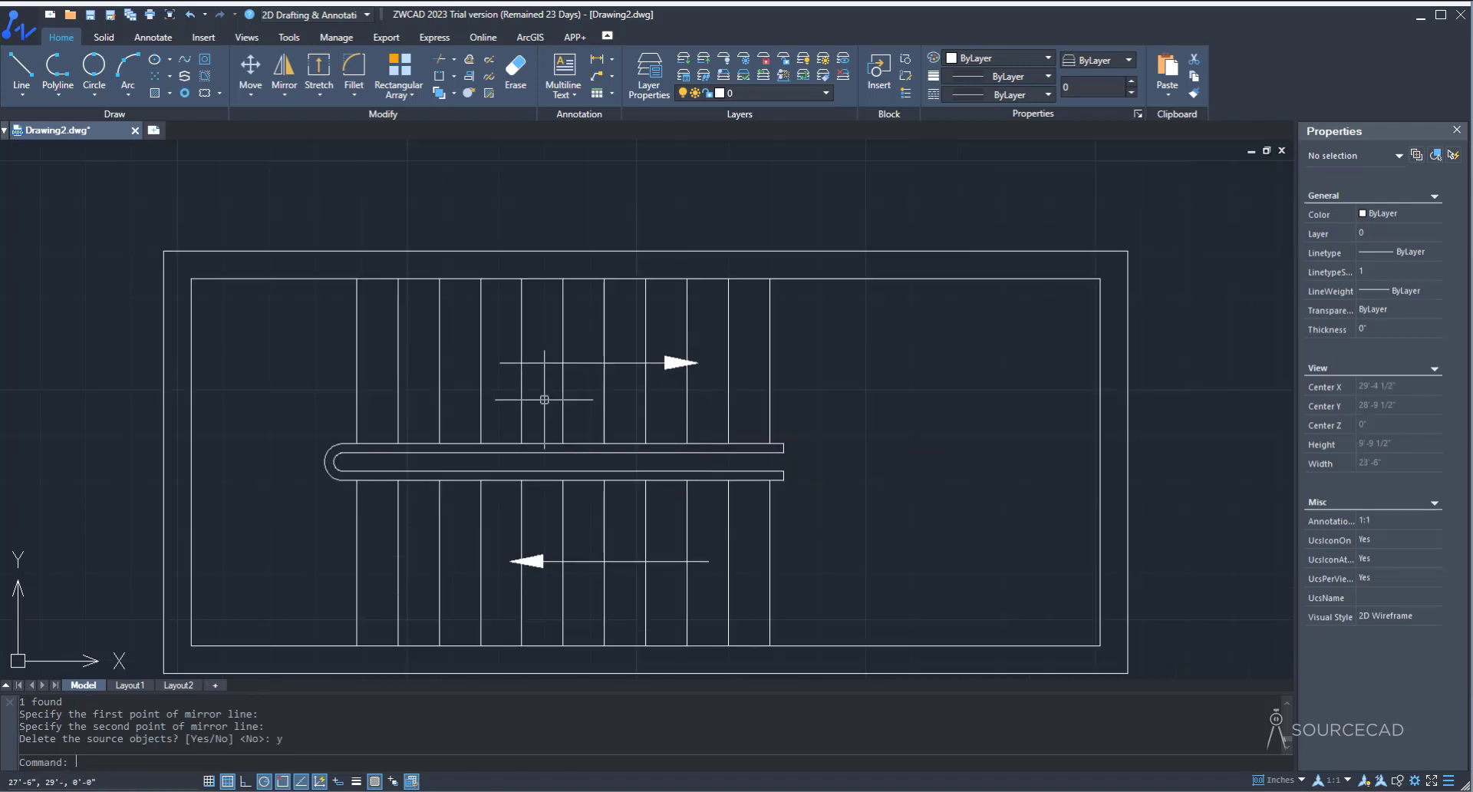
pyautogui.moveTo(857, 539); pyautogui.dragTo(814, 504, button='middle')
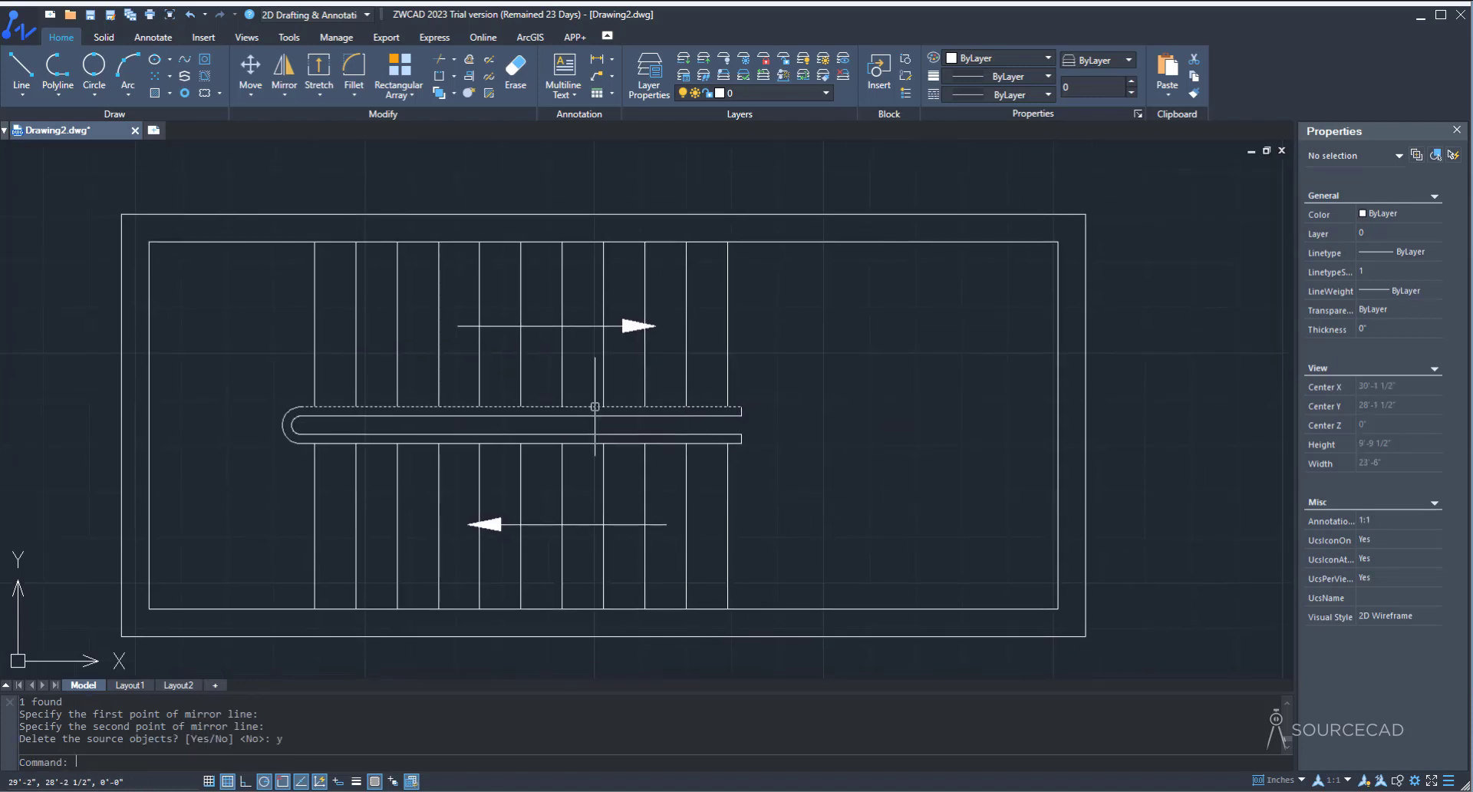
pyautogui.scroll(-1, 595, 407)
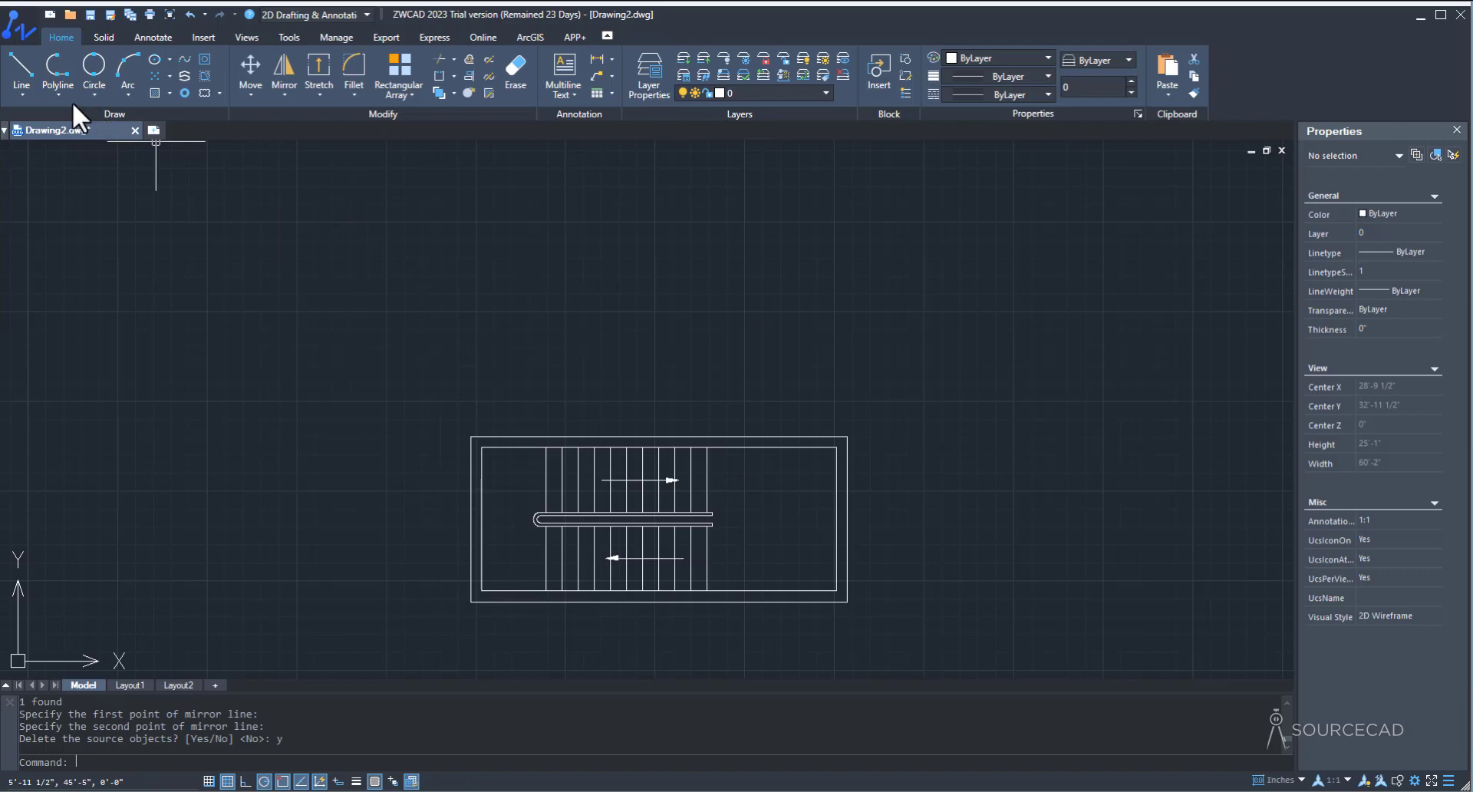
pyautogui.click(23, 91)
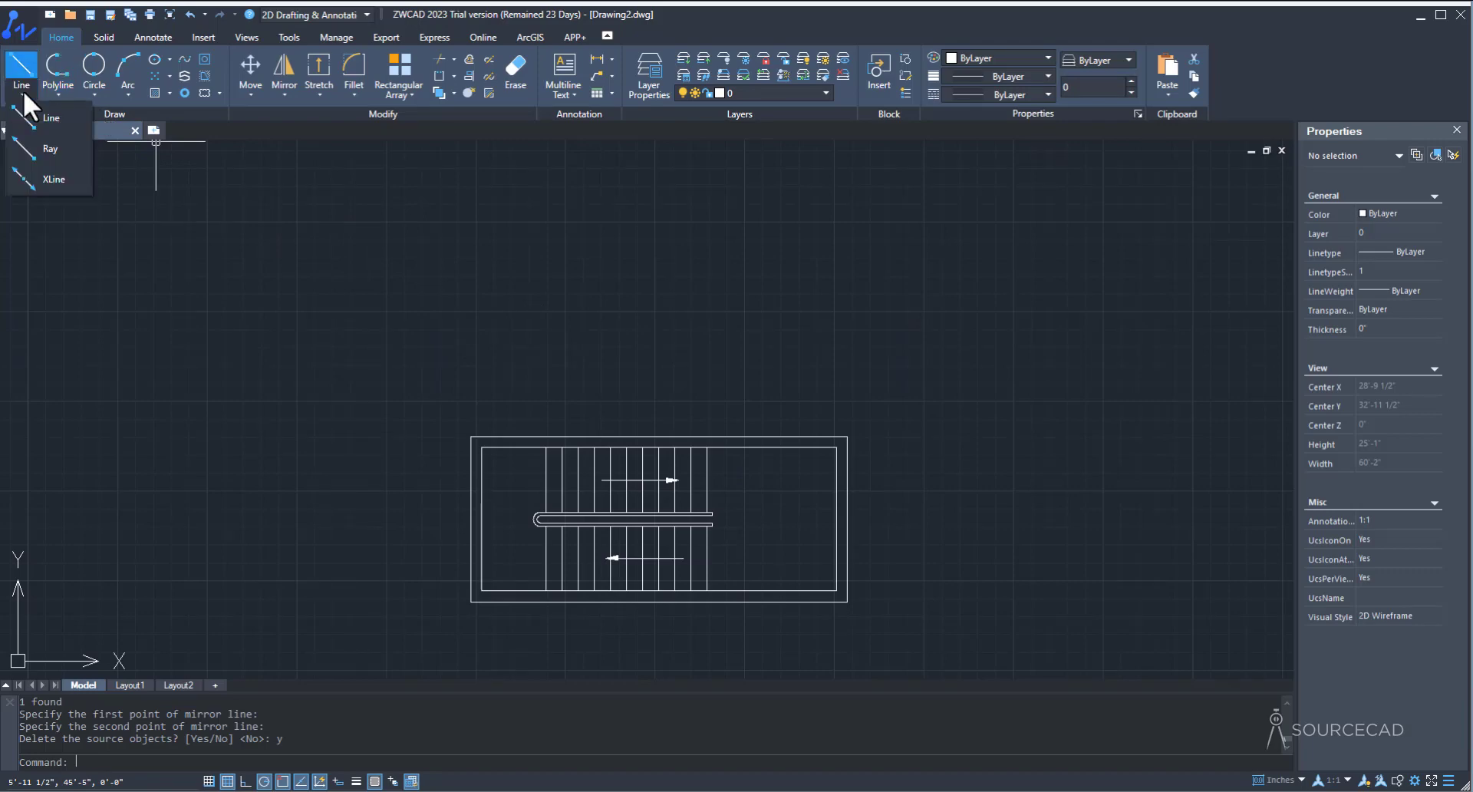
pyautogui.click(43, 145)
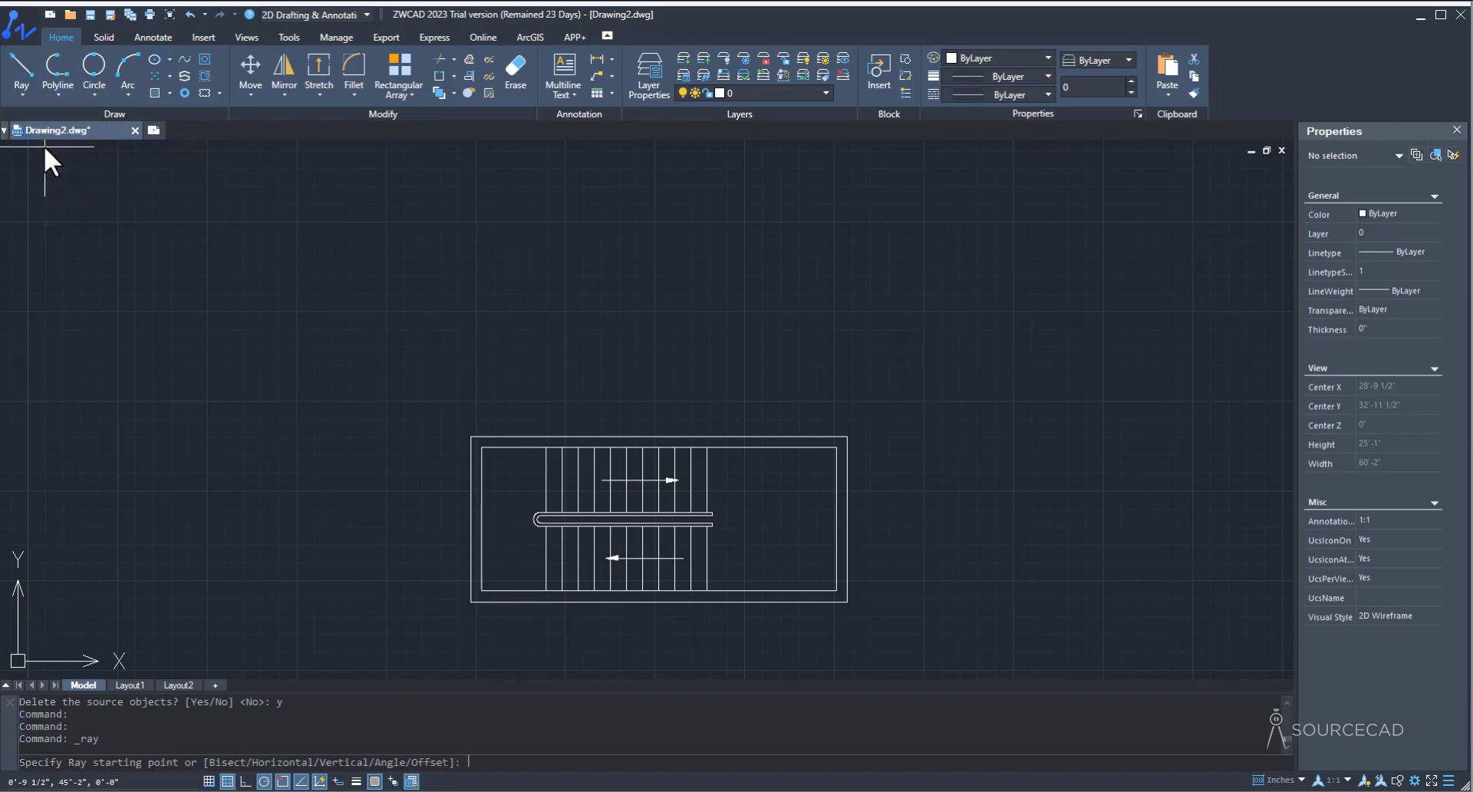
pyautogui.click(482, 447)
pyautogui.click(480, 391)
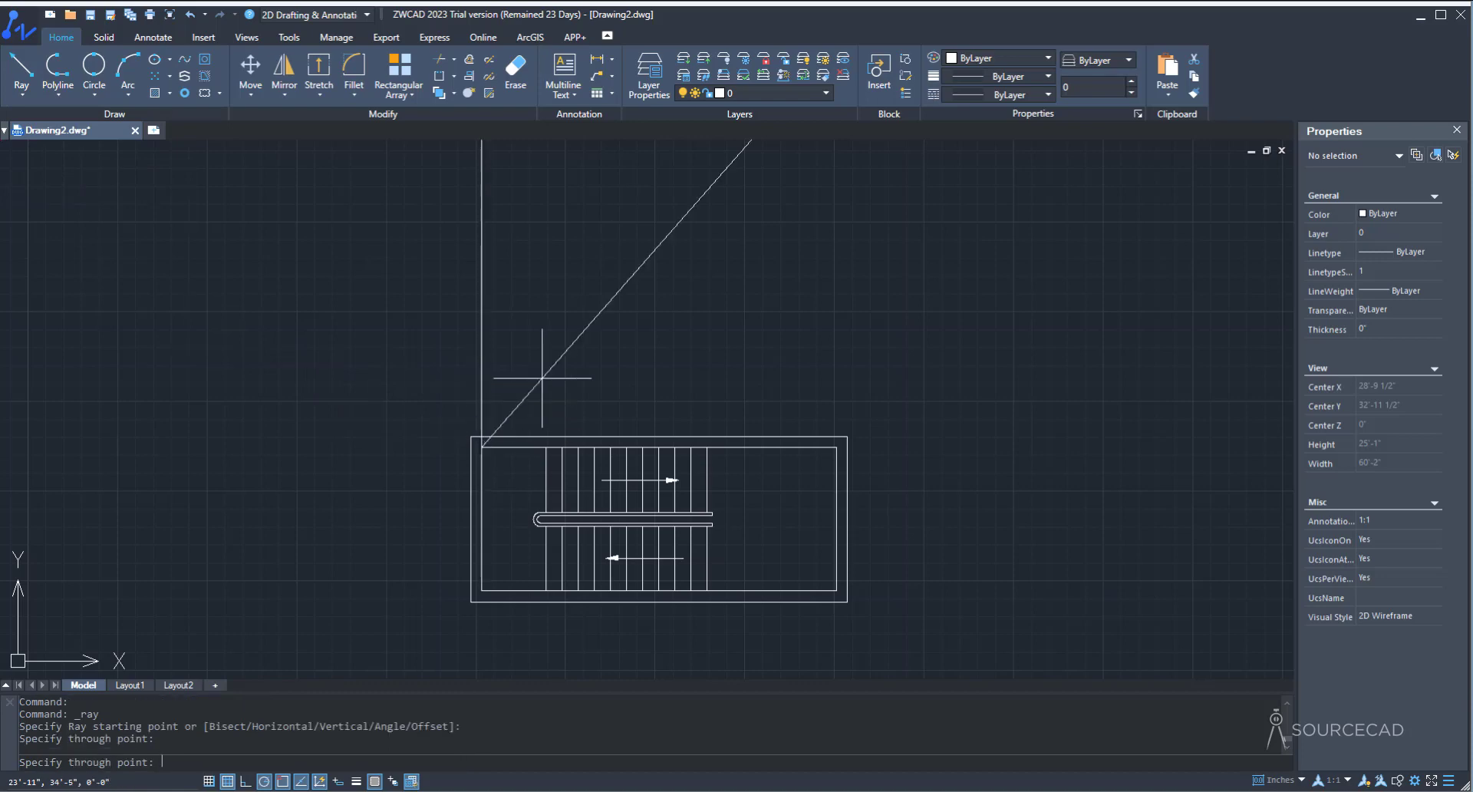
pyautogui.press('Return')
pyautogui.press('Return')
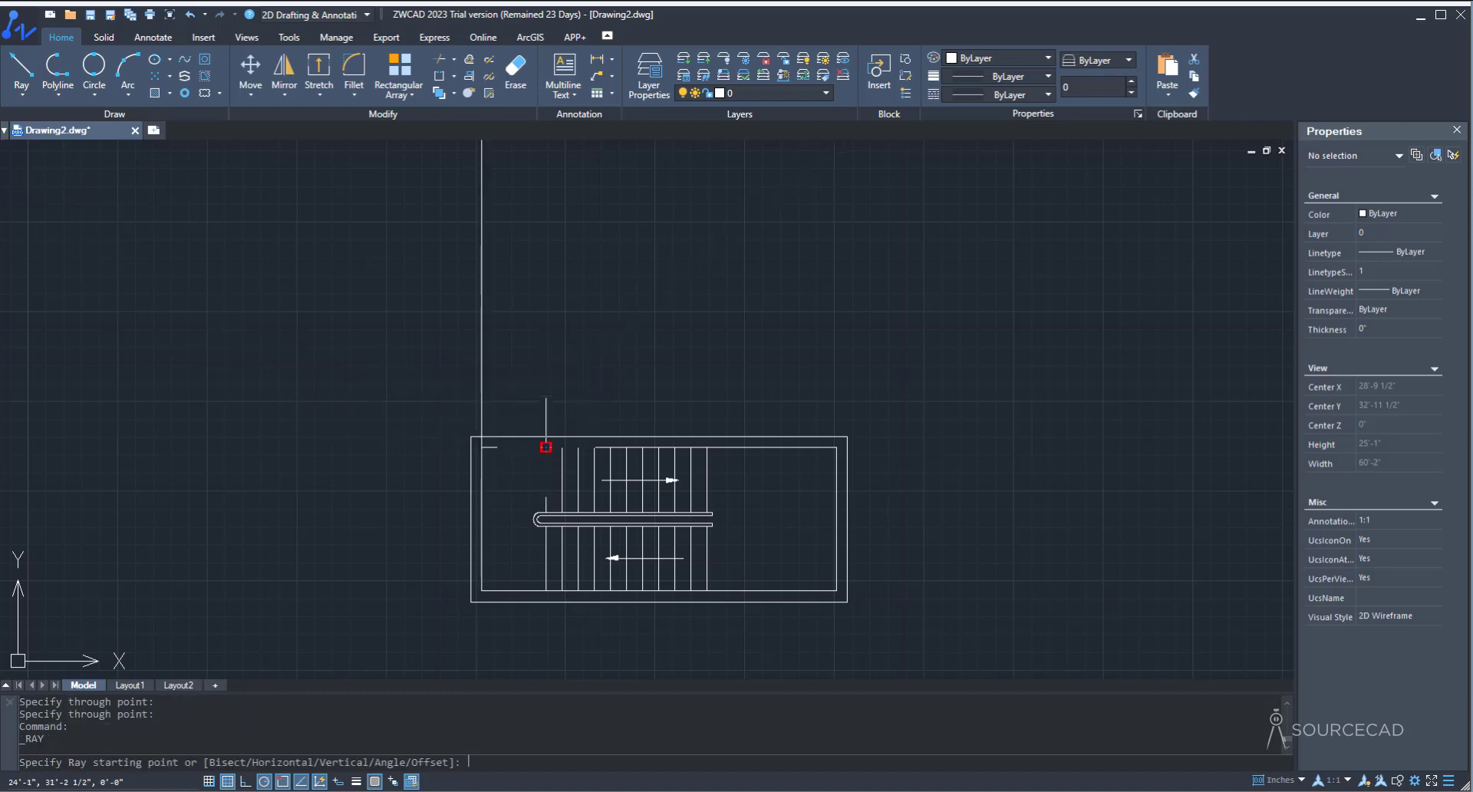
pyautogui.click(545, 446)
pyautogui.click(546, 404)
pyautogui.press('Return')
# Step: Draw vertical rays upward from the top end of the rightmost tread line and from the upper-right inner wall corner
pyautogui.press('Return')
pyautogui.click(707, 447)
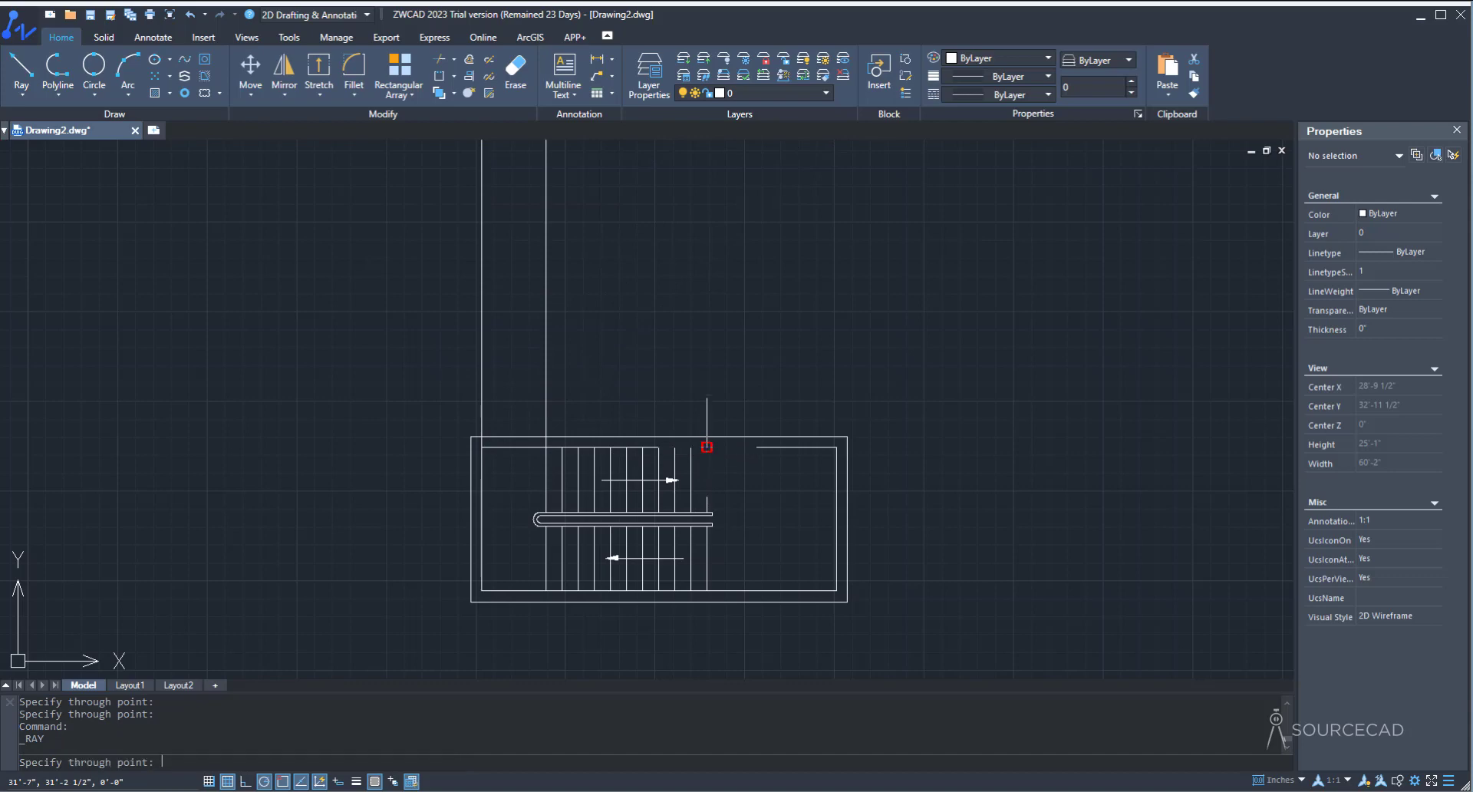
pyautogui.click(706, 404)
pyautogui.press('Return')
pyautogui.press('Return')
pyautogui.click(836, 446)
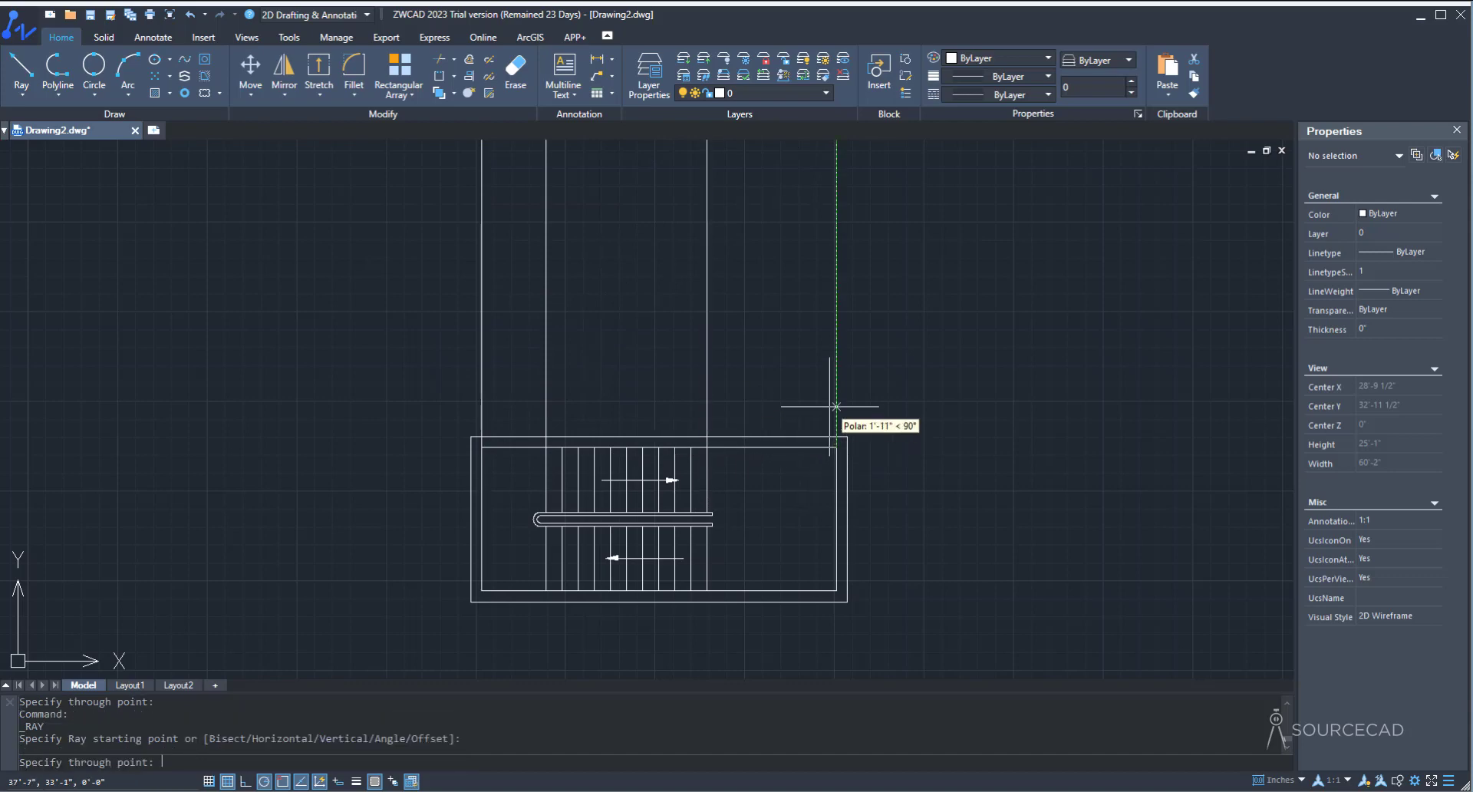
pyautogui.click(836, 404)
pyautogui.press('Return')
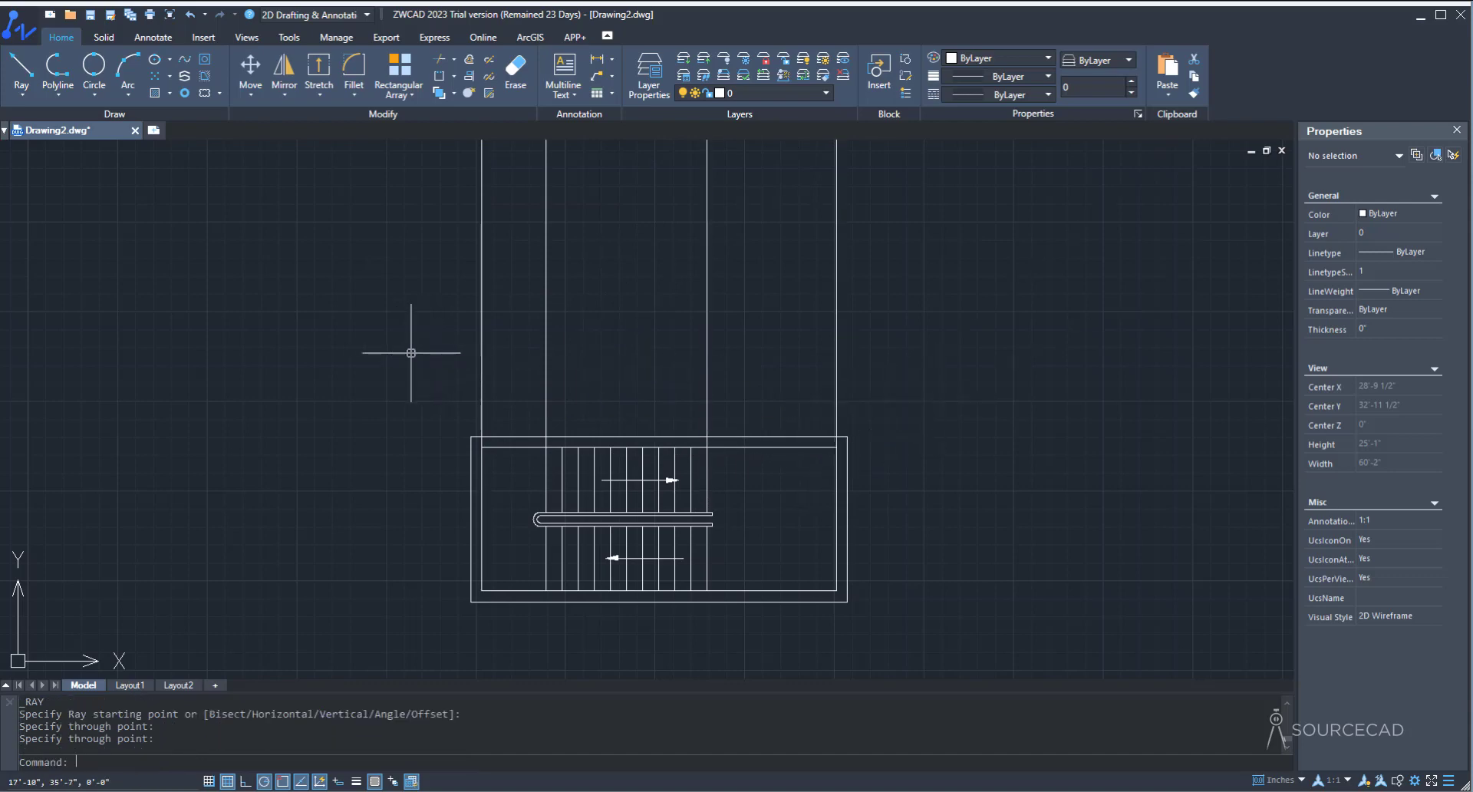
# Step: Draw a horizontal ray above the plan, running rightward across all four vertical rays as the section's ground line
pyautogui.moveTo(678, 357); pyautogui.dragTo(674, 390, button='middle')
pyautogui.press('Return')
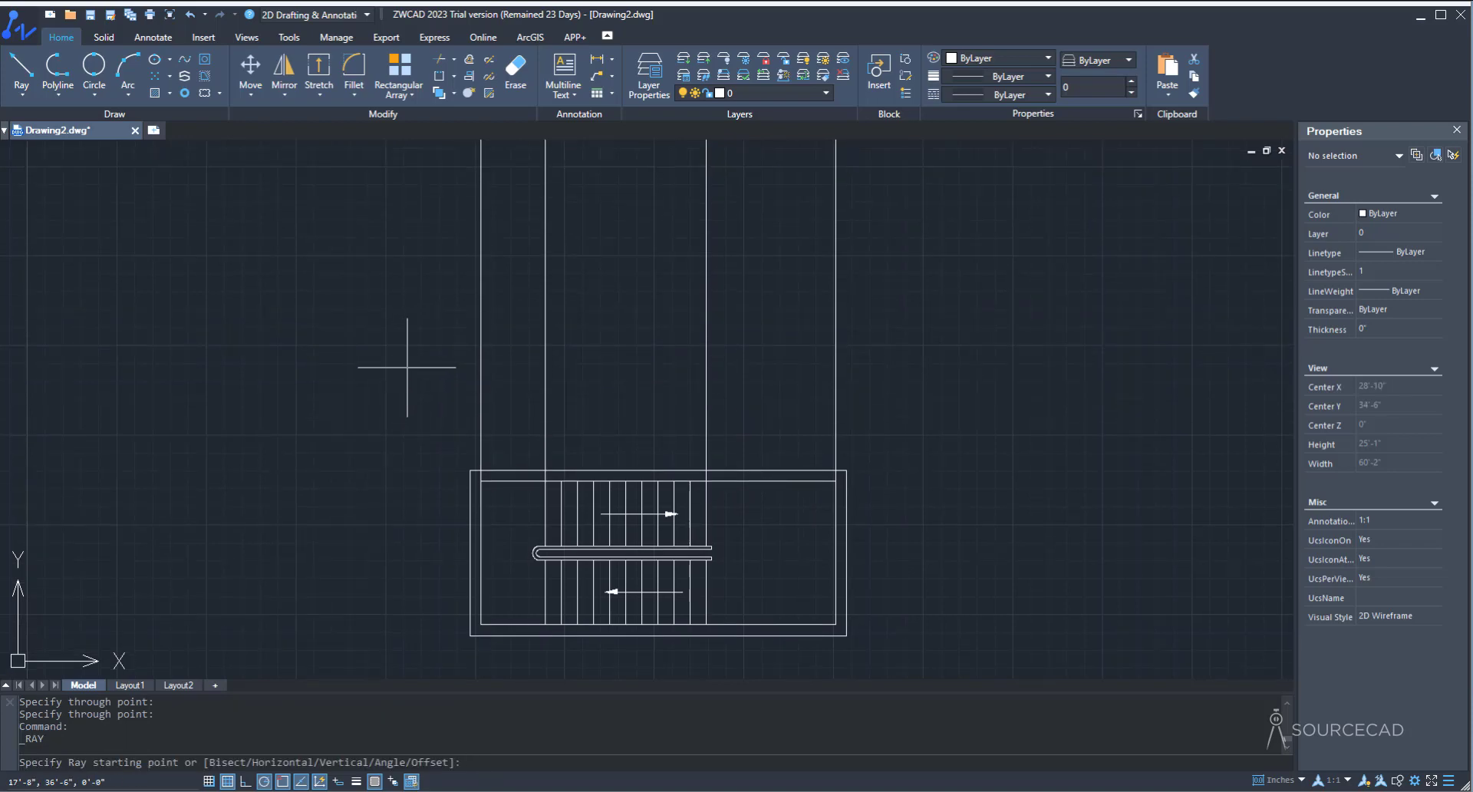
pyautogui.click(409, 367)
pyautogui.click(891, 367)
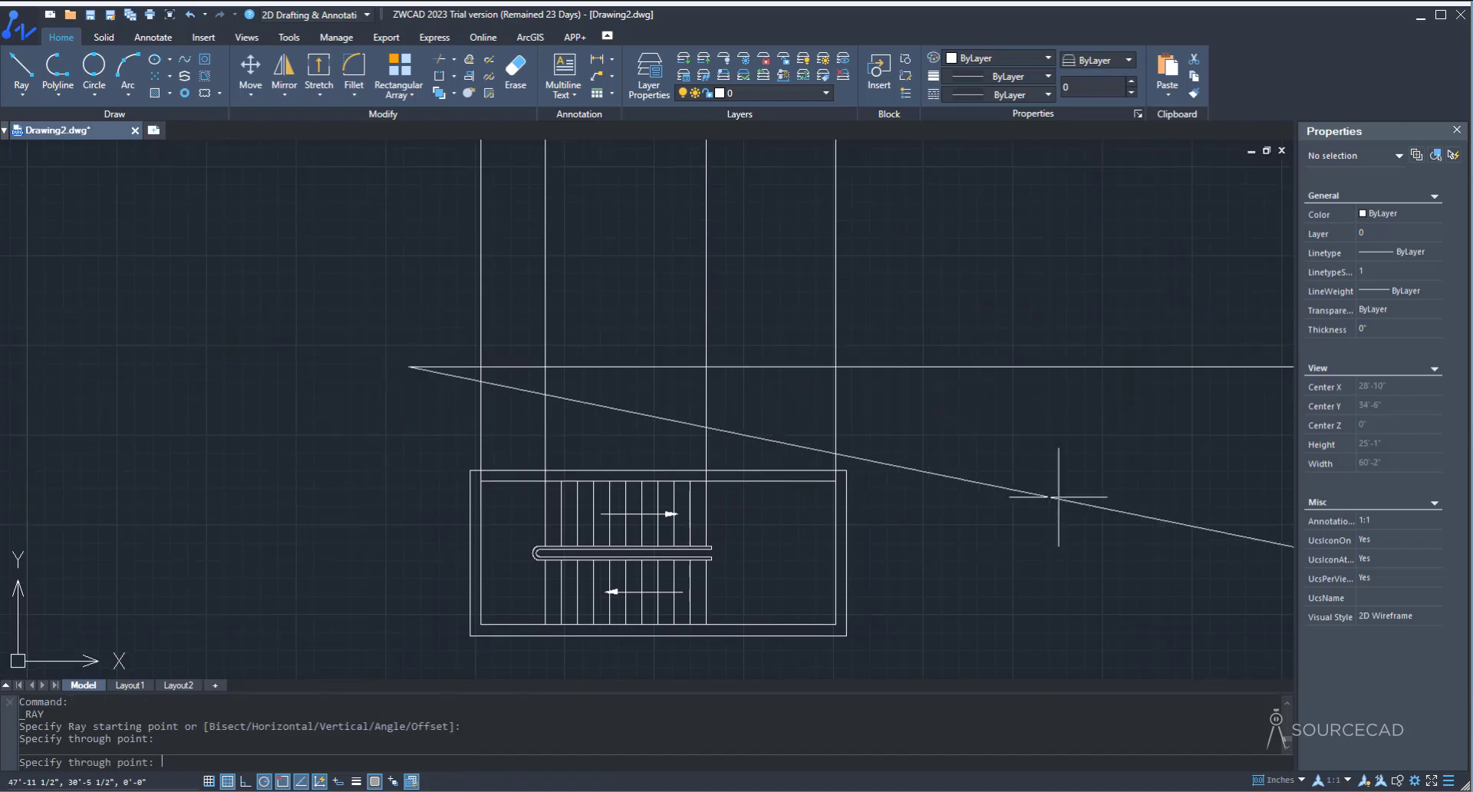
pyautogui.press('Return')
pyautogui.press('Return')
pyautogui.press('Escape')
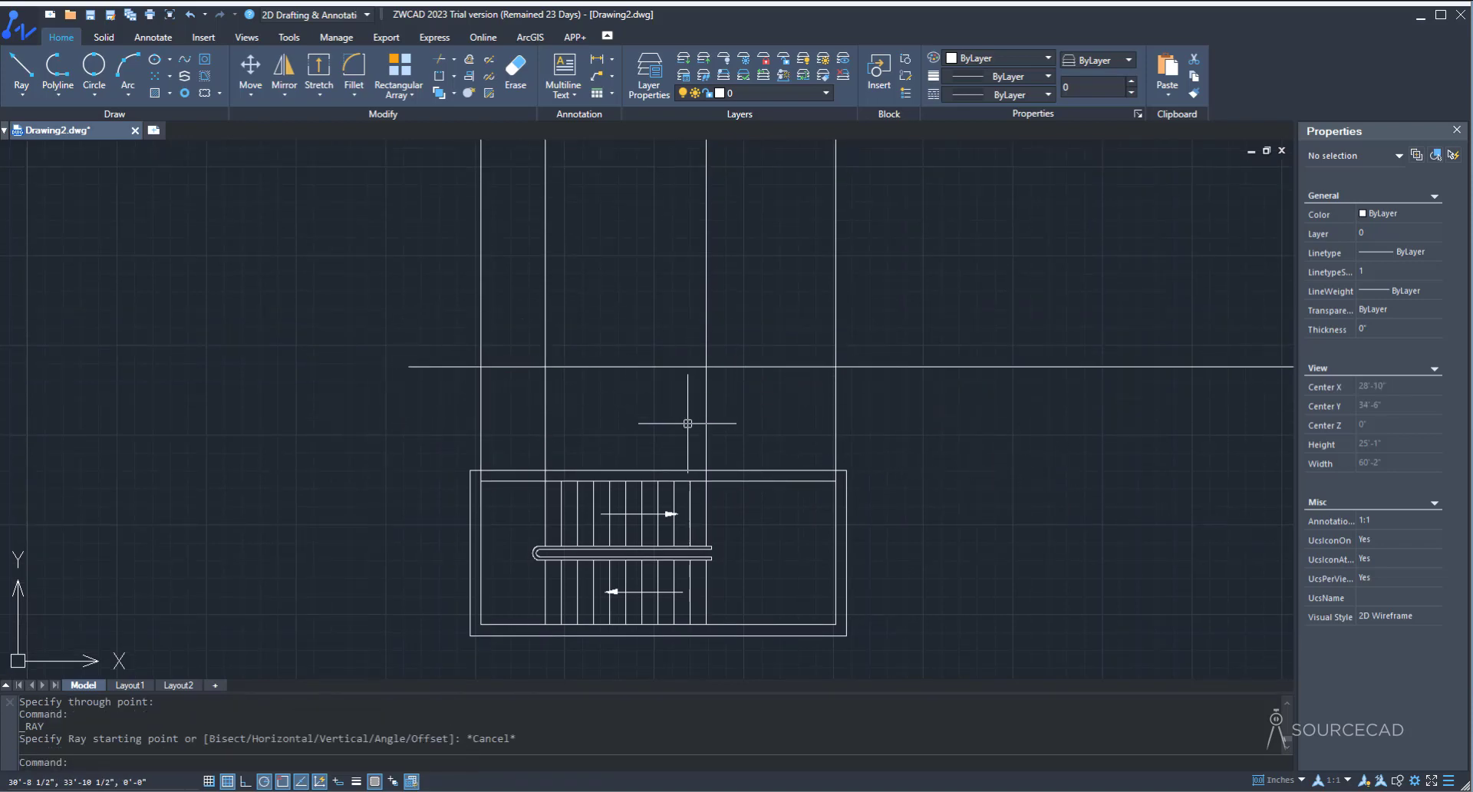
# Step: Draw a 6-inch riser and a 9-inch tread leftward from where the rightmost tread's ray meets the ground line, and erase that vertical ray
pyautogui.moveTo(683, 421); pyautogui.dragTo(617, 491, button='middle')
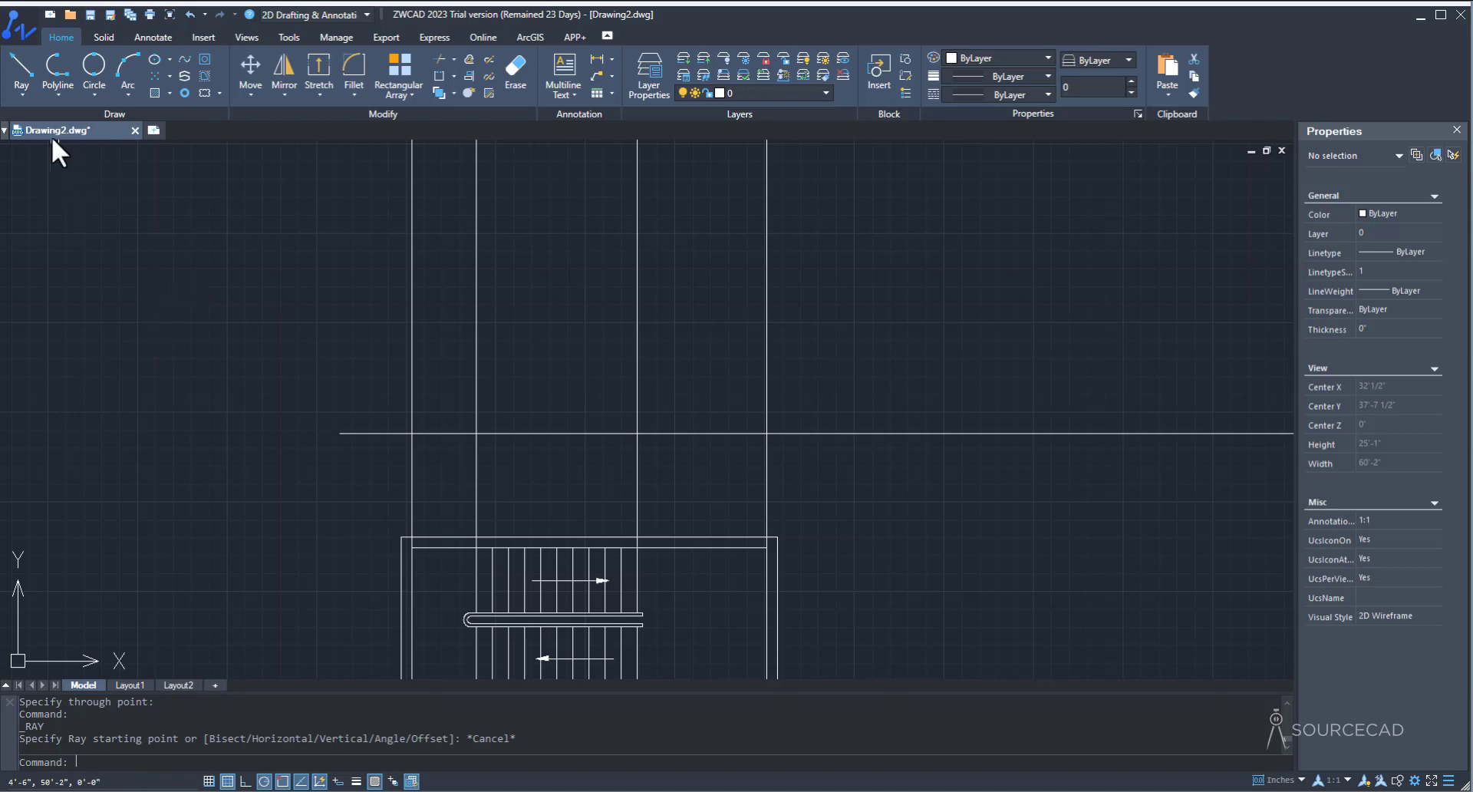
pyautogui.click(21, 95)
pyautogui.click(39, 117)
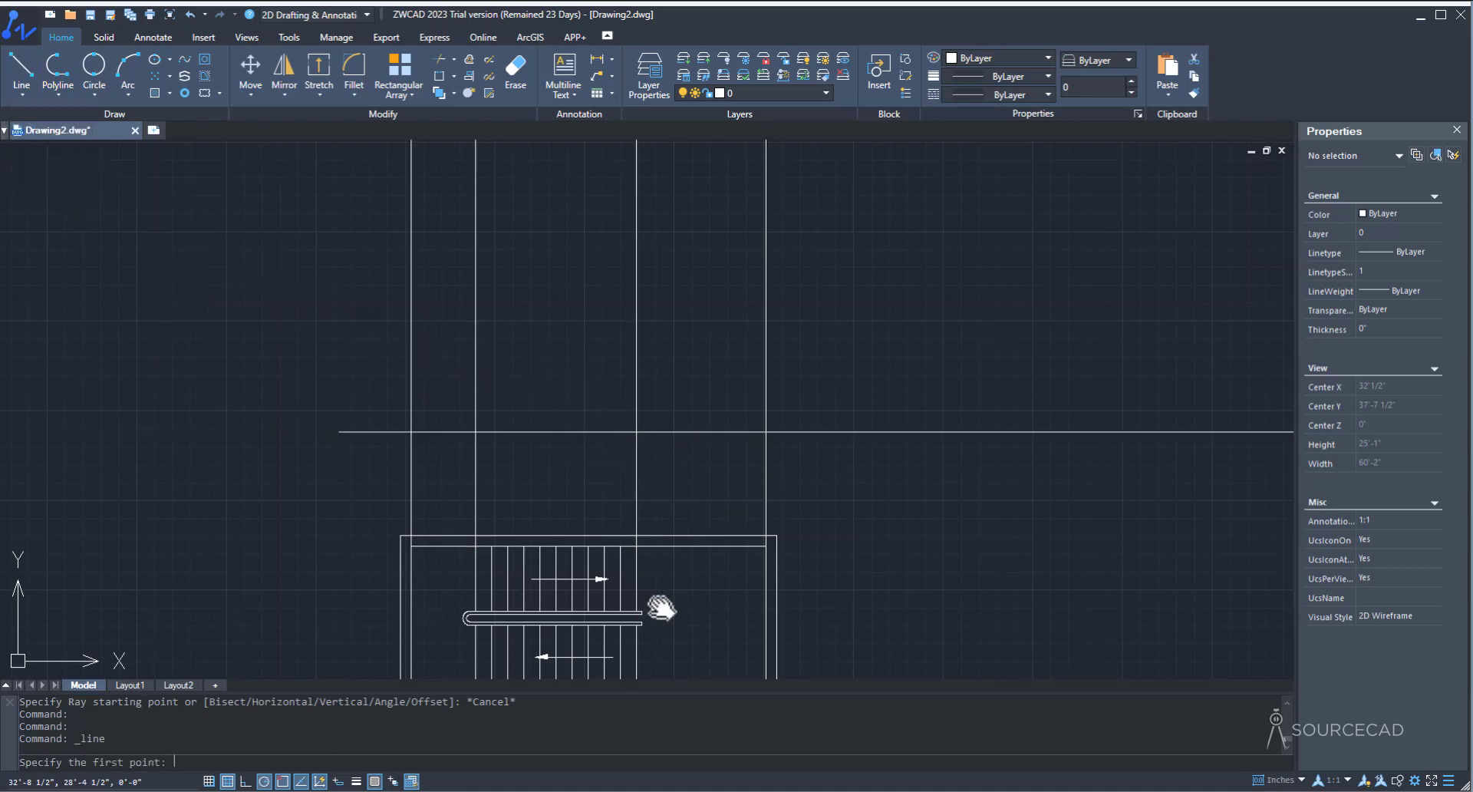
pyautogui.moveTo(661, 611); pyautogui.dragTo(654, 542, button='middle')
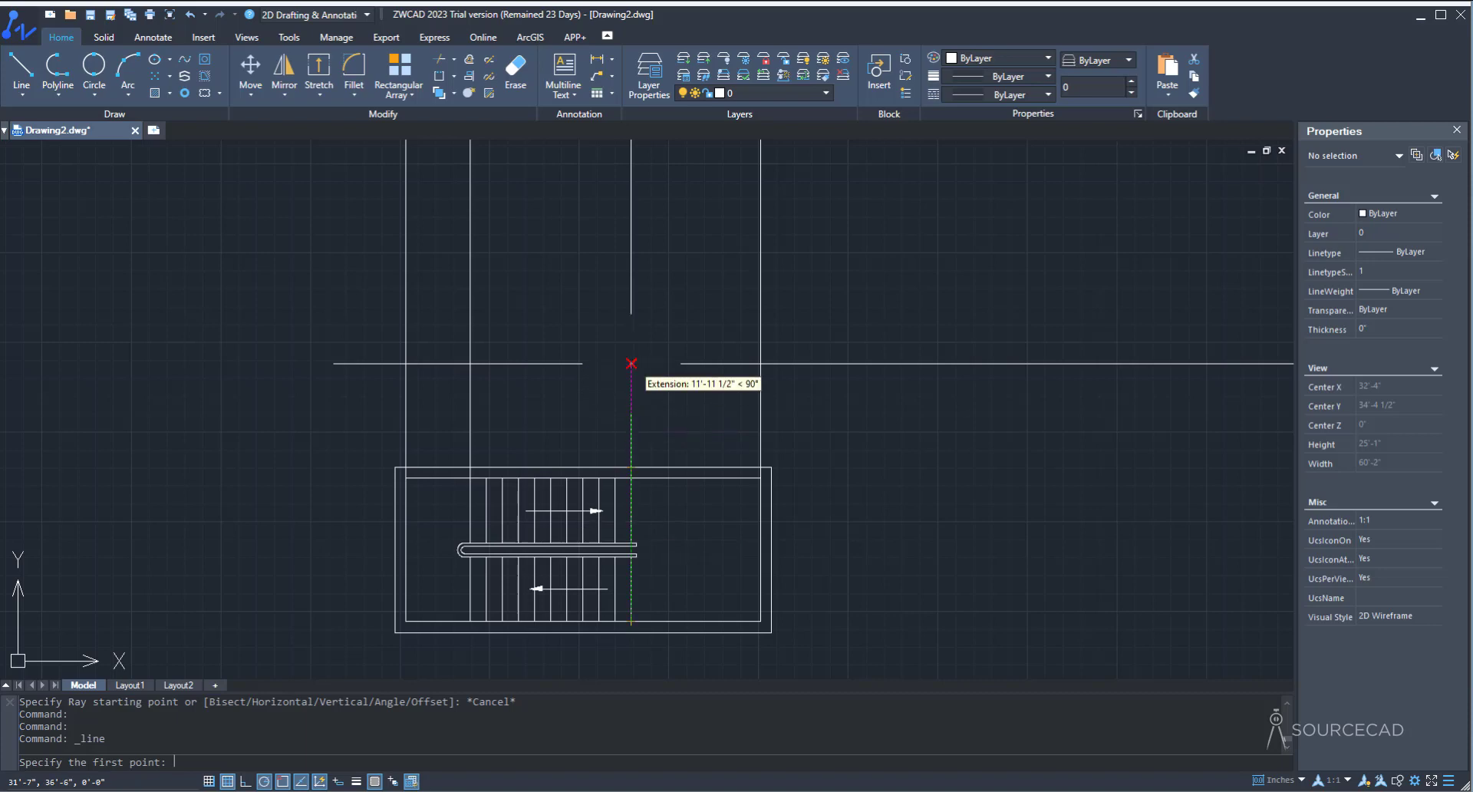
pyautogui.click(631, 363)
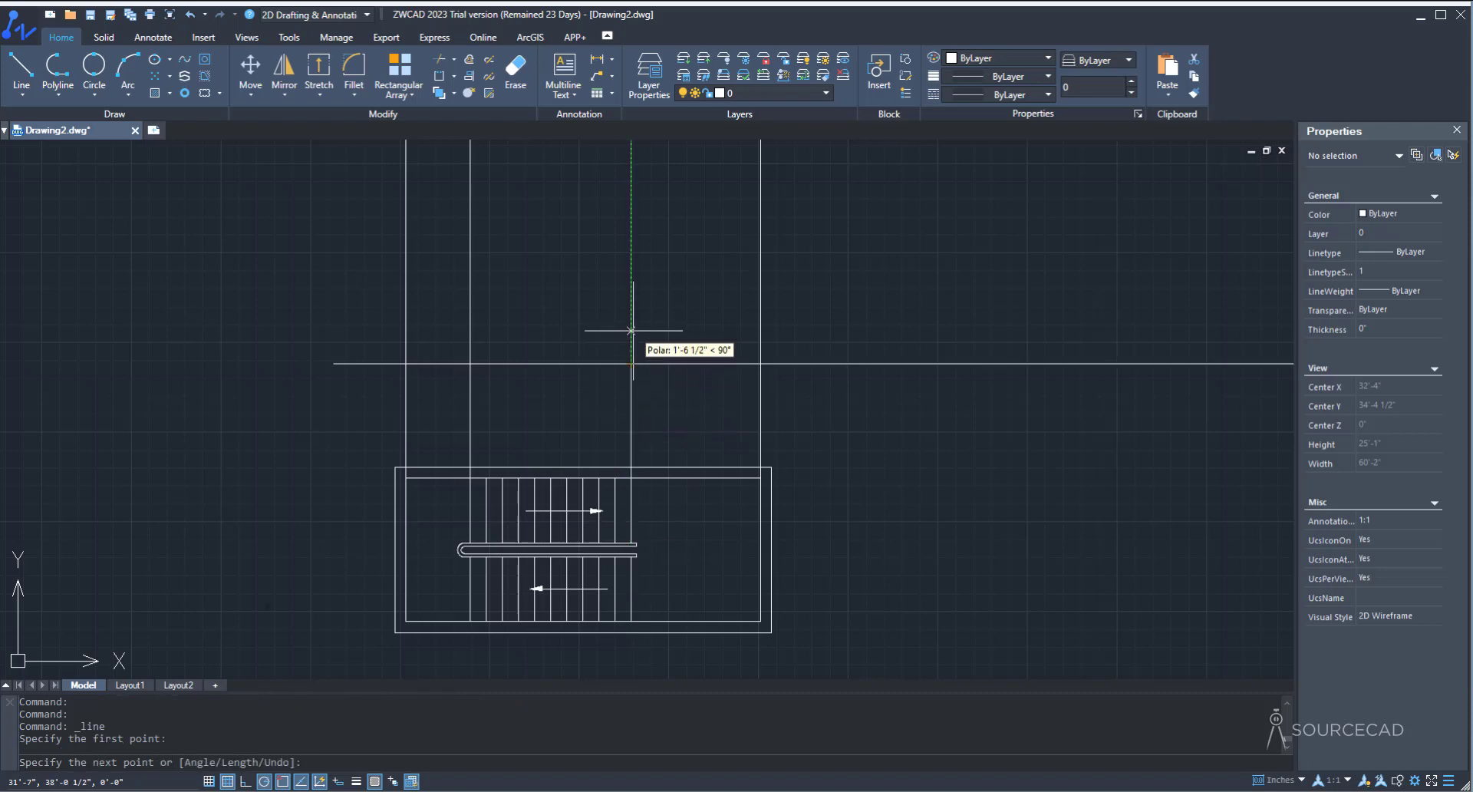
pyautogui.write('6')
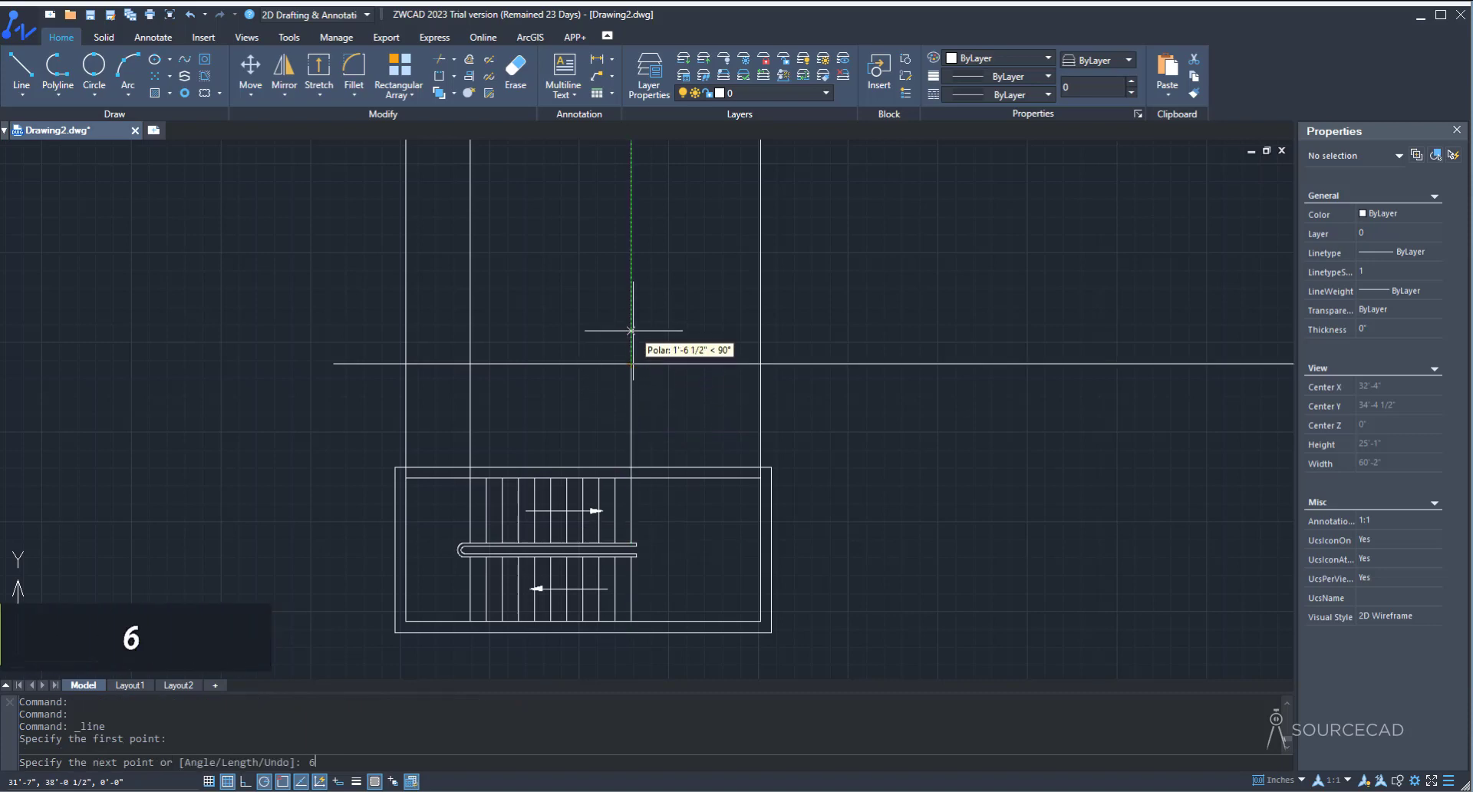
pyautogui.press('Return')
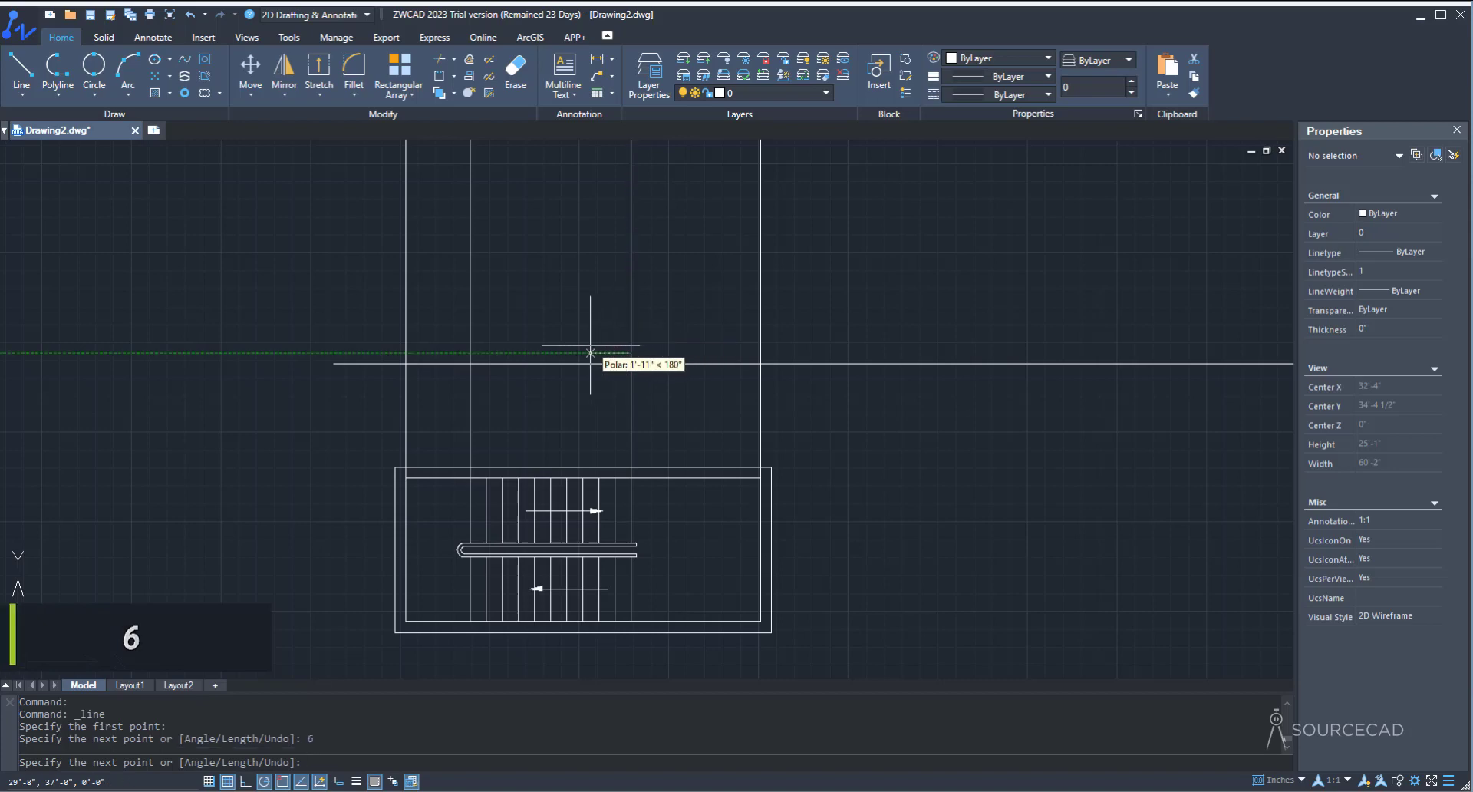
pyautogui.write('9')
pyautogui.press('Return')
pyautogui.press('Return')
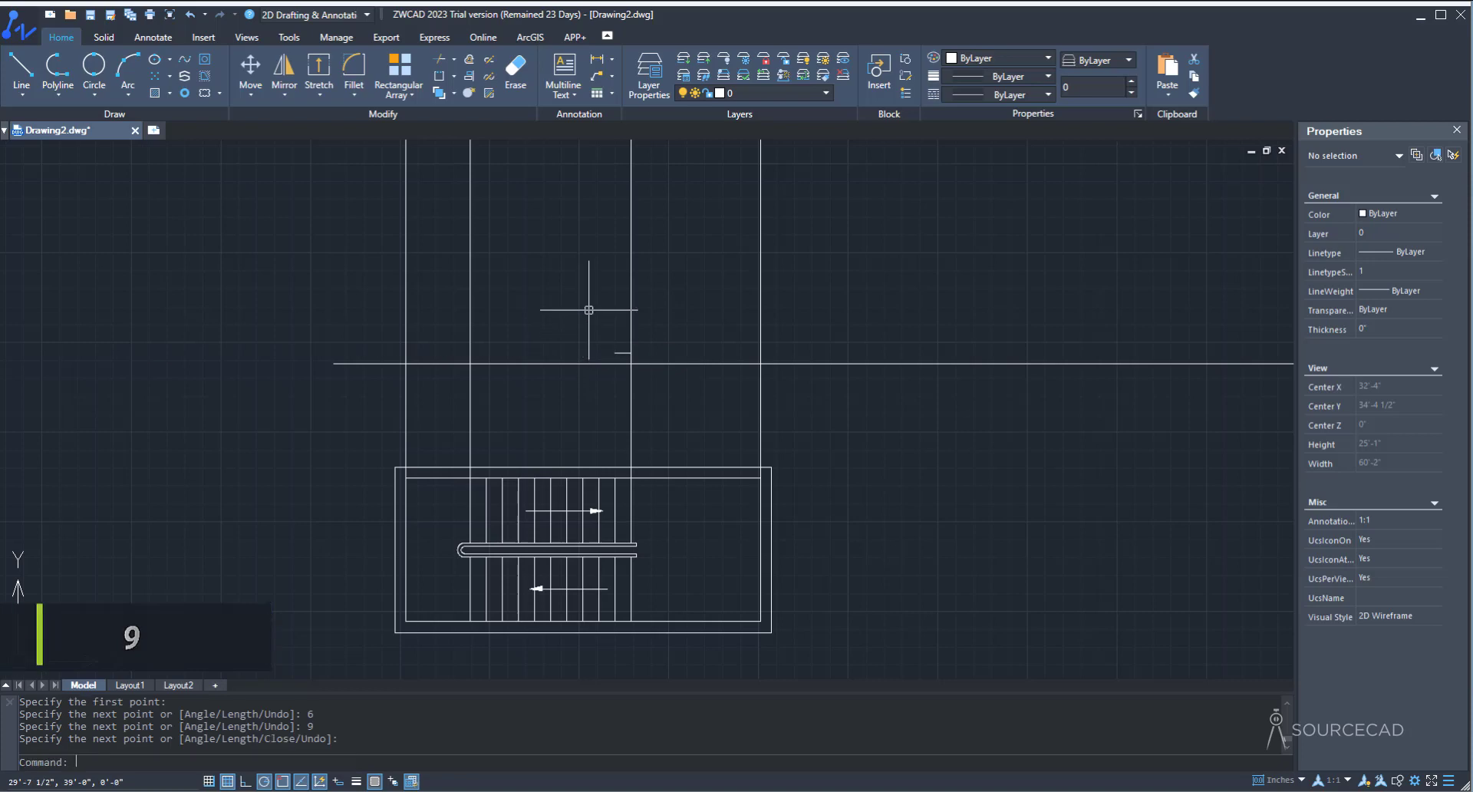
pyautogui.click(631, 287)
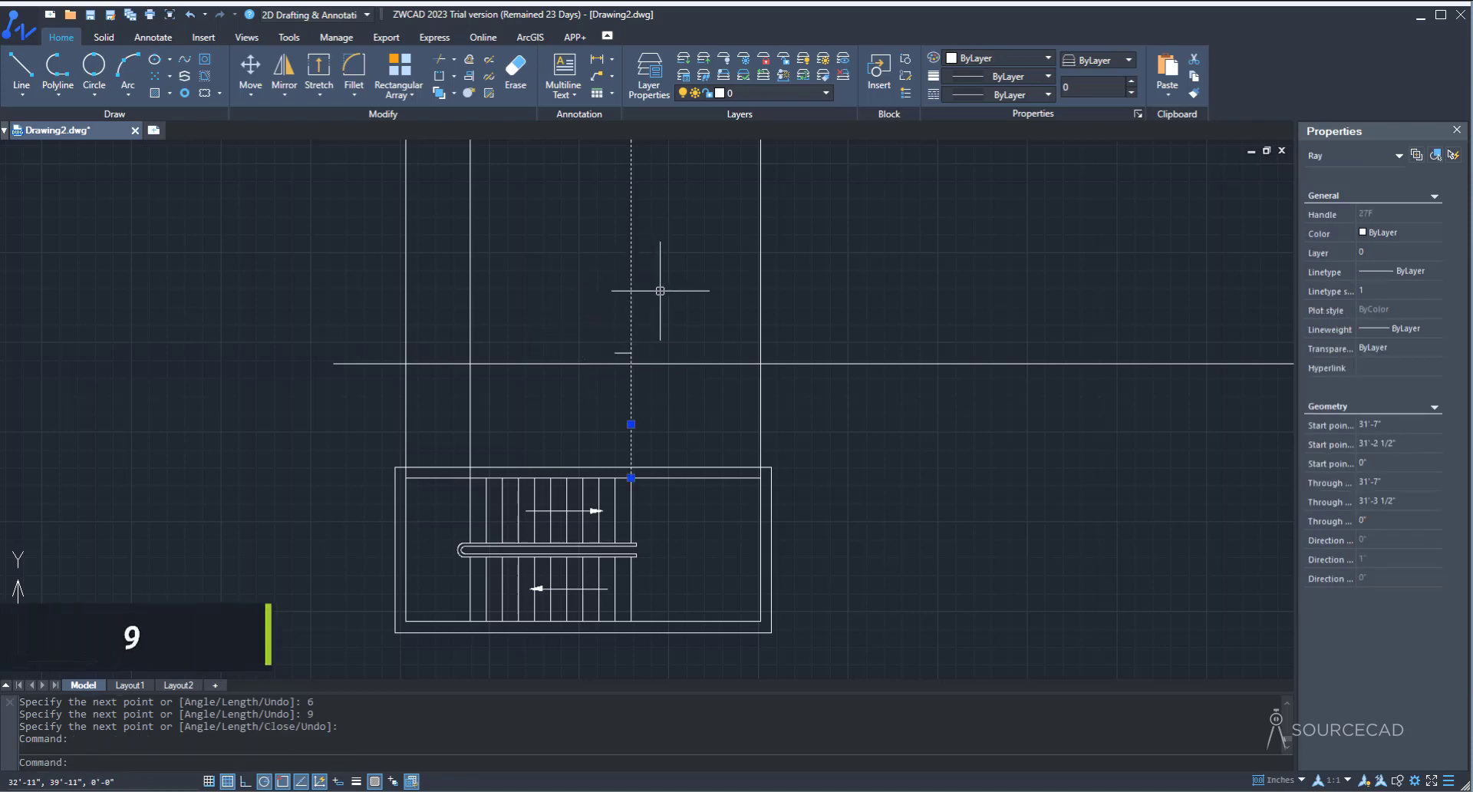
pyautogui.press('Delete')
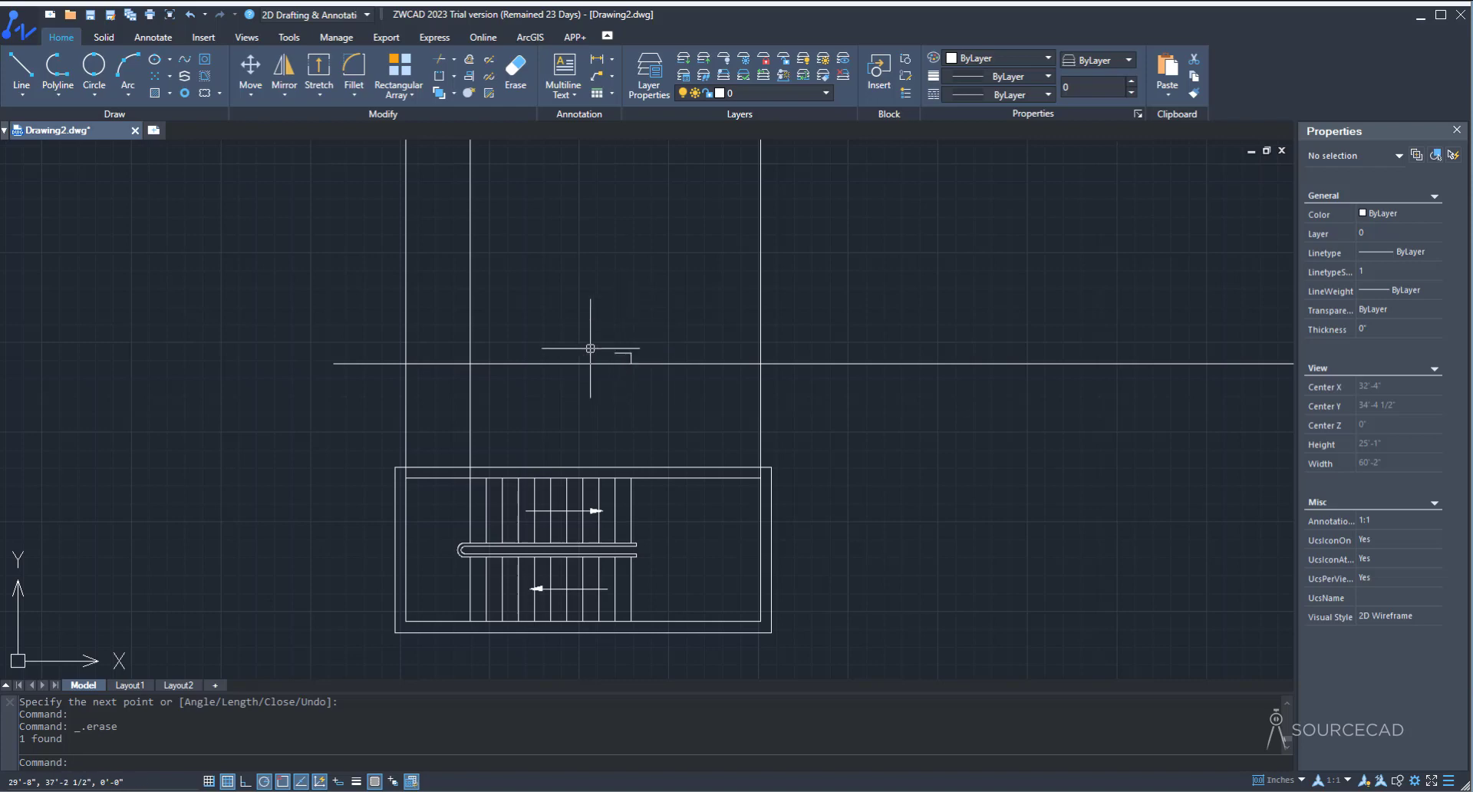
# Step: Copy the riser and tread from the riser's base to the tread's free end, placing two more steps up to the left
pyautogui.scroll(8, 626, 349)
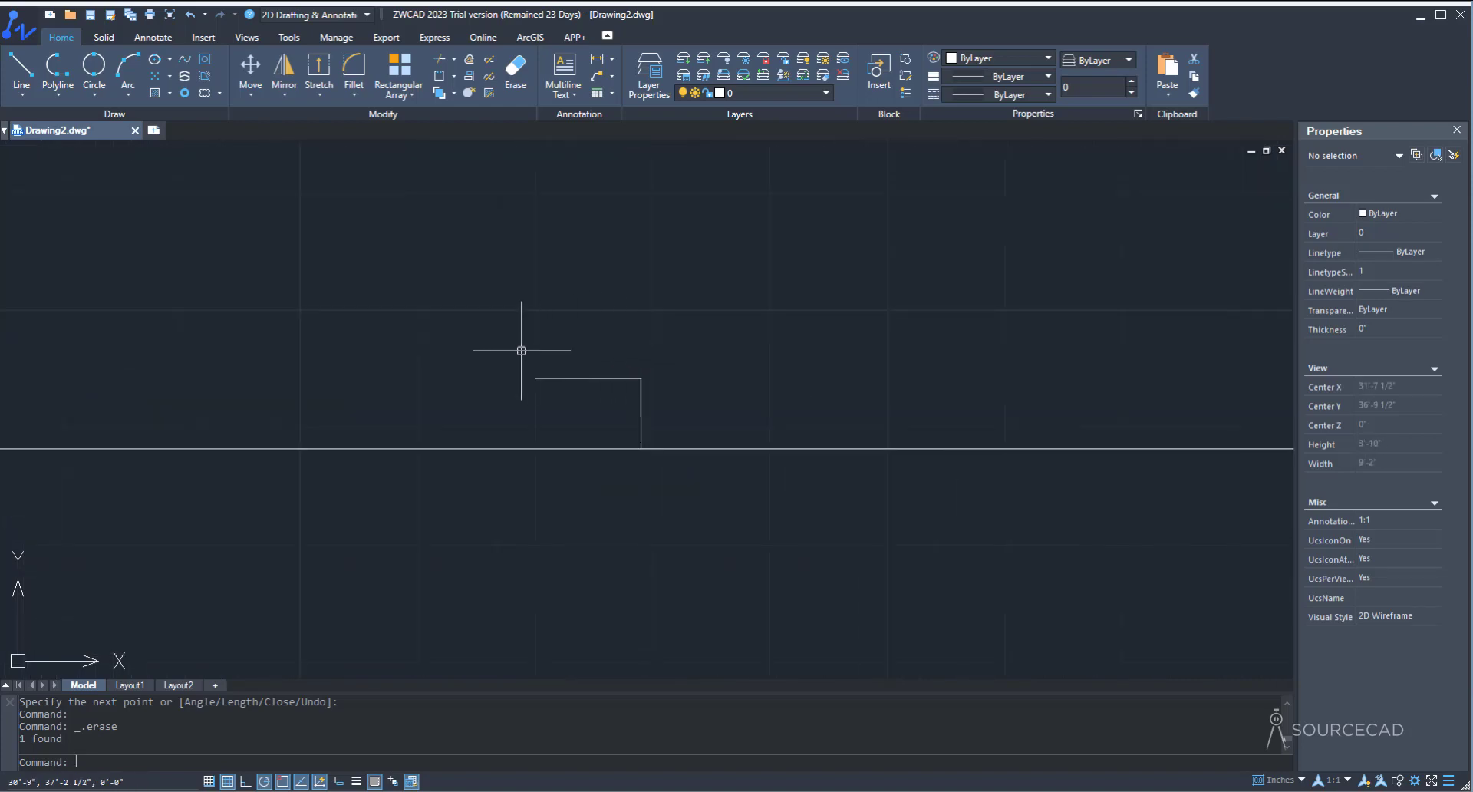
pyautogui.click(286, 95)
pyautogui.click(291, 123)
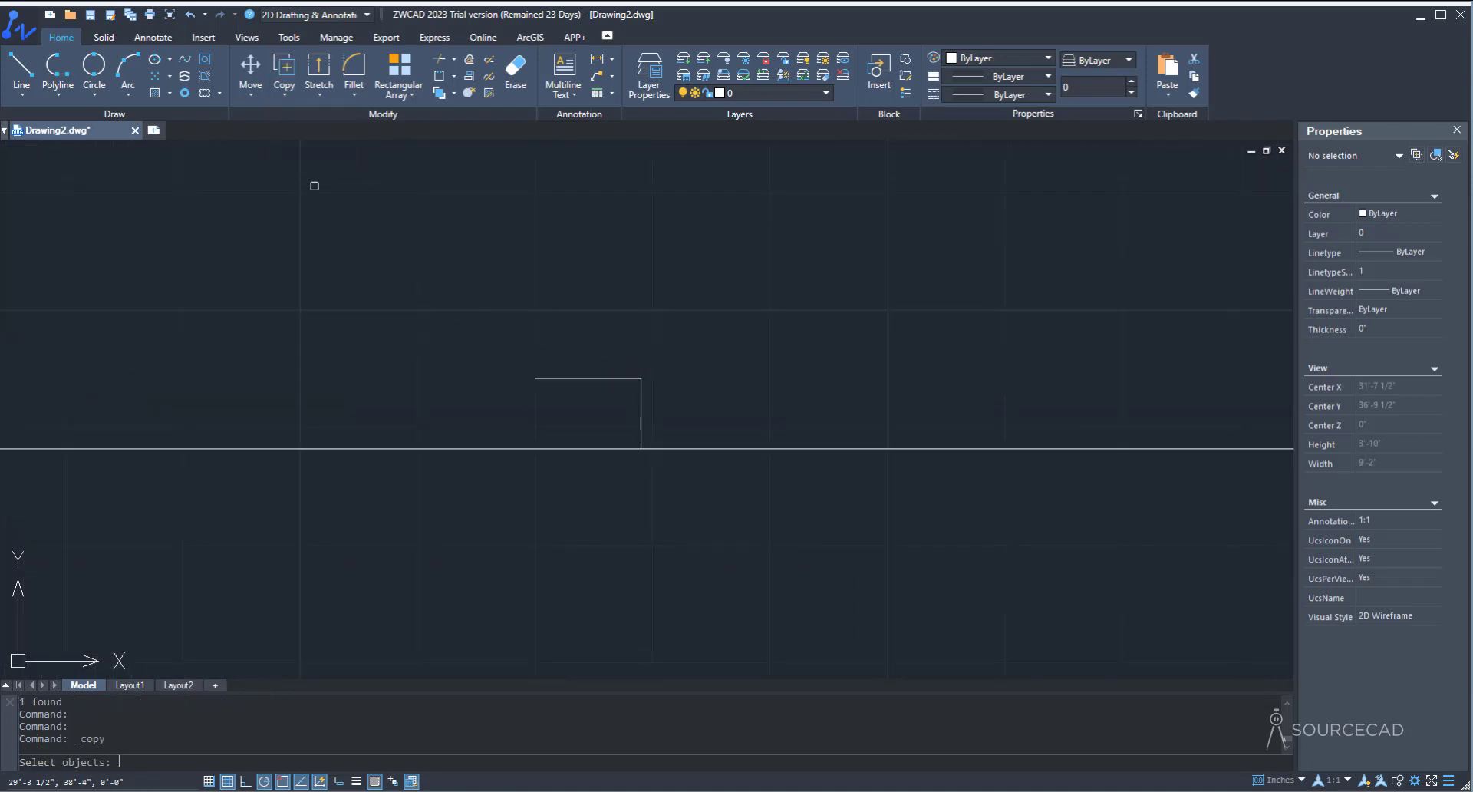
pyautogui.click(495, 343)
pyautogui.click(699, 506)
pyautogui.press('Return')
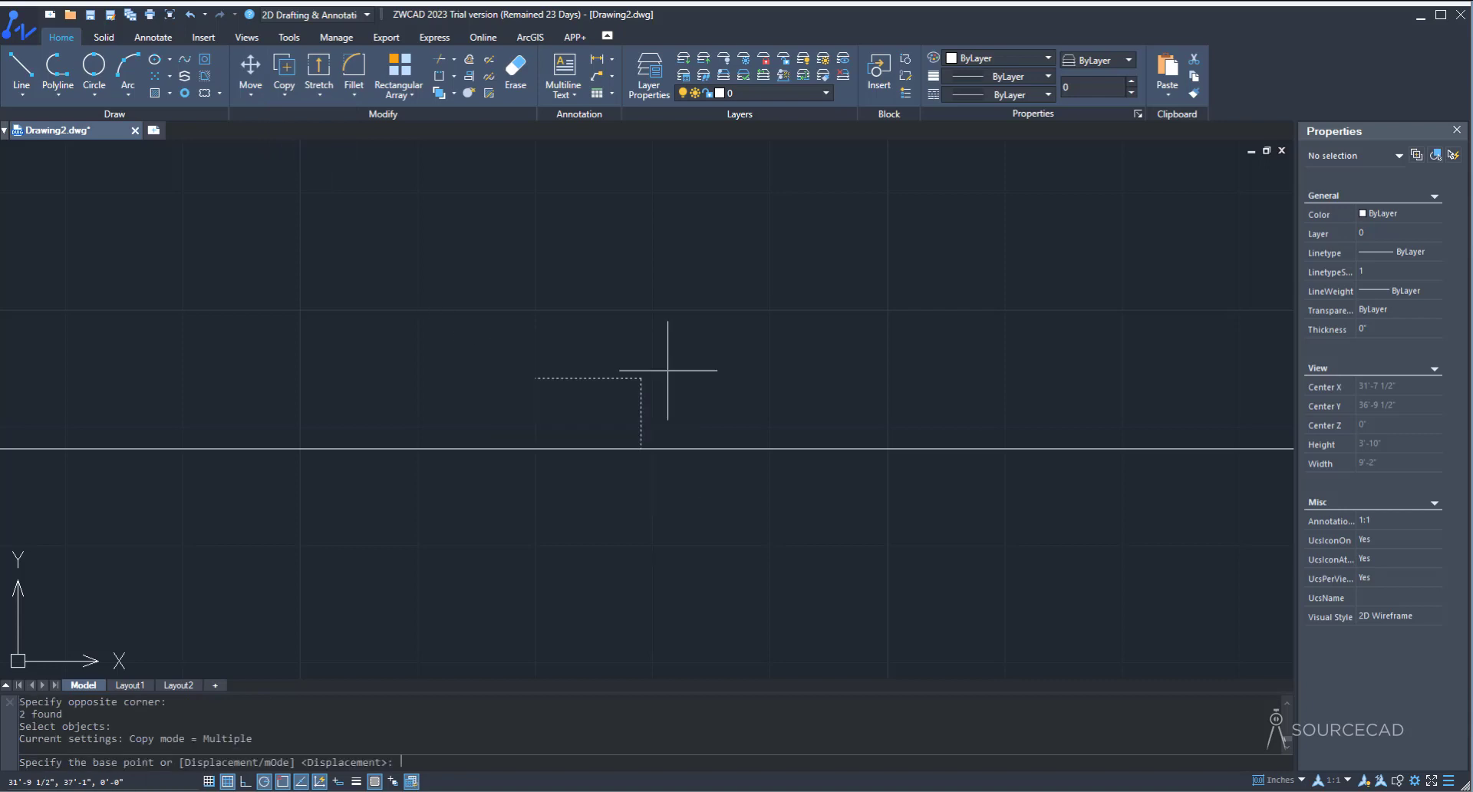
pyautogui.click(641, 448)
pyautogui.click(535, 378)
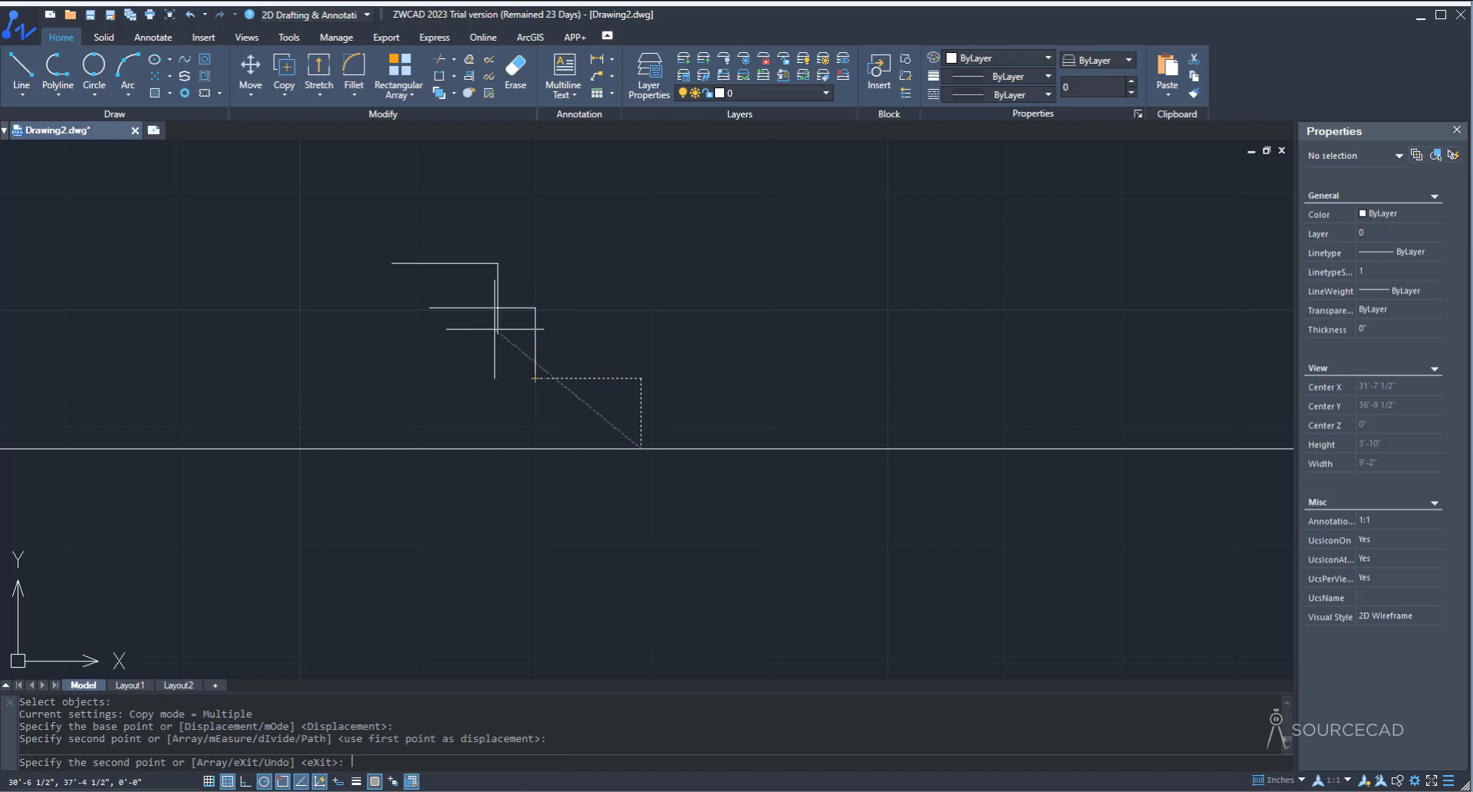
pyautogui.click(429, 308)
# Step: Continue copying the riser and tread up to the left, placing seven more steps until the flight reaches the next vertical ray
pyautogui.scroll(-4, 427, 307)
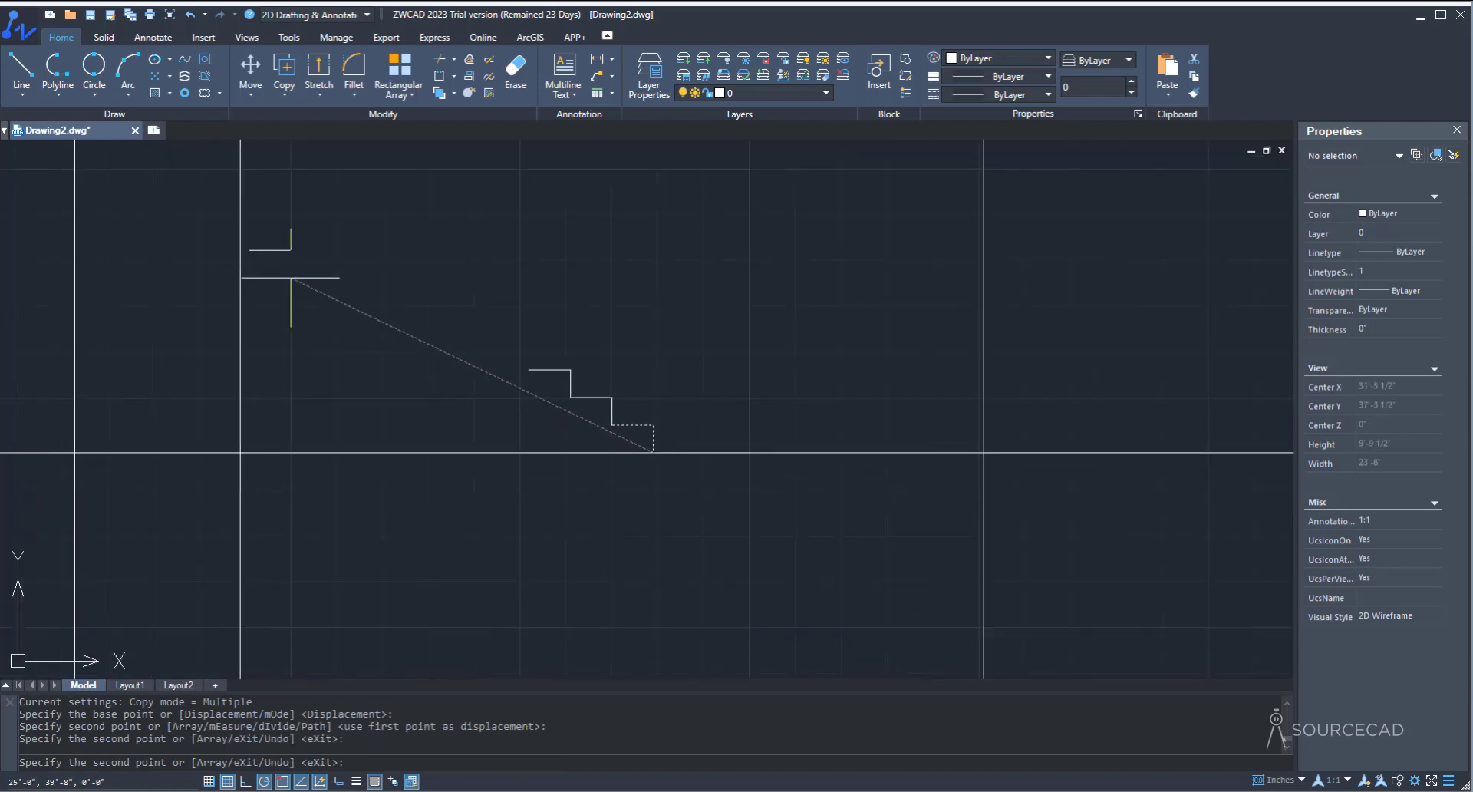
pyautogui.click(530, 370)
pyautogui.click(488, 342)
pyautogui.click(447, 314)
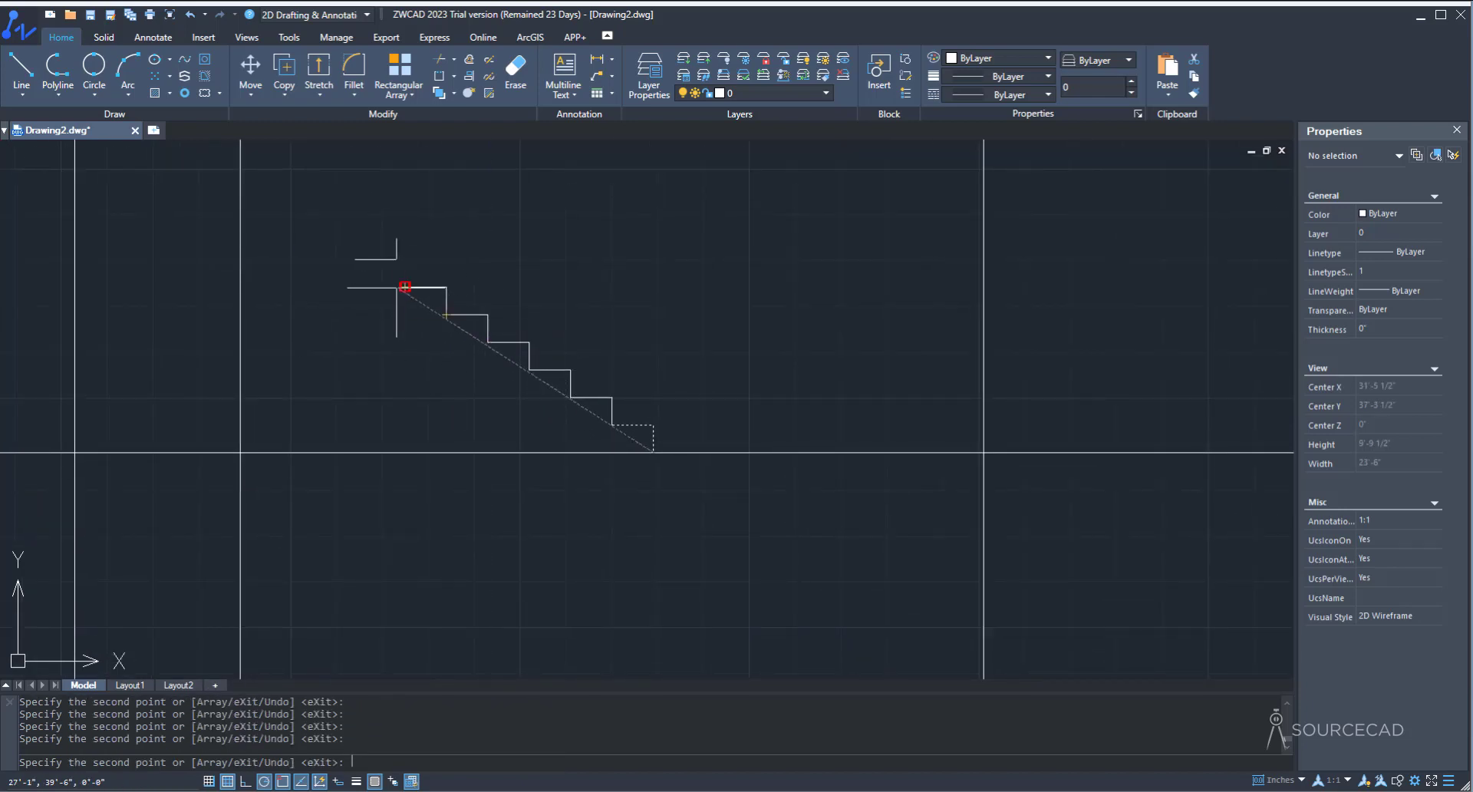
pyautogui.click(405, 287)
pyautogui.click(364, 259)
pyautogui.click(323, 232)
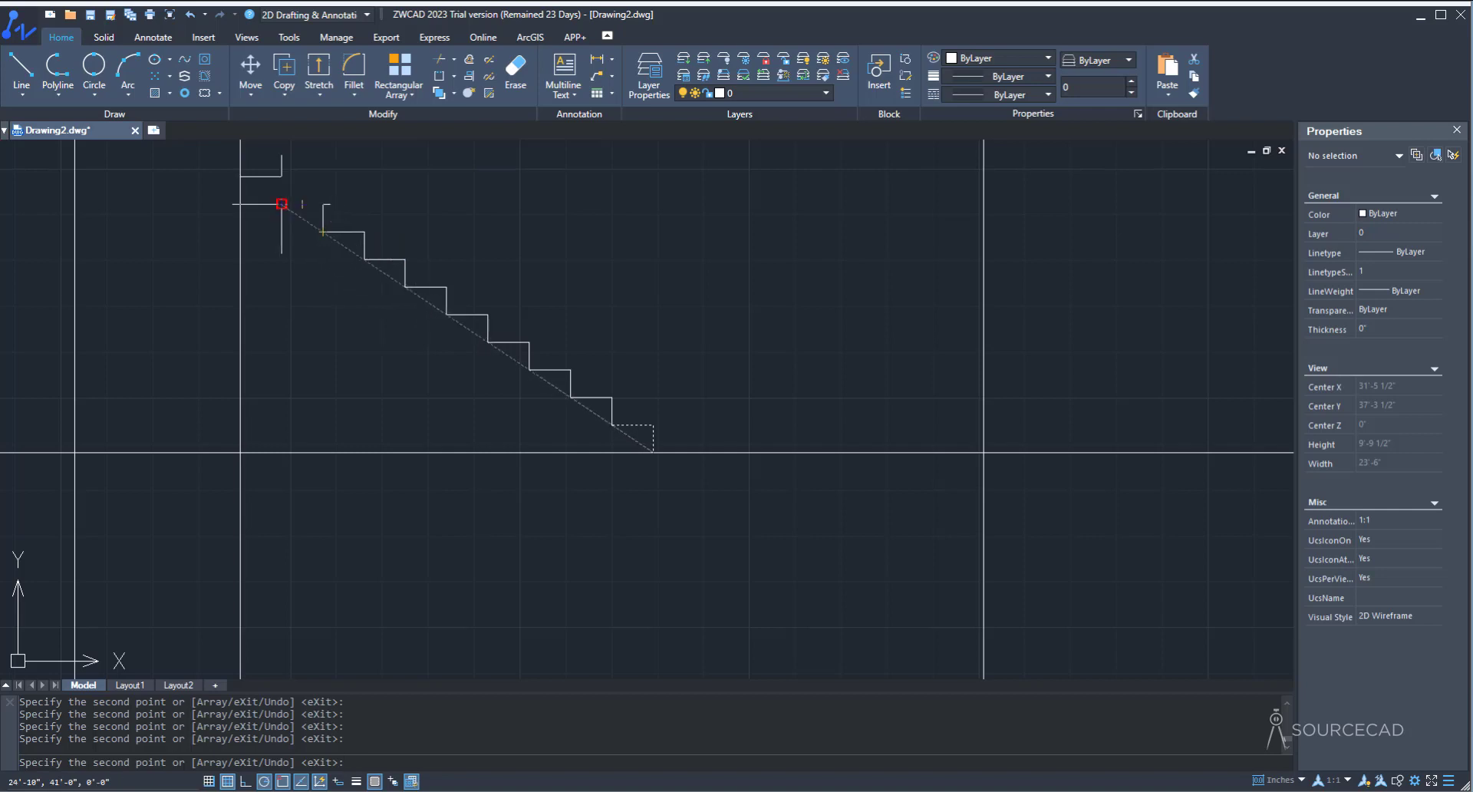
pyautogui.click(282, 204)
pyautogui.moveTo(285, 277); pyautogui.dragTo(297, 366, button='middle')
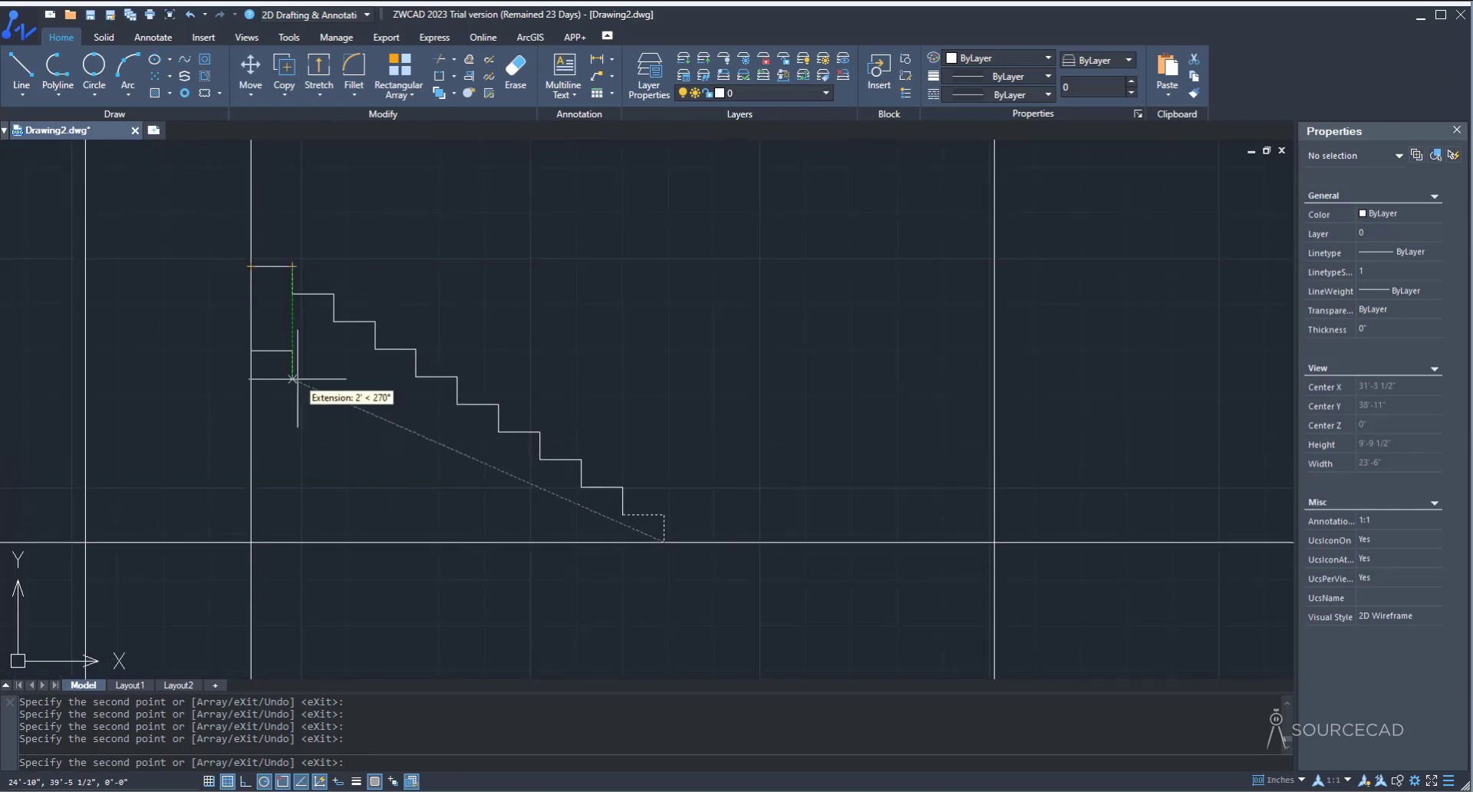
pyautogui.press('Escape')
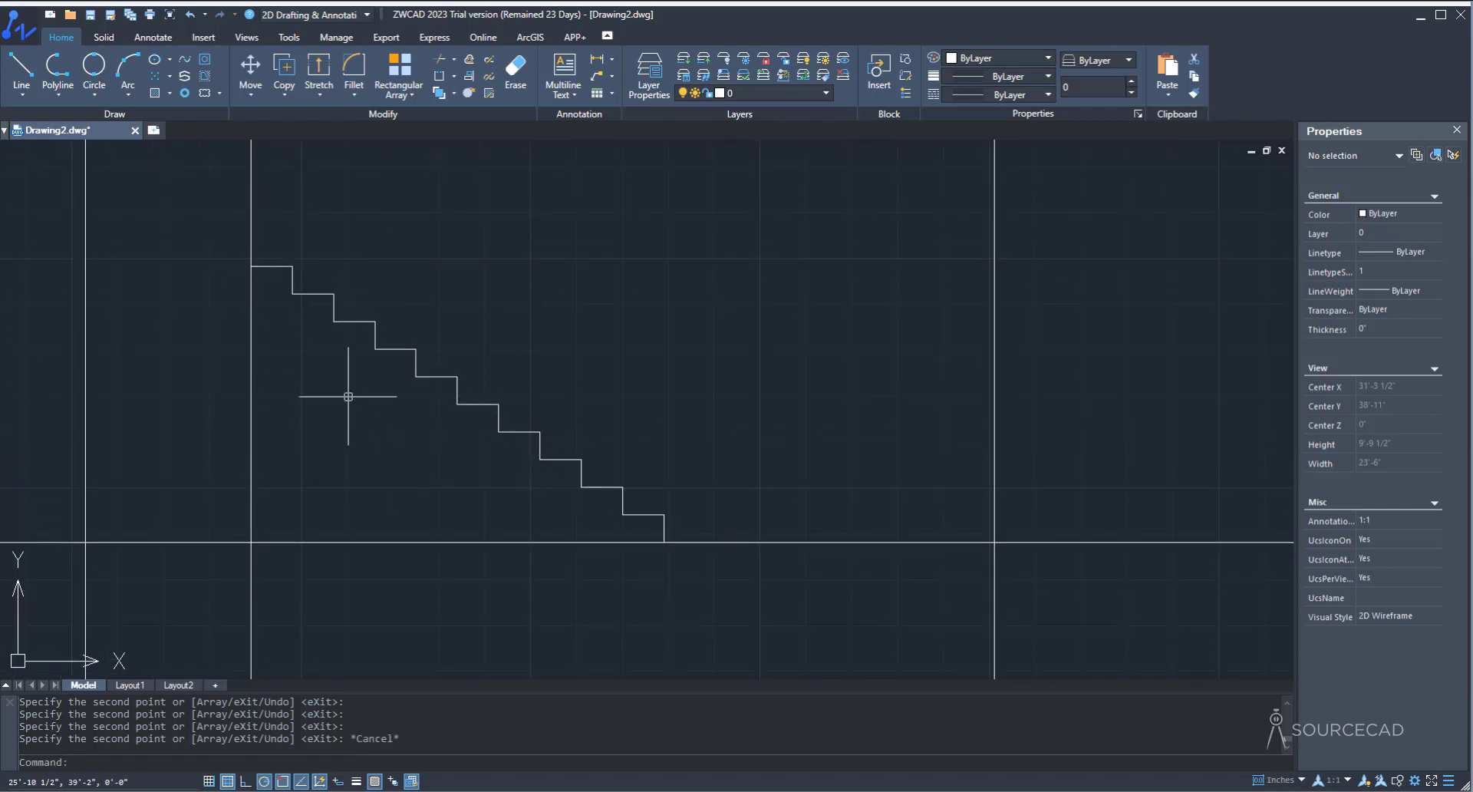
# Step: Draw a horizontal landing line from the free end of the highest tread to the leftmost vertical ray
pyautogui.scroll(-2, 355, 398)
pyautogui.moveTo(355, 399); pyautogui.dragTo(412, 484, button='middle')
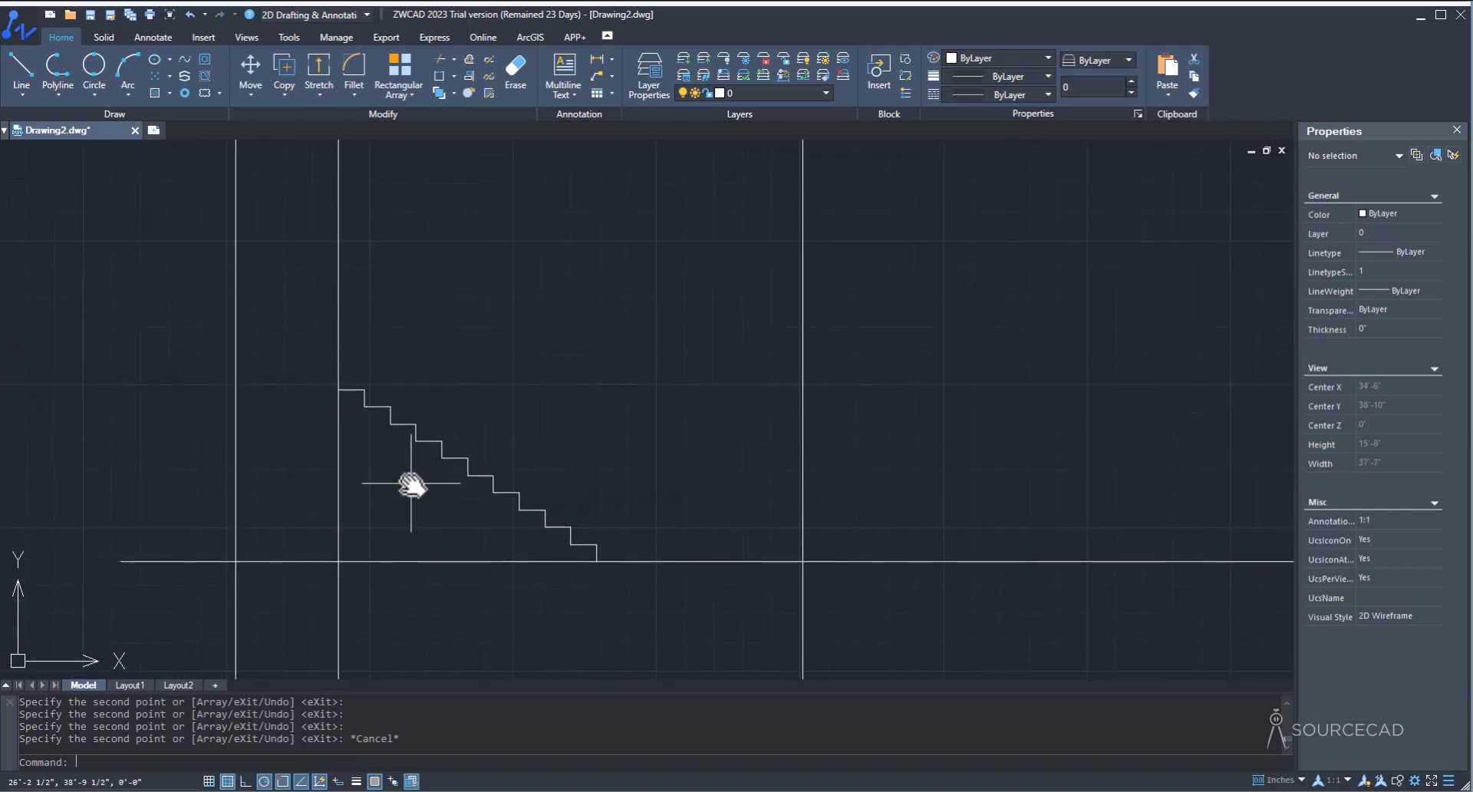
pyautogui.click(20, 76)
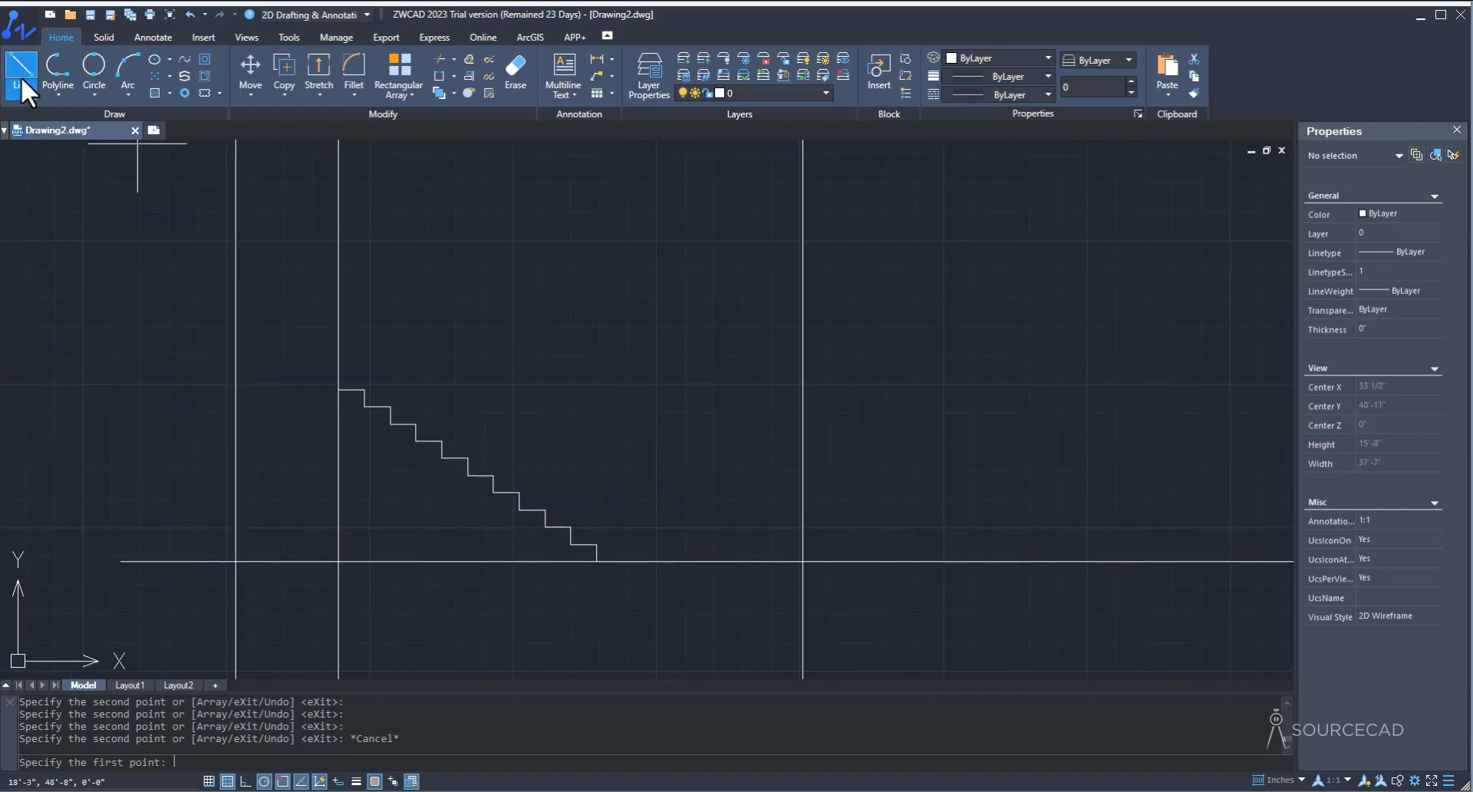
pyautogui.click(338, 389)
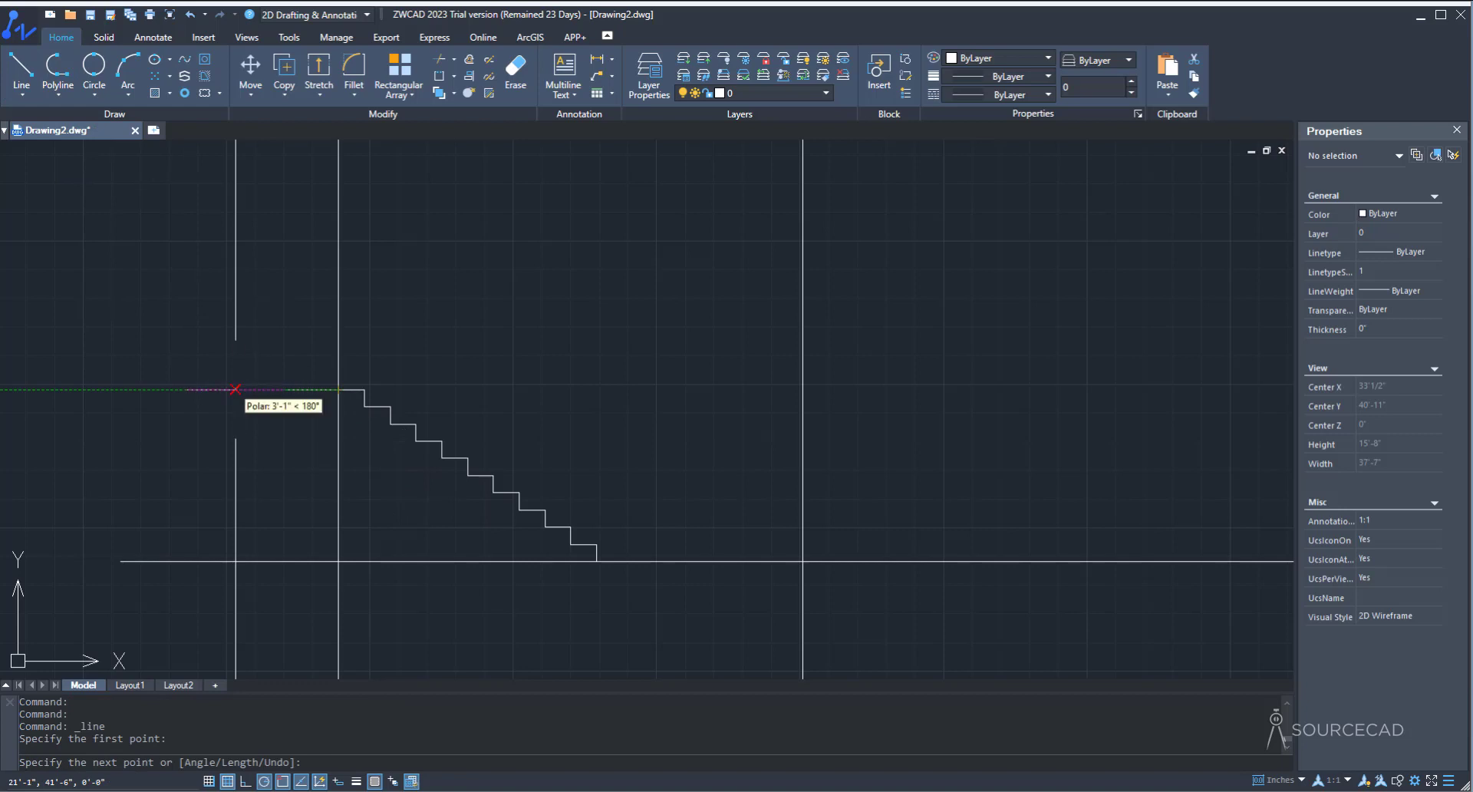
pyautogui.click(236, 389)
pyautogui.press('Return')
# Step: Join all the riser and tread lines of the flight into a single polyline
pyautogui.click(317, 369)
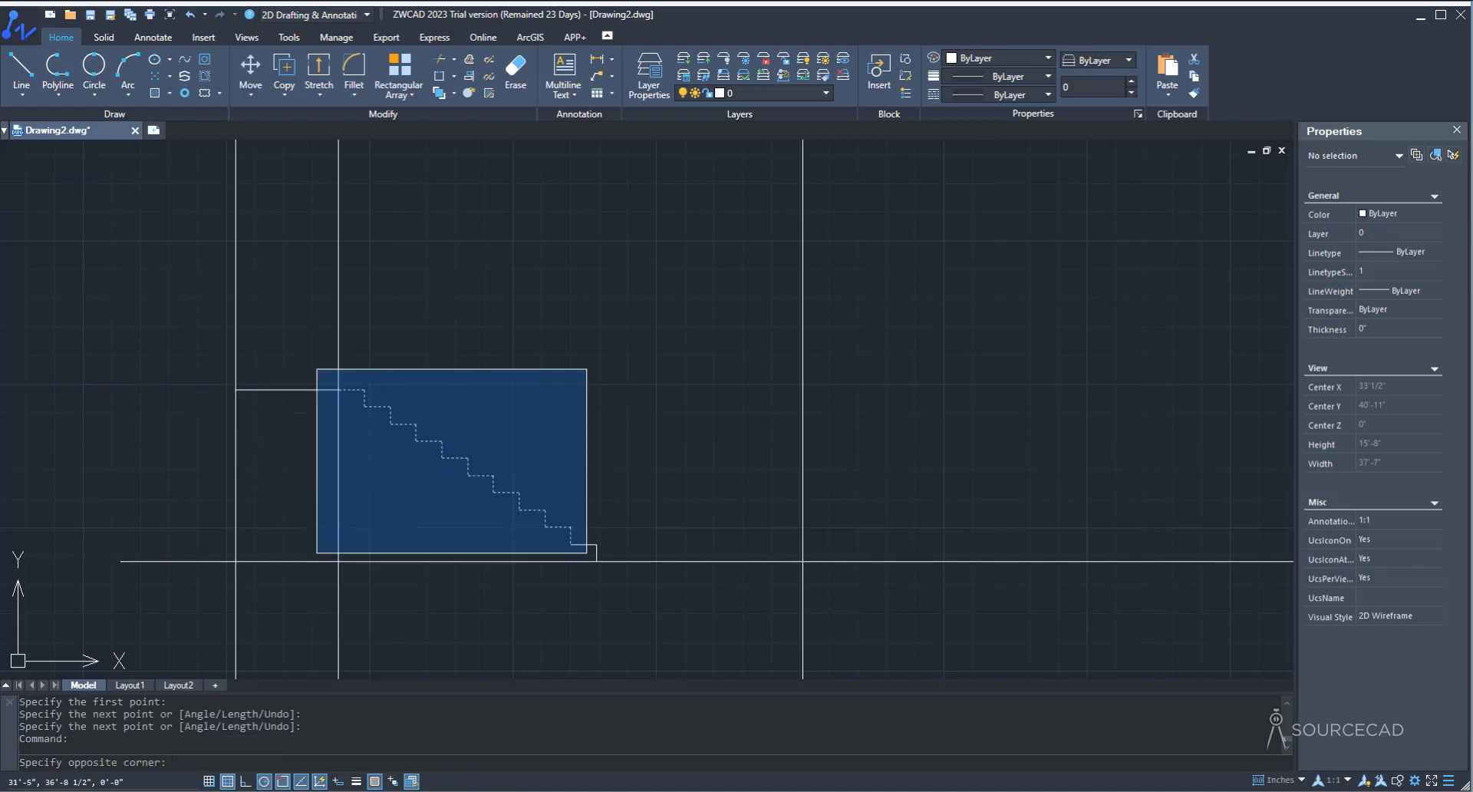
pyautogui.click(643, 596)
pyautogui.write('J')
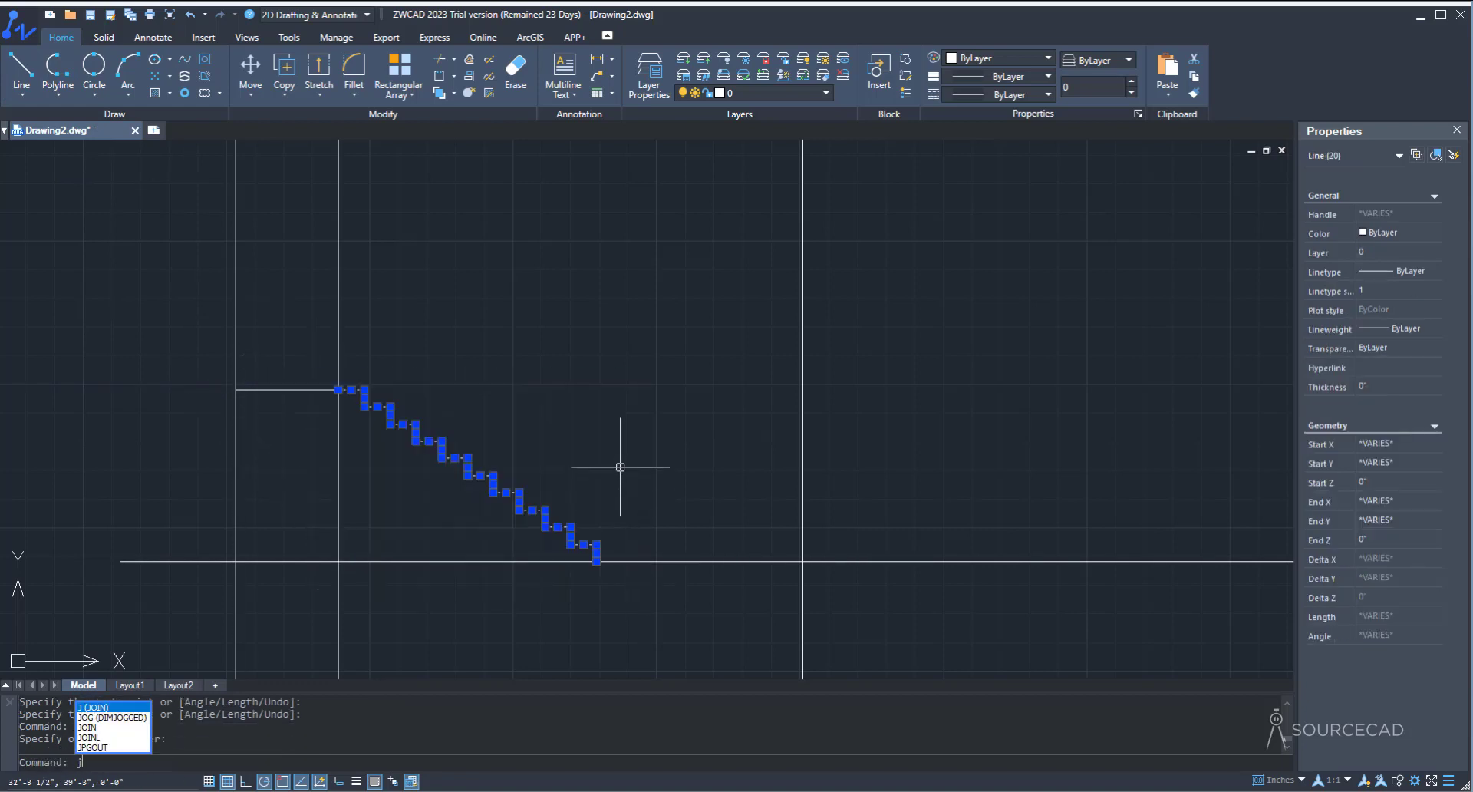
pyautogui.press('Return')
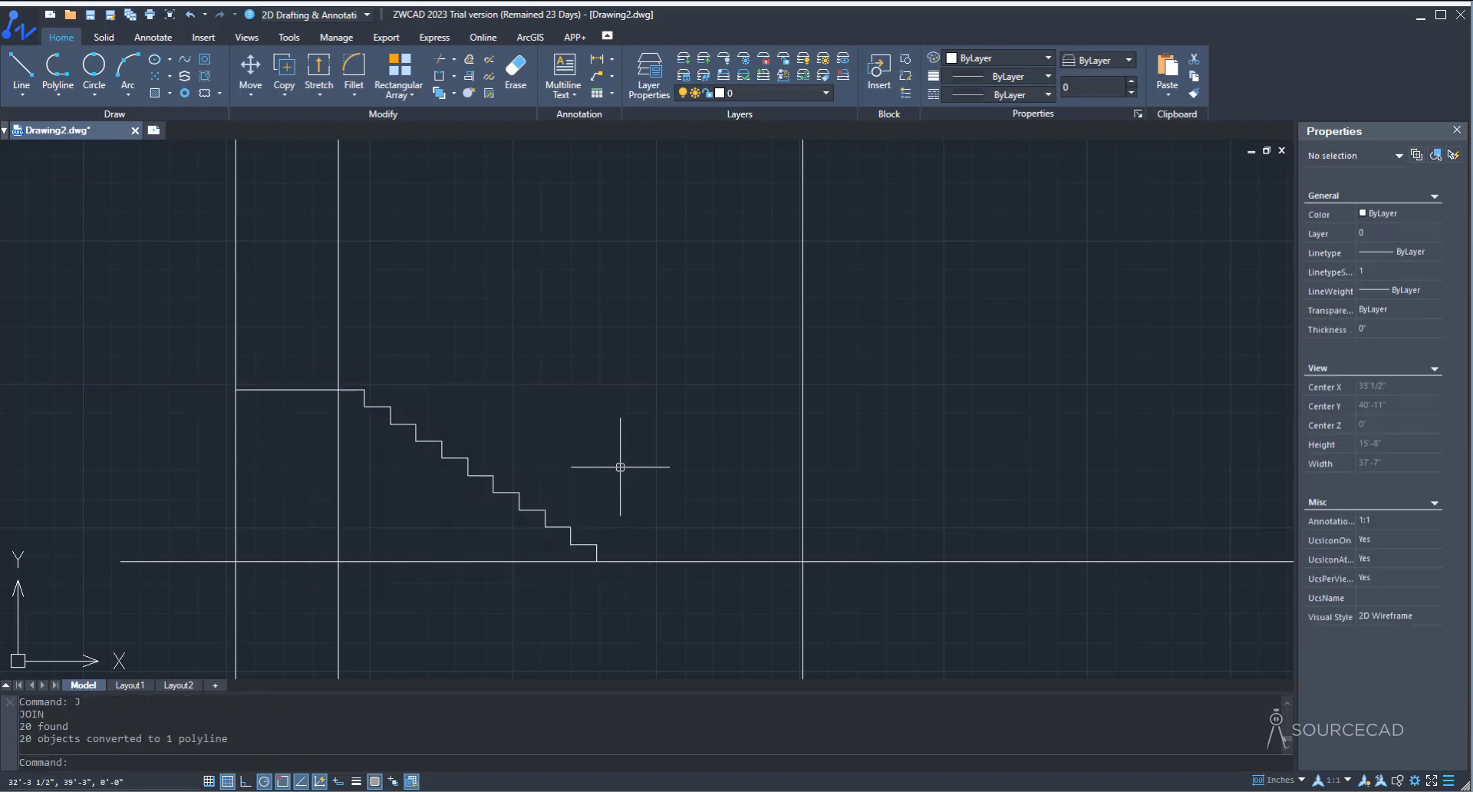
# Step: Mirror the flight polyline upward about the line of its highest tread, keeping the source object
pyautogui.click(289, 94)
pyautogui.click(305, 149)
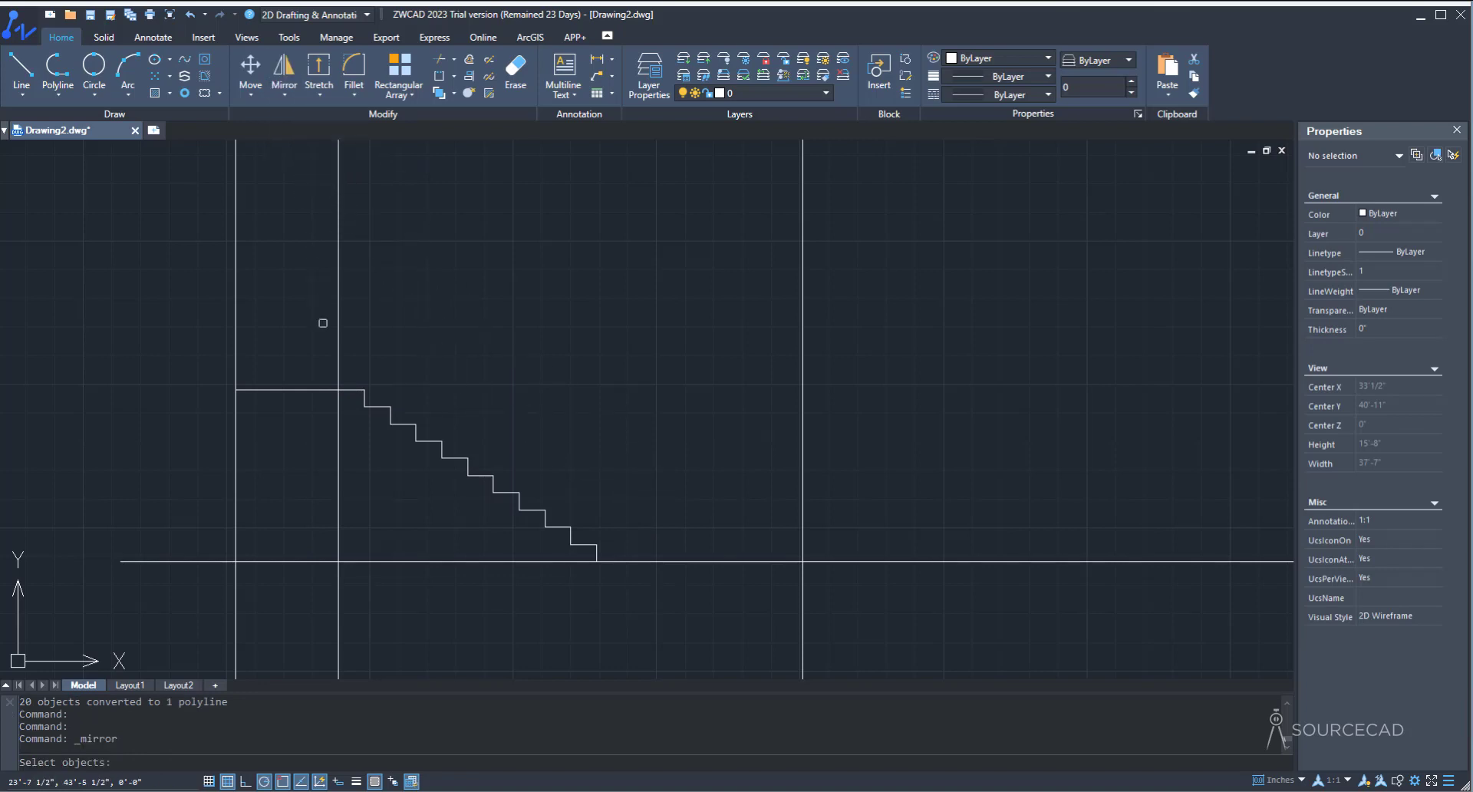
pyautogui.click(357, 388)
pyautogui.press('Return')
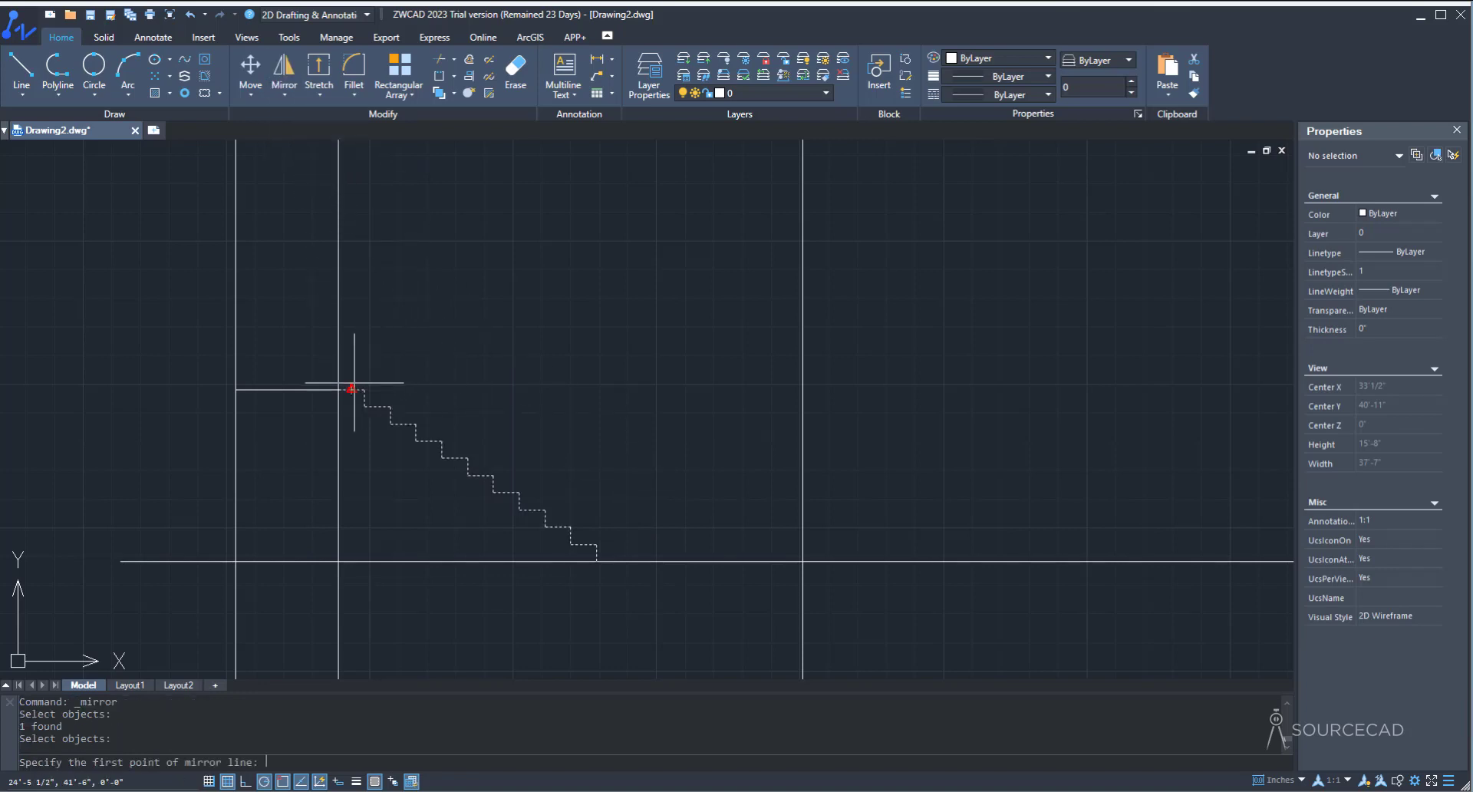
pyautogui.click(338, 389)
pyautogui.click(364, 389)
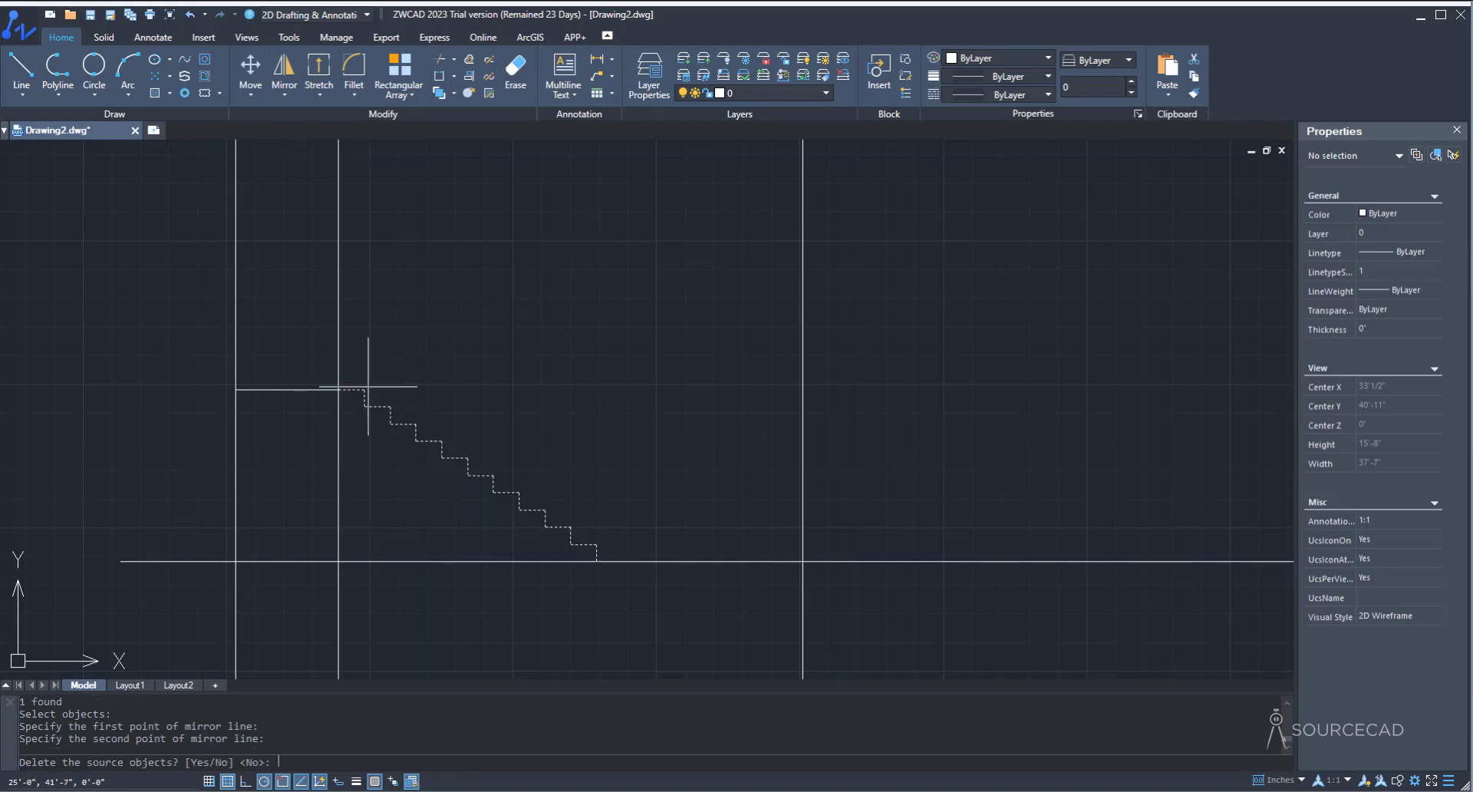
pyautogui.press('Return')
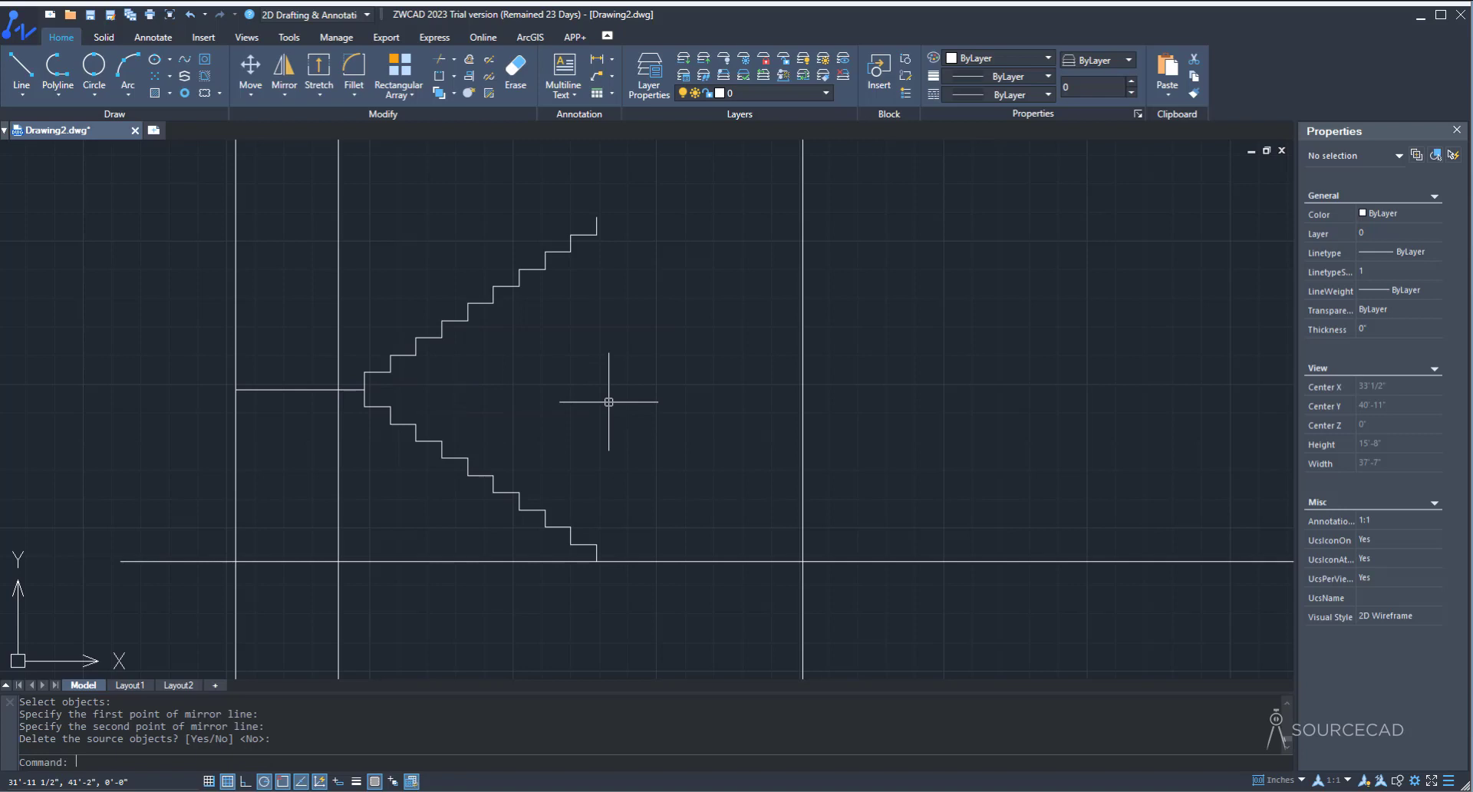
# Step: Draw a horizontal line from the top end of the upper flight to the rightmost vertical ray
pyautogui.click(23, 64)
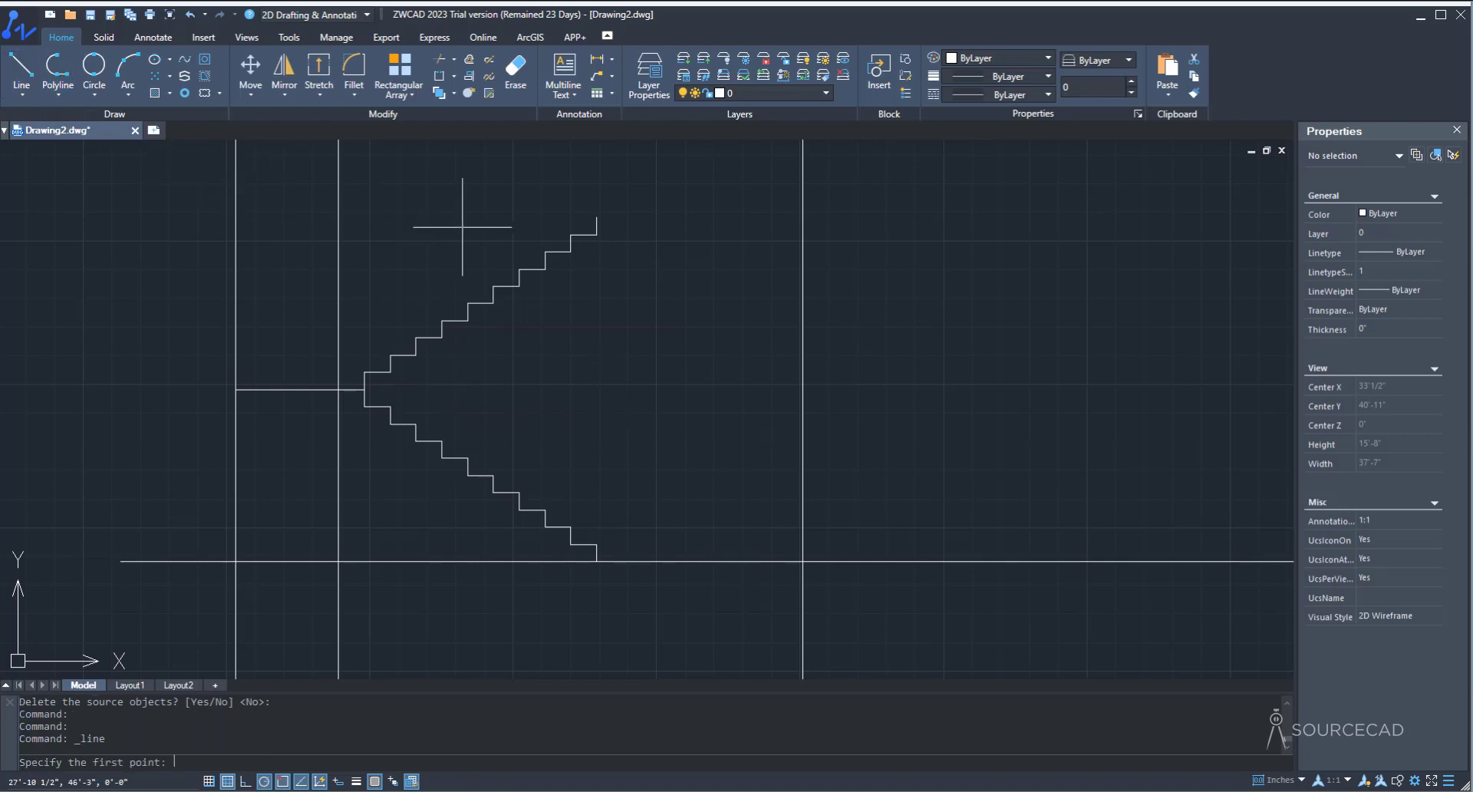
pyautogui.click(597, 218)
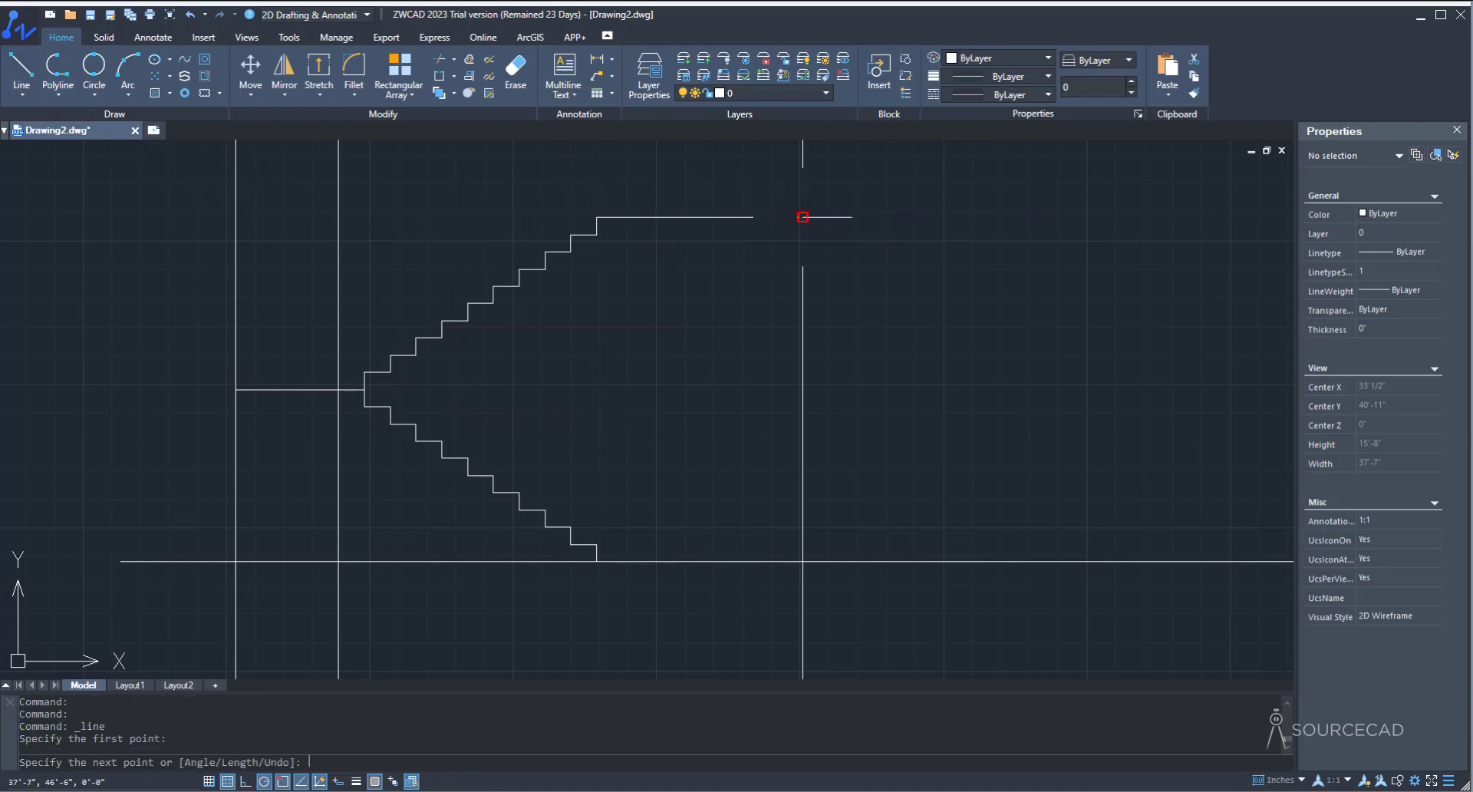
pyautogui.click(803, 217)
pyautogui.press('Return')
# Step: Erase the vertical ray crossing the landing line beside the start of the two flights
pyautogui.scroll(-2, 873, 296)
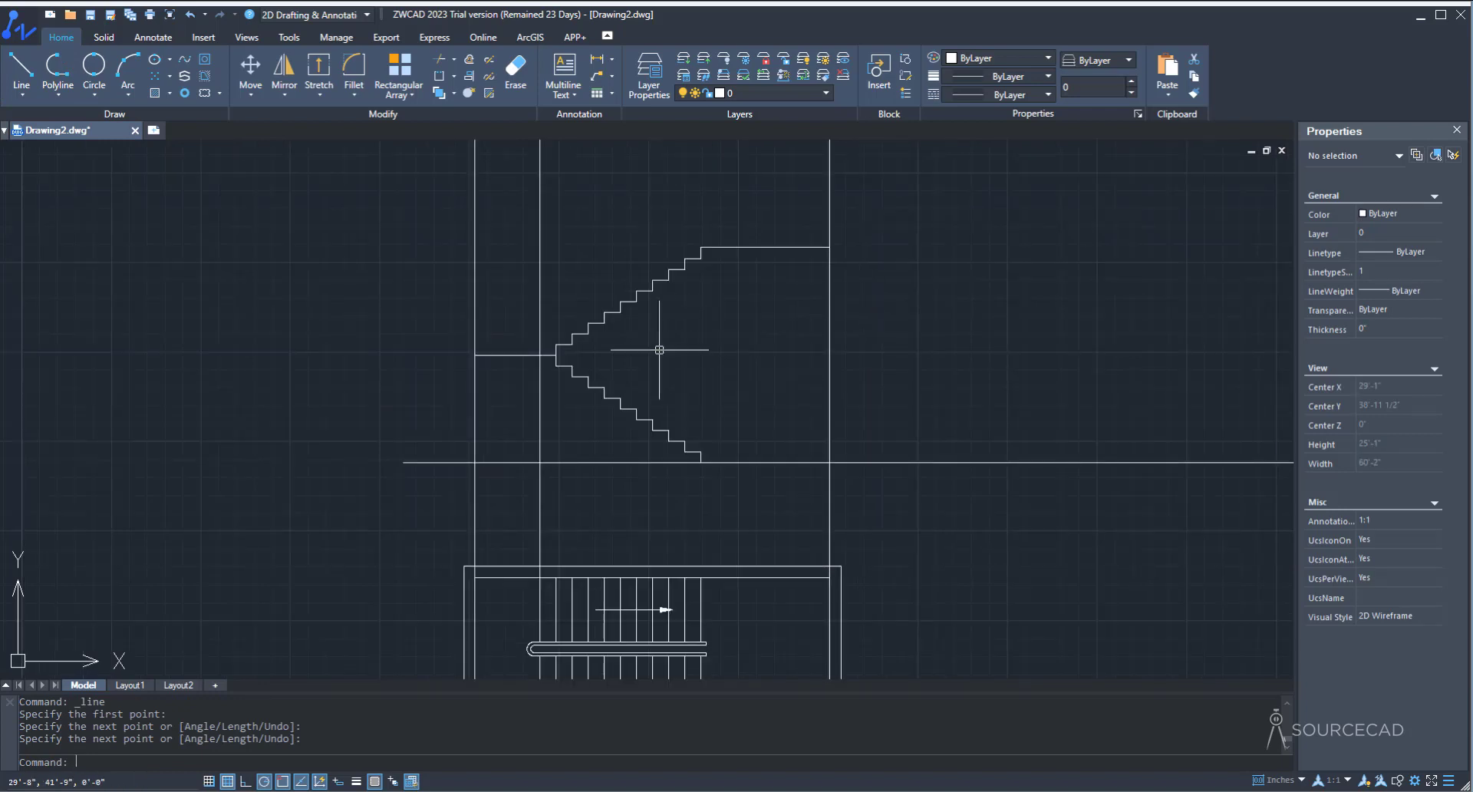
pyautogui.click(540, 281)
pyautogui.press('Delete')
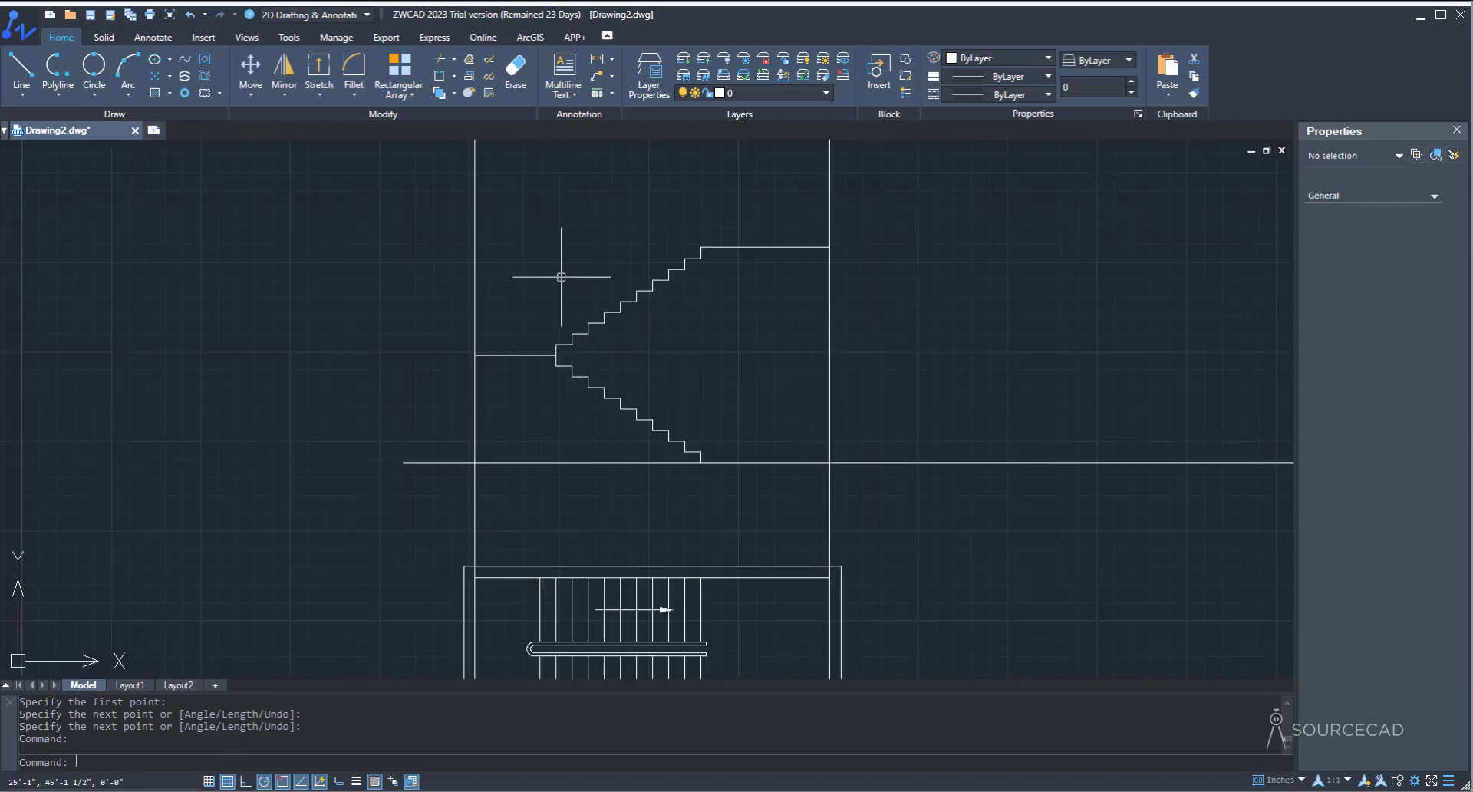
# Step: Draw a sloping line along the lower flight's inner step corners, from the lowest step to the corner below the landing
pyautogui.moveTo(689, 386); pyautogui.dragTo(531, 465, button='middle')
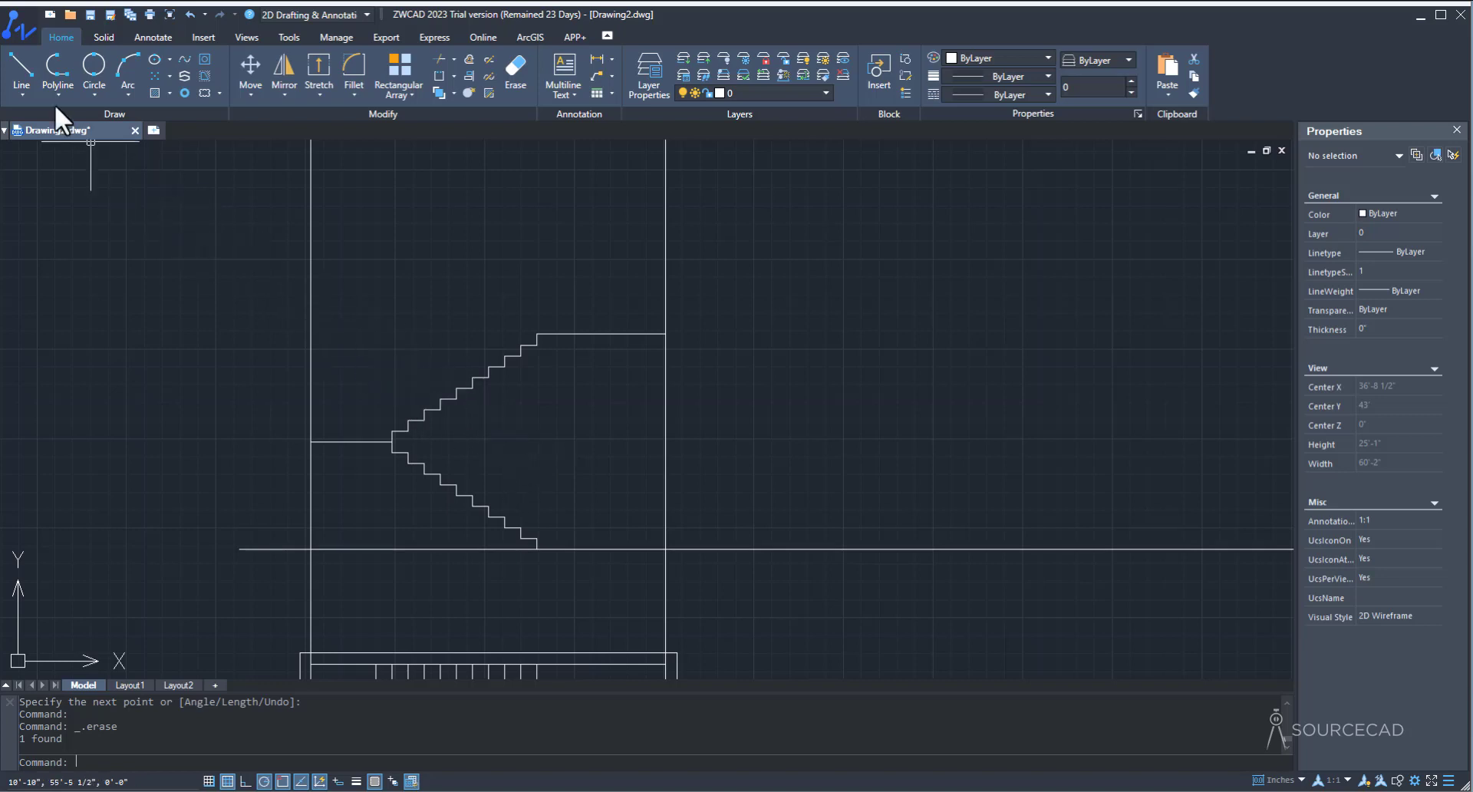
pyautogui.click(27, 63)
pyautogui.scroll(4, 528, 572)
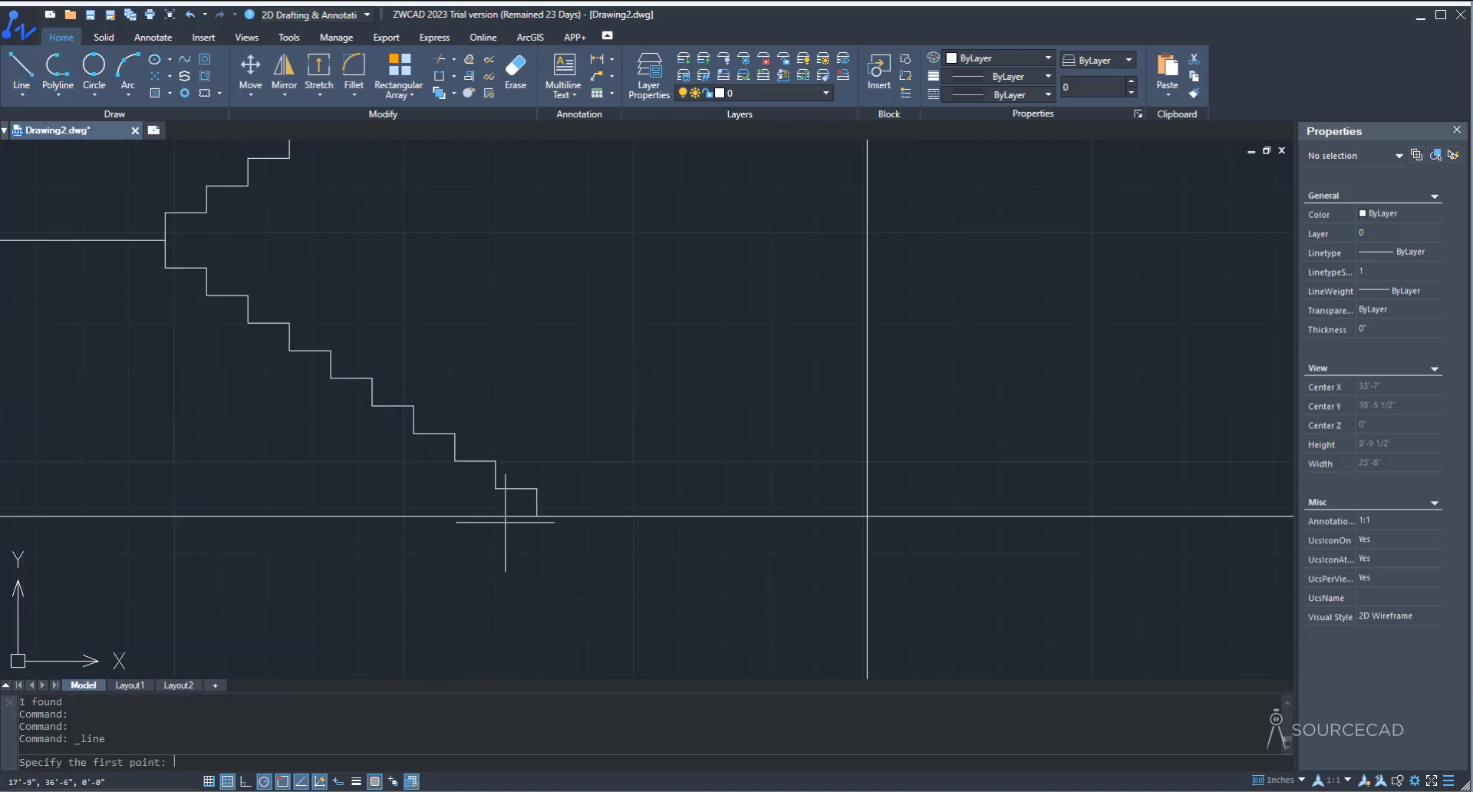
pyautogui.click(496, 488)
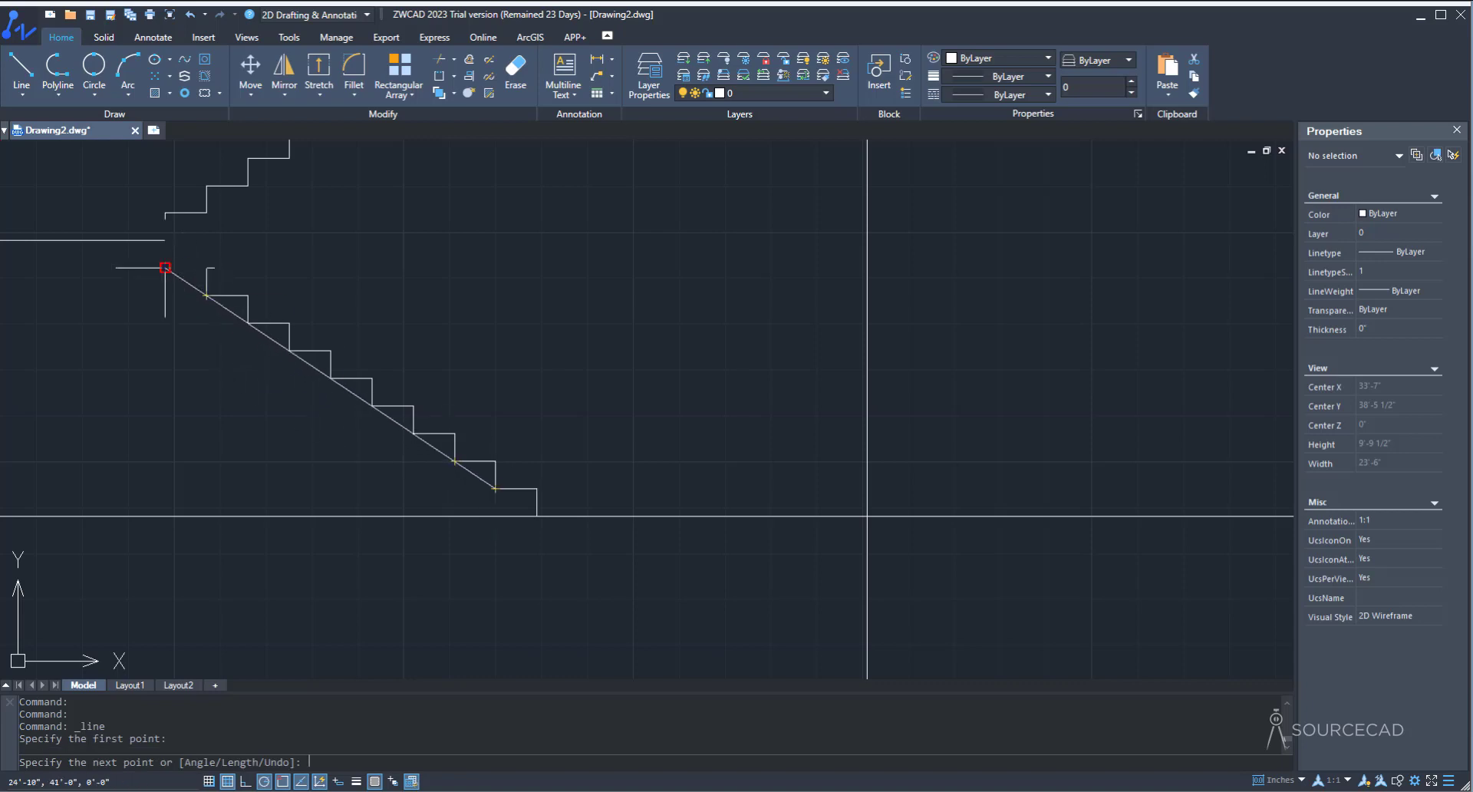
pyautogui.click(165, 268)
pyautogui.press('Return')
# Step: Draw a sloping line along the upper flight's inner step corners, from its first tread's end to the base of the top riser
pyautogui.moveTo(436, 347); pyautogui.dragTo(449, 567, button='middle')
pyautogui.press('Return')
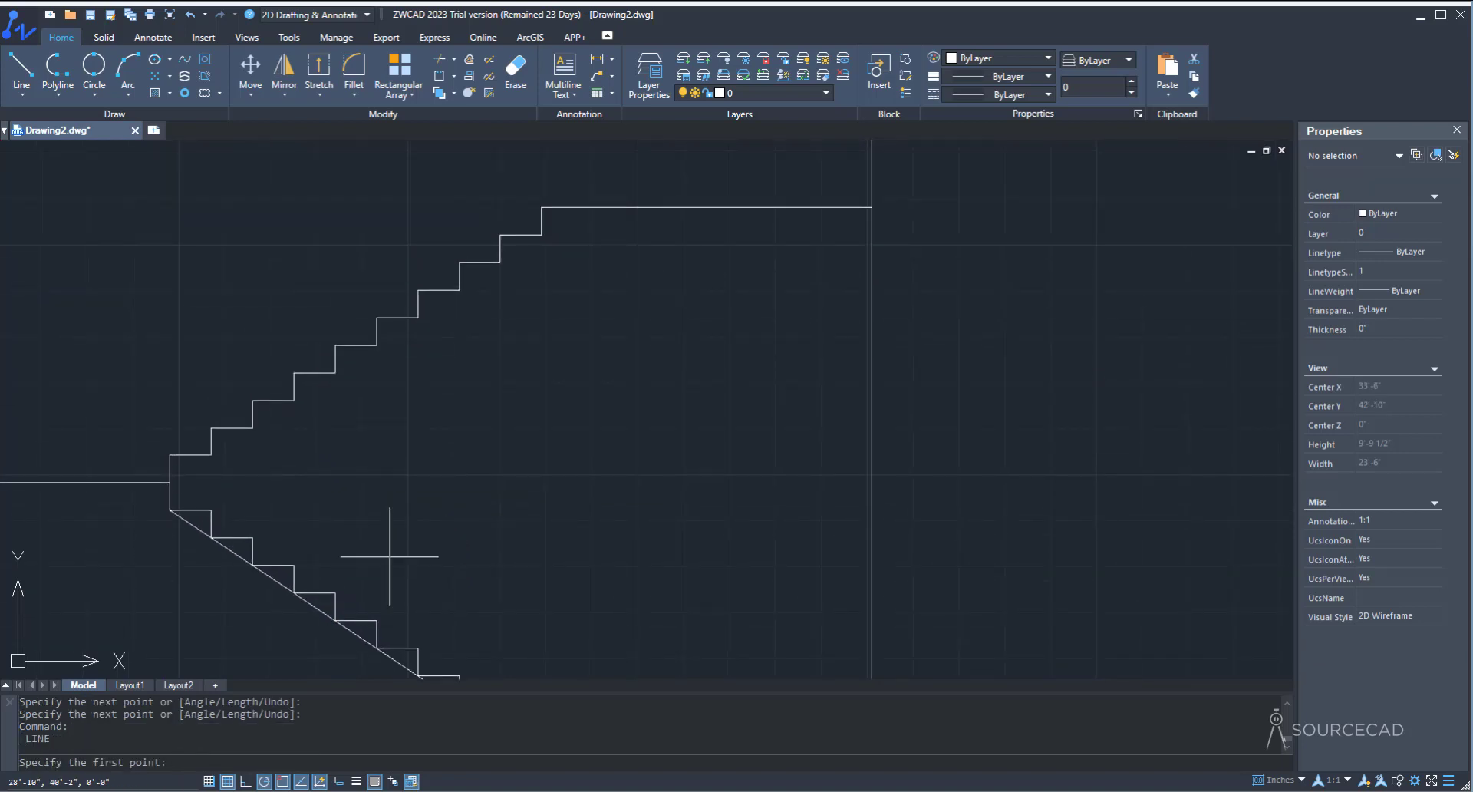
pyautogui.click(211, 454)
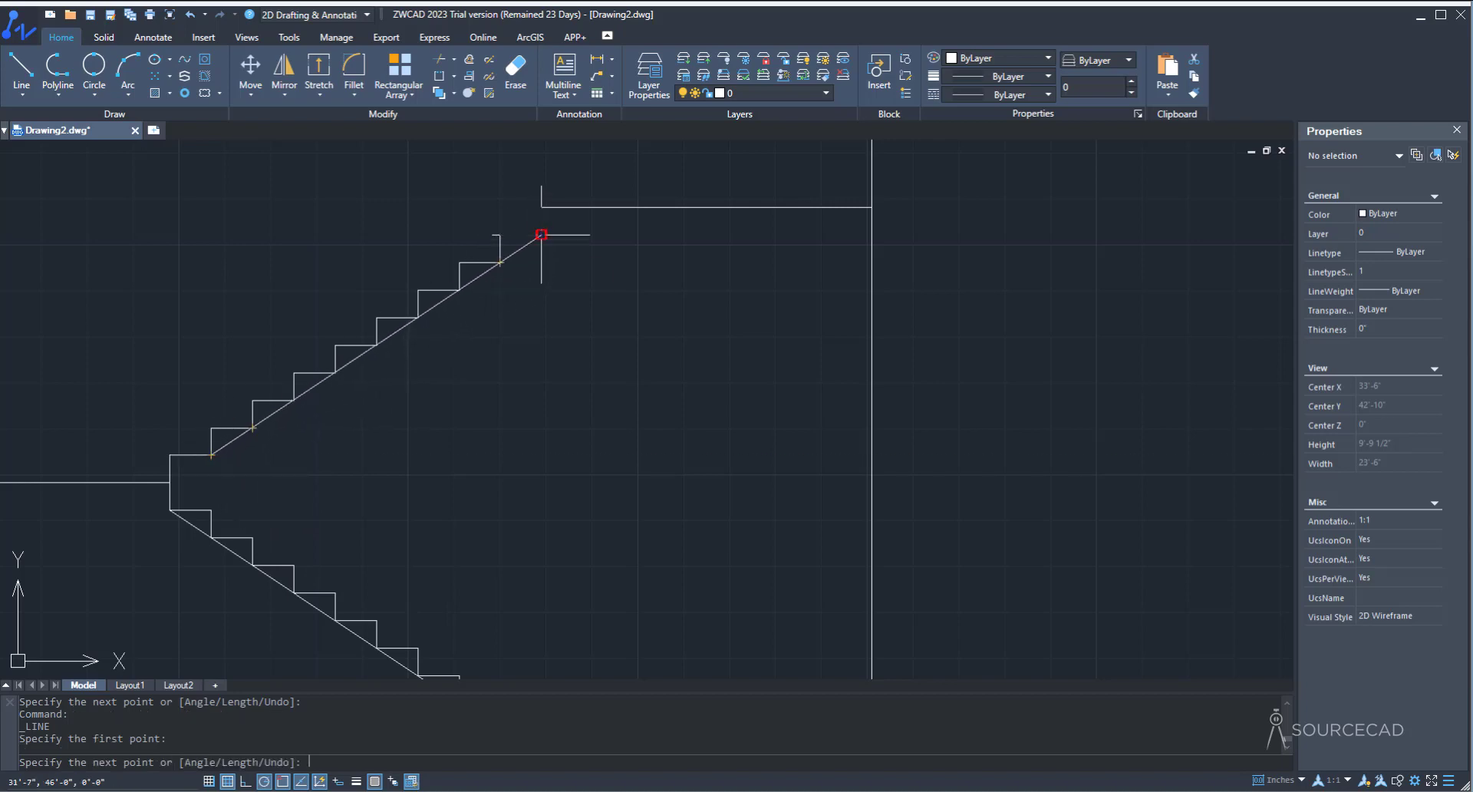
pyautogui.click(541, 235)
pyautogui.press('Return')
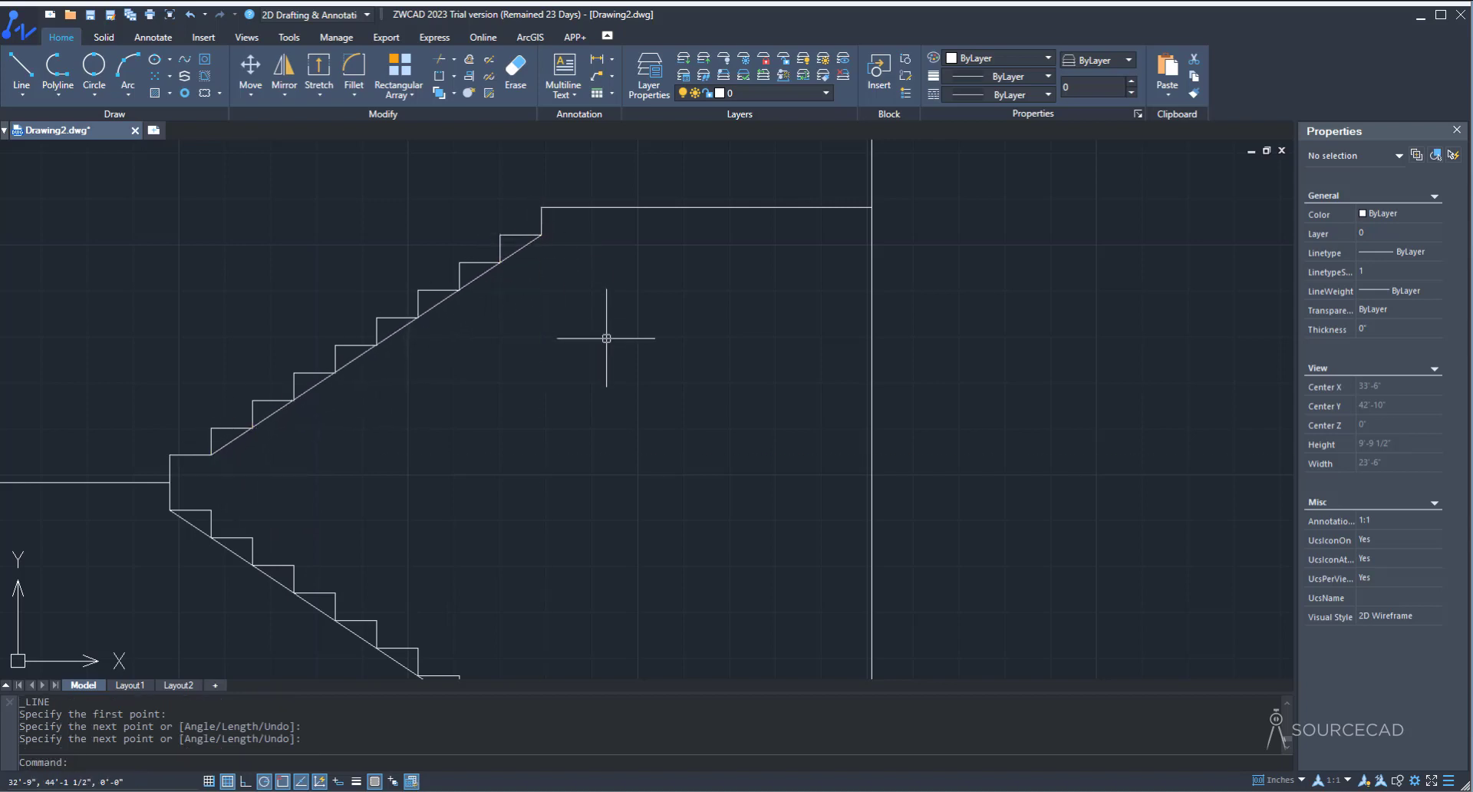
# Step: Offset the sloping lines of both flights 6 inches to their undersides
pyautogui.click(468, 58)
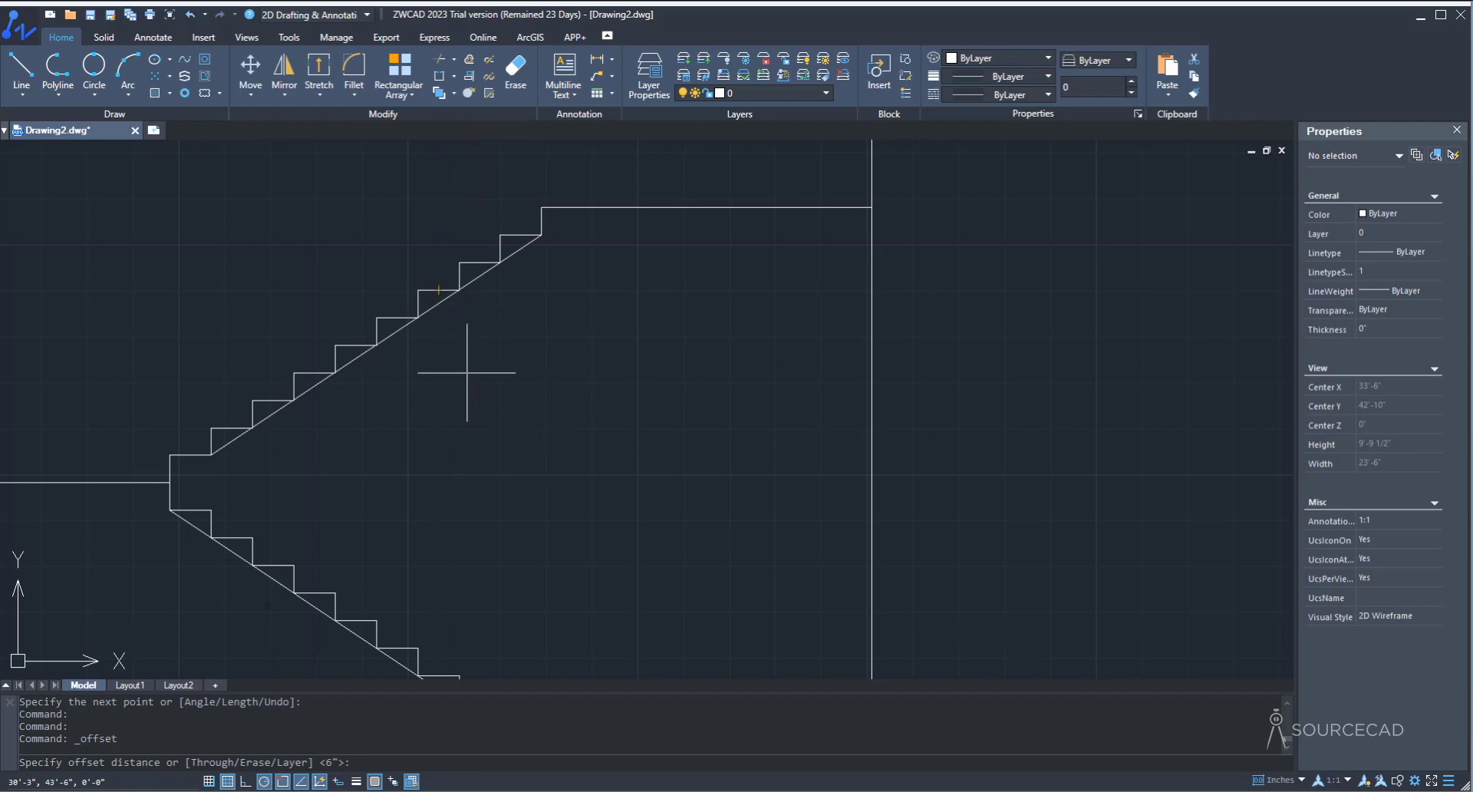
pyautogui.write('6')
pyautogui.press('Return')
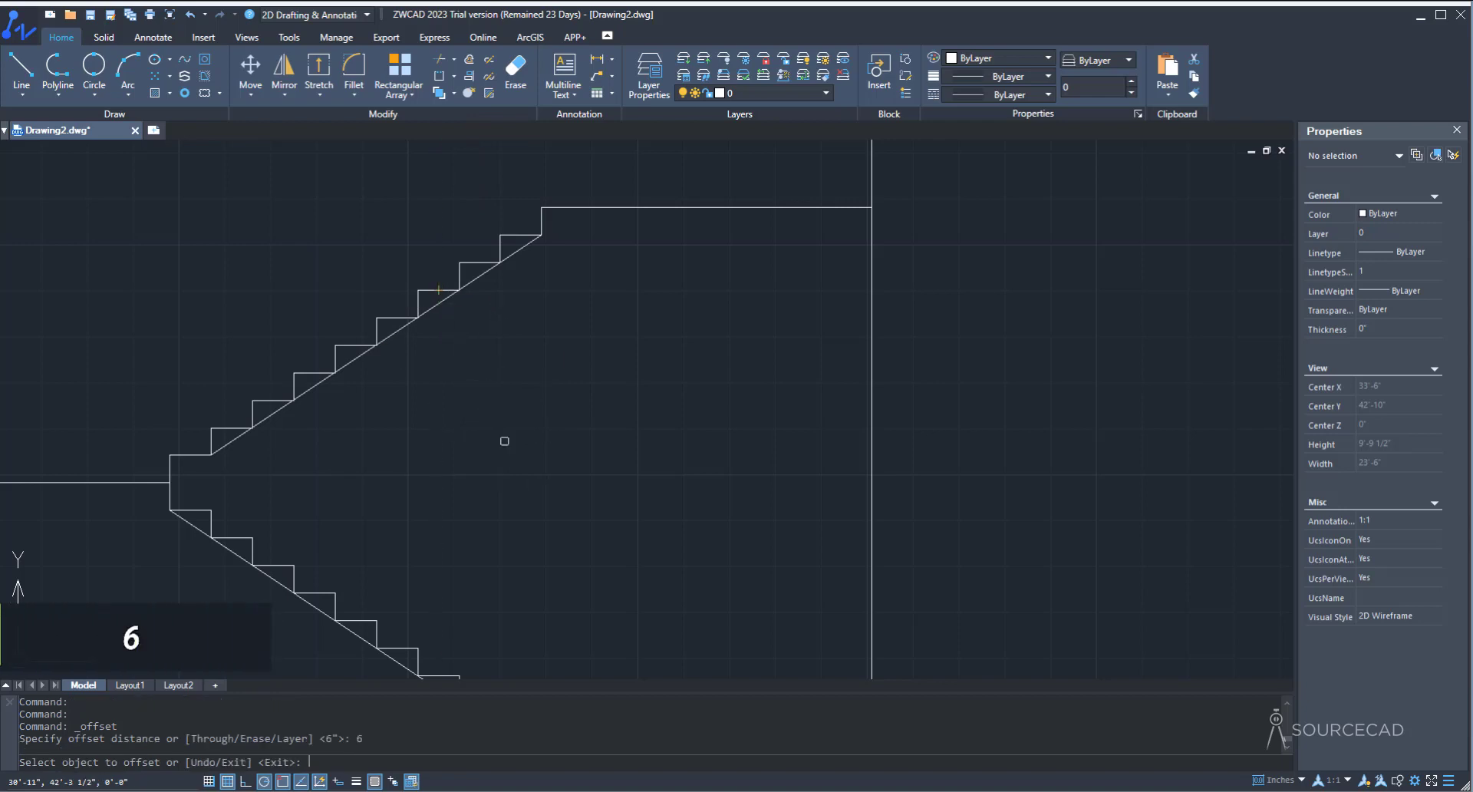
pyautogui.click(433, 304)
pyautogui.click(487, 388)
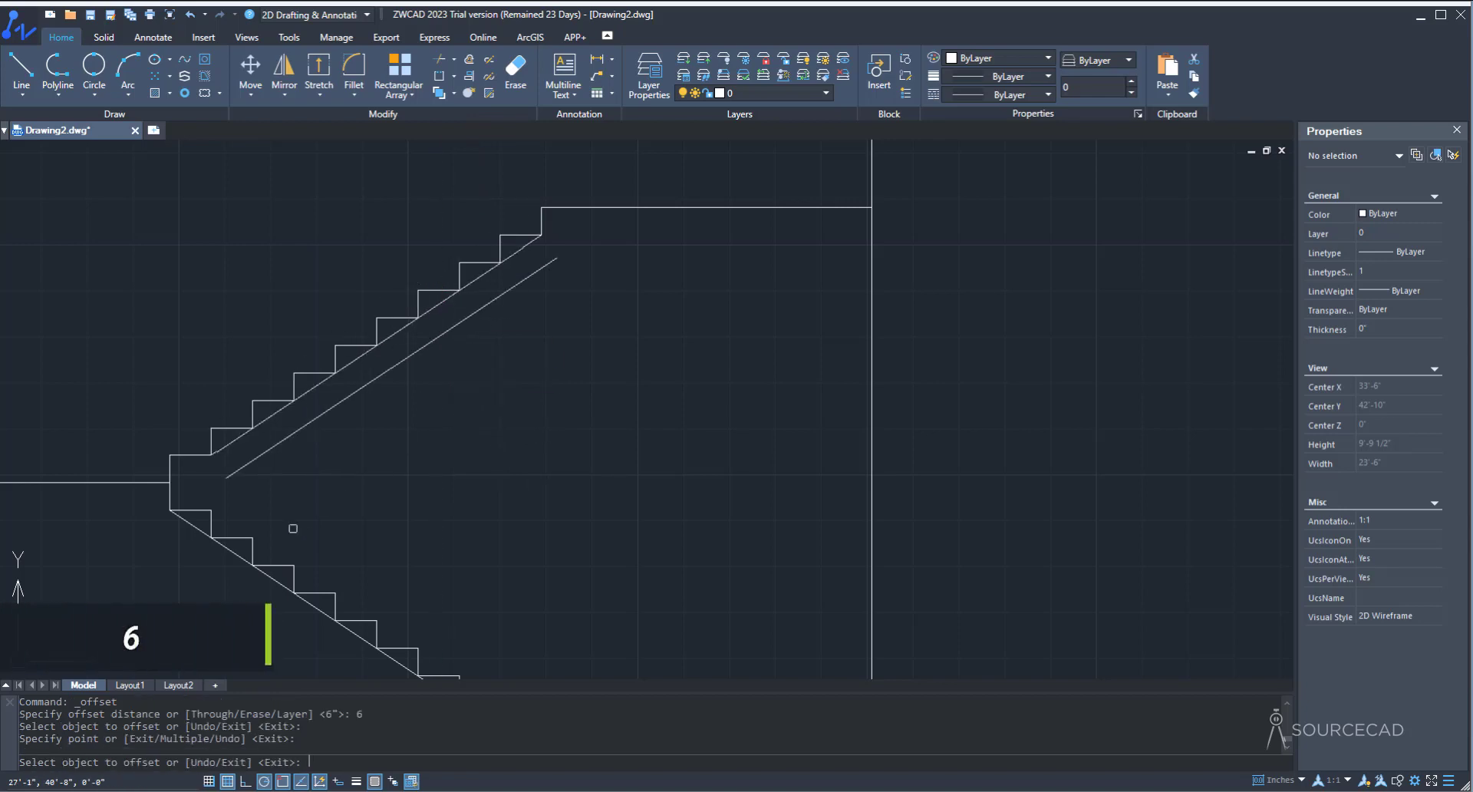
pyautogui.click(240, 557)
pyautogui.click(158, 592)
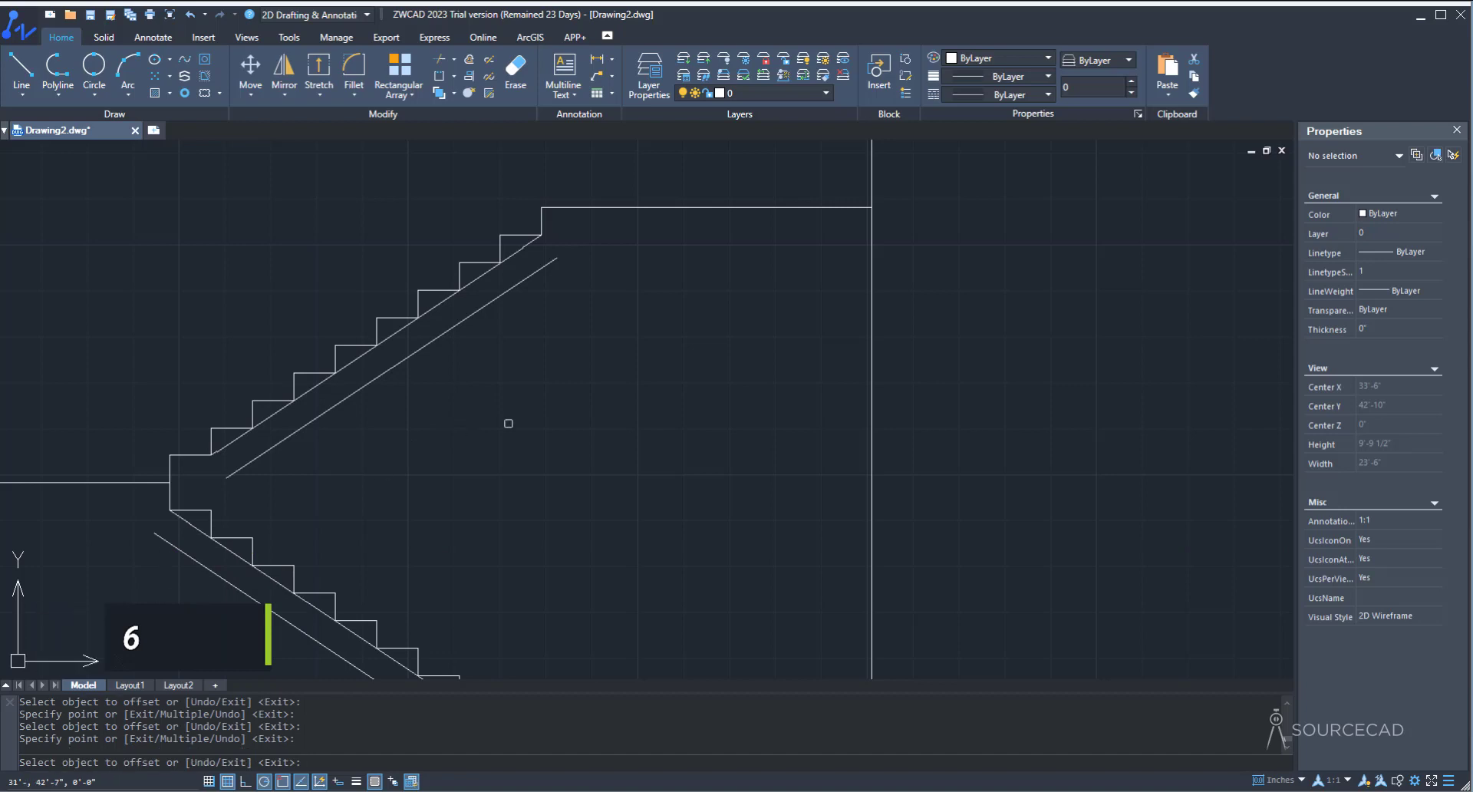
pyautogui.press('Escape')
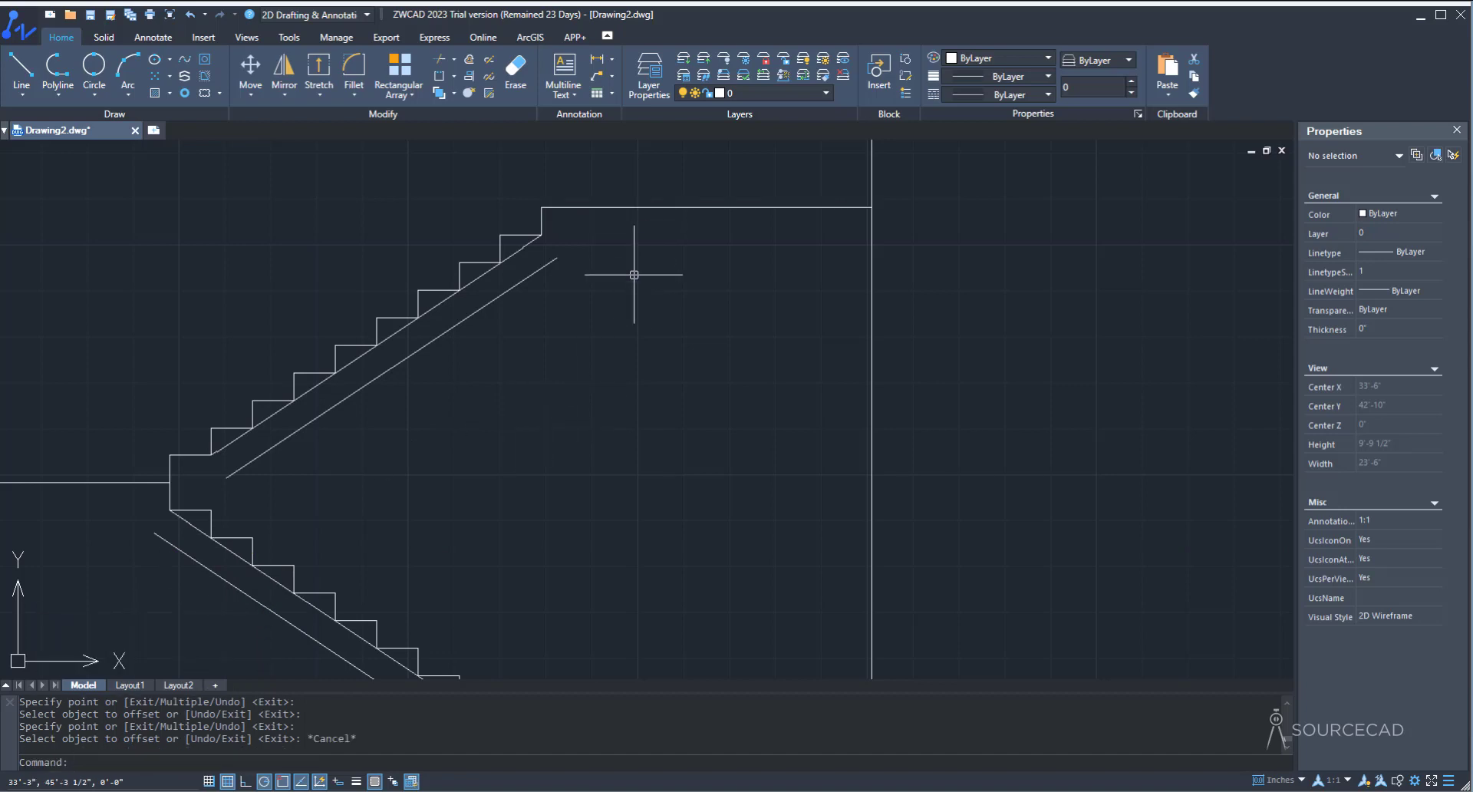
# Step: Offset the upper floor line and the mid-landing line 6 inches downward to form their slab thicknesses
pyautogui.click(467, 58)
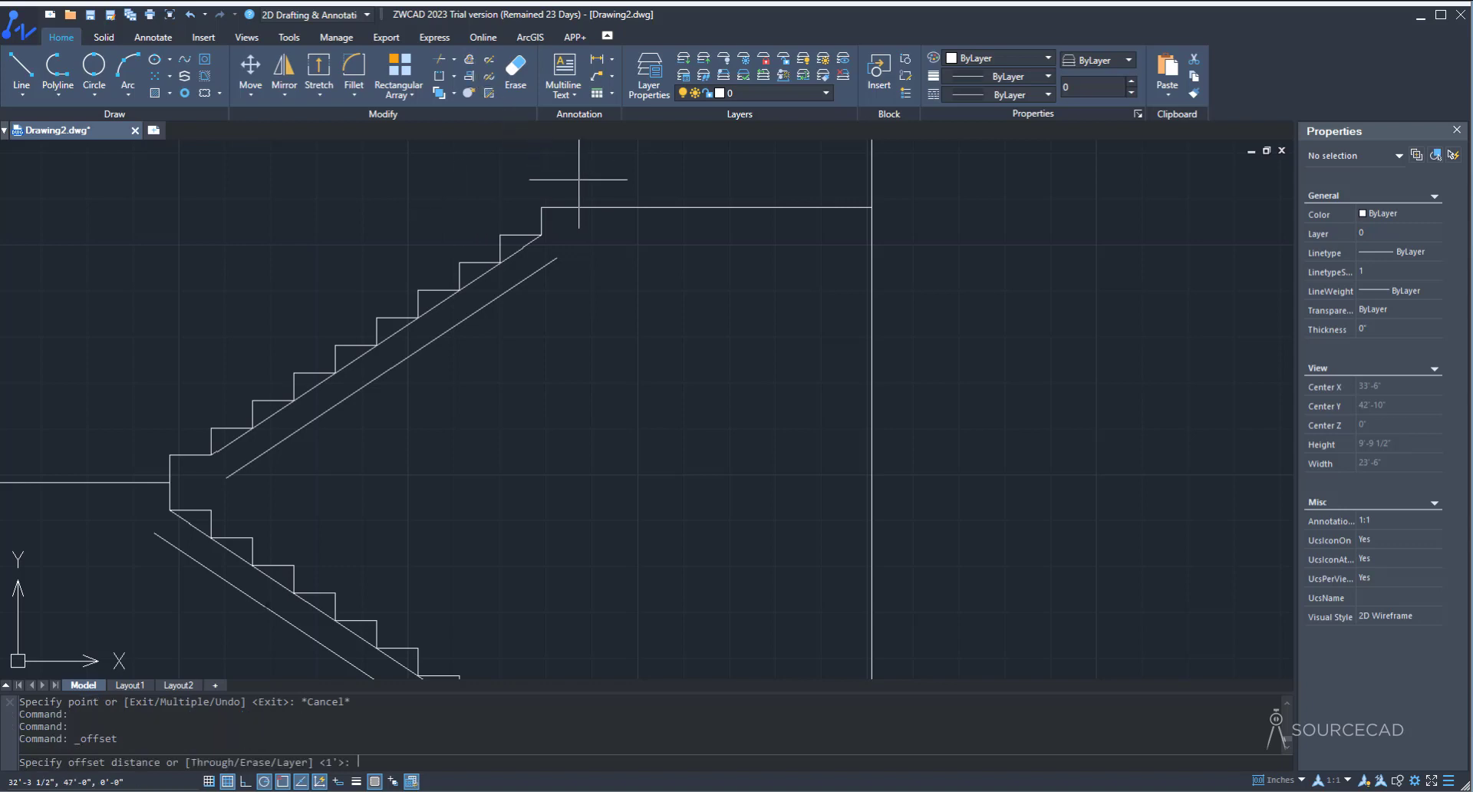
pyautogui.write('6')
pyautogui.press('Return')
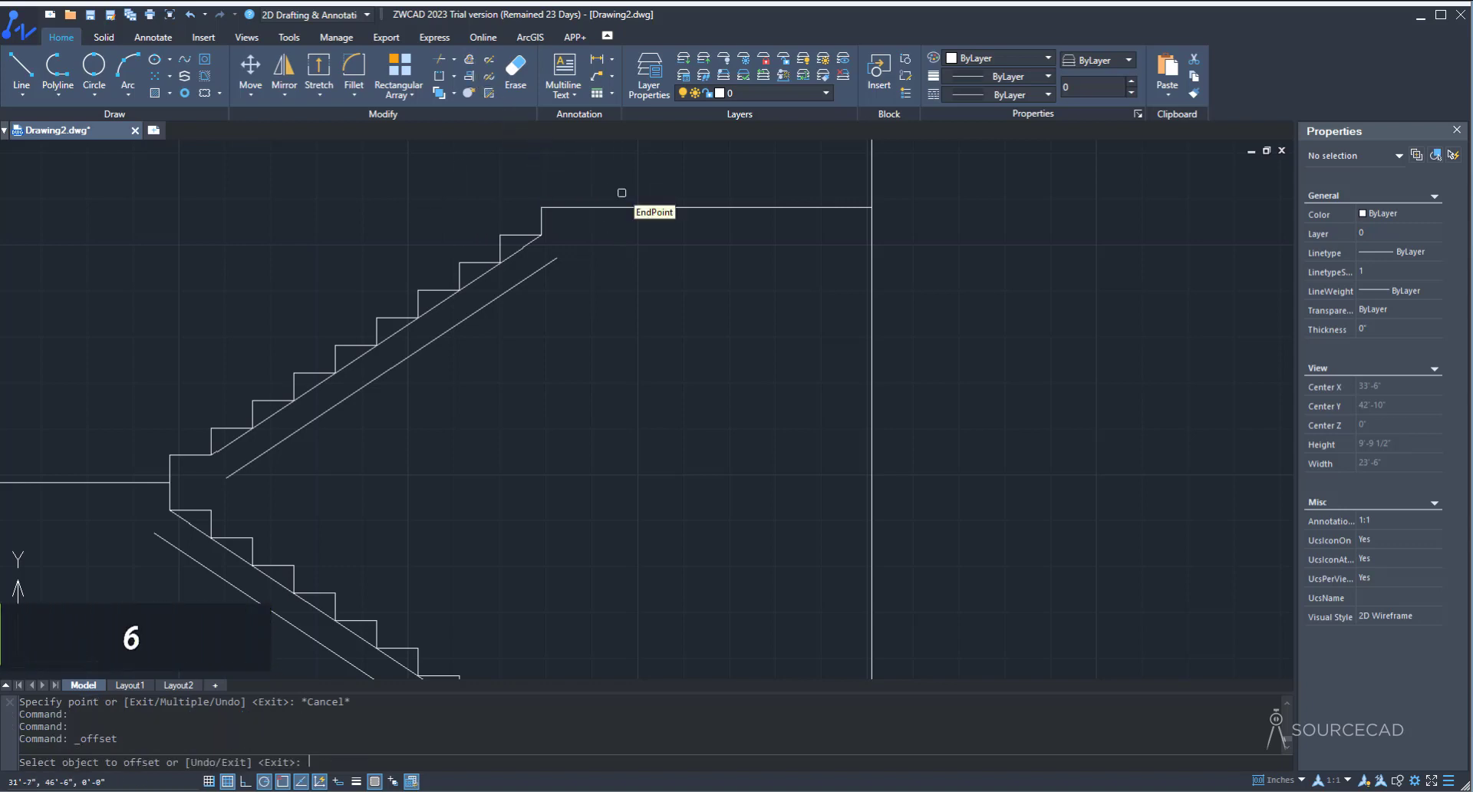
pyautogui.click(626, 206)
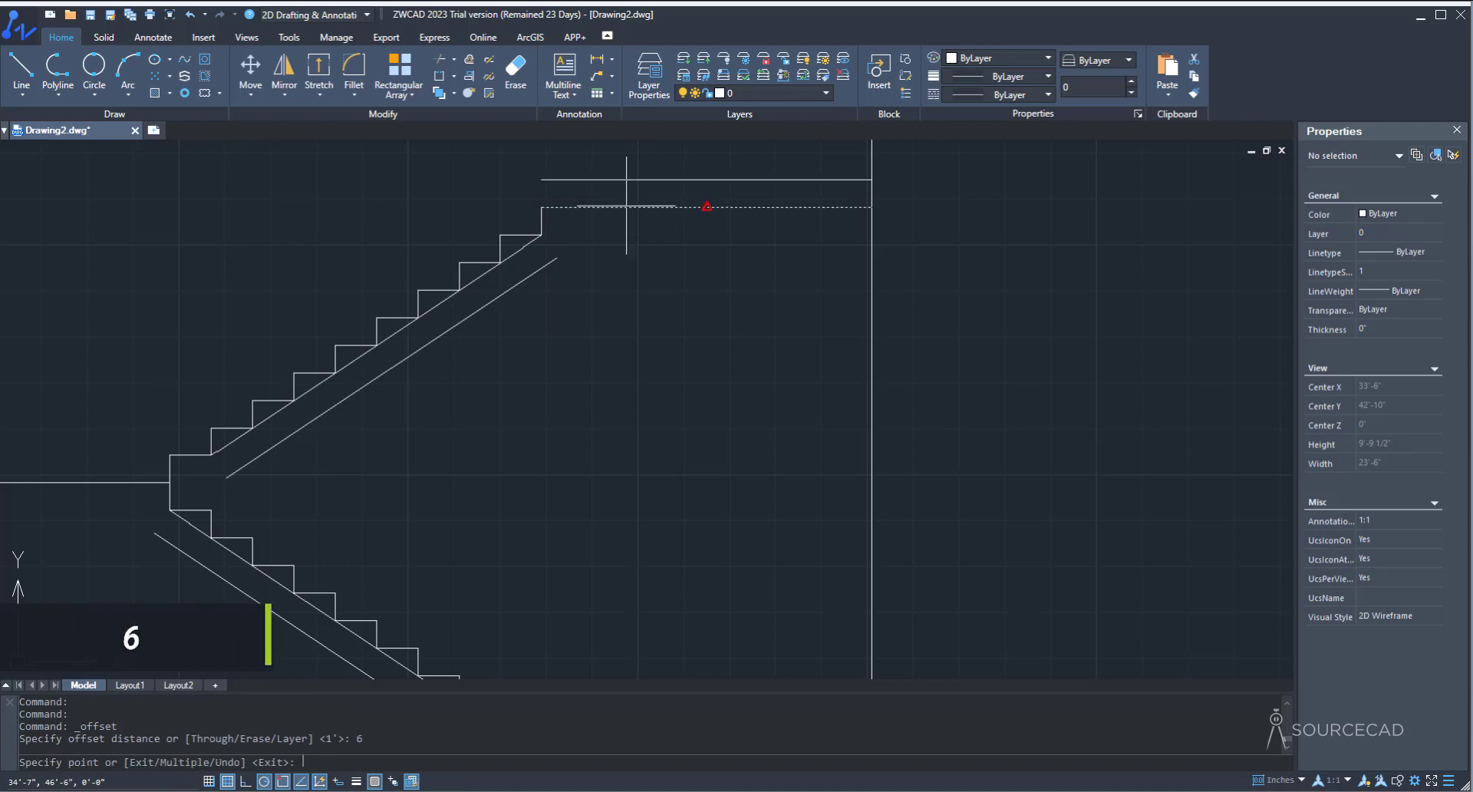
pyautogui.click(626, 254)
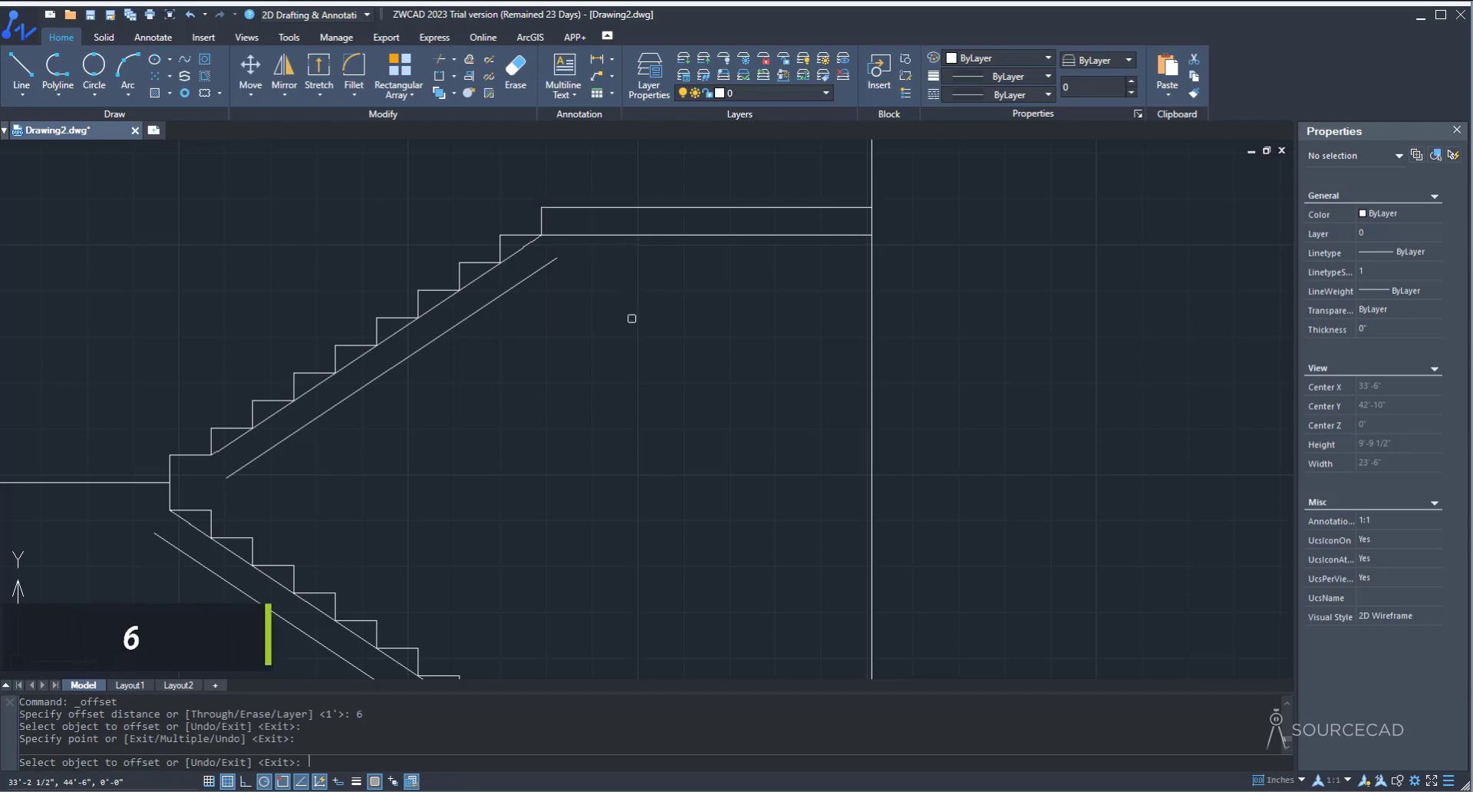
pyautogui.moveTo(518, 404); pyautogui.dragTo(827, 278, button='middle')
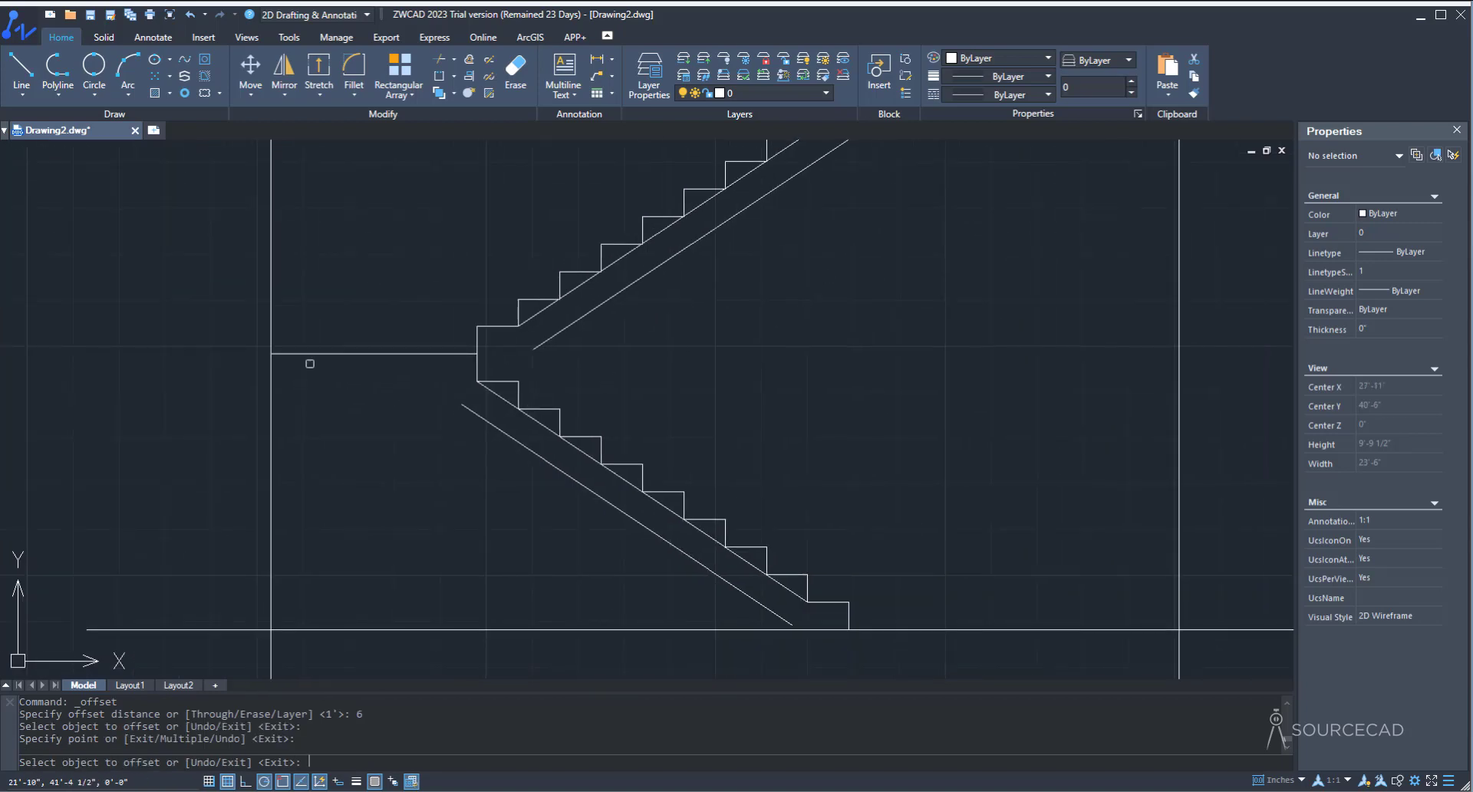
pyautogui.click(338, 353)
pyautogui.click(356, 439)
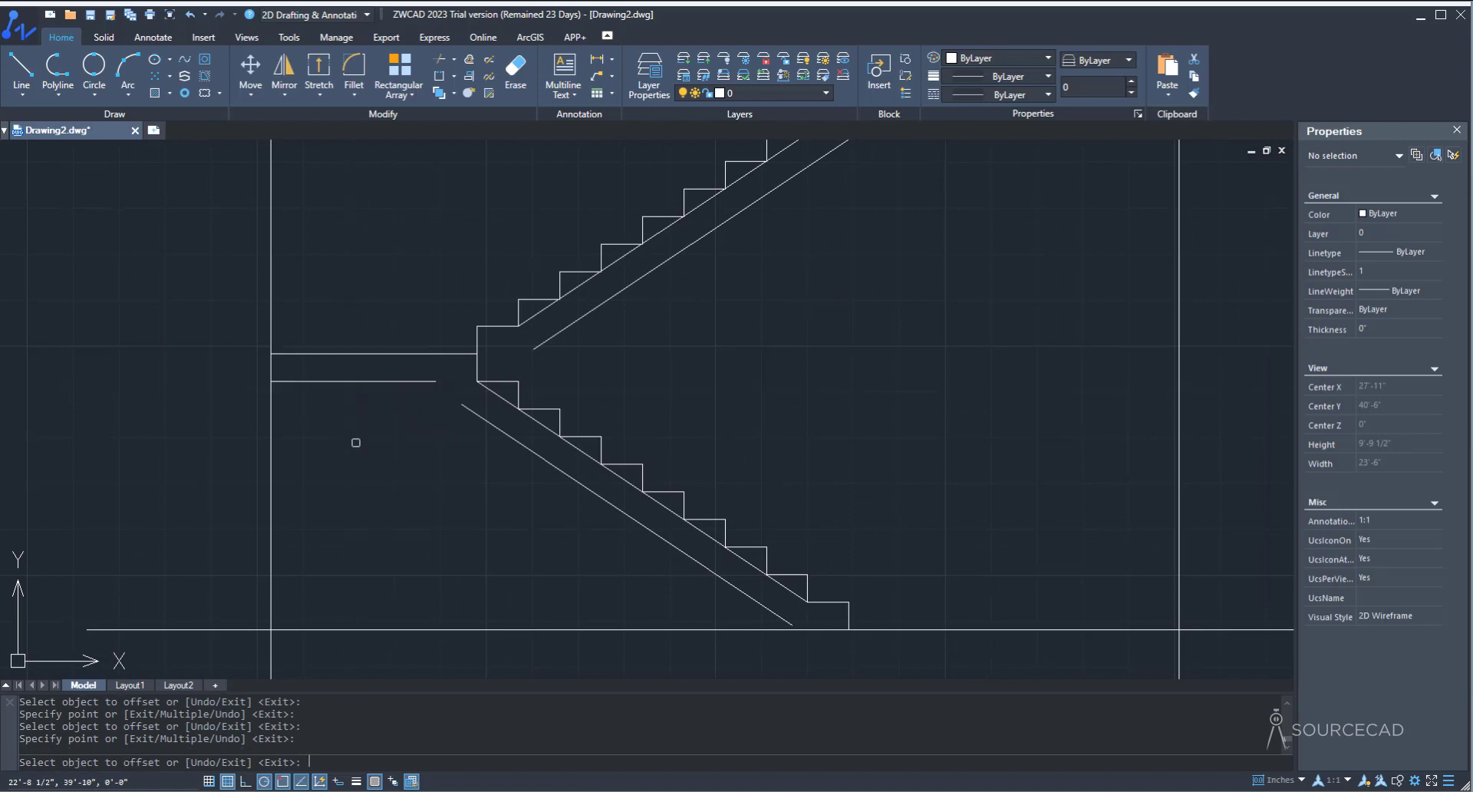
pyautogui.scroll(-2, 774, 364)
pyautogui.moveTo(767, 361); pyautogui.dragTo(576, 442, button='middle')
pyautogui.press('Escape')
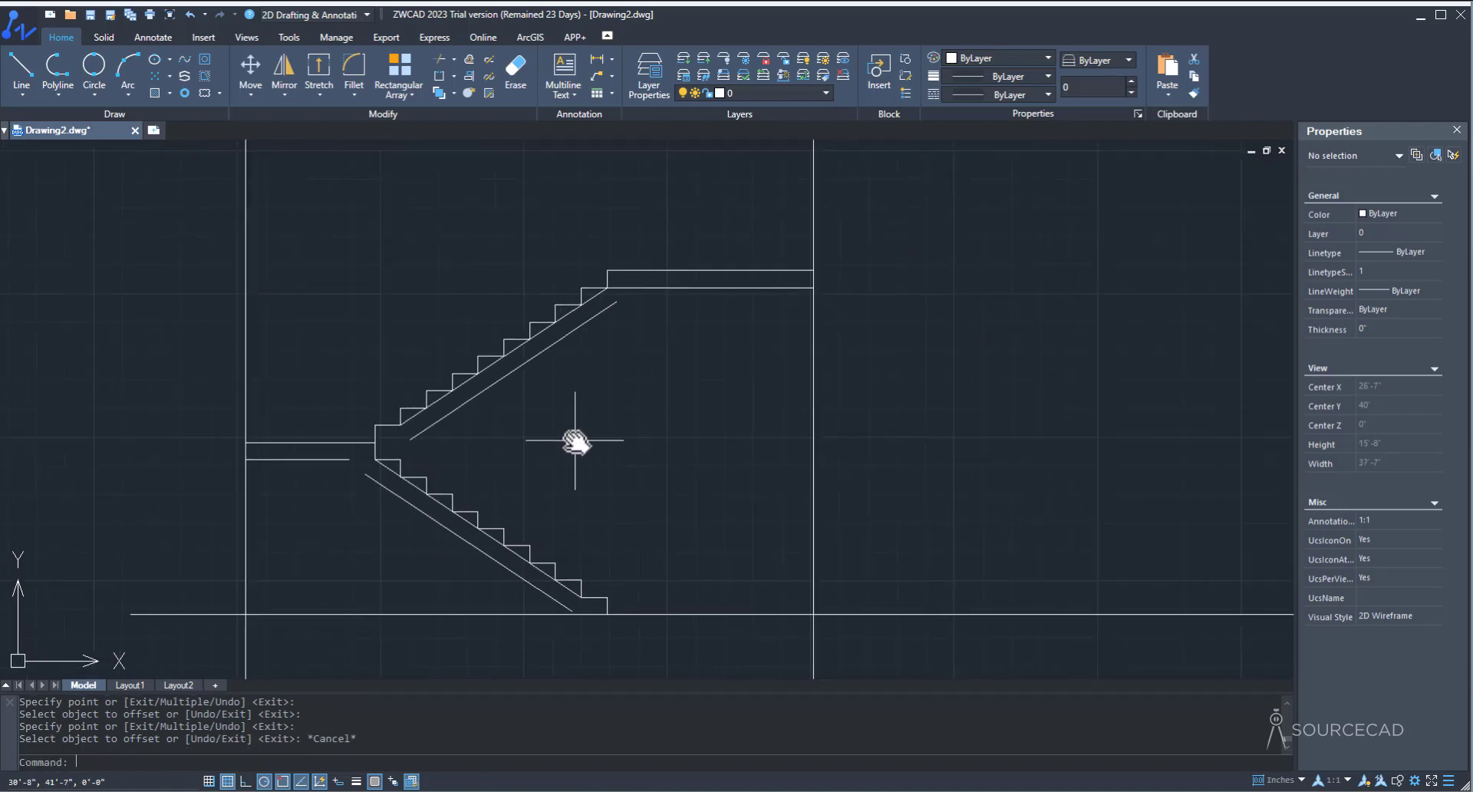
# Step: Fillet the mid-landing's underside line to the lower flight's sloping underside with a zero-radius corner
pyautogui.click(351, 63)
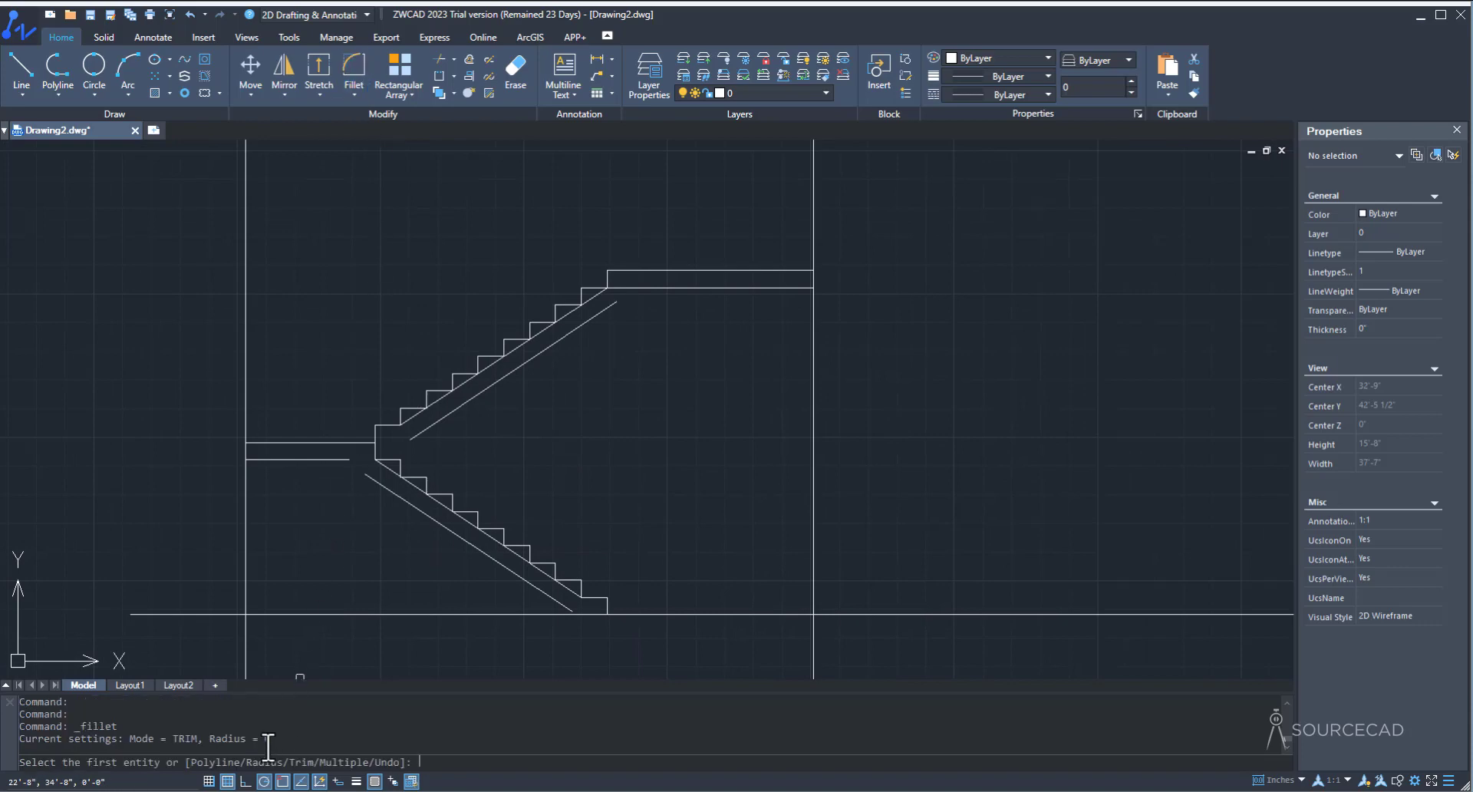
pyautogui.moveTo(229, 739); pyautogui.dragTo(275, 738)
pyautogui.click(331, 460)
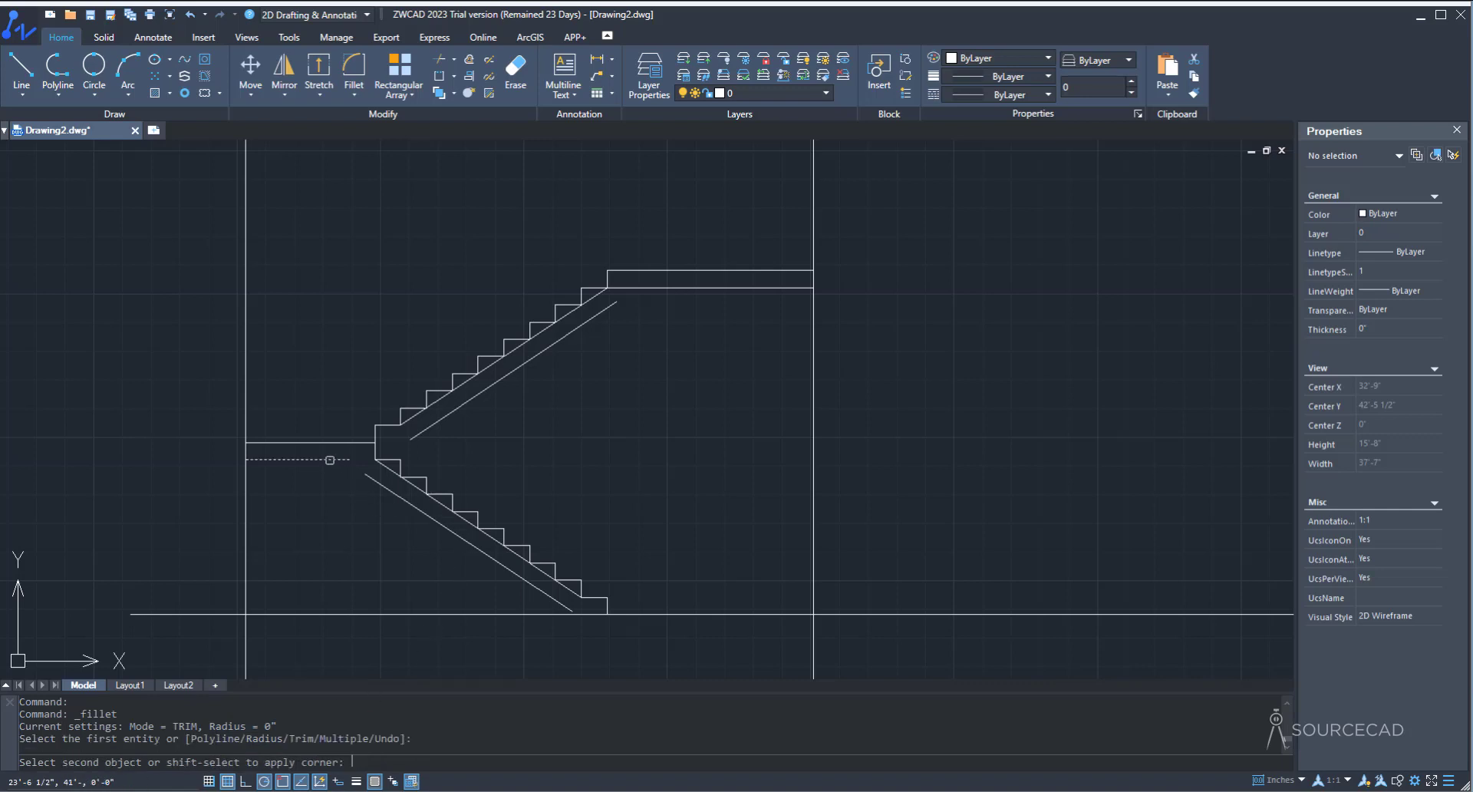
pyautogui.click(370, 480)
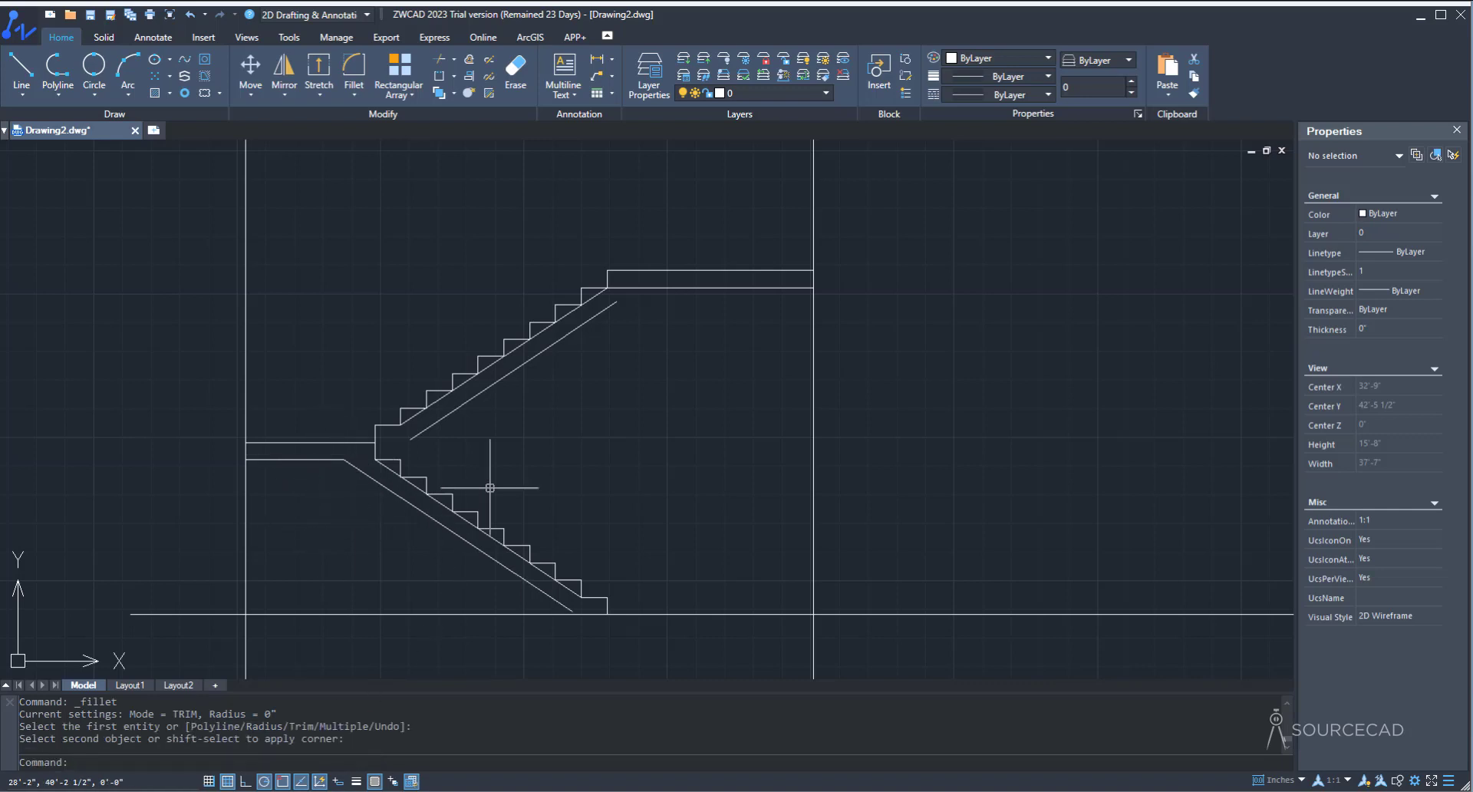
# Step: Join the upper flight's sloping underside to the upper floor slab's underside with a zero-radius fillet
pyautogui.moveTo(535, 430); pyautogui.dragTo(435, 488, button='middle')
pyautogui.press('space')
pyautogui.click(506, 366)
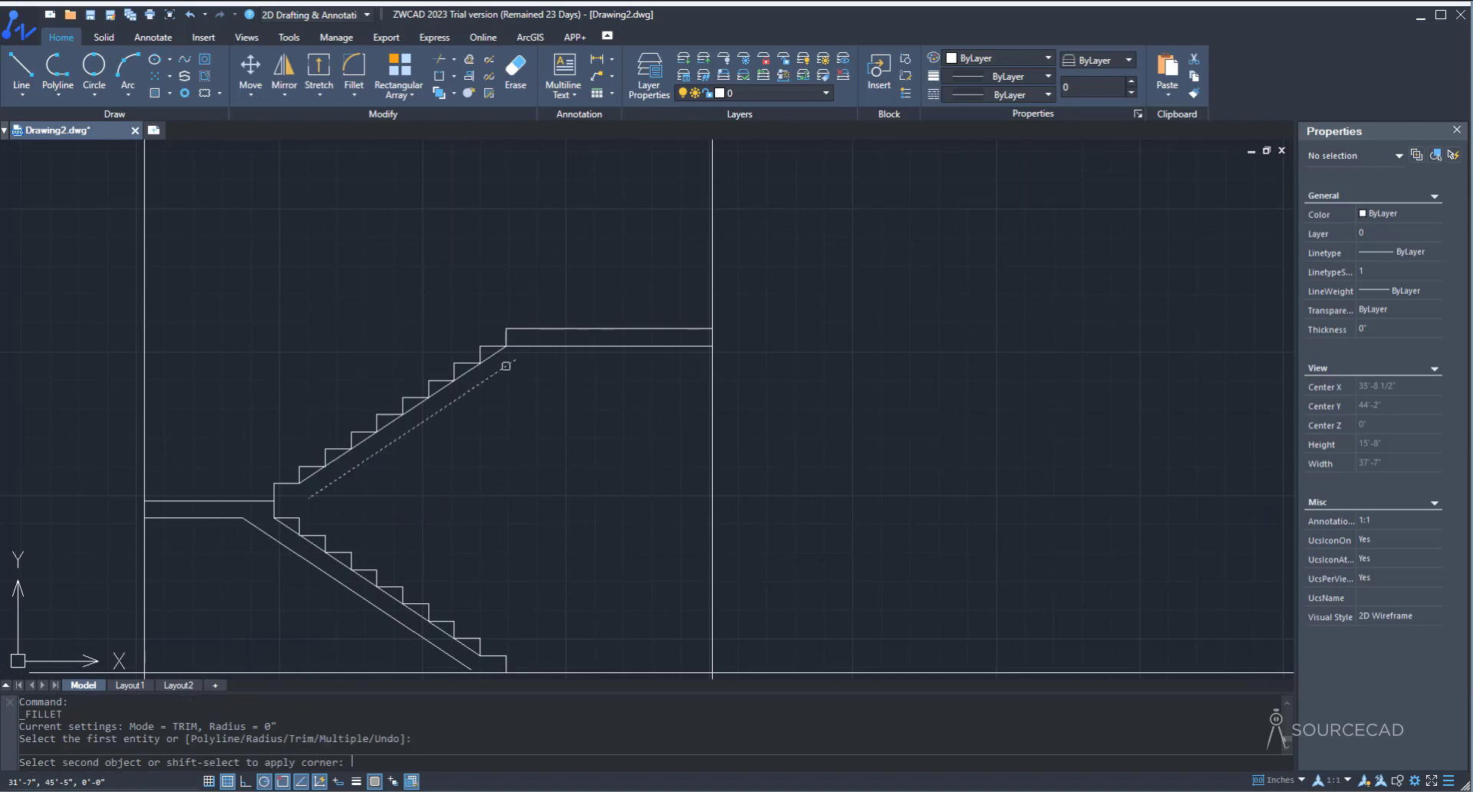
pyautogui.click(550, 340)
pyautogui.click(549, 346)
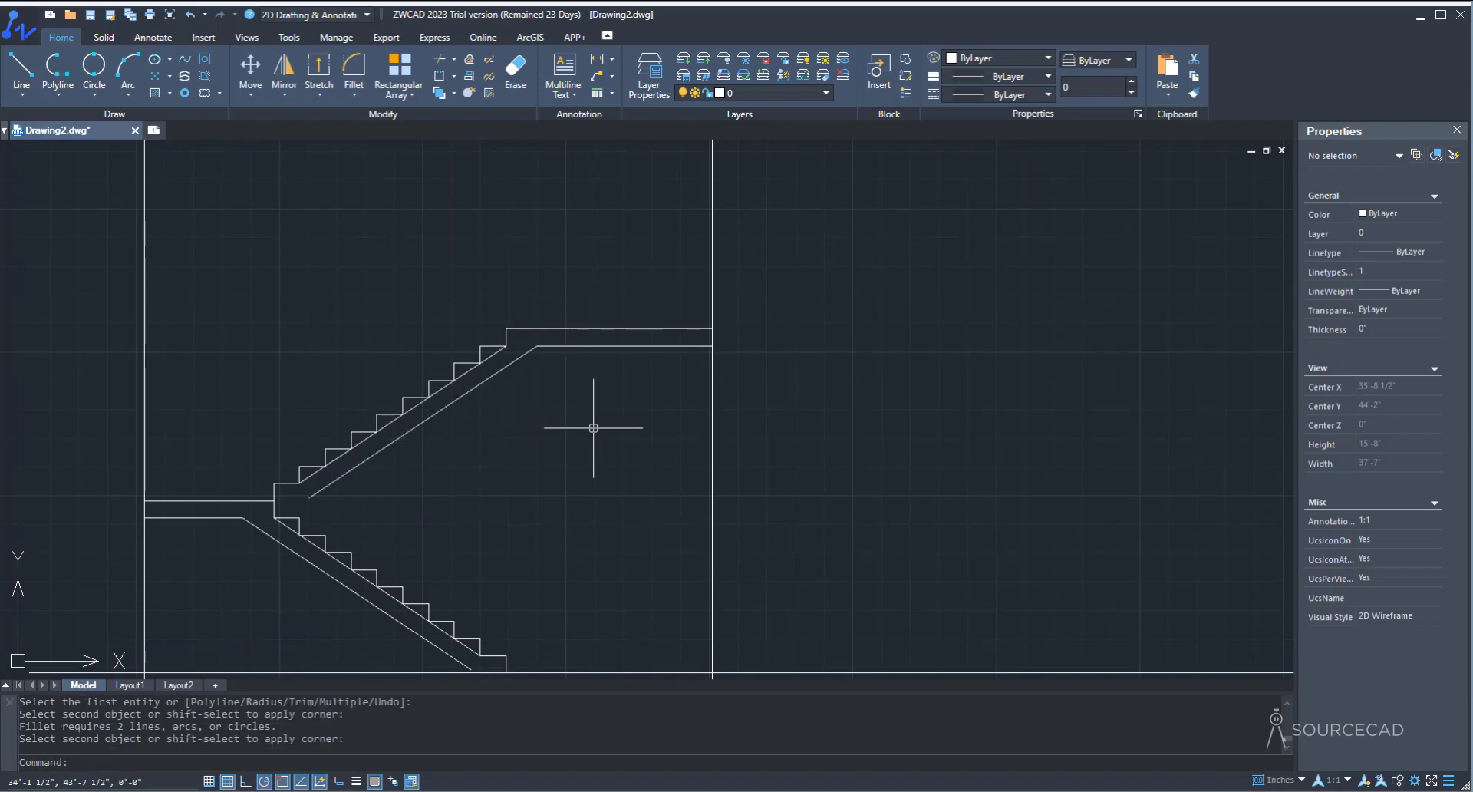
# Step: Erase the two sloping construction lines running along the inner step corners of both flights
pyautogui.moveTo(398, 517); pyautogui.dragTo(514, 474, button='middle')
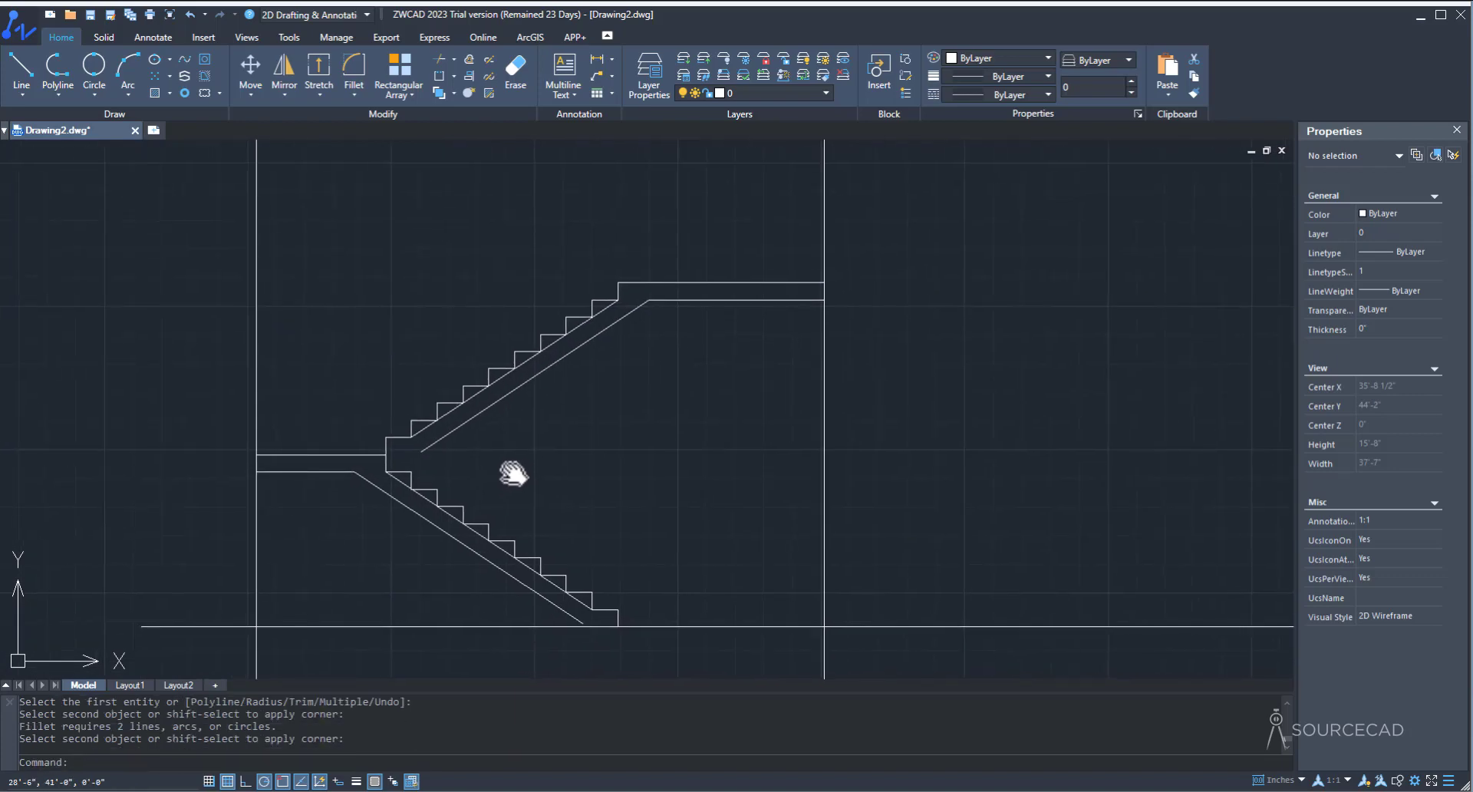
pyautogui.click(436, 424)
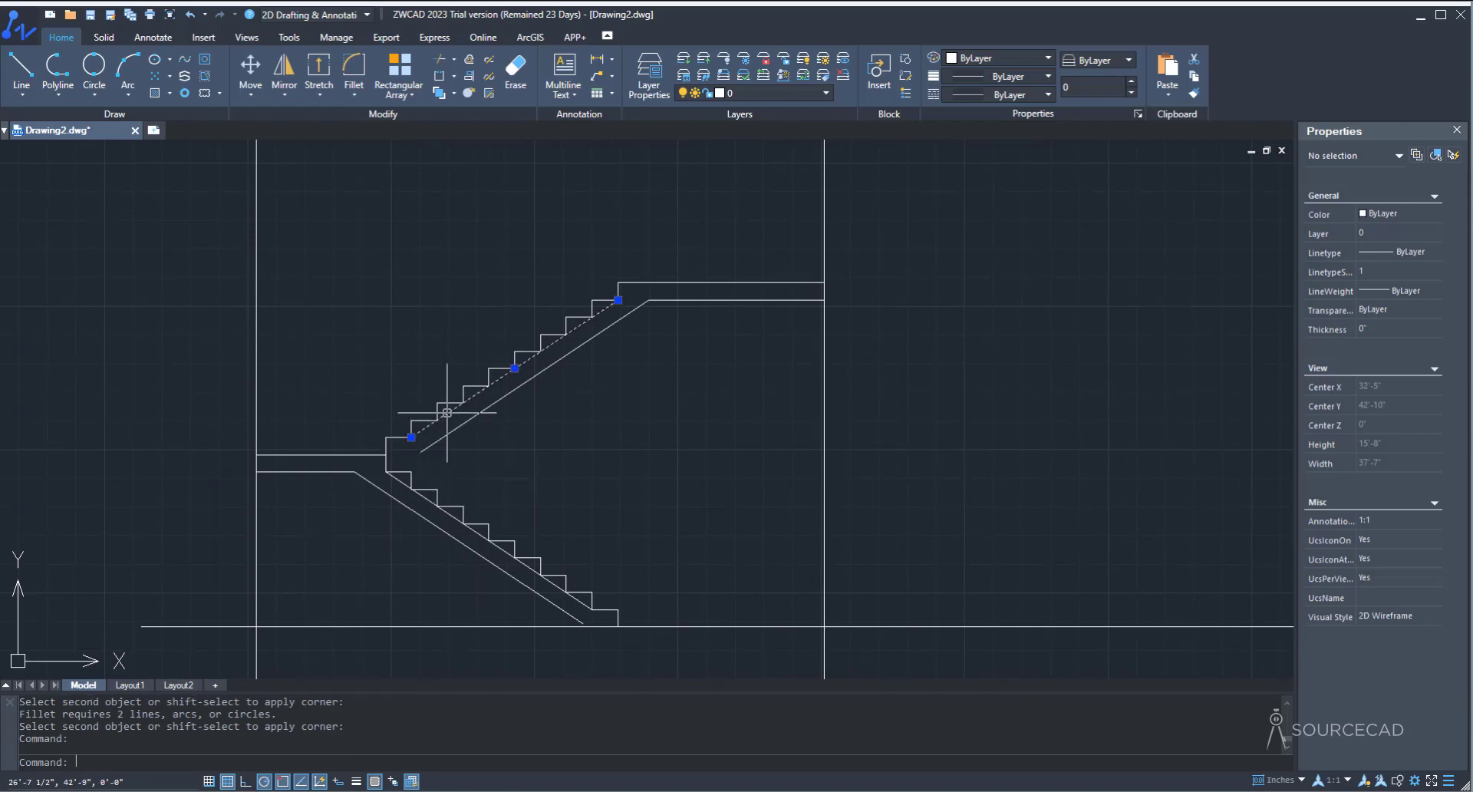
pyautogui.press('Delete')
pyautogui.click(400, 480)
pyautogui.press('Delete')
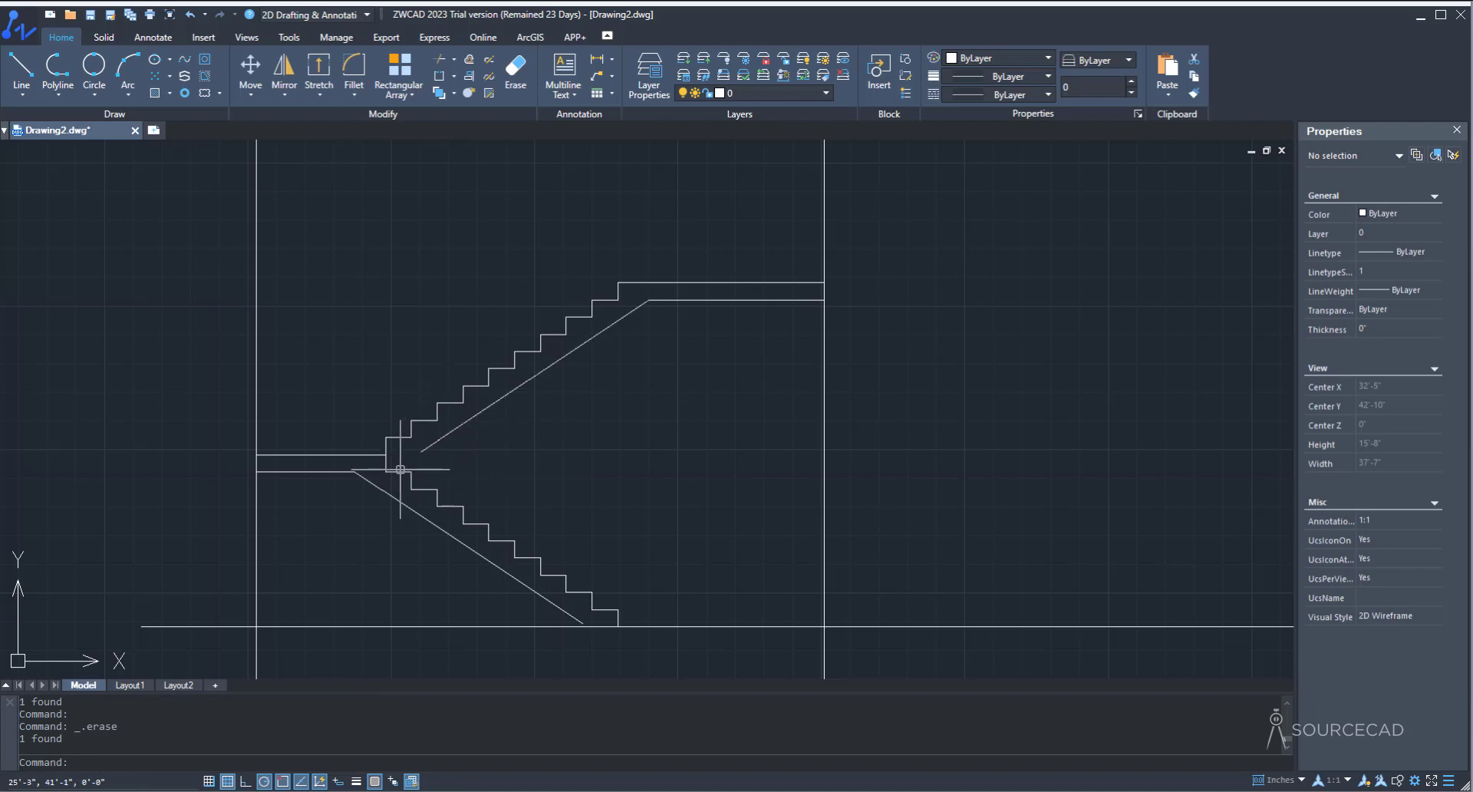
# Step: Extend the upper flight's underside to the lower flight's top tread and the lower flight's underside to the ground line
pyautogui.click(454, 58)
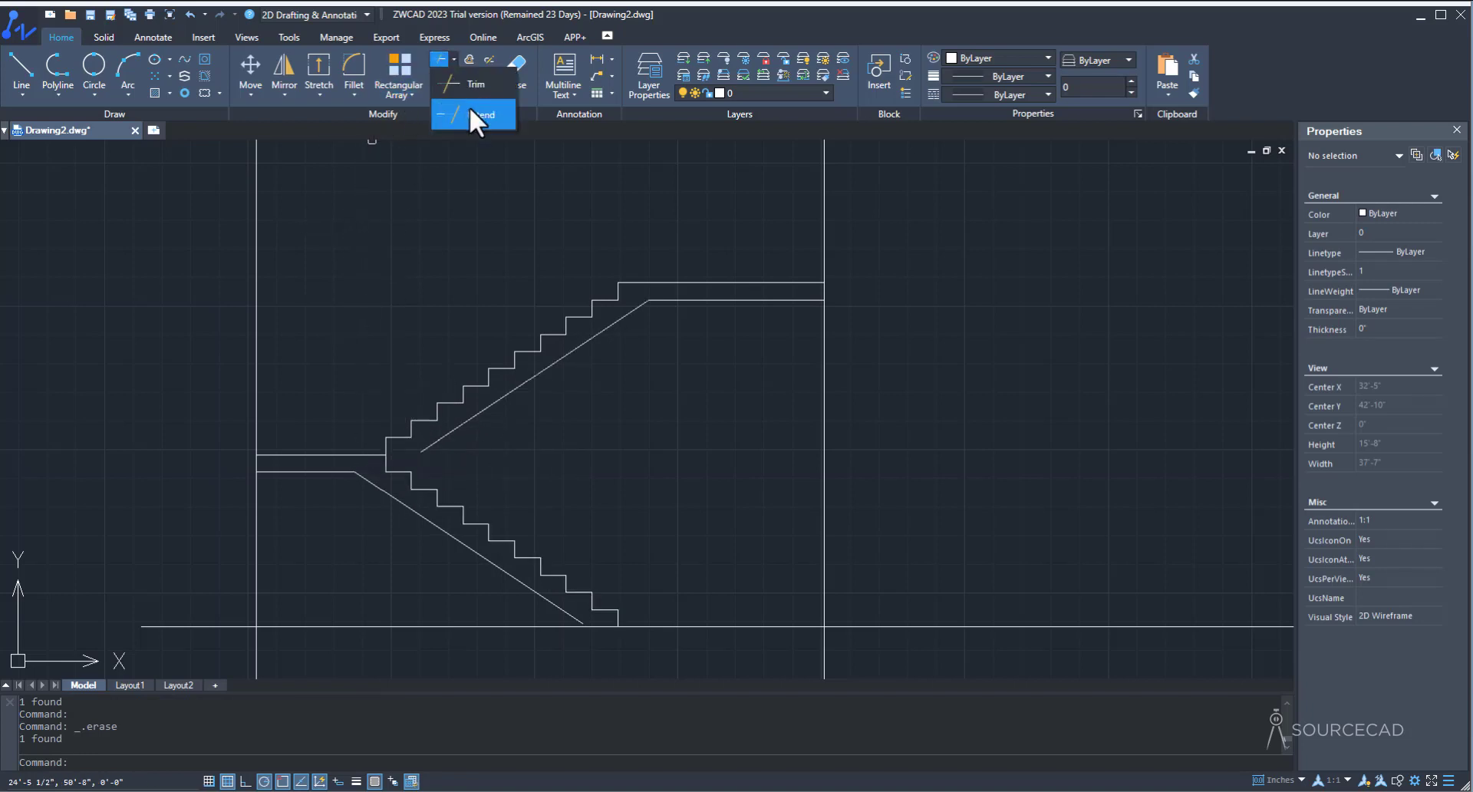
pyautogui.click(475, 122)
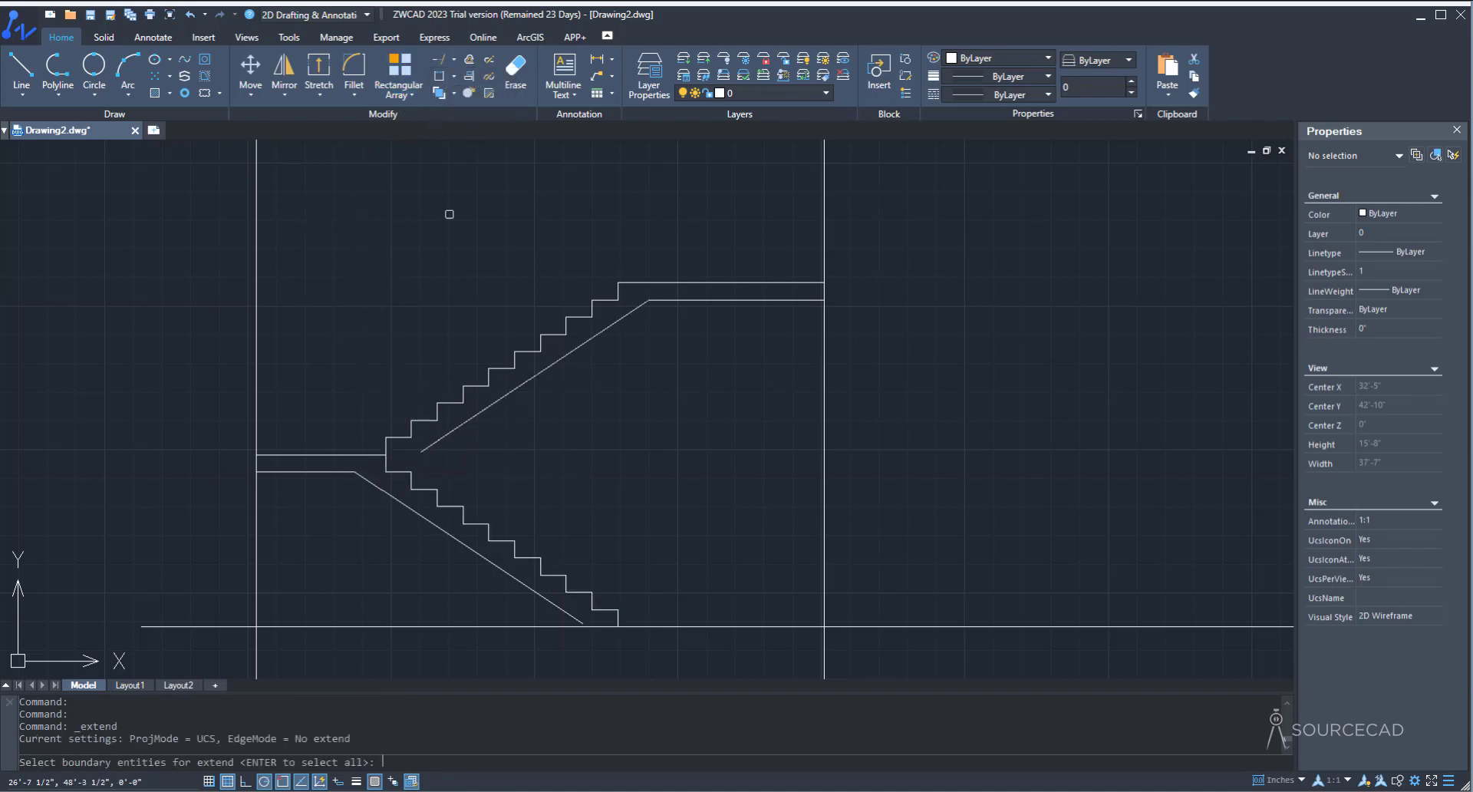
pyautogui.click(429, 445)
pyautogui.moveTo(607, 465); pyautogui.dragTo(546, 322, button='middle')
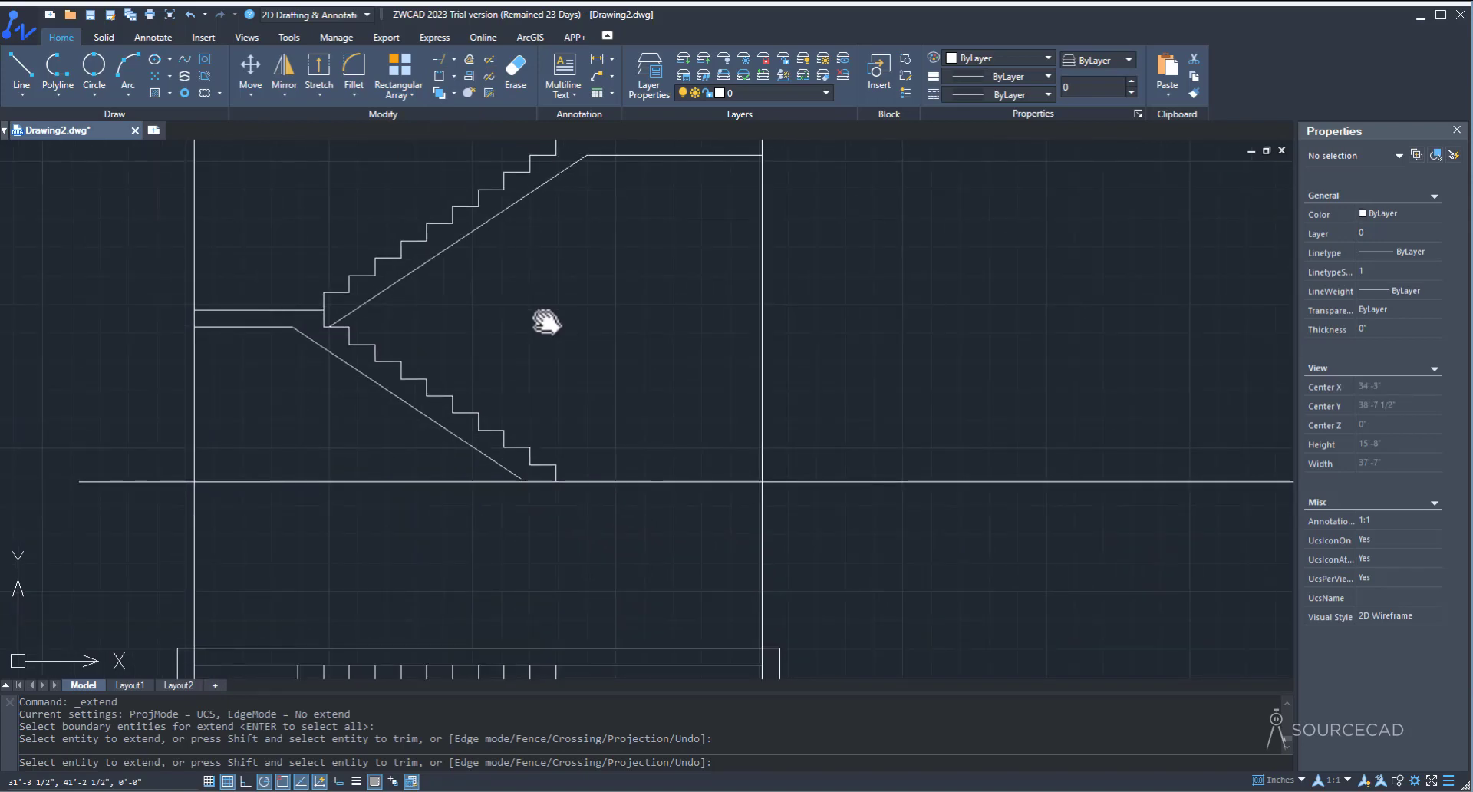
pyautogui.scroll(6, 524, 507)
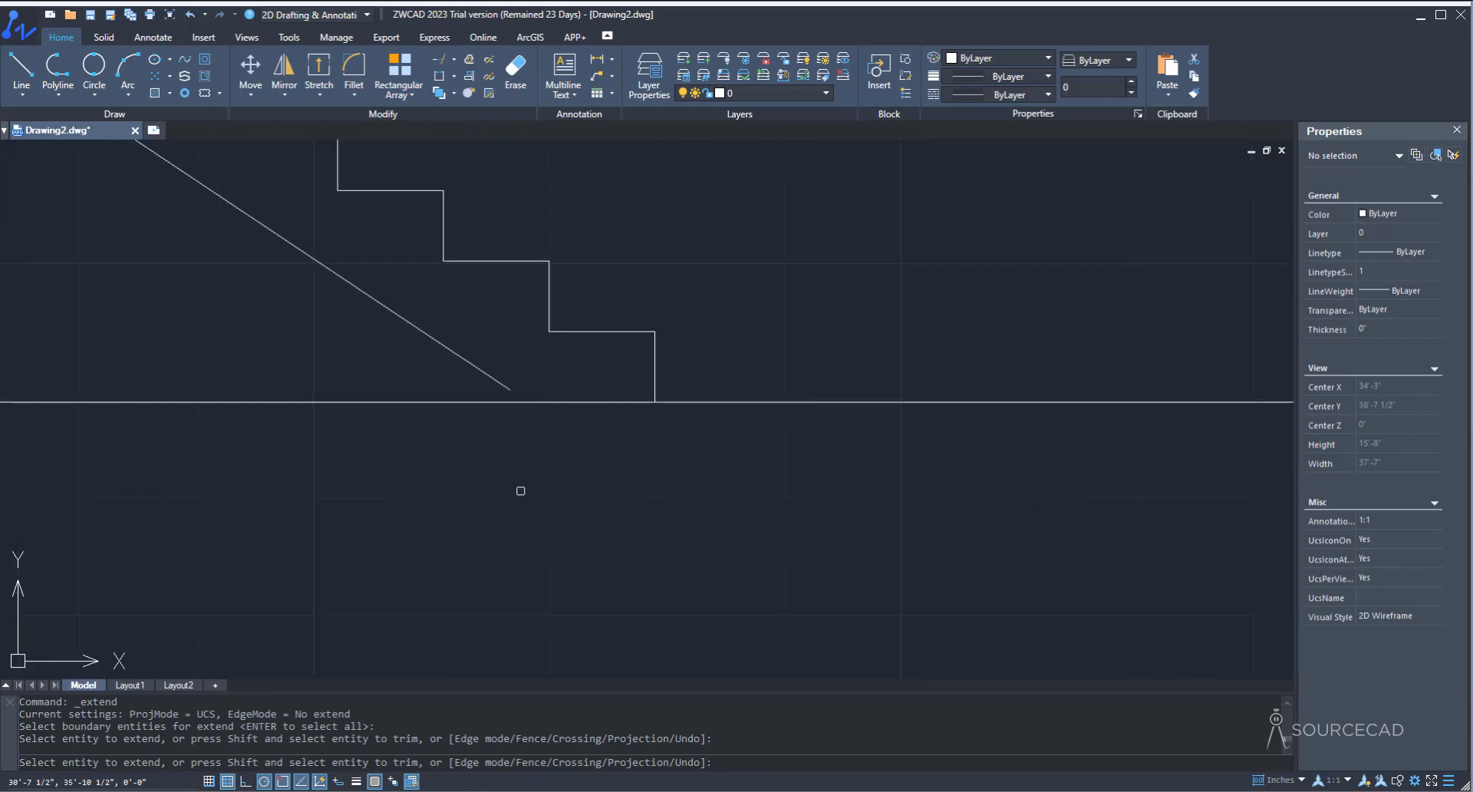
pyautogui.click(499, 382)
pyautogui.scroll(-7, 533, 456)
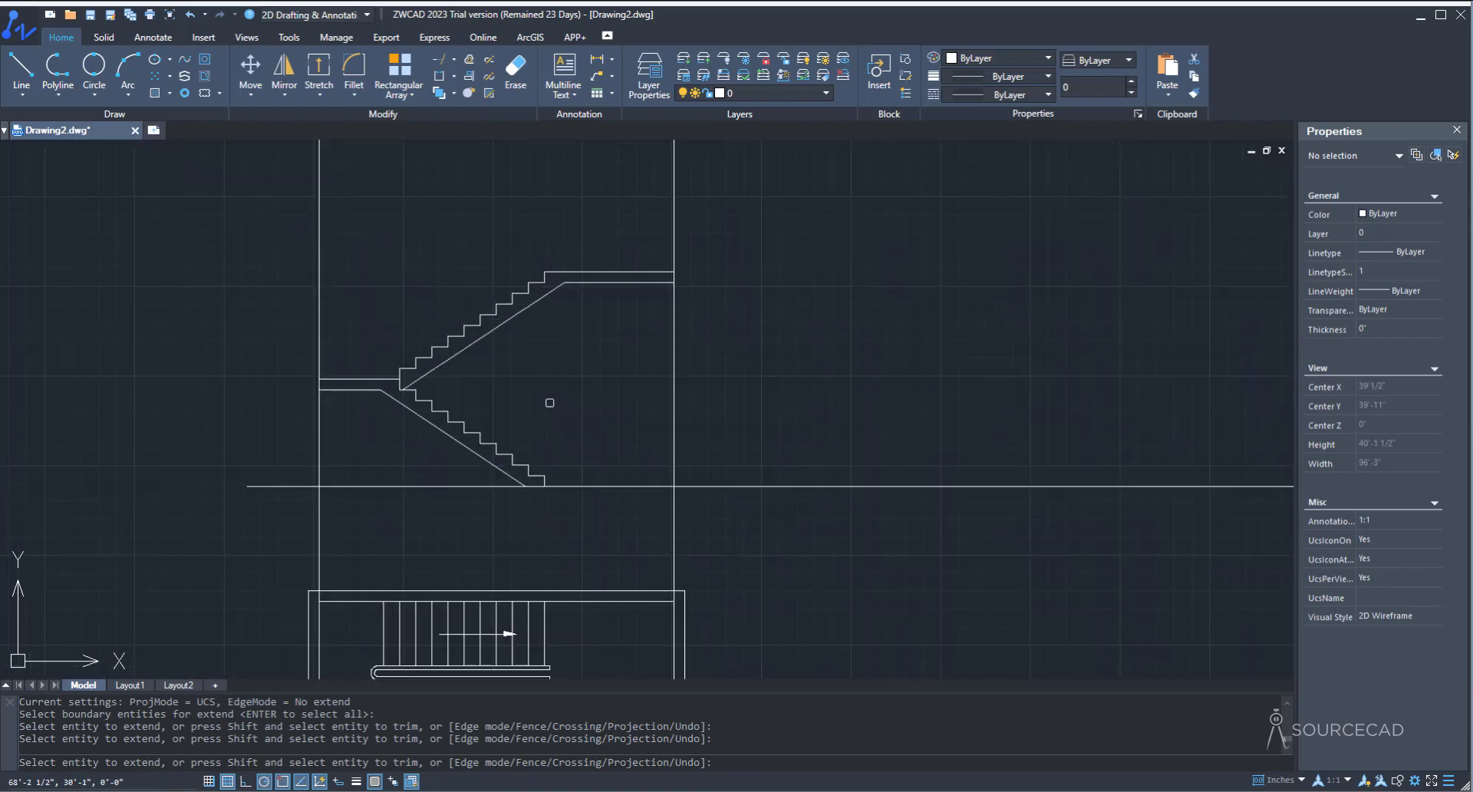
pyautogui.press('Escape')
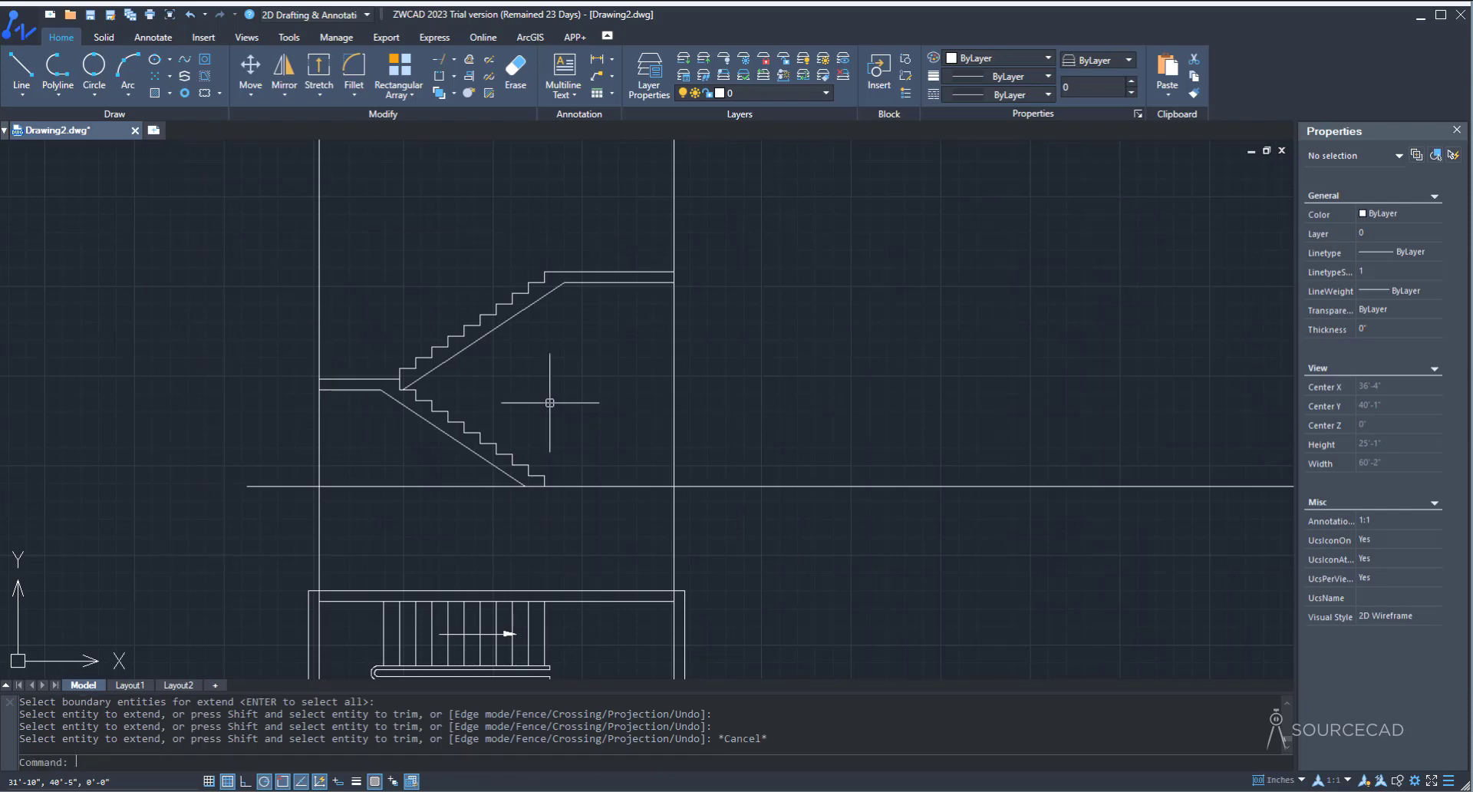
# Step: Draw a railing post on the lowest tread, starting 2 inches from the tread's midpoint towards its nosing, 2 feet high and 2 inches wide
pyautogui.click(30, 62)
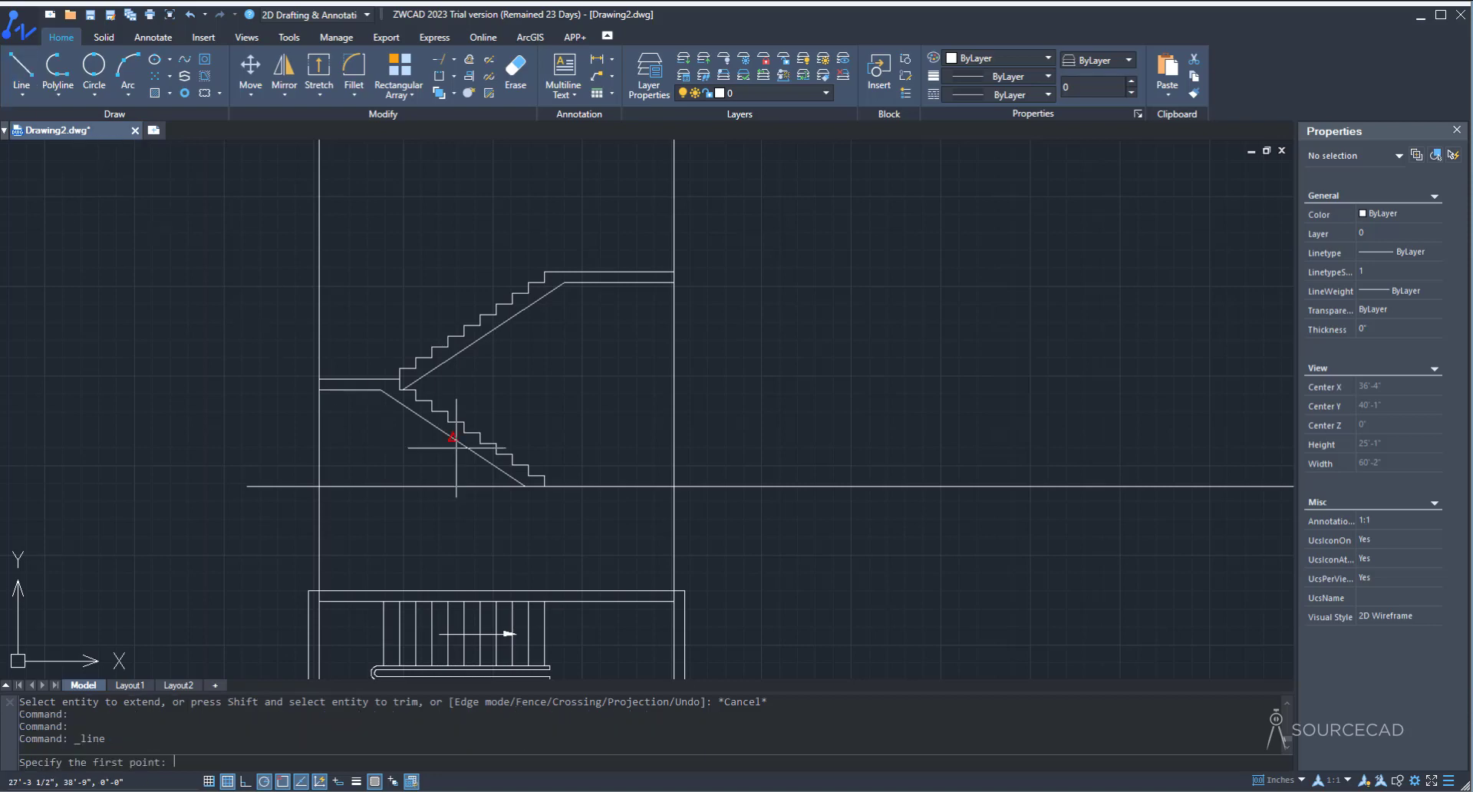
pyautogui.scroll(8, 509, 487)
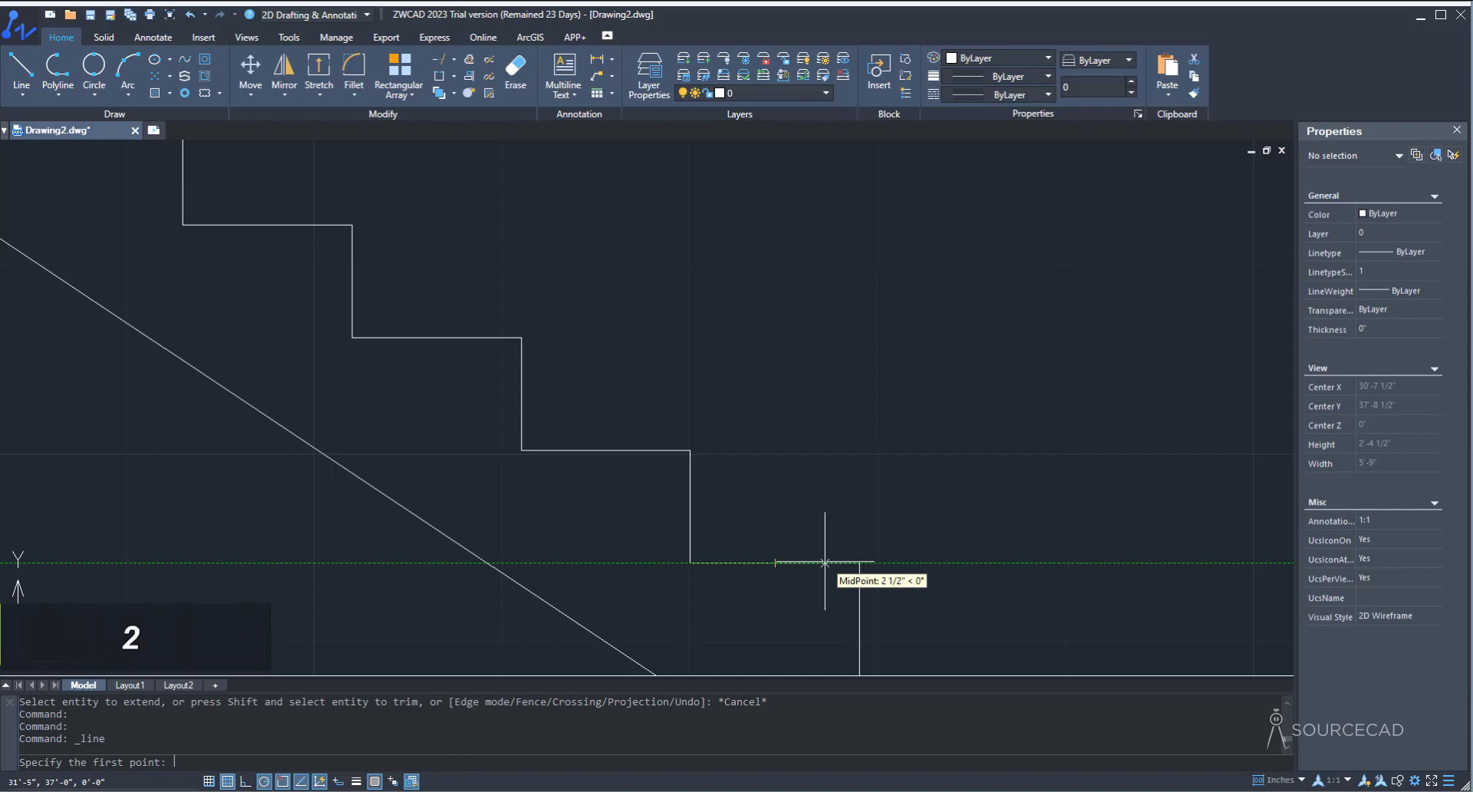
pyautogui.write('2')
pyautogui.press('Return')
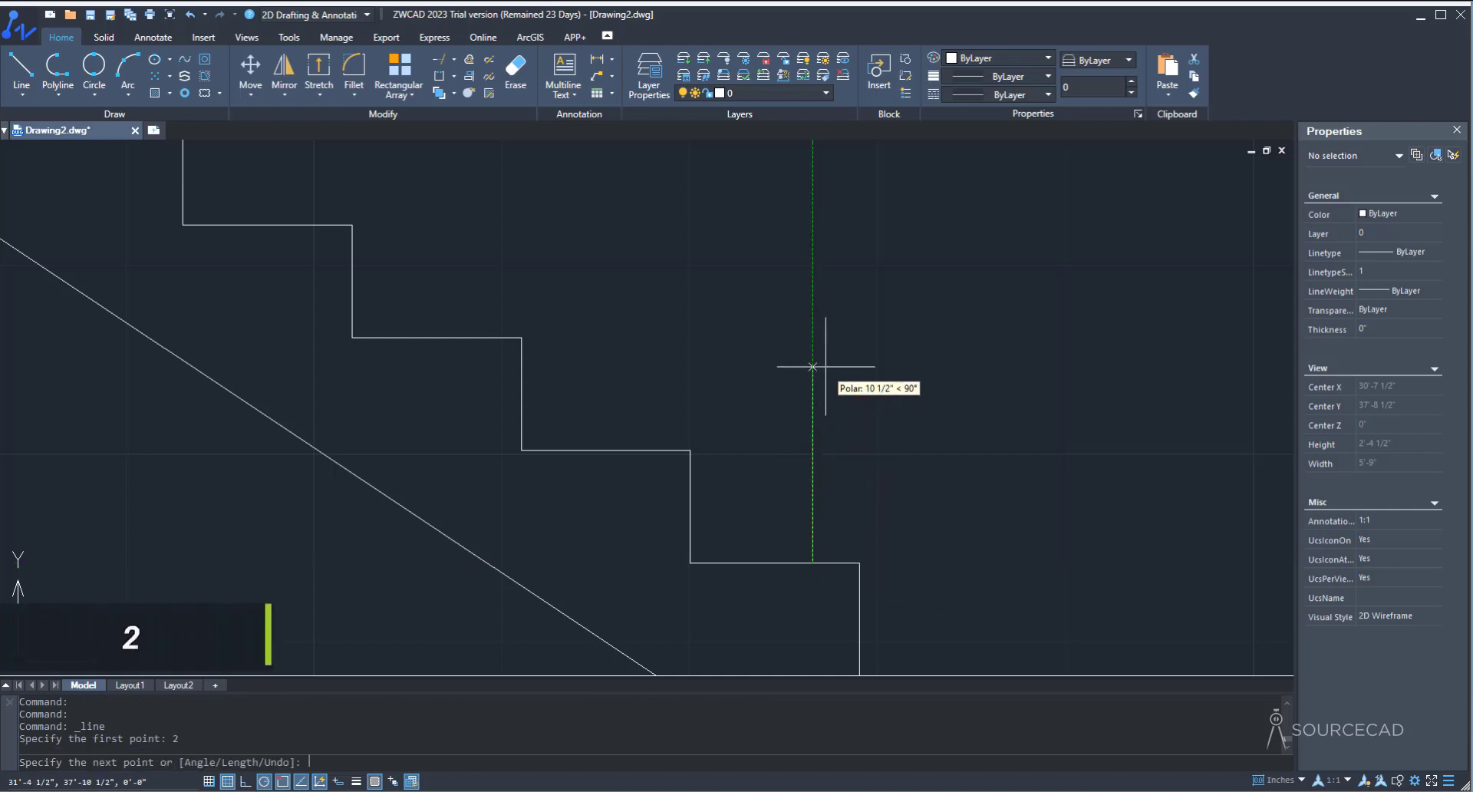
pyautogui.scroll(-4, 813, 367)
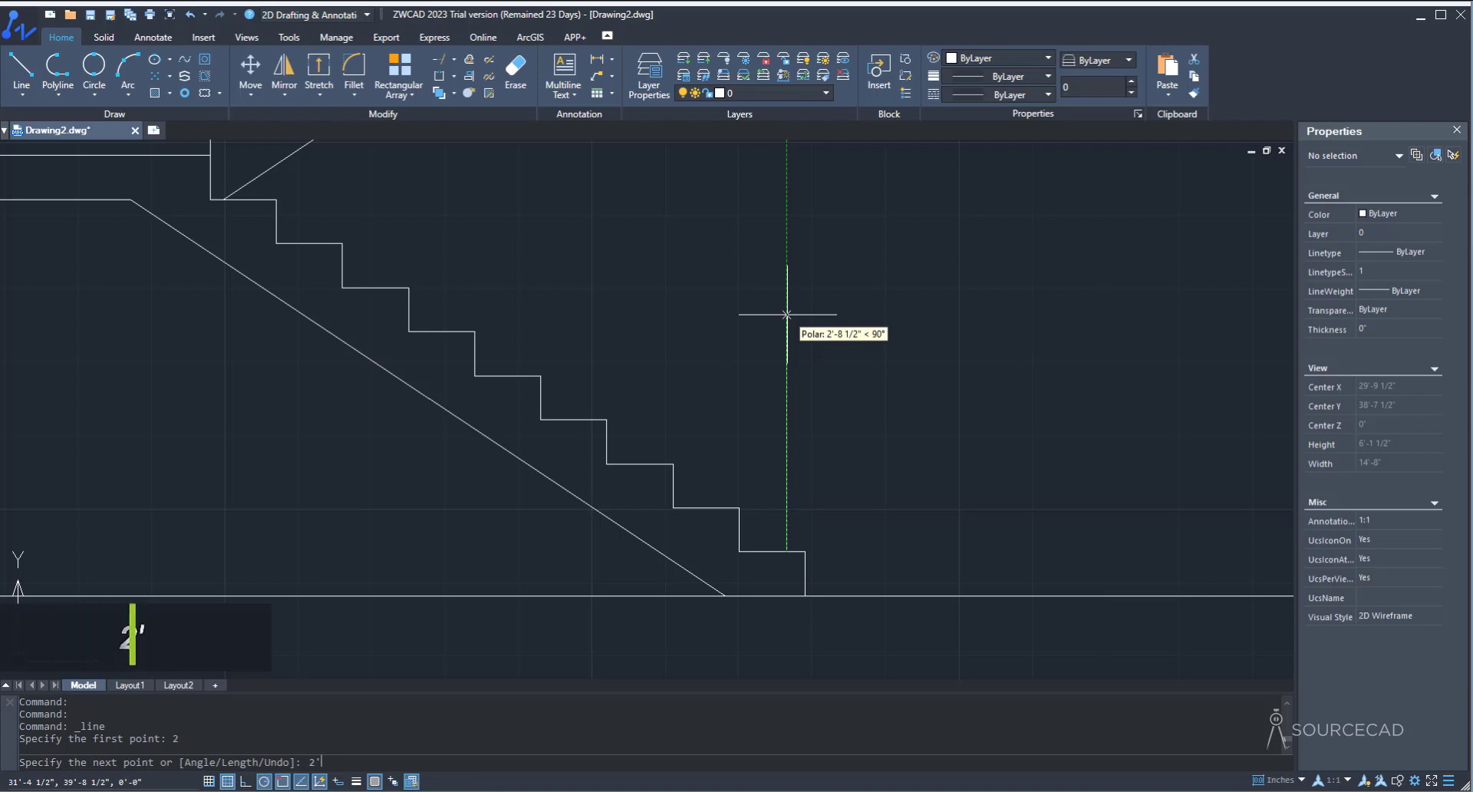
pyautogui.press('Return')
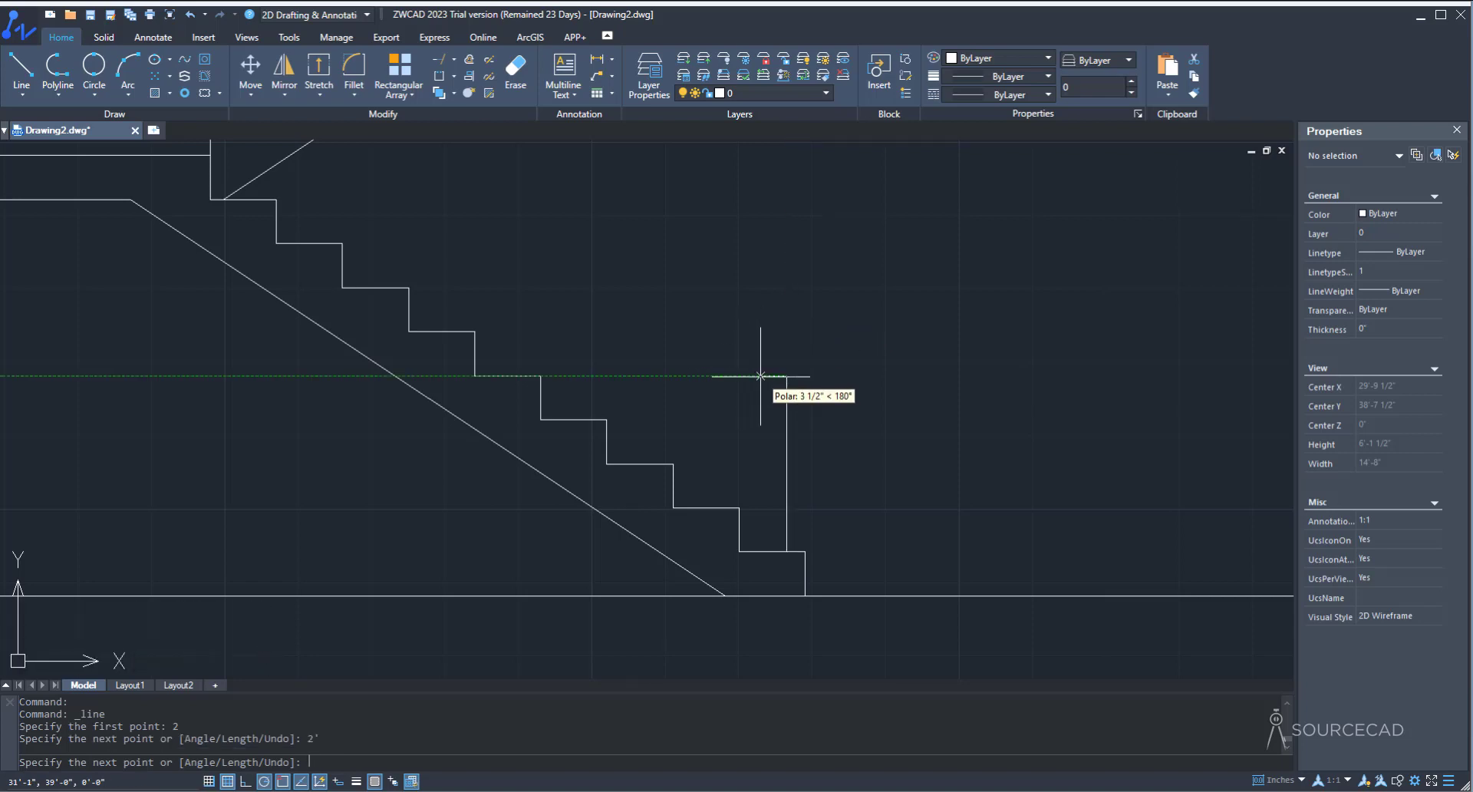
pyautogui.write('2')
pyautogui.press('Return')
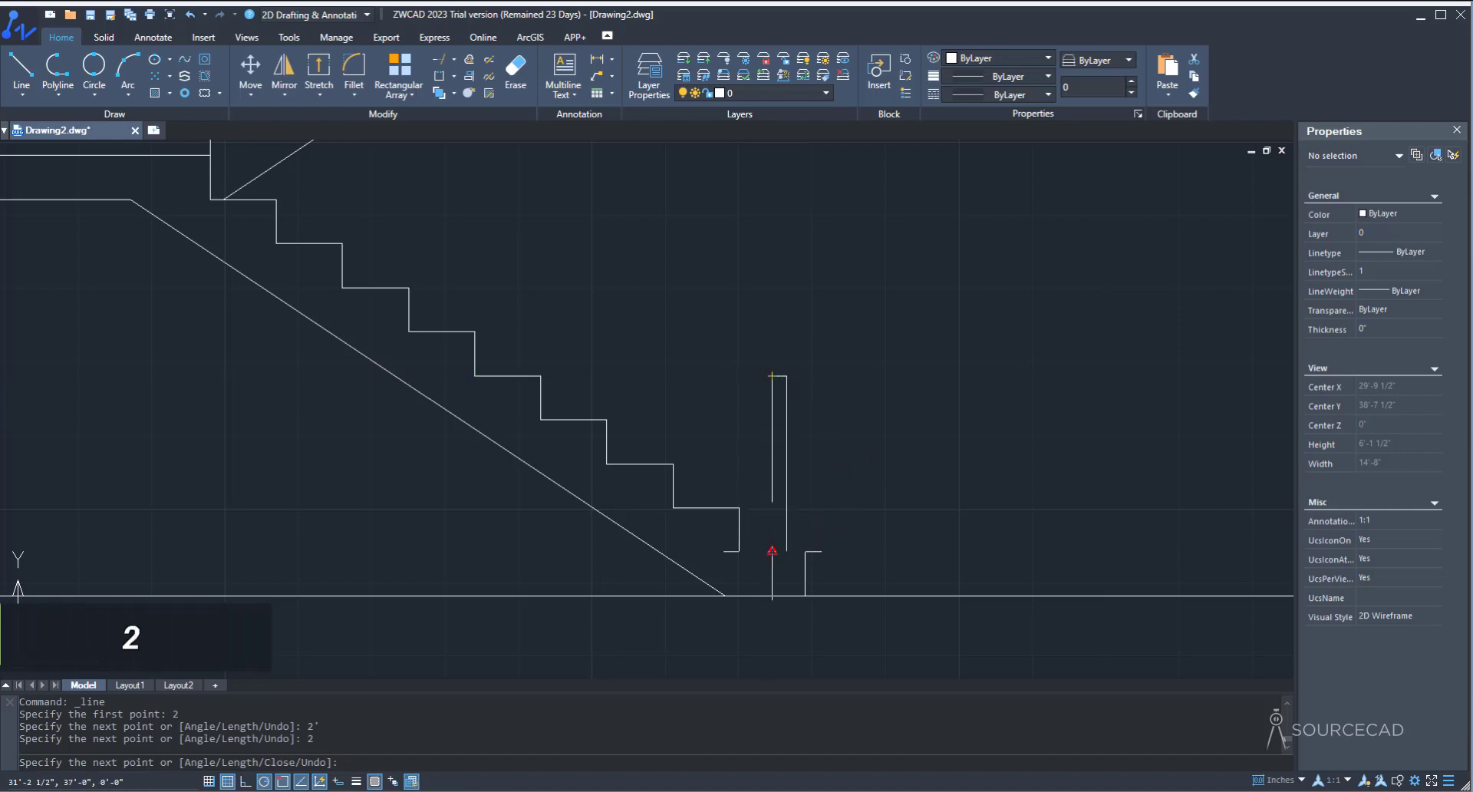
pyautogui.click(772, 550)
pyautogui.press('Return')
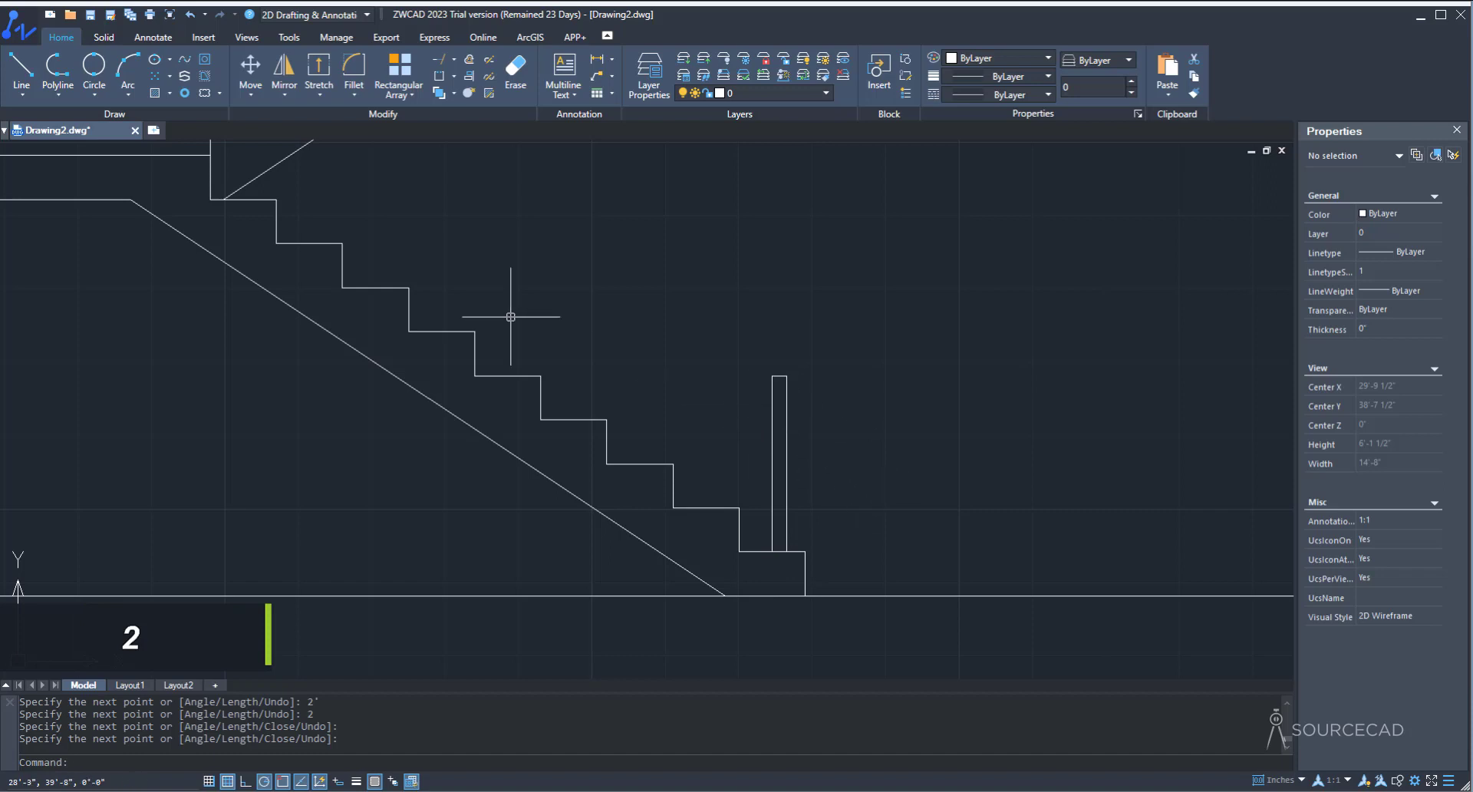
# Step: Draw a two-point circle across the post's top corners and erase the post's horizontal top line
pyautogui.click(100, 90)
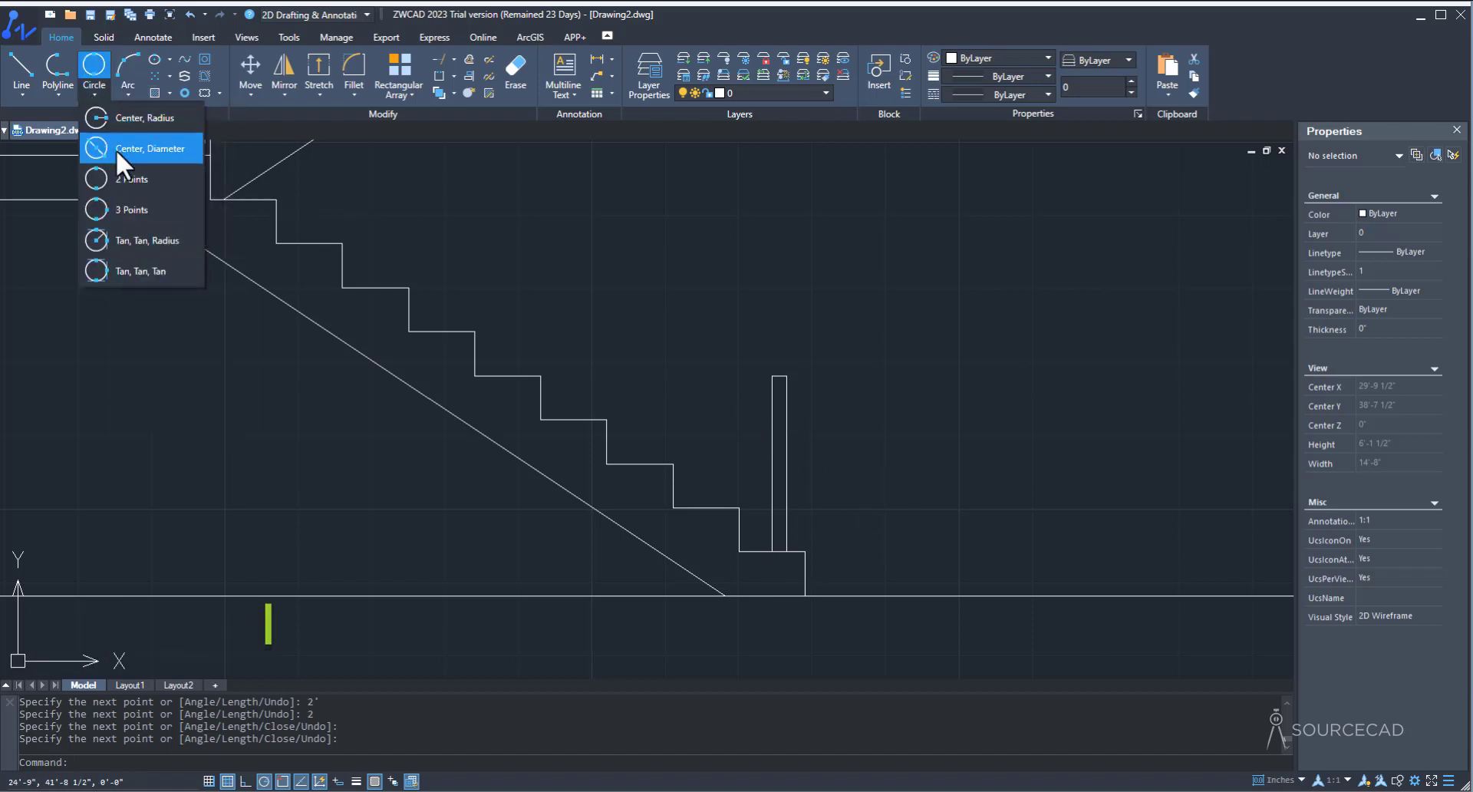
pyautogui.click(130, 179)
pyautogui.click(772, 375)
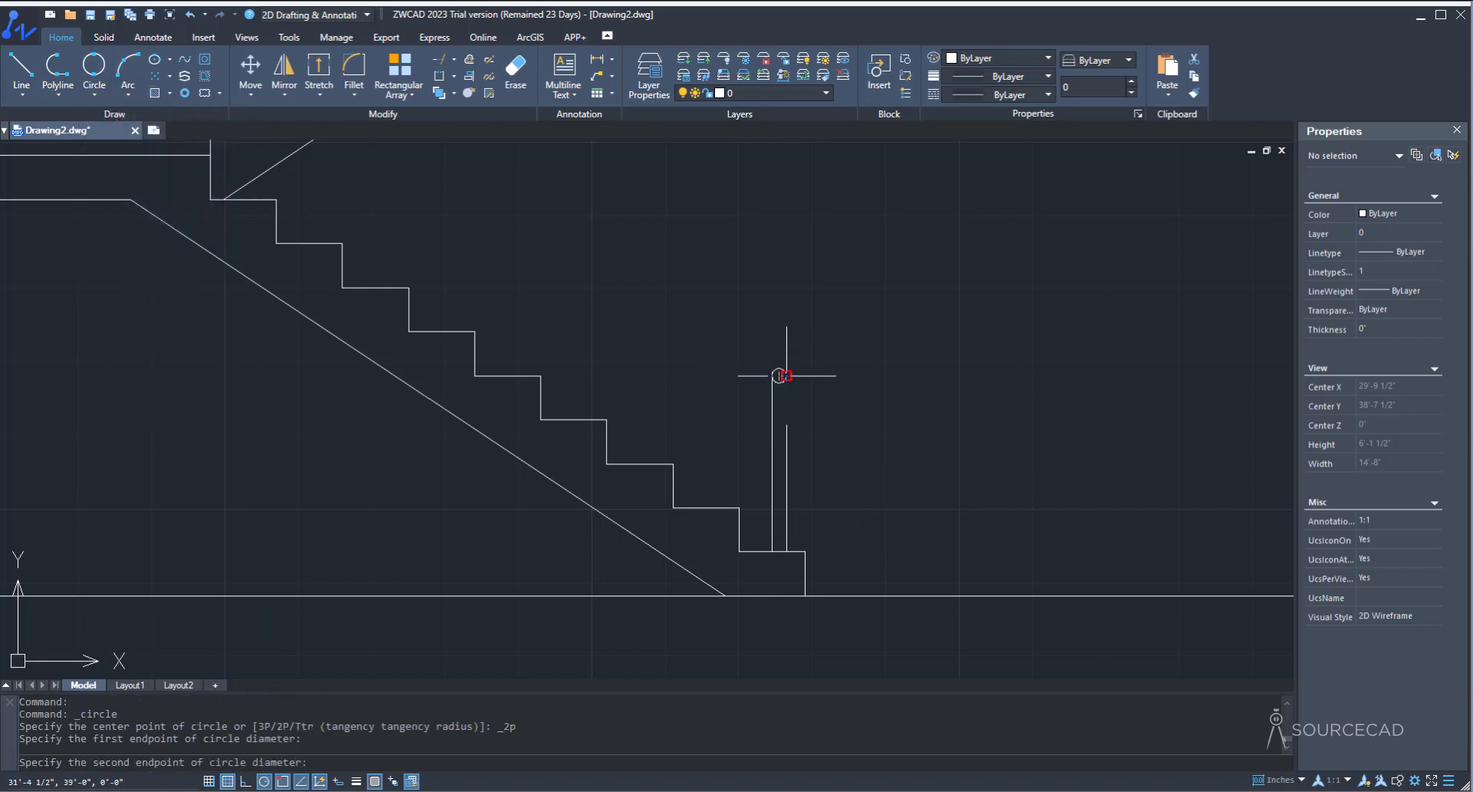
pyautogui.click(786, 375)
pyautogui.scroll(3, 784, 376)
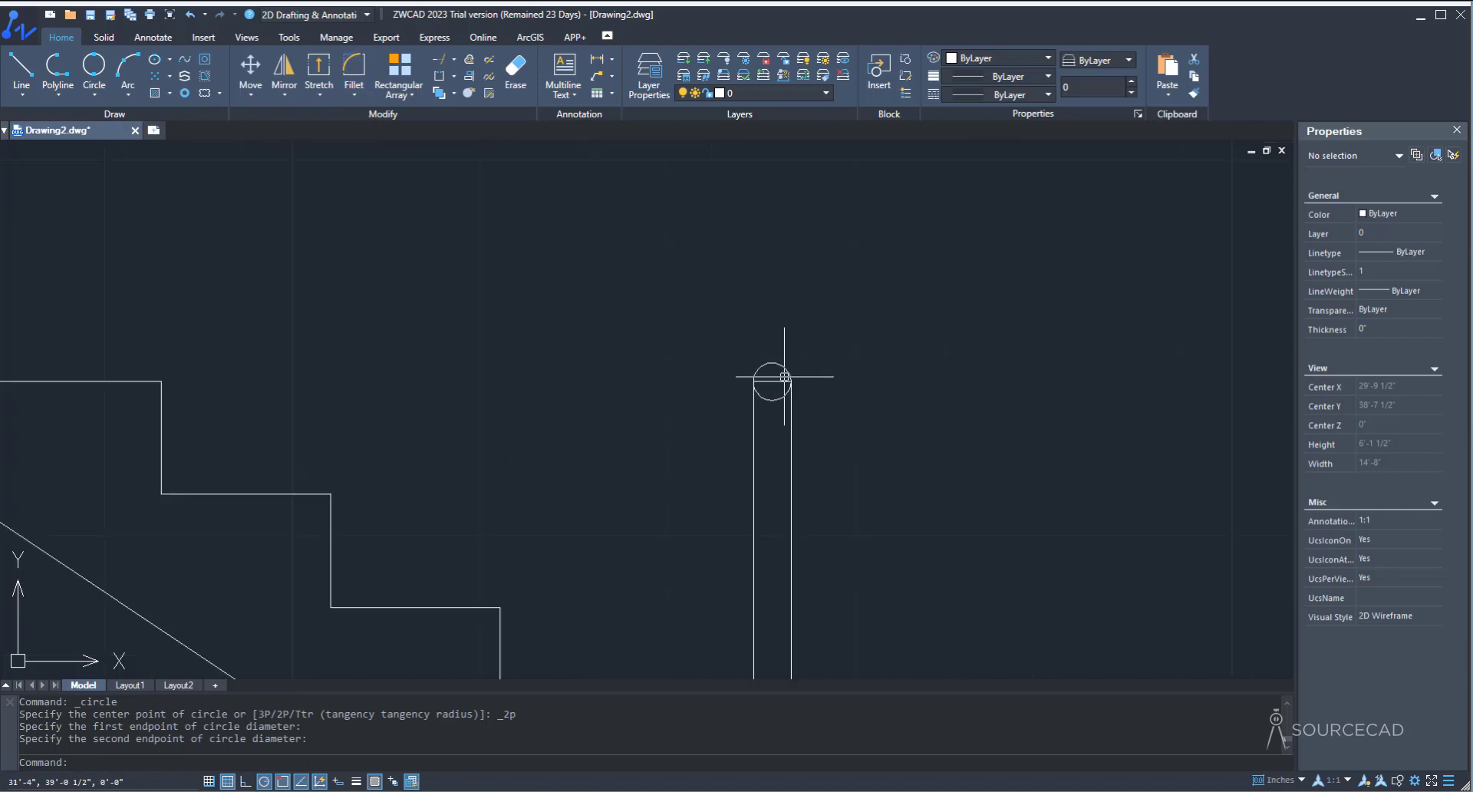
pyautogui.scroll(2, 785, 376)
pyautogui.click(786, 384)
pyautogui.press('Delete')
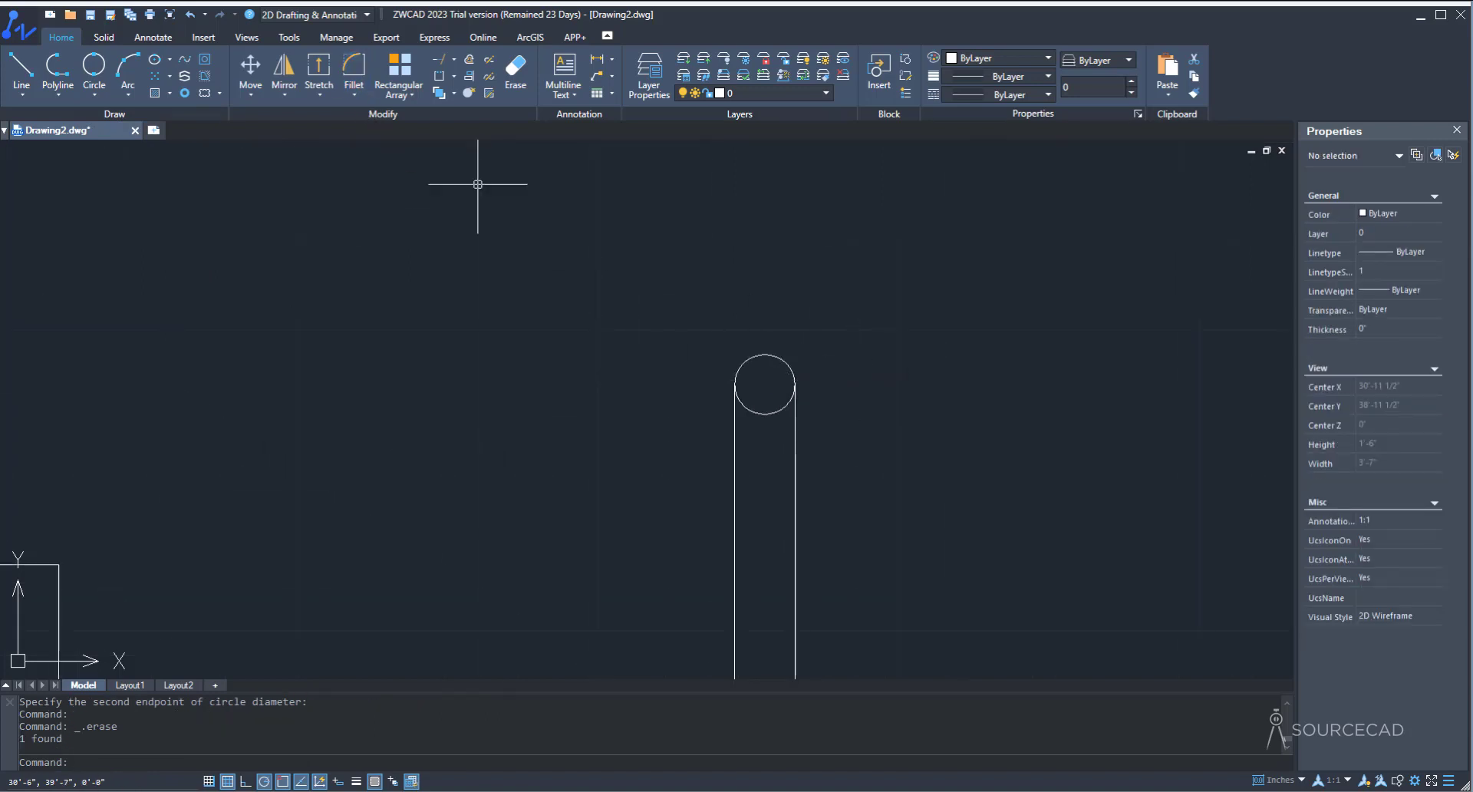
# Step: Trim away the lower half of the circle to leave a rounded top on the post
pyautogui.click(453, 76)
pyautogui.click(460, 89)
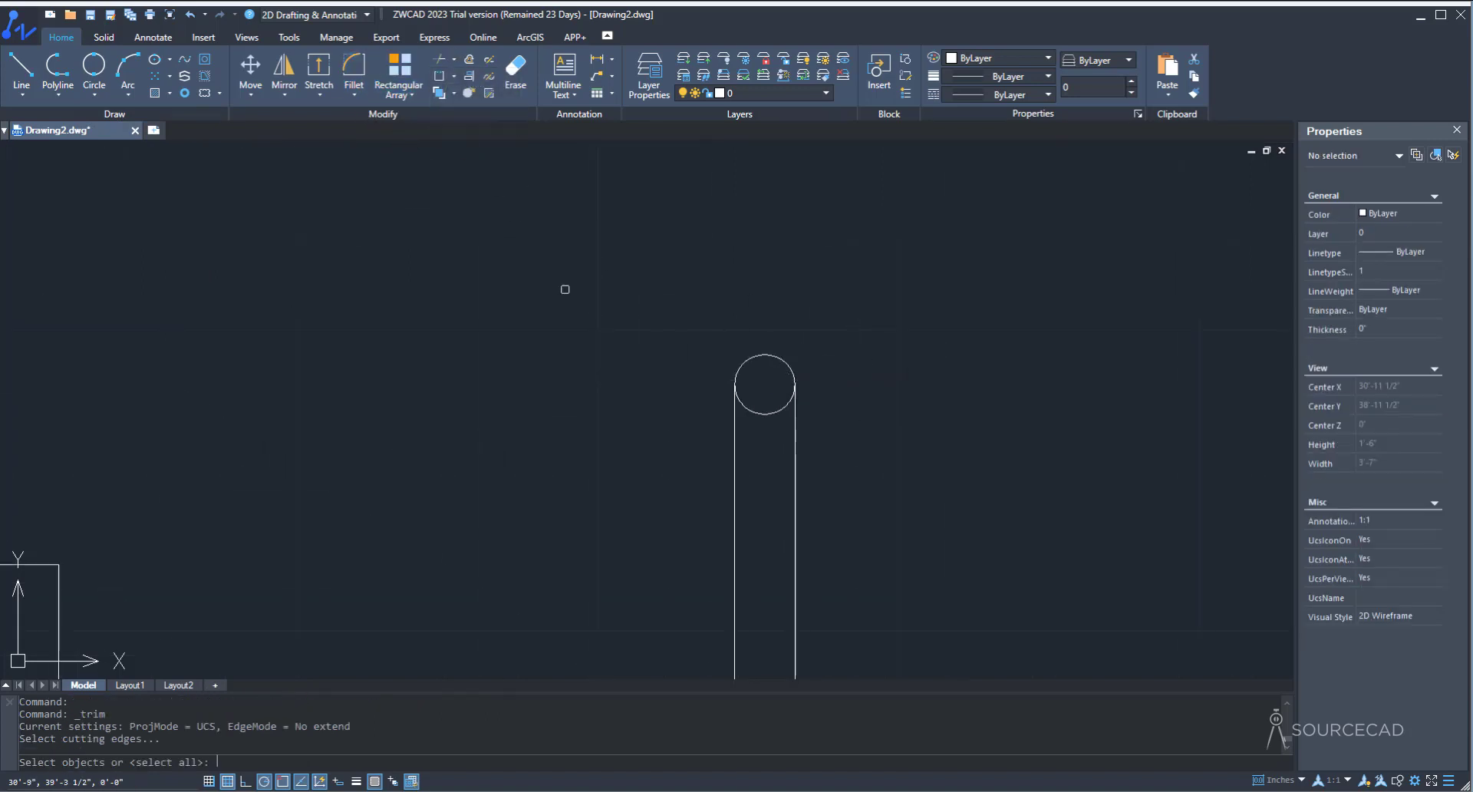
pyautogui.scroll(-5, 878, 353)
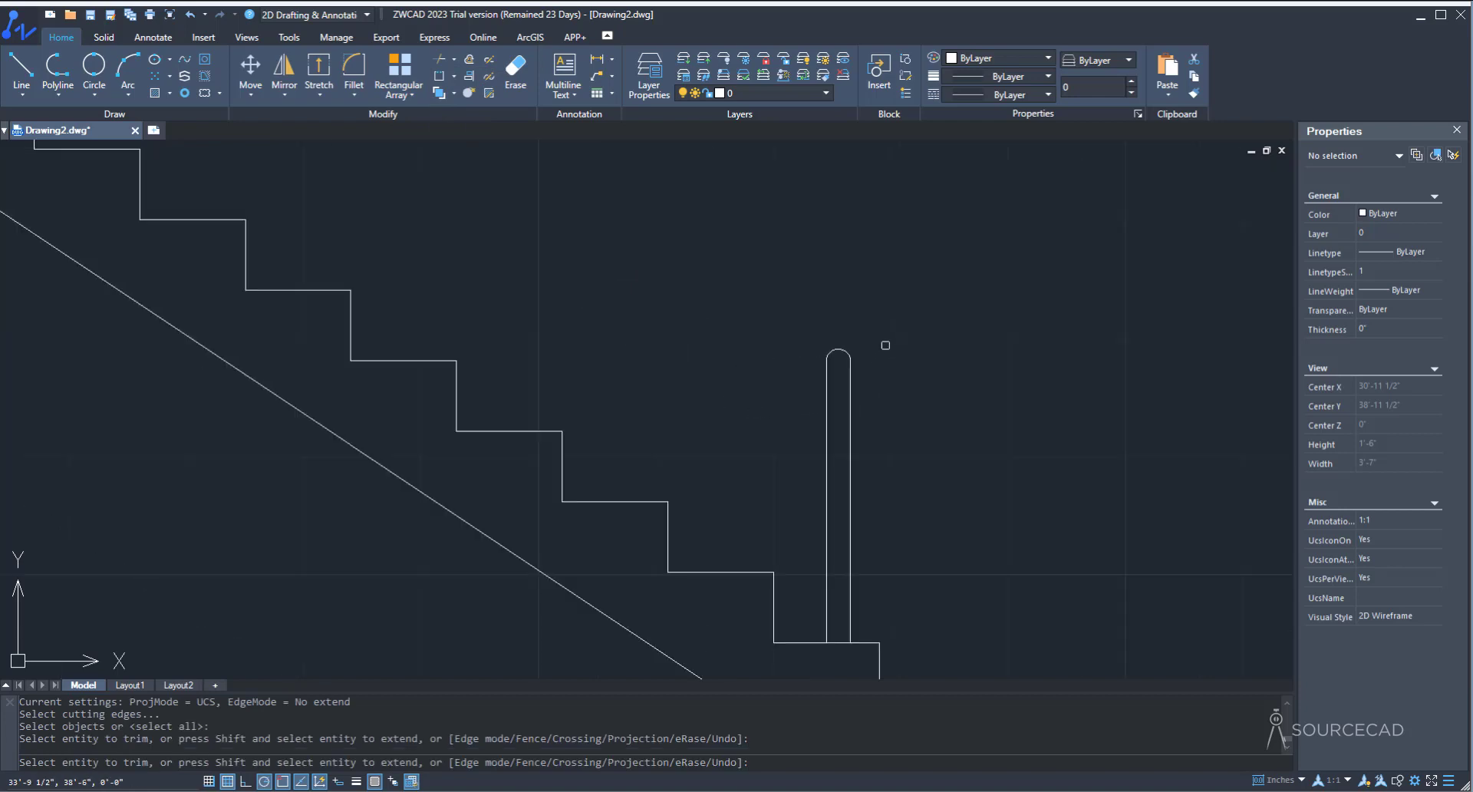
pyautogui.press('Escape')
pyautogui.scroll(-2, 922, 483)
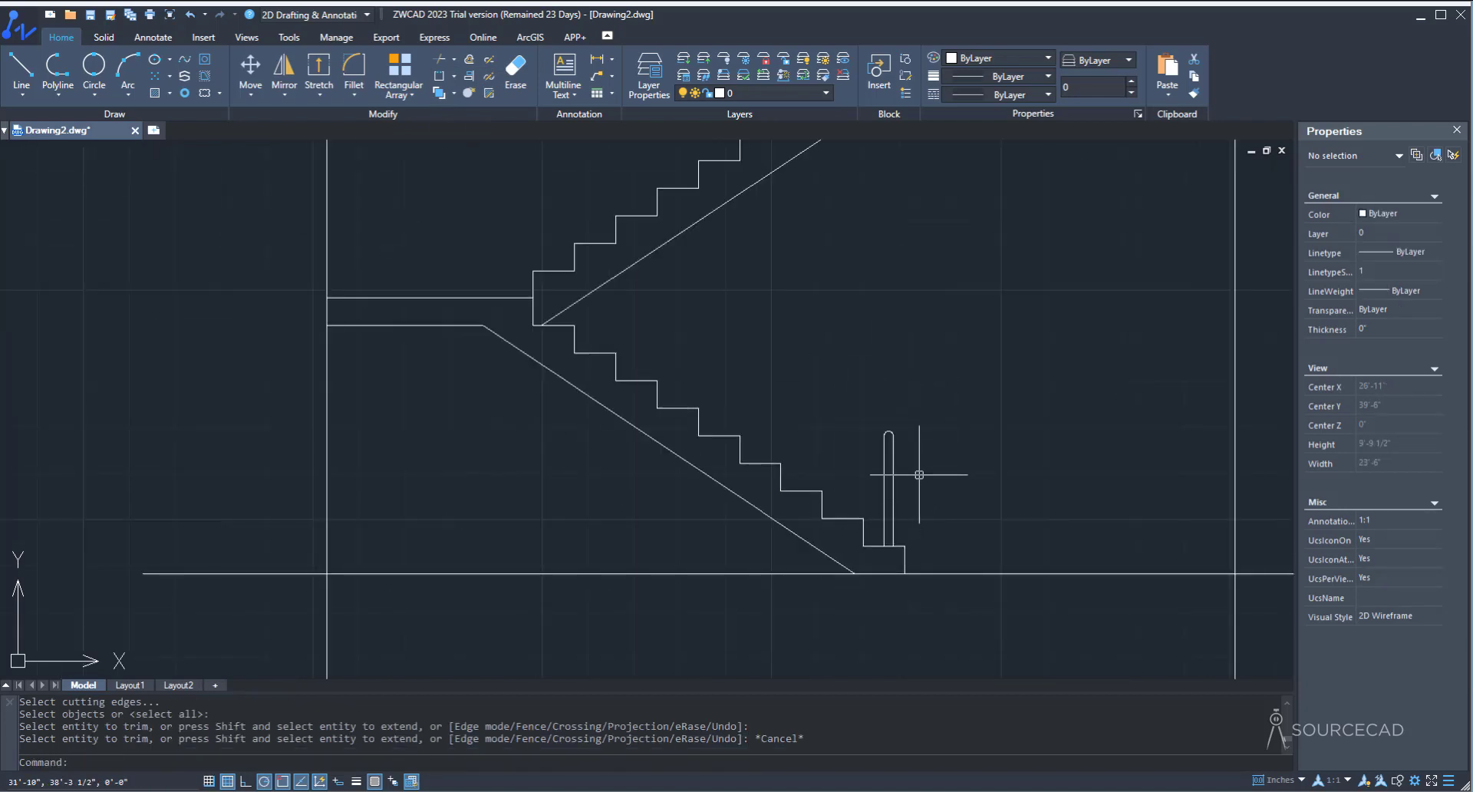
# Step: Join the railing post's side lines and rounded top into one polyline
pyautogui.click(915, 546)
pyautogui.click(870, 395)
pyautogui.write('J')
pyautogui.press('Return')
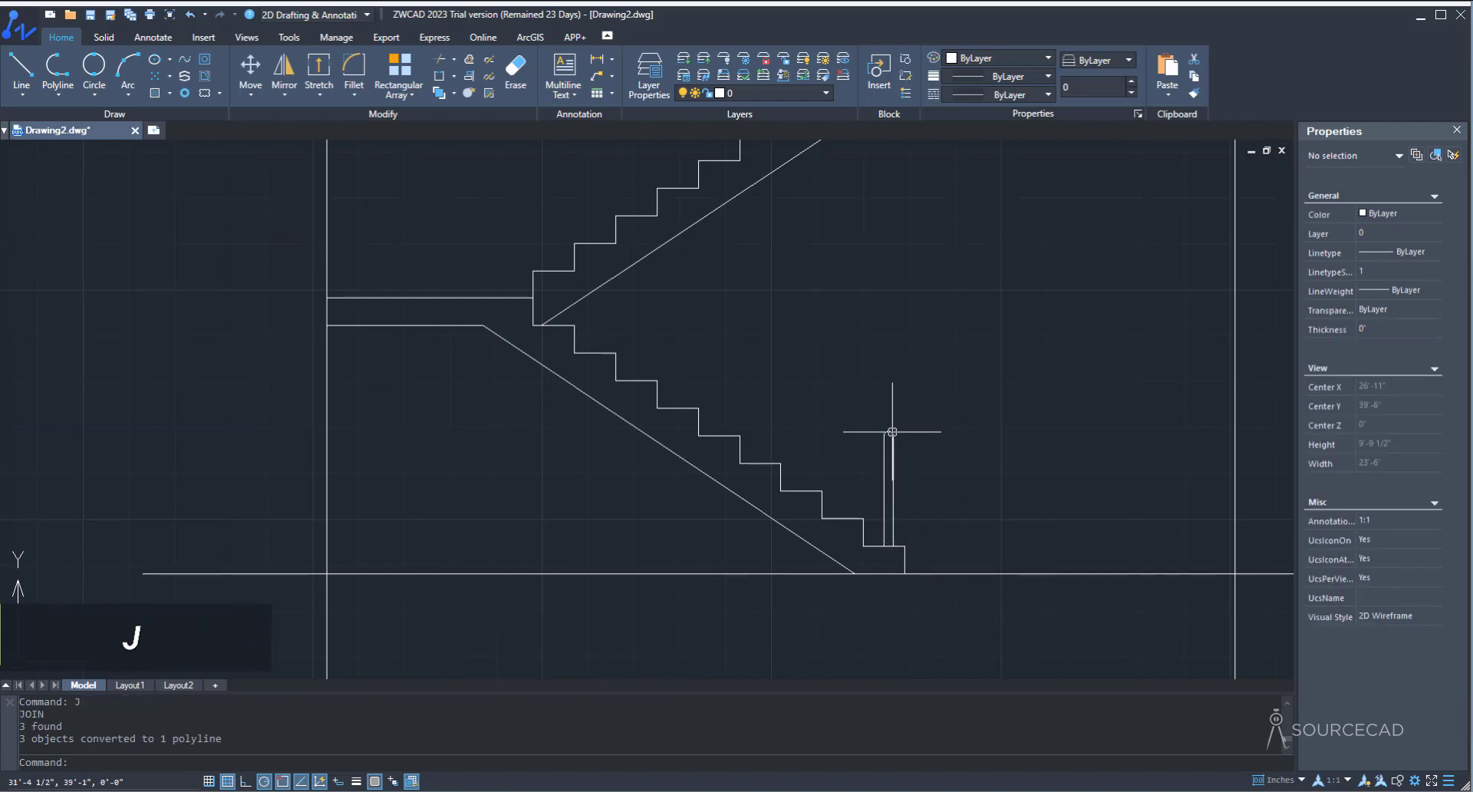
# Step: Copy the post from the lowest tread's nosing to the nosing of every other tread up the lower flight
pyautogui.scroll(5, 888, 428)
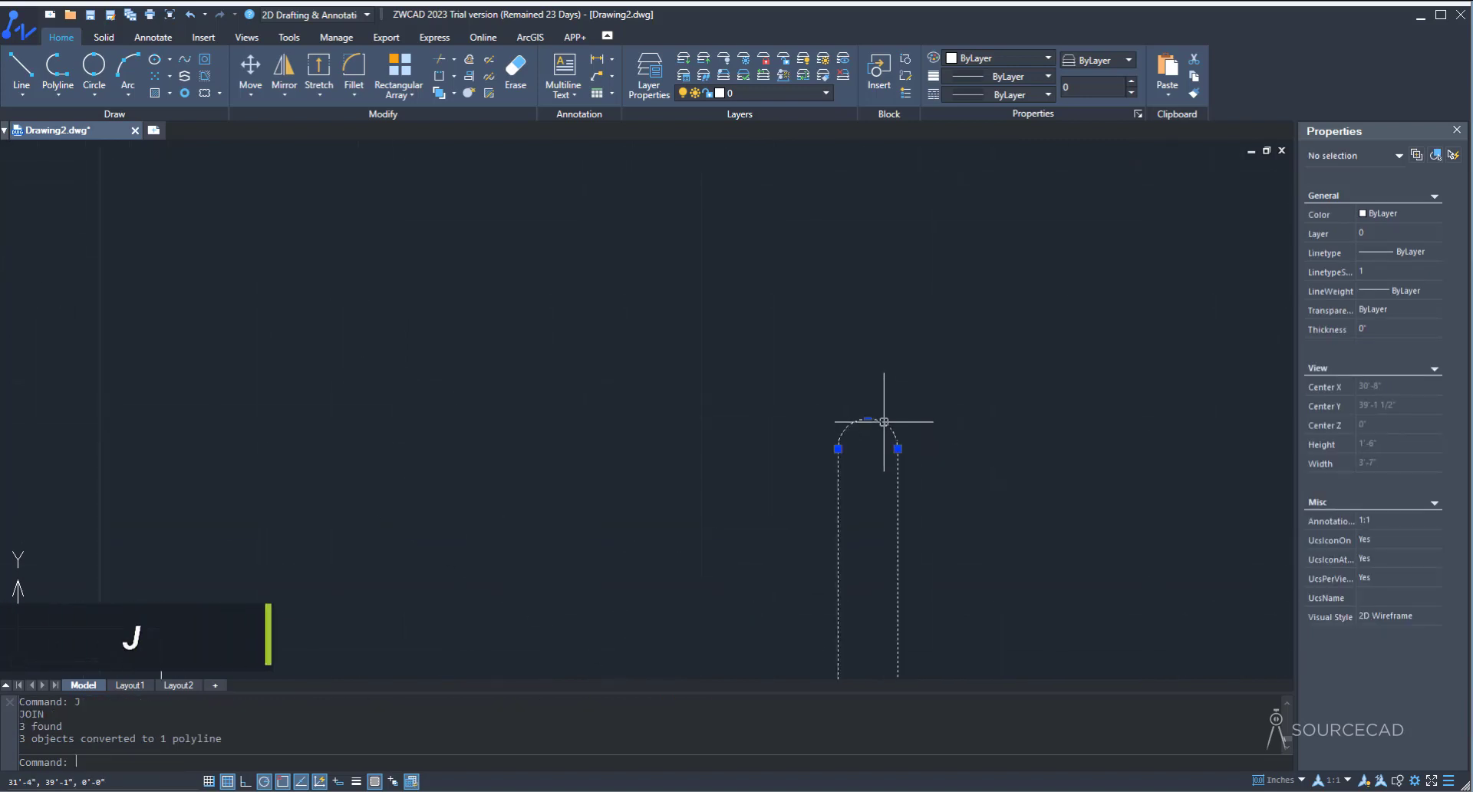
pyautogui.click(884, 422)
pyautogui.scroll(-5, 724, 426)
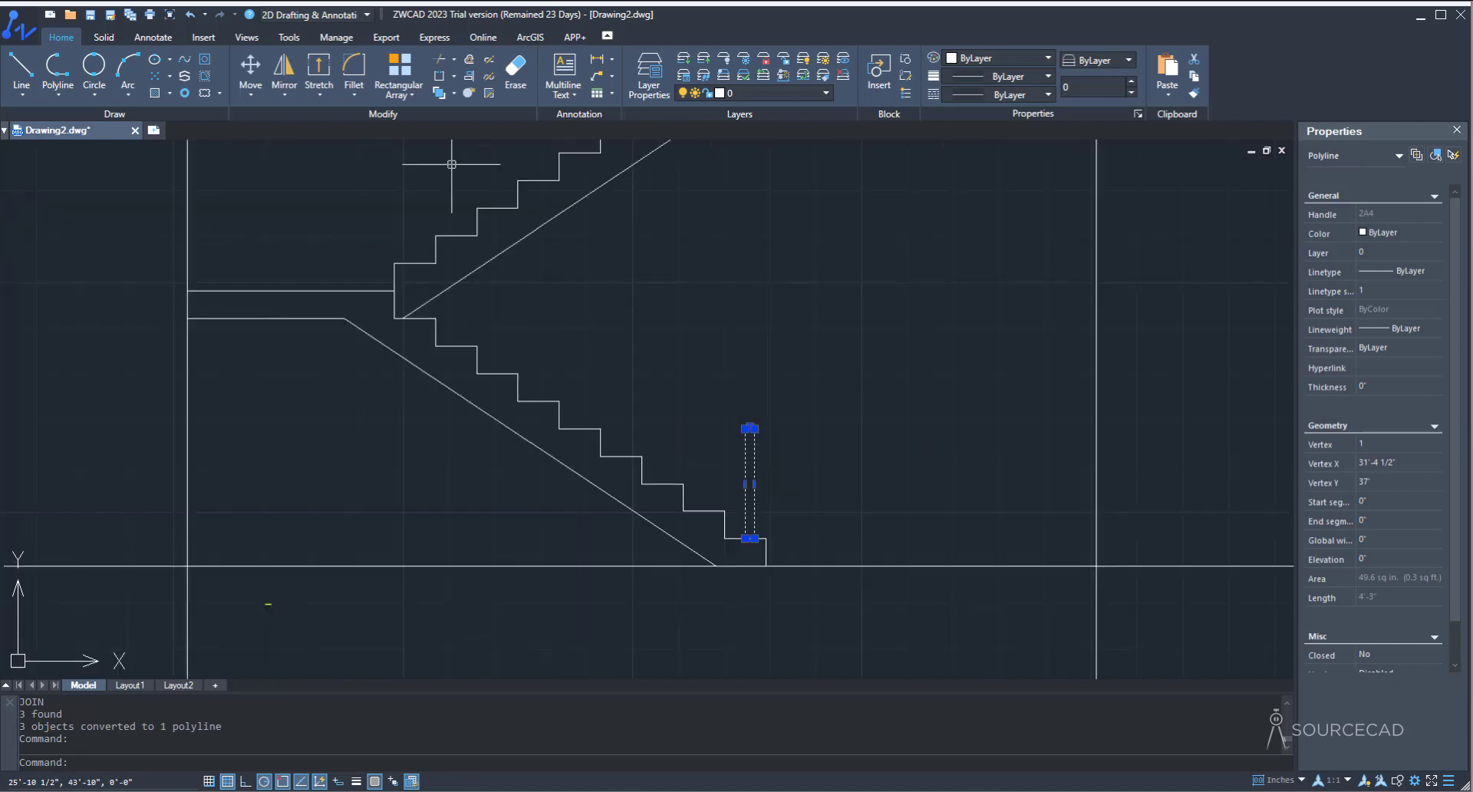
pyautogui.click(290, 94)
pyautogui.click(301, 123)
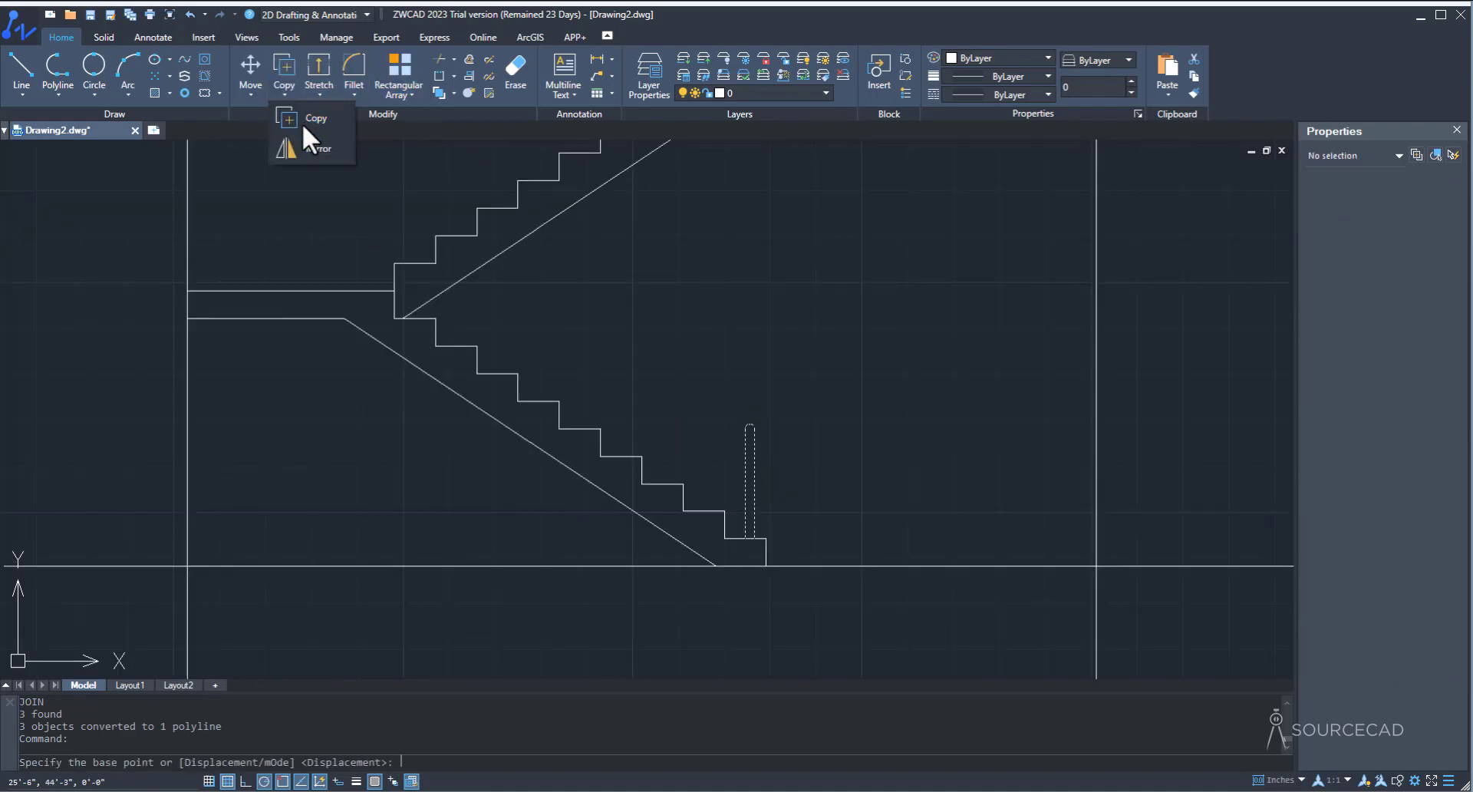
pyautogui.scroll(4, 766, 537)
pyautogui.click(754, 537)
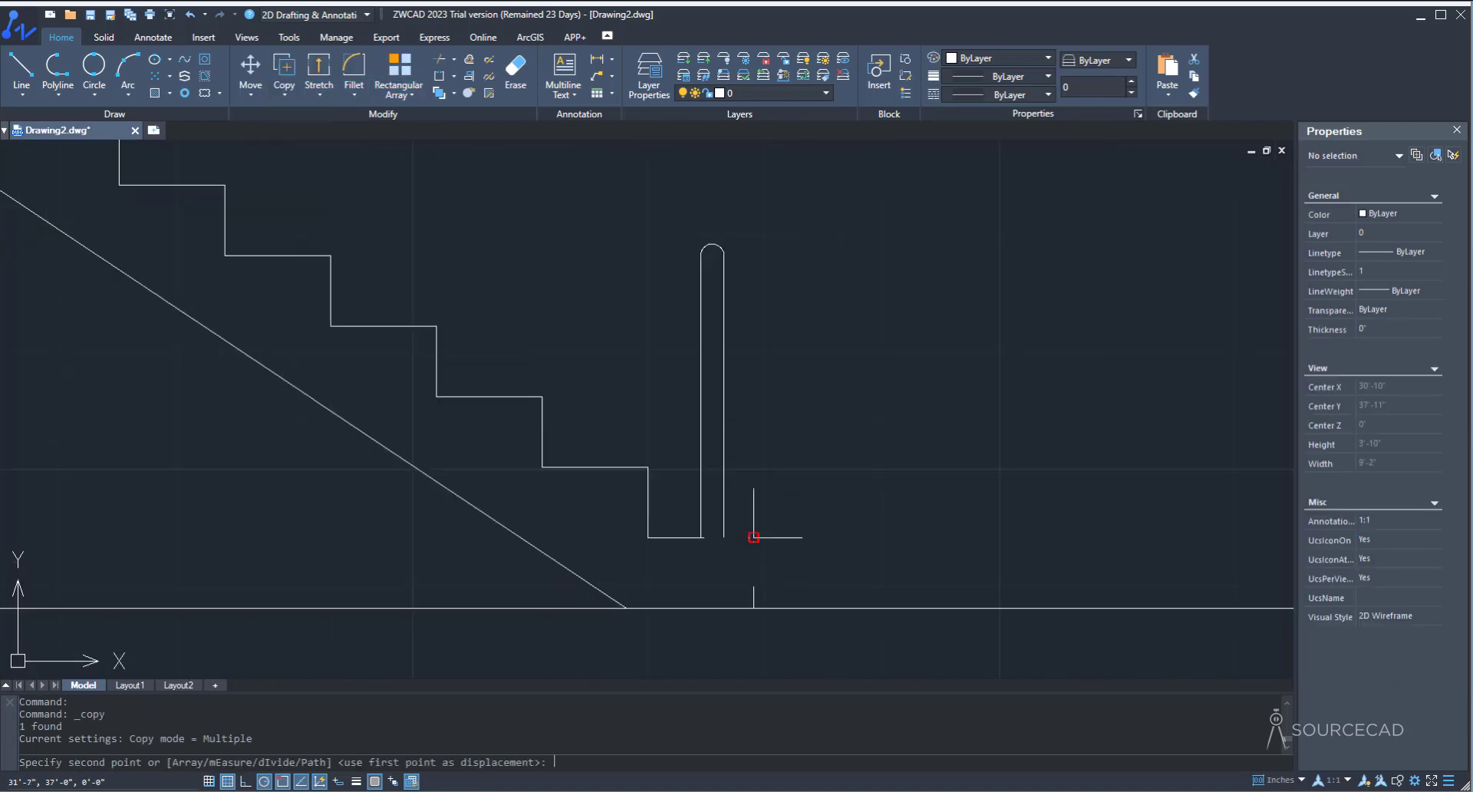
pyautogui.click(648, 466)
pyautogui.click(543, 396)
pyautogui.click(437, 326)
pyautogui.click(463, 482)
pyautogui.click(357, 412)
pyautogui.moveTo(390, 402); pyautogui.dragTo(479, 550, button='middle')
pyautogui.click(341, 488)
pyautogui.click(234, 418)
pyautogui.click(283, 574)
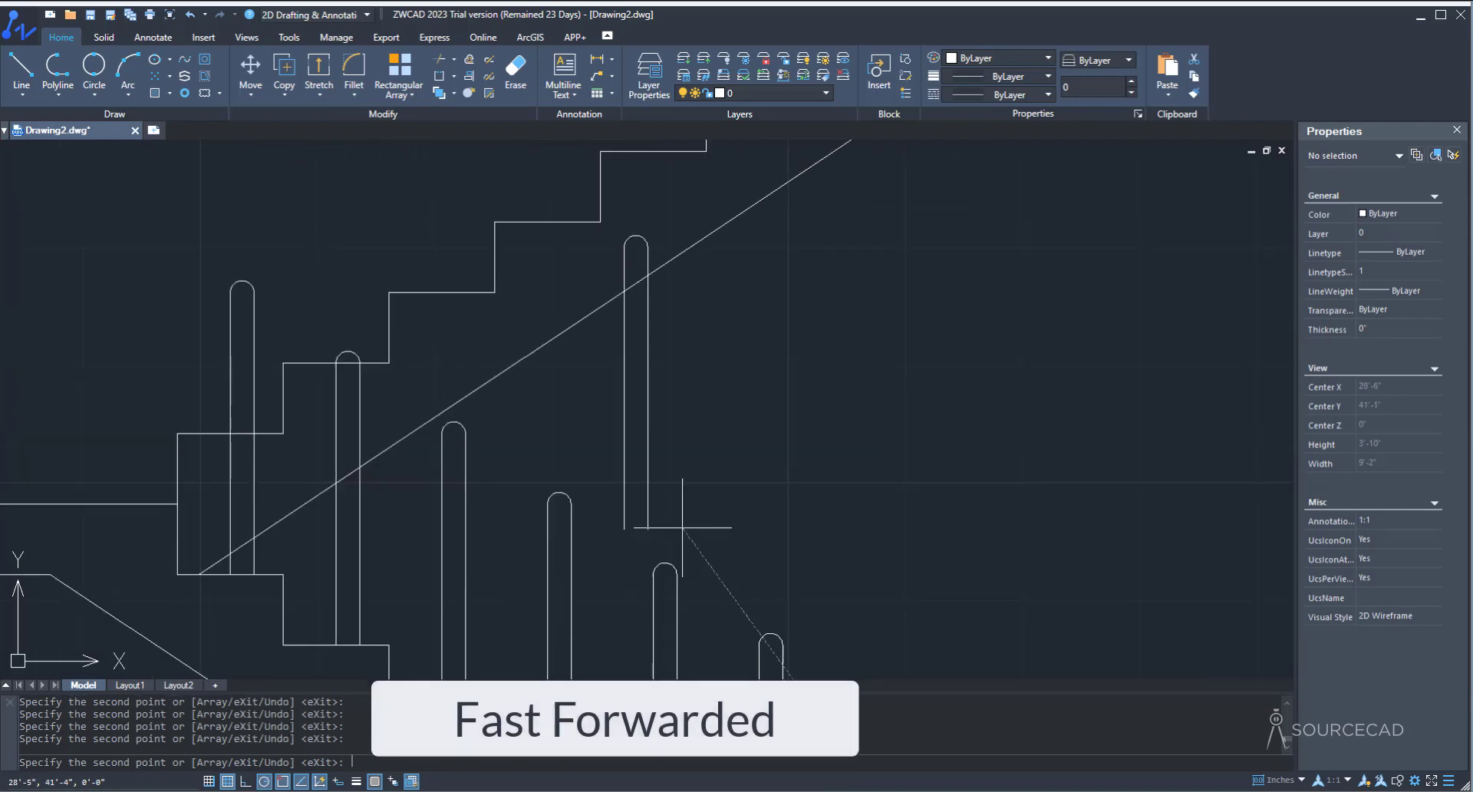
pyautogui.press('Escape')
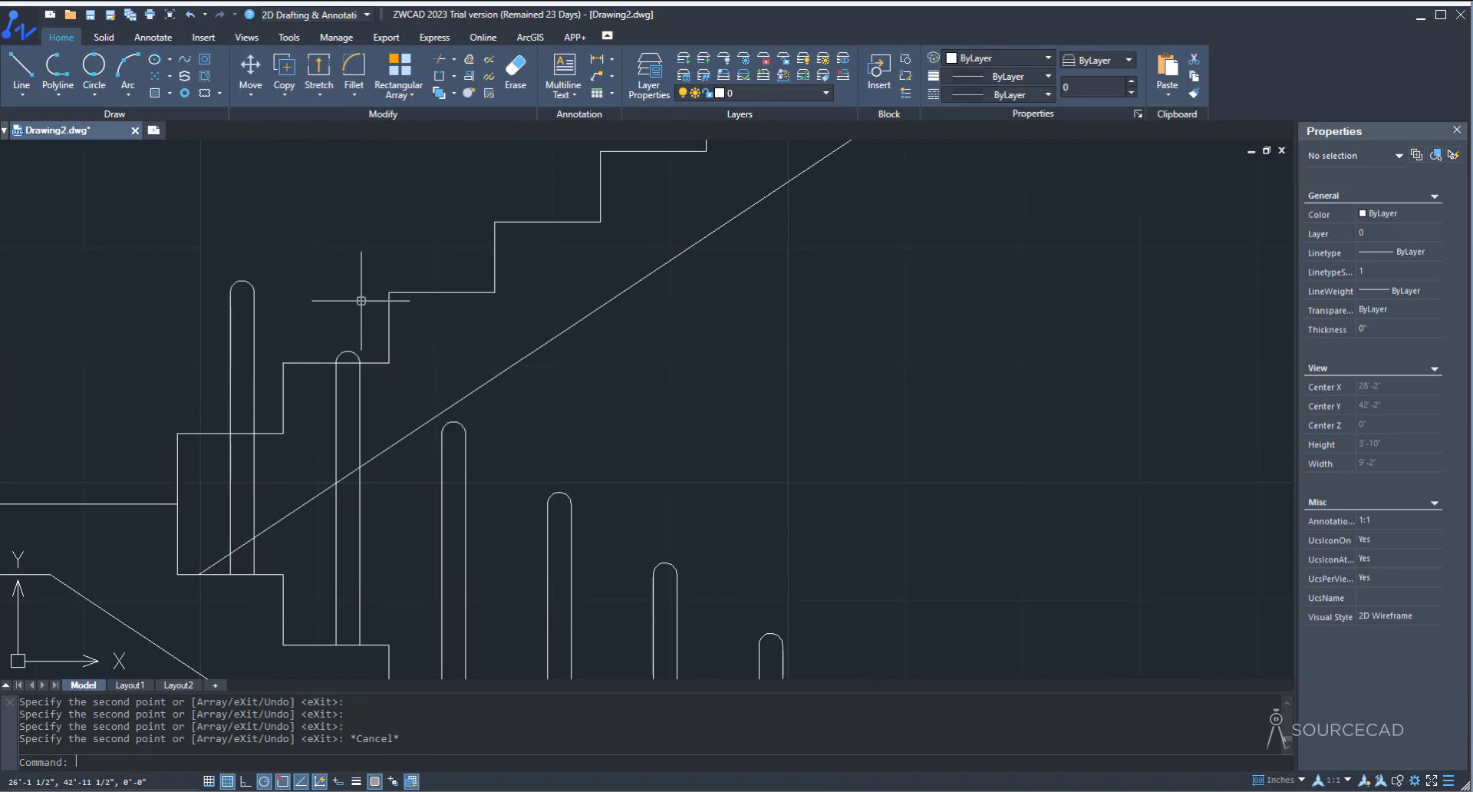
# Step: Copy the lower flight's topmost post by its bottom corner to the nosing of the upper flight's first tread
pyautogui.click(252, 307)
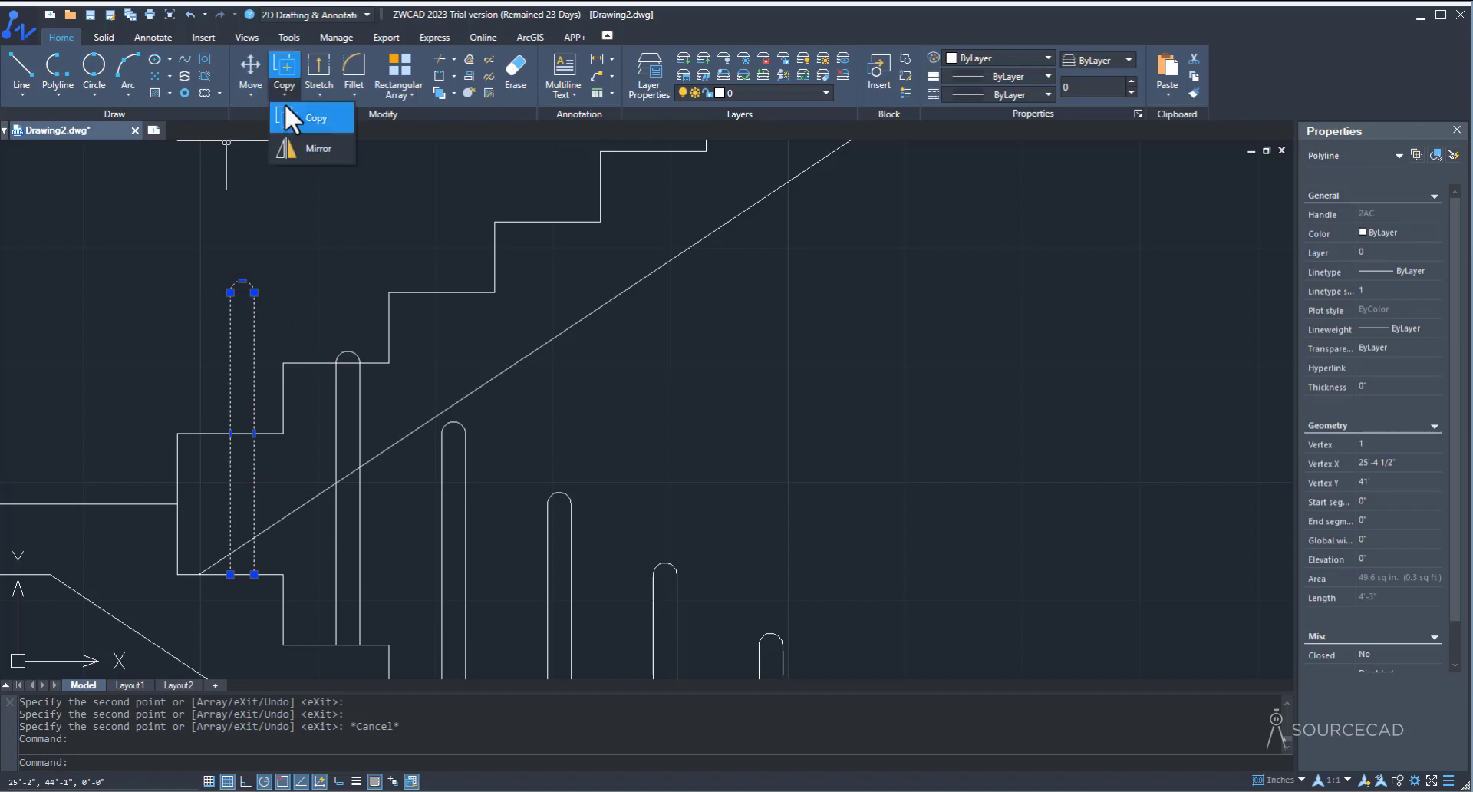
pyautogui.click(284, 91)
pyautogui.click(230, 574)
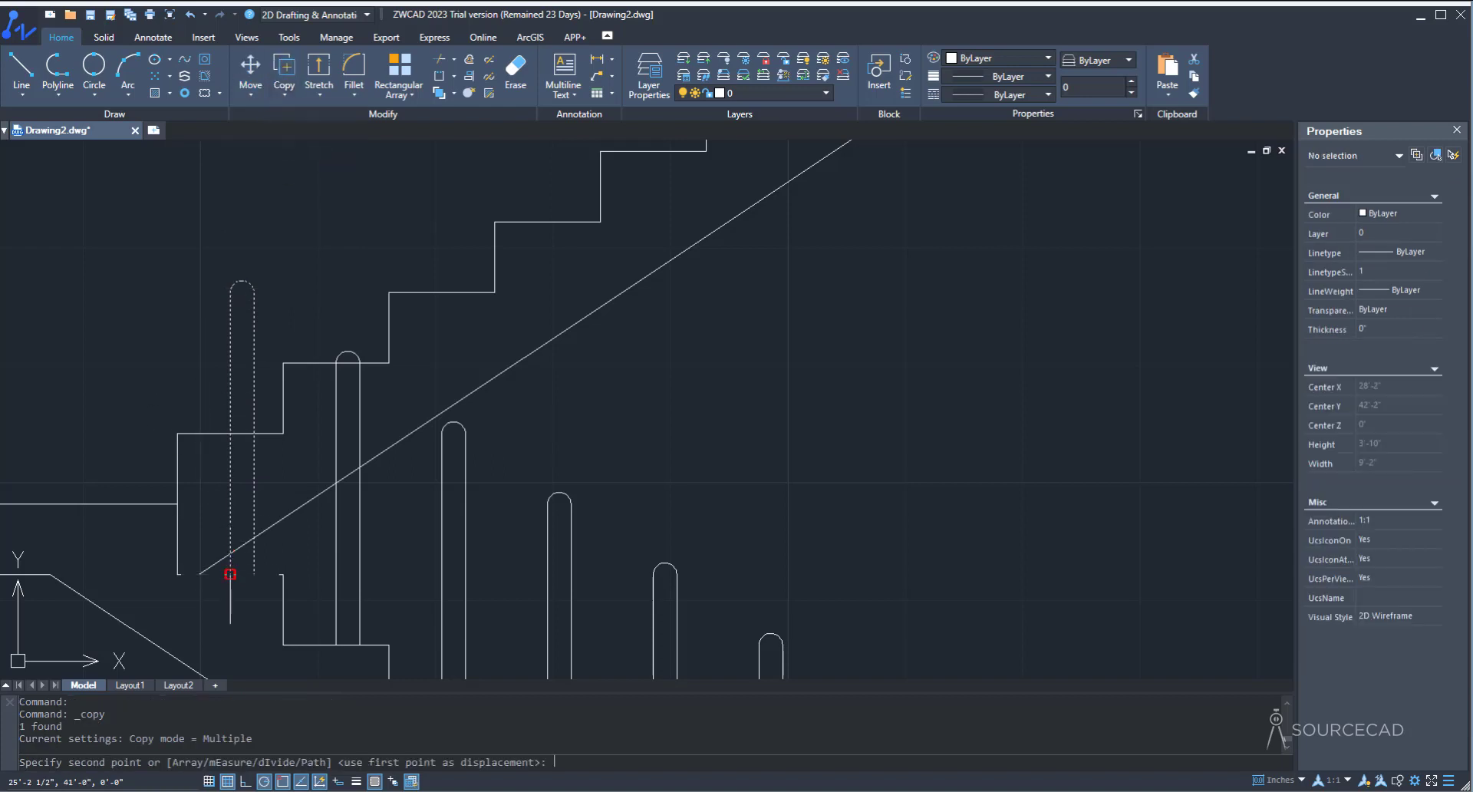
pyautogui.click(177, 433)
pyautogui.press('Escape')
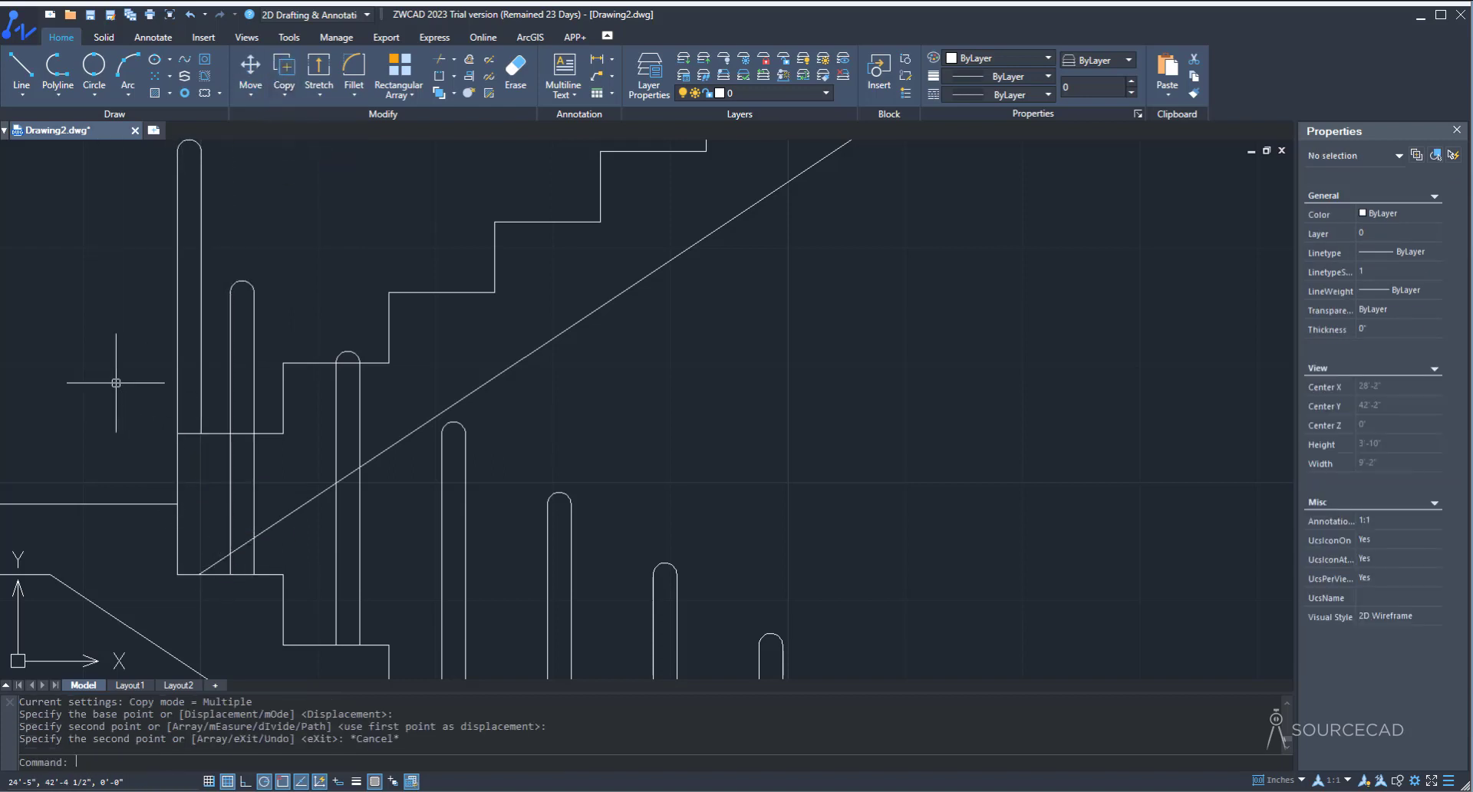
# Step: Move the copied post 2 inches horizontally inward from the nosing of the upper flight's first tread
pyautogui.click(201, 336)
pyautogui.click(251, 69)
pyautogui.click(88, 272)
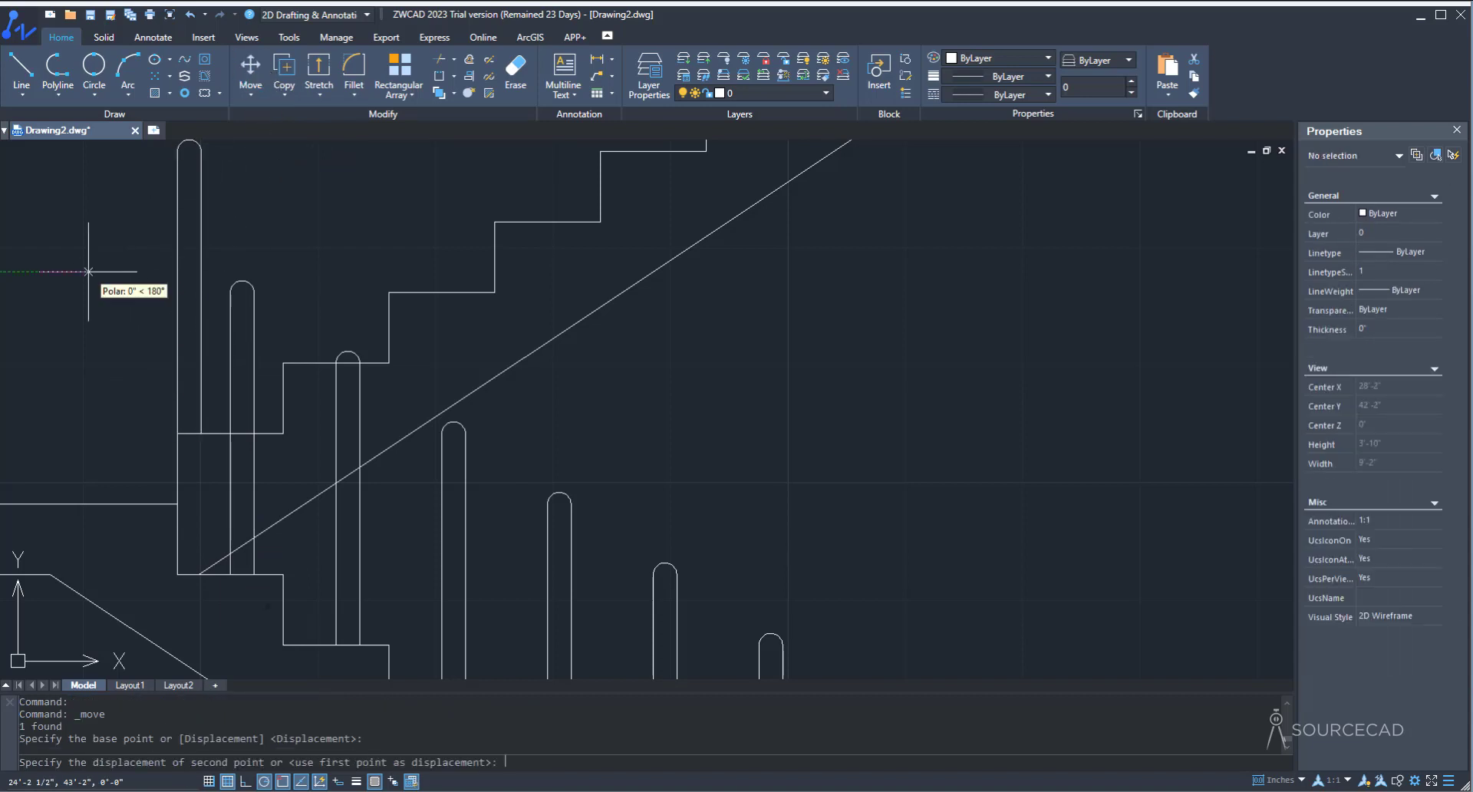
pyautogui.write('2')
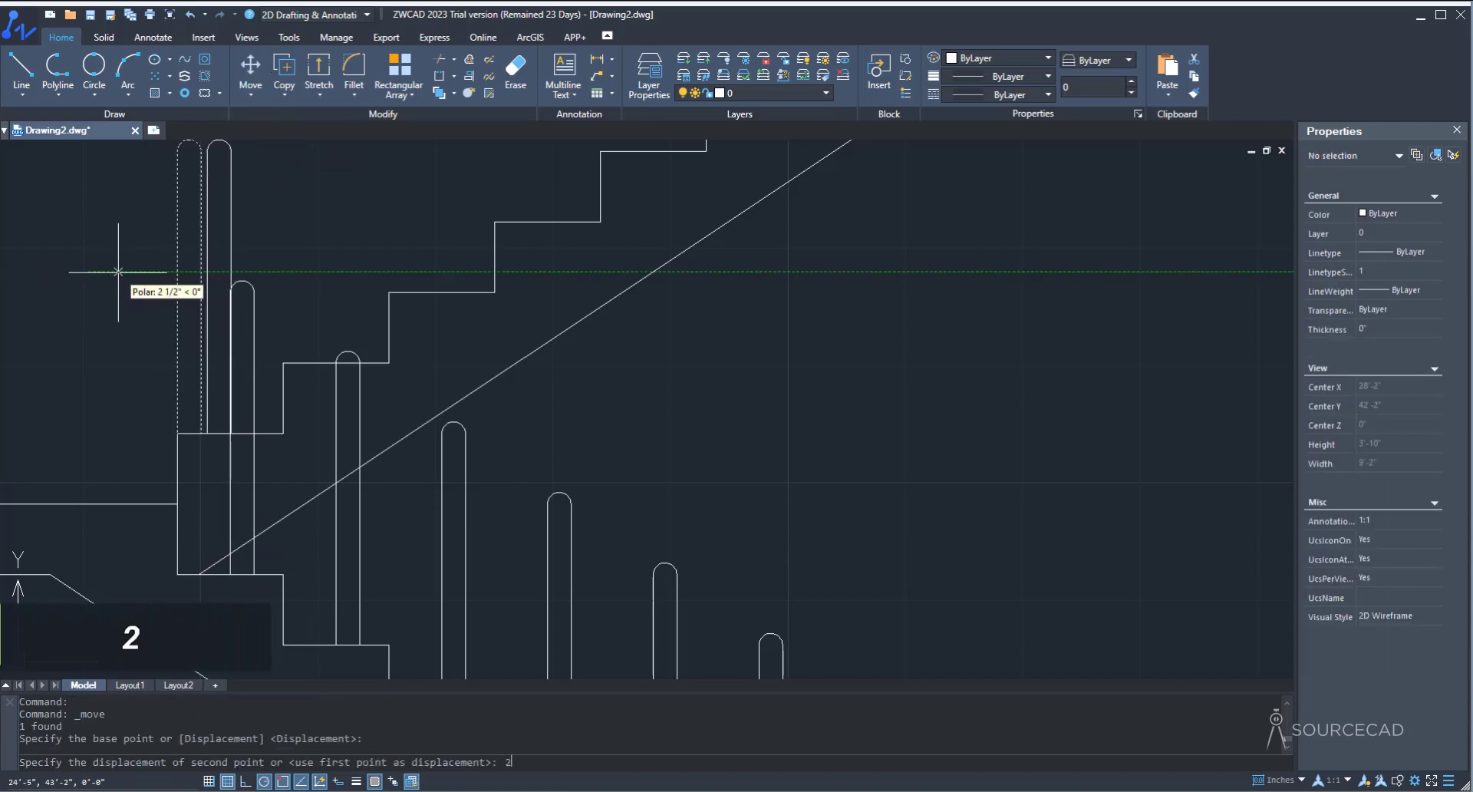
pyautogui.press('Return')
# Step: Copy the upper flight's first post from its tread nosing to each following nosing up to the top landing
pyautogui.scroll(-1, 118, 272)
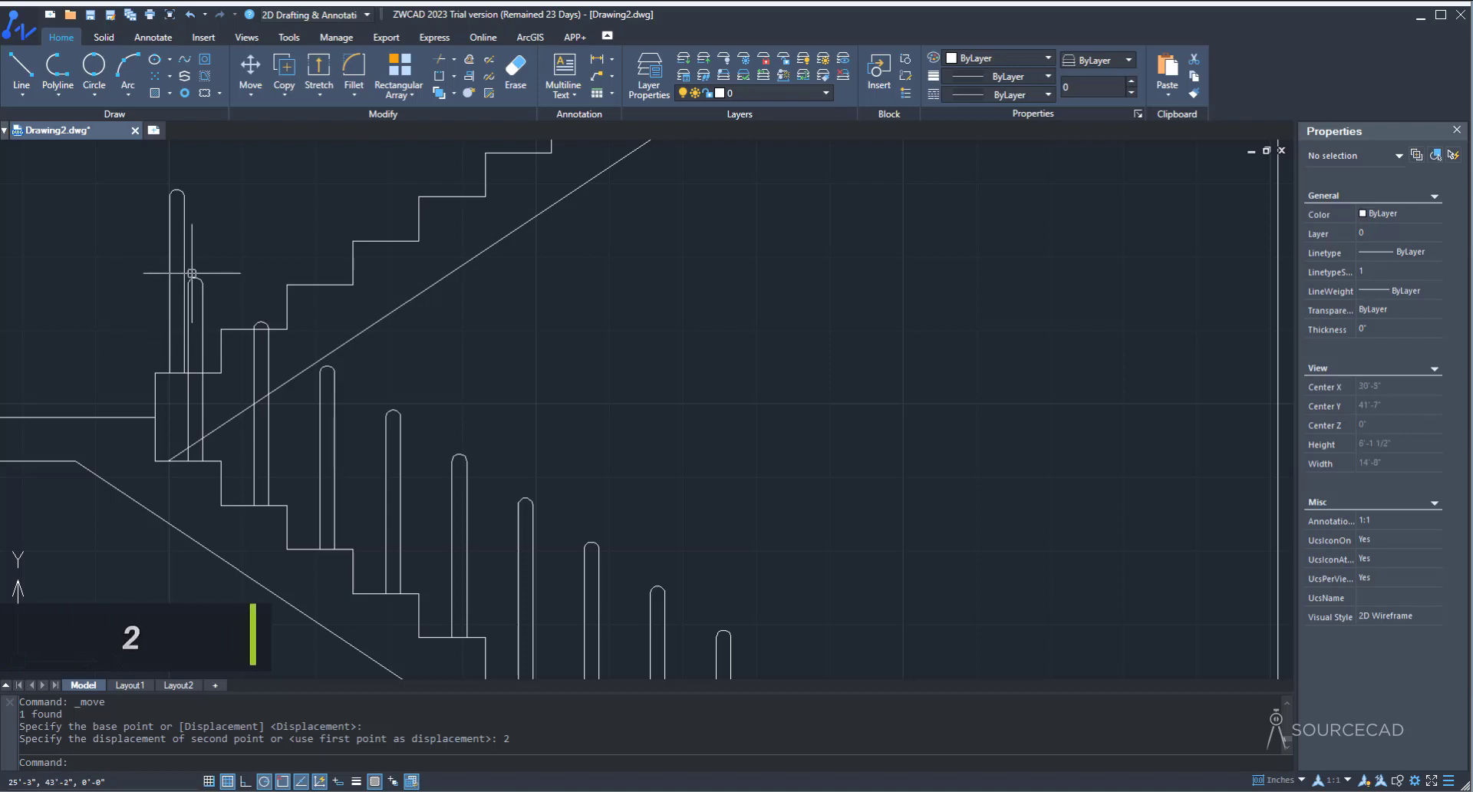
pyautogui.scroll(-1, 207, 307)
pyautogui.moveTo(241, 311); pyautogui.dragTo(165, 240)
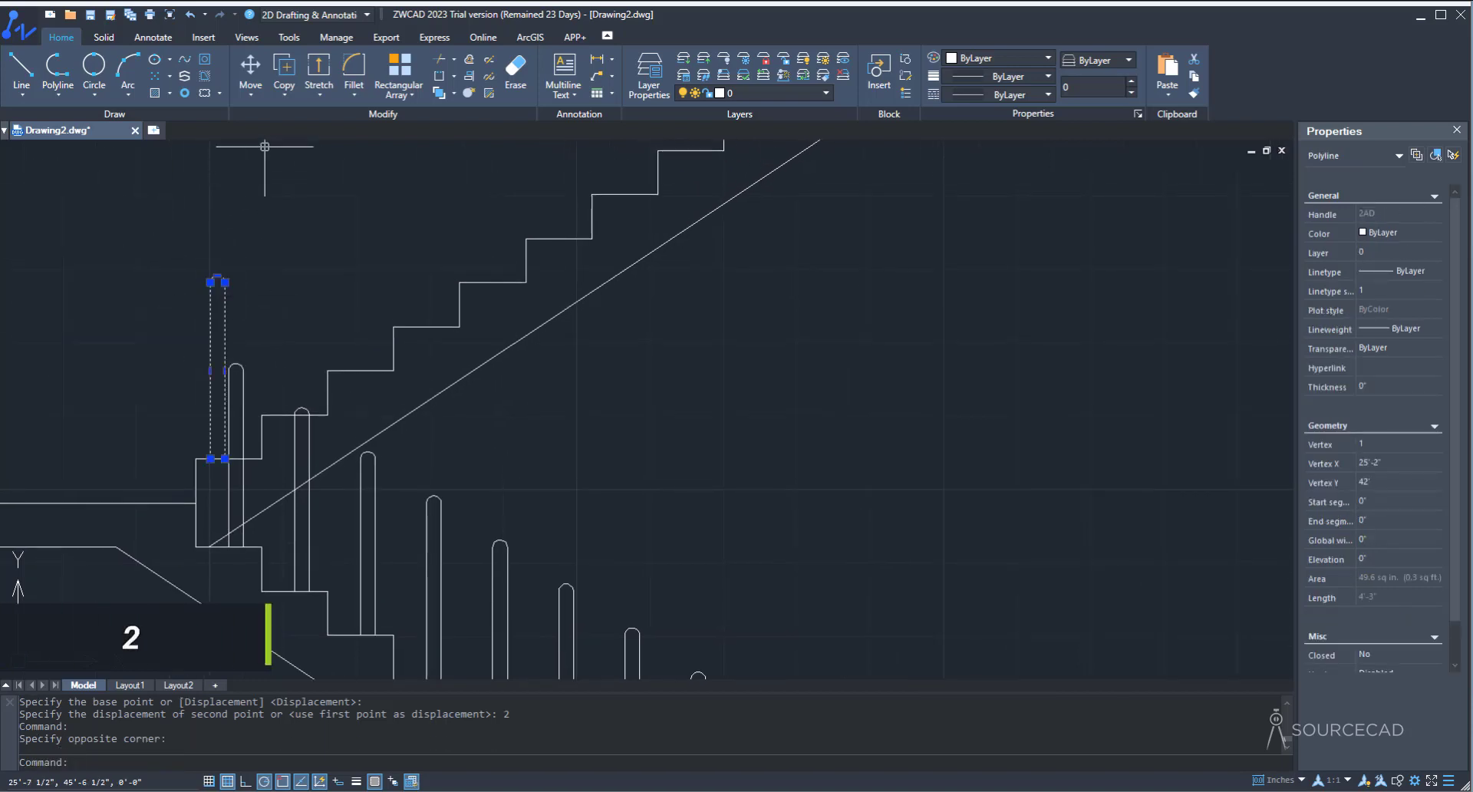
pyautogui.click(283, 93)
pyautogui.click(297, 120)
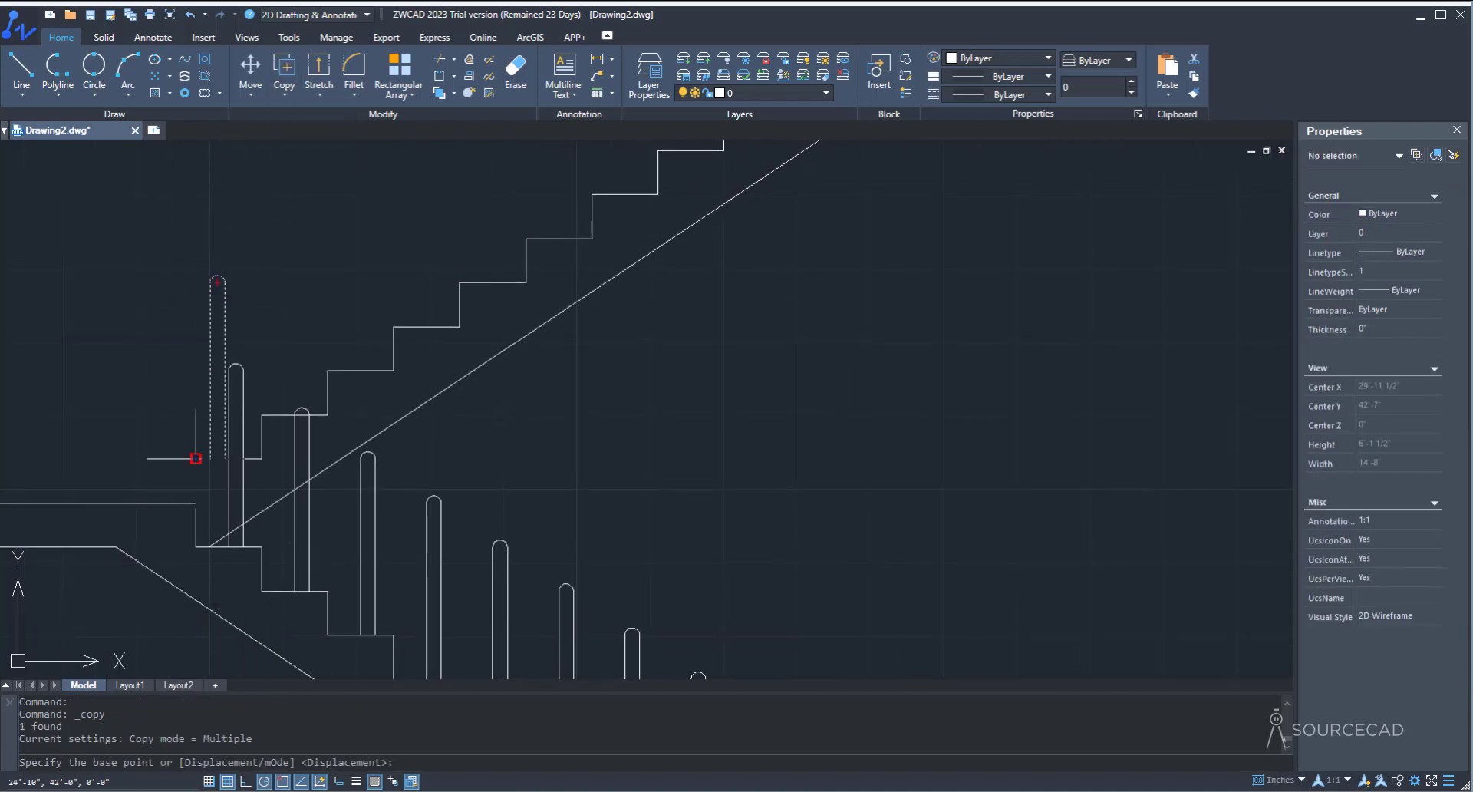
pyautogui.click(195, 458)
pyautogui.click(266, 409)
pyautogui.click(328, 371)
pyautogui.click(394, 327)
pyautogui.moveTo(414, 307); pyautogui.dragTo(384, 442, button='middle')
pyautogui.click(561, 329)
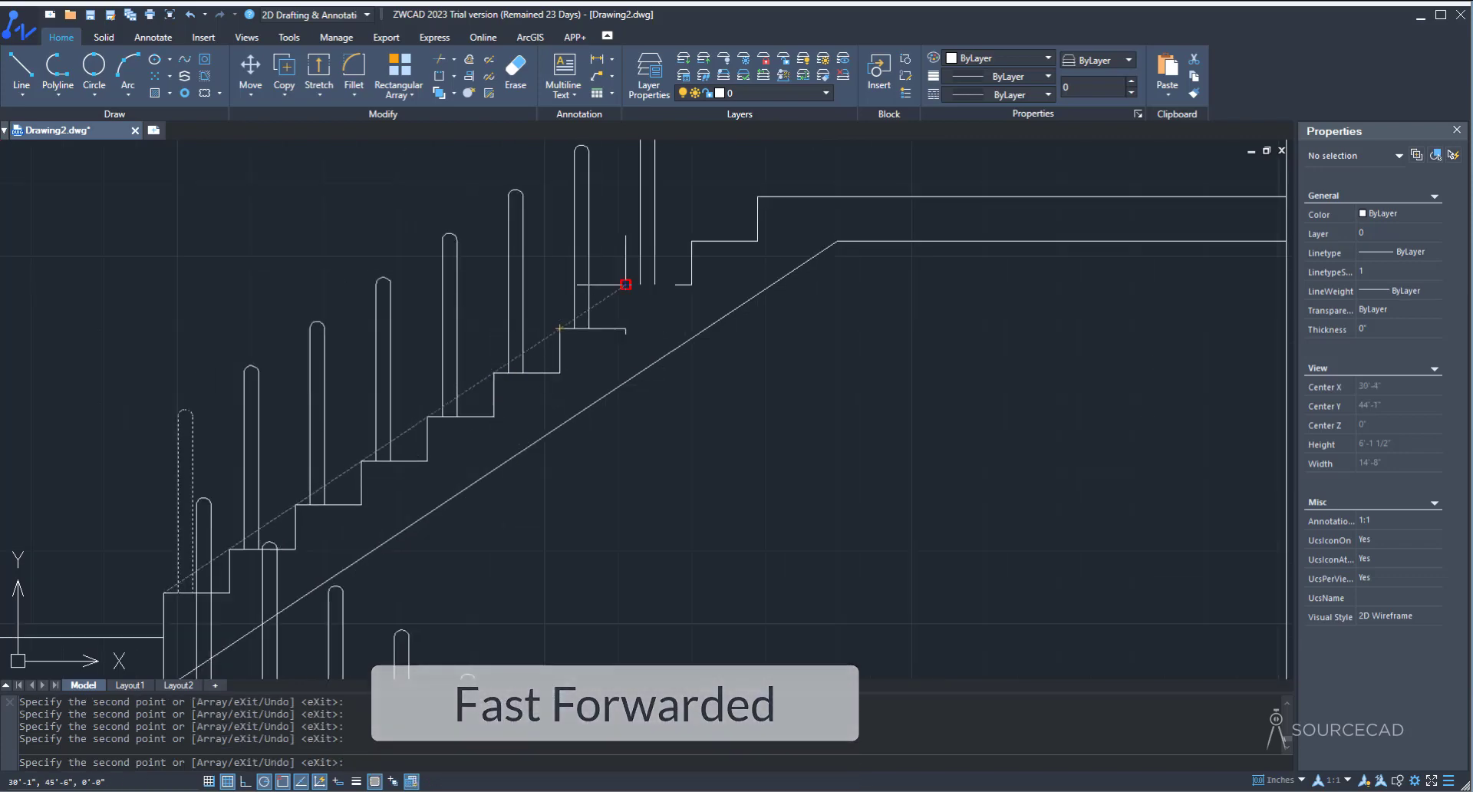
pyautogui.click(711, 314)
pyautogui.press('Escape')
# Step: Draw a handrail line between the rounded-top centres of the upper flight's highest and lowest posts
pyautogui.scroll(-6, 836, 425)
pyautogui.moveTo(837, 425); pyautogui.dragTo(737, 487, button='middle')
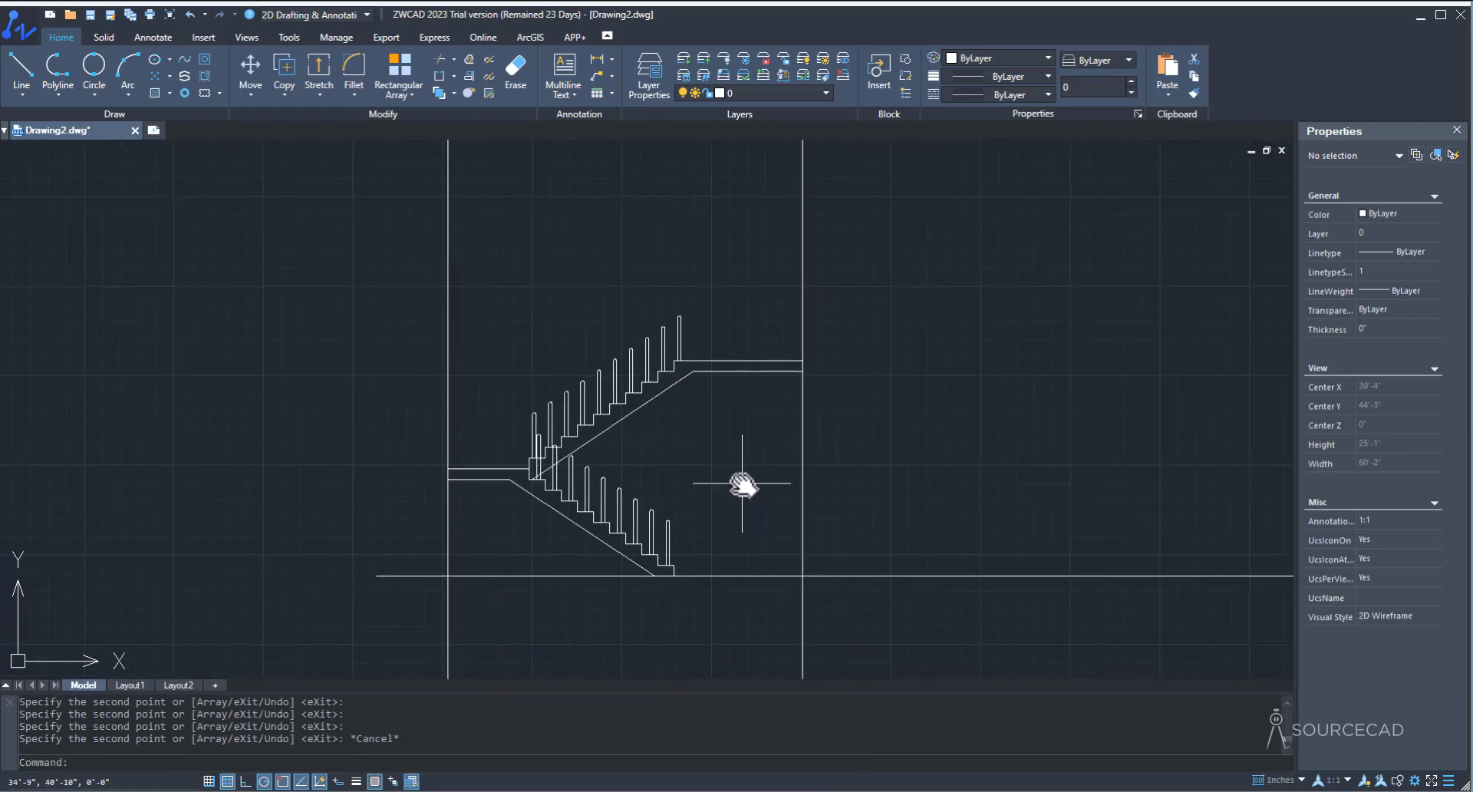
pyautogui.scroll(4, 702, 456)
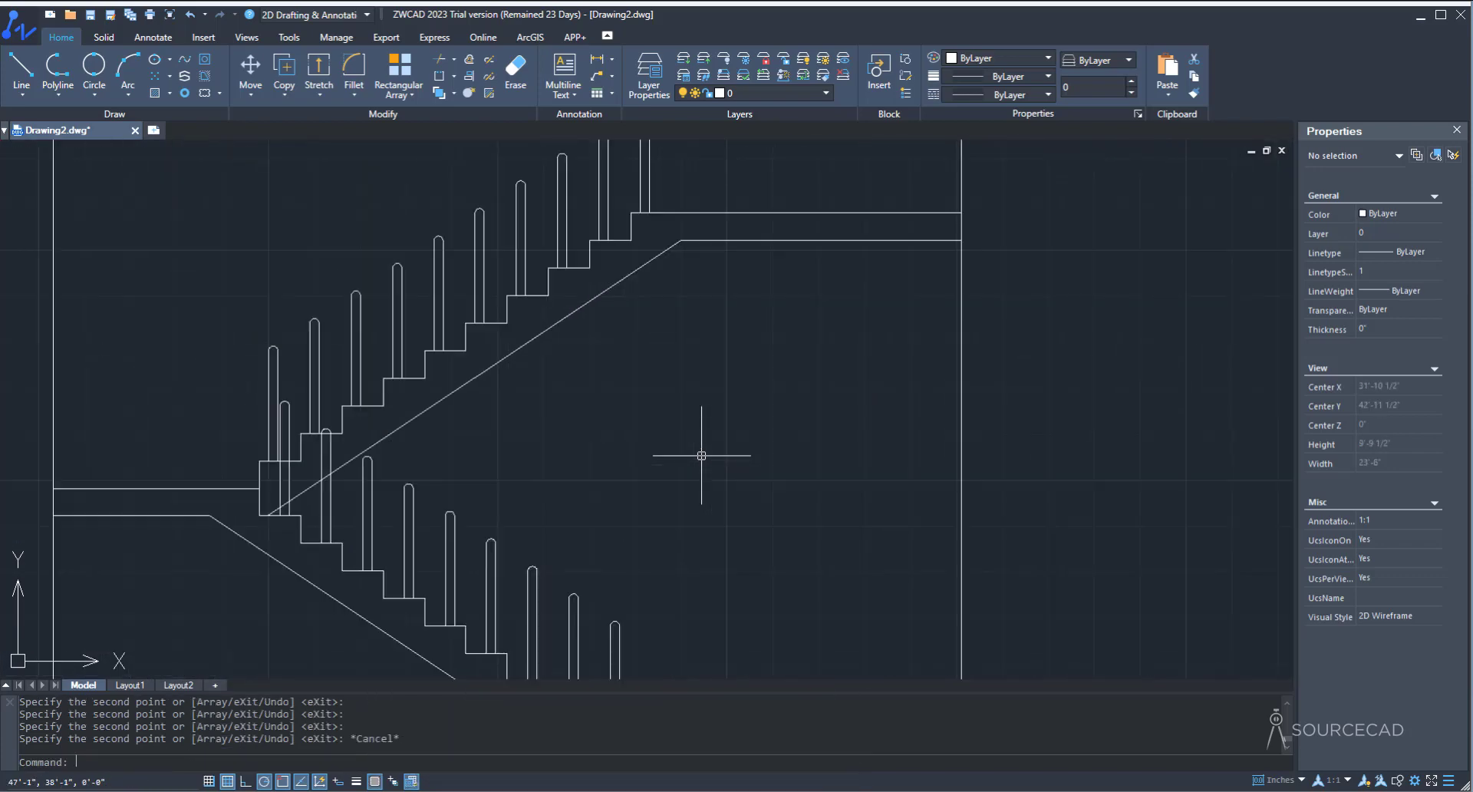
pyautogui.click(21, 73)
pyautogui.scroll(6, 707, 378)
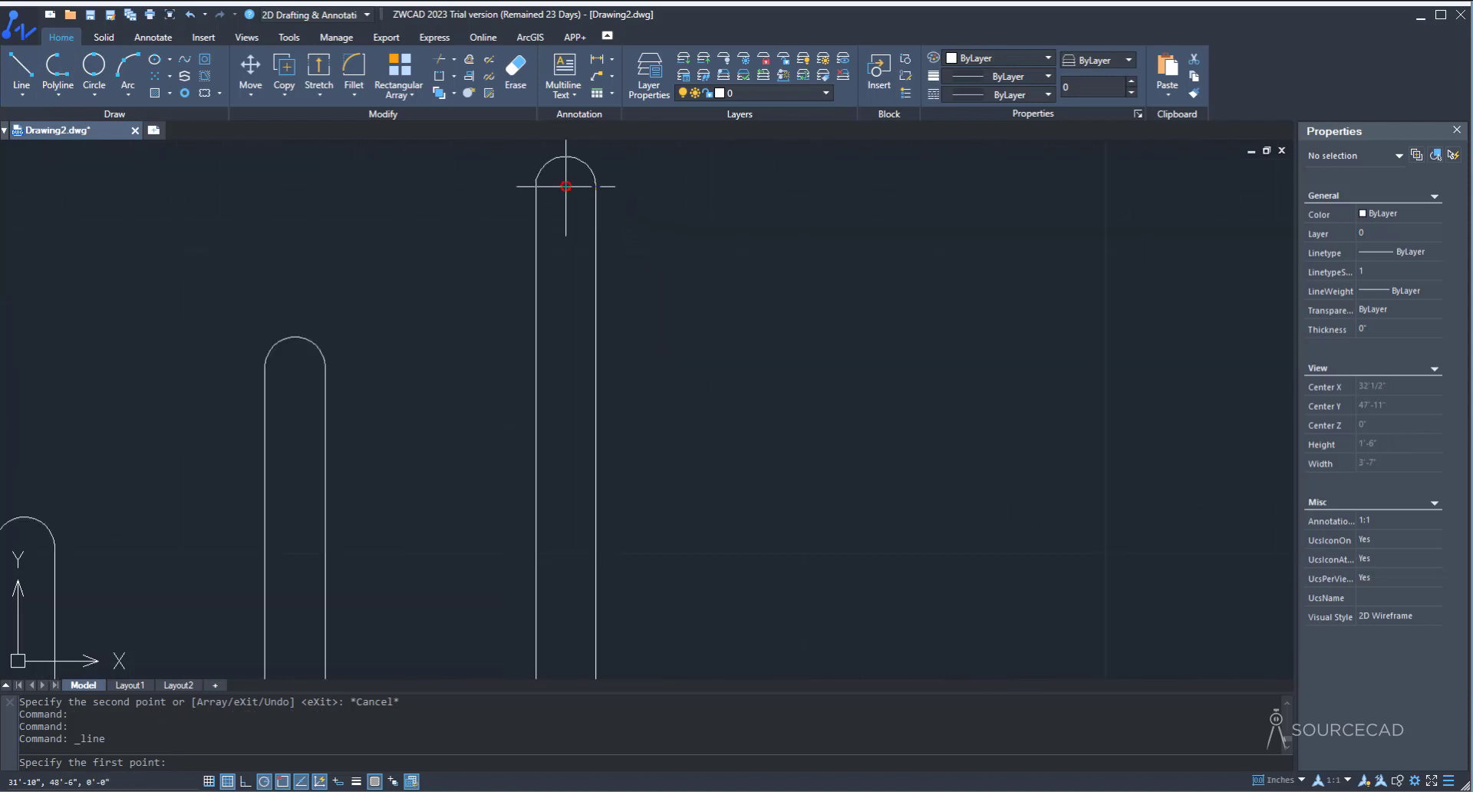
pyautogui.click(565, 186)
pyautogui.scroll(-4, 550, 275)
pyautogui.moveTo(469, 510); pyautogui.dragTo(839, 385, button='middle')
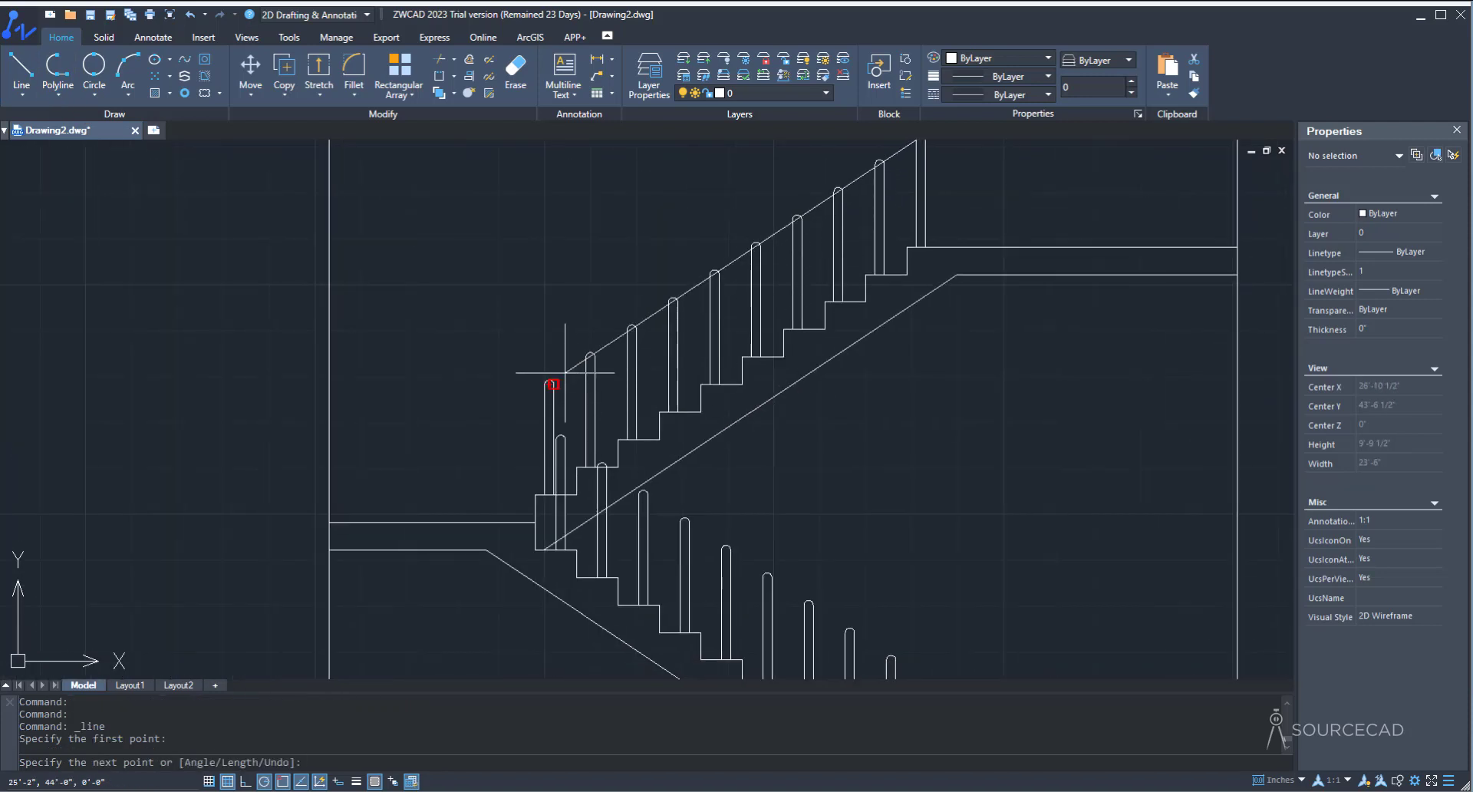
pyautogui.scroll(5, 566, 373)
pyautogui.click(464, 446)
pyautogui.press('Return')
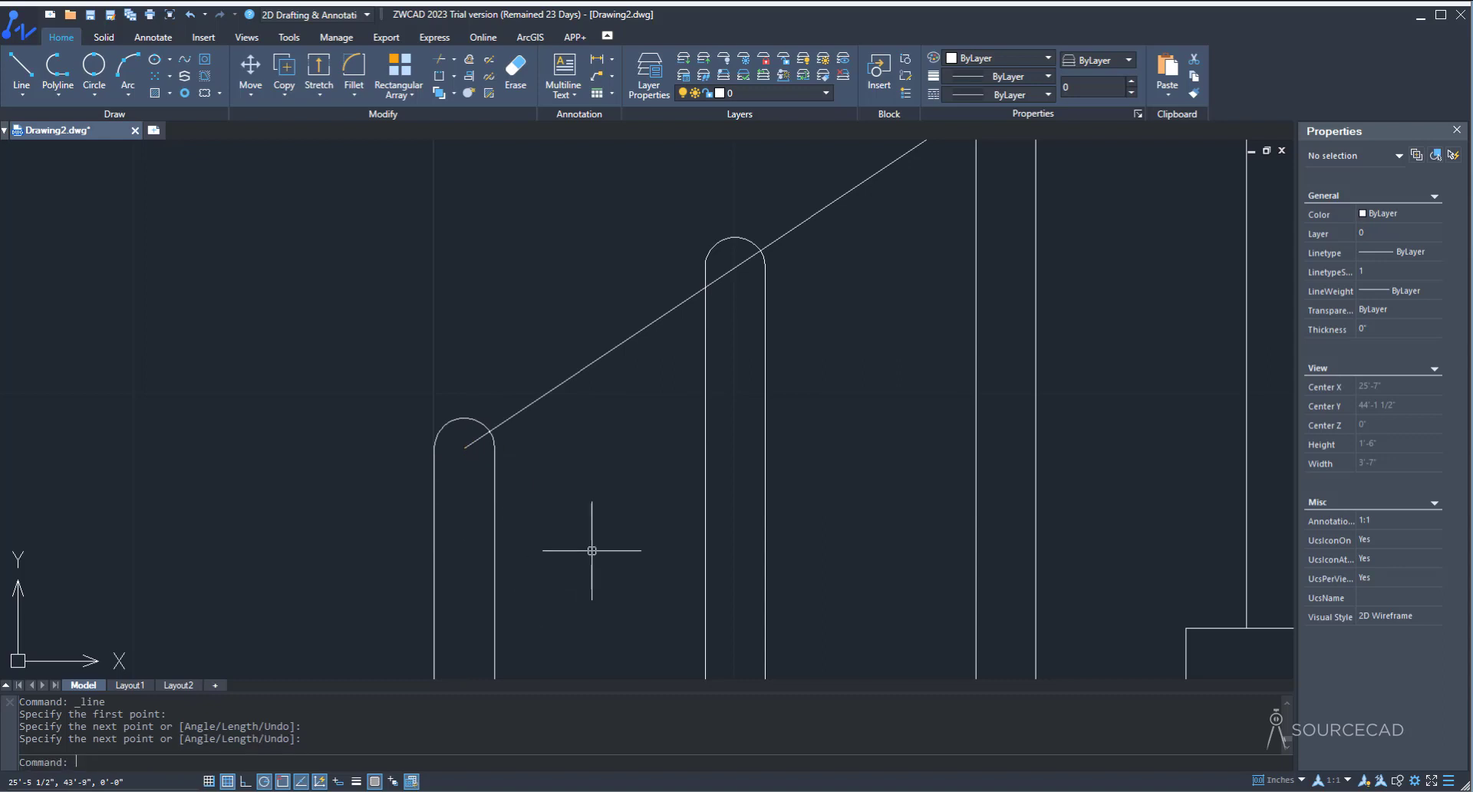
# Step: Draw a handrail line between the rounded-top centres of the lower flight's highest and lowest posts
pyautogui.press('Return')
pyautogui.scroll(-5, 592, 550)
pyautogui.click(472, 416)
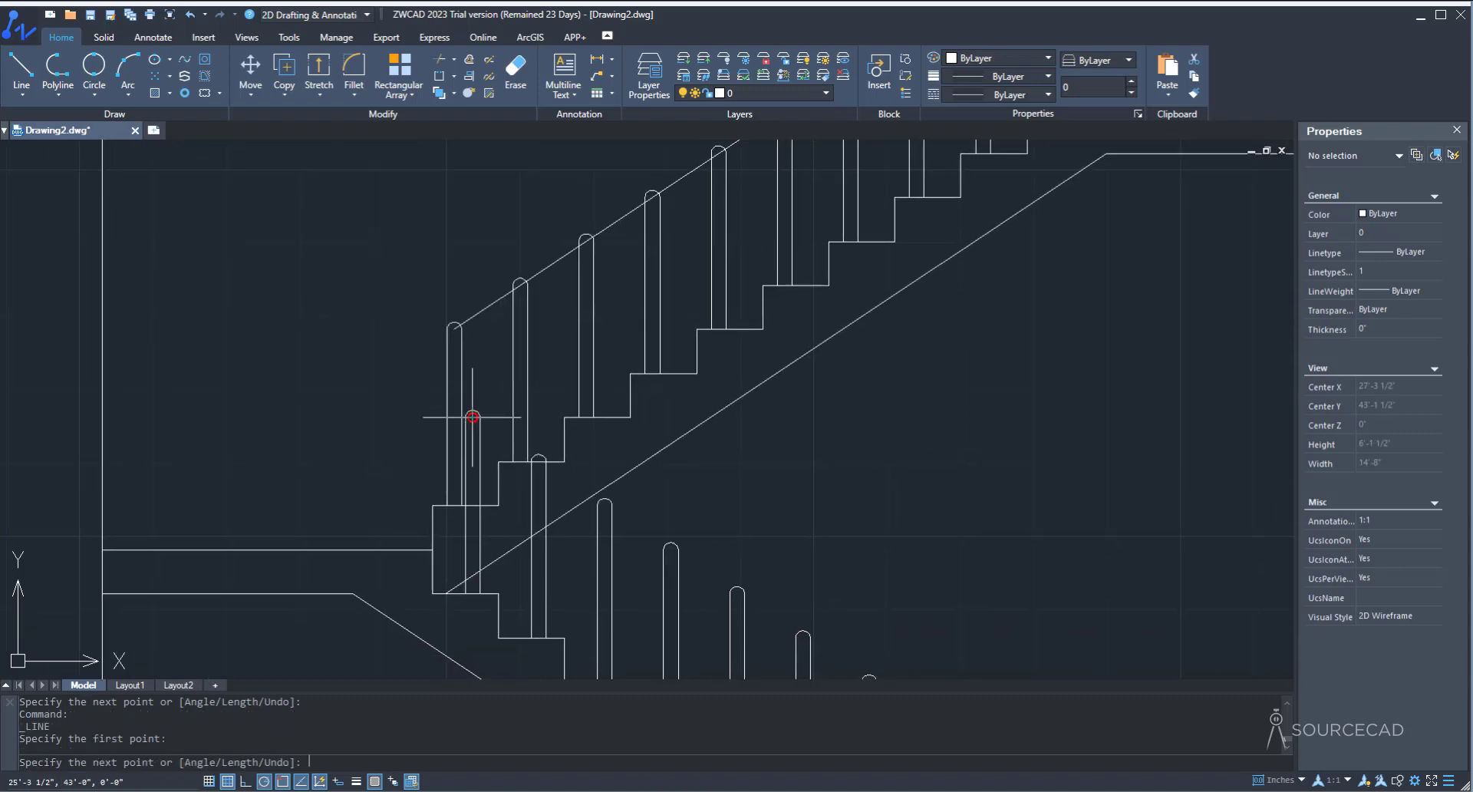
pyautogui.moveTo(841, 592); pyautogui.dragTo(424, 255, button='middle')
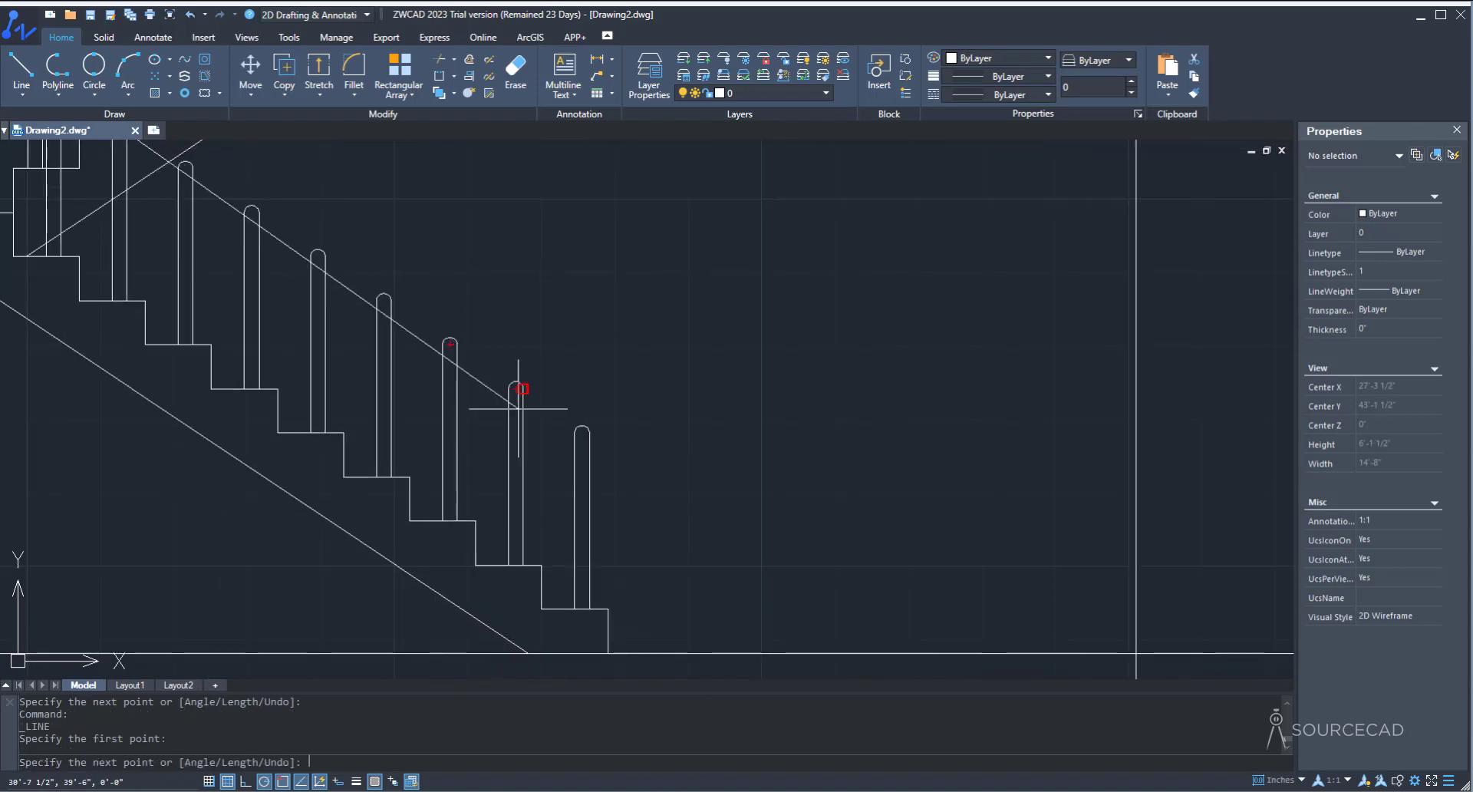
pyautogui.click(581, 432)
pyautogui.press('Return')
# Step: Offset the handrail lines of both flights 2 inches downward
pyautogui.scroll(-4, 660, 370)
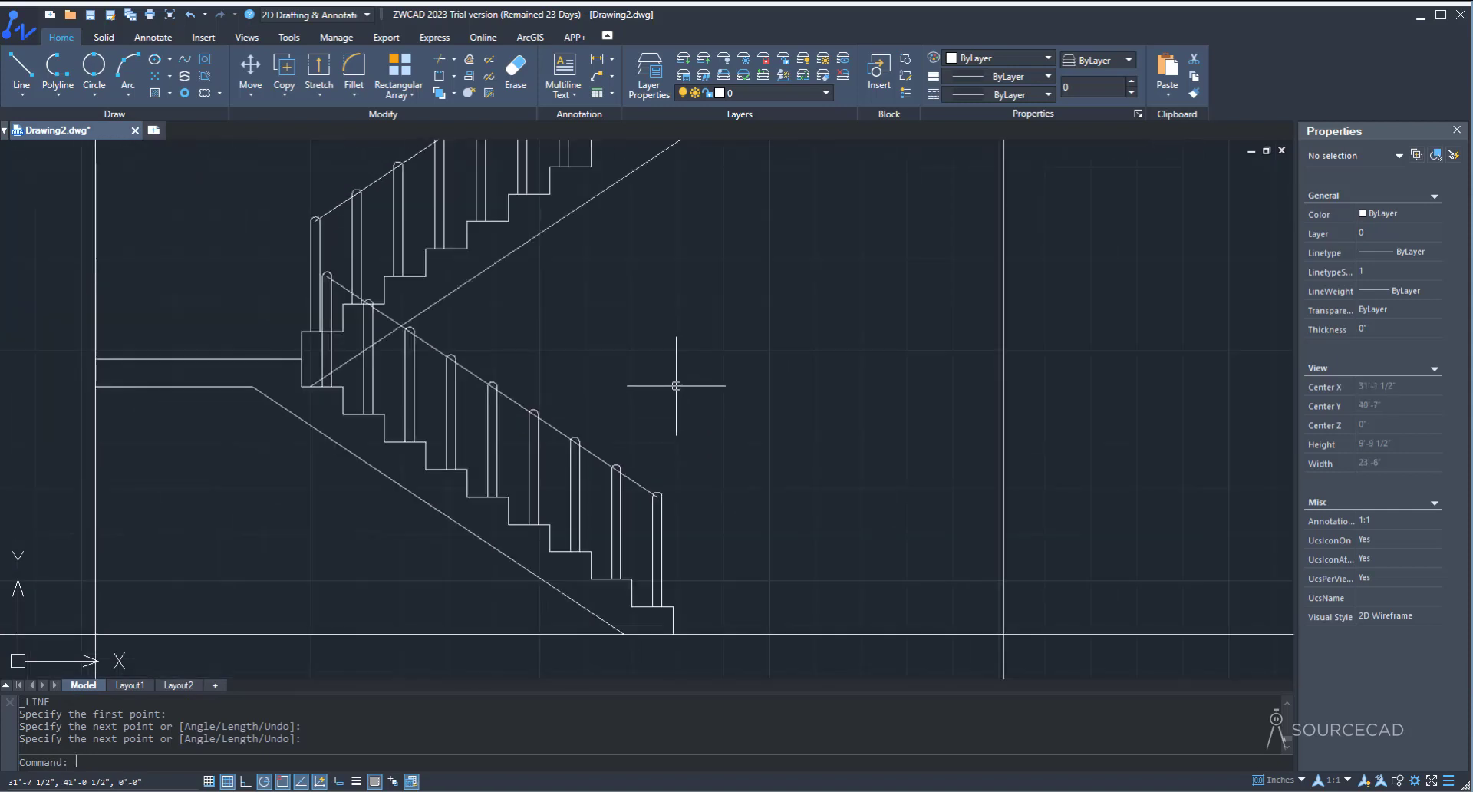
pyautogui.moveTo(676, 386); pyautogui.dragTo(684, 493, button='middle')
pyautogui.moveTo(680, 502); pyautogui.dragTo(678, 506, button='middle')
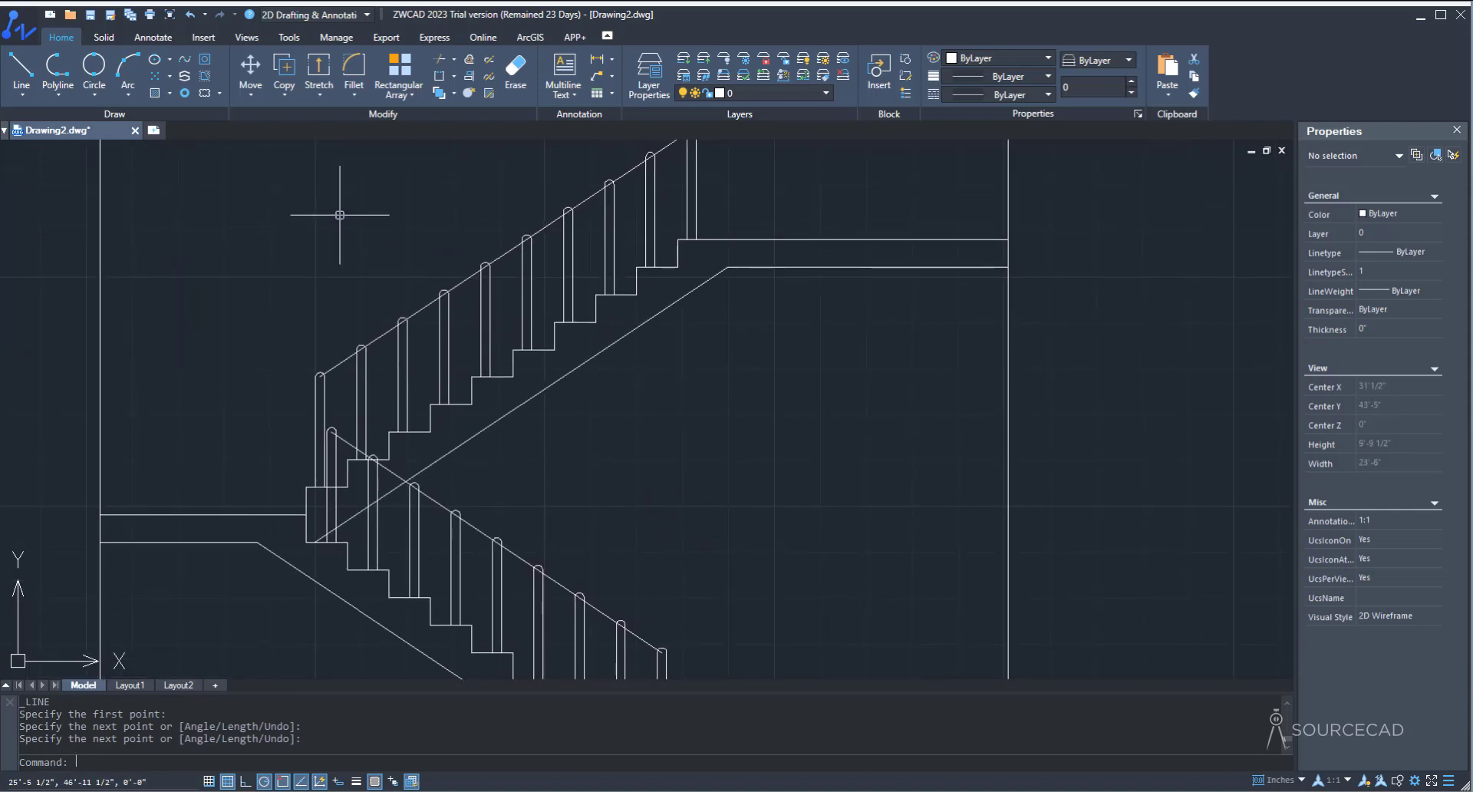
pyautogui.click(469, 58)
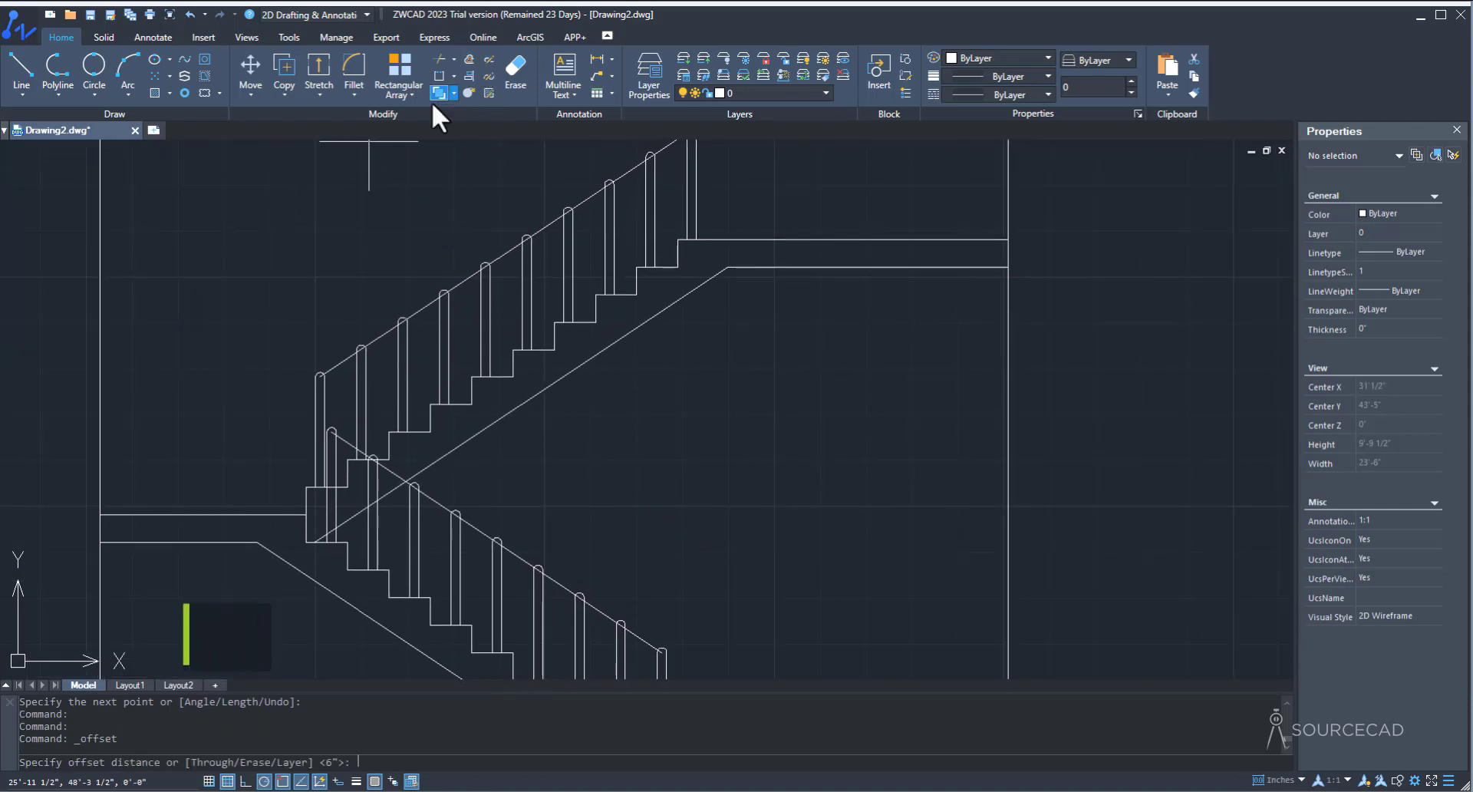
pyautogui.write('2')
pyautogui.press('Return')
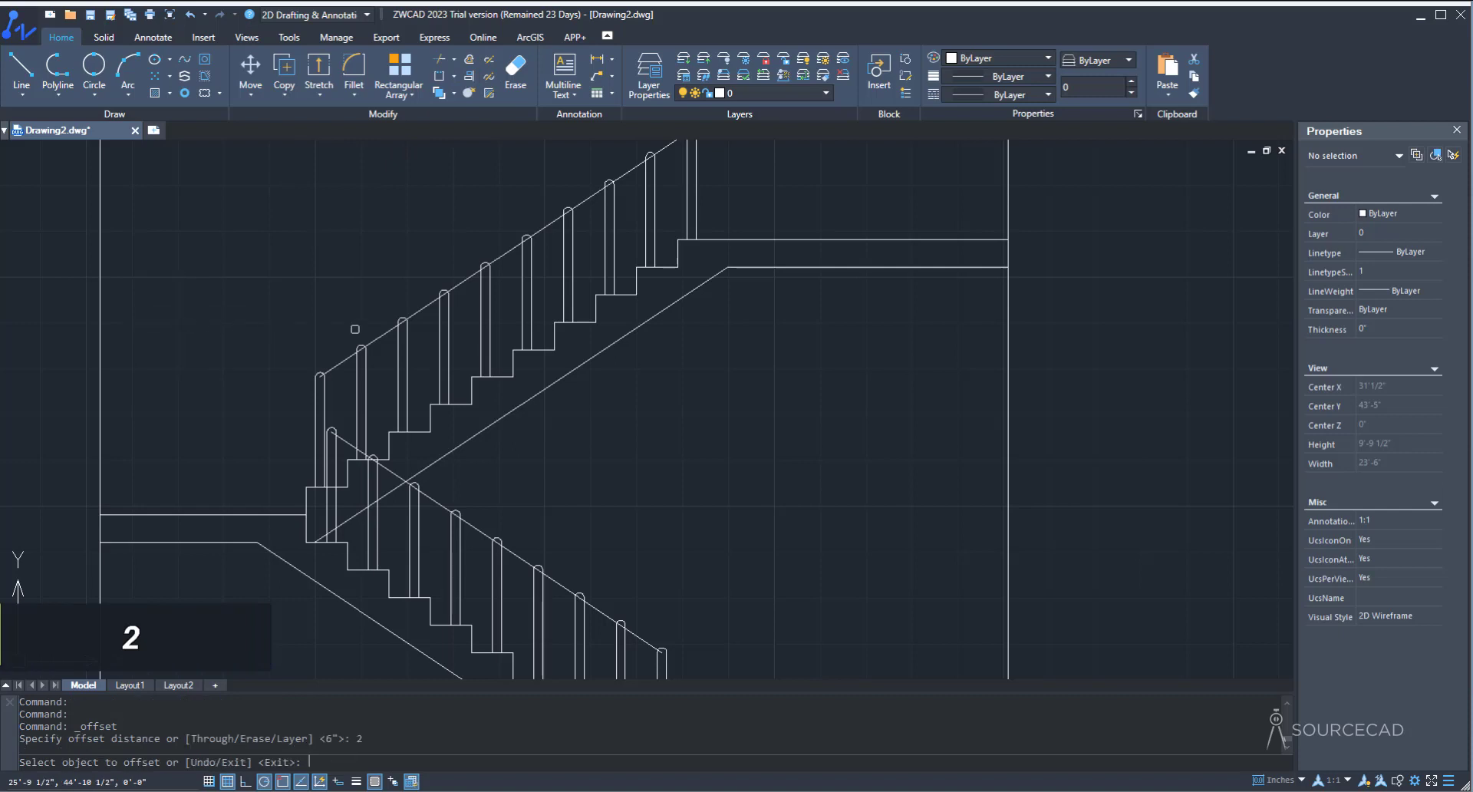
pyautogui.click(397, 324)
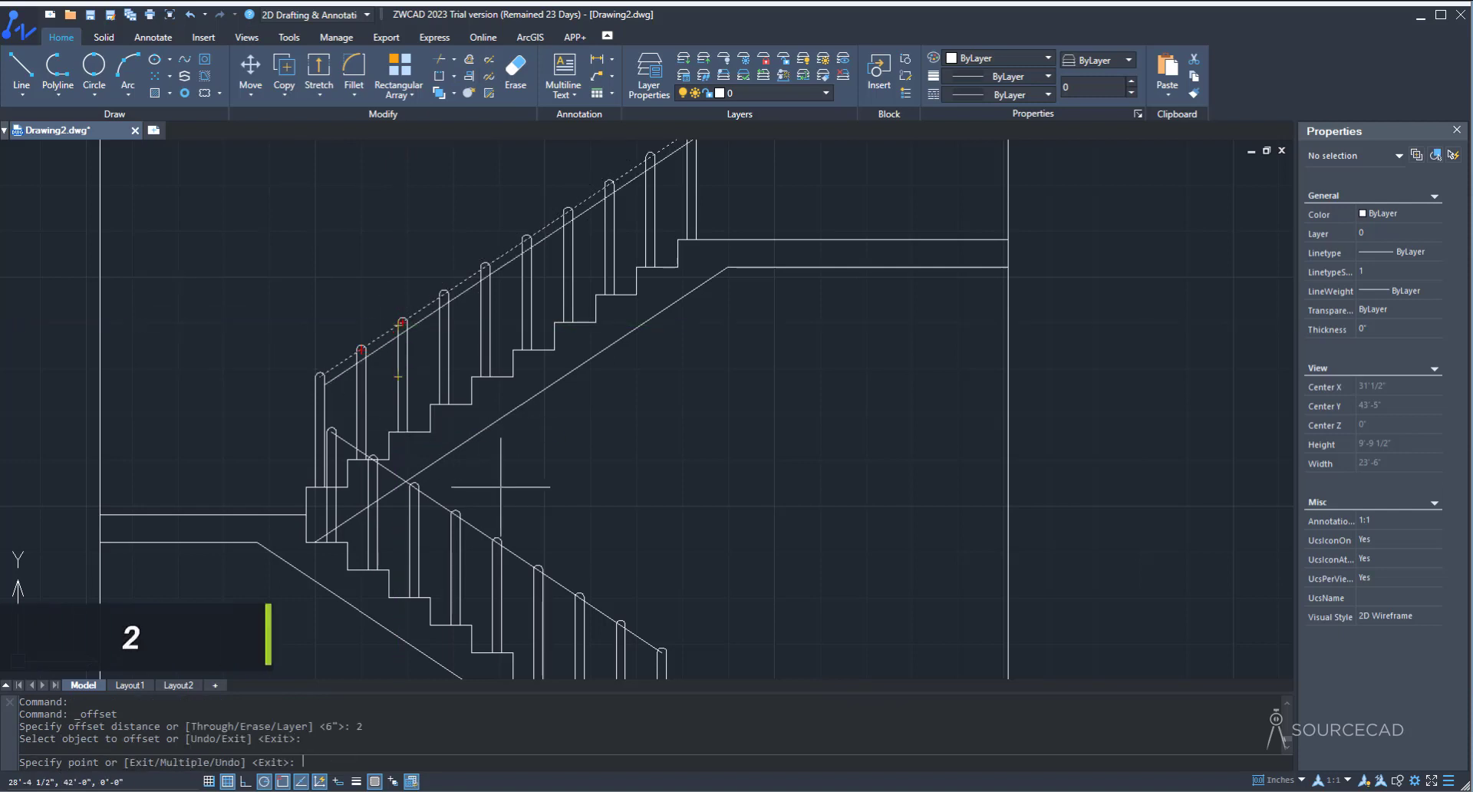
pyautogui.click(590, 488)
pyautogui.click(454, 513)
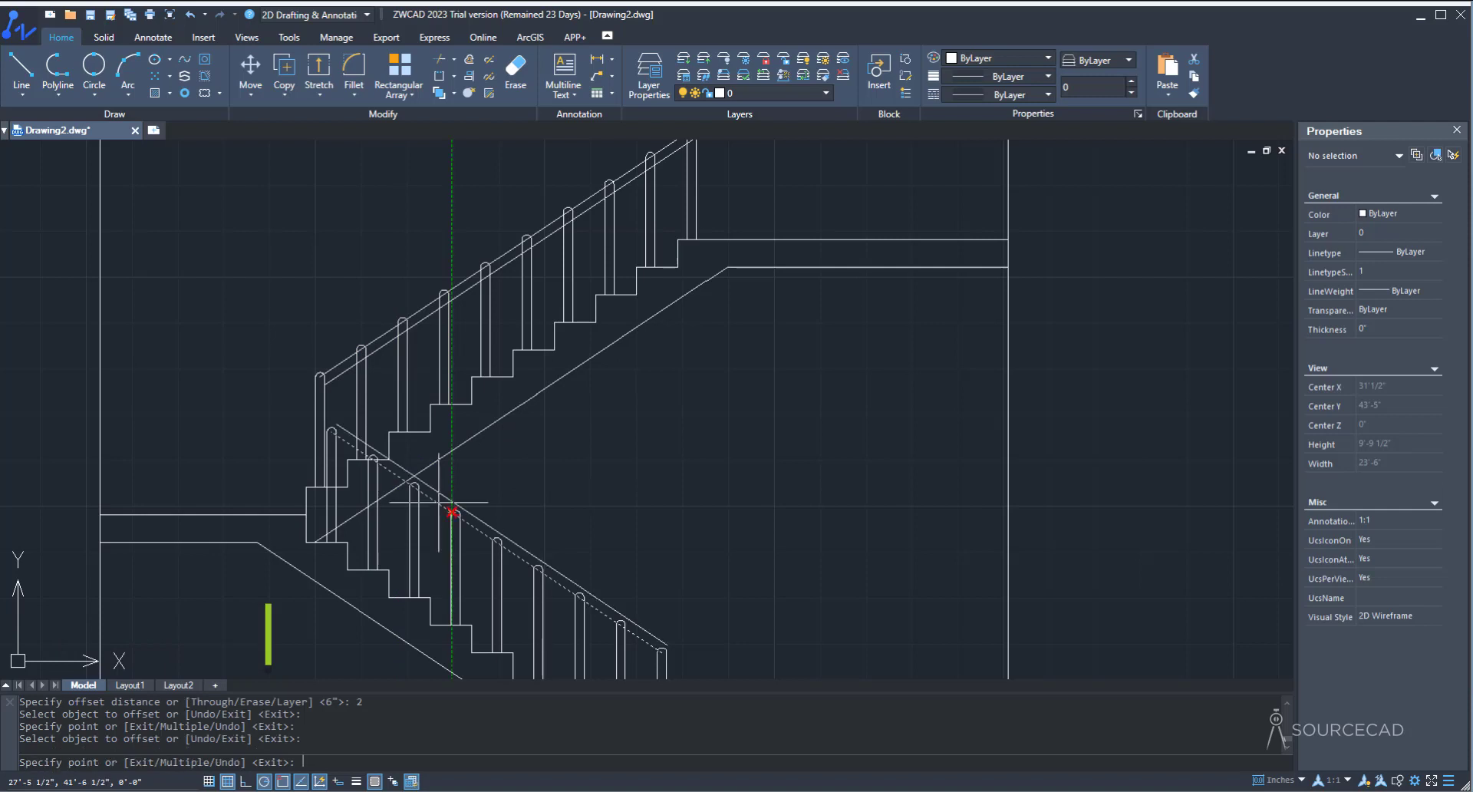
pyautogui.click(384, 660)
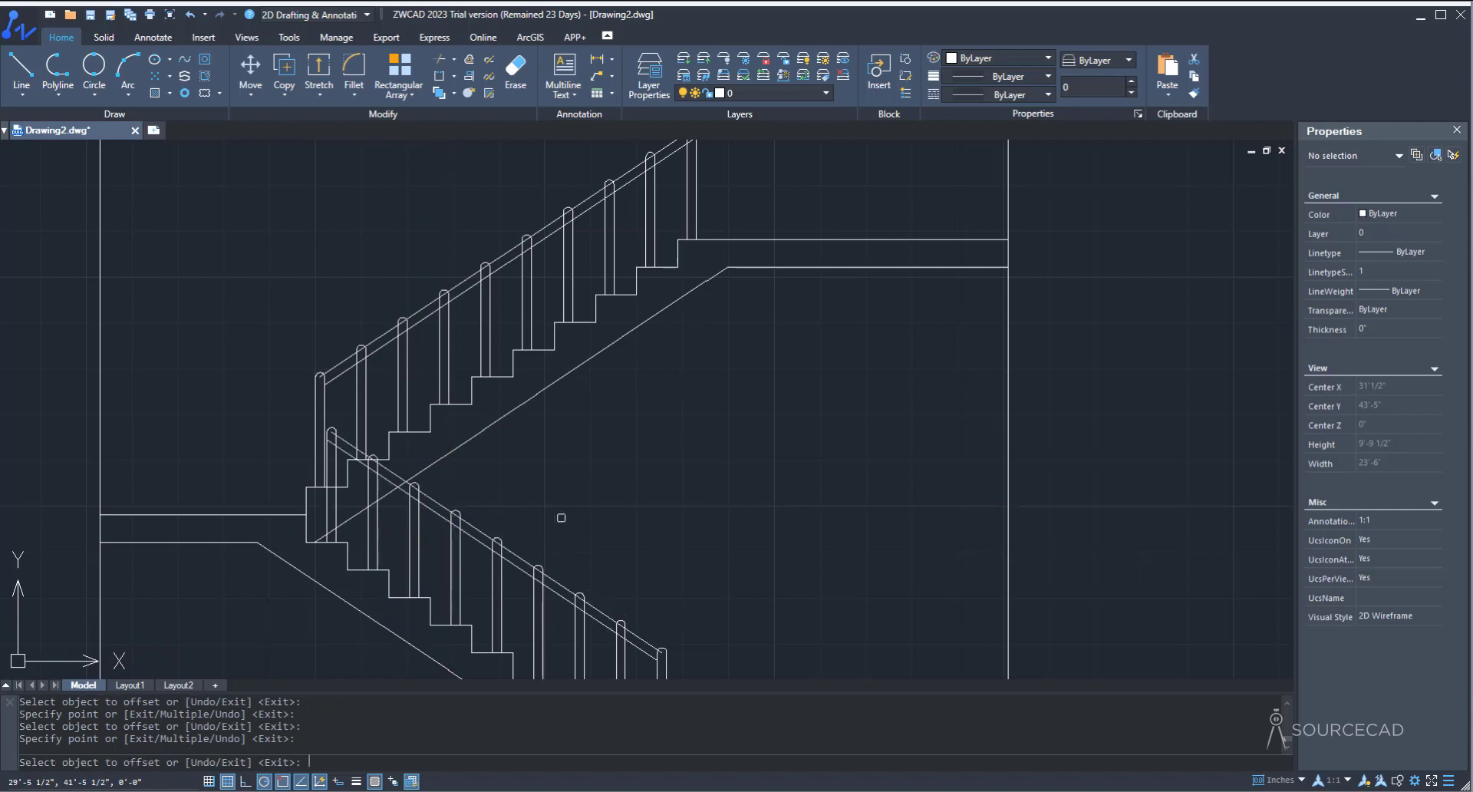
pyautogui.moveTo(582, 484); pyautogui.dragTo(652, 461, button='middle')
pyautogui.press('Escape')
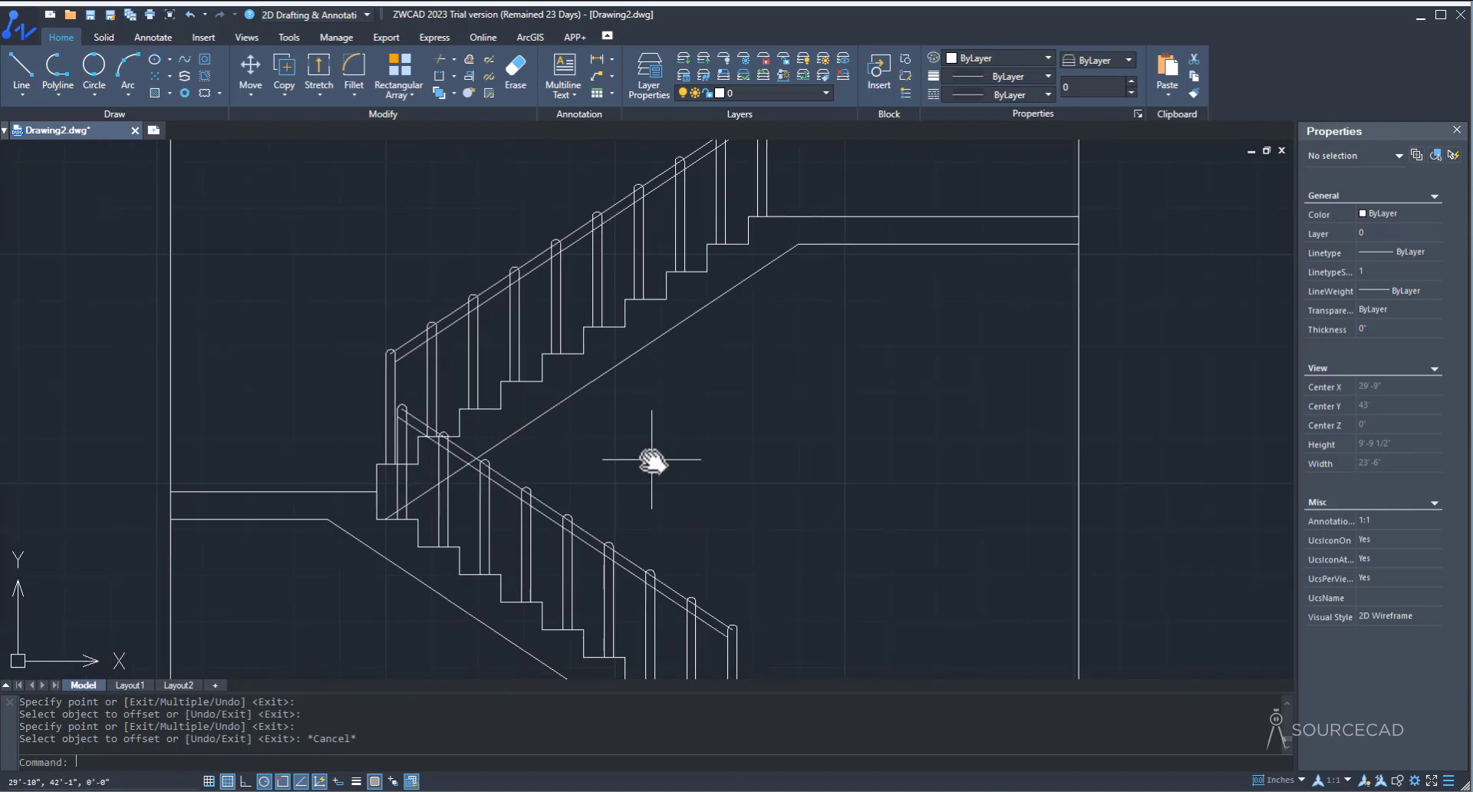
# Step: Fillet the upper flight's top handrail line to the lower flight's bottom handrail line with a 4-inch radius
pyautogui.click(358, 67)
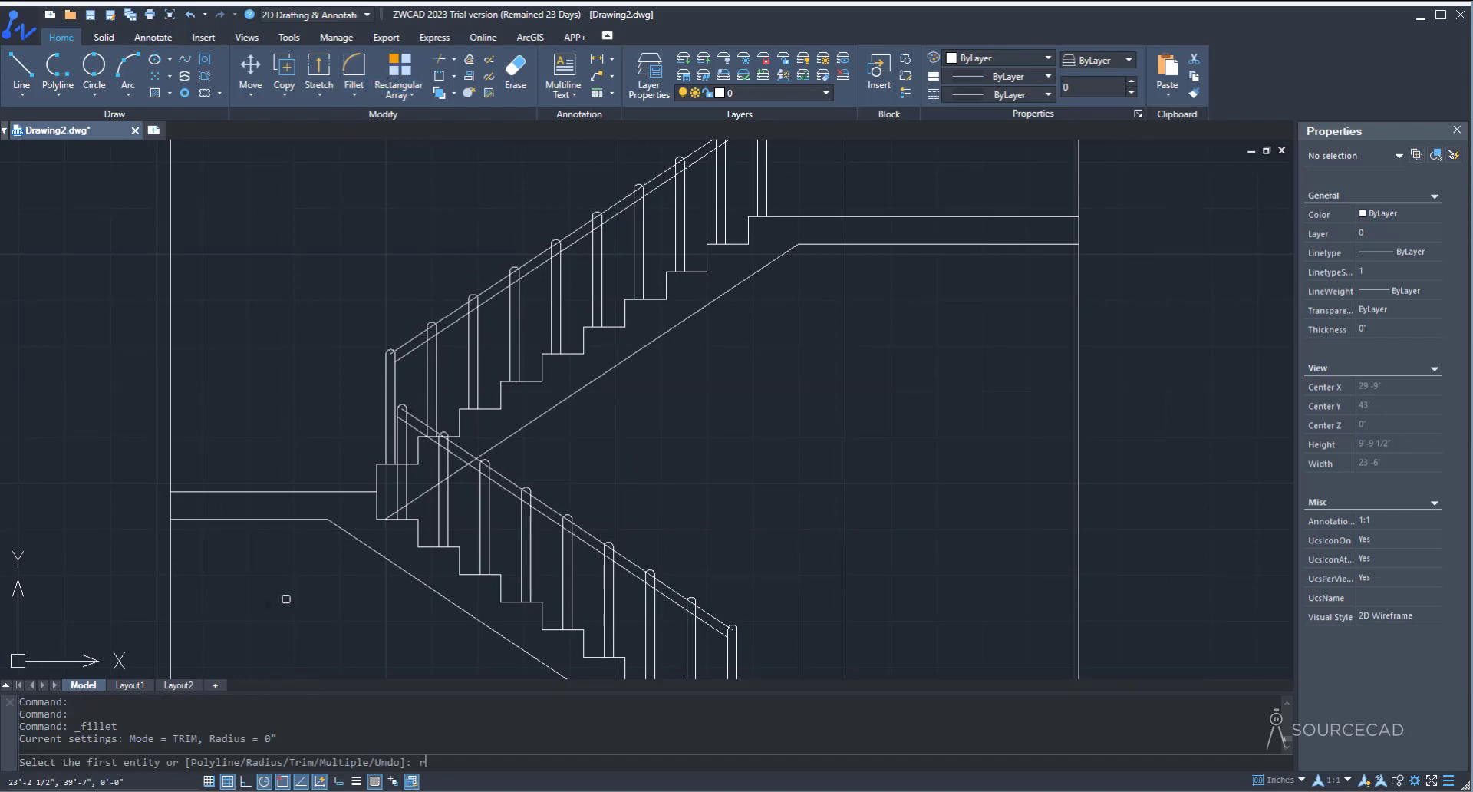
pyautogui.write('r')
pyautogui.press('Return')
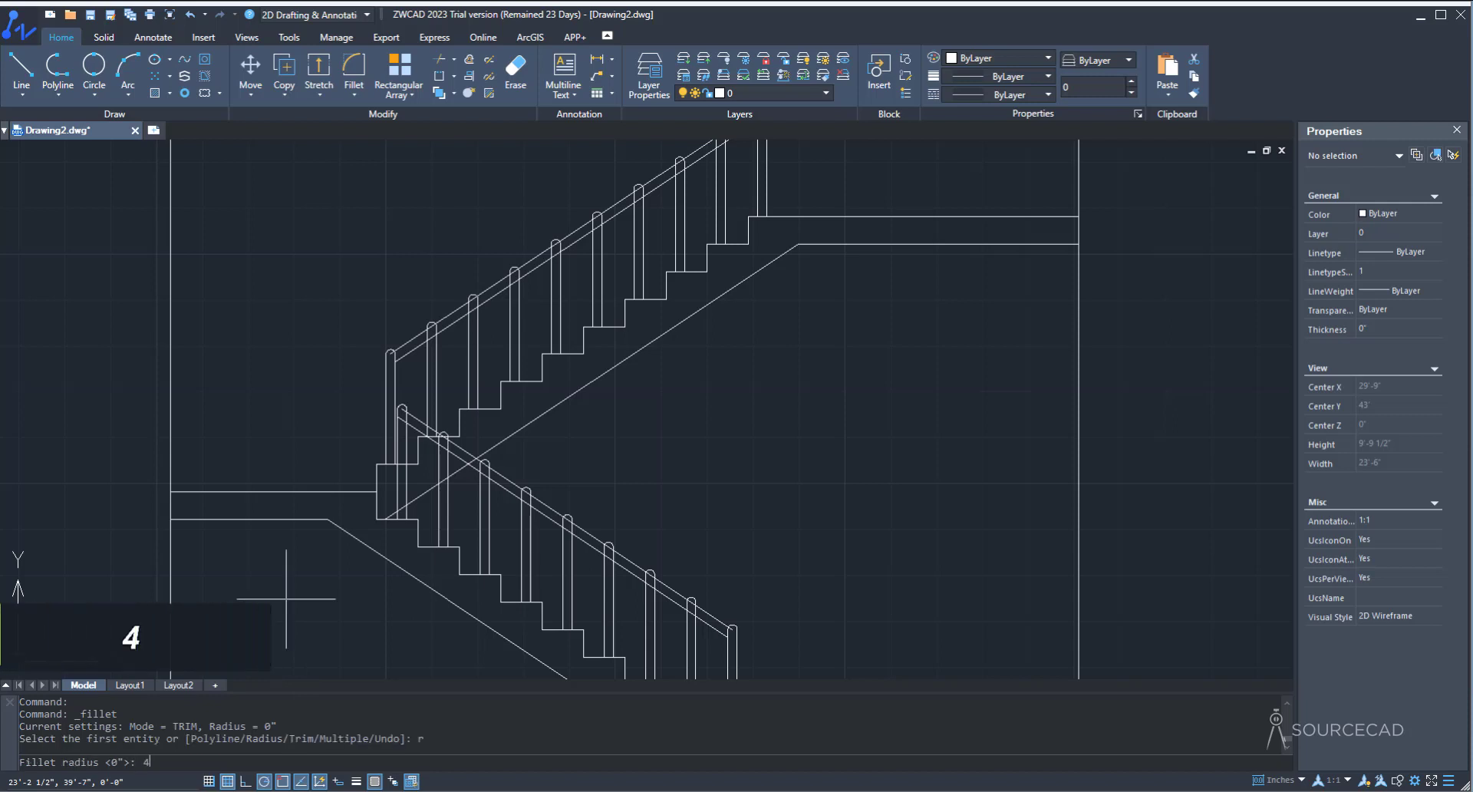
pyautogui.press('Return')
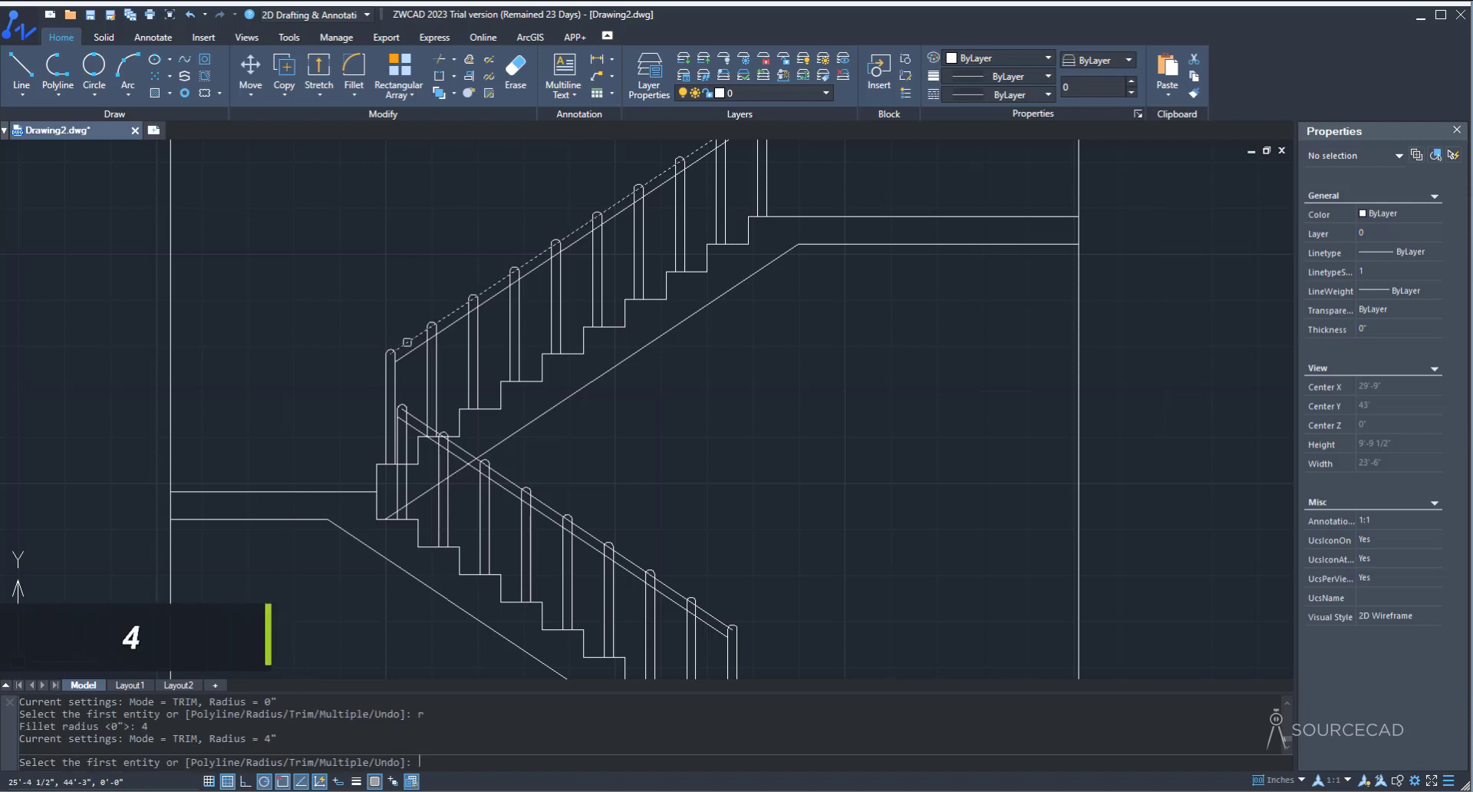
pyautogui.click(408, 342)
pyautogui.click(411, 423)
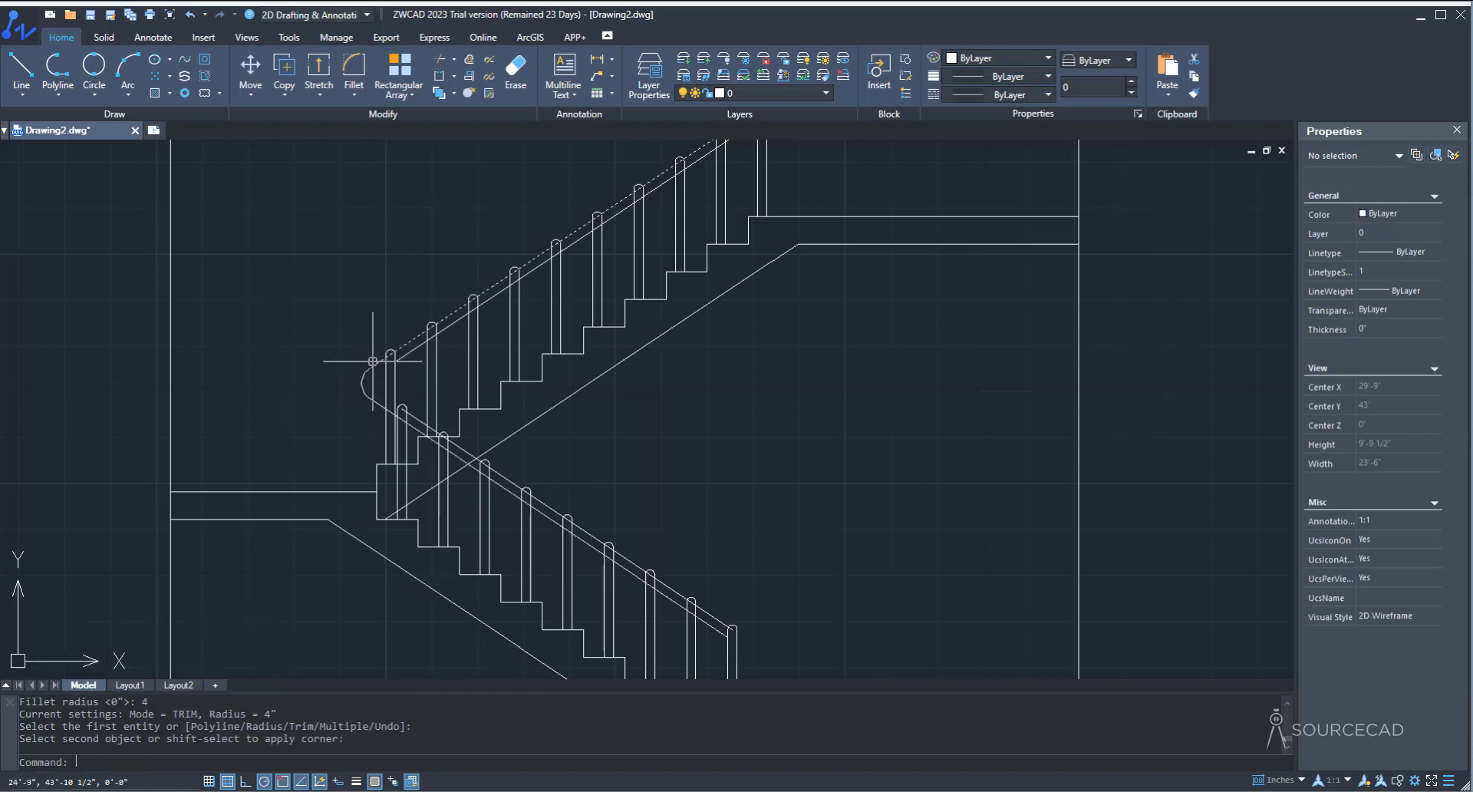
# Step: Fillet the upper flight's lower handrail line to the lower flight's top handrail line with a 3.6-inch radius
pyautogui.press('Return')
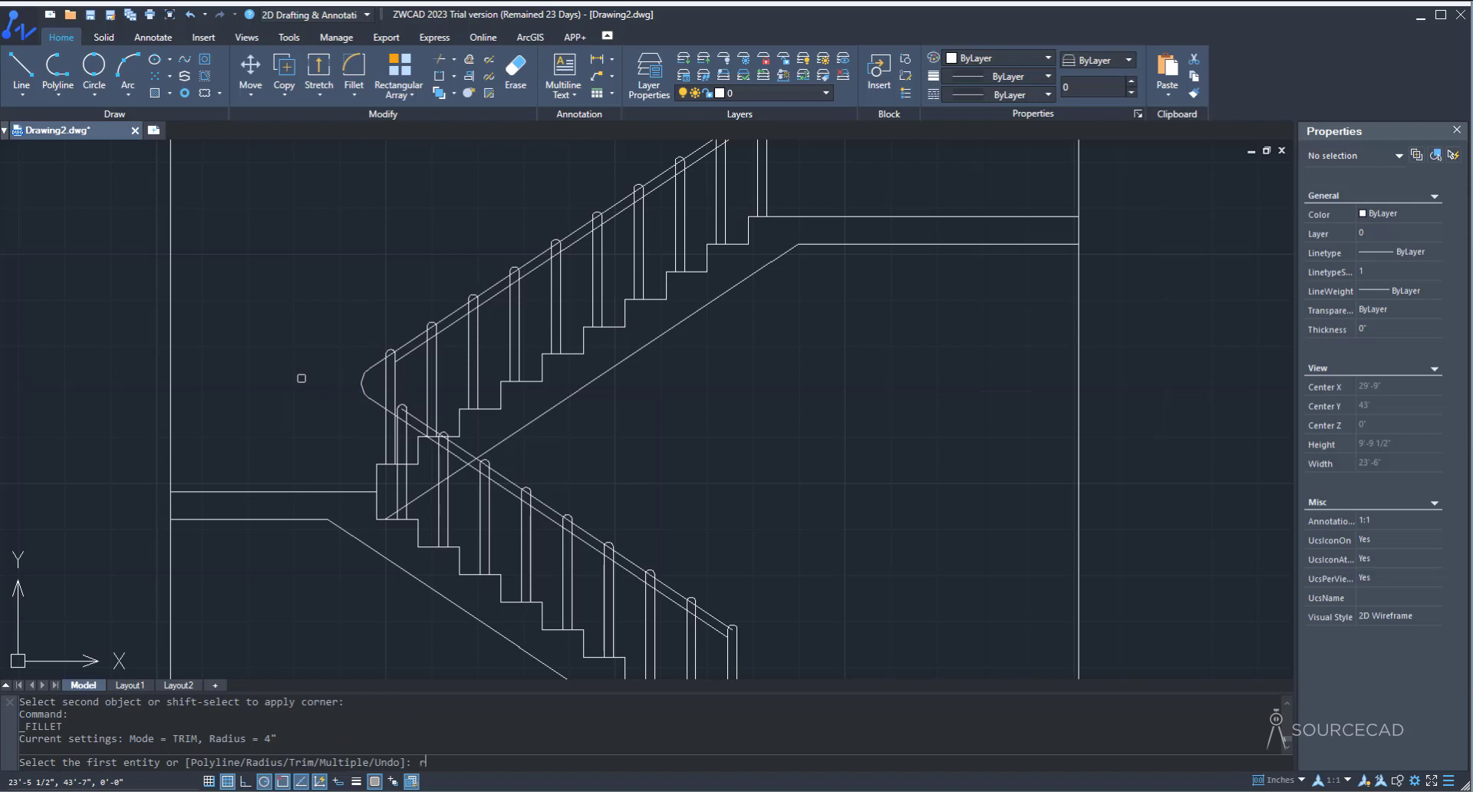
pyautogui.press('Return')
pyautogui.write('3')
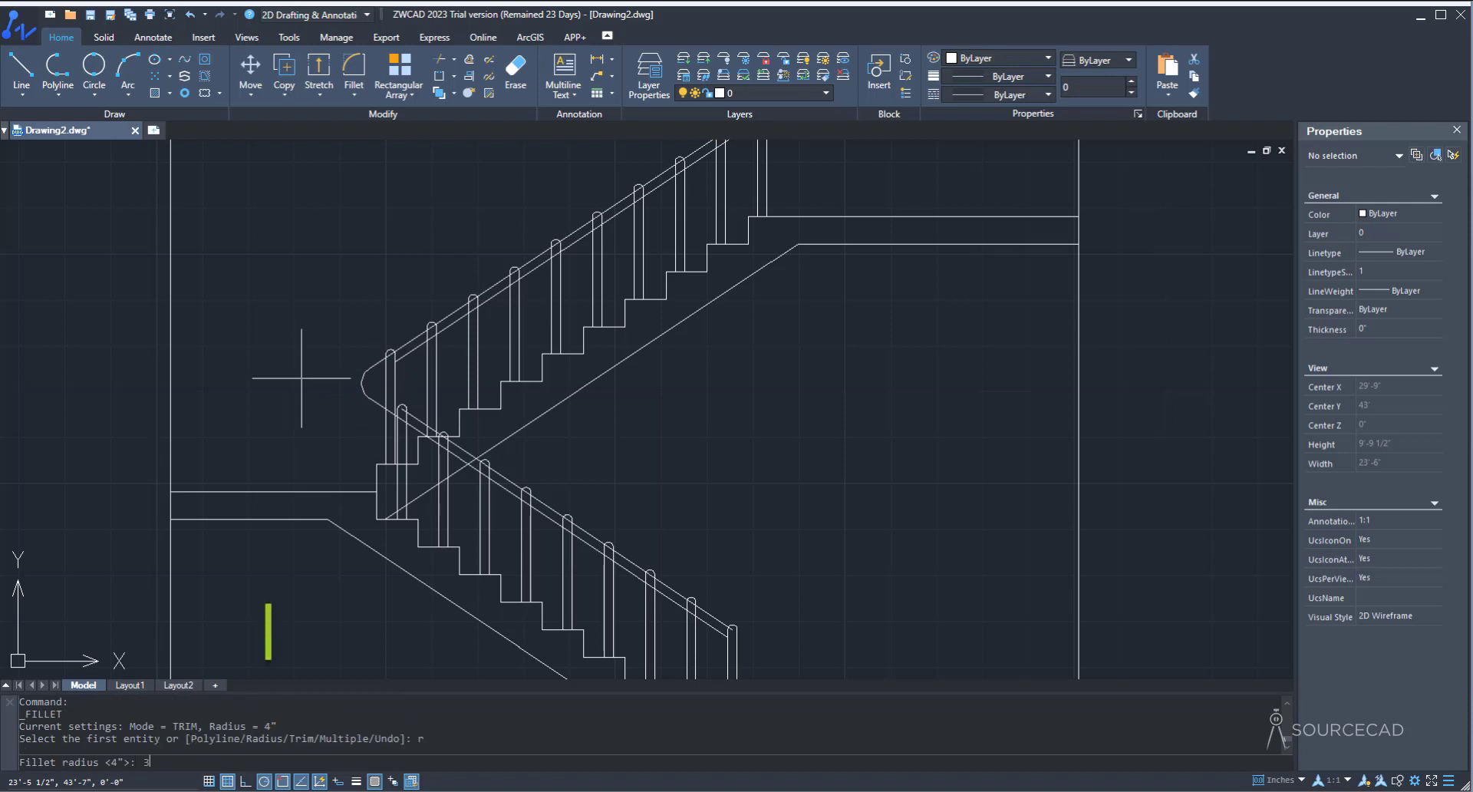
pyautogui.write('.6')
pyautogui.press('Return')
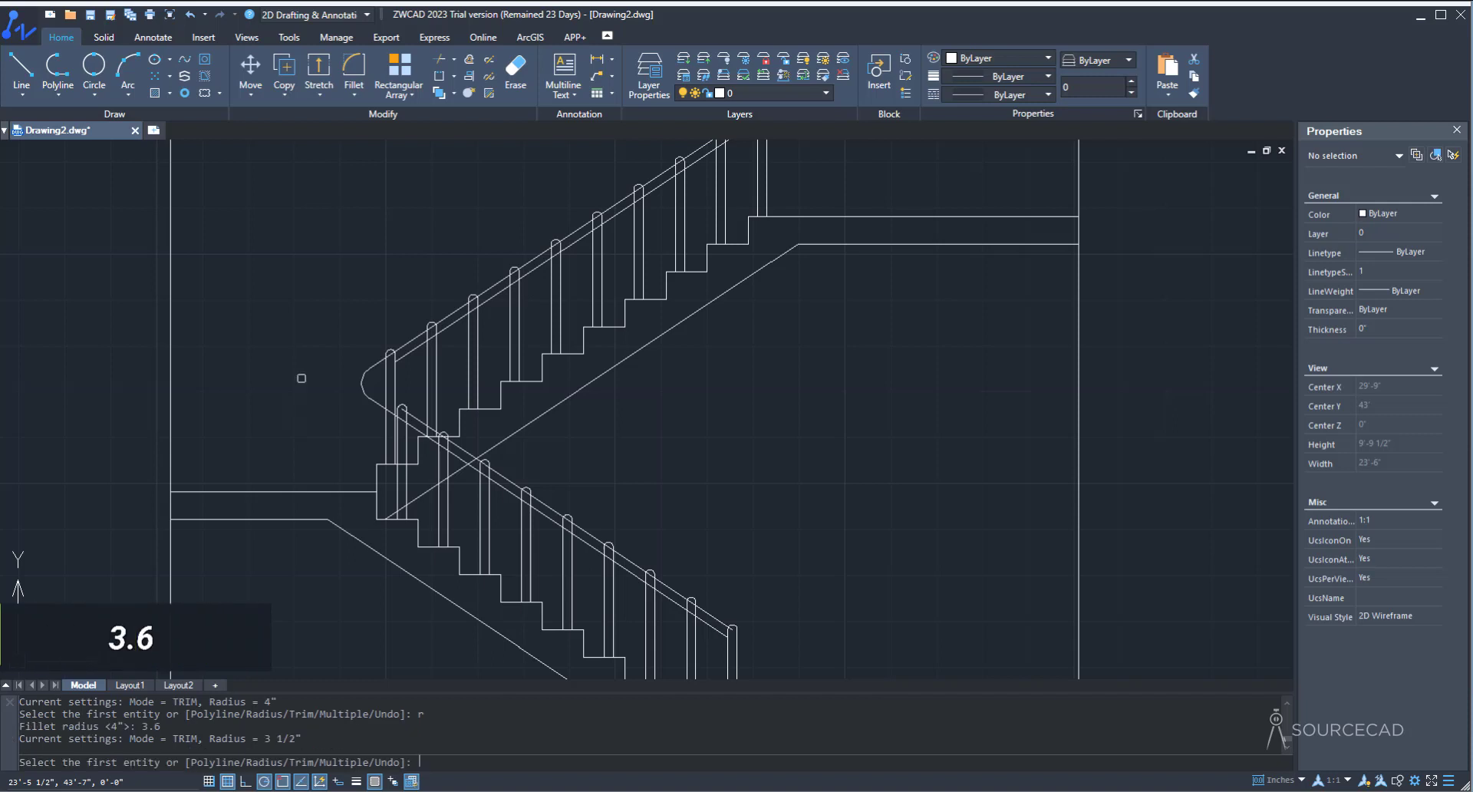
pyautogui.click(408, 378)
pyautogui.click(430, 429)
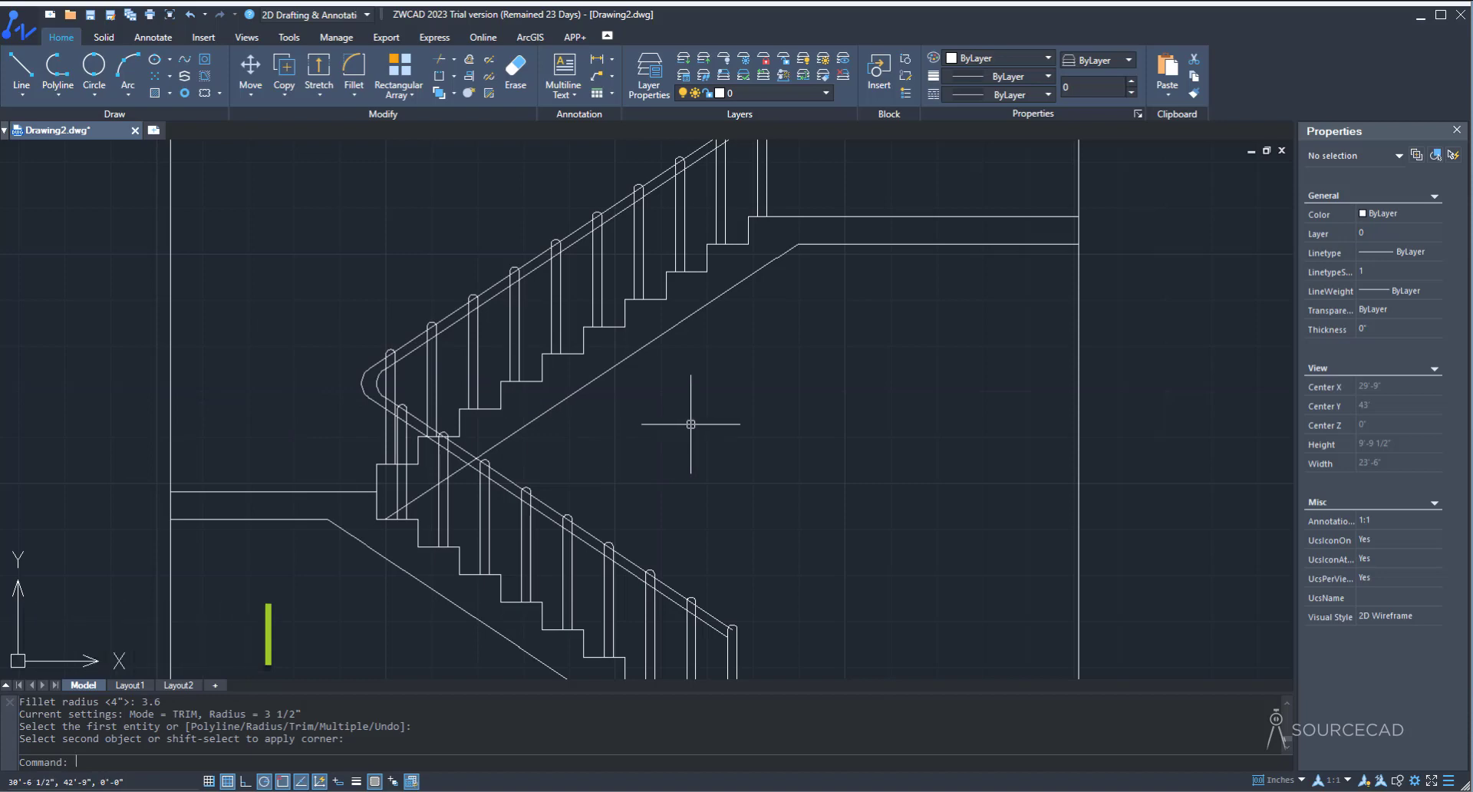
# Step: From the rounded-top centre of the lower flight's lowest post, draw handrail end lines 6 inches right, 2 inches down and back left past the post
pyautogui.scroll(-4, 690, 423)
pyautogui.moveTo(738, 468); pyautogui.dragTo(539, 417, button='middle')
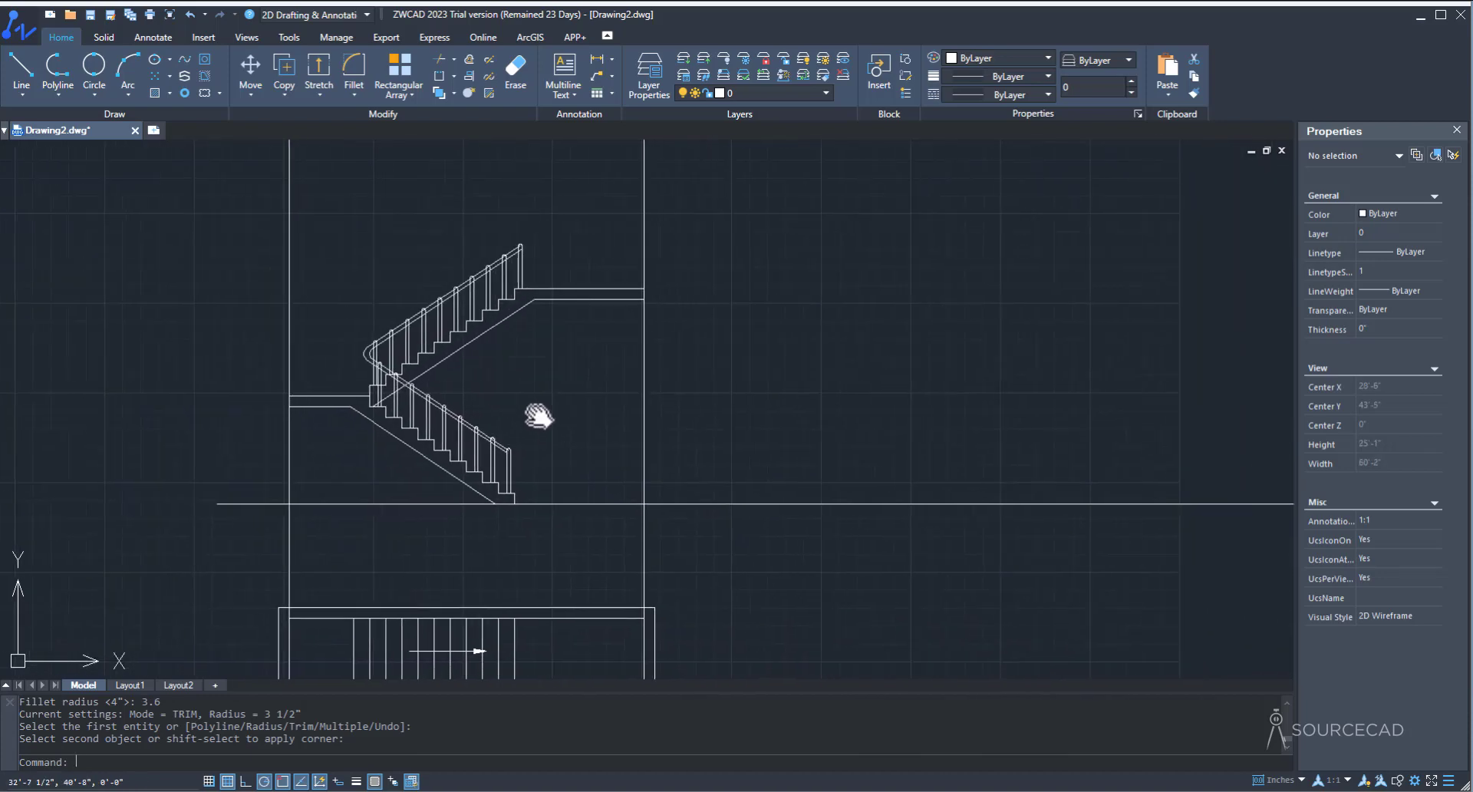
pyautogui.scroll(5, 508, 465)
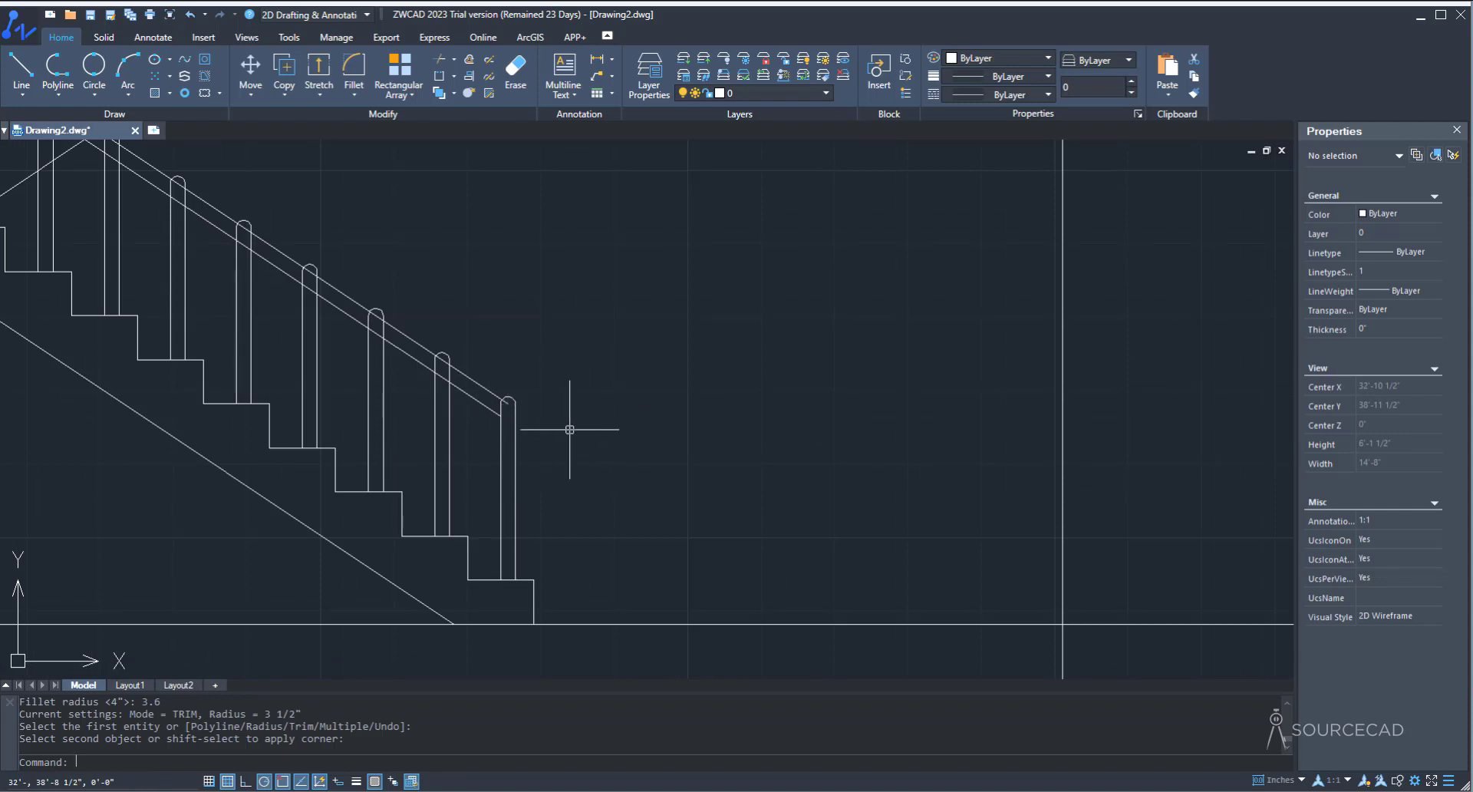
pyautogui.click(21, 76)
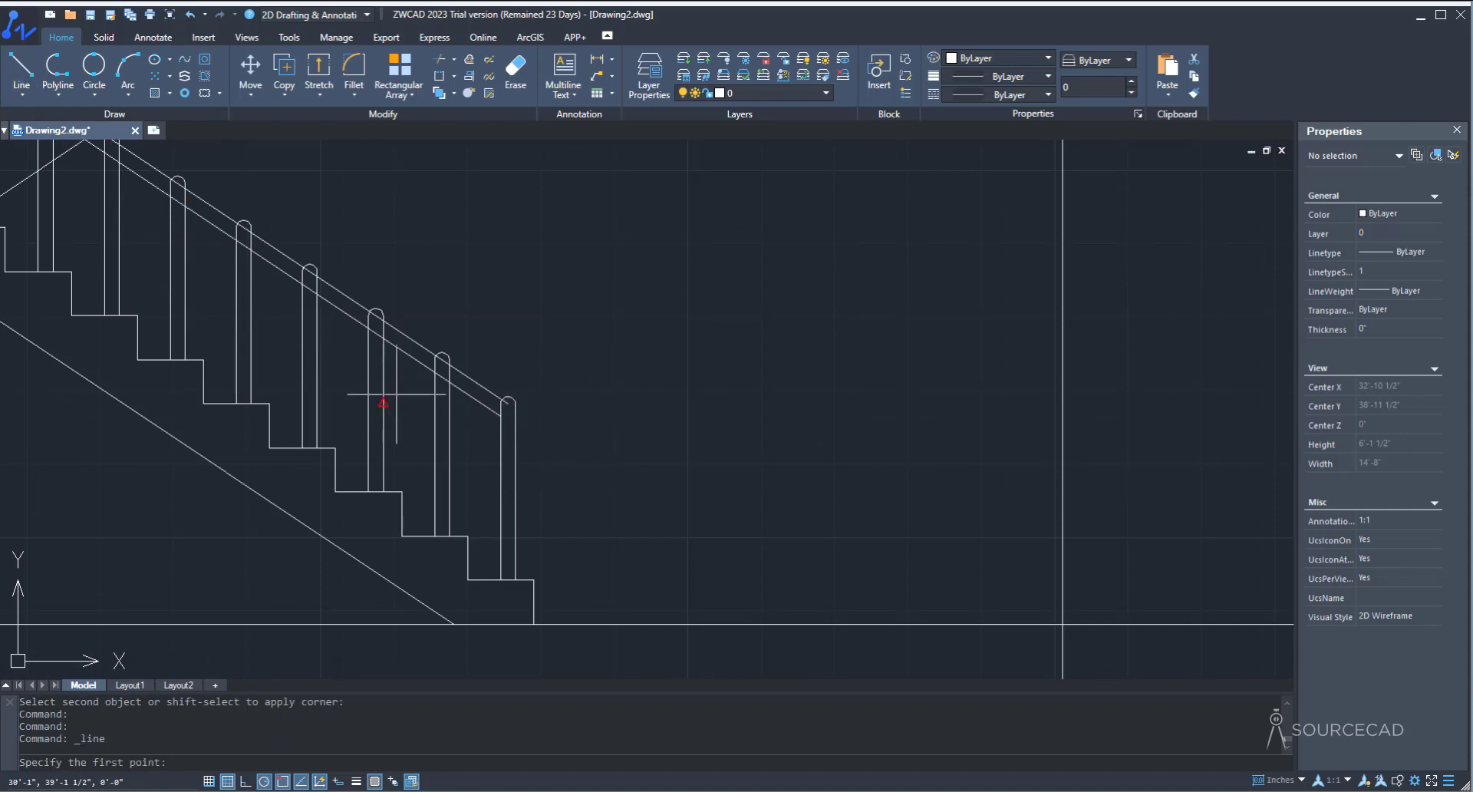
pyautogui.click(507, 402)
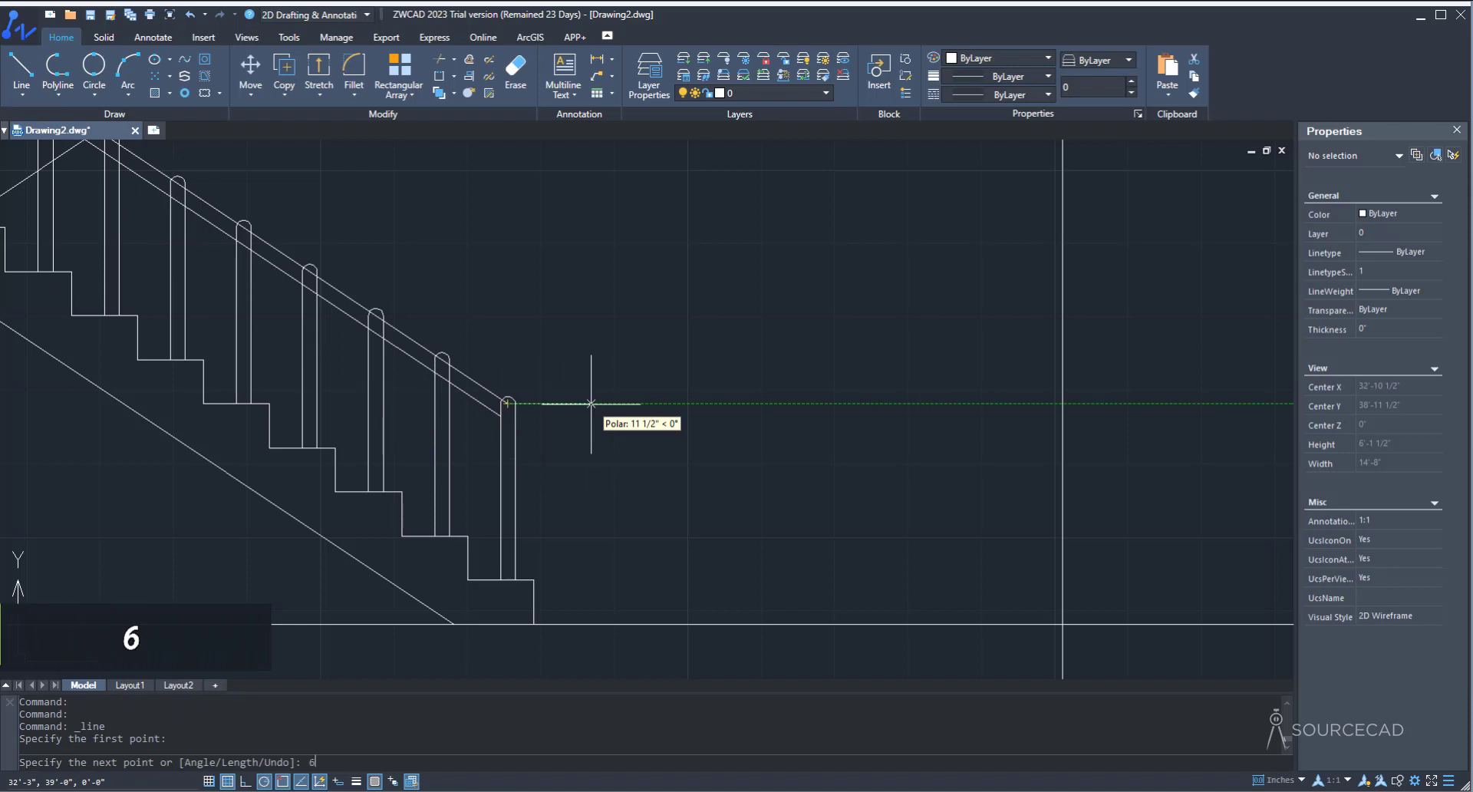
pyautogui.write('6')
pyautogui.press('Return')
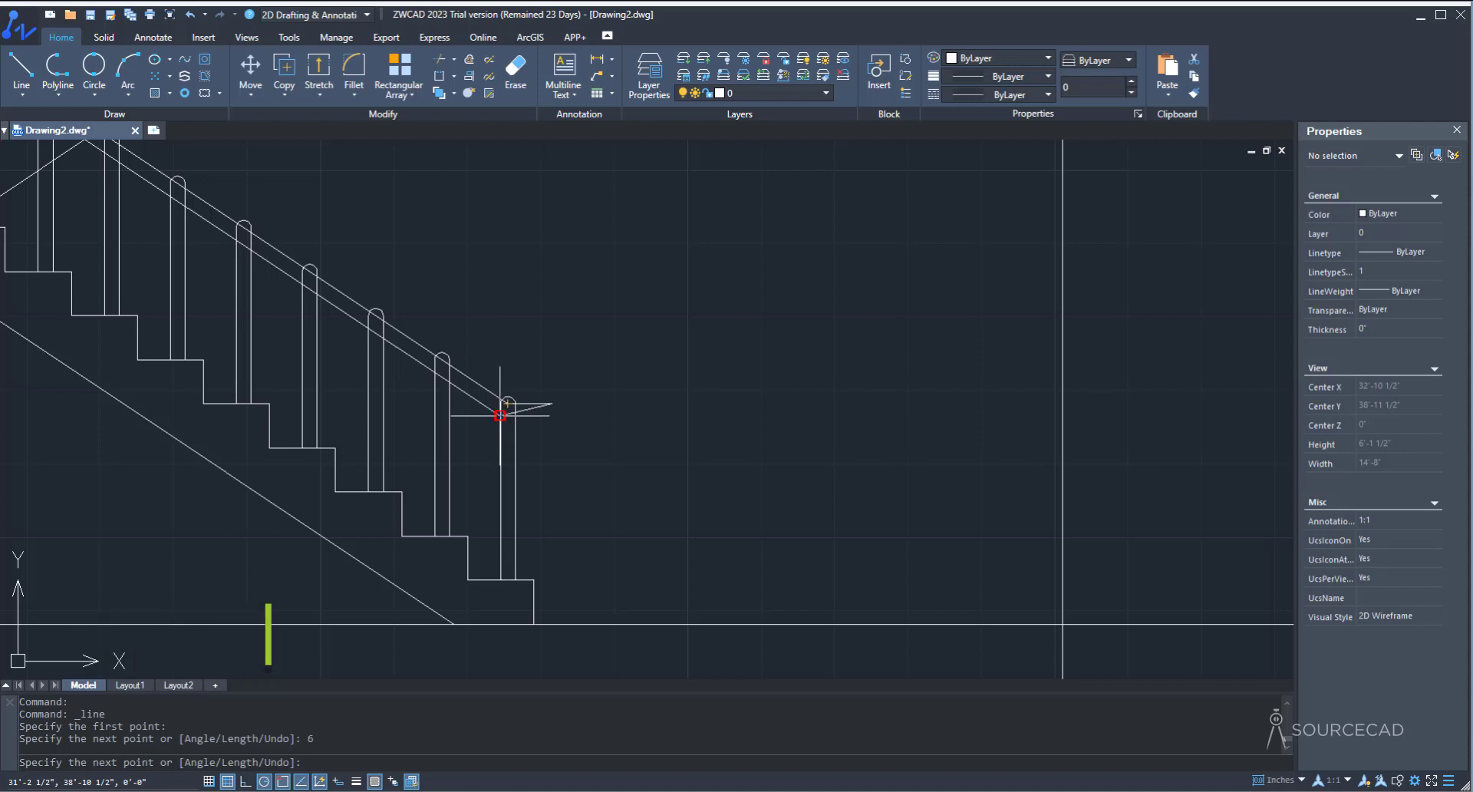
pyautogui.scroll(8, 505, 415)
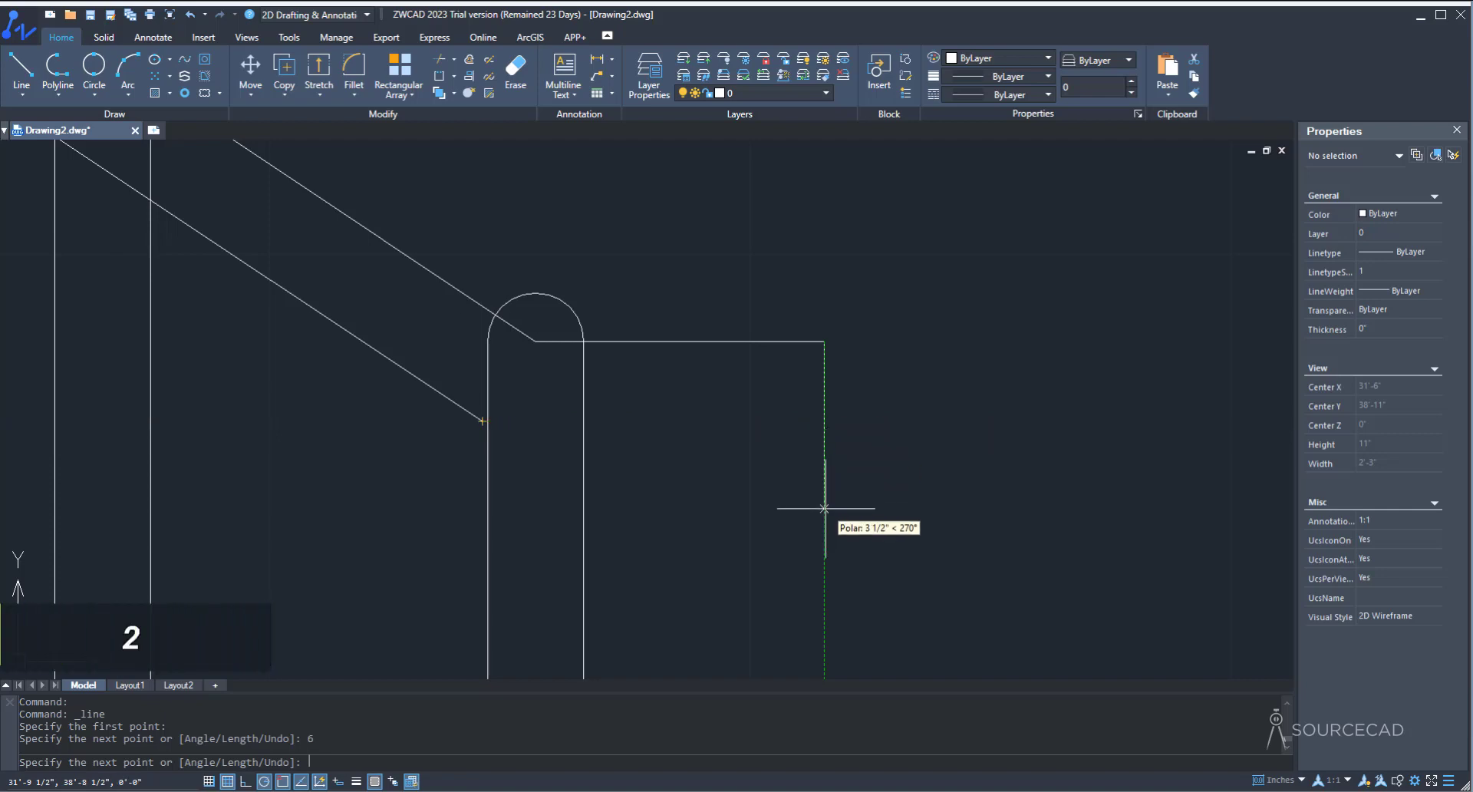
pyautogui.write('2')
pyautogui.press('Return')
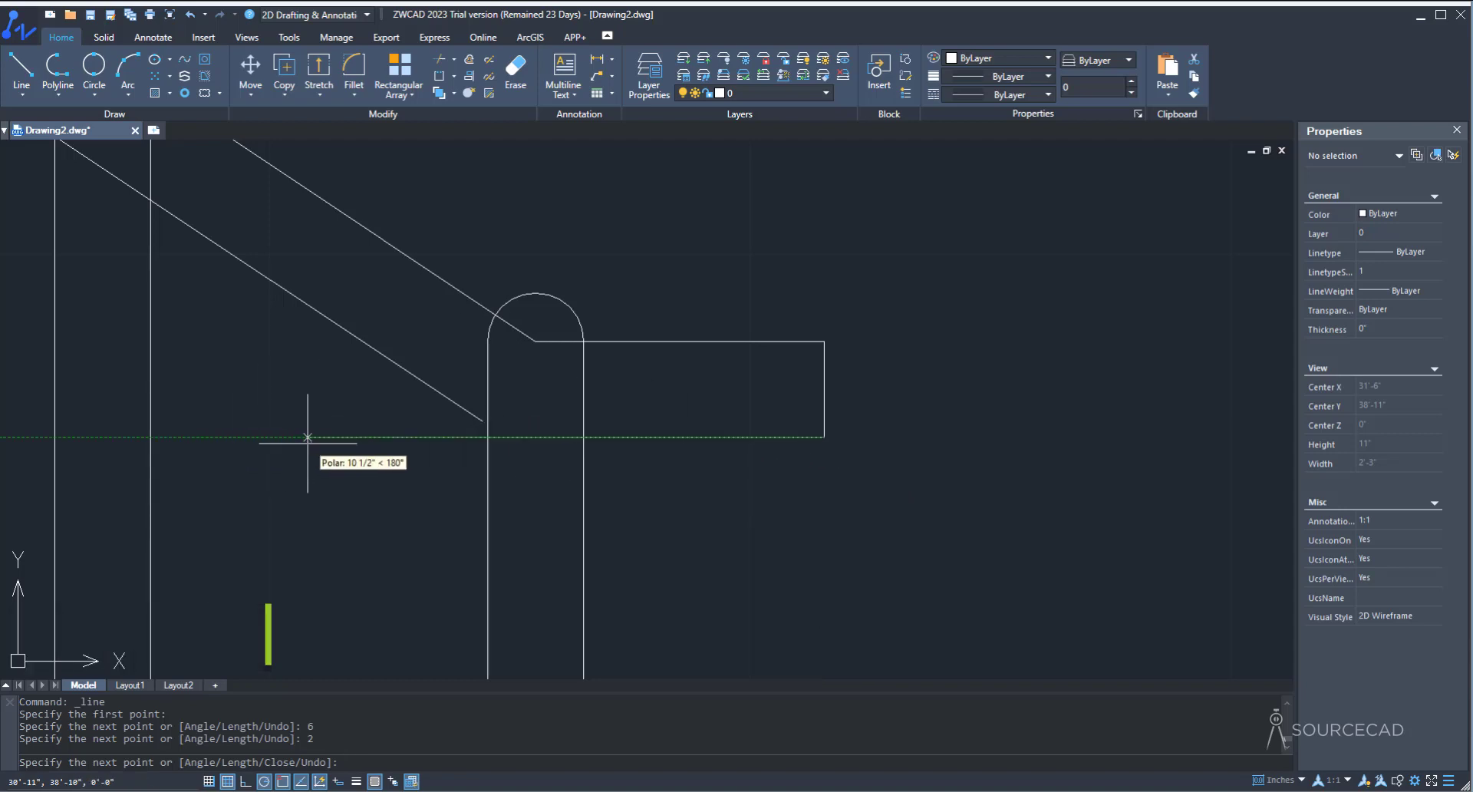
pyautogui.press('Escape')
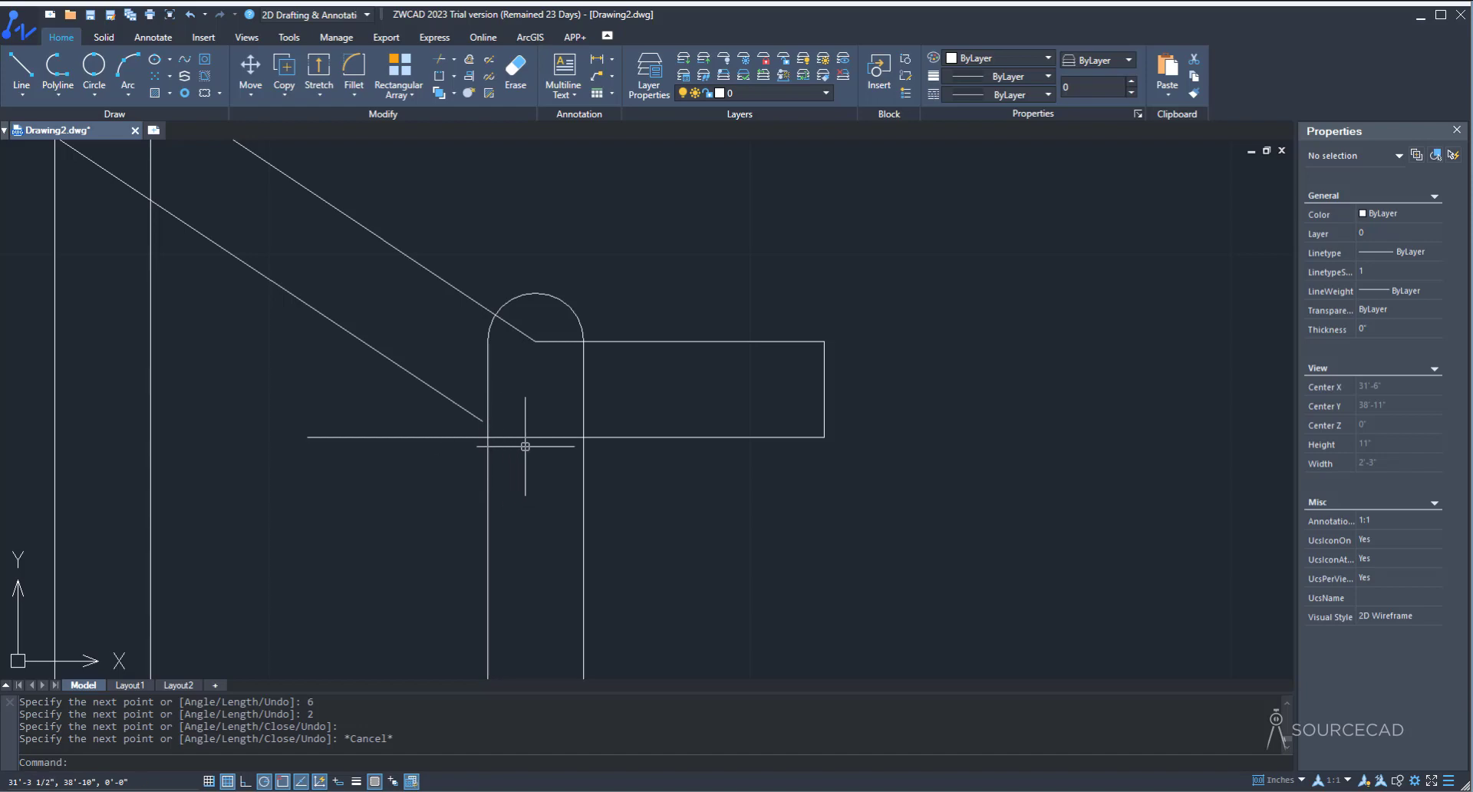
# Step: From the upper flight's highest post centre, draw handrail end lines 6 inches right, 2 inches down and back left past the sloping lower line
pyautogui.scroll(-4, 654, 478)
pyautogui.scroll(-2, 654, 478)
pyautogui.moveTo(688, 378); pyautogui.dragTo(680, 565, button='middle')
pyautogui.scroll(-1, 691, 300)
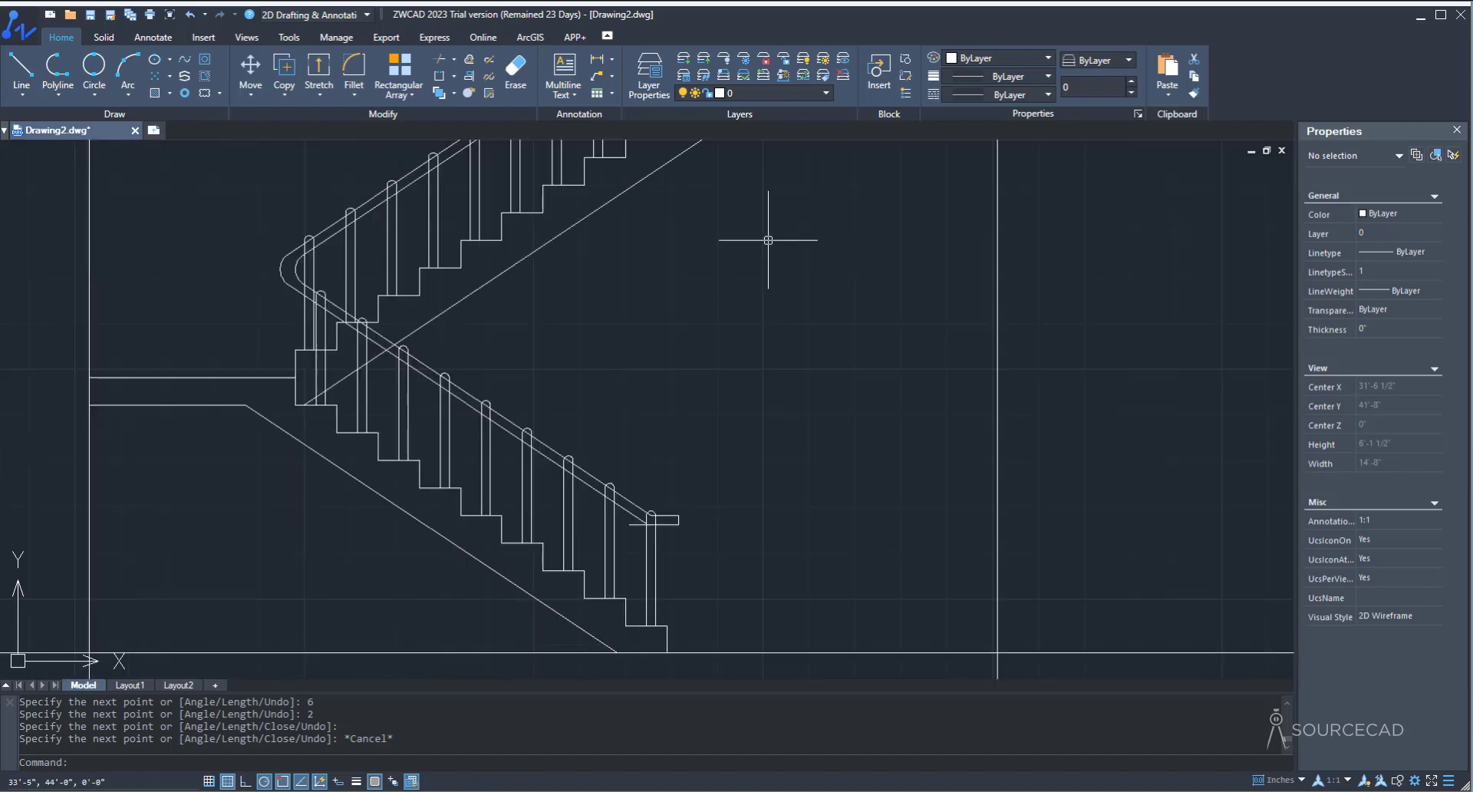
pyautogui.moveTo(766, 239); pyautogui.dragTo(525, 640, button='middle')
pyautogui.scroll(5, 450, 401)
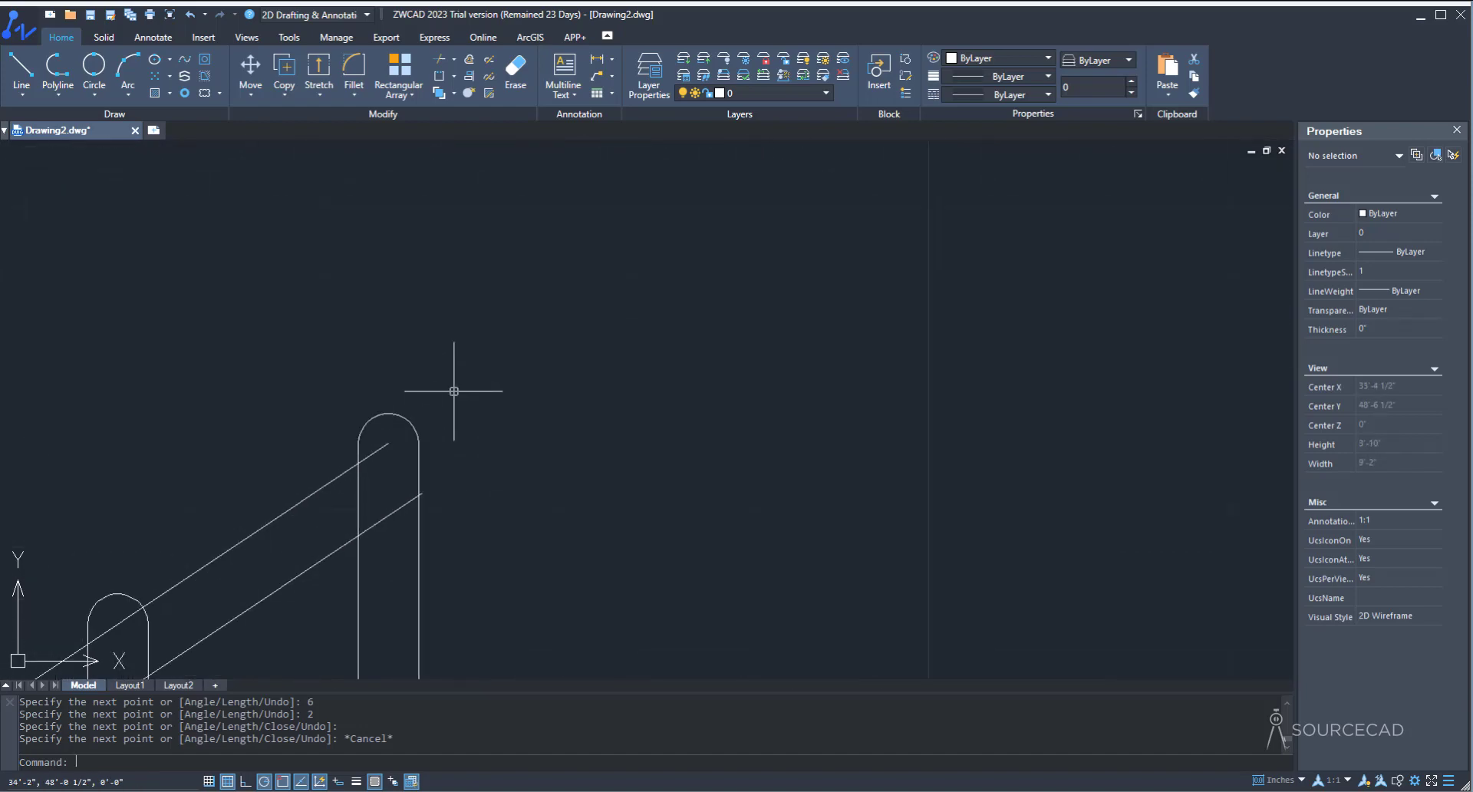
pyautogui.scroll(-4, 475, 418)
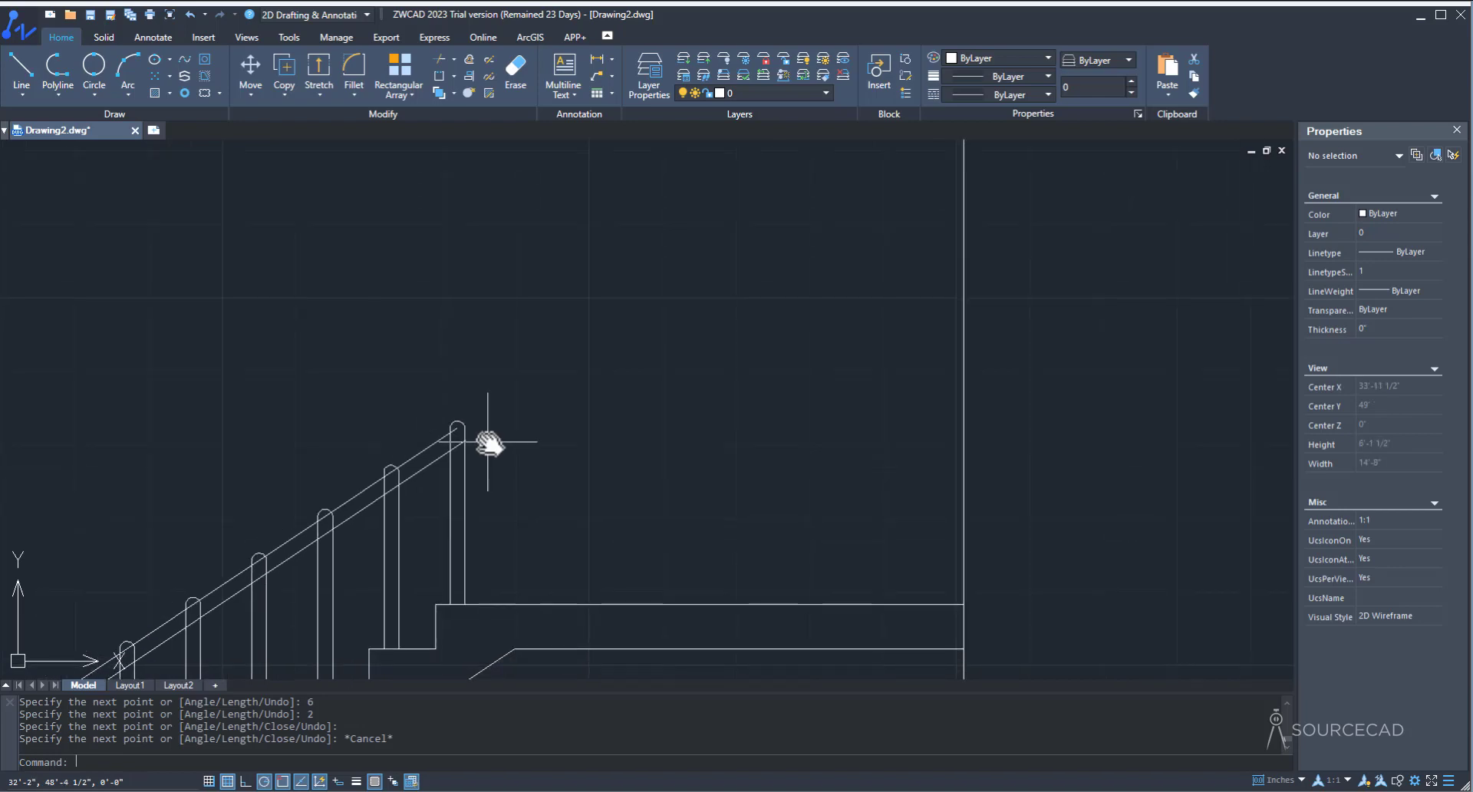
pyautogui.click(21, 71)
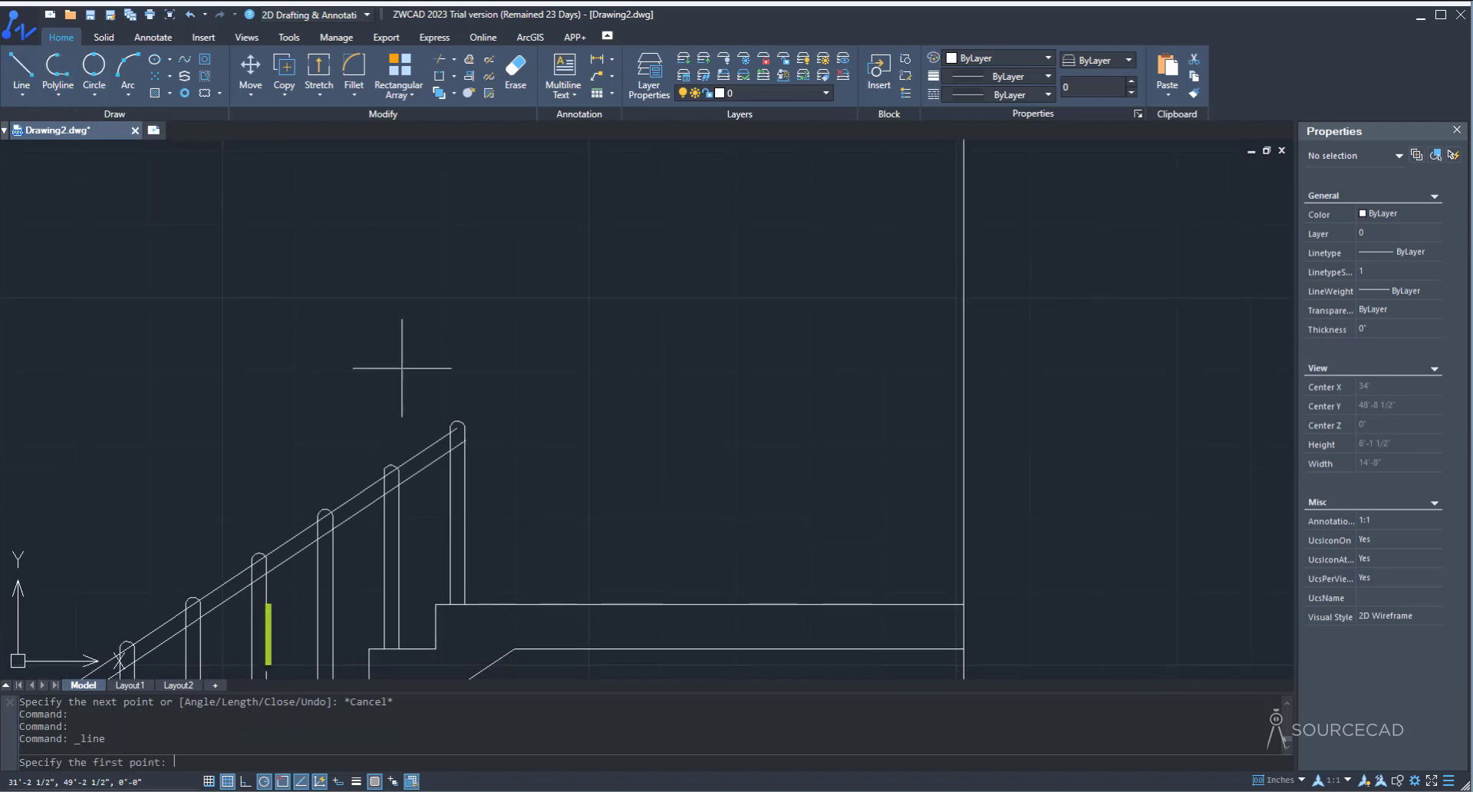
pyautogui.click(457, 426)
pyautogui.write('6')
pyautogui.press('Return')
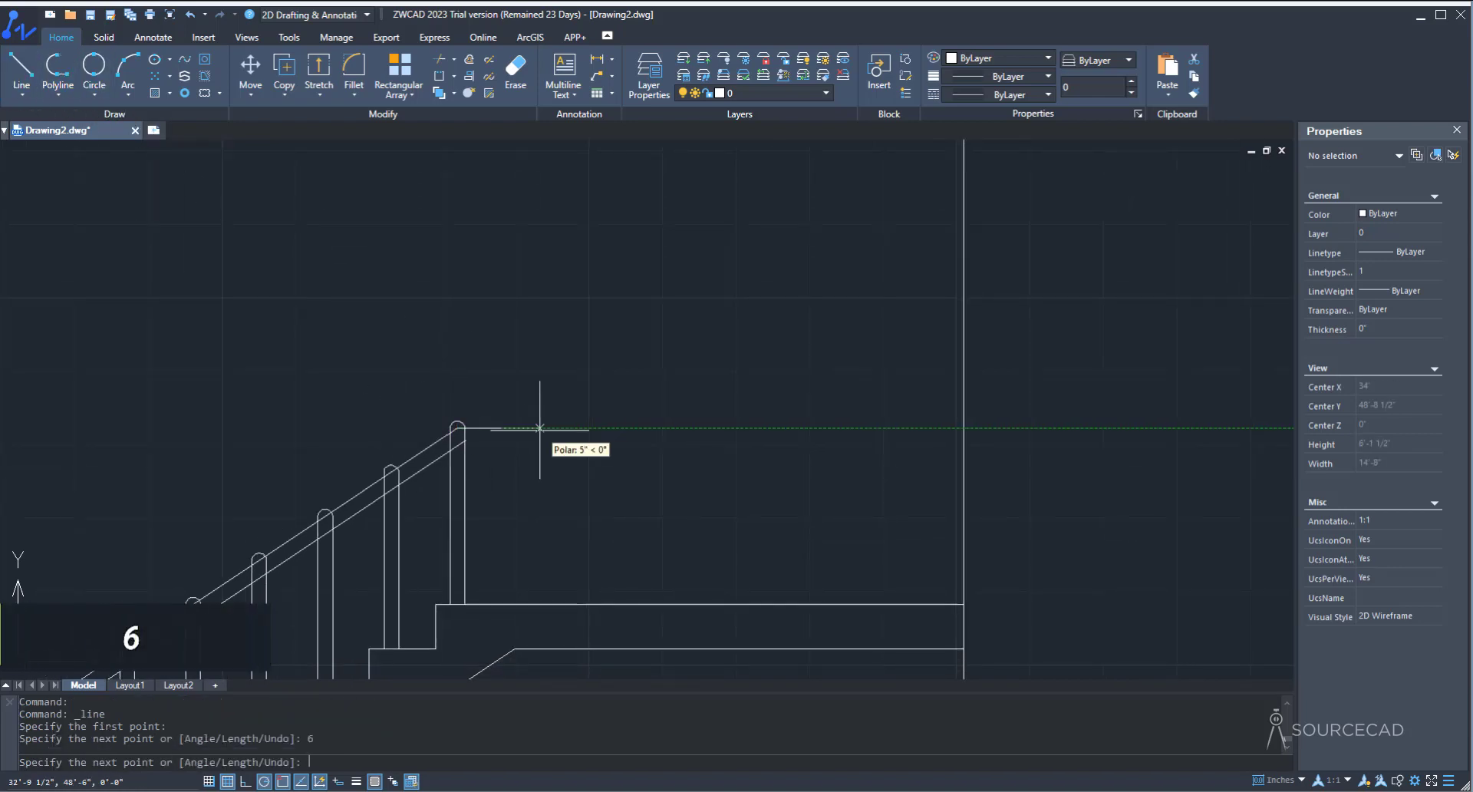
pyautogui.write('2')
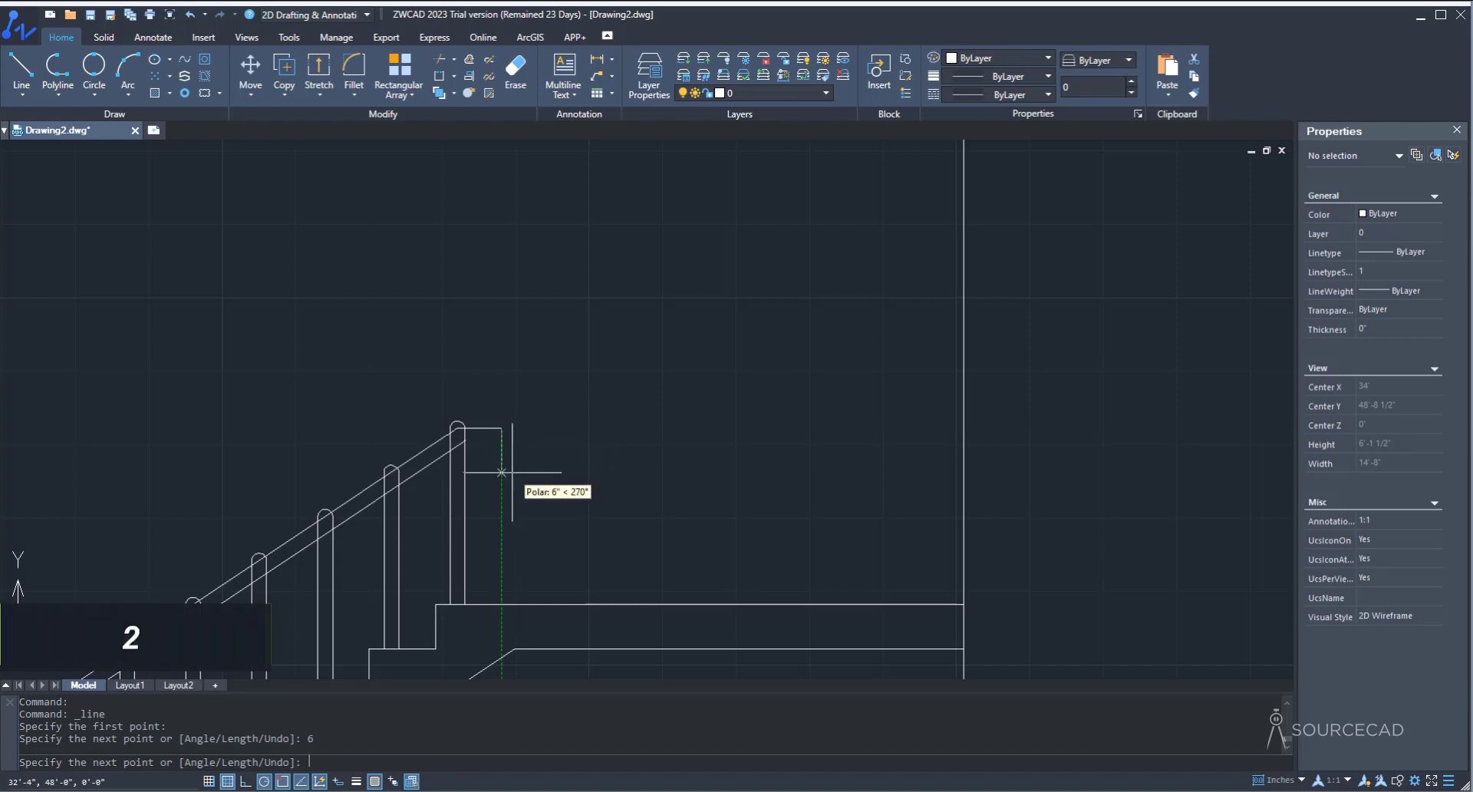
pyautogui.press('Return')
pyautogui.scroll(5, 437, 451)
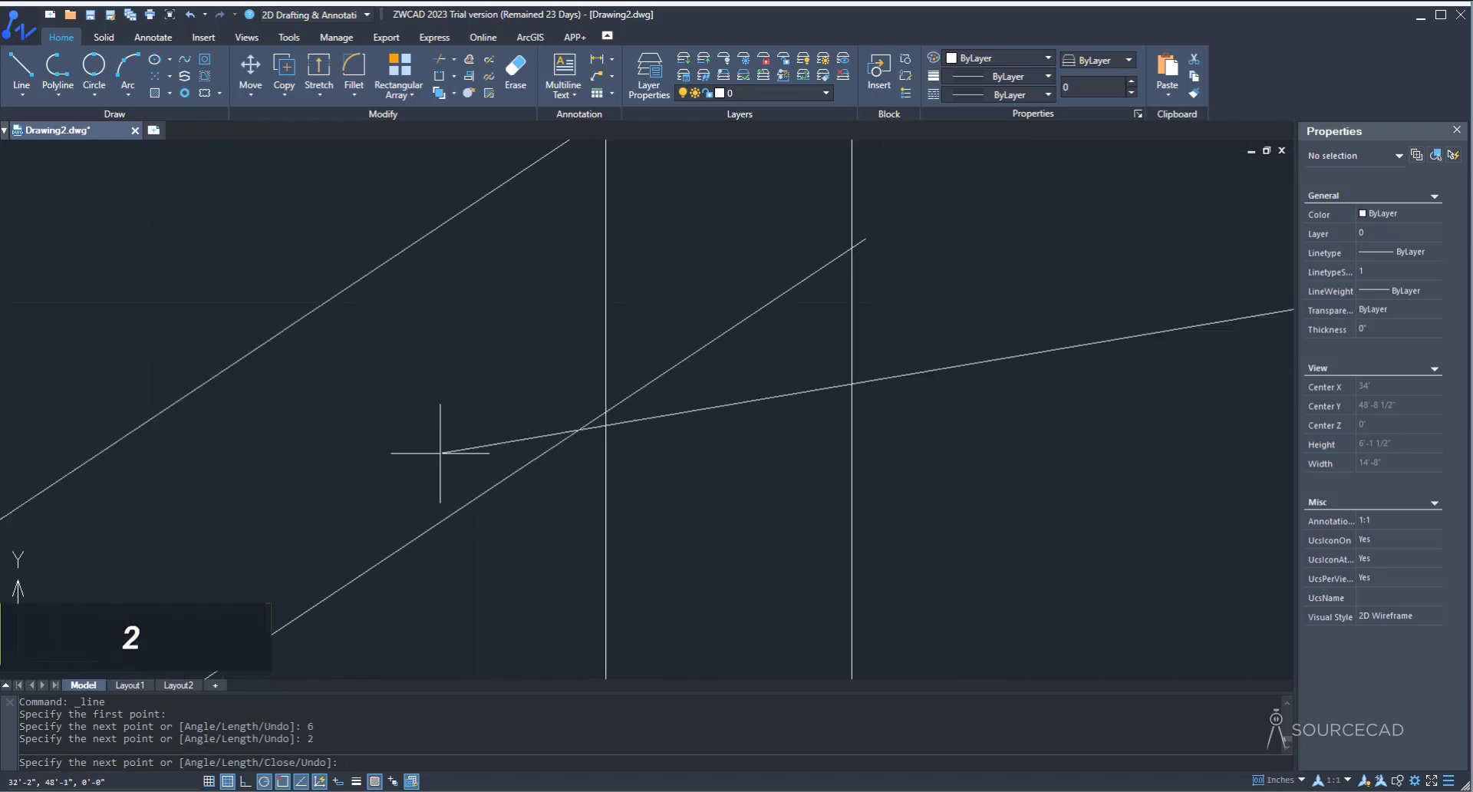
pyautogui.press('Escape')
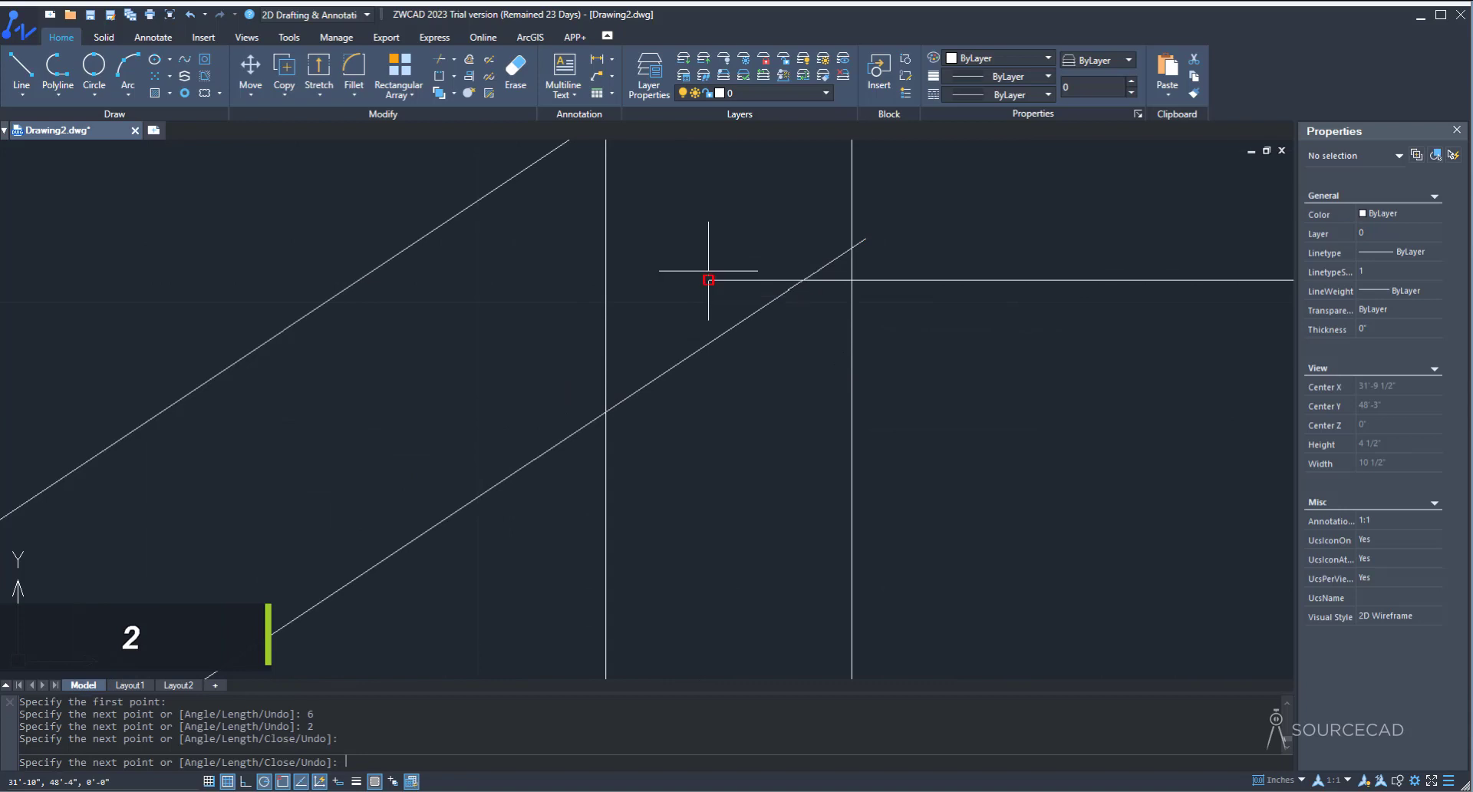
# Step: Fillet the upper flight's lower handrail line to the horizontal end line with radius 0
pyautogui.click(354, 70)
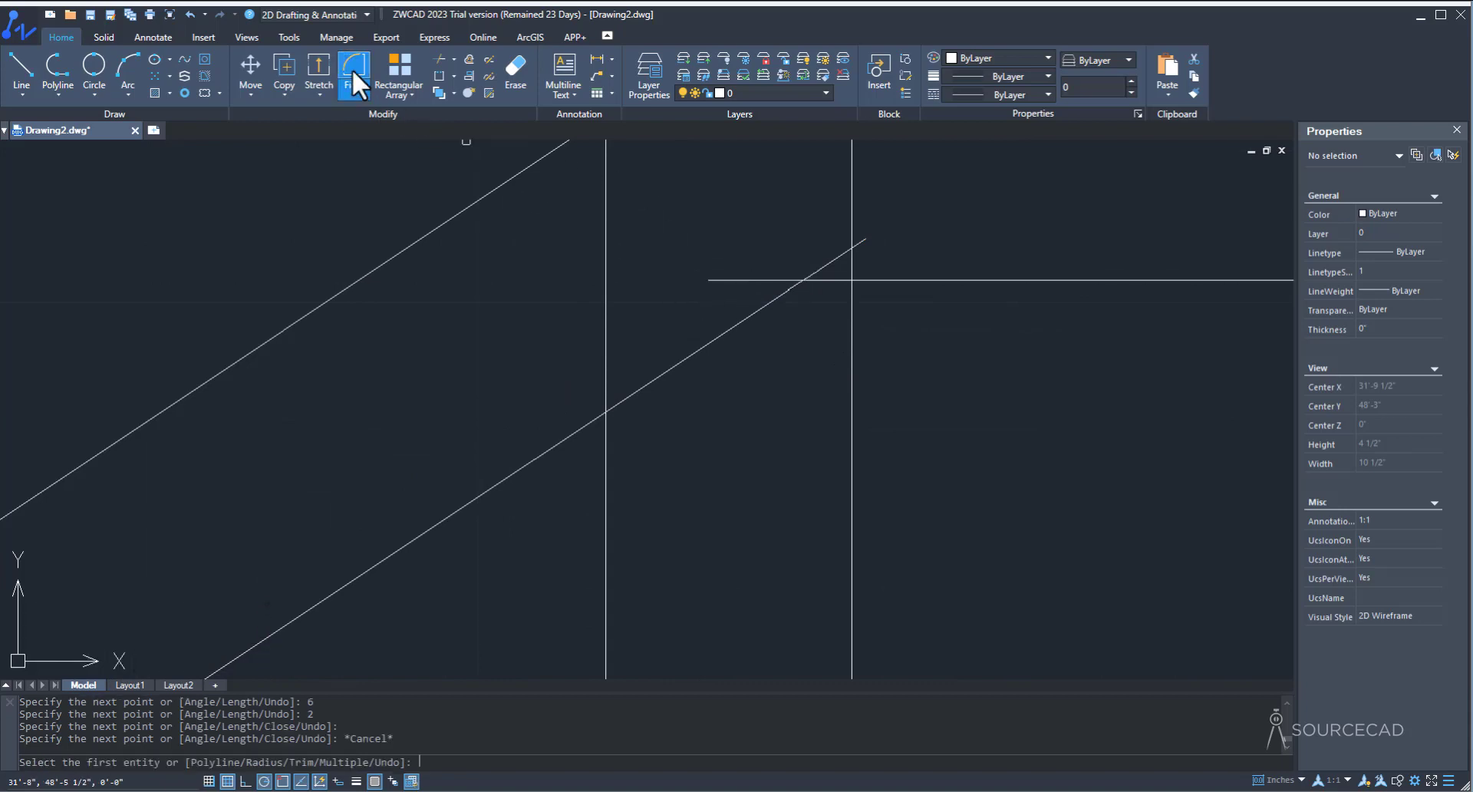
pyautogui.write('r')
pyautogui.press('Return')
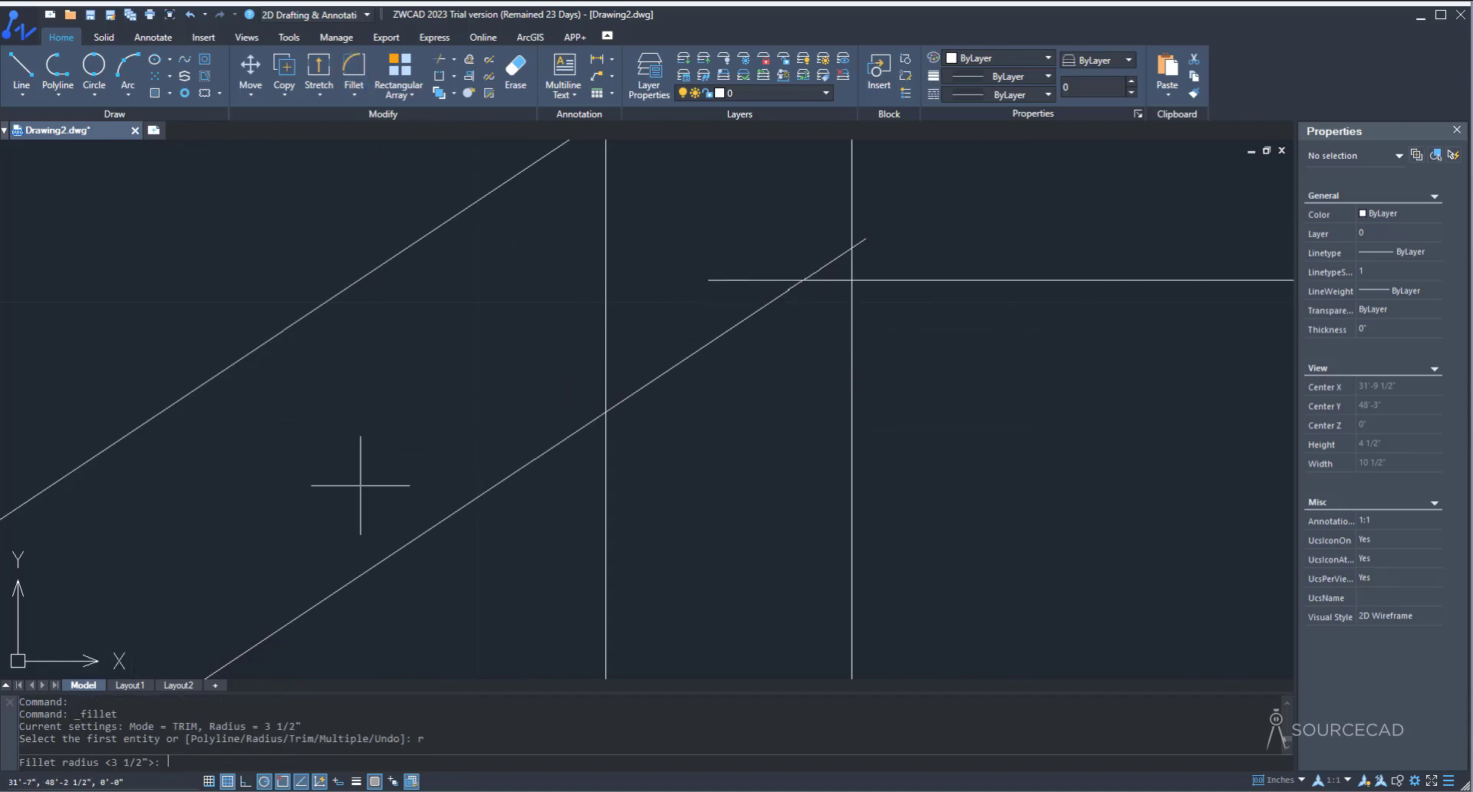
pyautogui.press('Return')
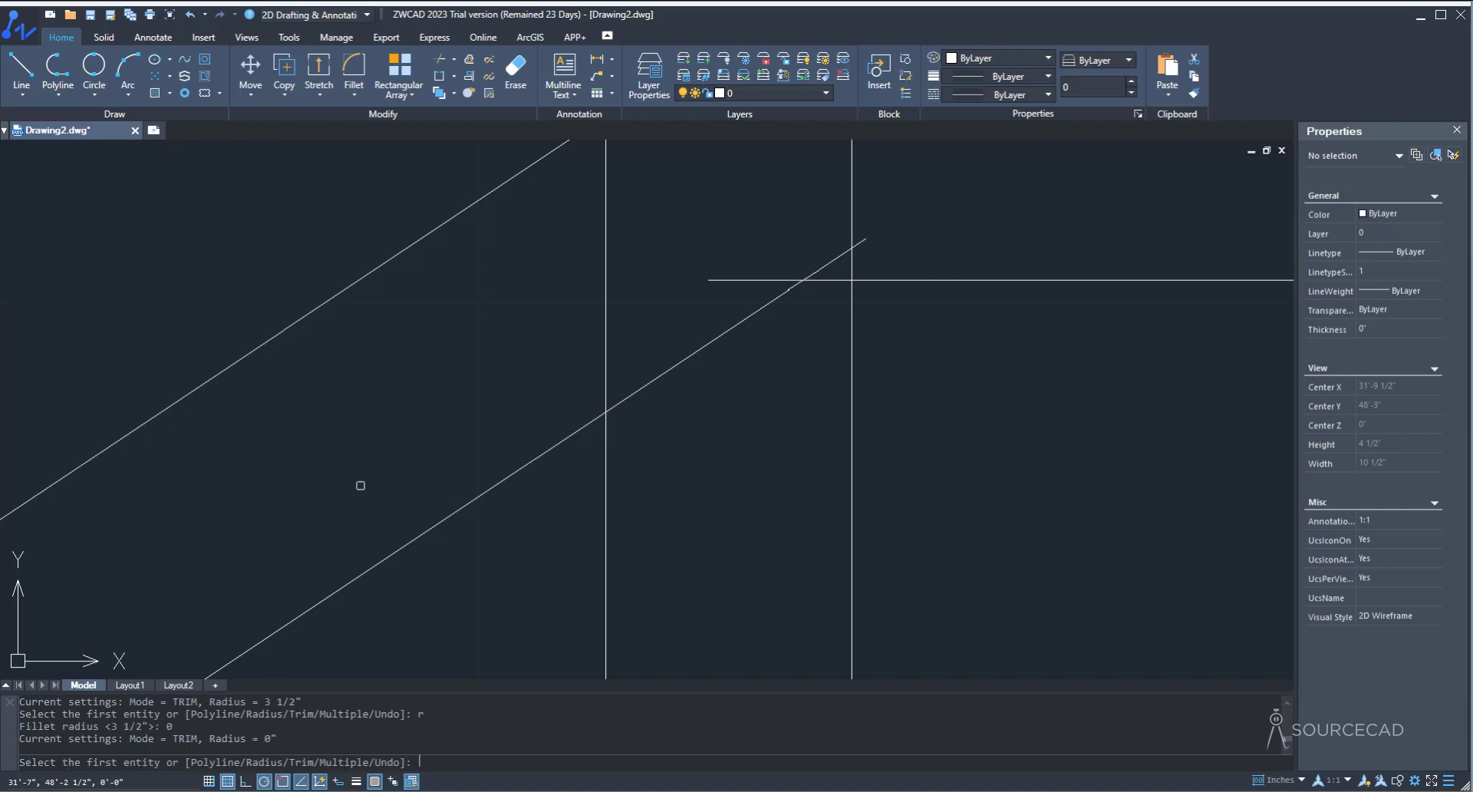
pyautogui.click(724, 336)
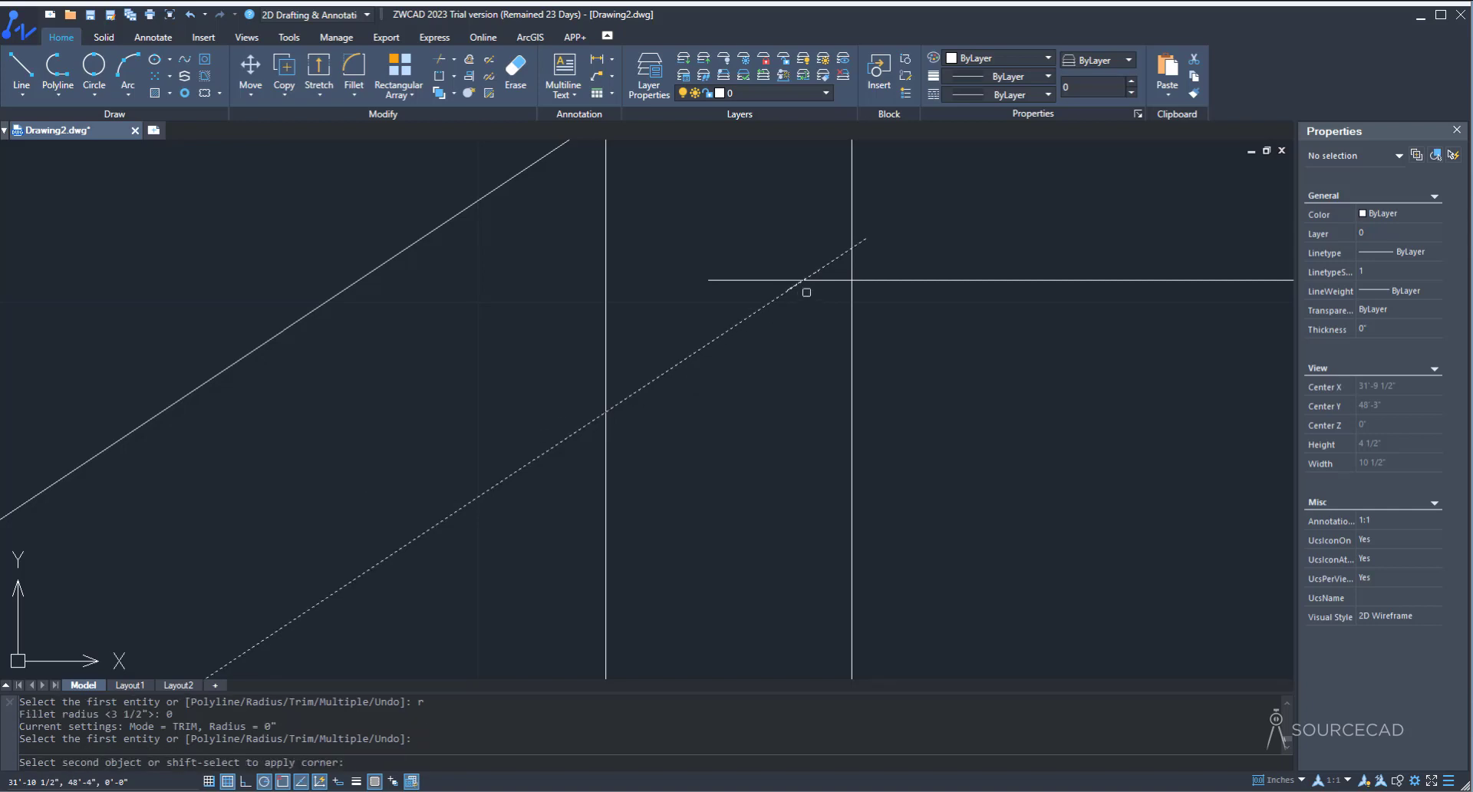
pyautogui.click(819, 280)
pyautogui.scroll(-3, 774, 362)
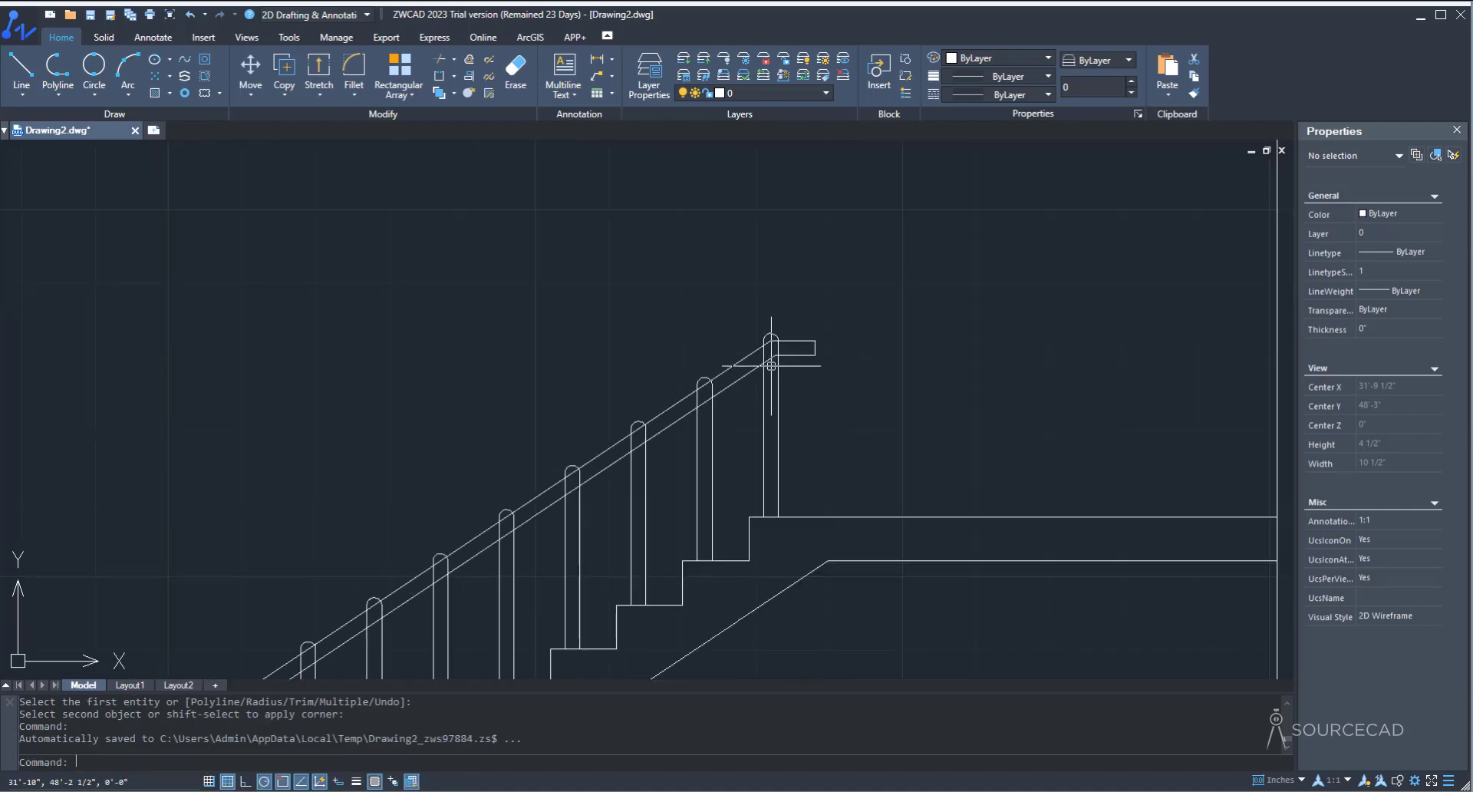
# Step: Join the lower flight's bottom handrail line to its horizontal end line with a zero-radius fillet
pyautogui.moveTo(836, 490); pyautogui.dragTo(732, 149, button='middle')
pyautogui.moveTo(639, 610); pyautogui.dragTo(562, 236, button='middle')
pyautogui.press('Return')
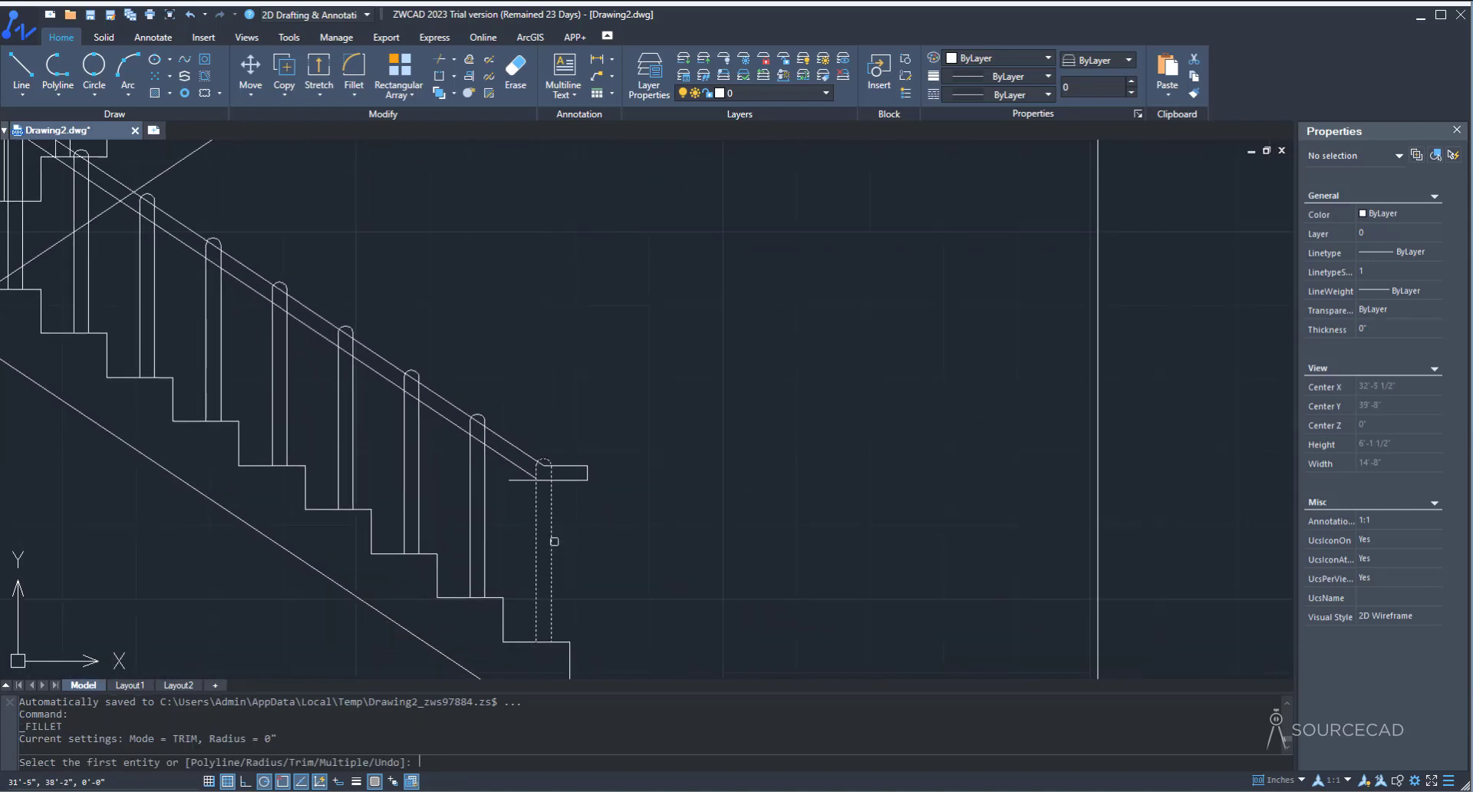
pyautogui.scroll(7, 521, 464)
pyautogui.click(576, 547)
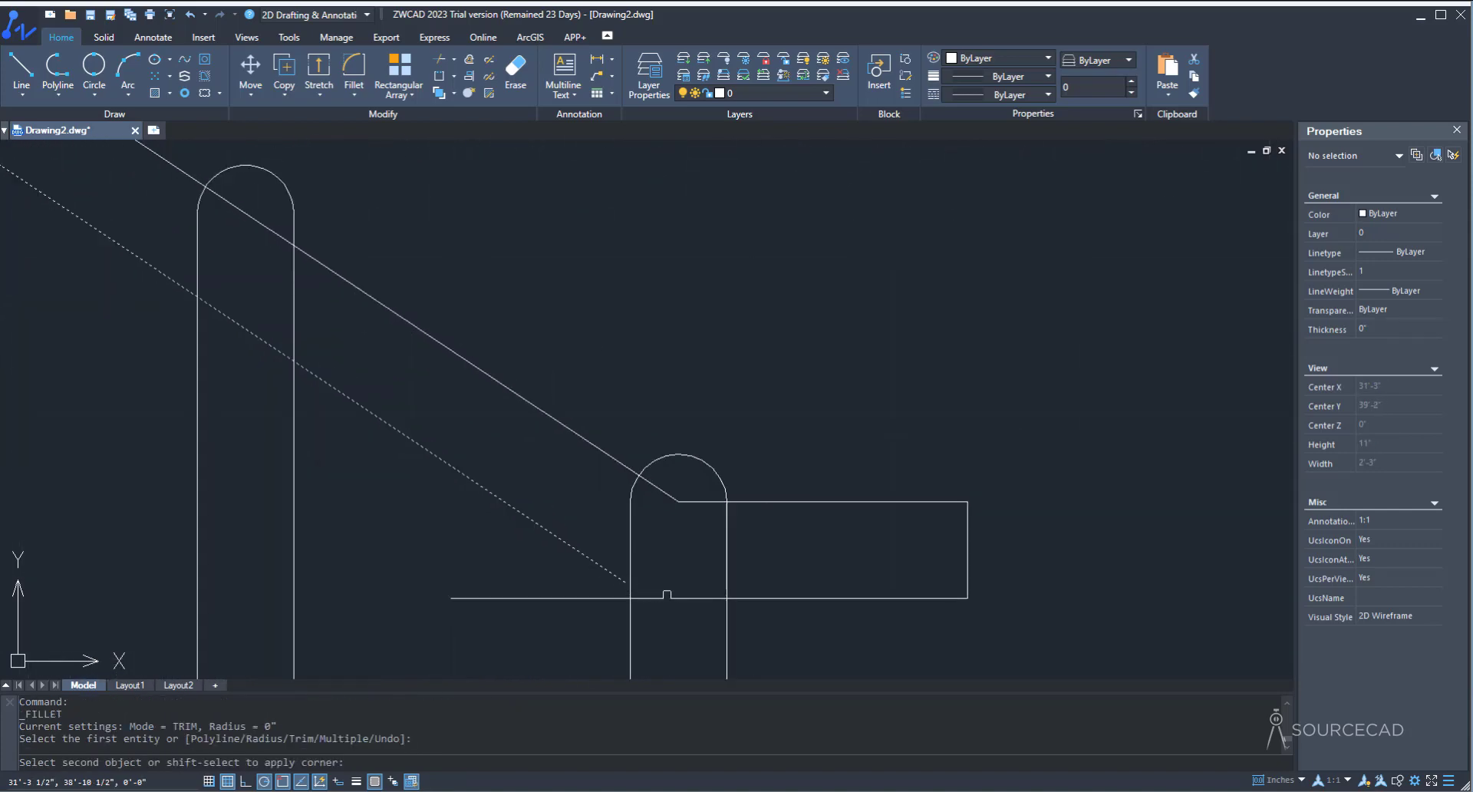
pyautogui.click(667, 597)
pyautogui.scroll(-5, 858, 574)
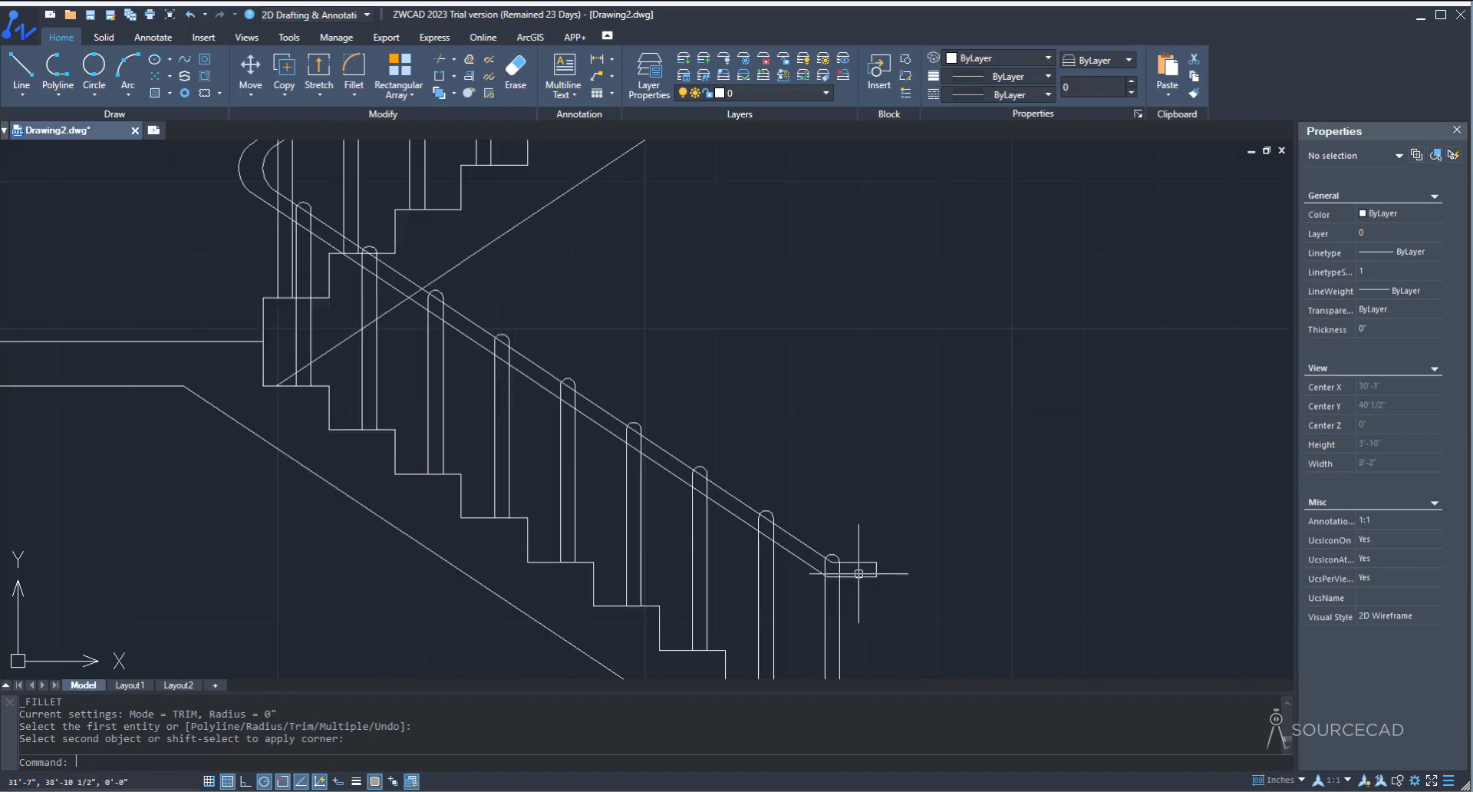
# Step: Trim away the parts of the lower flight's two lowest posts that lie inside the handrail, using all objects as cutting edges
pyautogui.scroll(-6, 859, 573)
pyautogui.moveTo(887, 487); pyautogui.dragTo(651, 489, button='middle')
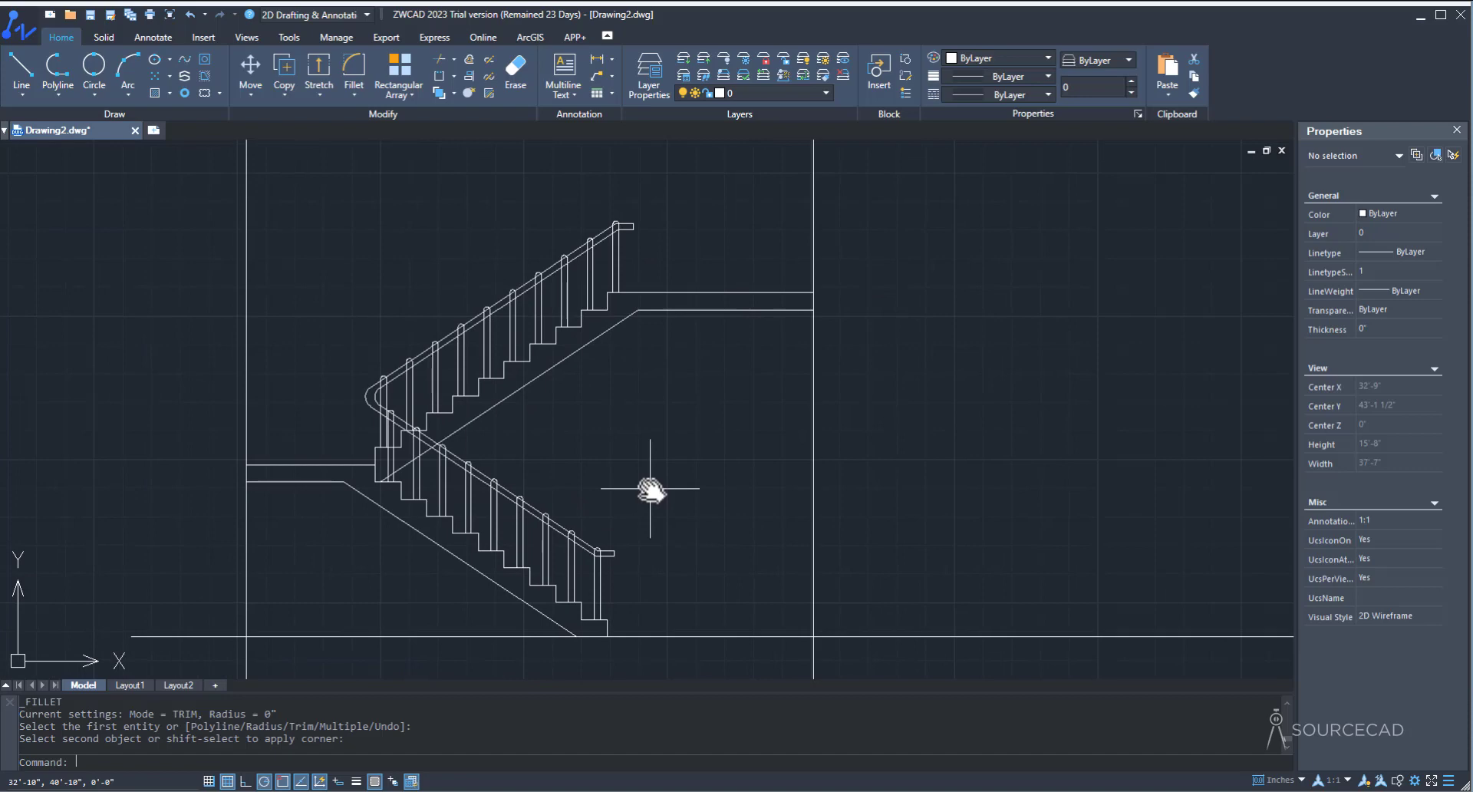
pyautogui.click(441, 60)
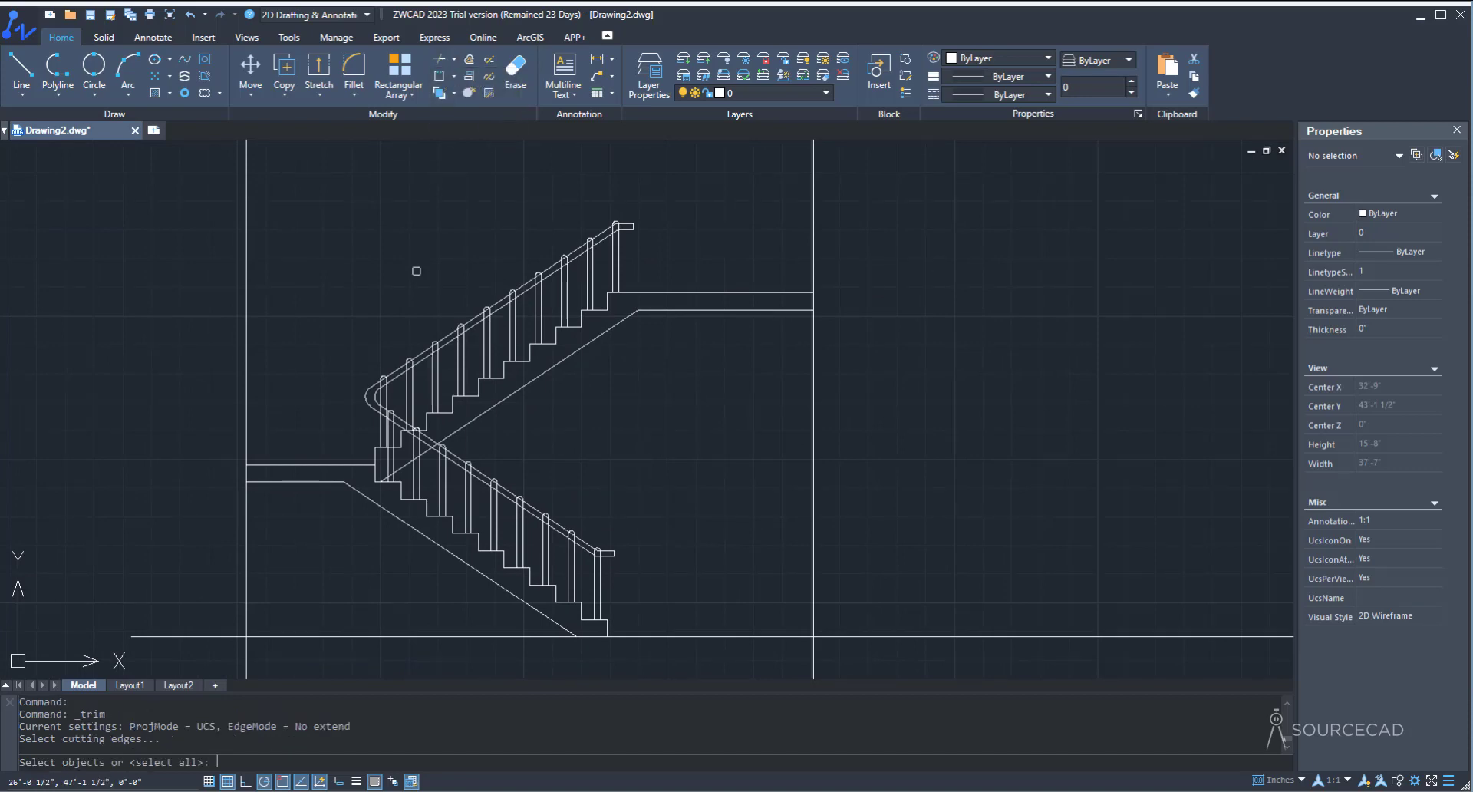
pyautogui.press('Return')
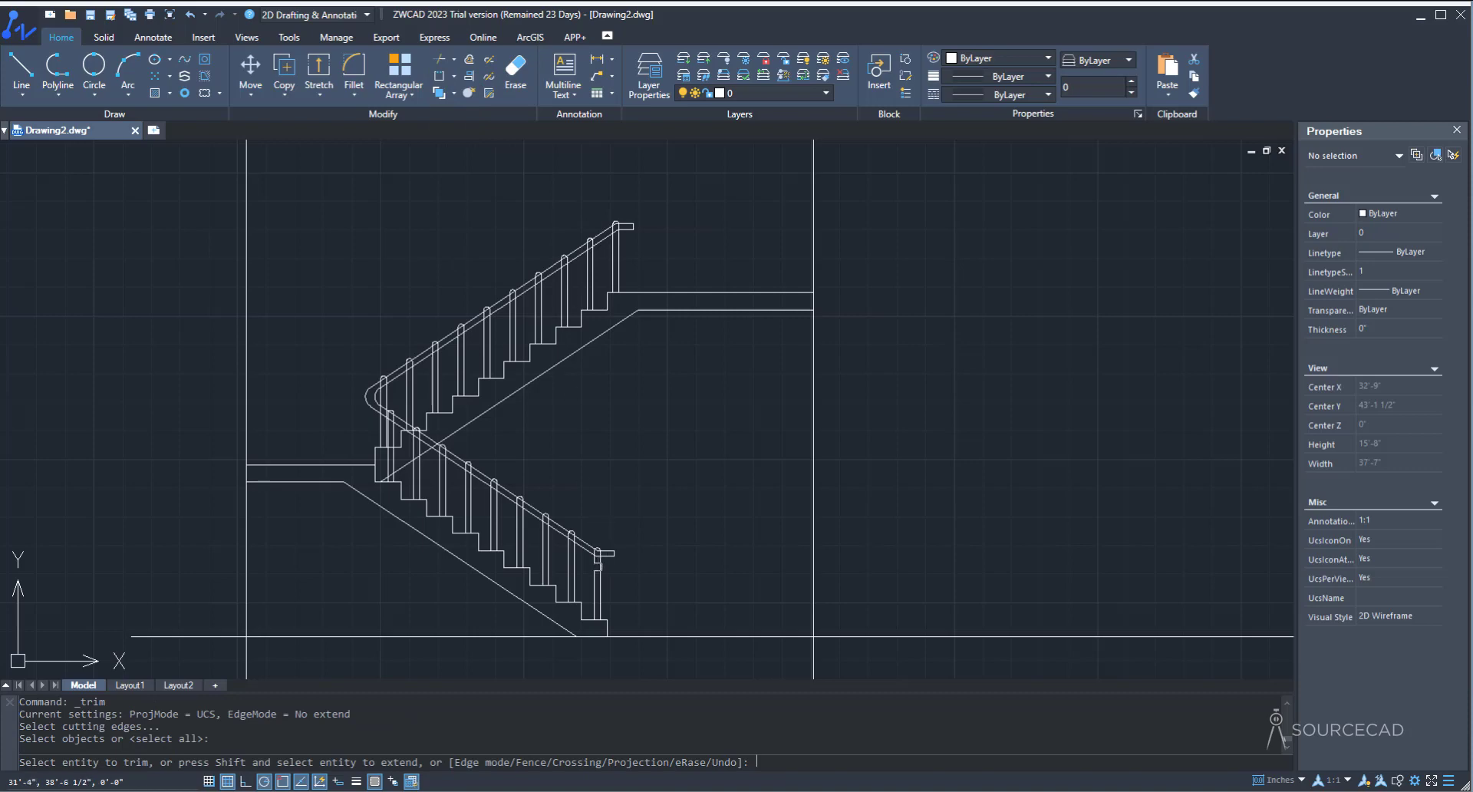
pyautogui.scroll(8, 597, 551)
pyautogui.moveTo(626, 491); pyautogui.dragTo(595, 485)
pyautogui.click(570, 480)
pyautogui.click(572, 463)
pyautogui.click(460, 408)
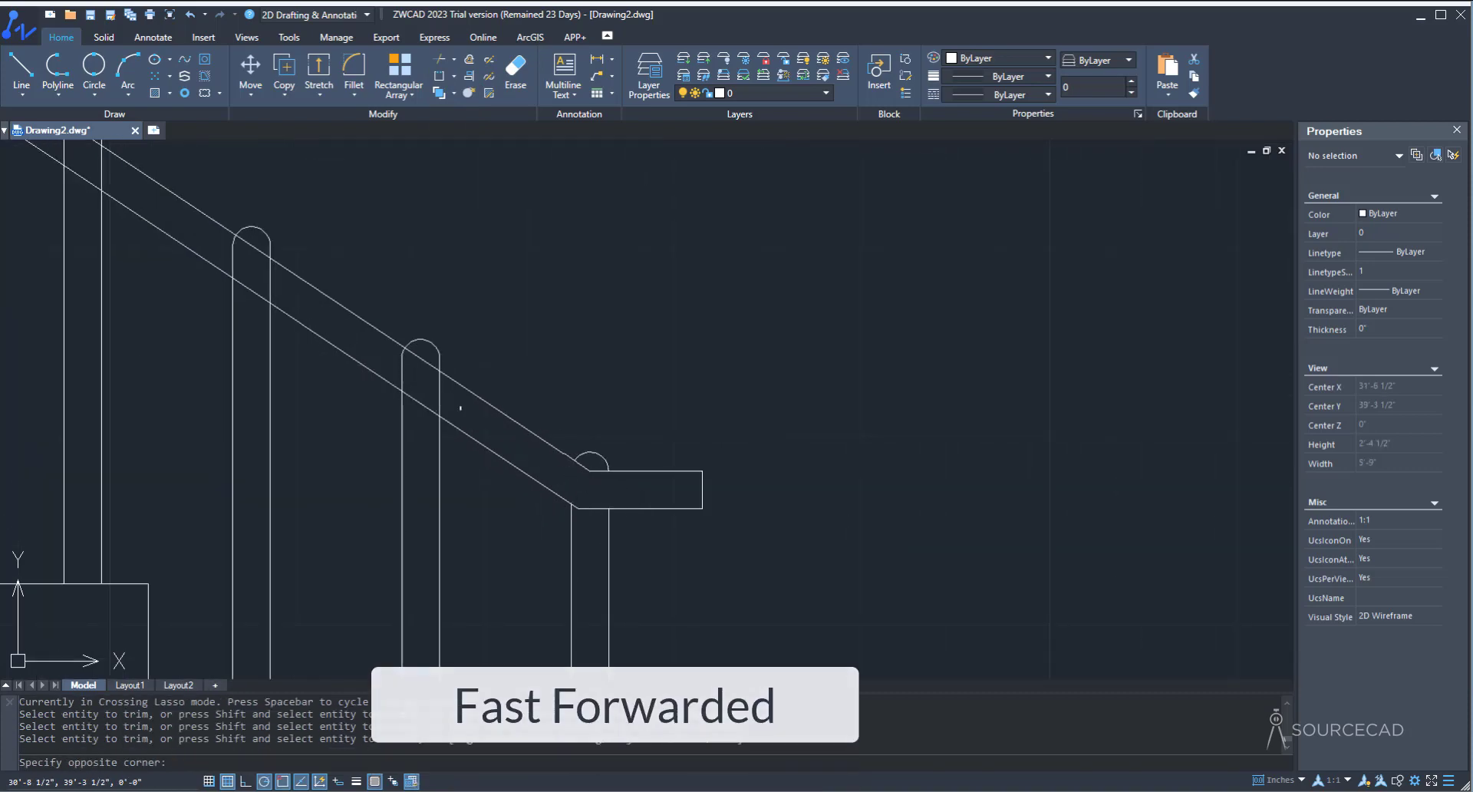
pyautogui.click(455, 403)
pyautogui.click(439, 395)
pyautogui.click(402, 365)
# Step: Trim the lower flight's middle posts where they cross between the two handrail lines
pyautogui.moveTo(261, 283); pyautogui.dragTo(515, 493, button='middle')
pyautogui.click(527, 491)
pyautogui.click(488, 470)
pyautogui.click(357, 378)
pyautogui.click(320, 342)
pyautogui.click(187, 265)
pyautogui.moveTo(16, 157); pyautogui.dragTo(446, 499, button='middle')
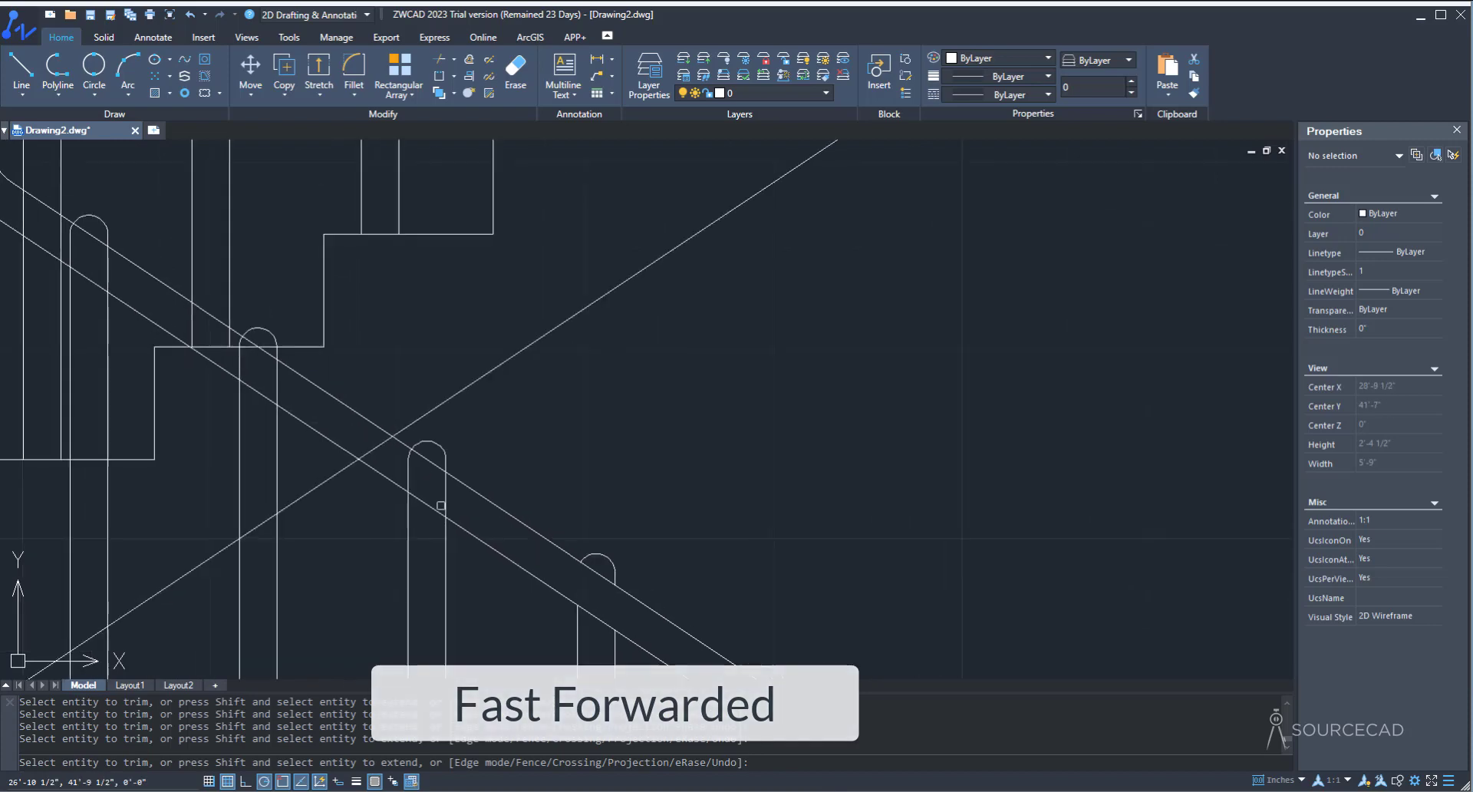
pyautogui.click(447, 500)
pyautogui.moveTo(395, 459); pyautogui.dragTo(526, 529, button='middle')
pyautogui.click(505, 519)
# Step: Trim the remaining post, step and soffit lines crossing inside the lower flight's handrail near the landing
pyautogui.scroll(2, 439, 463)
pyautogui.moveTo(371, 416); pyautogui.dragTo(611, 522, button='middle')
pyautogui.click(437, 486)
pyautogui.click(448, 473)
pyautogui.click(422, 458)
pyautogui.click(364, 453)
pyautogui.scroll(-2, 439, 459)
pyautogui.scroll(2, 611, 523)
pyautogui.click(612, 524)
pyautogui.scroll(-3, 610, 528)
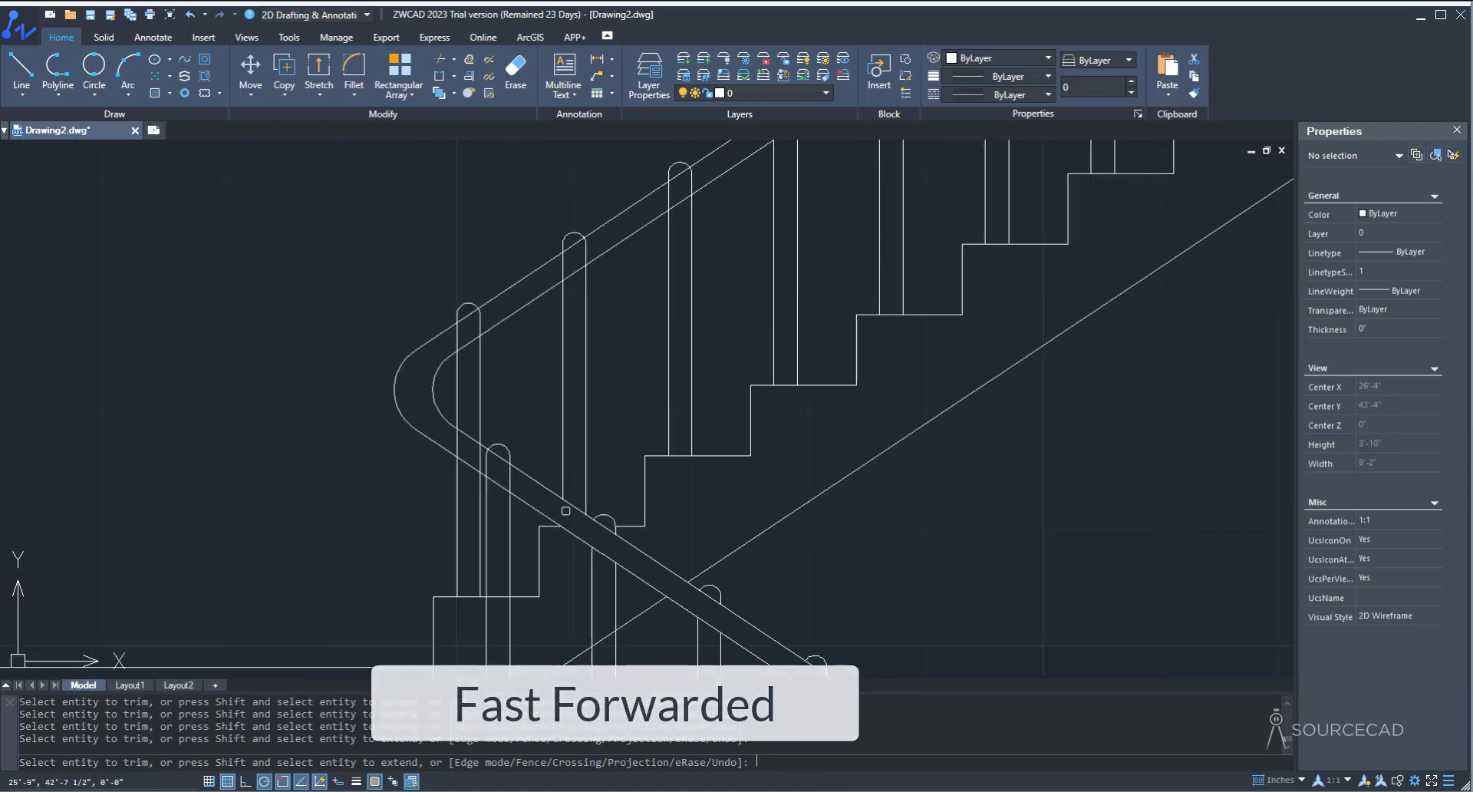
# Step: Trim the lower flight's highest post inside the handrail, undoing the mistaken cut
pyautogui.scroll(2, 519, 492)
pyautogui.click(461, 409)
pyautogui.click(490, 460)
pyautogui.hotkey('ctrl', 'z')
pyautogui.click(430, 427)
pyautogui.scroll(-2, 442, 431)
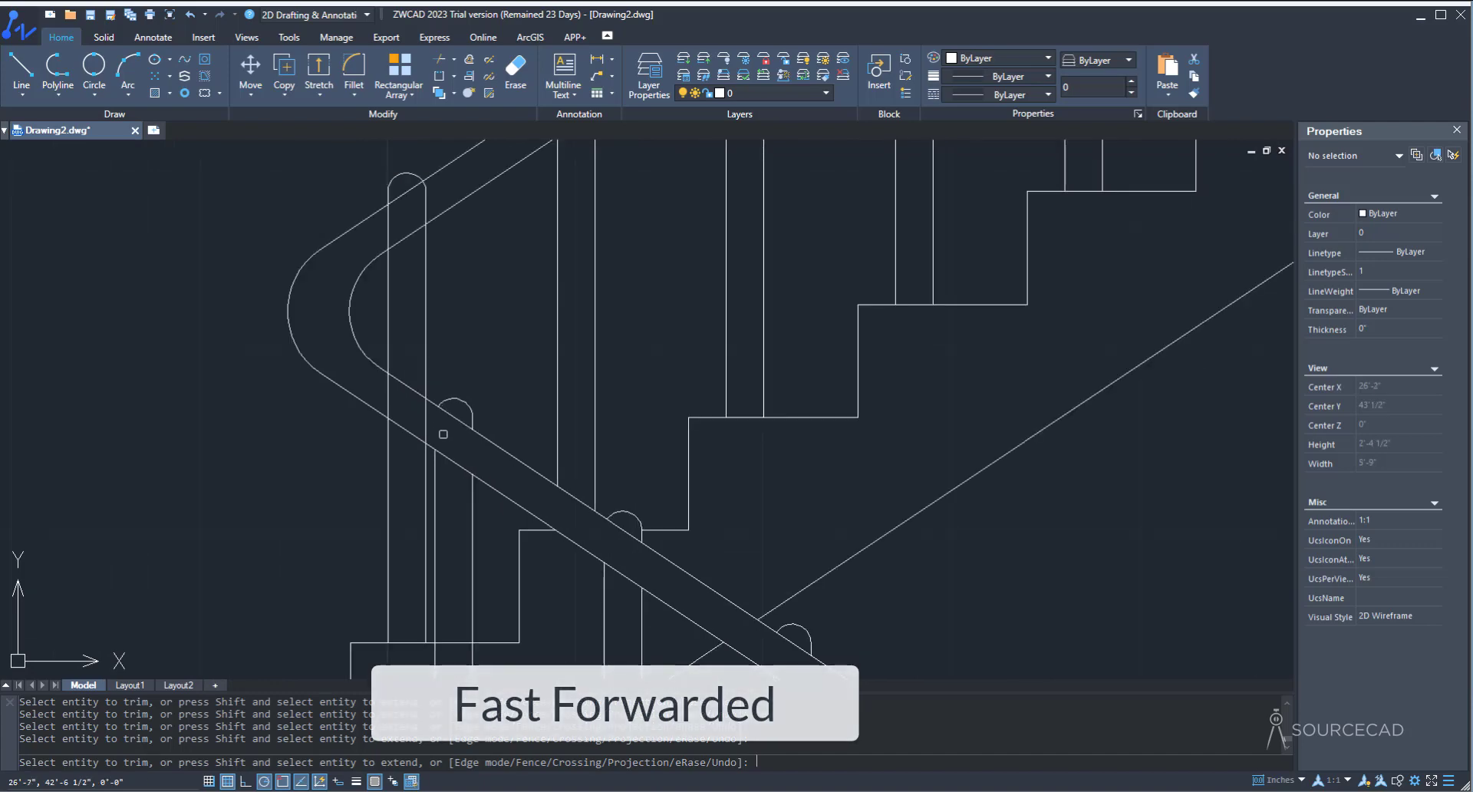
# Step: Trim the upper flight's lowest post inside the lower handrail, and cut the handrail lines inside the upper flight's three lowest posts
pyautogui.click(426, 420)
pyautogui.click(389, 395)
pyautogui.moveTo(389, 394); pyautogui.dragTo(389, 577, button='middle')
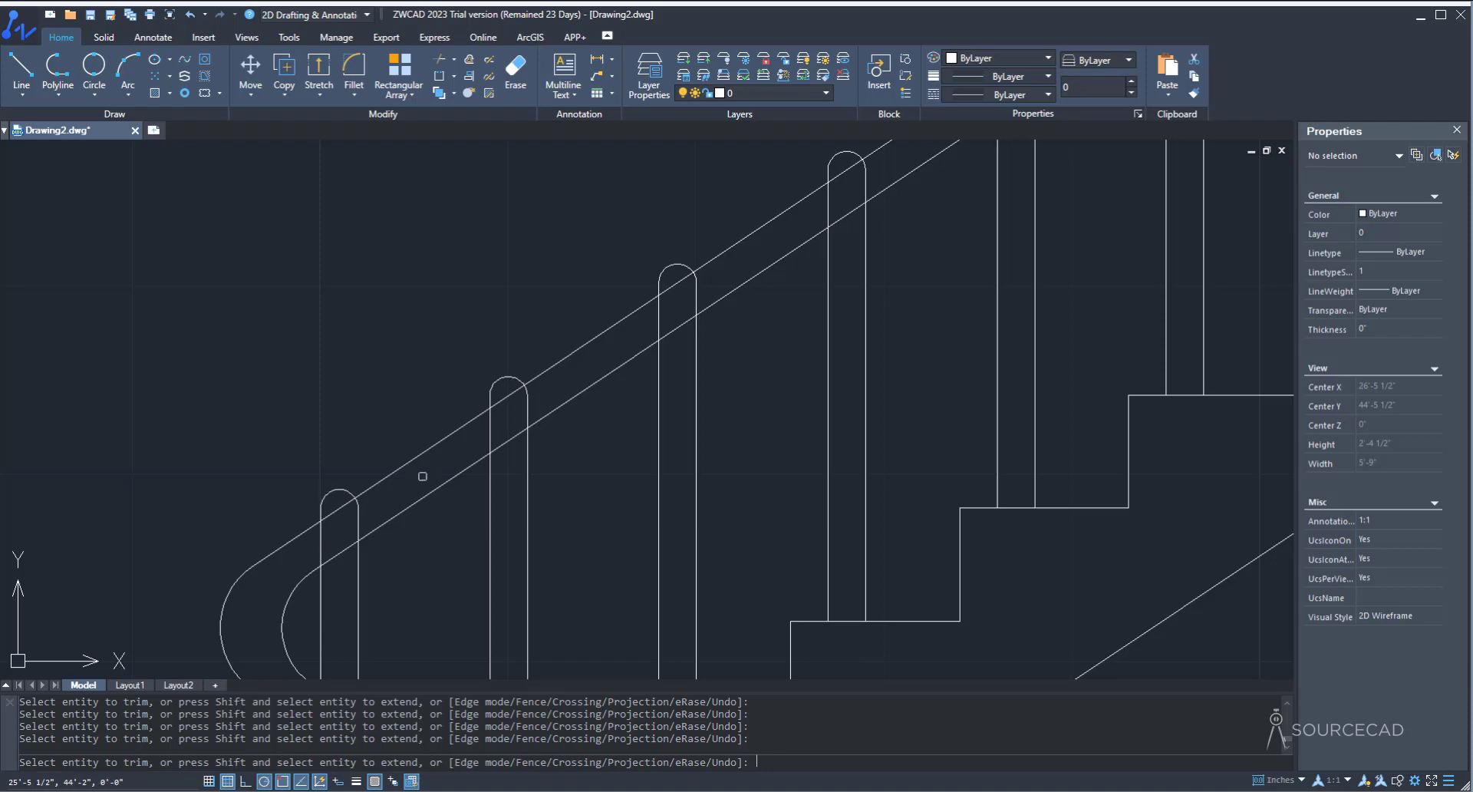
pyautogui.click(342, 504)
pyautogui.click(343, 549)
pyautogui.click(507, 442)
pyautogui.click(508, 396)
pyautogui.click(681, 325)
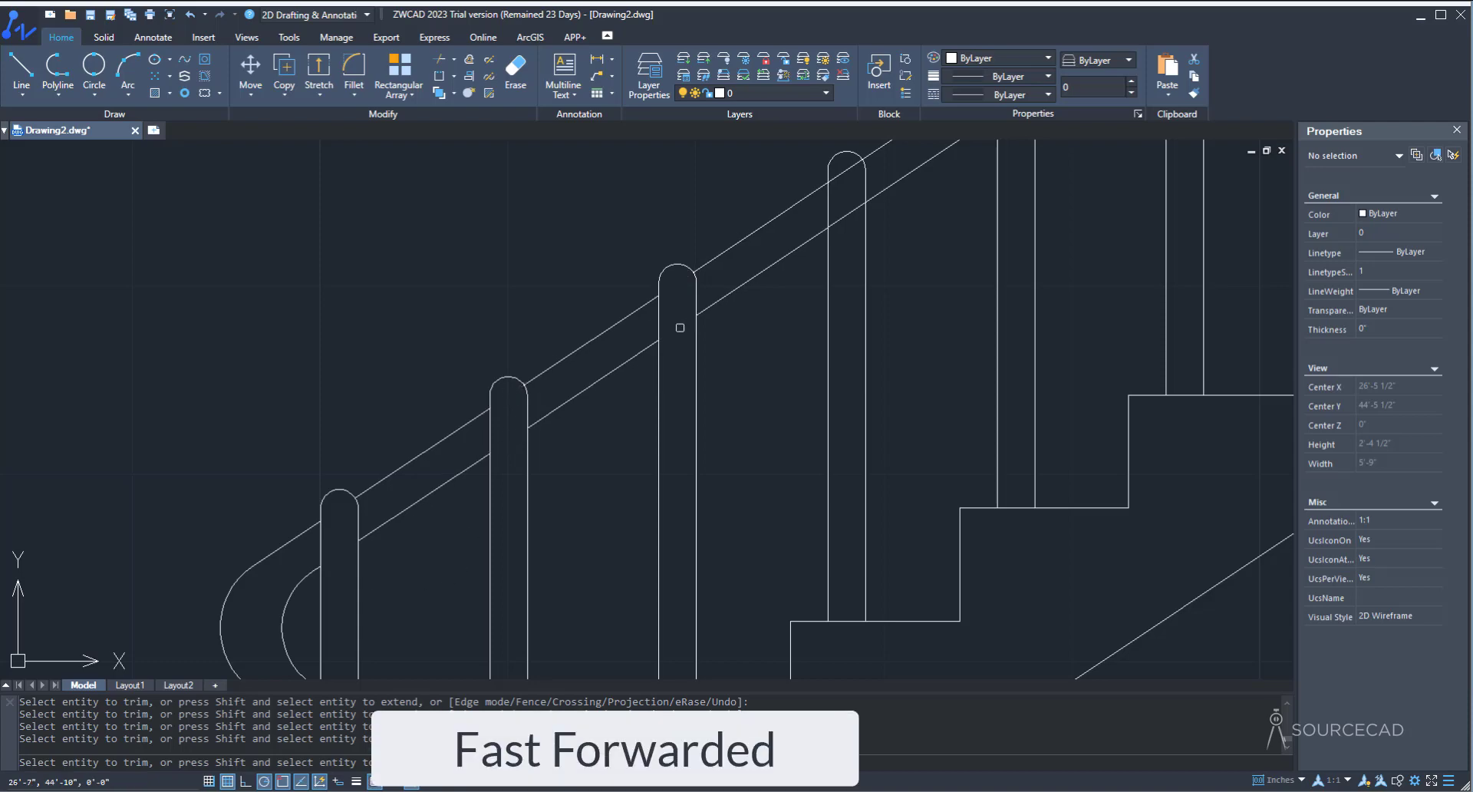
# Step: Trim the handrail lines inside the upper flight's remaining posts, up to the highest post at the handrail's horizontal end
pyautogui.moveTo(829, 299); pyautogui.dragTo(549, 552, button='middle')
pyautogui.click(566, 424)
pyautogui.moveTo(852, 268); pyautogui.dragTo(581, 515, button='middle')
pyautogui.click(634, 480)
pyautogui.moveTo(882, 299); pyautogui.dragTo(568, 546, button='middle')
pyautogui.click(650, 513)
pyautogui.click(658, 461)
pyautogui.click(827, 349)
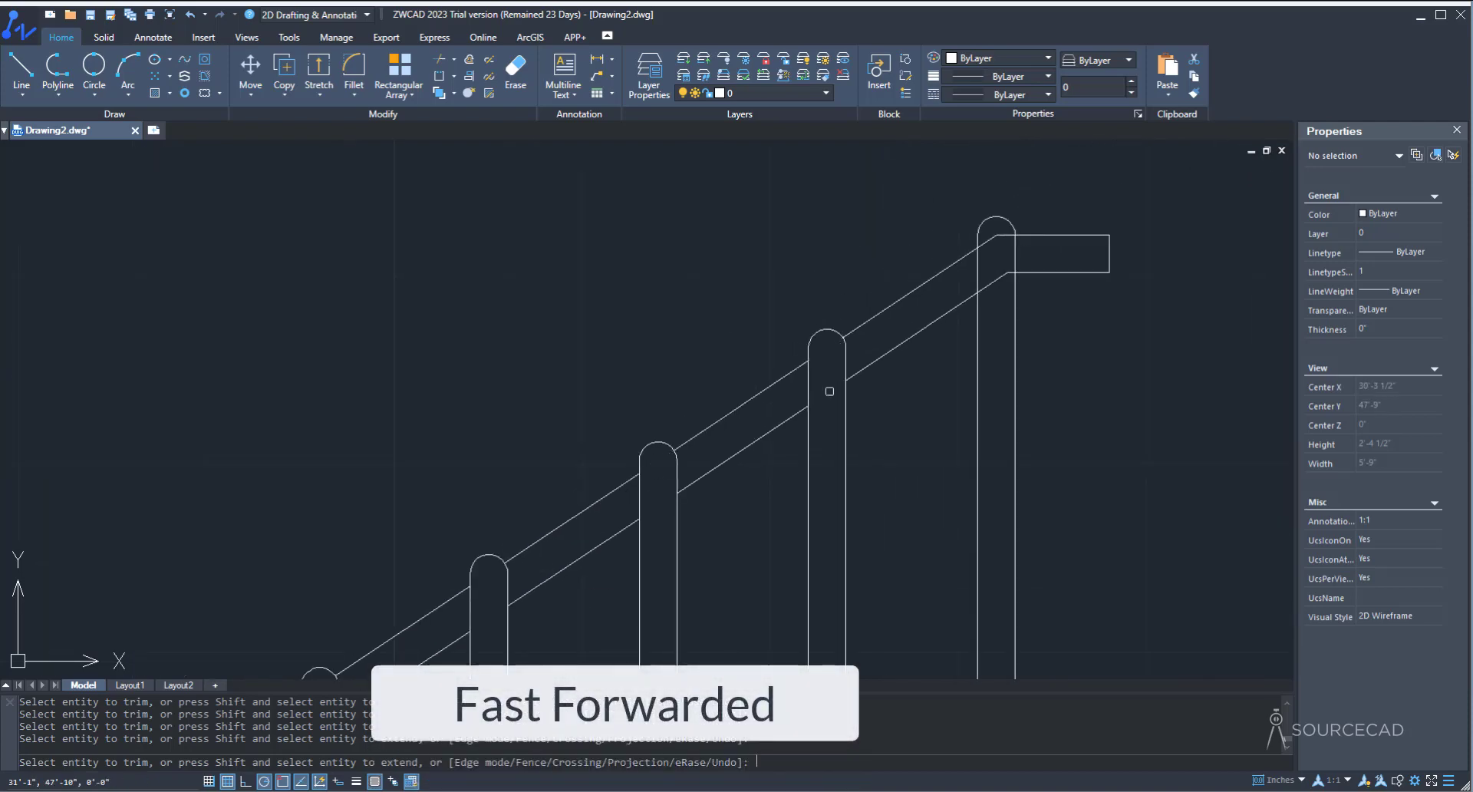
pyautogui.click(829, 392)
pyautogui.click(995, 236)
pyautogui.click(993, 282)
pyautogui.scroll(-8, 993, 276)
pyautogui.moveTo(1013, 514); pyautogui.dragTo(924, 452, button='middle')
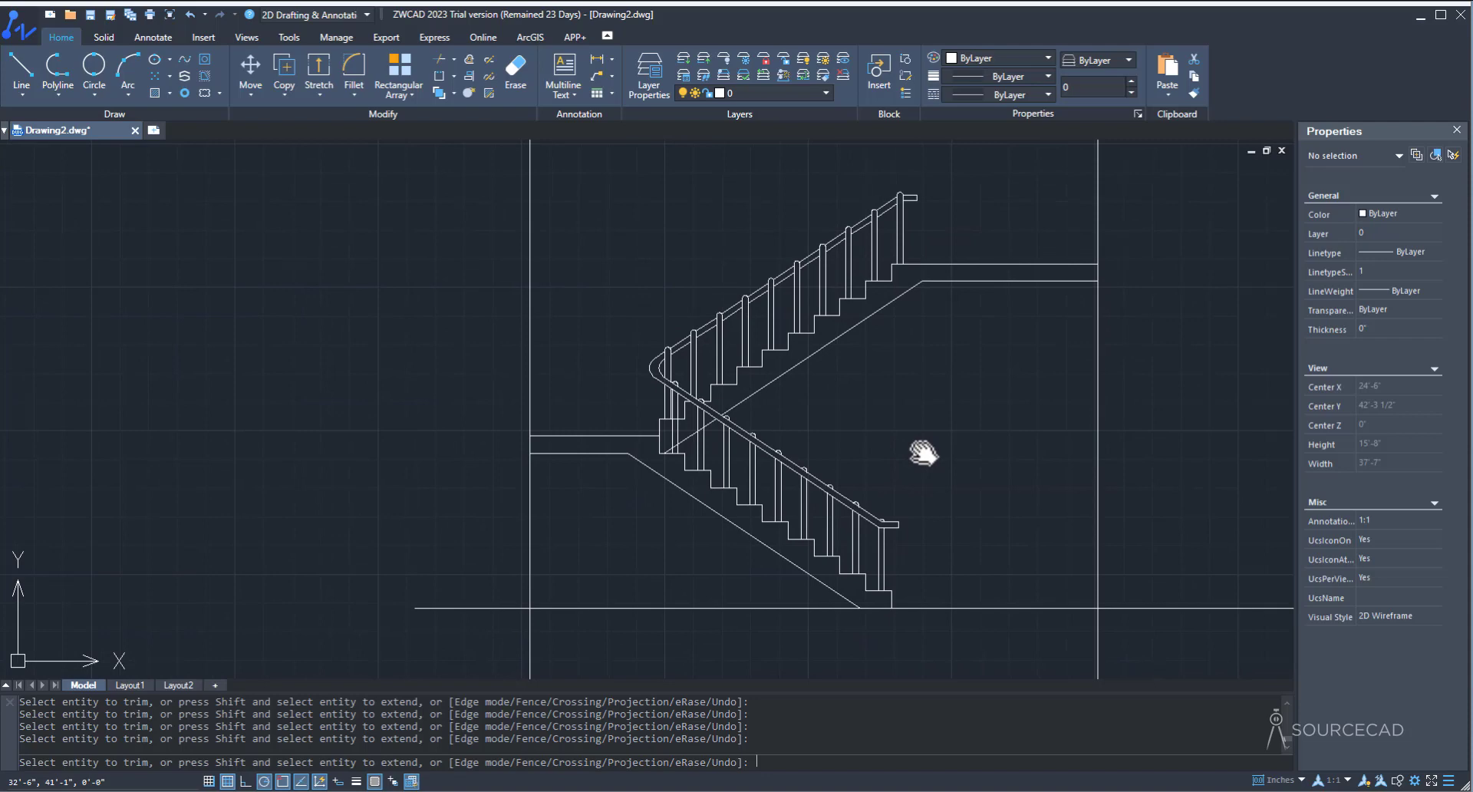
pyautogui.scroll(2, 923, 452)
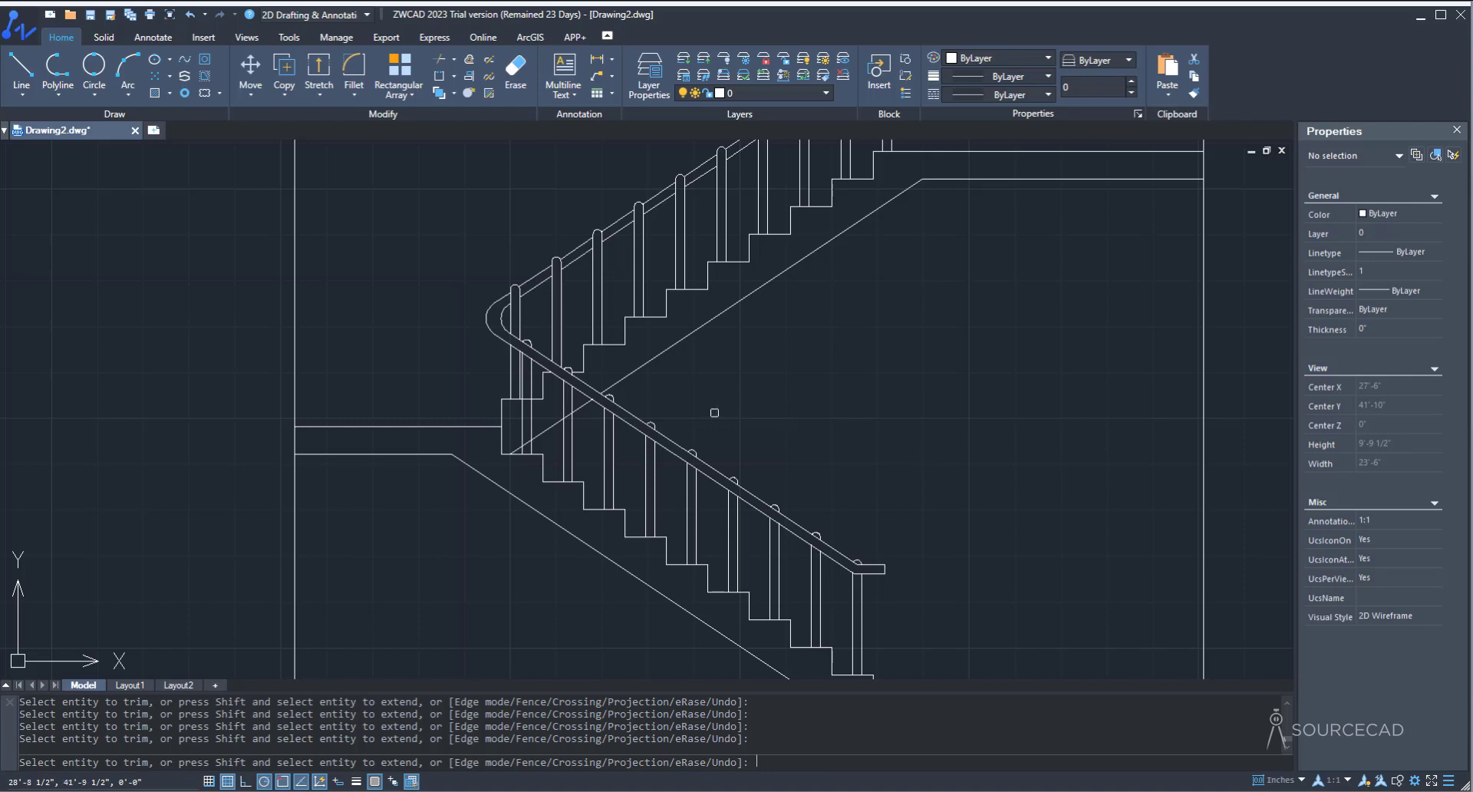
pyautogui.scroll(4, 590, 412)
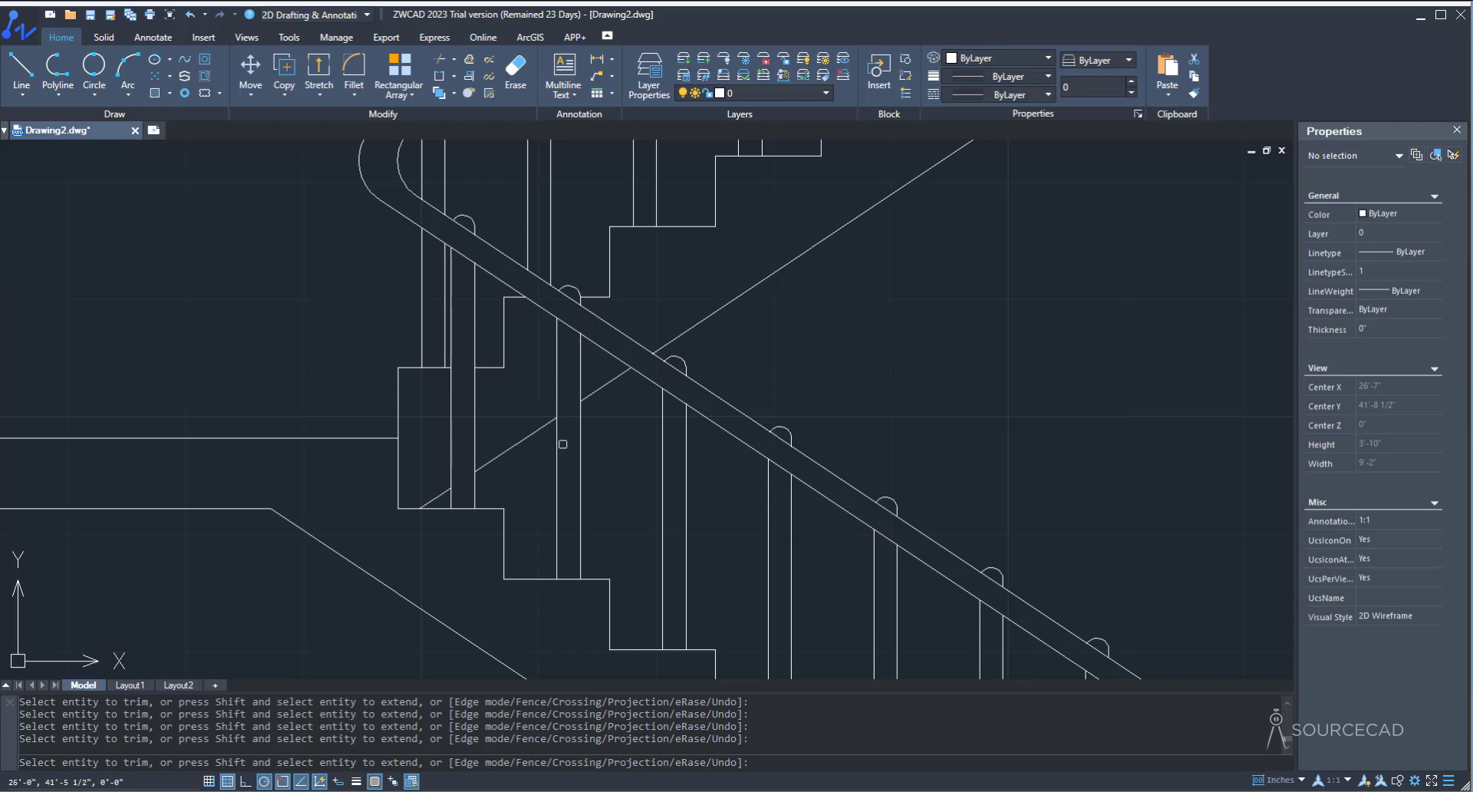
pyautogui.scroll(-4, 625, 464)
pyautogui.press('Escape')
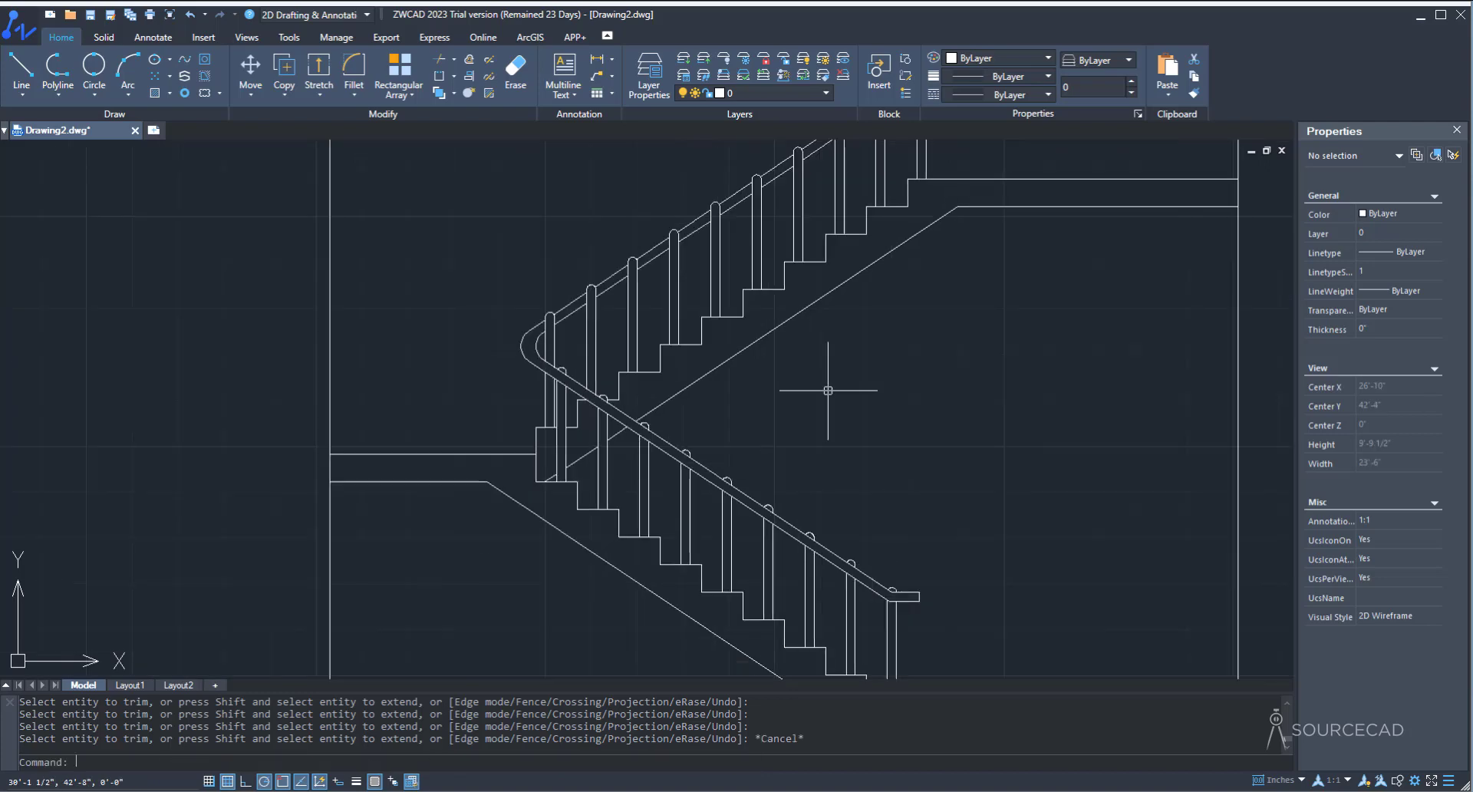
# Step: Offset both vertical wall lines of the section outward by 6 inches to give the walls thickness
pyautogui.scroll(-4, 828, 389)
pyautogui.moveTo(856, 389); pyautogui.dragTo(608, 411, button='middle')
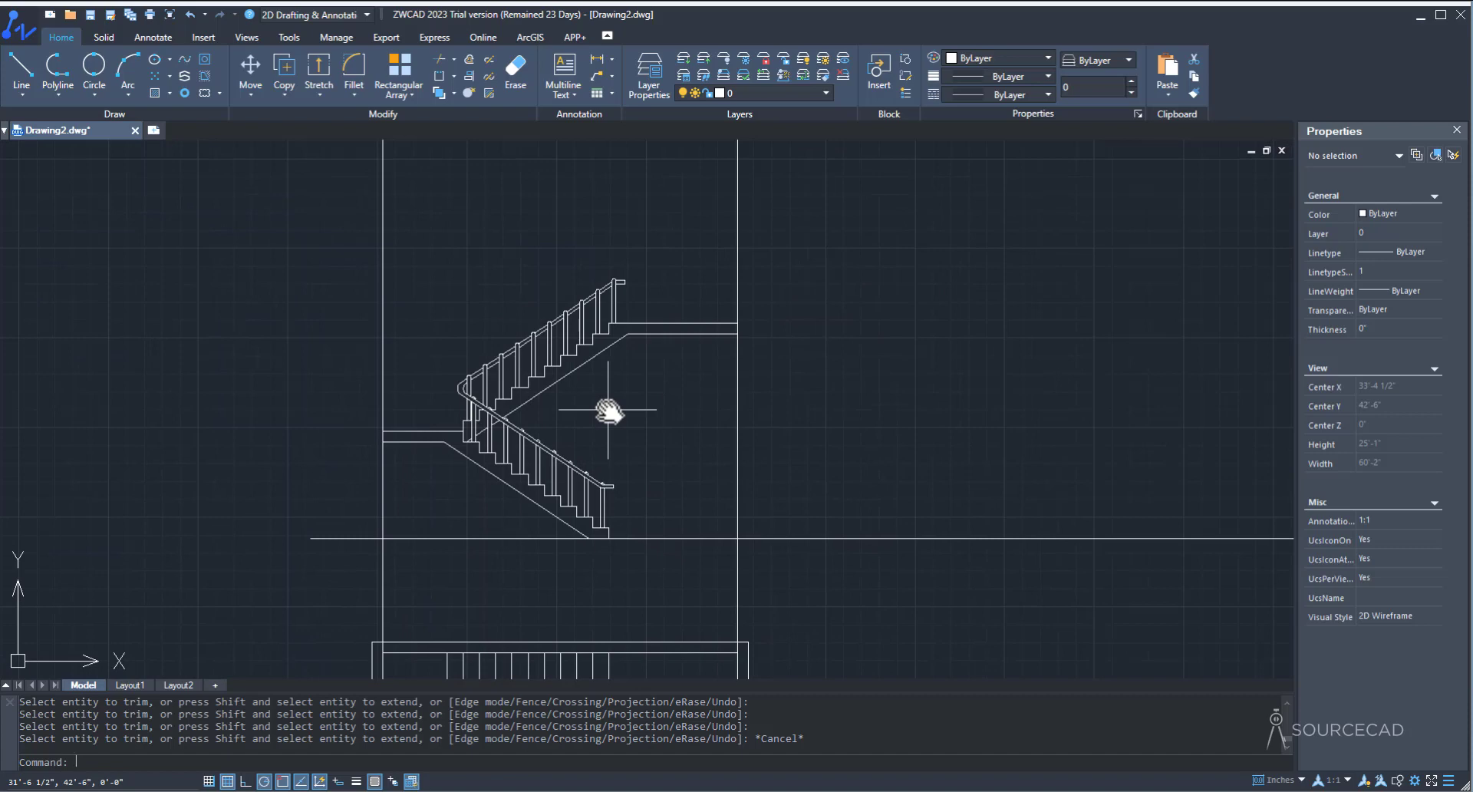
pyautogui.moveTo(607, 410); pyautogui.dragTo(597, 452, button='middle')
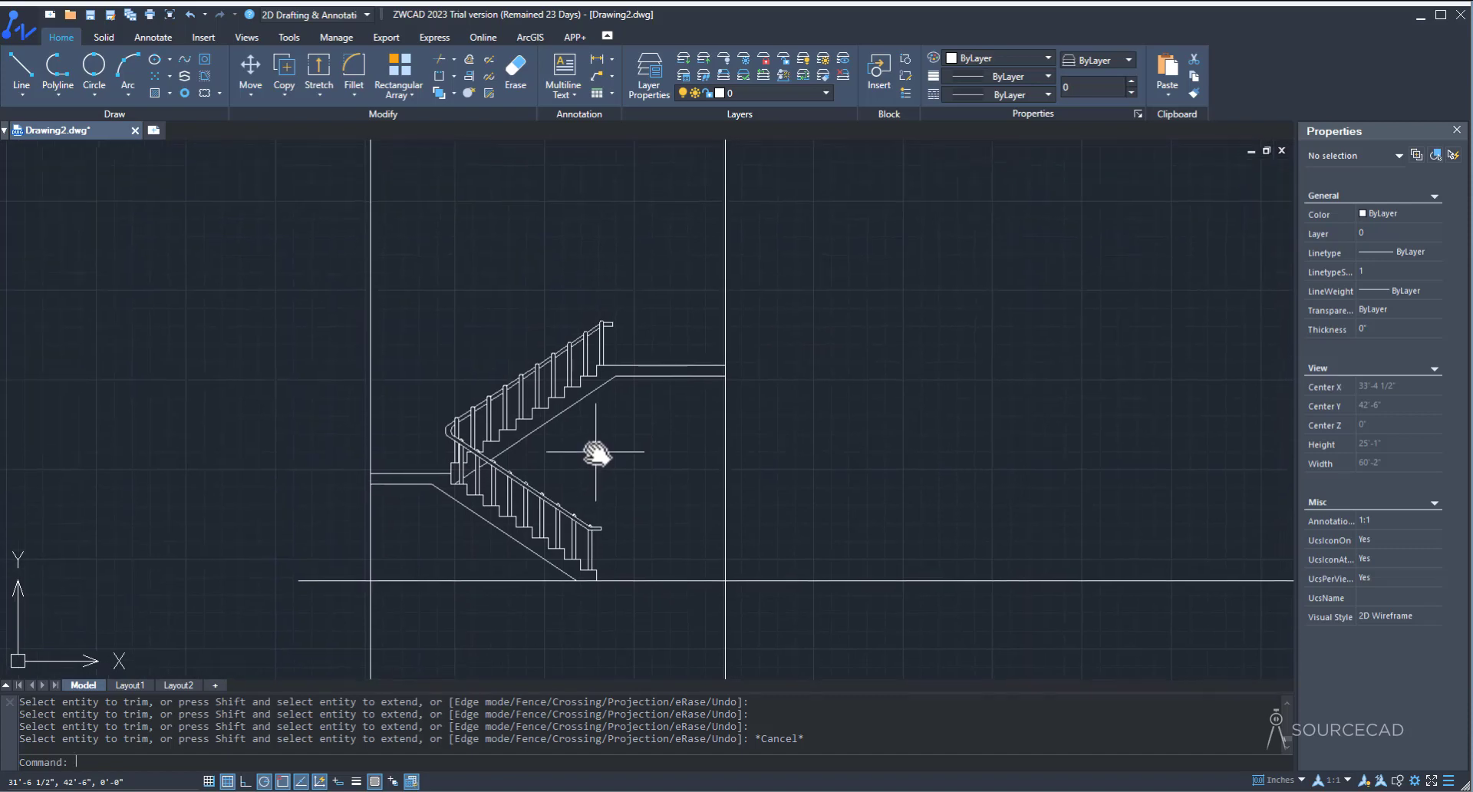
pyautogui.click(470, 59)
pyautogui.write('6')
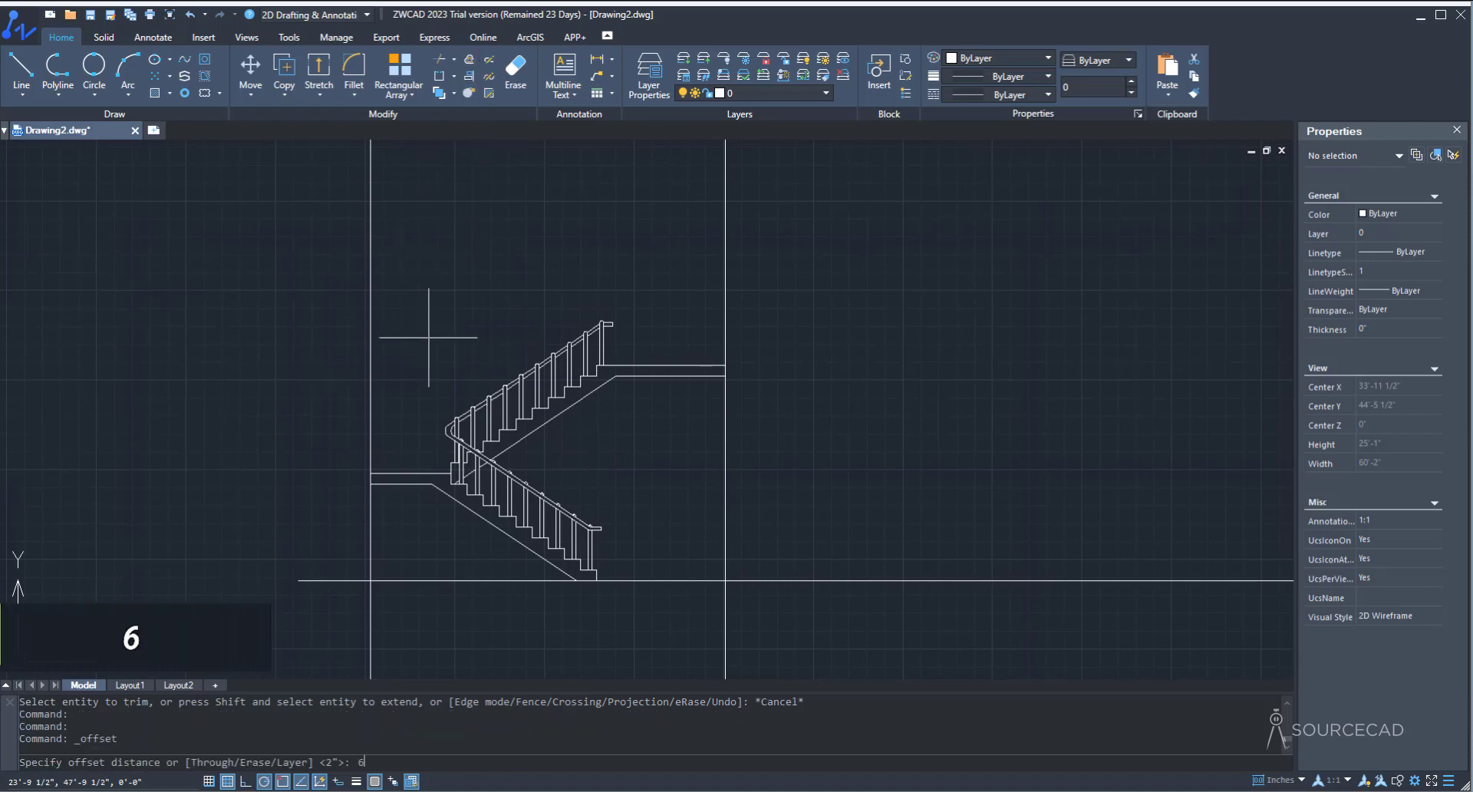
pyautogui.press('Return')
pyautogui.click(371, 338)
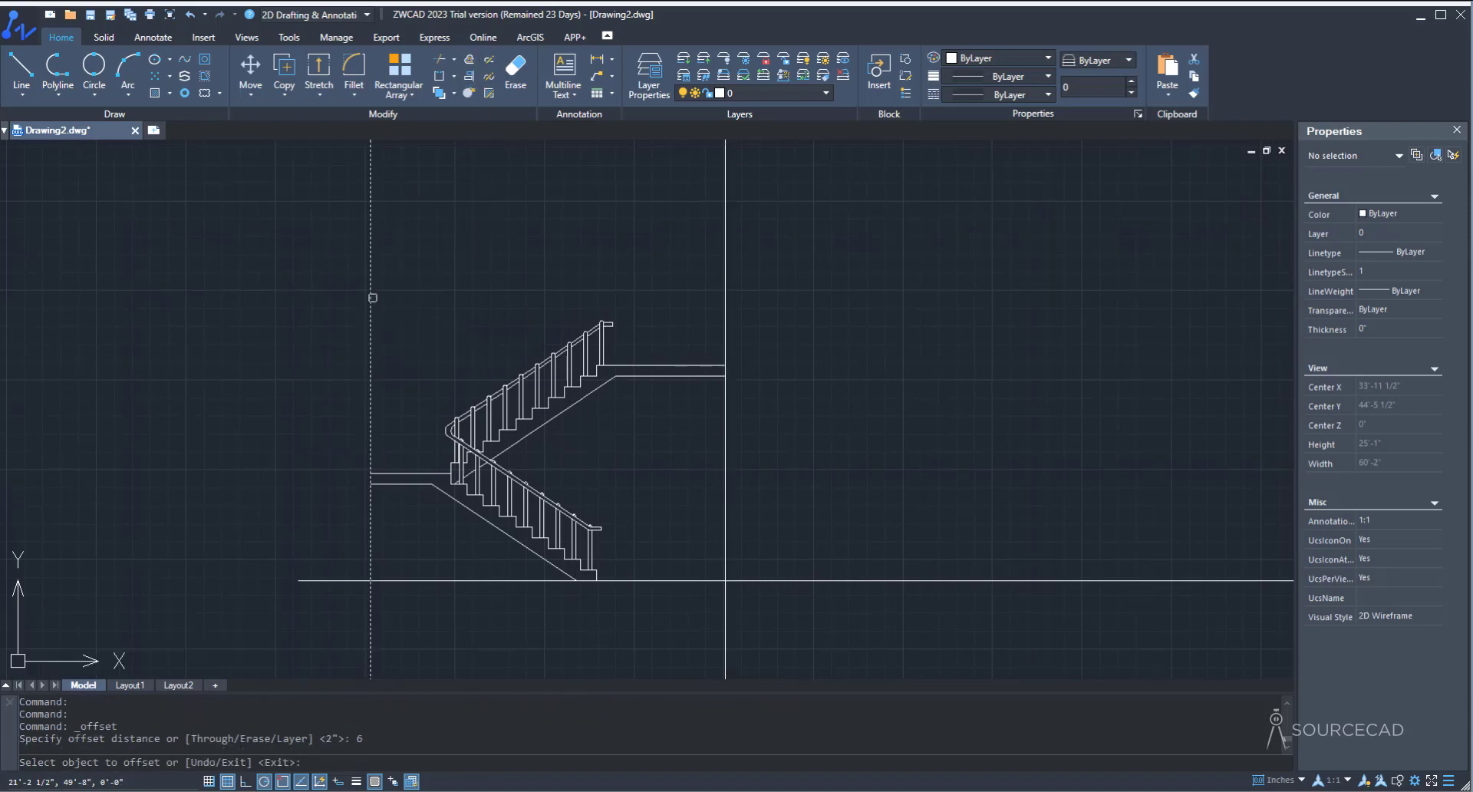
pyautogui.click(289, 306)
pyautogui.click(725, 285)
pyautogui.click(852, 291)
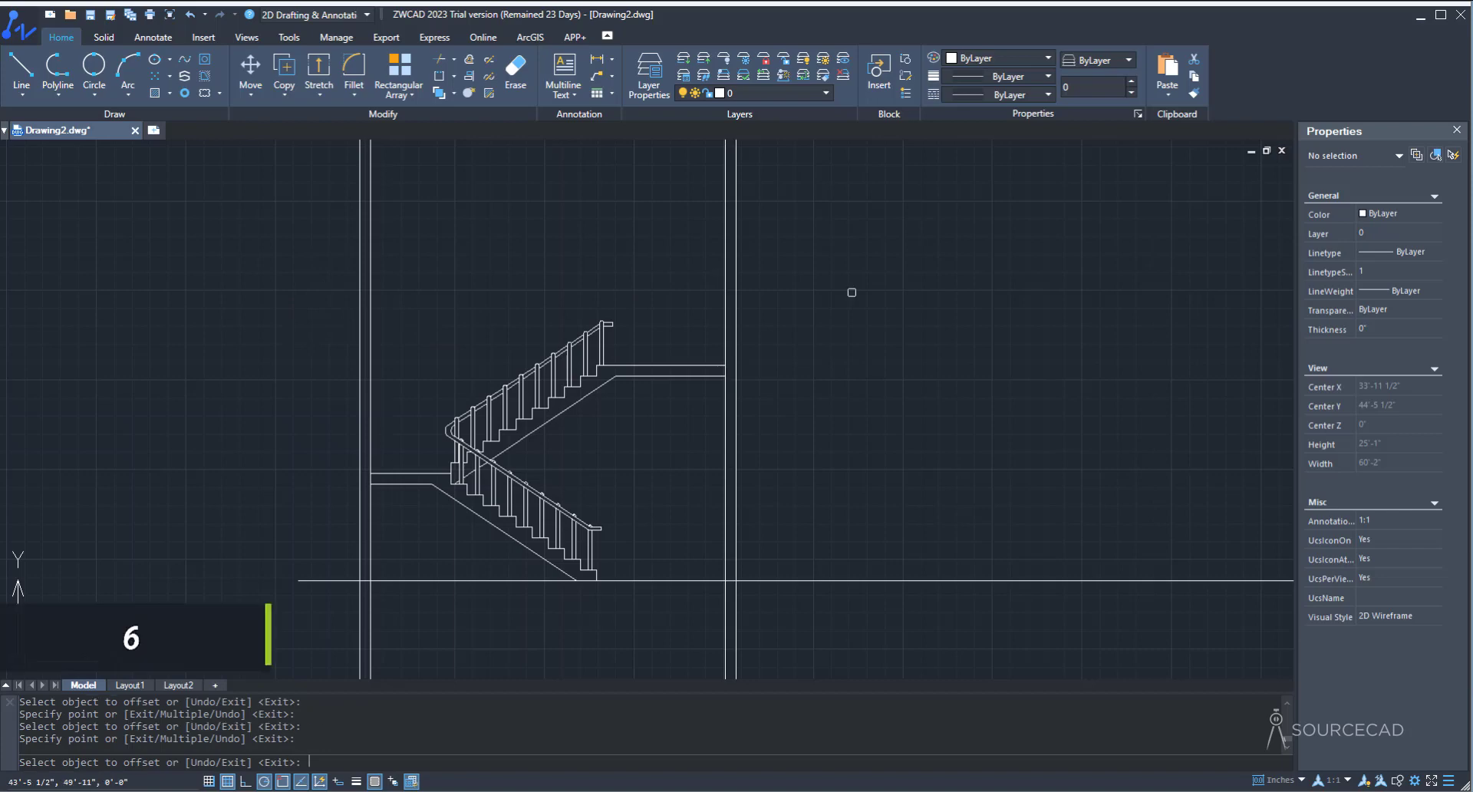
pyautogui.press('Escape')
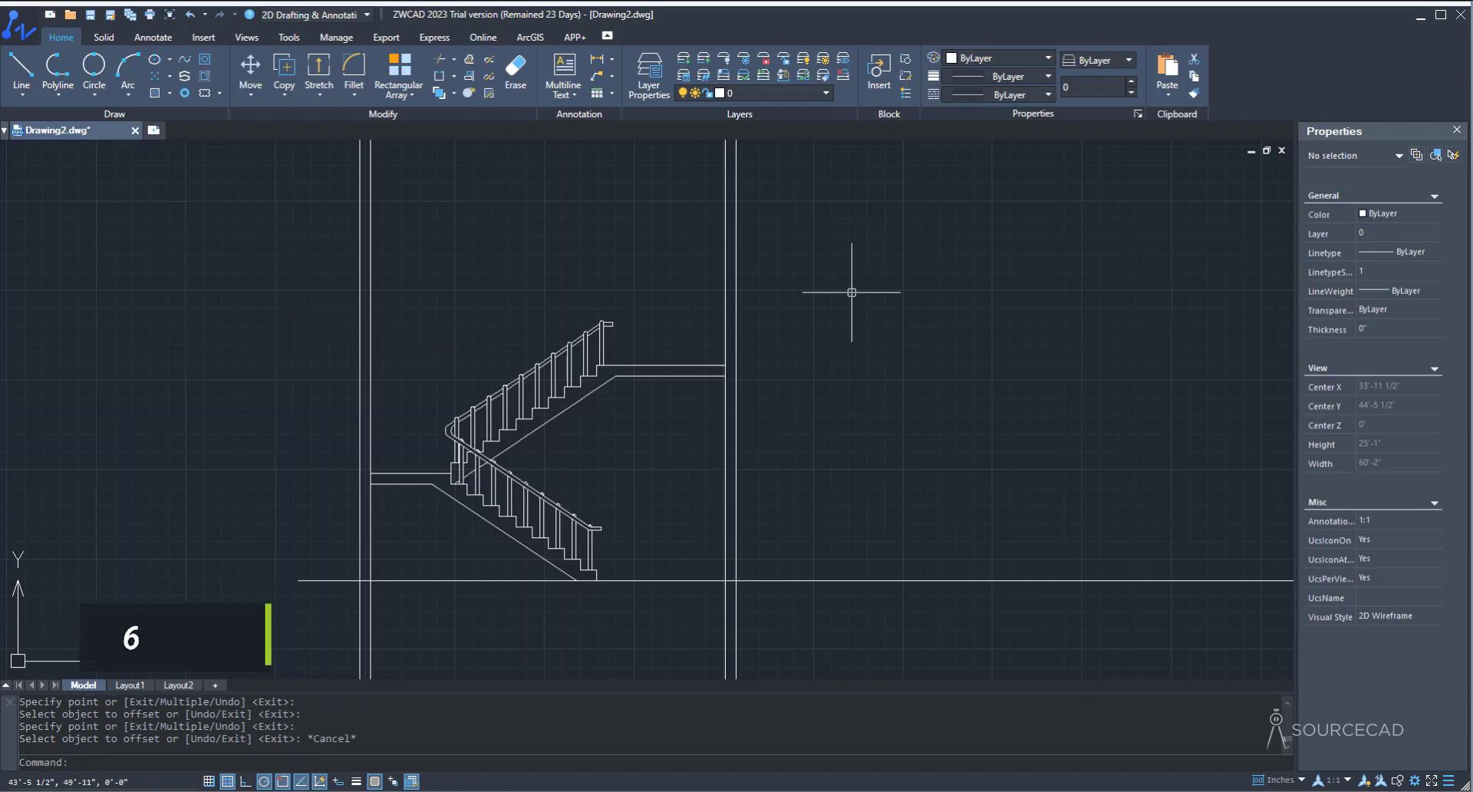
# Step: Trim away all wall lines between the section's ground line and the staircase plan
pyautogui.scroll(-2, 851, 293)
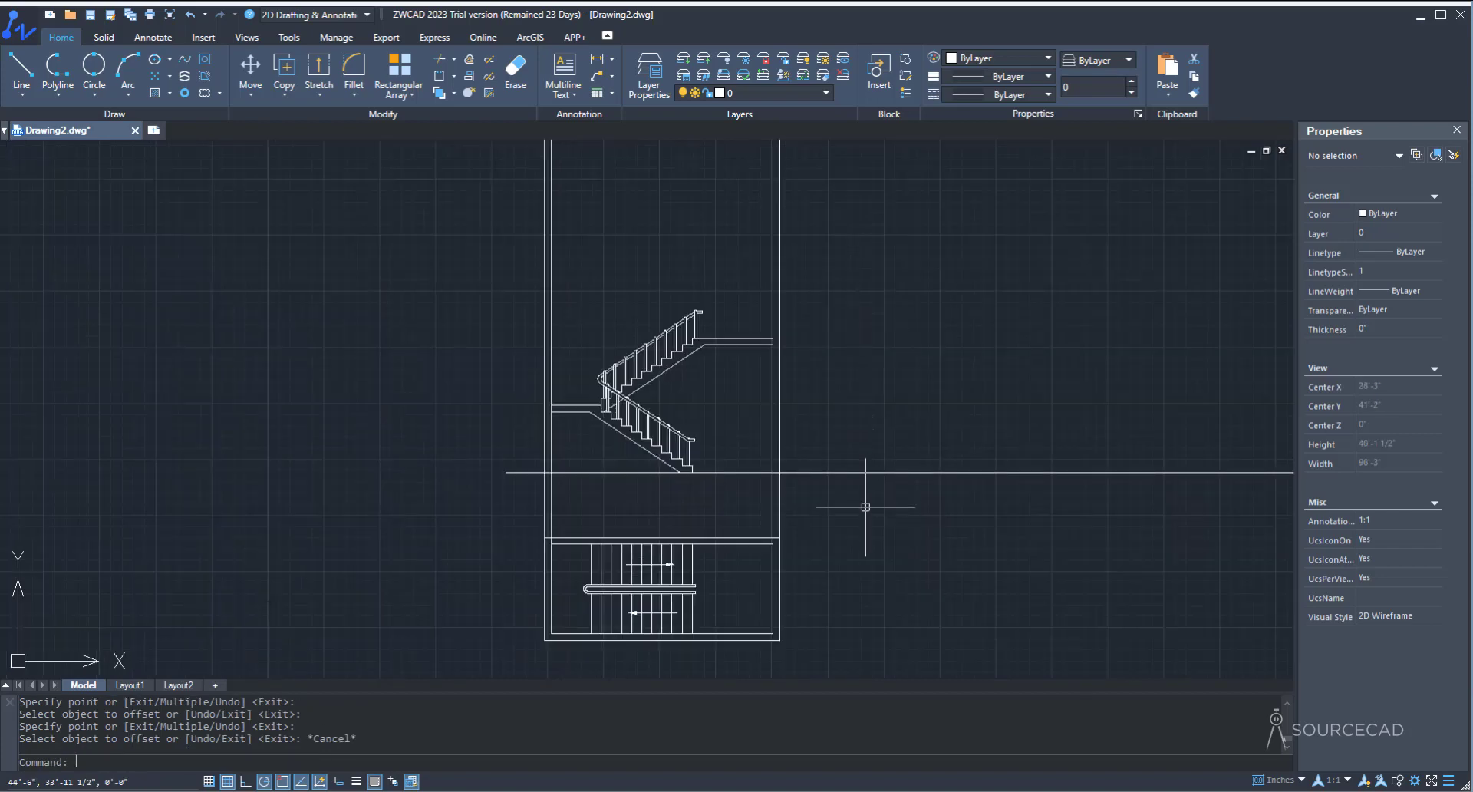
pyautogui.moveTo(864, 507); pyautogui.dragTo(669, 493, button='middle')
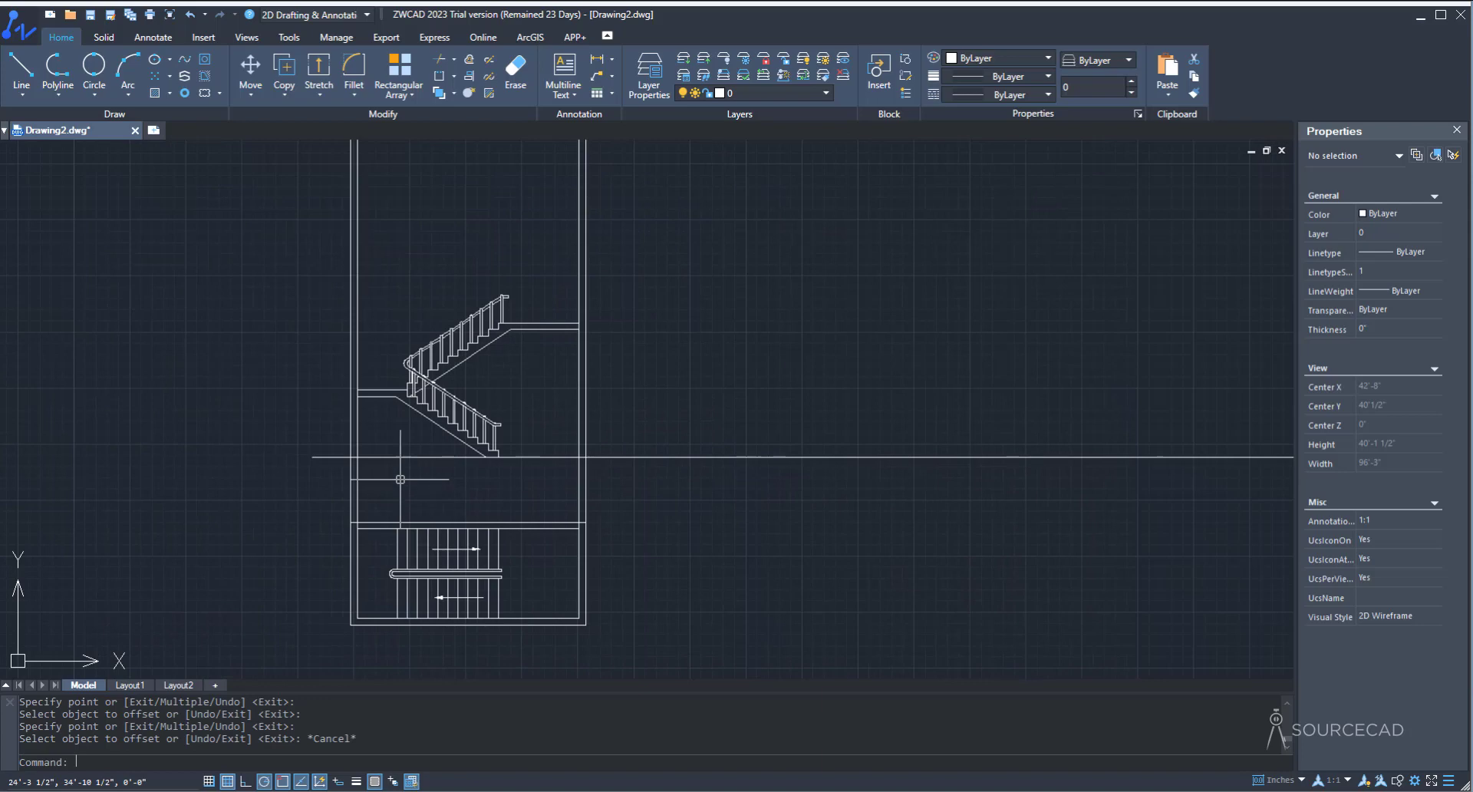
pyautogui.click(441, 60)
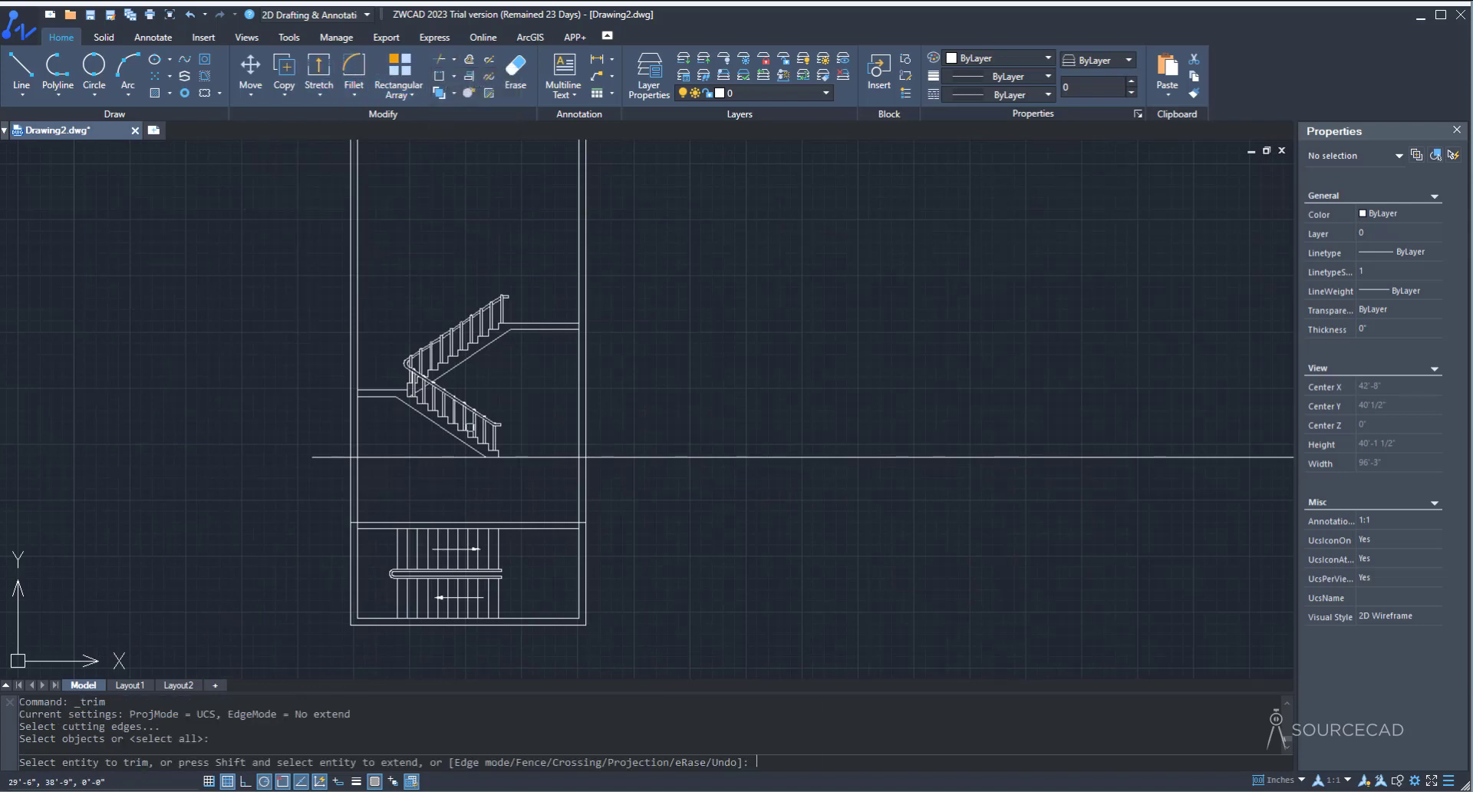
pyautogui.moveTo(618, 477)
pyautogui.mouseDown()
pyautogui.moveTo(330, 464)
pyautogui.moveTo(287, 482)
pyautogui.mouseUp()
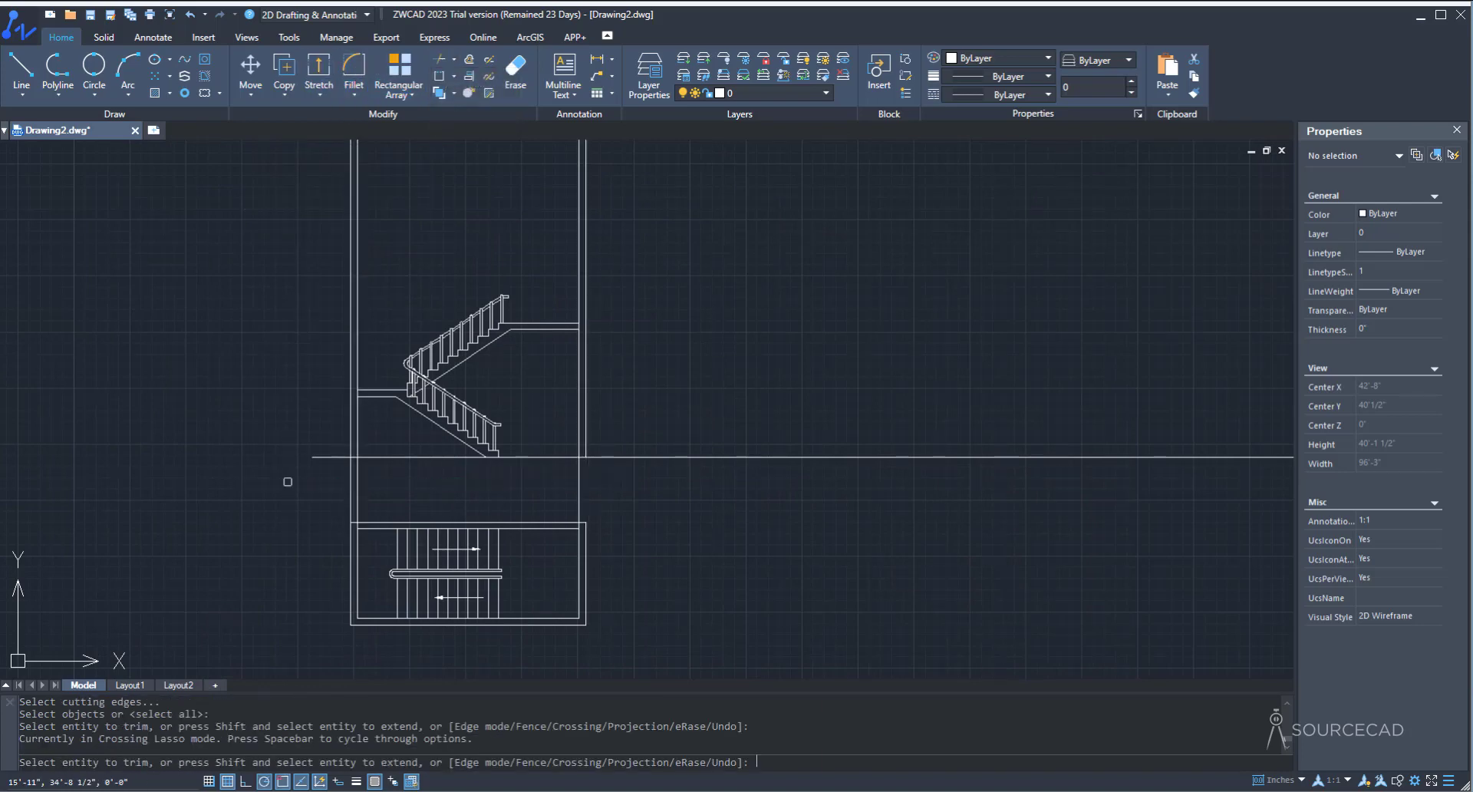
pyautogui.click(606, 484)
pyautogui.click(328, 482)
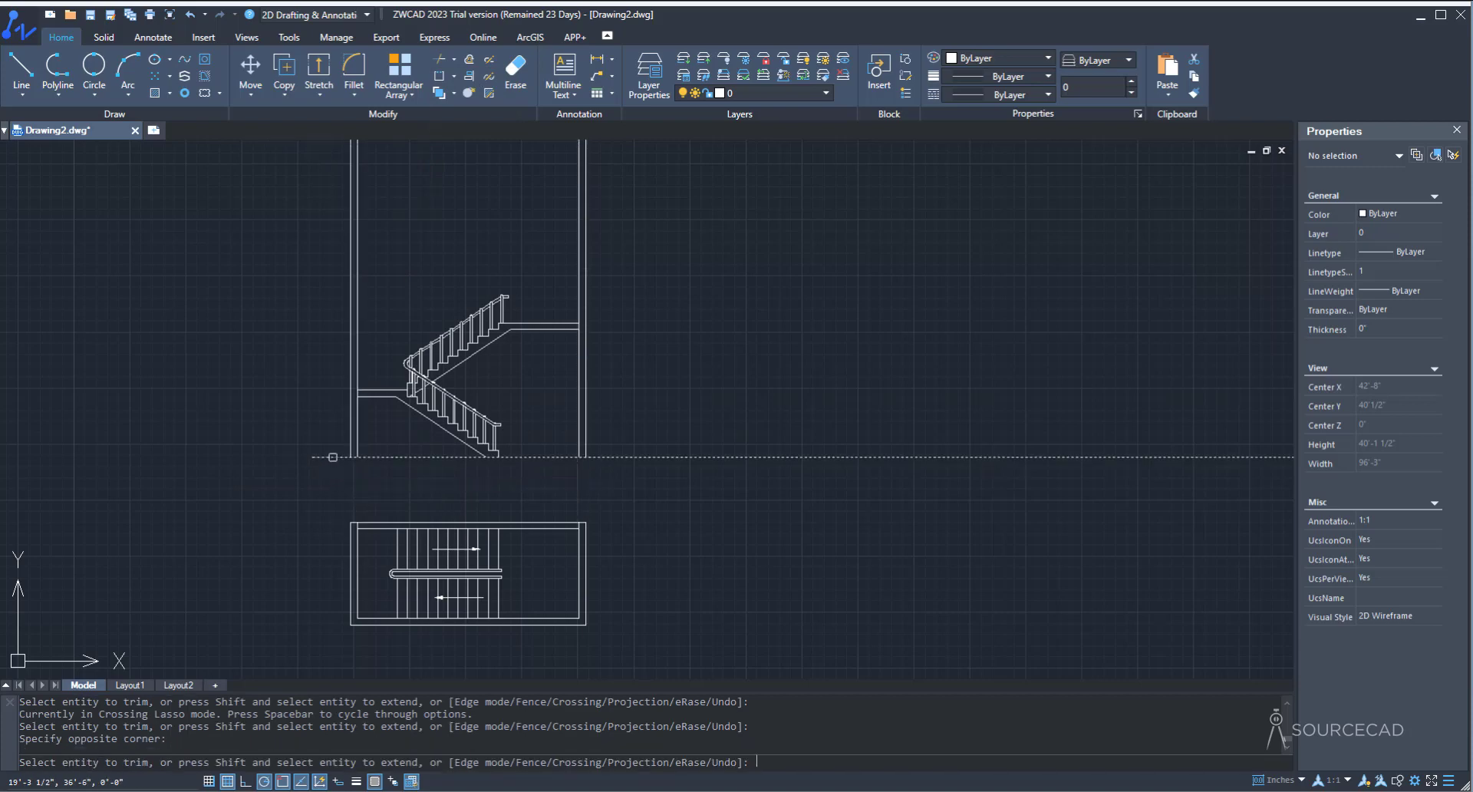
pyautogui.press('Escape')
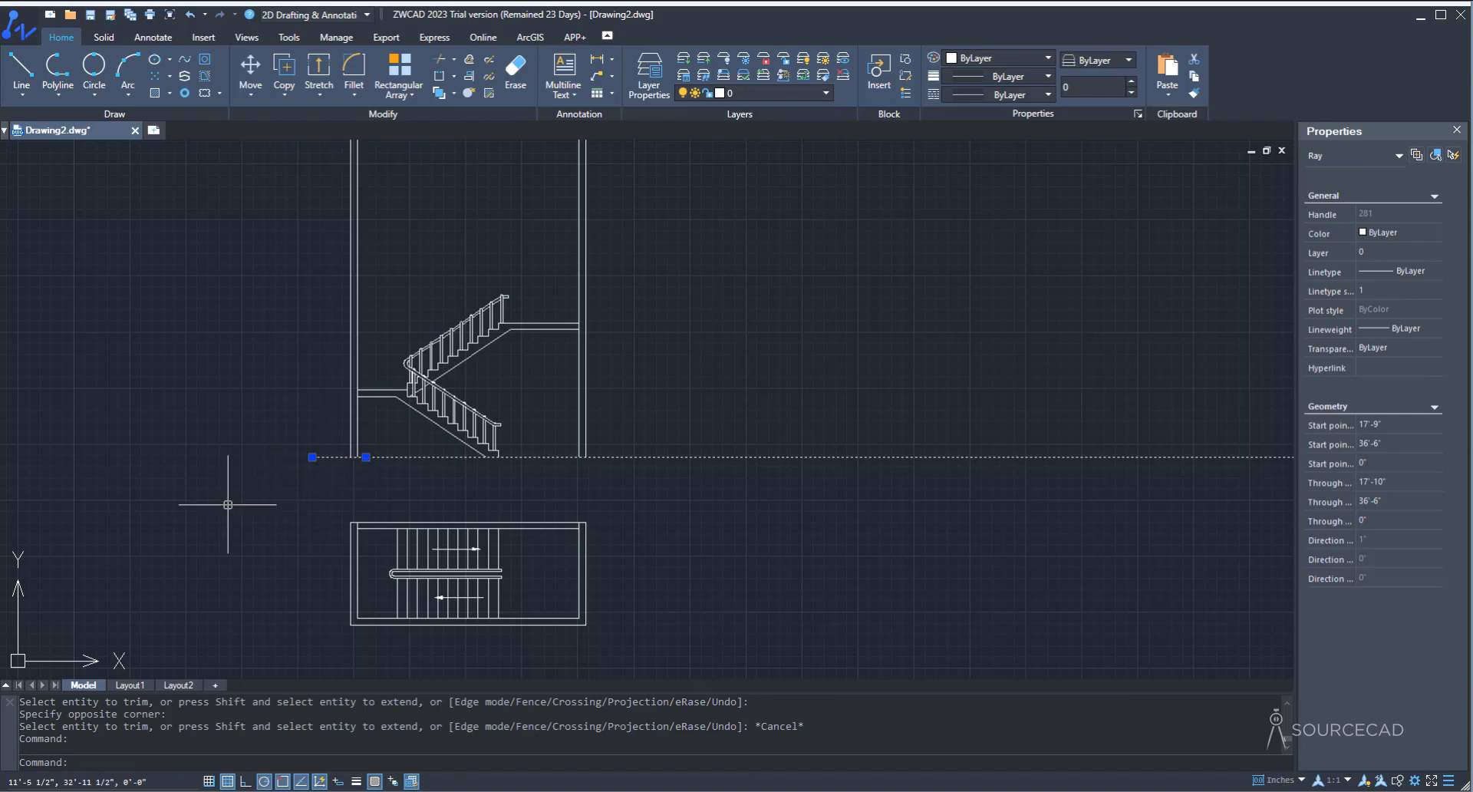
# Step: Delete the ground ray and draw a line in its place between the outer lower ends of the two walls
pyautogui.press('Delete')
pyautogui.click(22, 76)
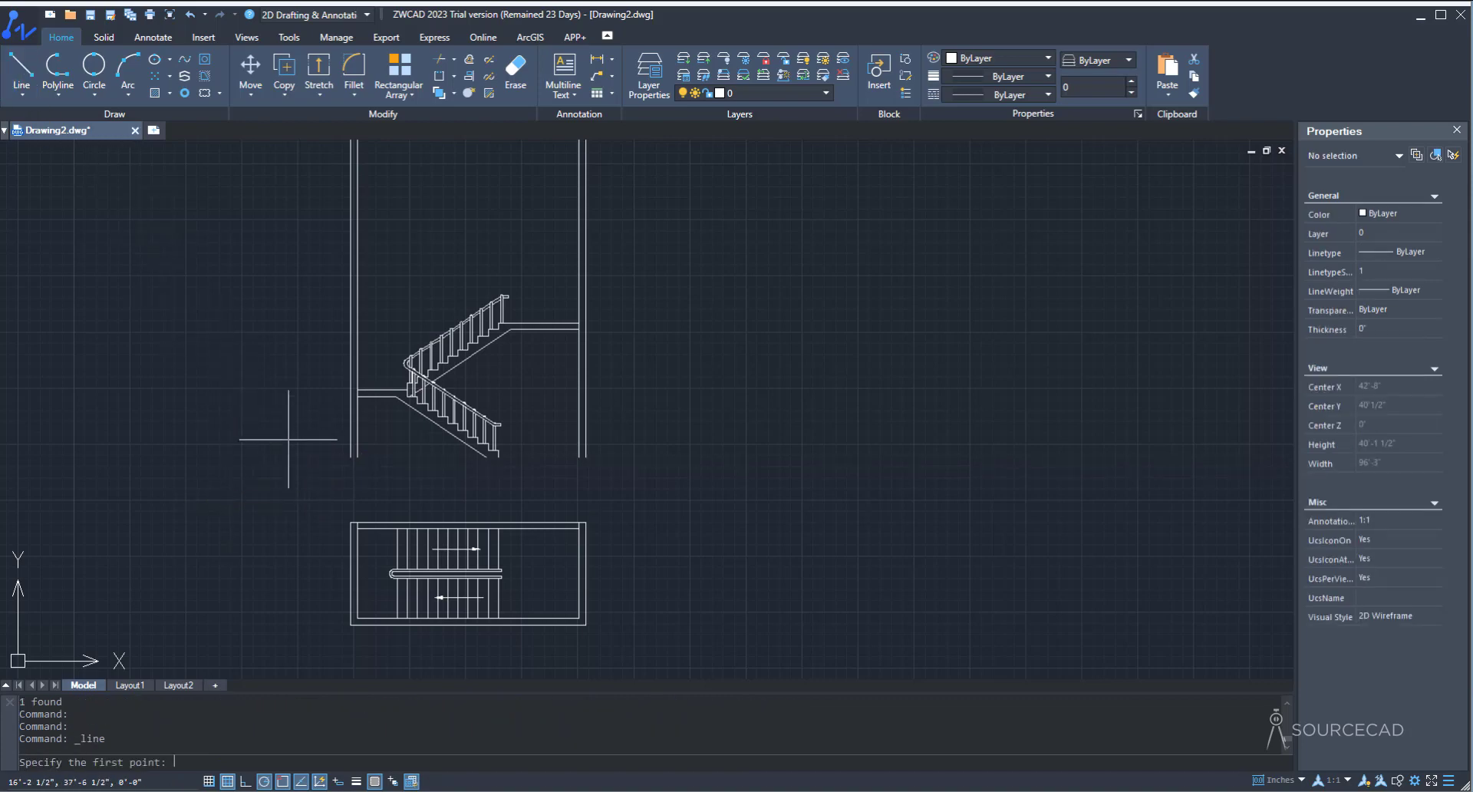
pyautogui.click(351, 458)
pyautogui.click(586, 459)
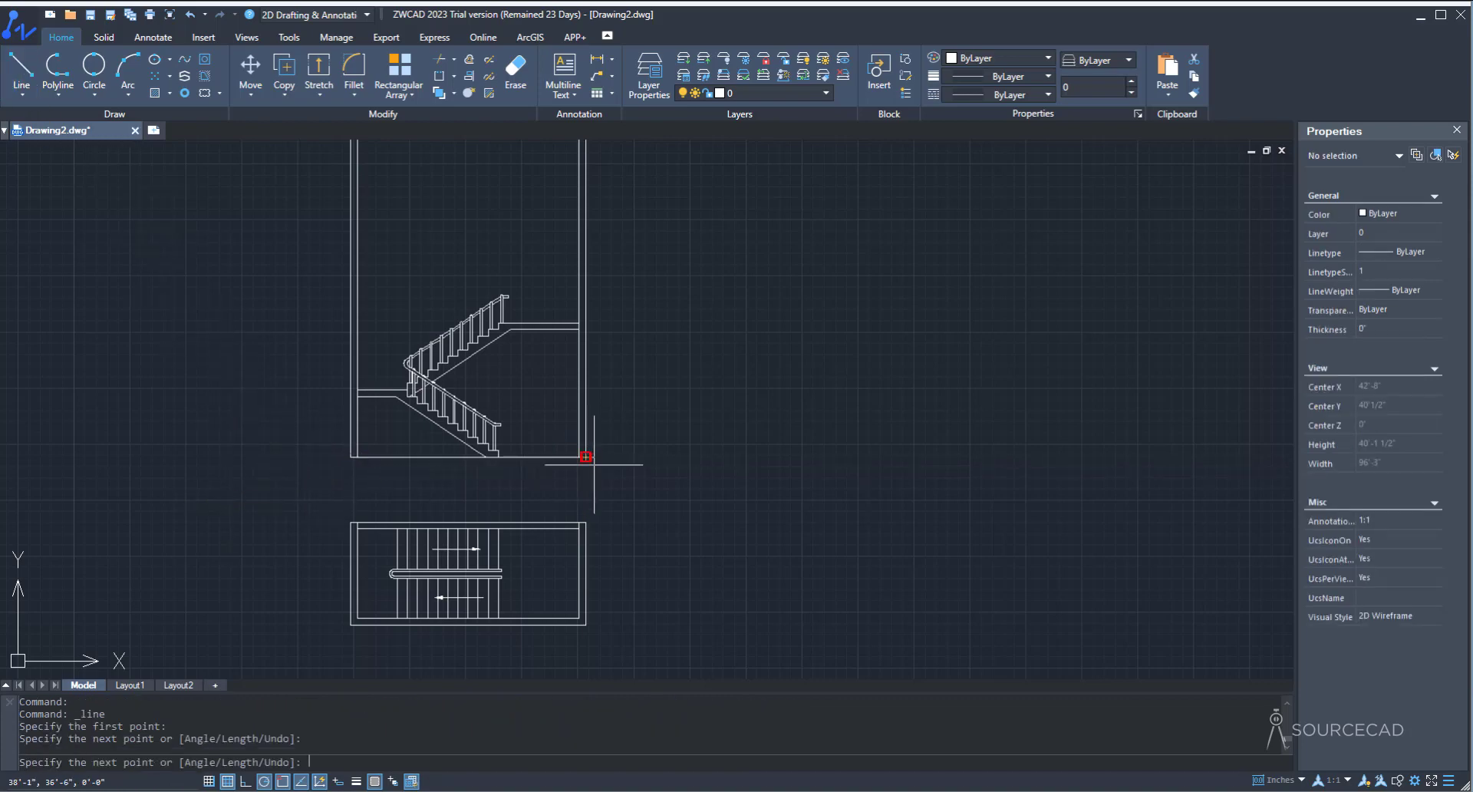
pyautogui.press('Escape')
# Step: Draw a horizontal cutting line across both walls, well above the upper flight's handrail
pyautogui.moveTo(685, 426); pyautogui.dragTo(656, 513, button='middle')
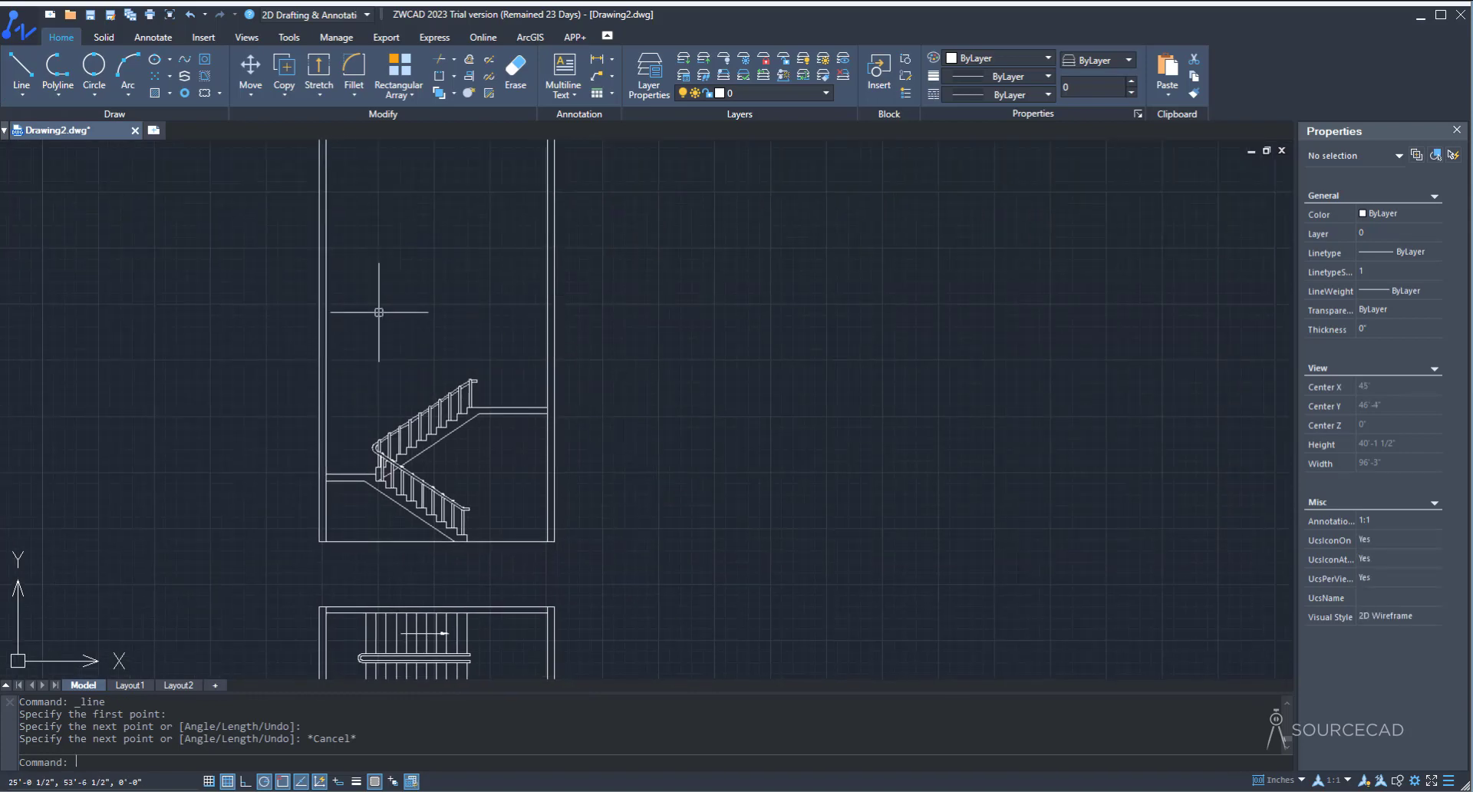
pyautogui.click(22, 62)
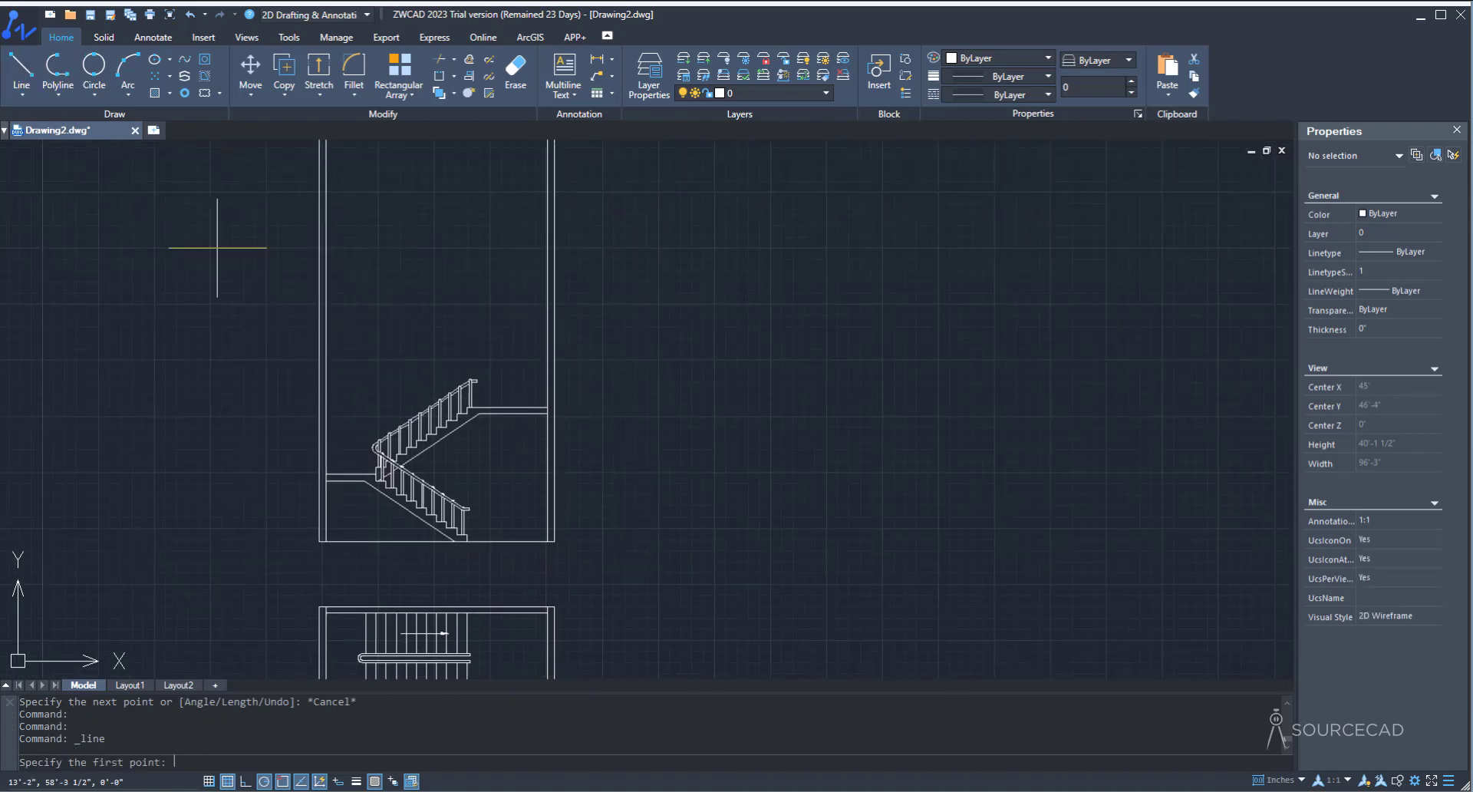
pyautogui.click(274, 264)
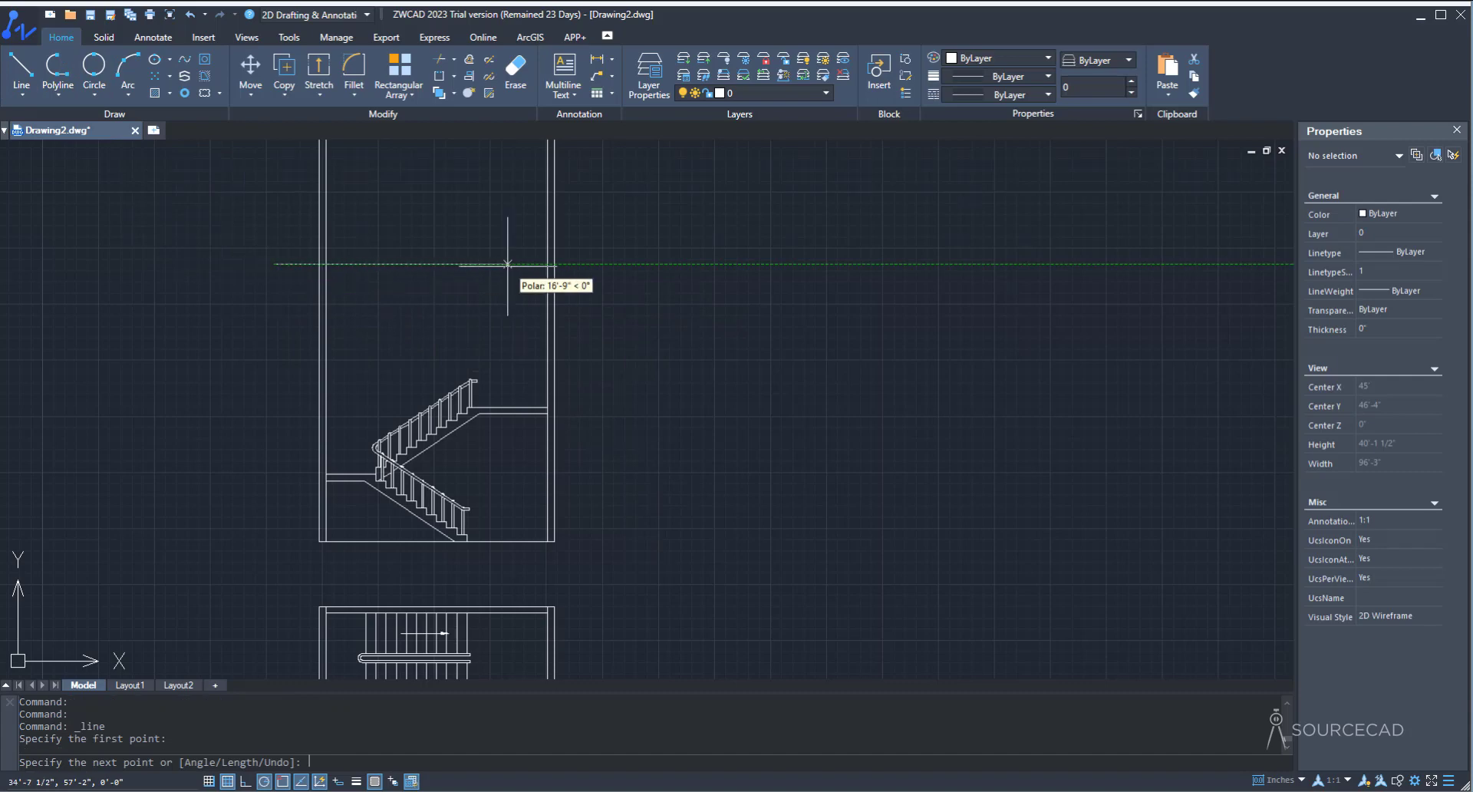
pyautogui.click(608, 264)
pyautogui.press('Escape')
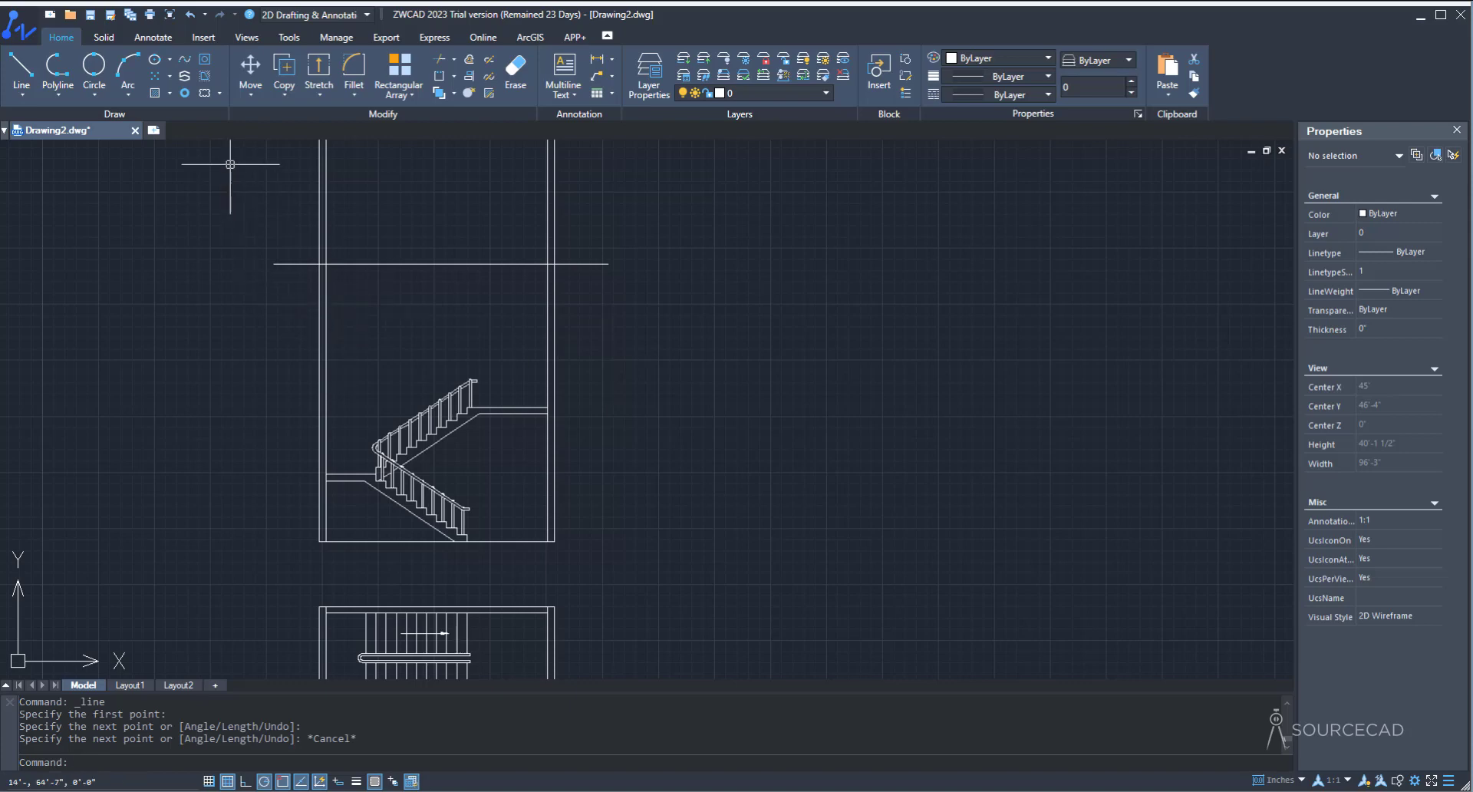
# Step: Trim the wall lines above the horizontal cutting line, and delete that line
pyautogui.click(434, 57)
pyautogui.press('Return')
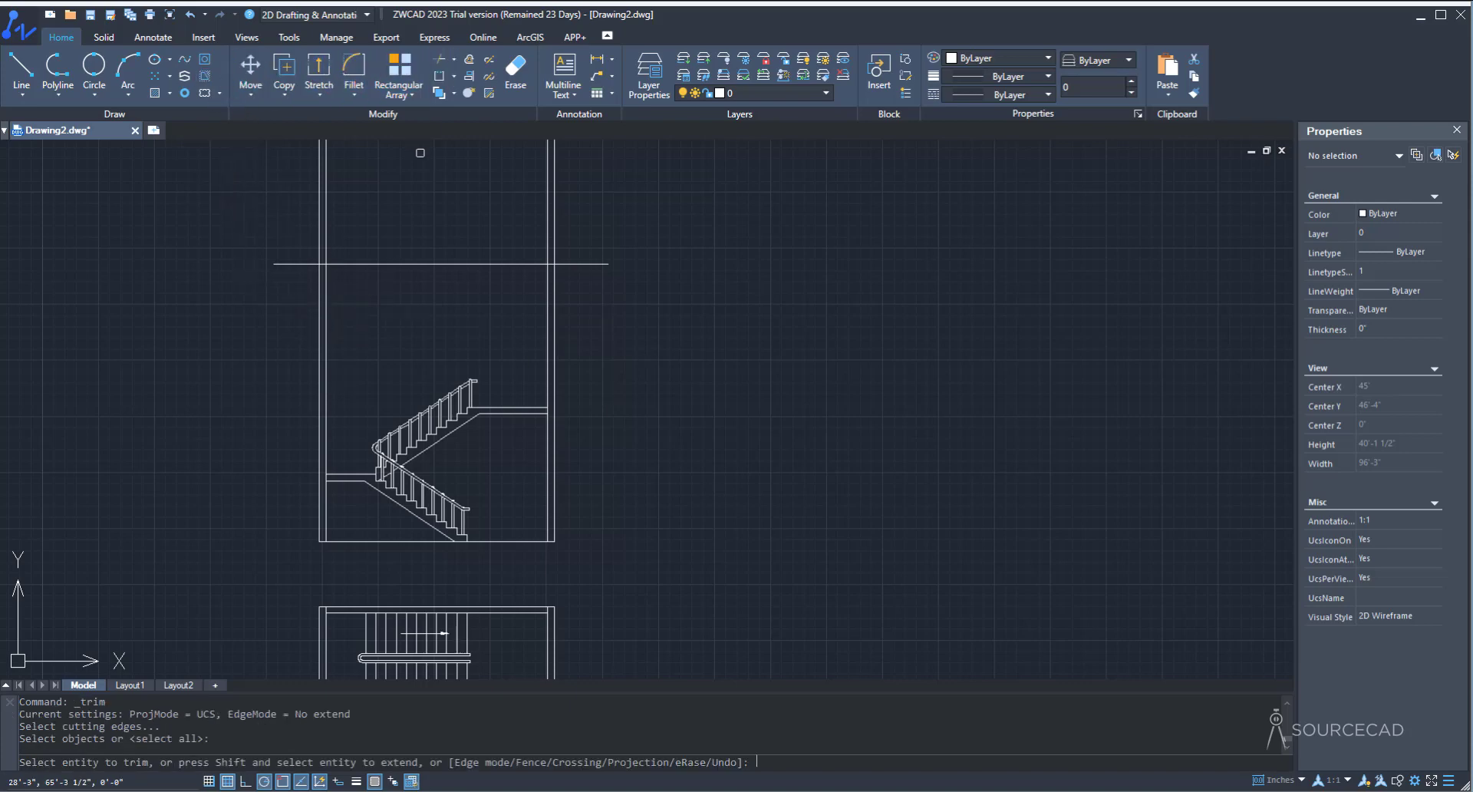
pyautogui.click(653, 174)
pyautogui.click(255, 187)
pyautogui.press('Escape')
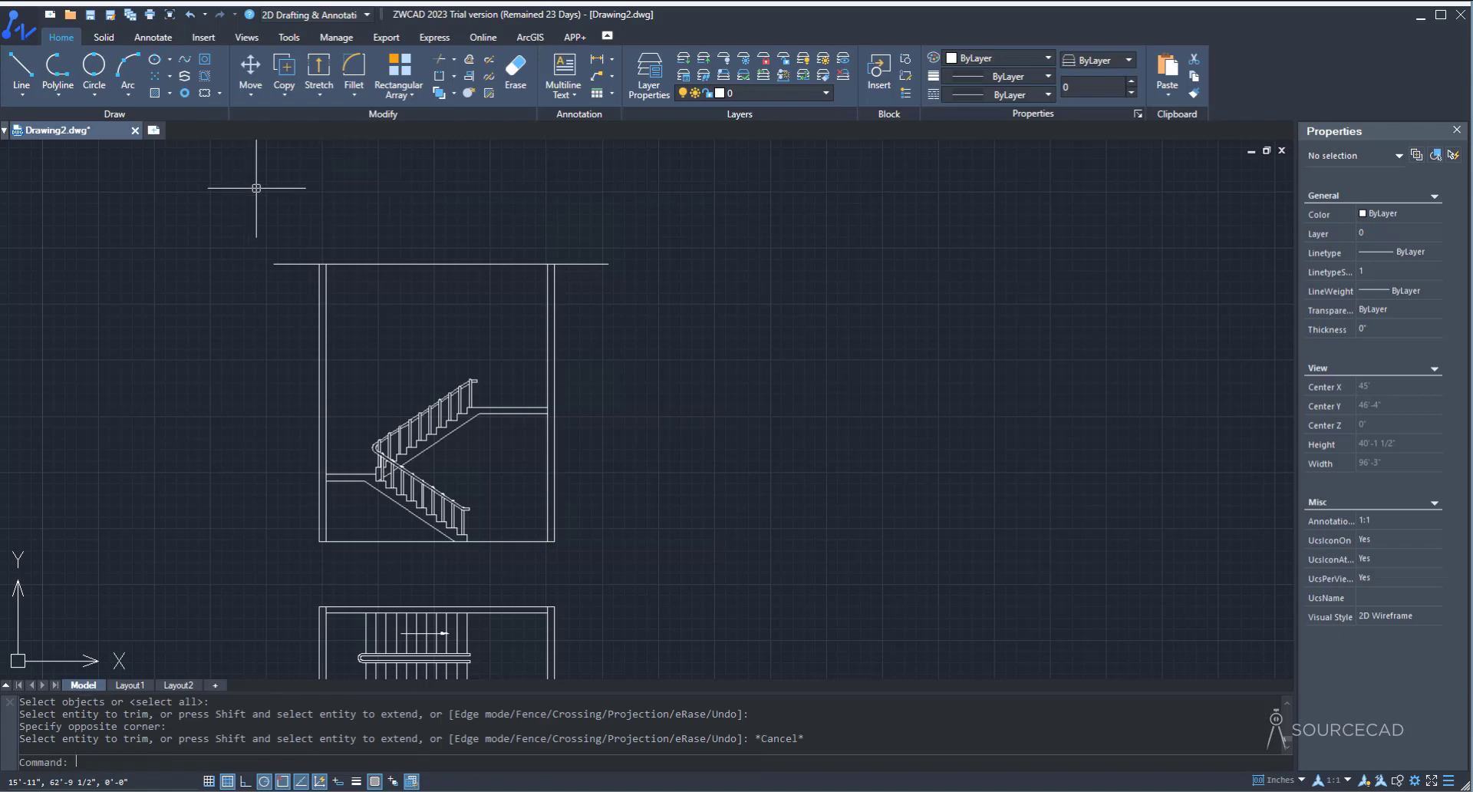
pyautogui.click(376, 264)
pyautogui.press('Delete')
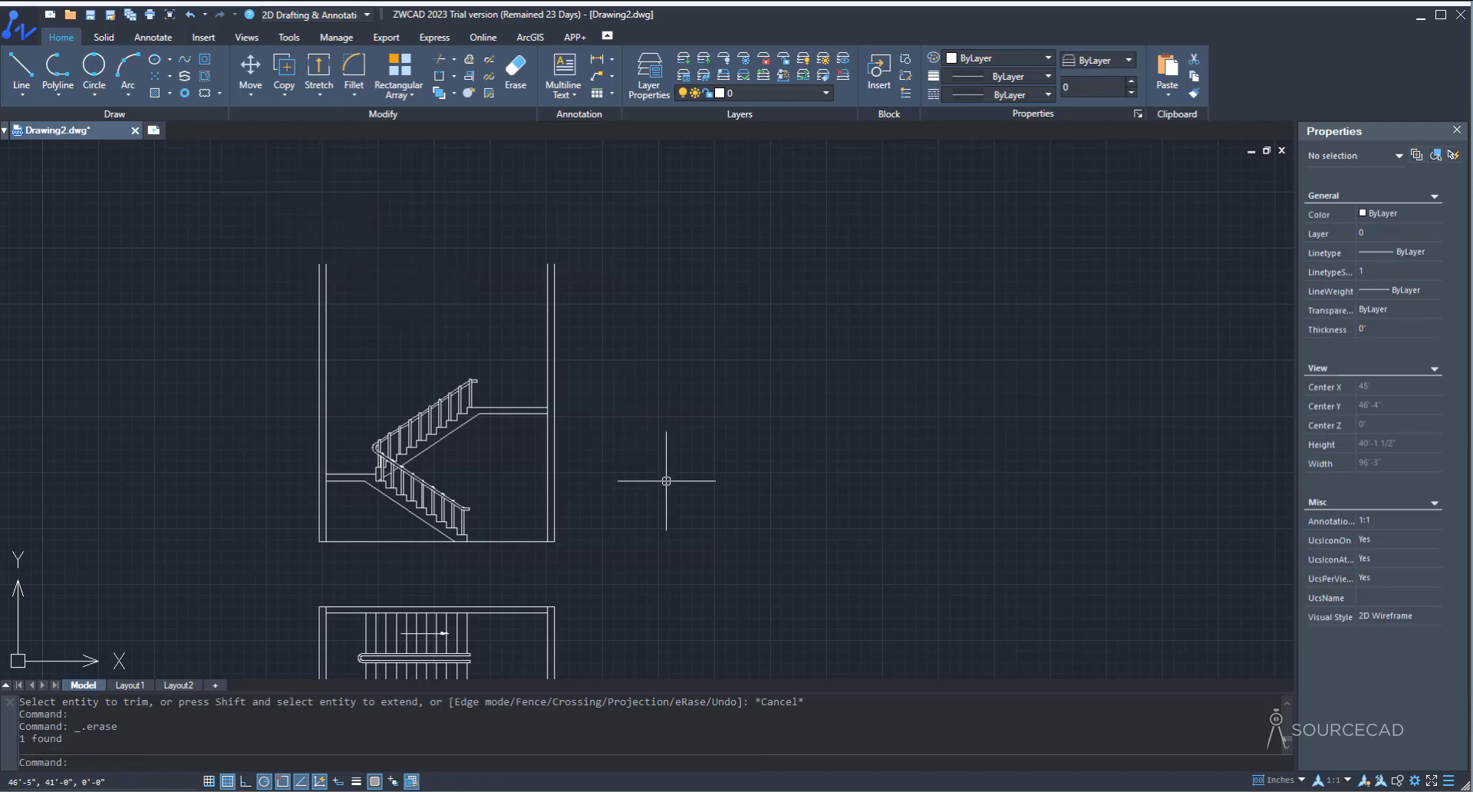
# Step: Delete the two short vertical lines crossing the wall thickness at the plan's upper corners
pyautogui.moveTo(667, 484)
pyautogui.mouseDown(button='middle')
pyautogui.moveTo(684, 503)
pyautogui.moveTo(749, 412)
pyautogui.mouseUp(button='middle')
pyautogui.scroll(5, 419, 522)
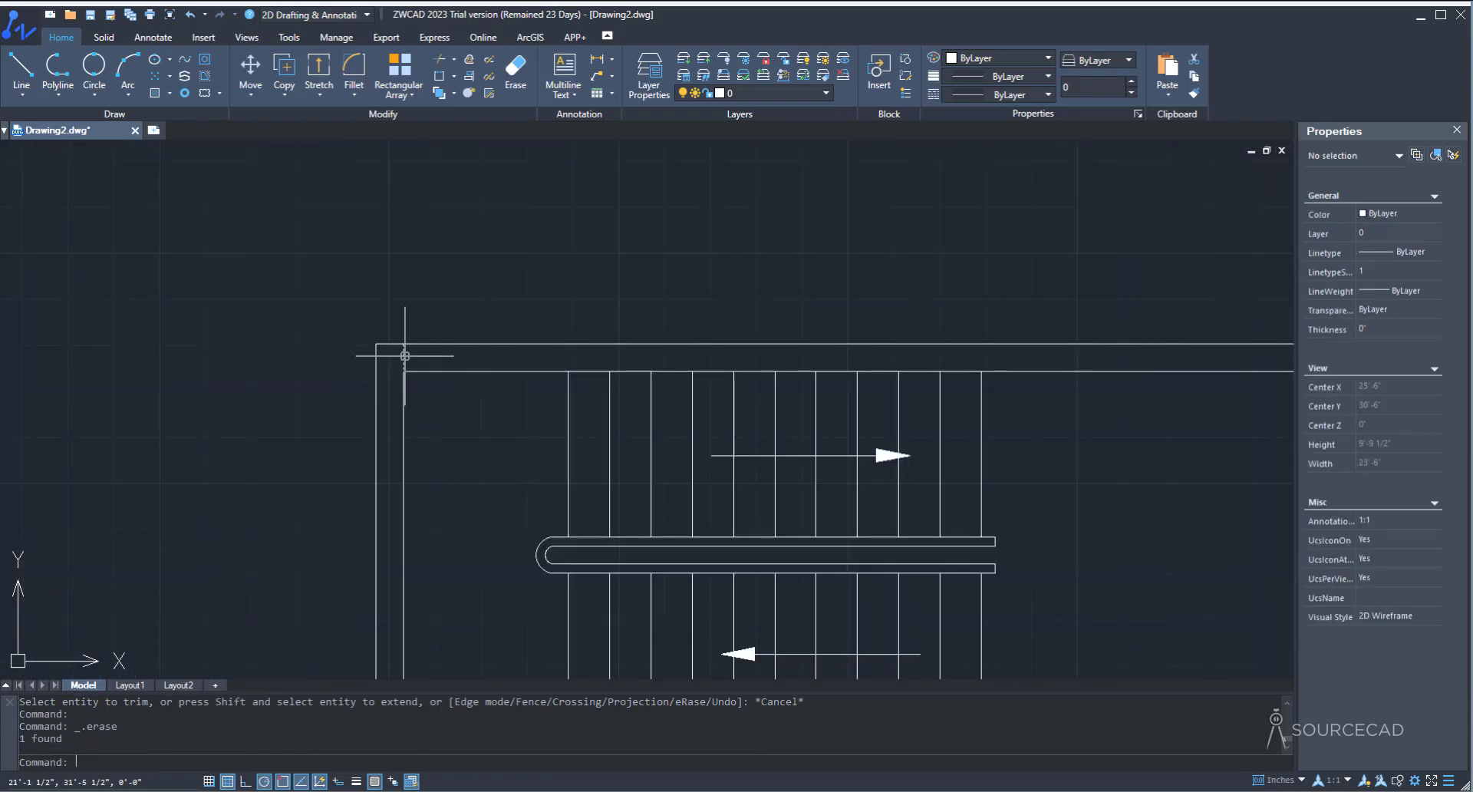
pyautogui.click(404, 356)
pyautogui.scroll(-3, 973, 380)
pyautogui.scroll(3, 987, 372)
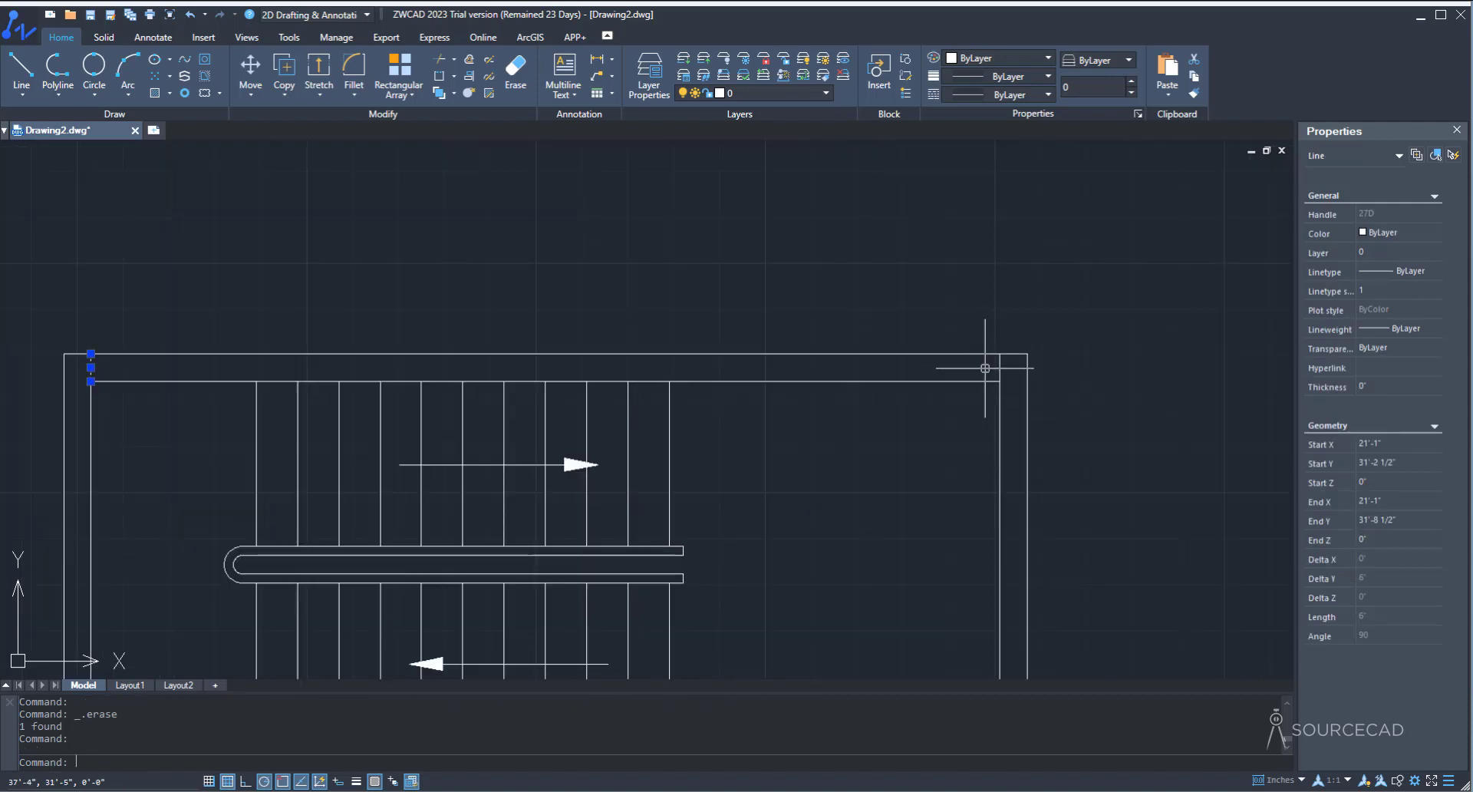
pyautogui.click(1000, 363)
pyautogui.press('Delete')
# Step: Trim the left wall's inner line between the two faces of the mid-landing slab
pyautogui.scroll(-3, 750, 269)
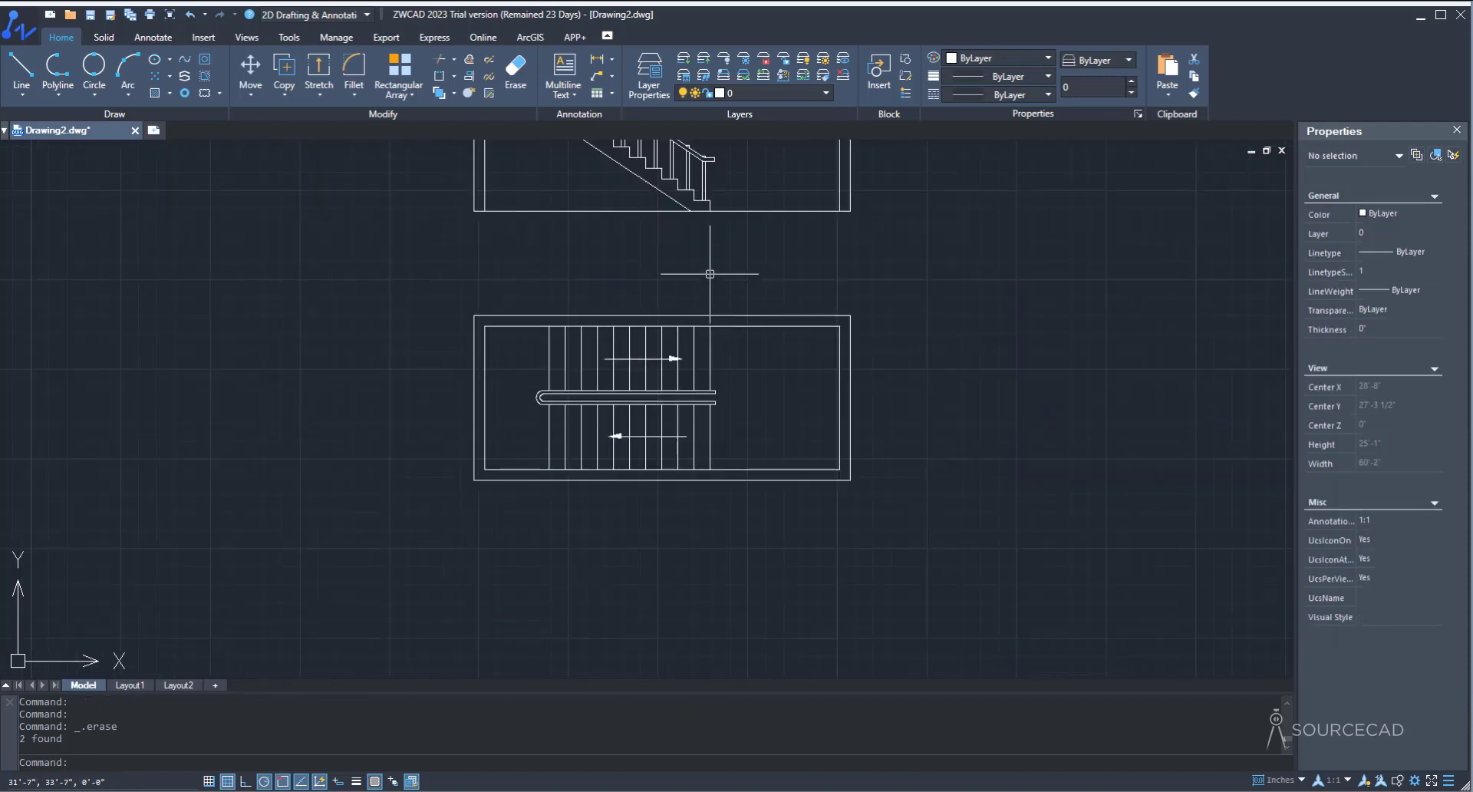
pyautogui.moveTo(749, 269); pyautogui.dragTo(601, 541, button='middle')
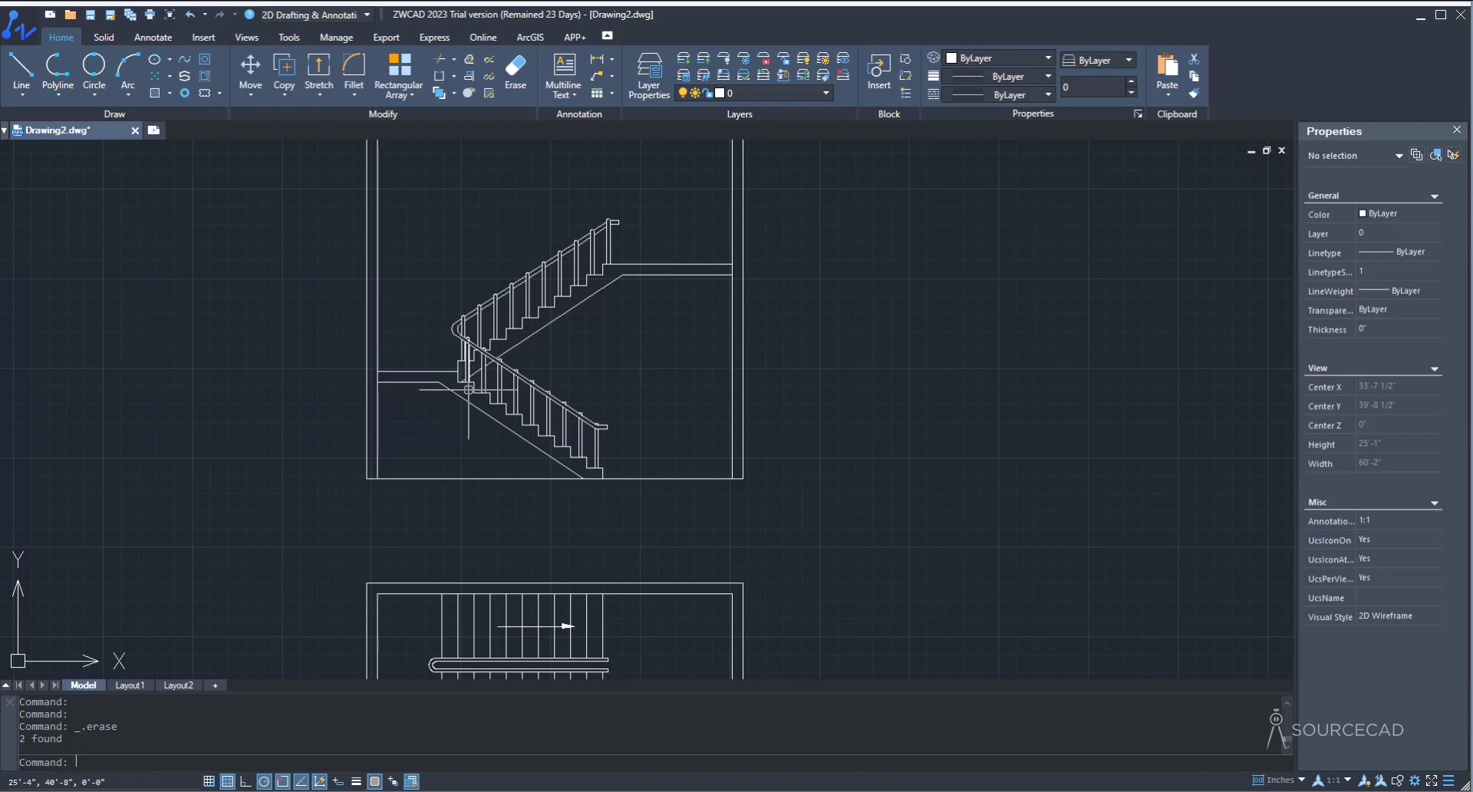
pyautogui.scroll(4, 378, 362)
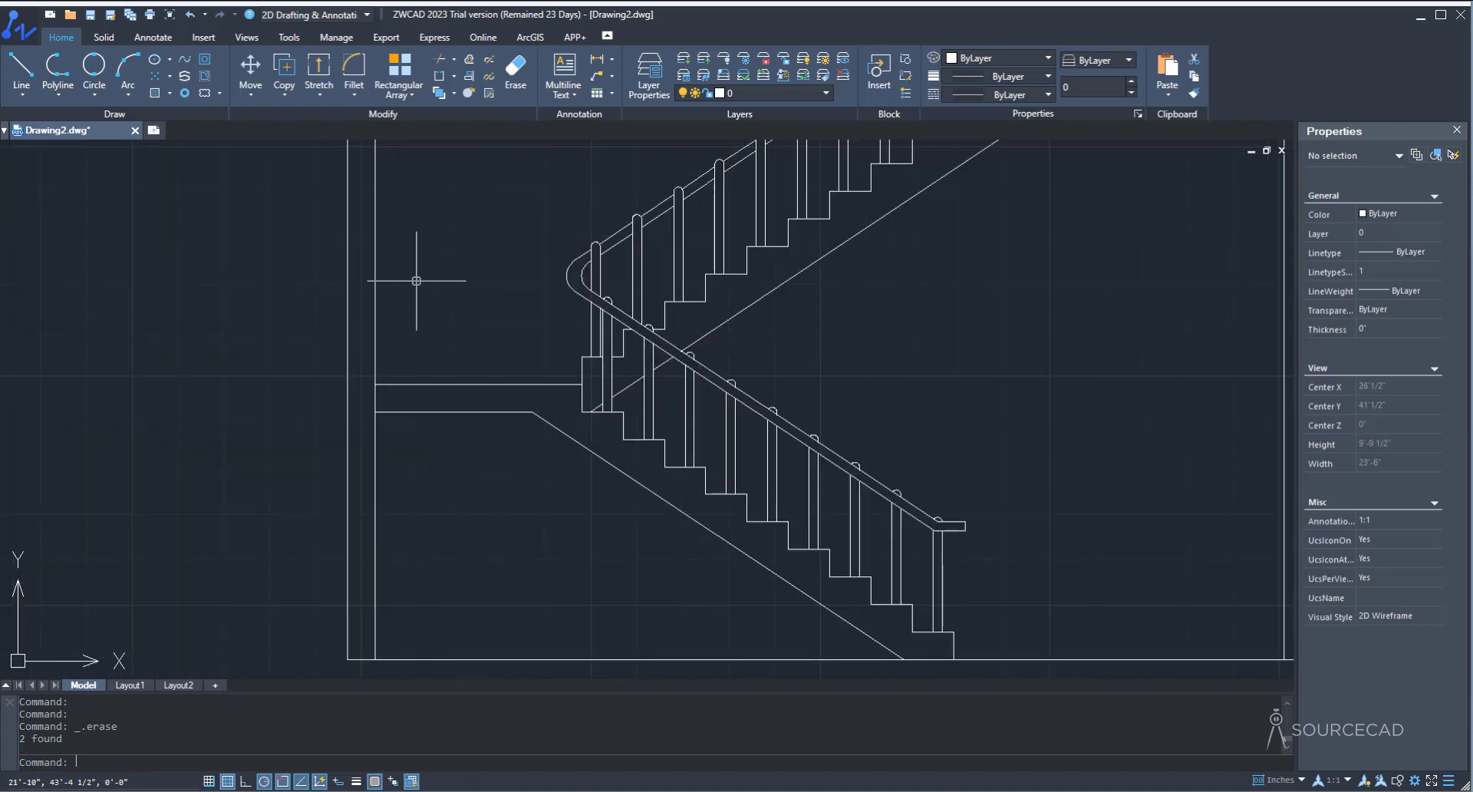
pyautogui.click(438, 60)
pyautogui.press('Return')
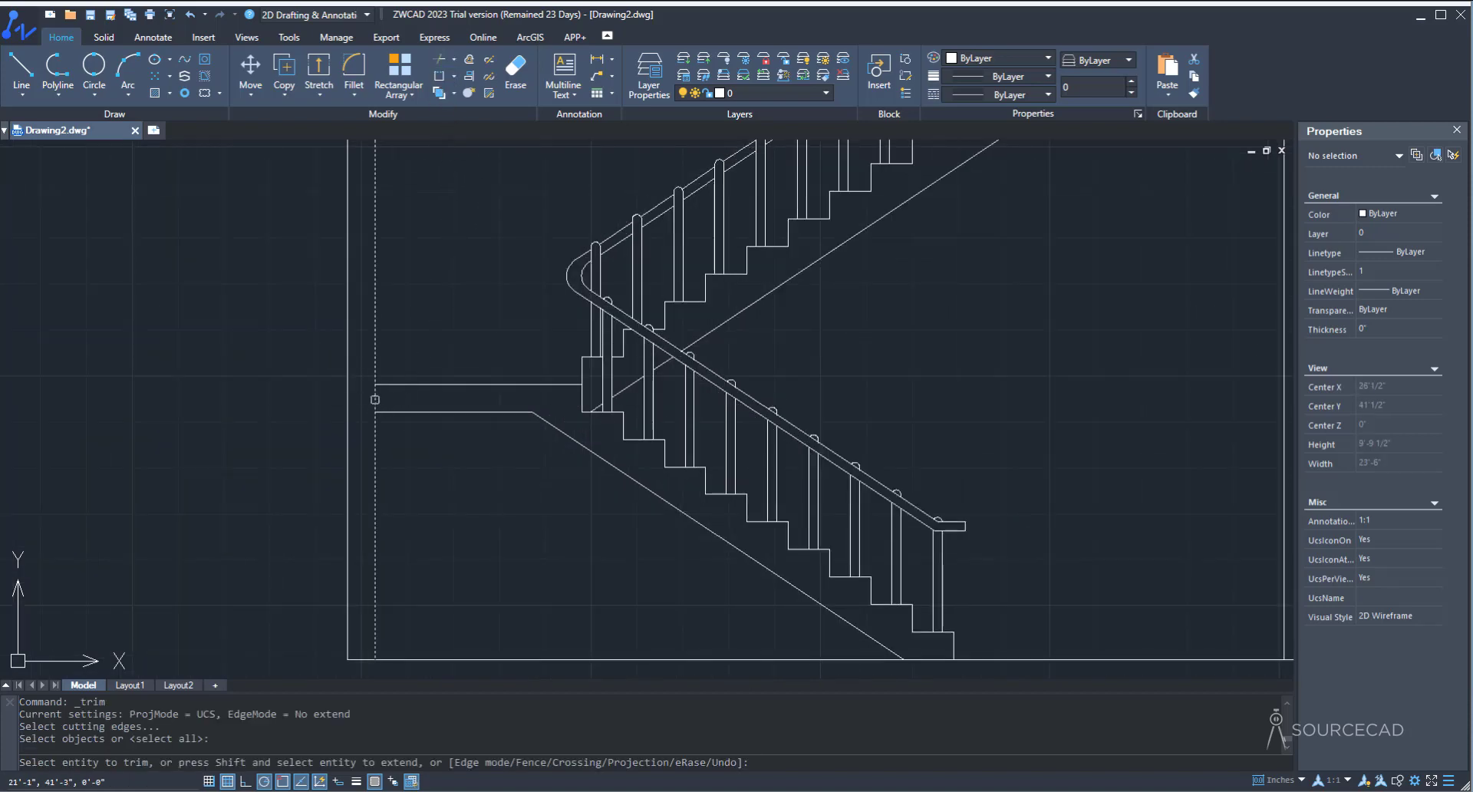
pyautogui.click(376, 399)
pyautogui.press('Escape')
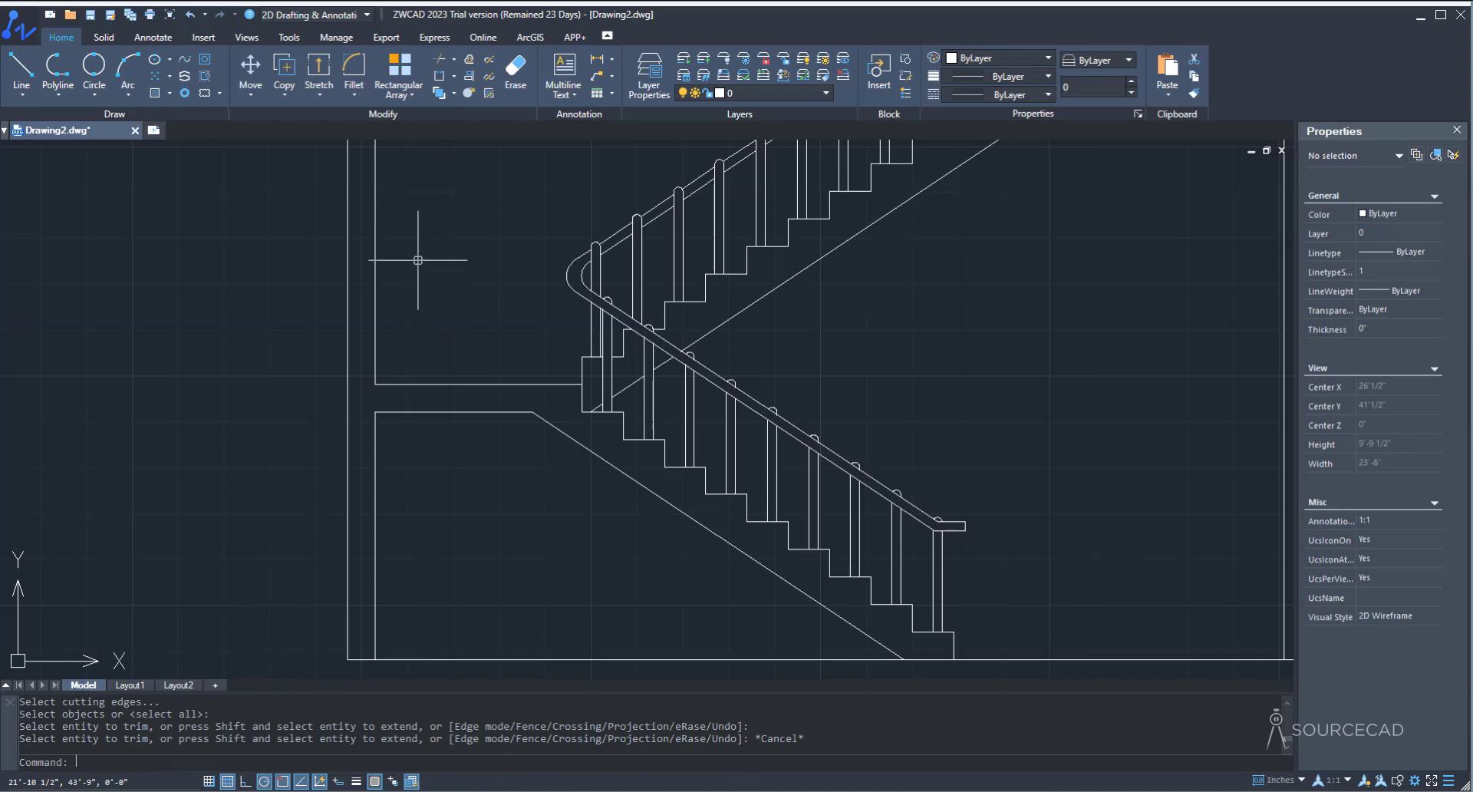
pyautogui.click(155, 92)
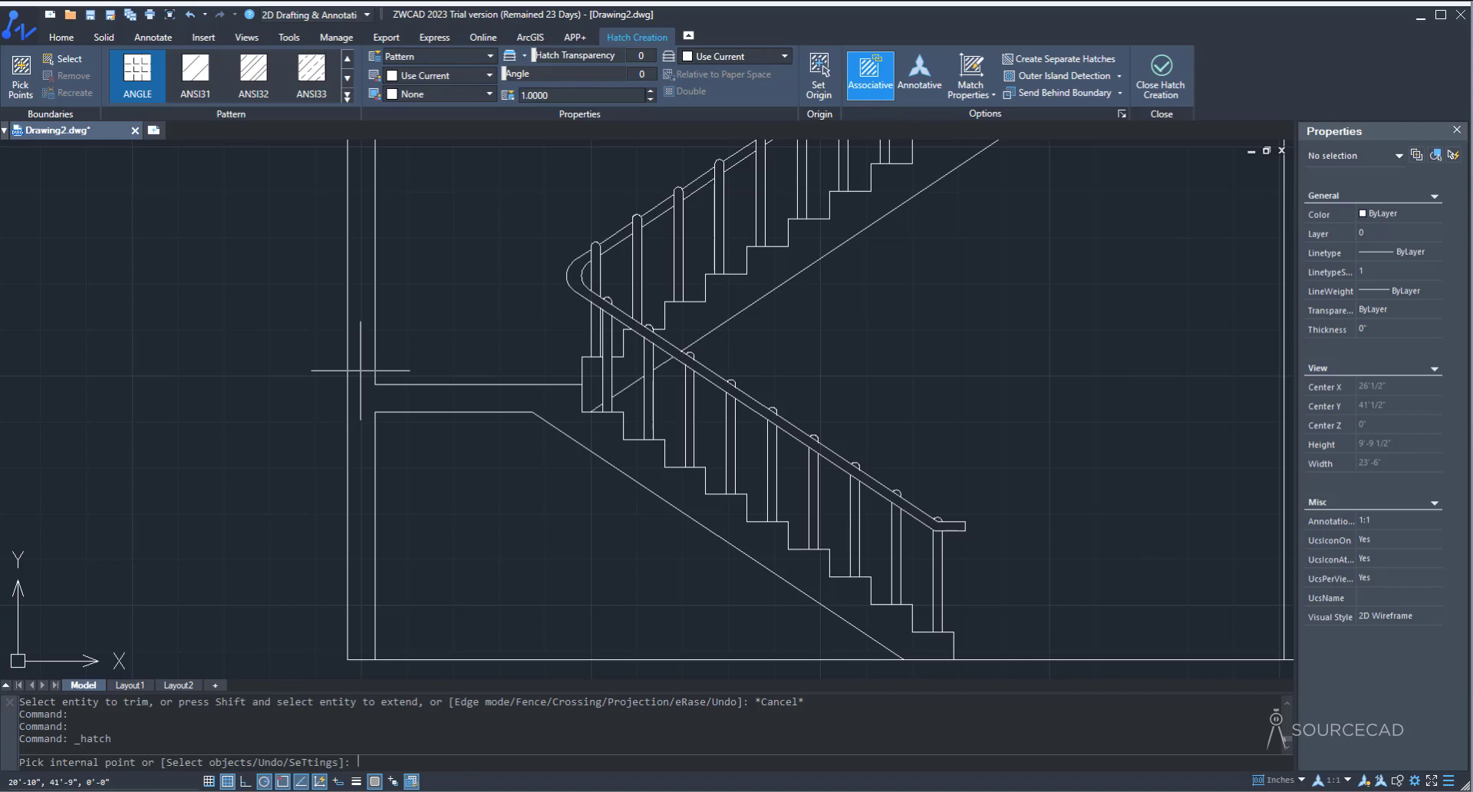
pyautogui.scroll(-5, 361, 366)
pyautogui.moveTo(361, 366)
pyautogui.mouseDown(button='middle')
pyautogui.moveTo(378, 297)
pyautogui.moveTo(363, 216)
pyautogui.moveTo(355, 230)
pyautogui.mouseUp(button='middle')
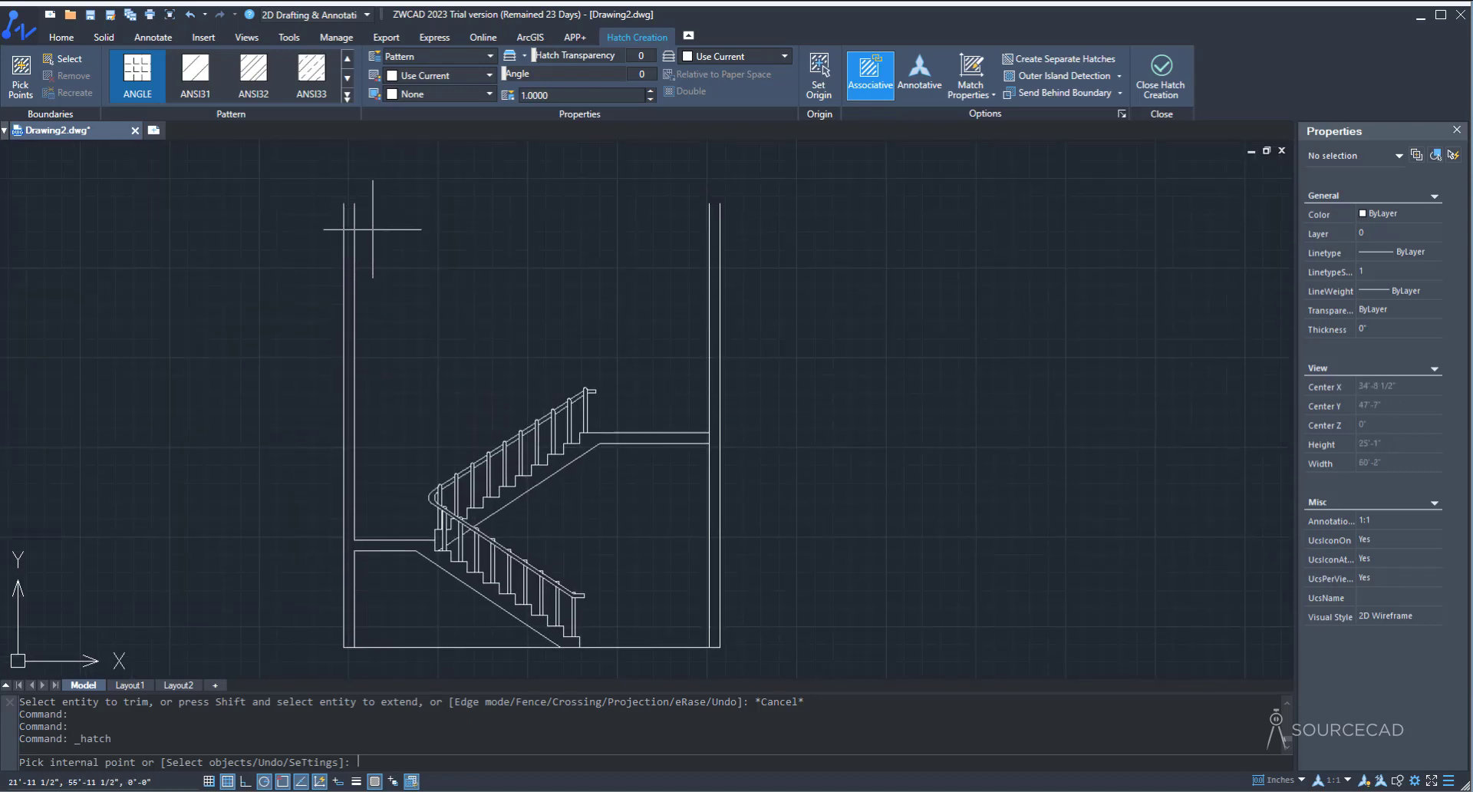
pyautogui.press('Escape')
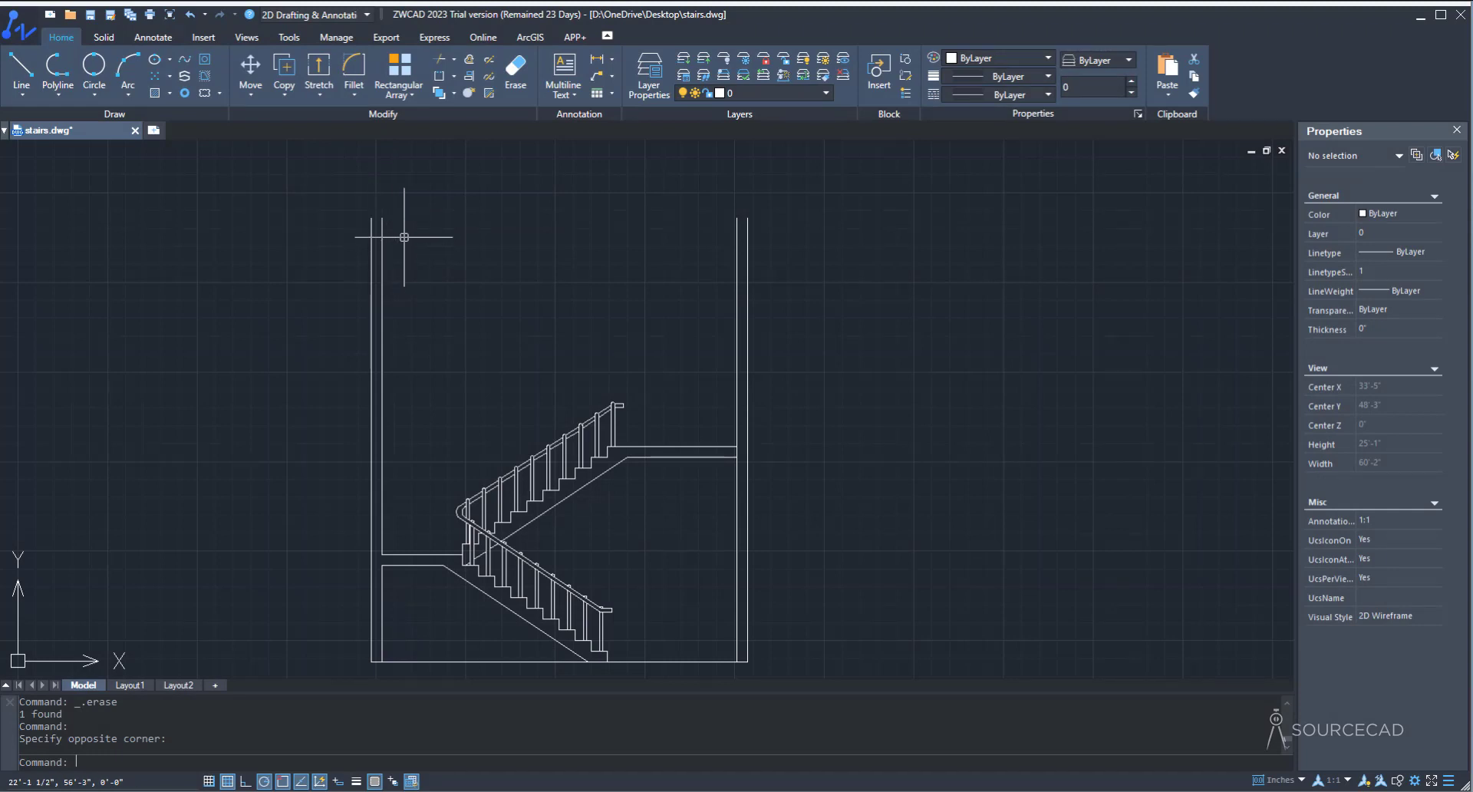
# Step: Add a break line across the open upper end of the section's left wall, with the break symbol at its midpoint
pyautogui.click(435, 38)
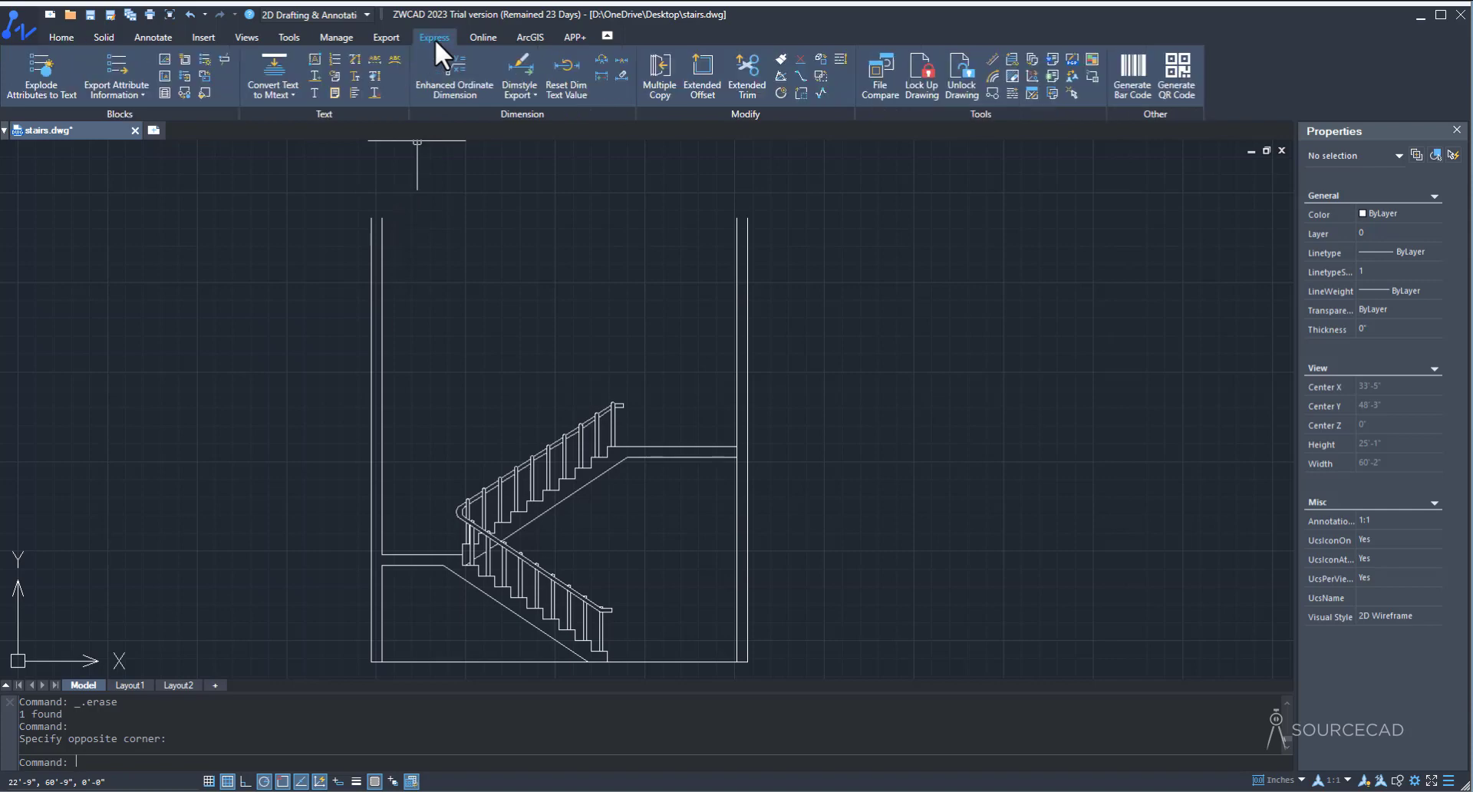
pyautogui.click(818, 94)
pyautogui.scroll(5, 381, 205)
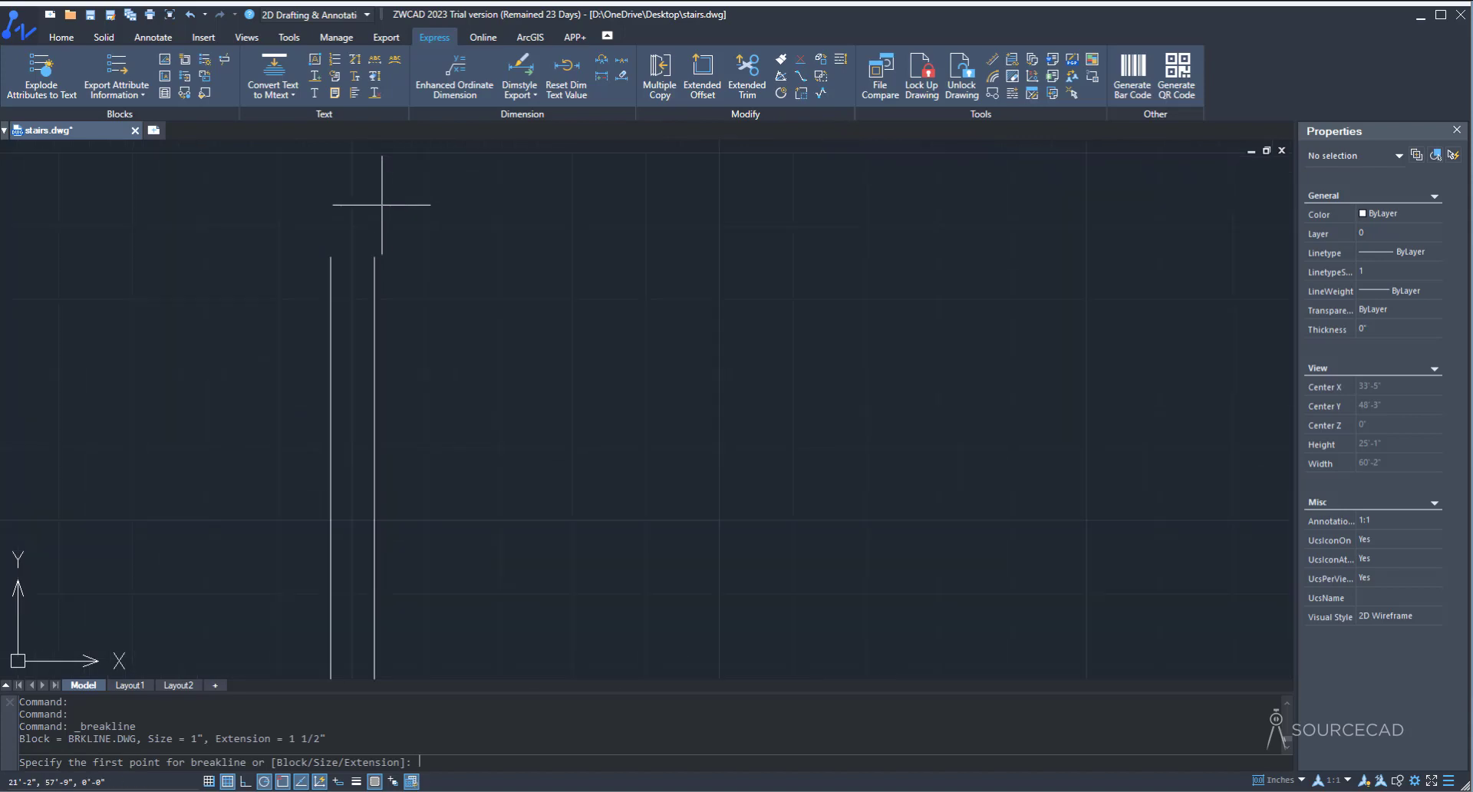
pyautogui.scroll(2, 381, 204)
pyautogui.click(300, 287)
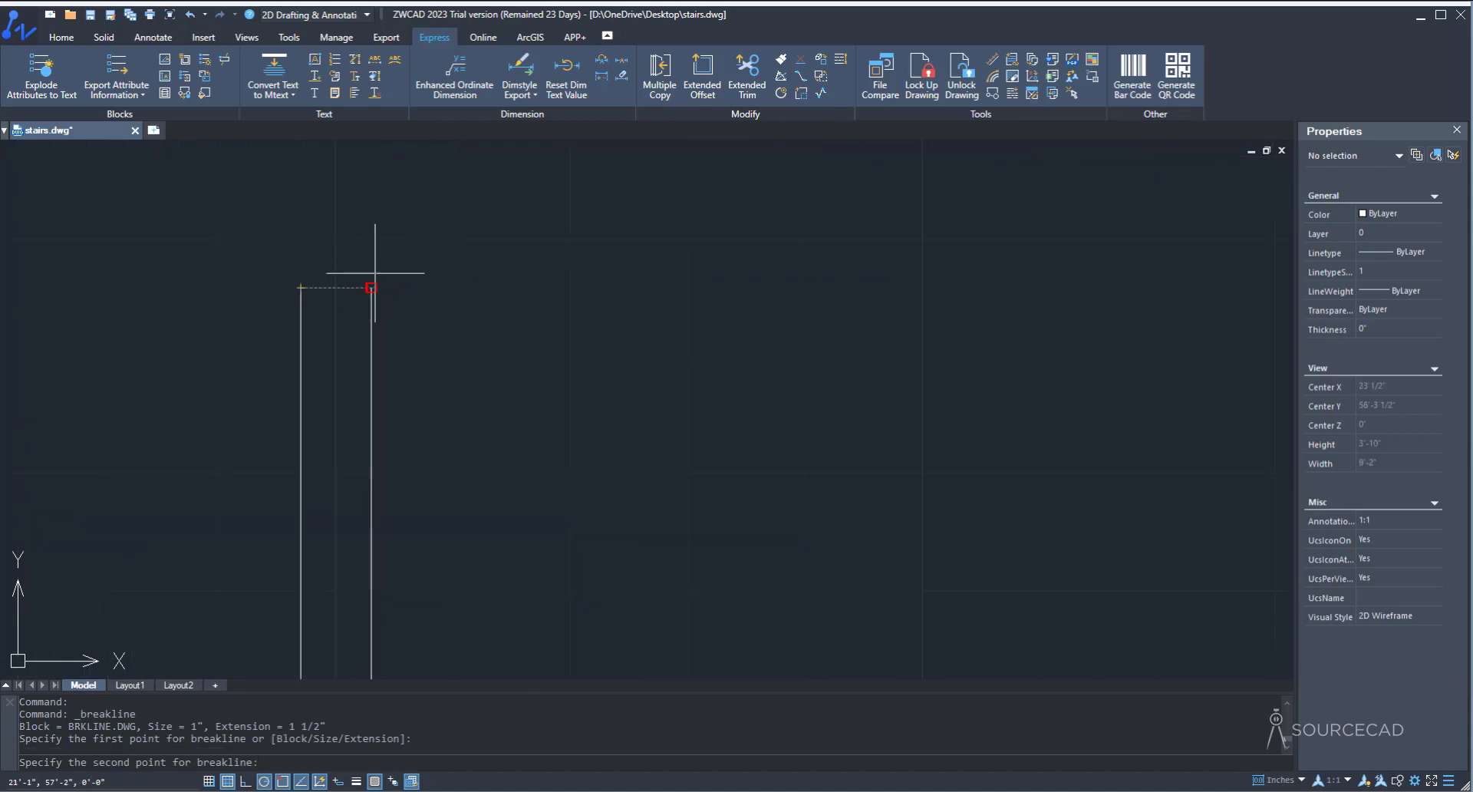
pyautogui.click(371, 287)
pyautogui.press('Return')
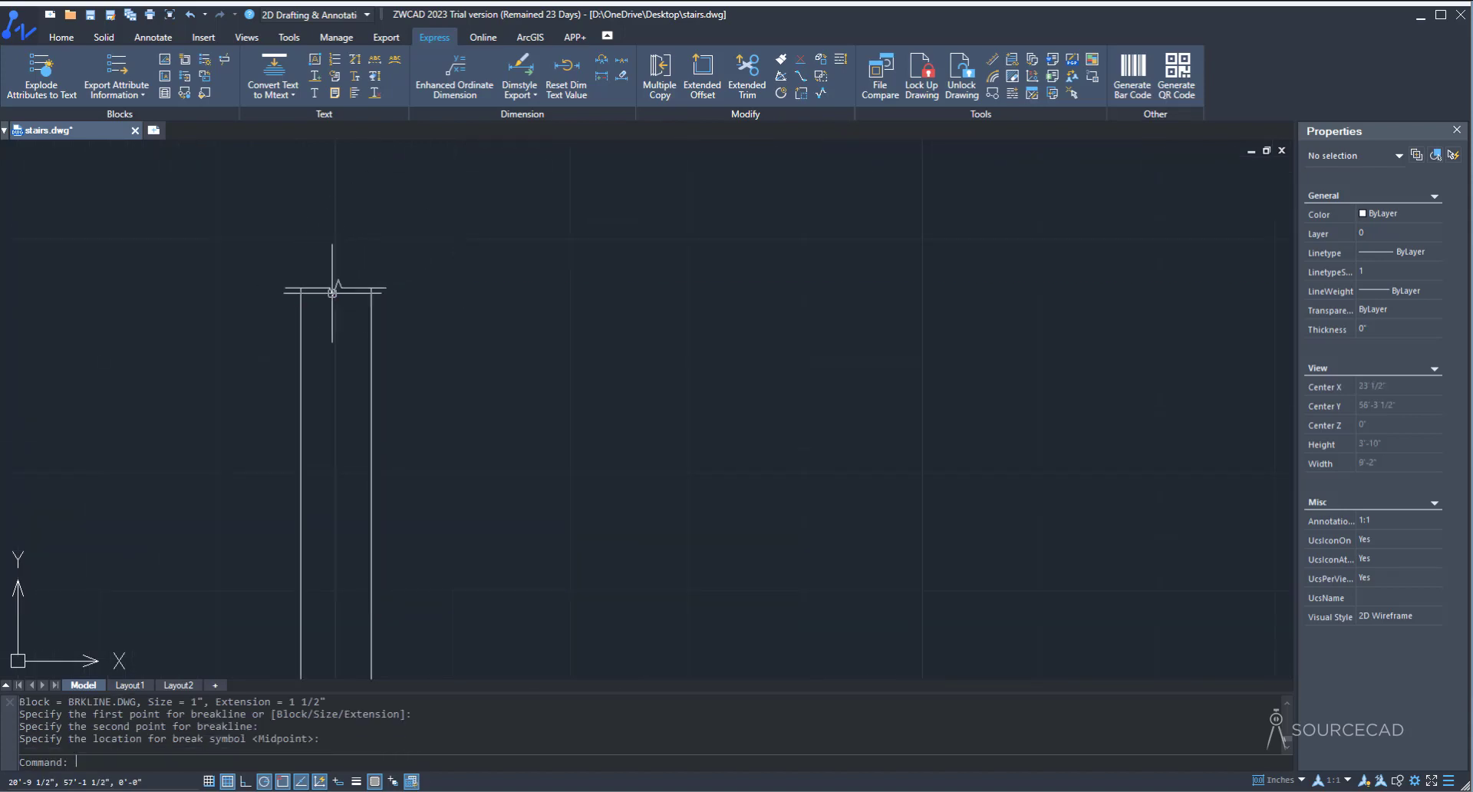
# Step: Add a matching break line across the upper end of the section's right wall, with the symbol at its midpoint
pyautogui.scroll(-5, 344, 317)
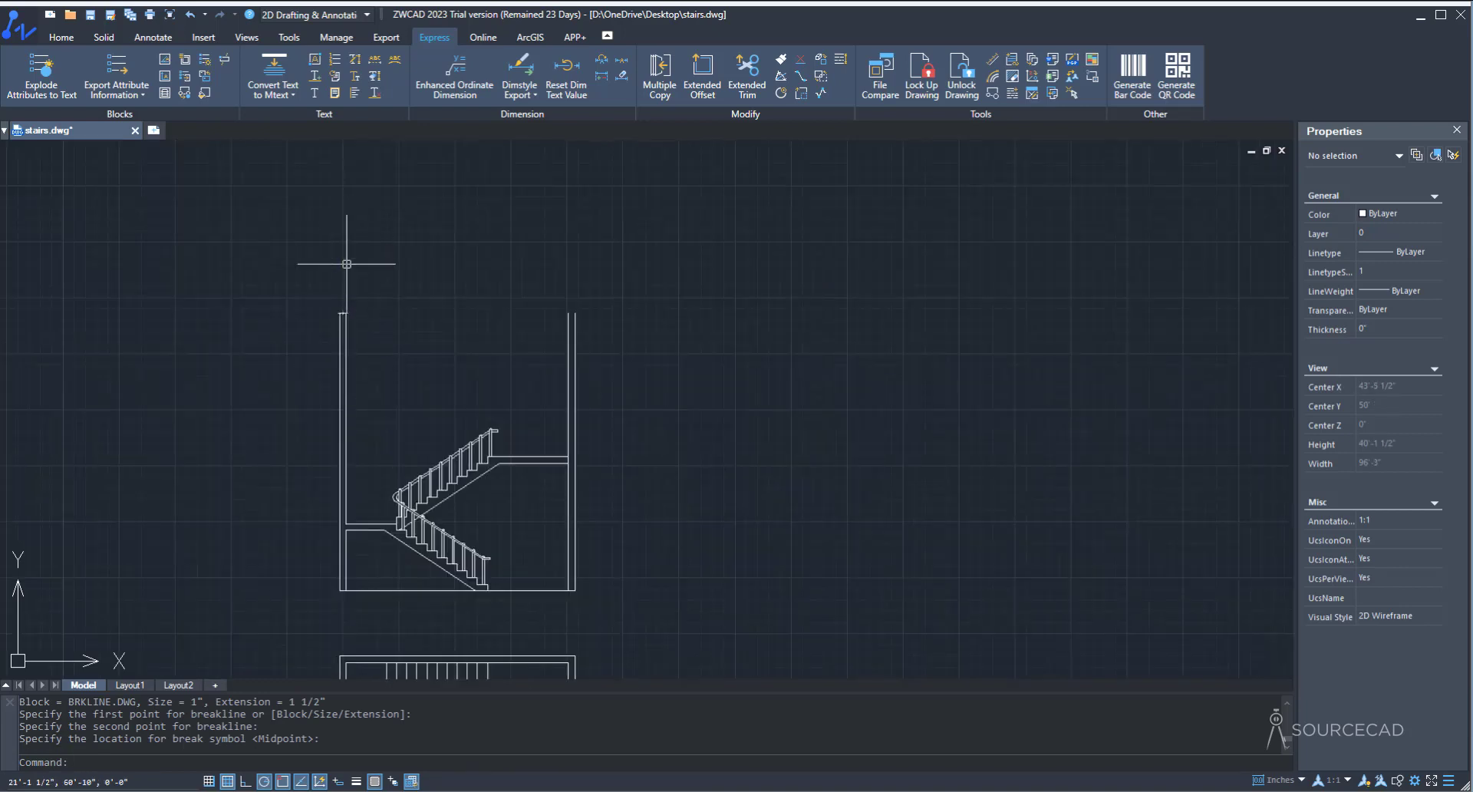
pyautogui.scroll(2, 341, 314)
pyautogui.scroll(2, 343, 315)
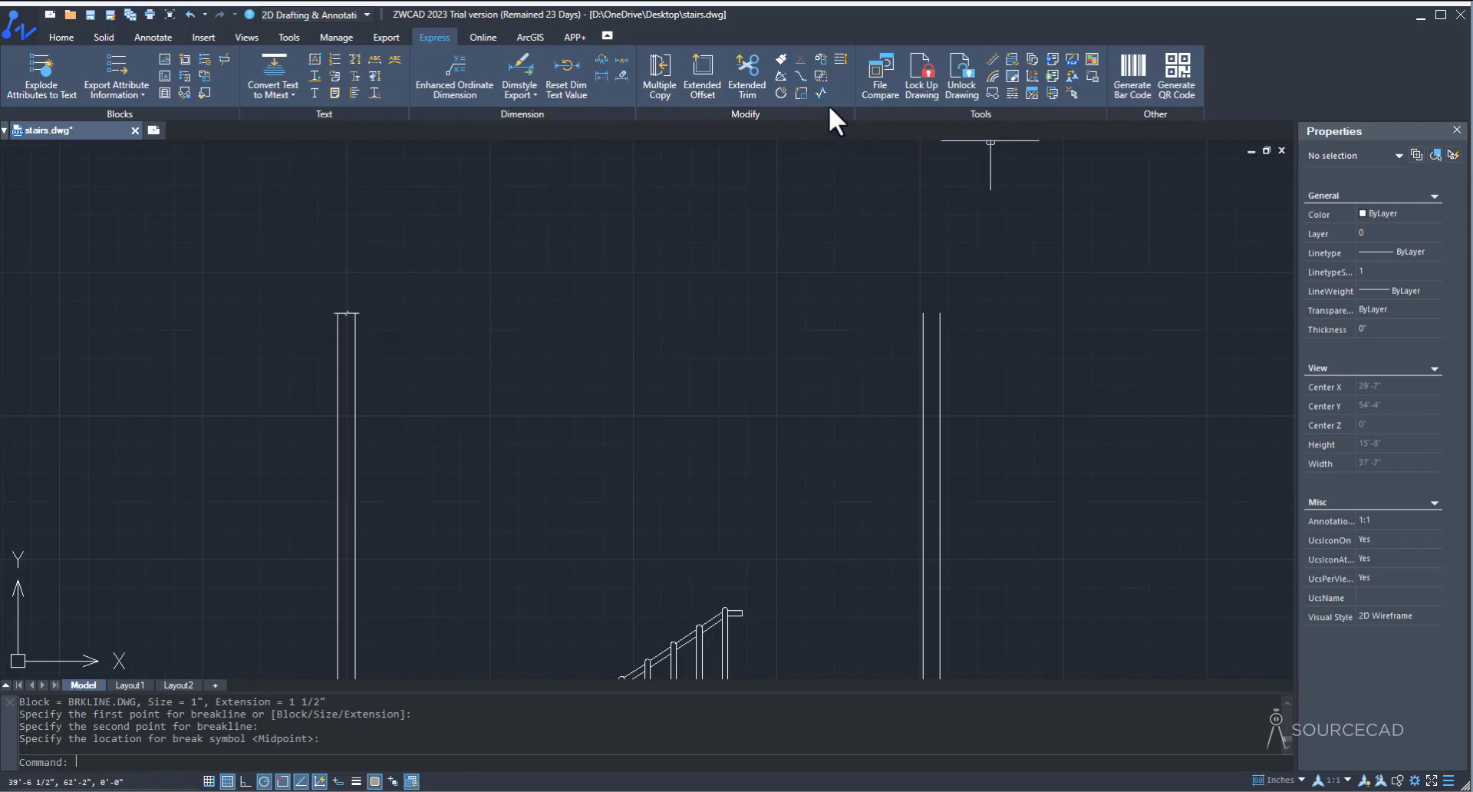
pyautogui.press('Return')
pyautogui.scroll(4, 928, 299)
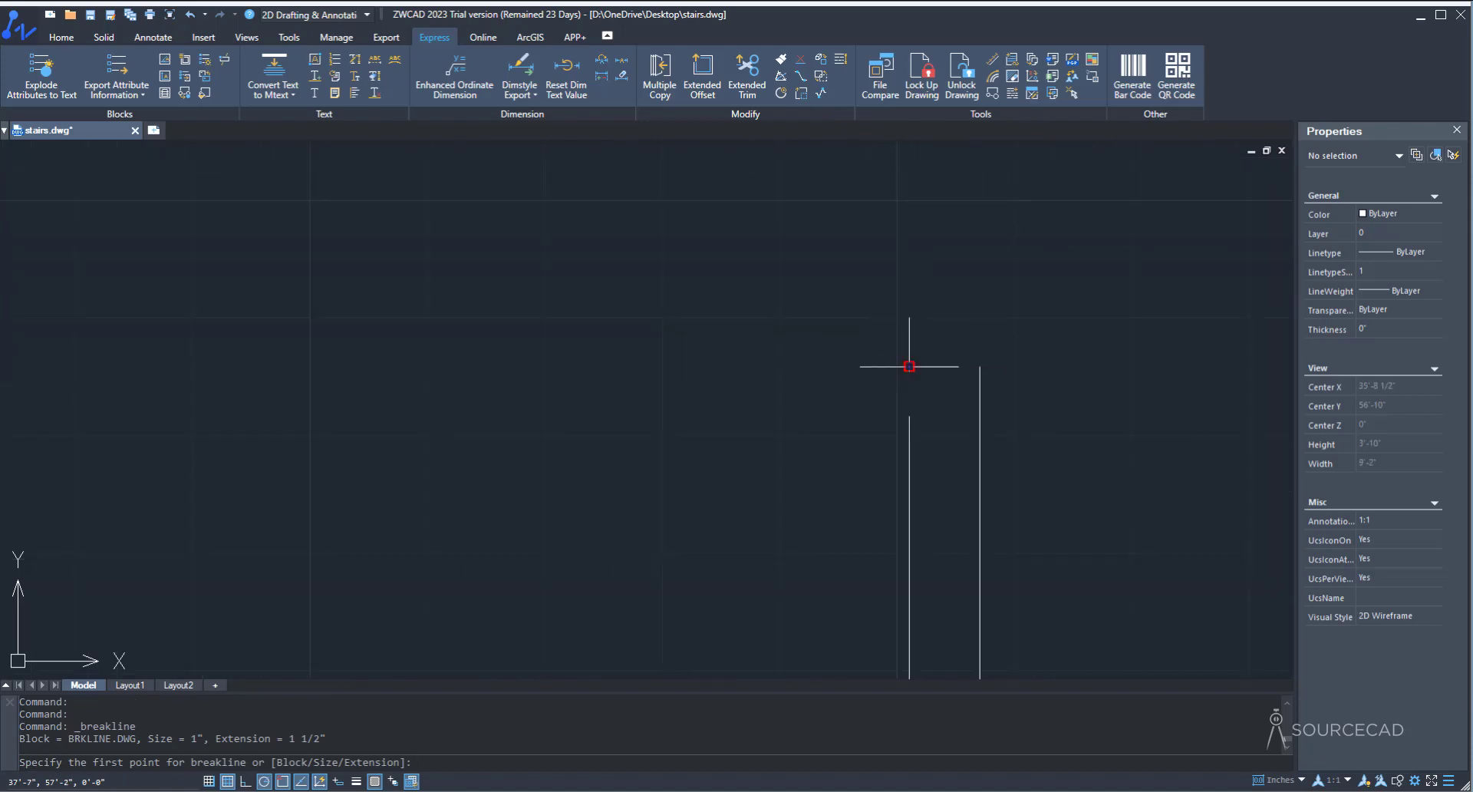
pyautogui.click(909, 366)
pyautogui.click(980, 367)
pyautogui.press('Return')
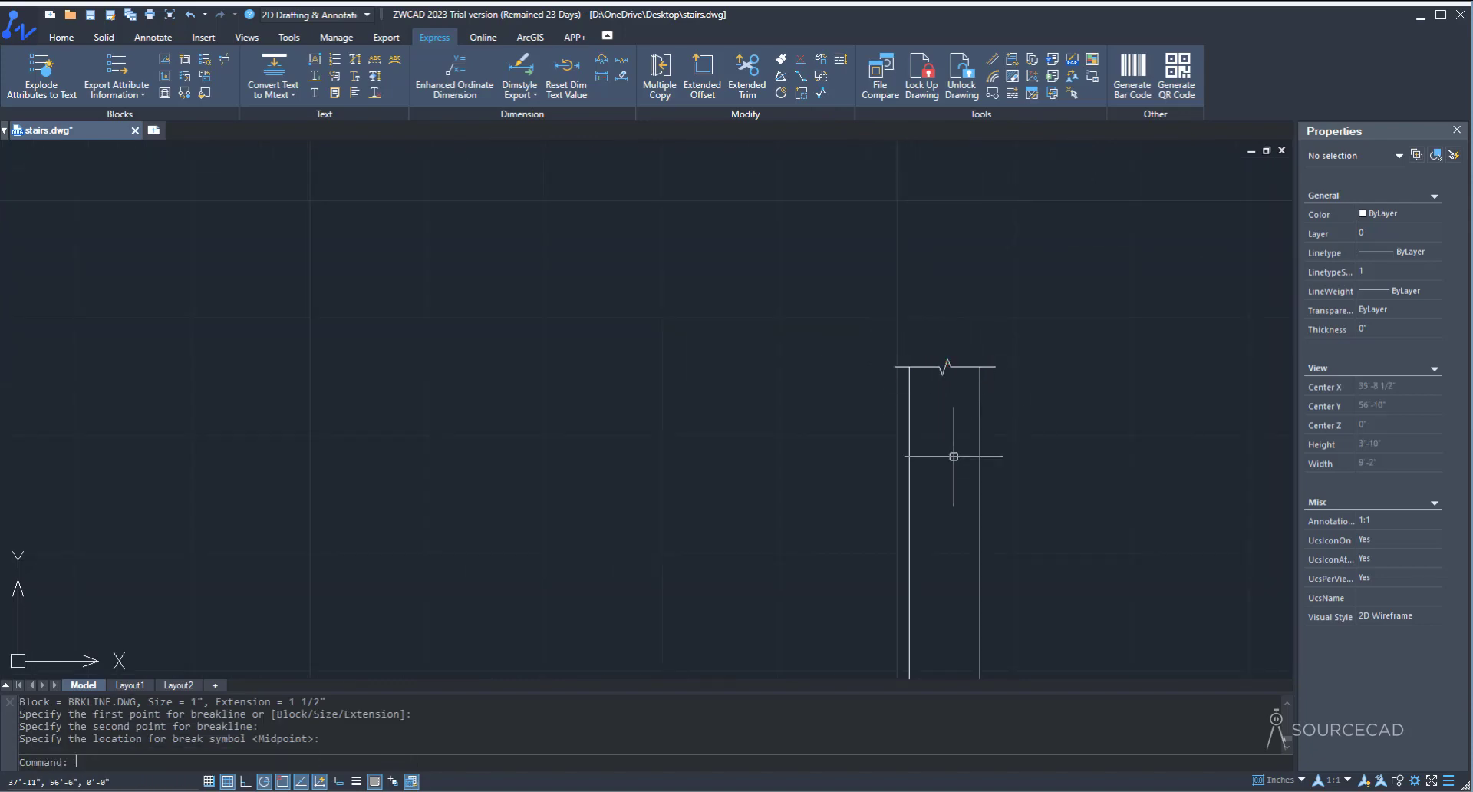
# Step: Insert the Architectural Door block from the tool palettes into the empty area to the right of the stair section
pyautogui.scroll(-10, 953, 457)
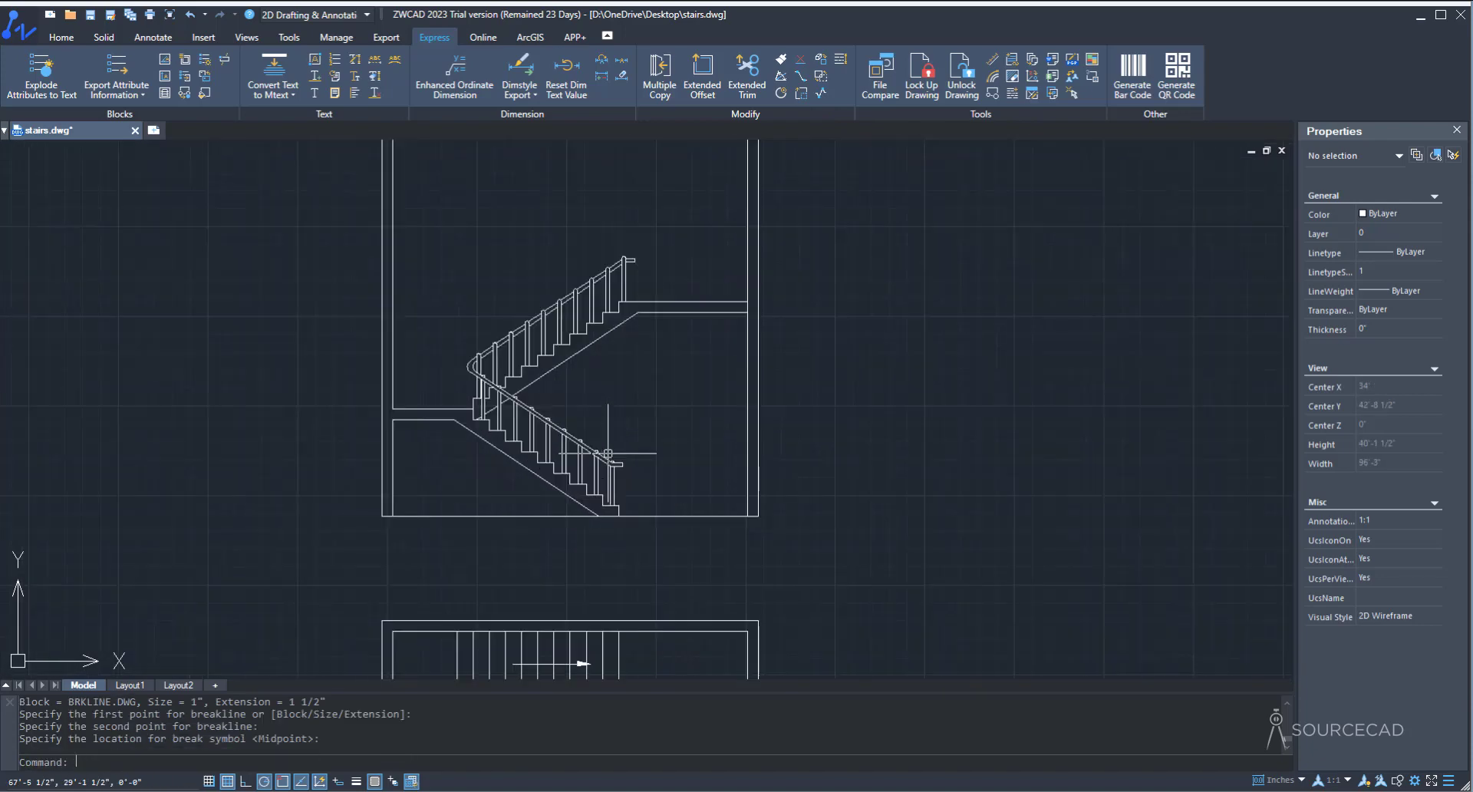
pyautogui.moveTo(653, 418); pyautogui.dragTo(599, 359, button='middle')
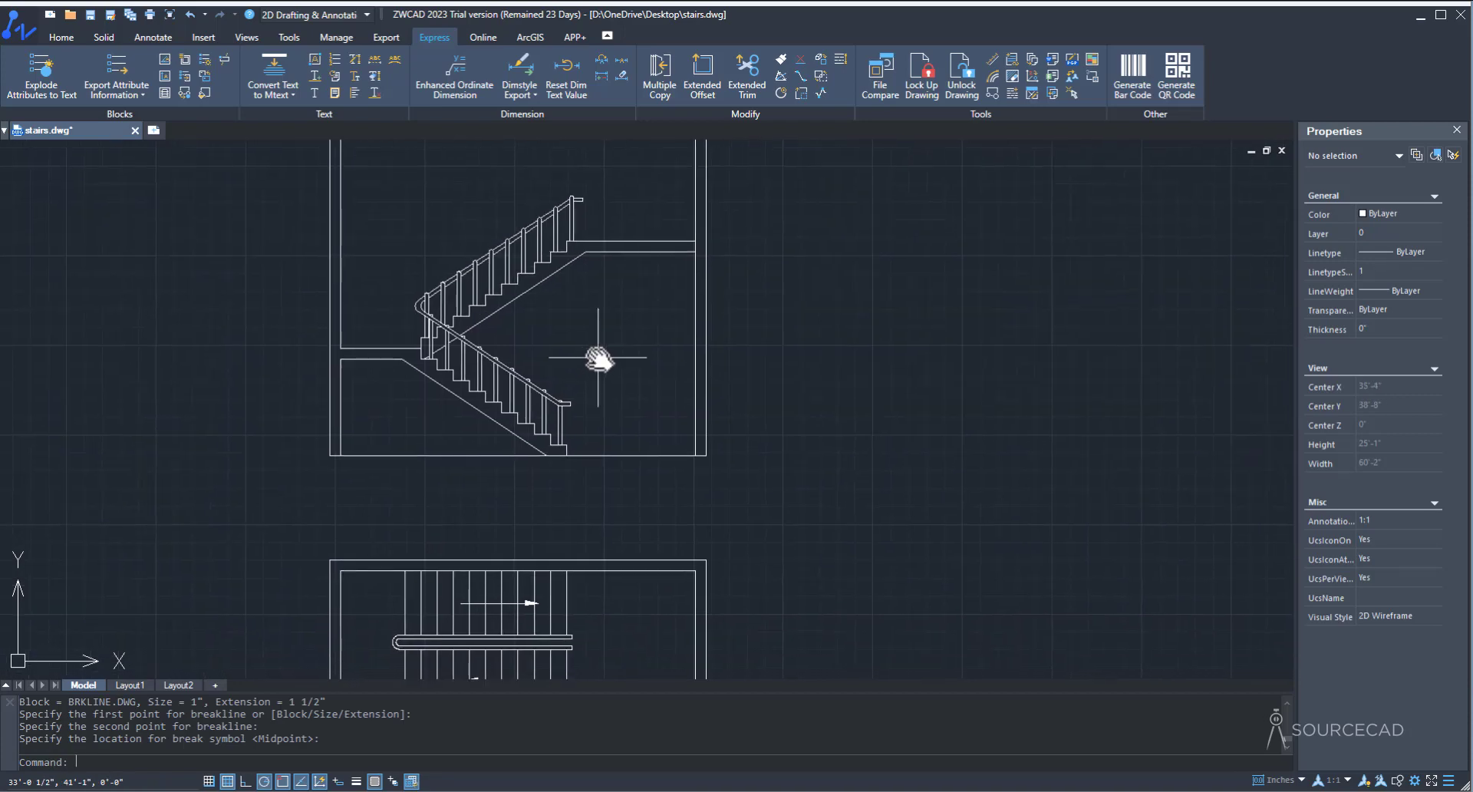
pyautogui.scroll(-2, 594, 358)
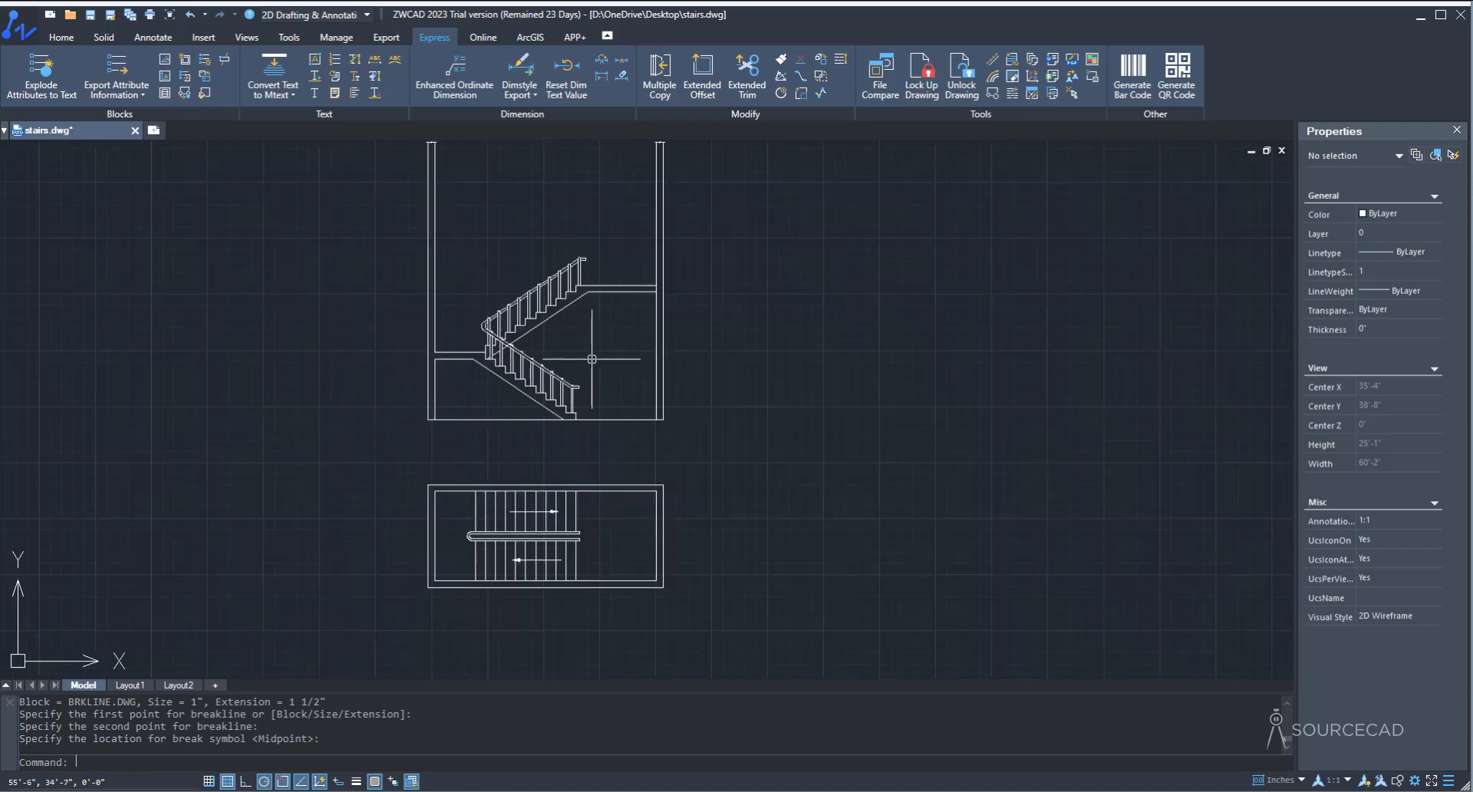
pyautogui.moveTo(611, 442); pyautogui.dragTo(545, 373, button='middle')
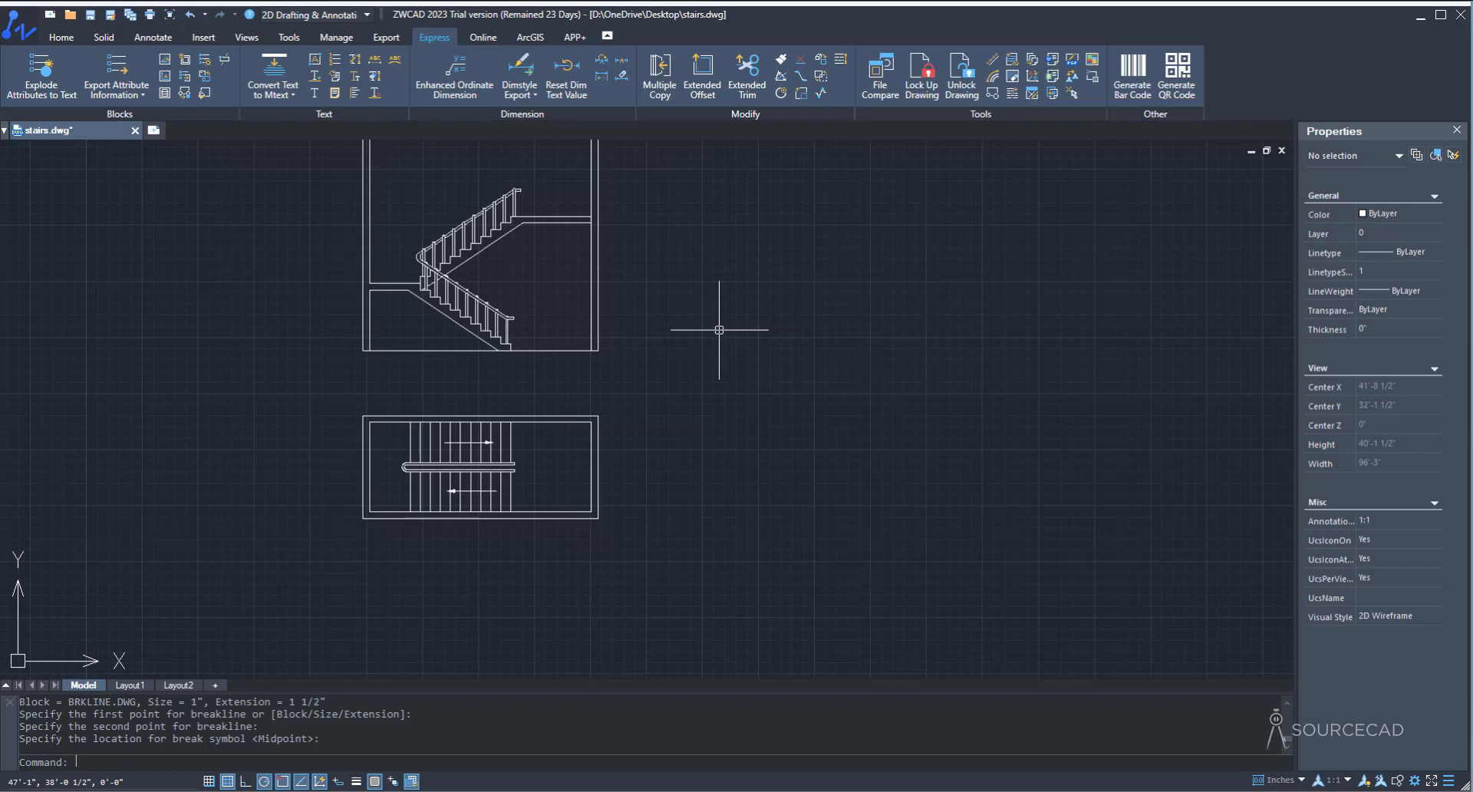
pyautogui.hotkey('ctrl', '3')
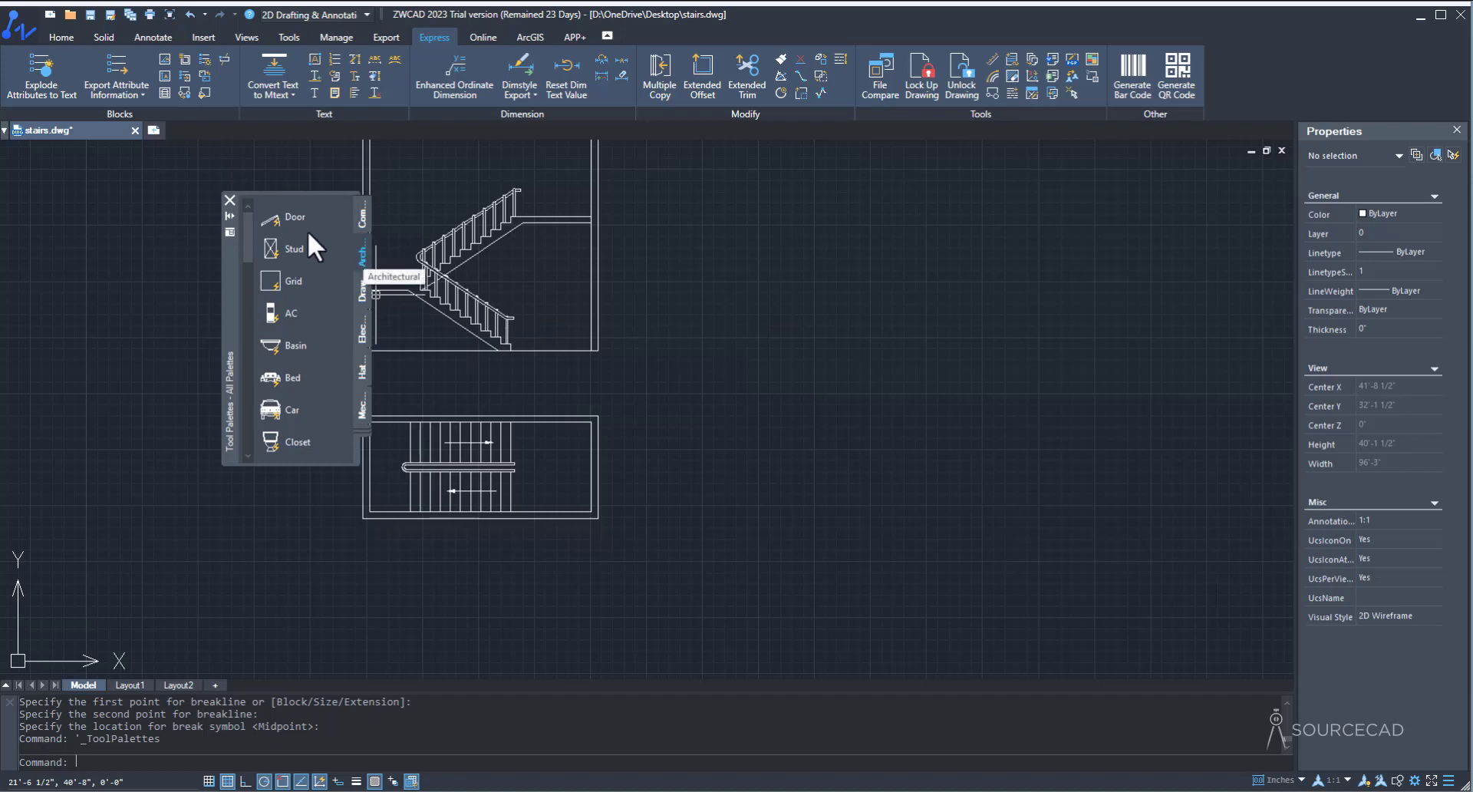
pyautogui.moveTo(276, 216)
pyautogui.mouseDown()
pyautogui.moveTo(482, 216)
pyautogui.moveTo(720, 274)
pyautogui.mouseUp()
pyautogui.click(230, 201)
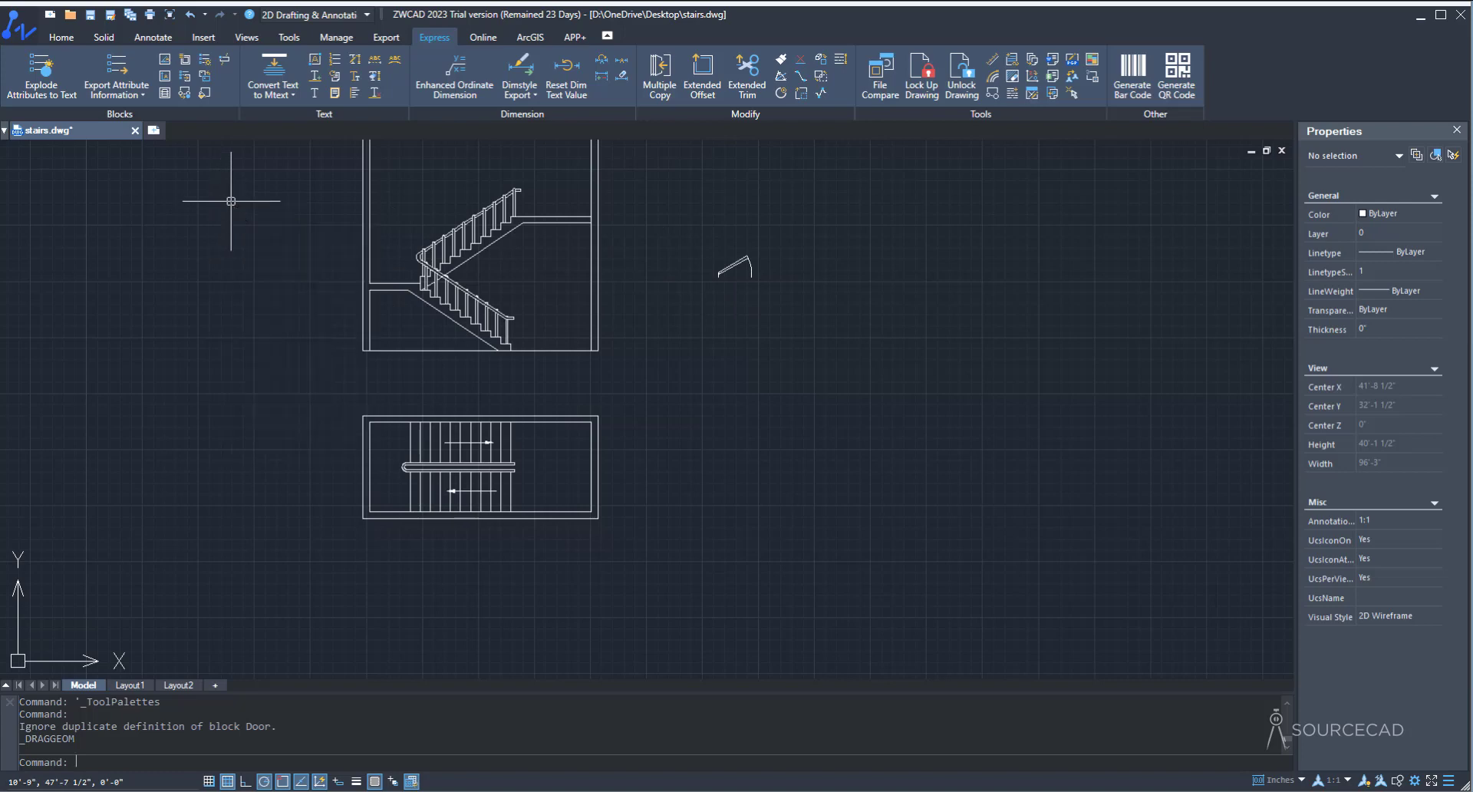
# Step: Rotate the door block 90 degrees about its hinge-side corner
pyautogui.click(743, 260)
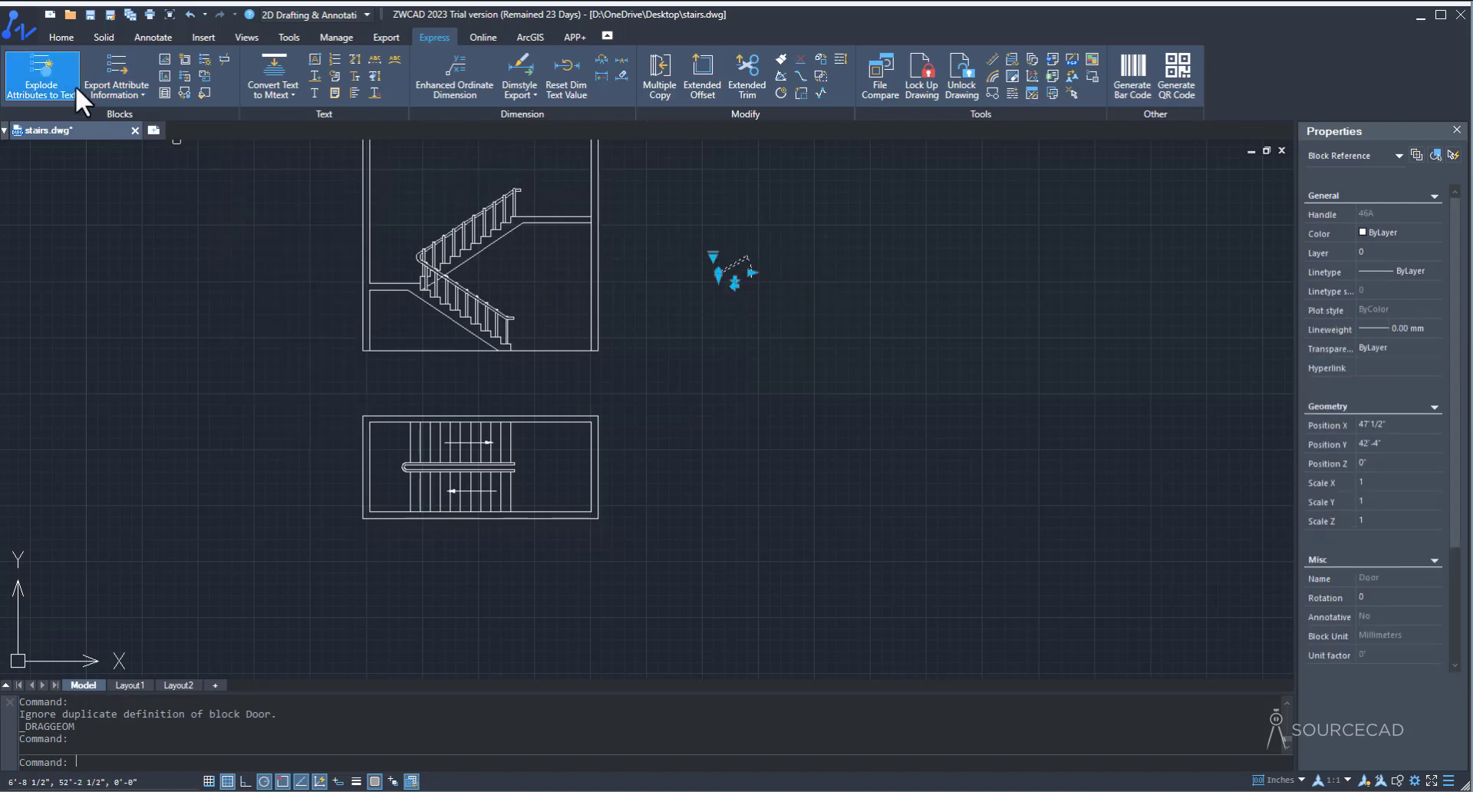
pyautogui.click(62, 37)
pyautogui.click(263, 98)
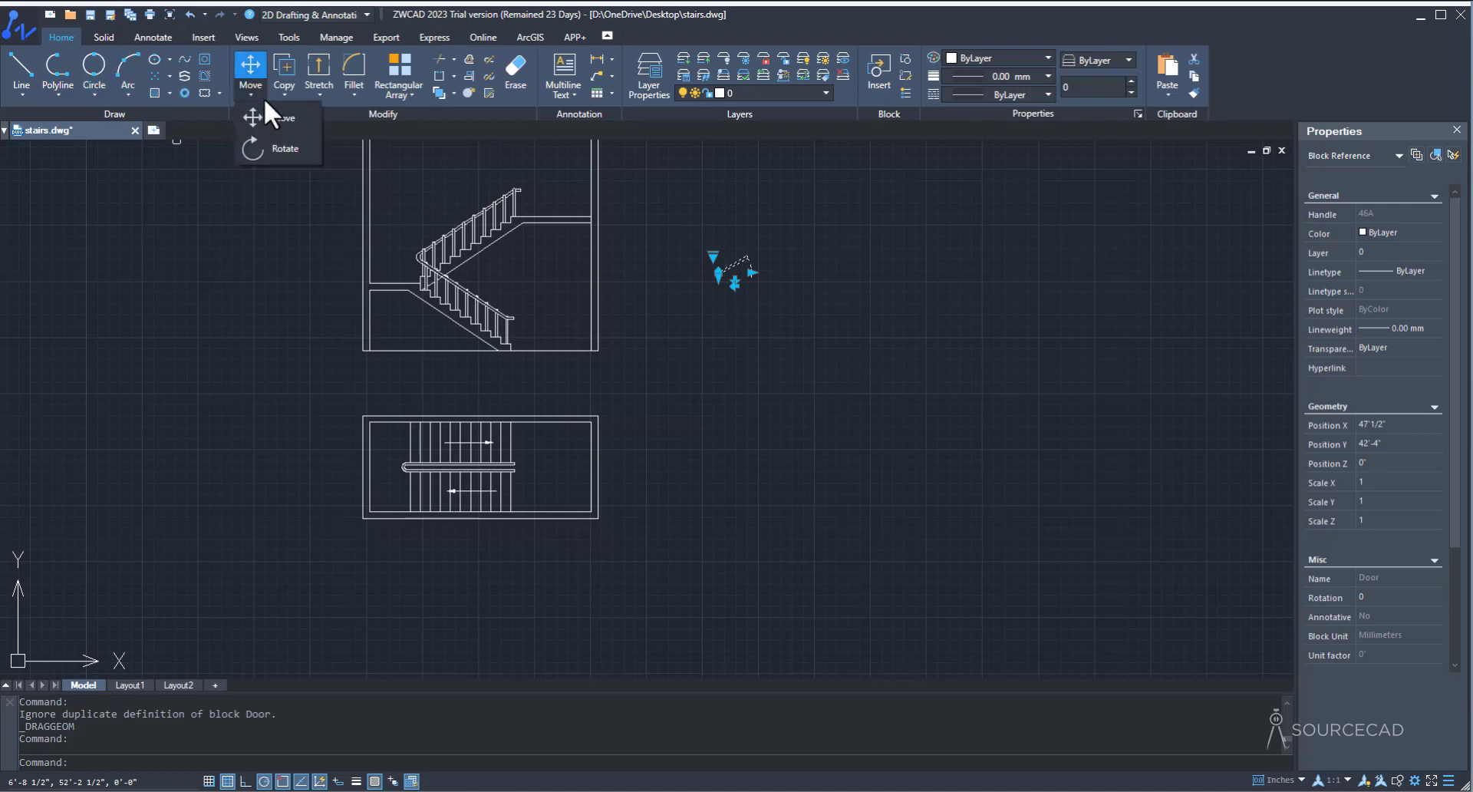
pyautogui.click(282, 144)
pyautogui.scroll(4, 717, 283)
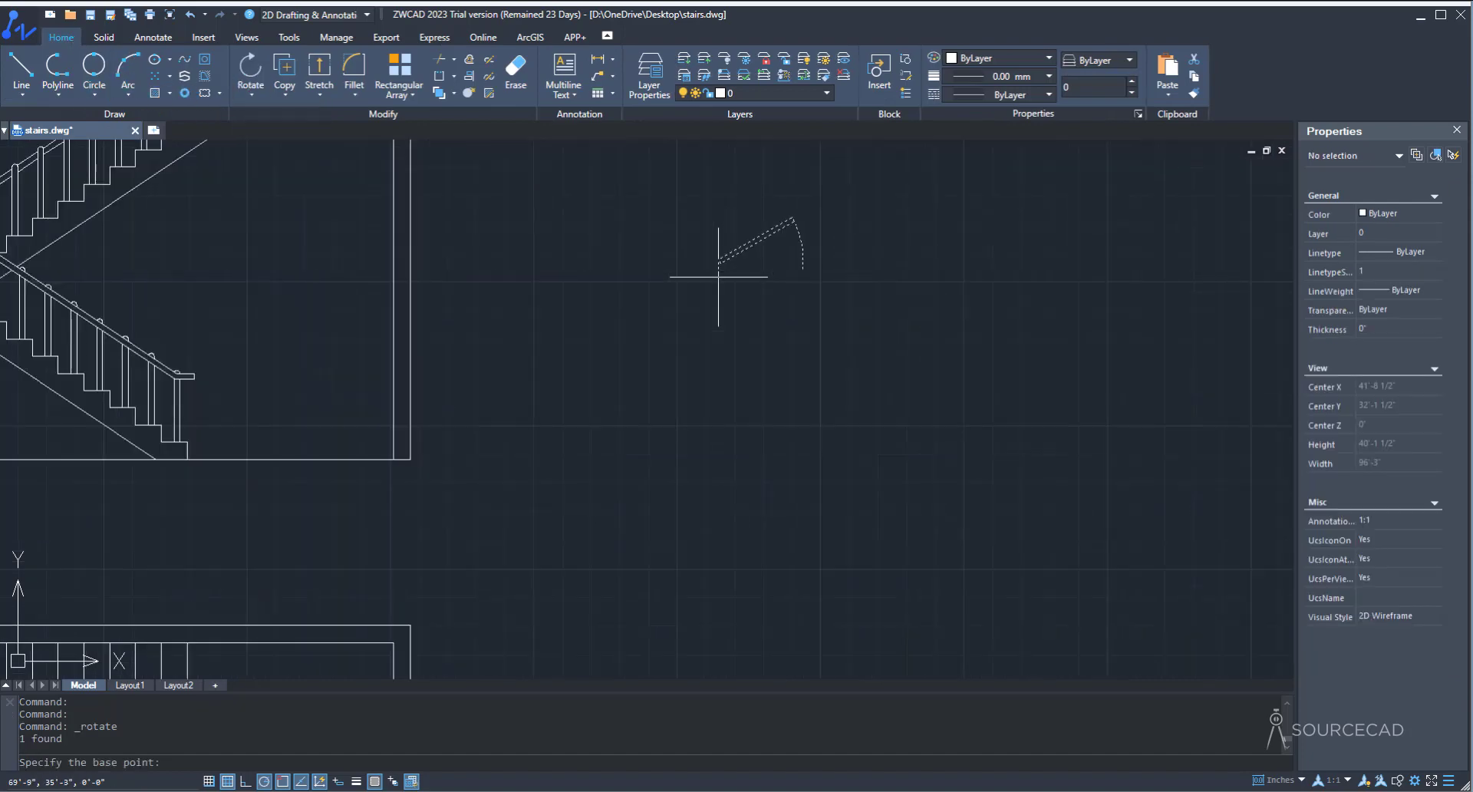
pyautogui.click(719, 270)
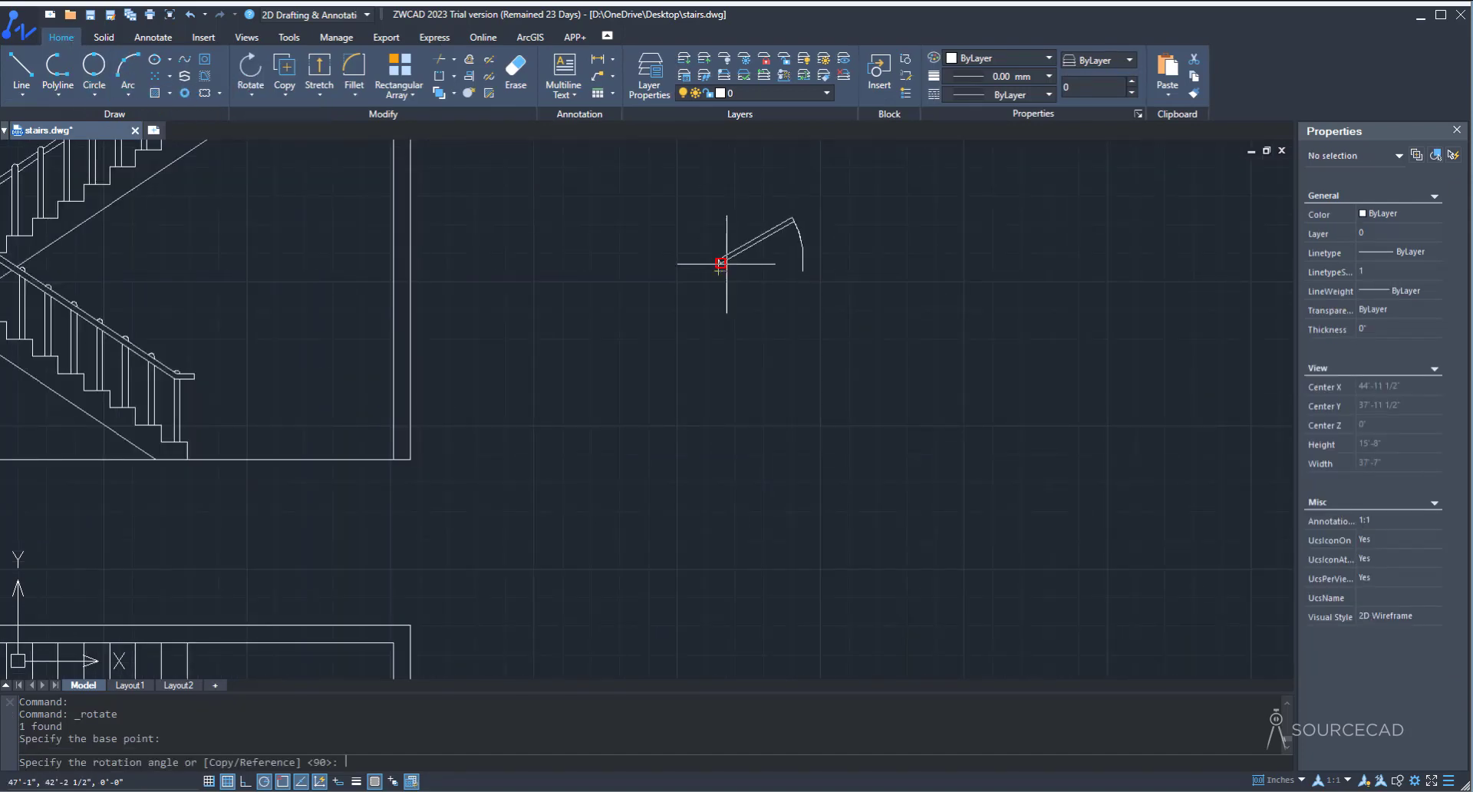
pyautogui.click(724, 208)
# Step: Move the door block by its hinge corner to the inner lower-right corner of the plan's walls
pyautogui.click(701, 248)
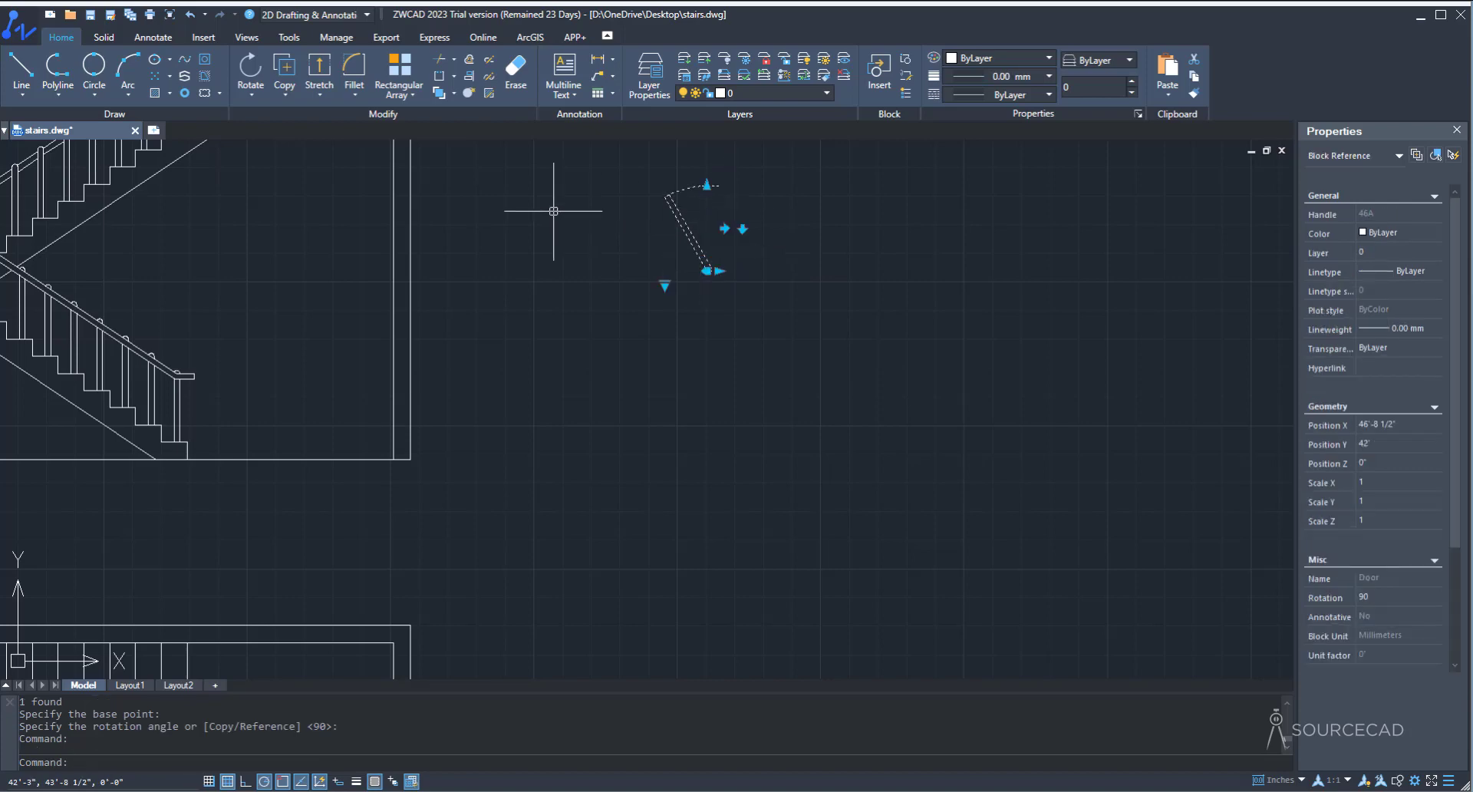
pyautogui.click(251, 95)
pyautogui.click(265, 133)
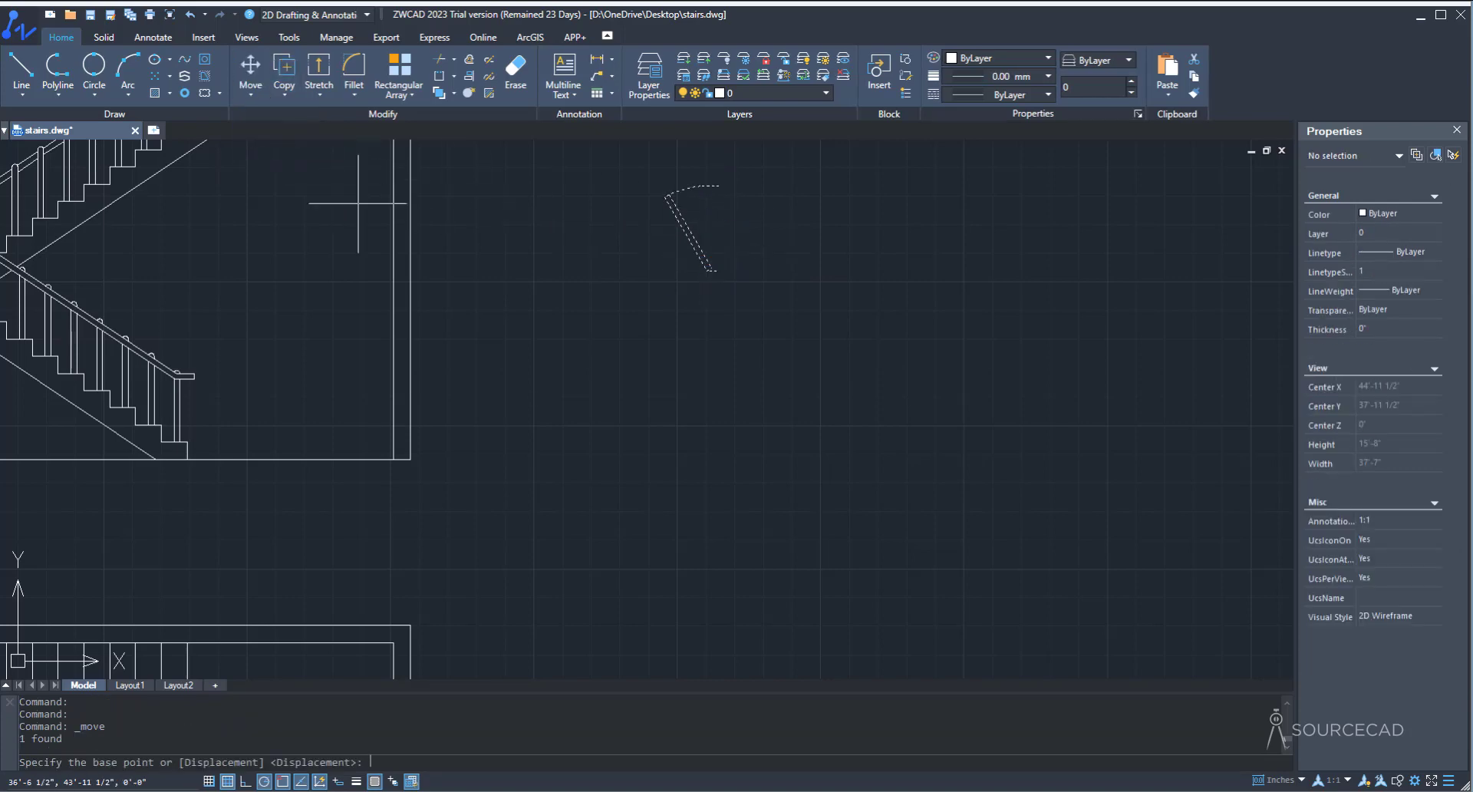
pyautogui.click(707, 270)
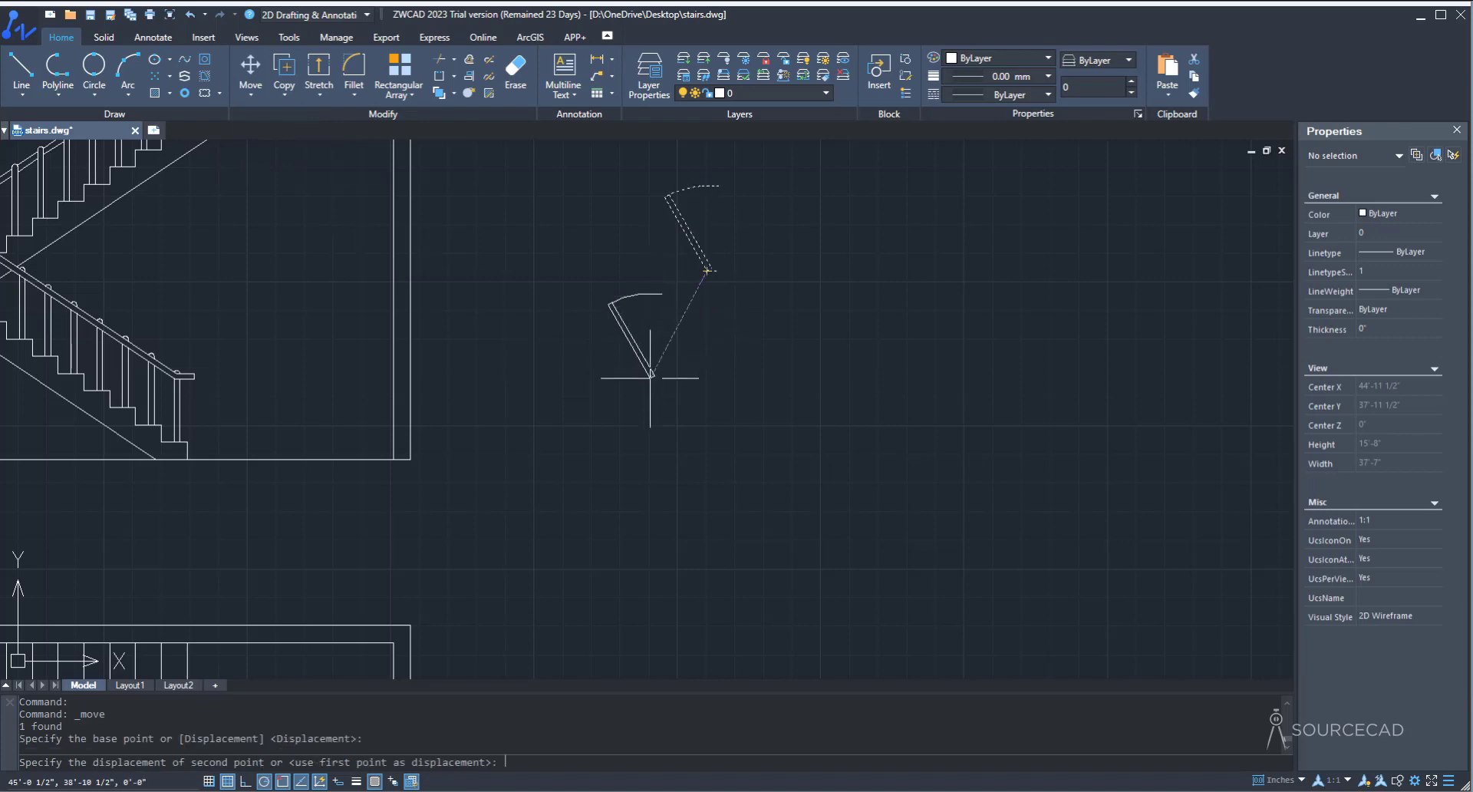
pyautogui.scroll(-3, 625, 506)
pyautogui.scroll(6, 586, 460)
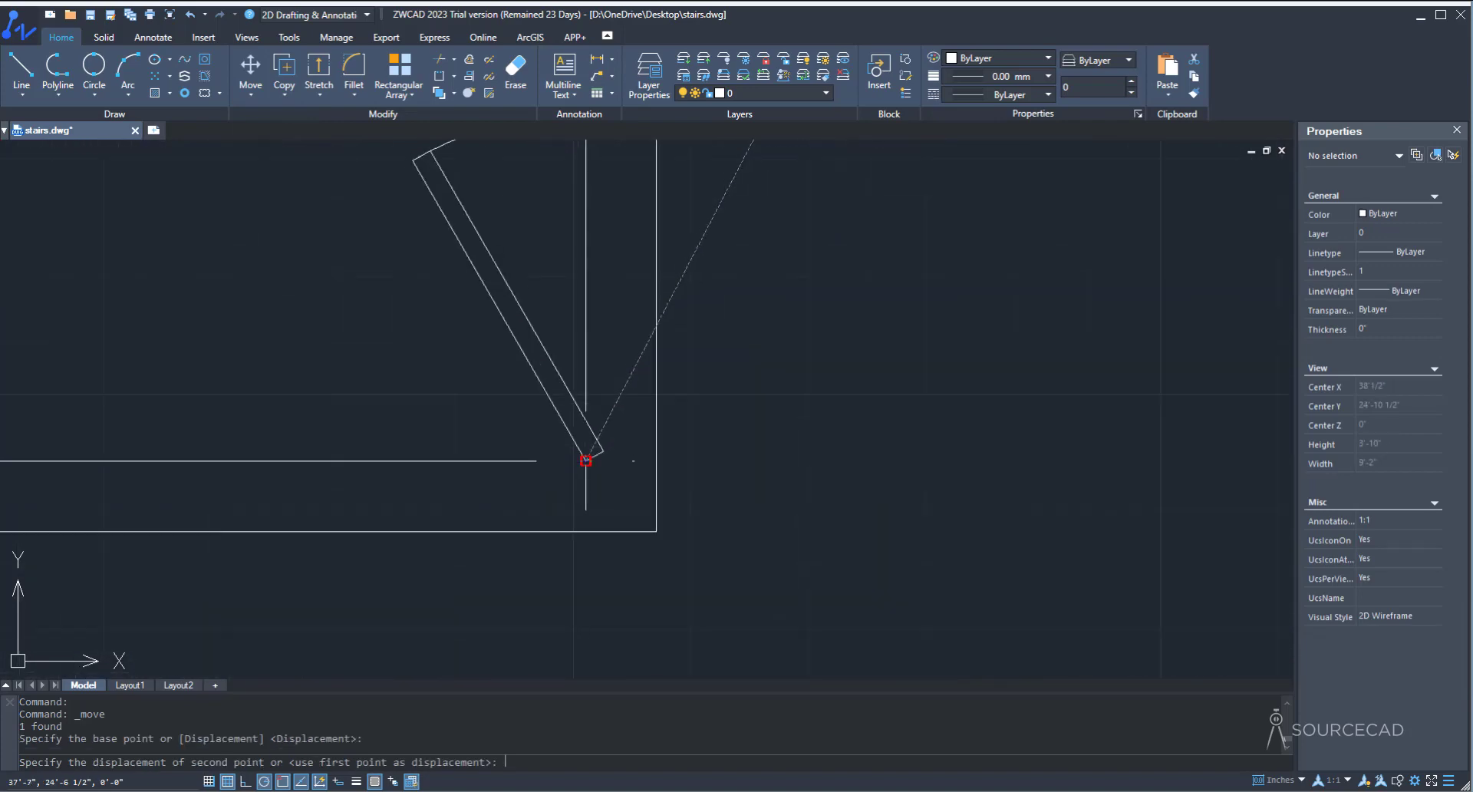
pyautogui.click(587, 461)
# Step: Stretch the door block's wall depth to the outer face of the plan's right wall
pyautogui.click(613, 462)
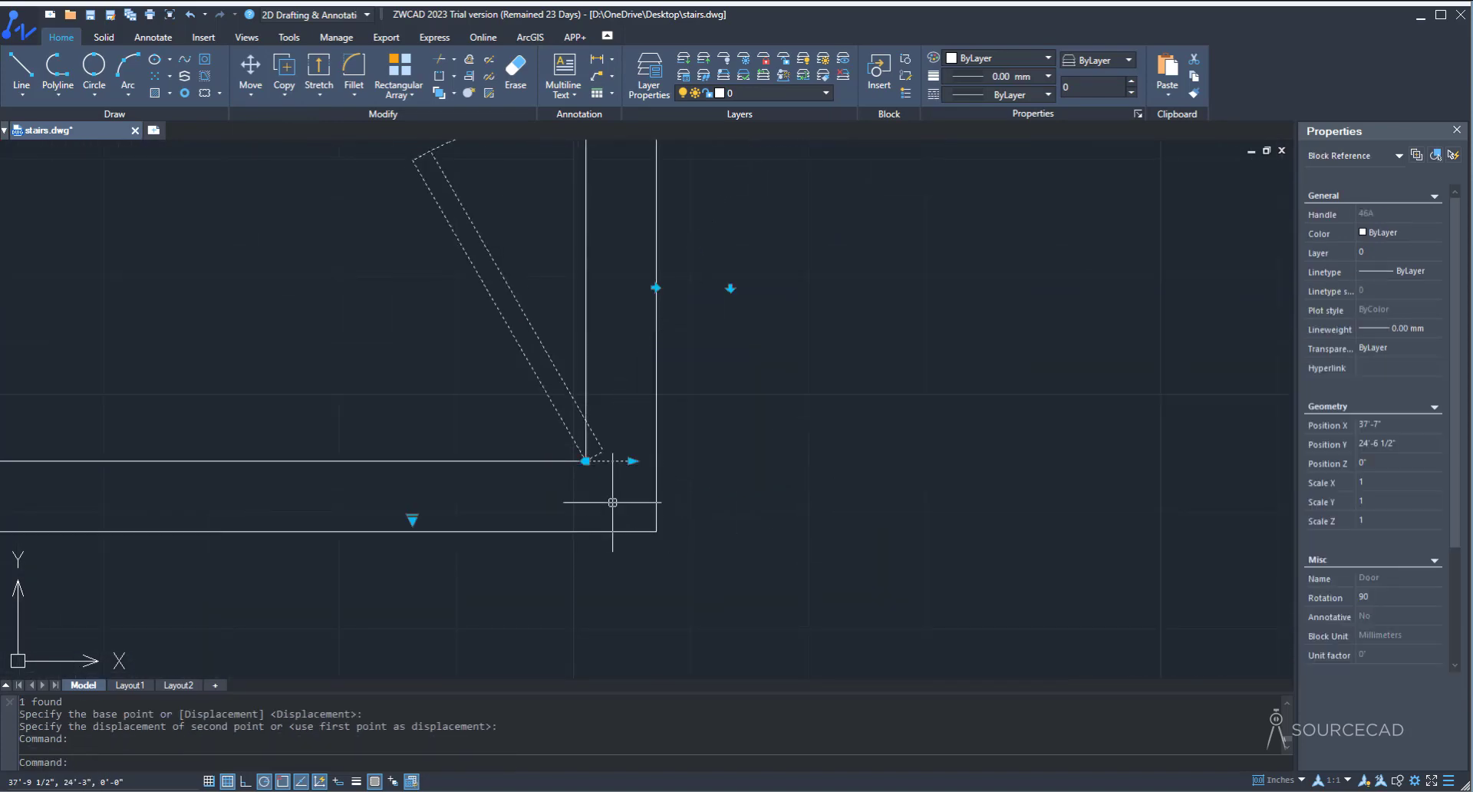
pyautogui.click(632, 461)
pyautogui.click(658, 461)
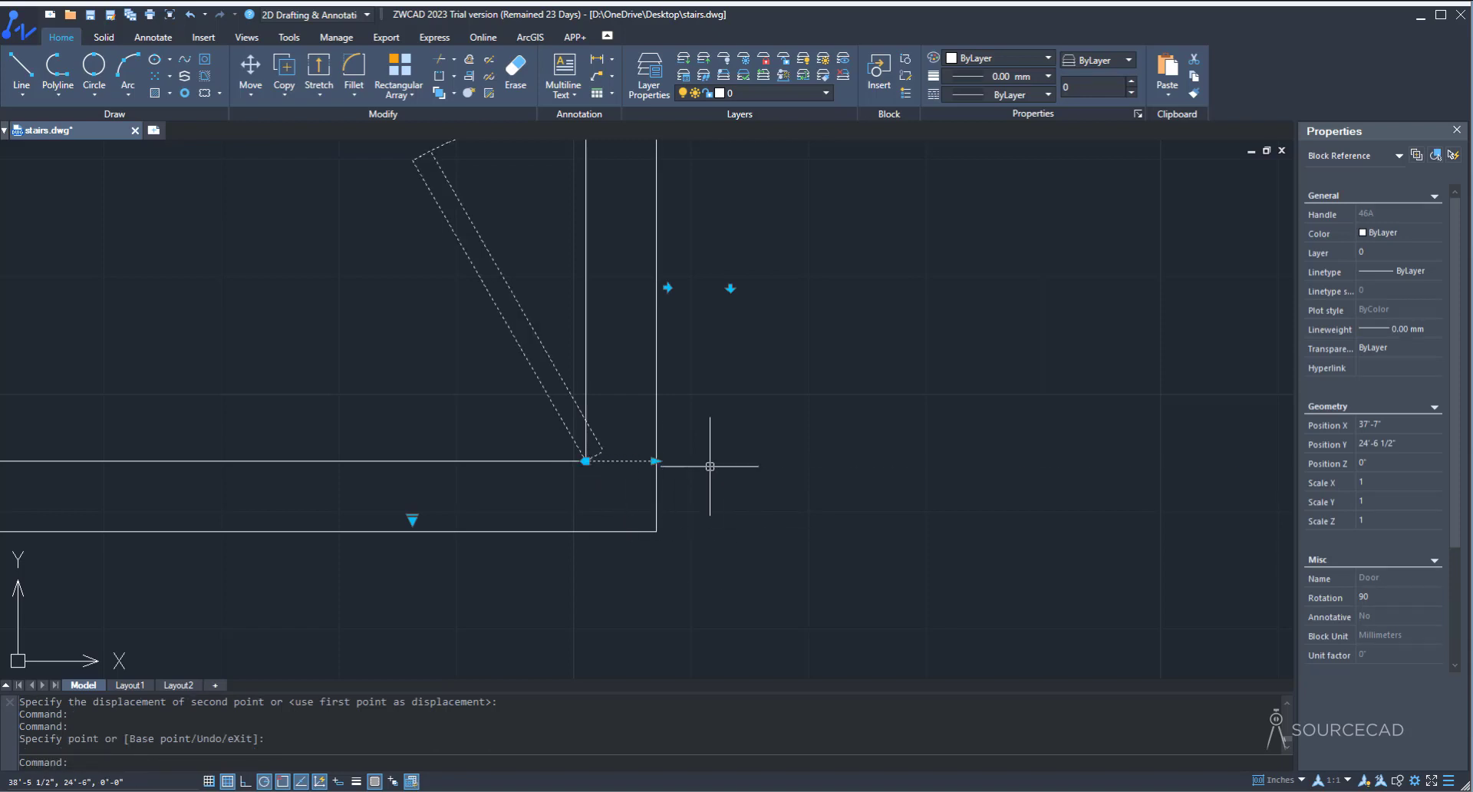
# Step: Move the door 3 inches straight up, away from the plan's lower-right inner corner
pyautogui.click(251, 65)
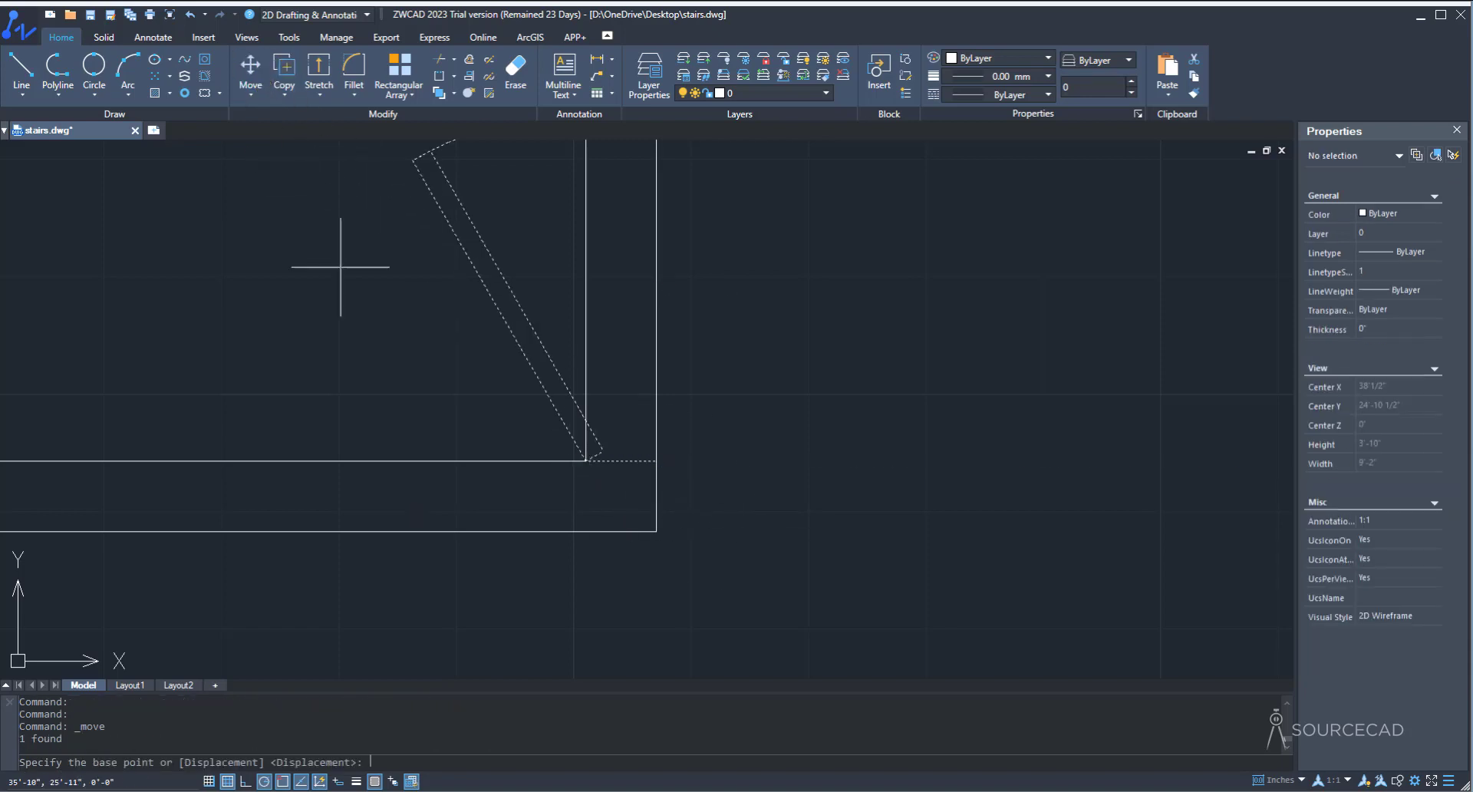
pyautogui.click(375, 347)
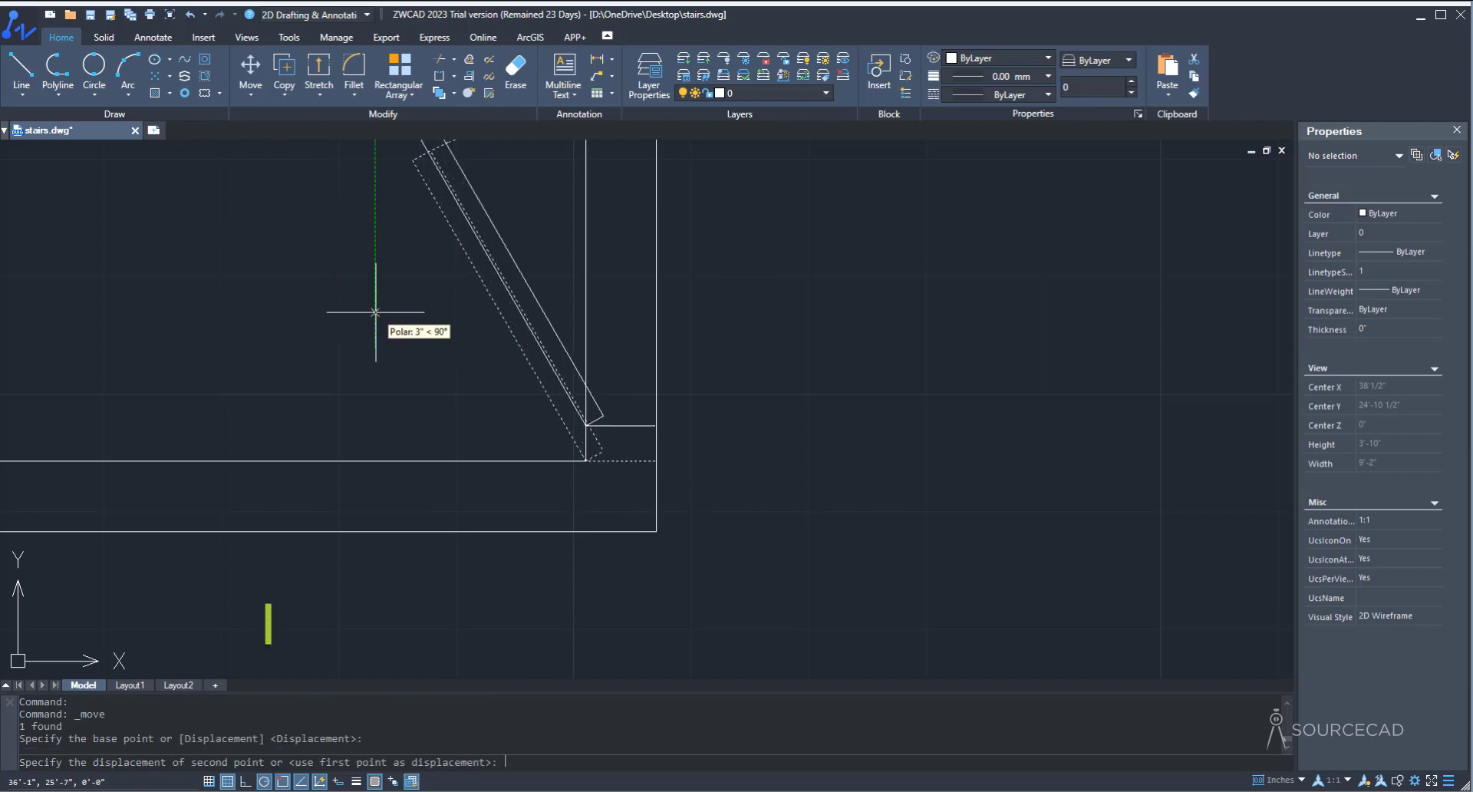
pyautogui.write('3')
pyautogui.press('Return')
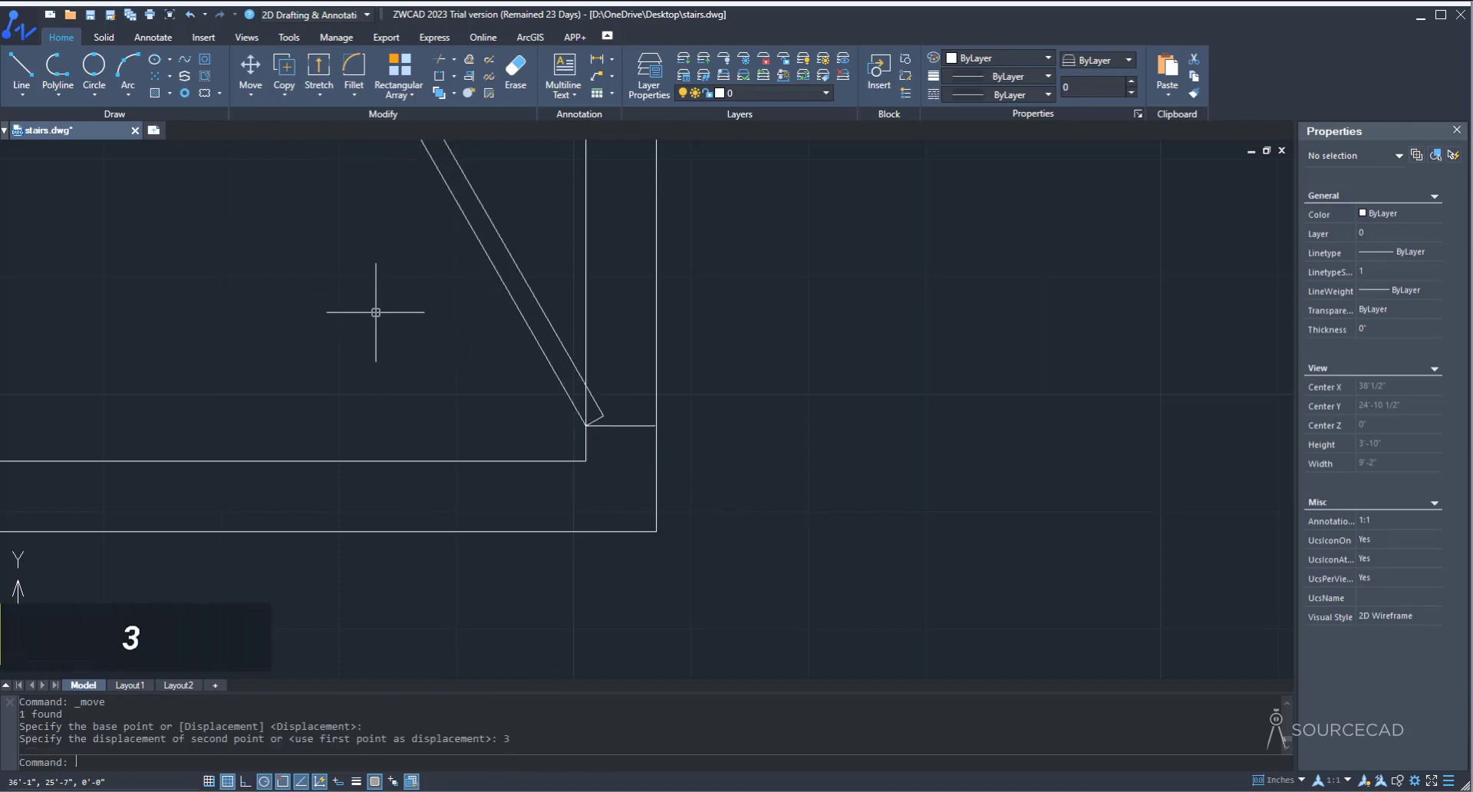
# Step: Change the door block's swing option so that its leaf stands fully open, perpendicular to the right wall
pyautogui.scroll(-4, 376, 312)
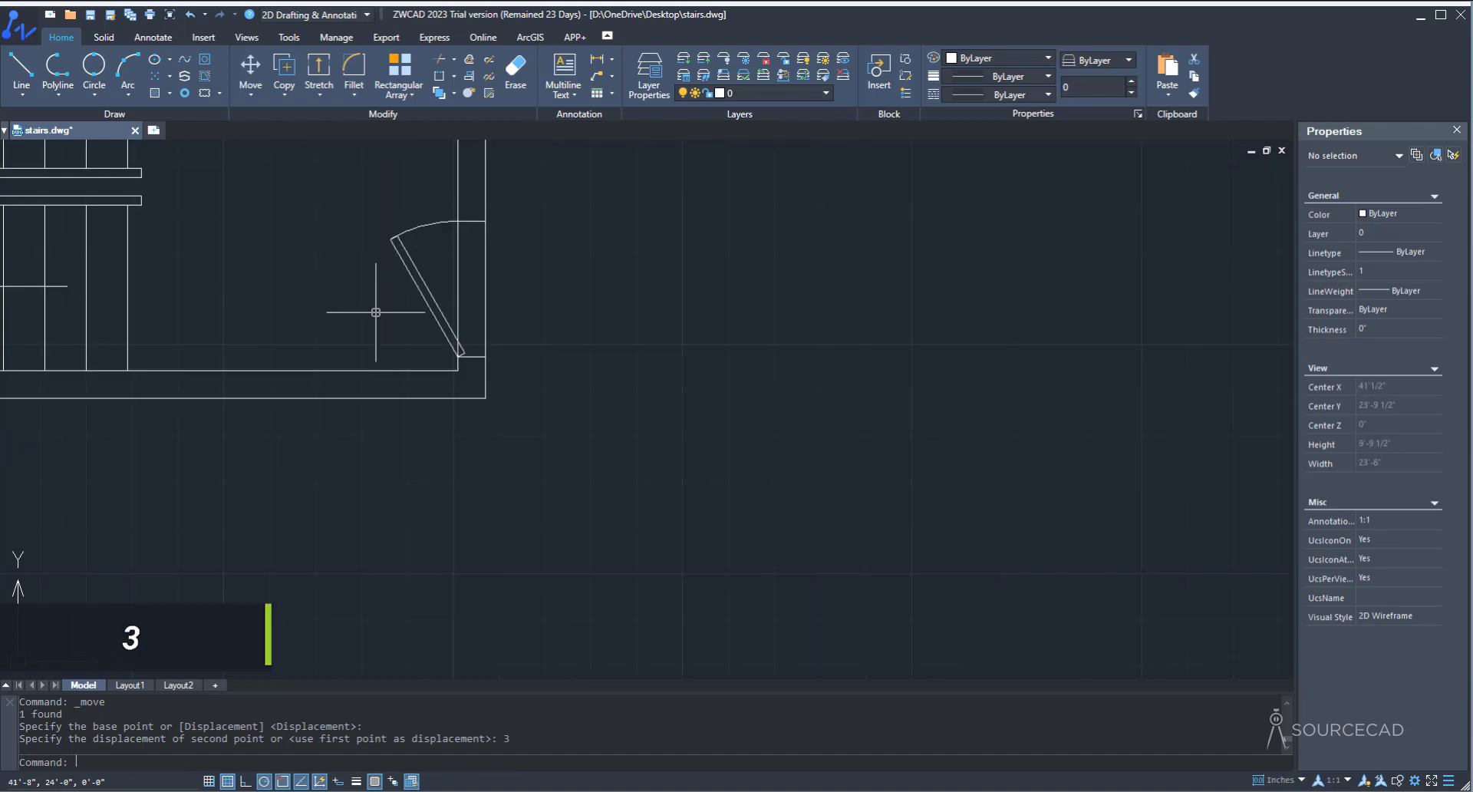
pyautogui.moveTo(378, 312); pyautogui.dragTo(441, 408, button='middle')
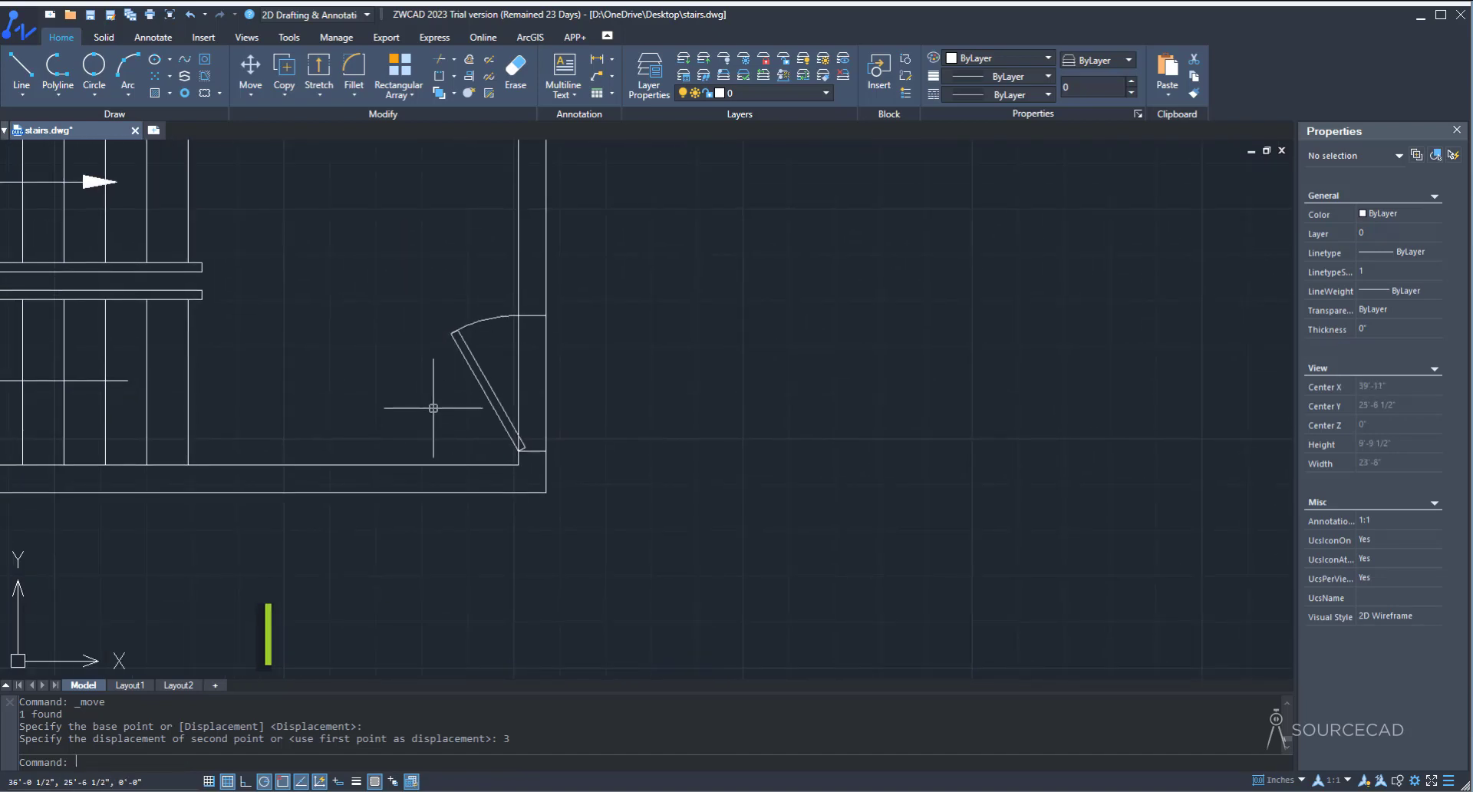
pyautogui.click(470, 361)
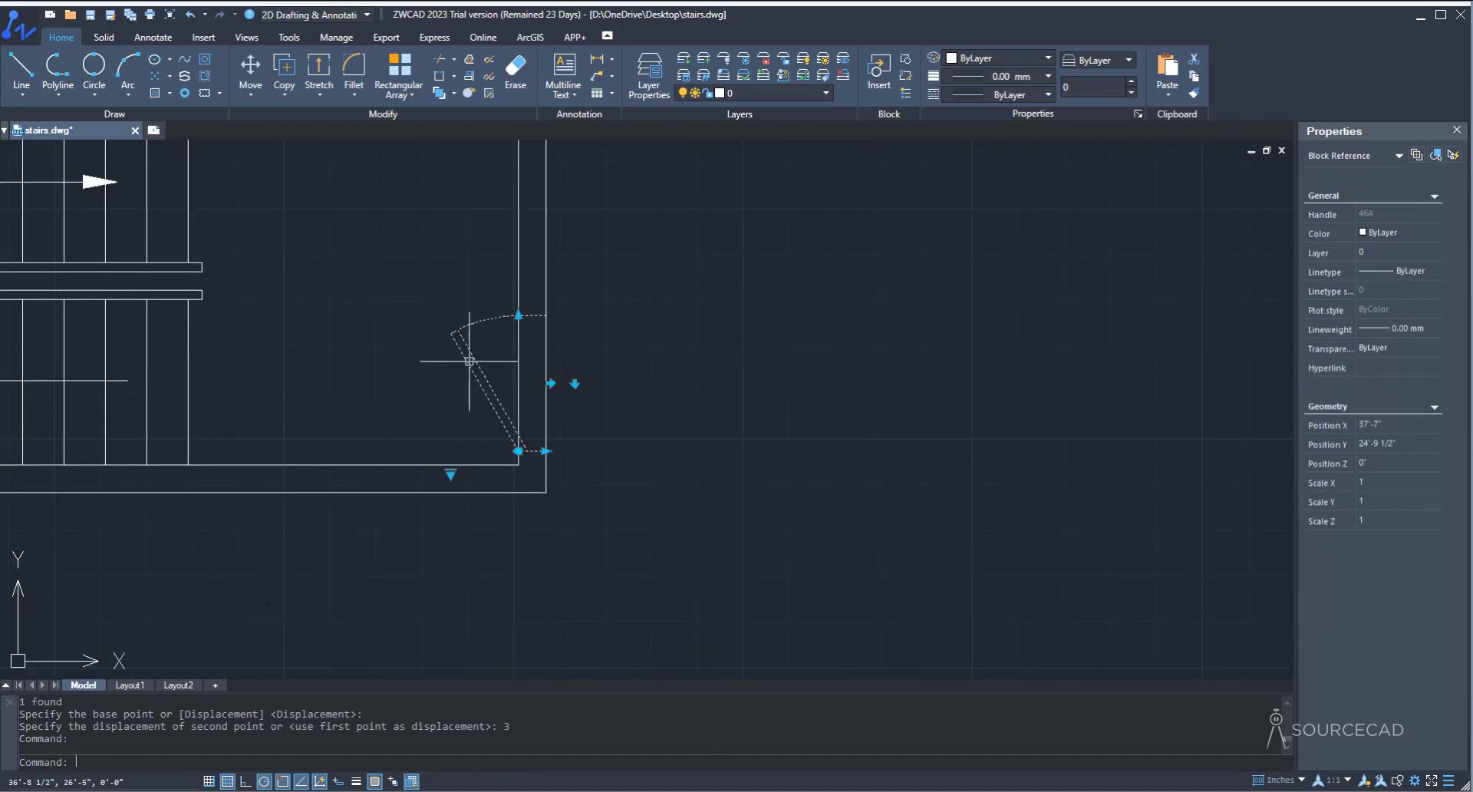
pyautogui.click(451, 474)
pyautogui.click(486, 534)
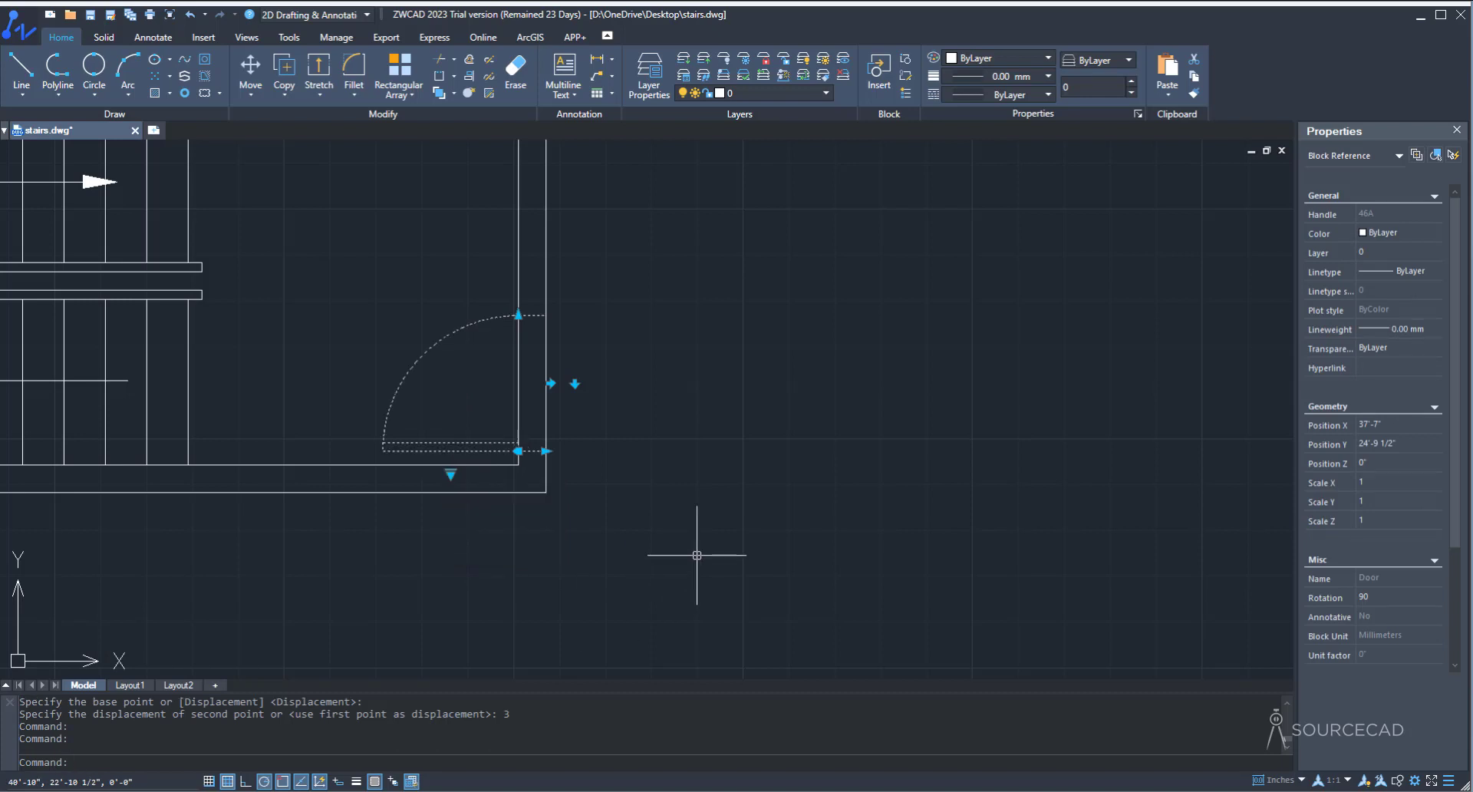
pyautogui.press('Escape')
pyautogui.scroll(-2, 662, 320)
pyautogui.moveTo(693, 390); pyautogui.dragTo(798, 431, button='middle')
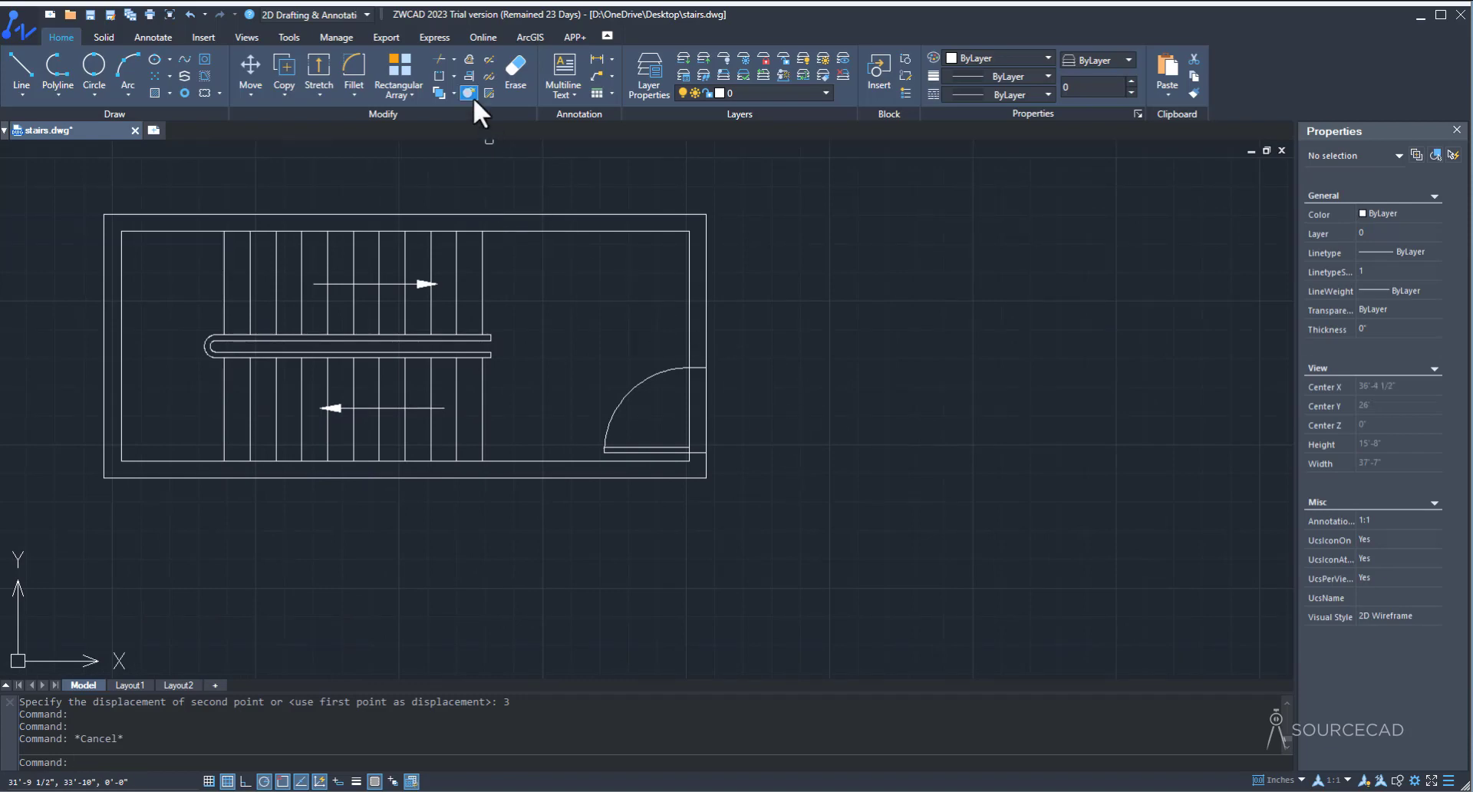
# Step: Trim the inner and outer lines of the plan's right wall at the door opening
pyautogui.click(453, 59)
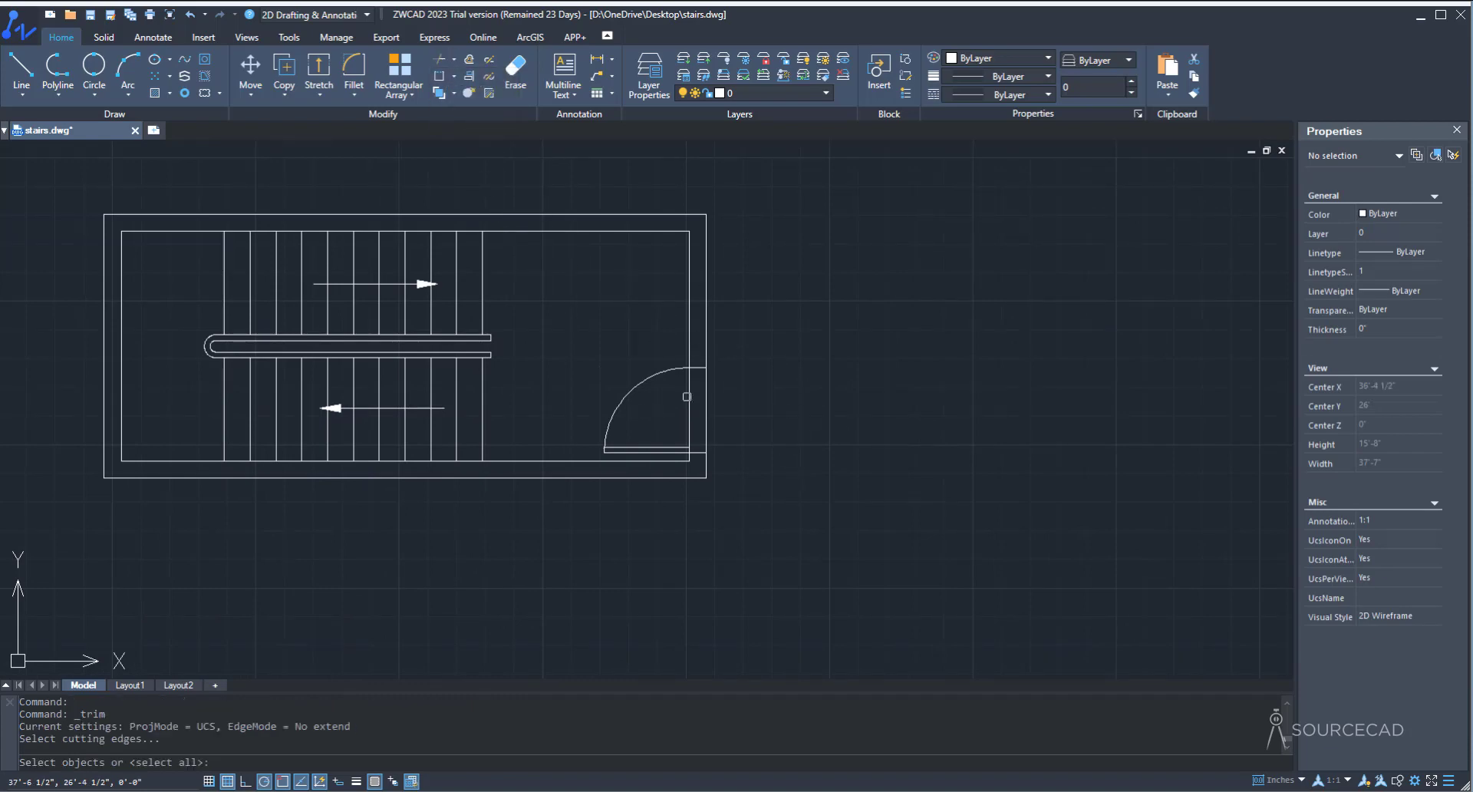
pyautogui.press('Return')
pyautogui.click(705, 390)
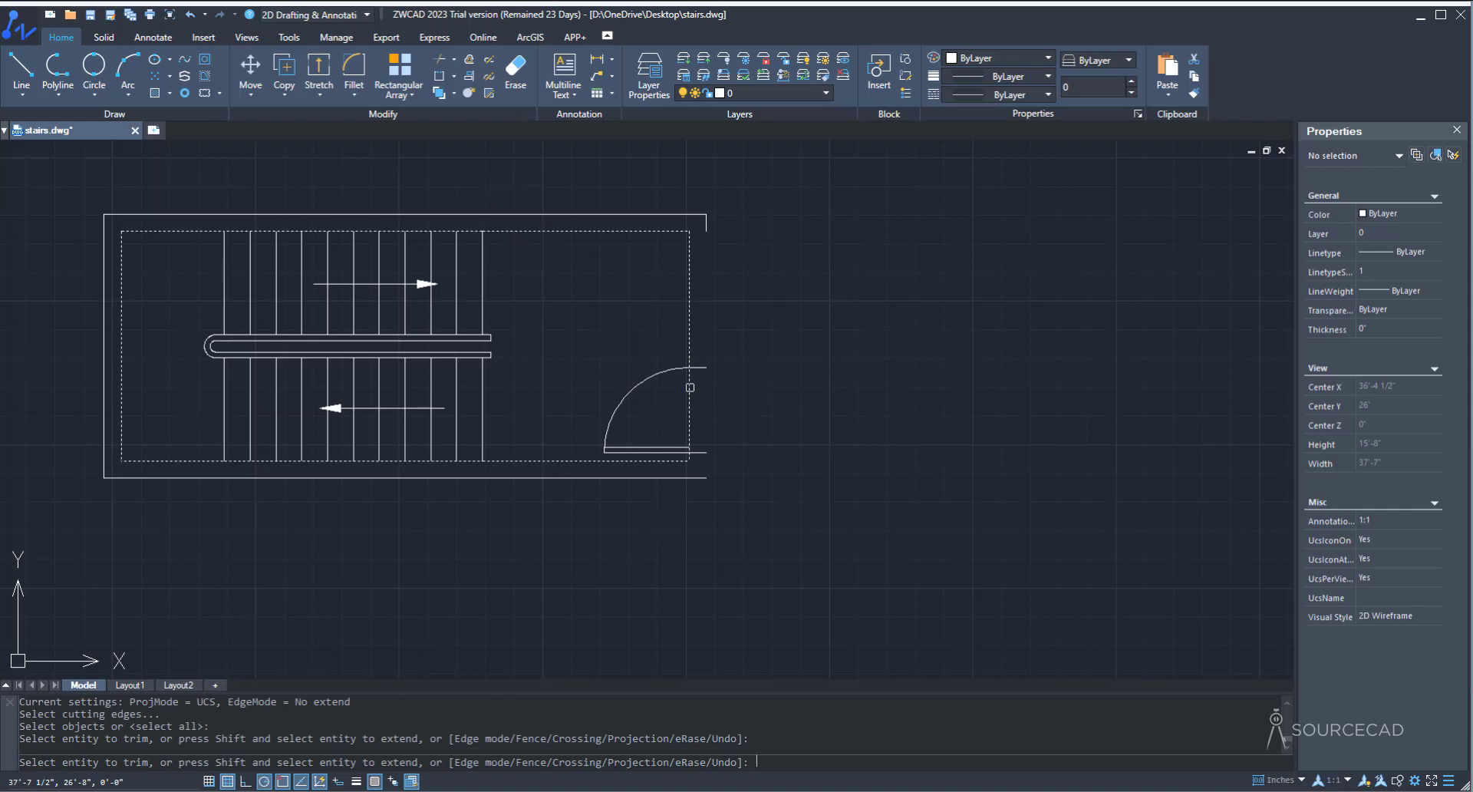
pyautogui.click(690, 387)
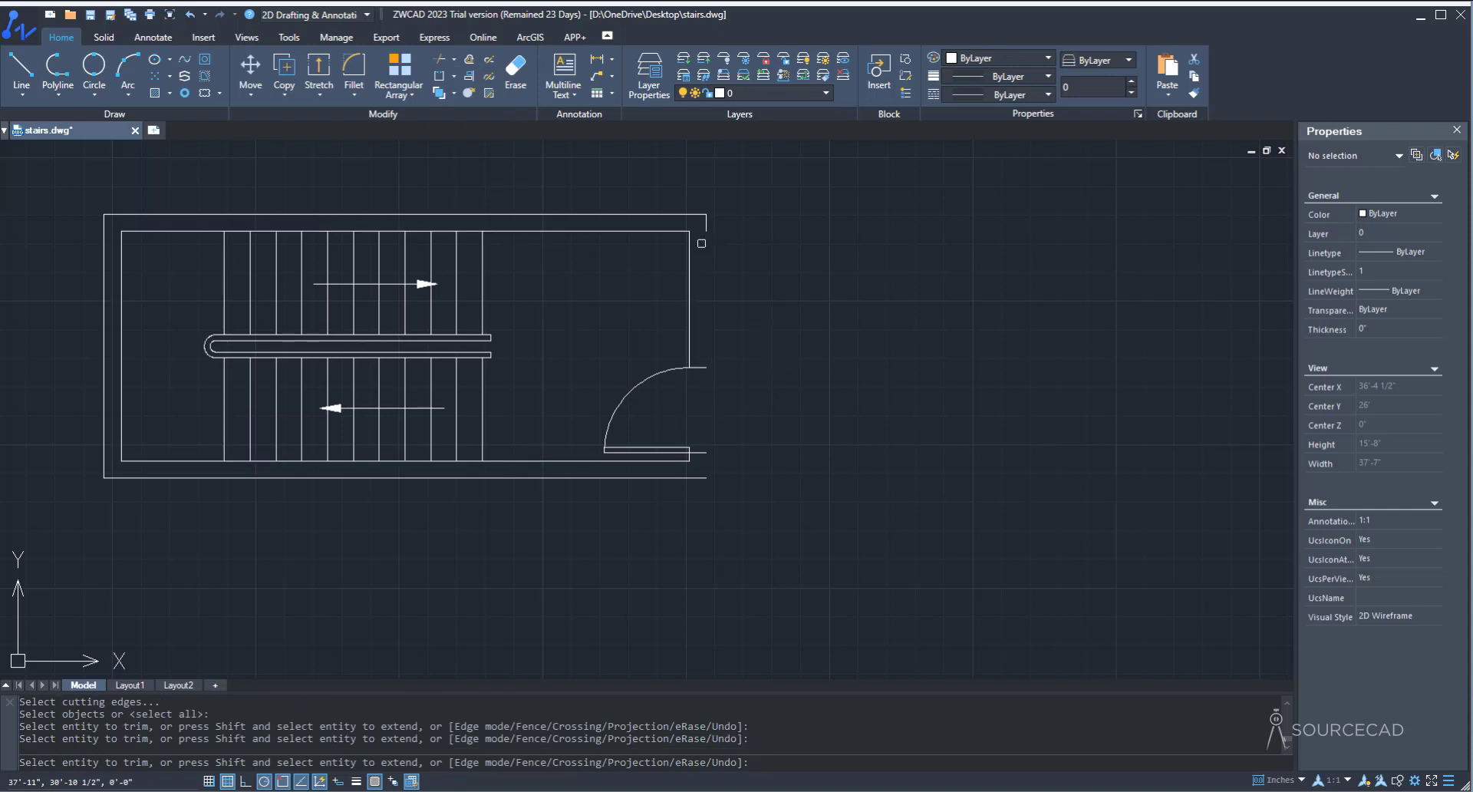
pyautogui.press('Escape')
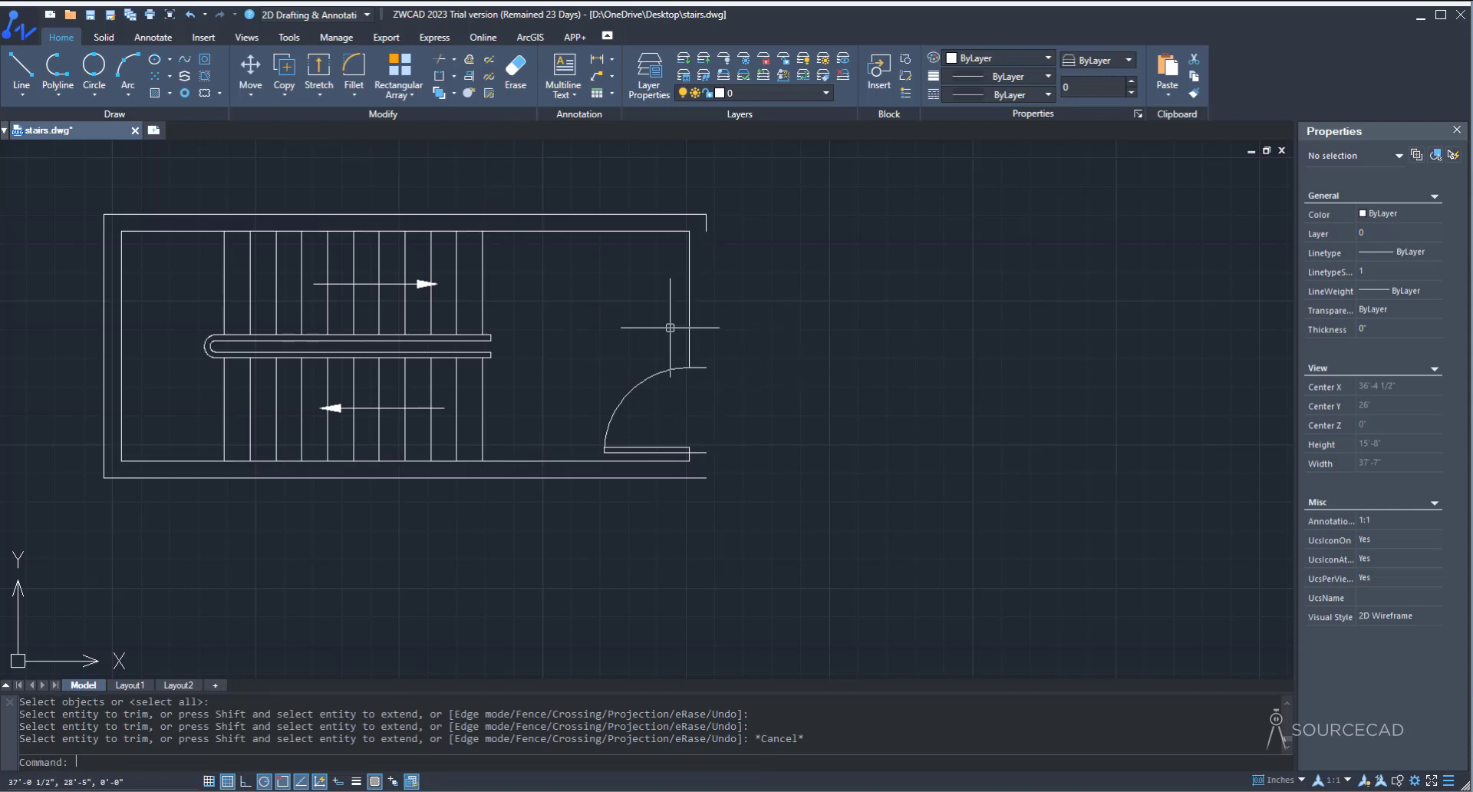
# Step: Draw a line on the outer wall face from the plan's lower-right corner up to the door's lower jamb
pyautogui.click(23, 71)
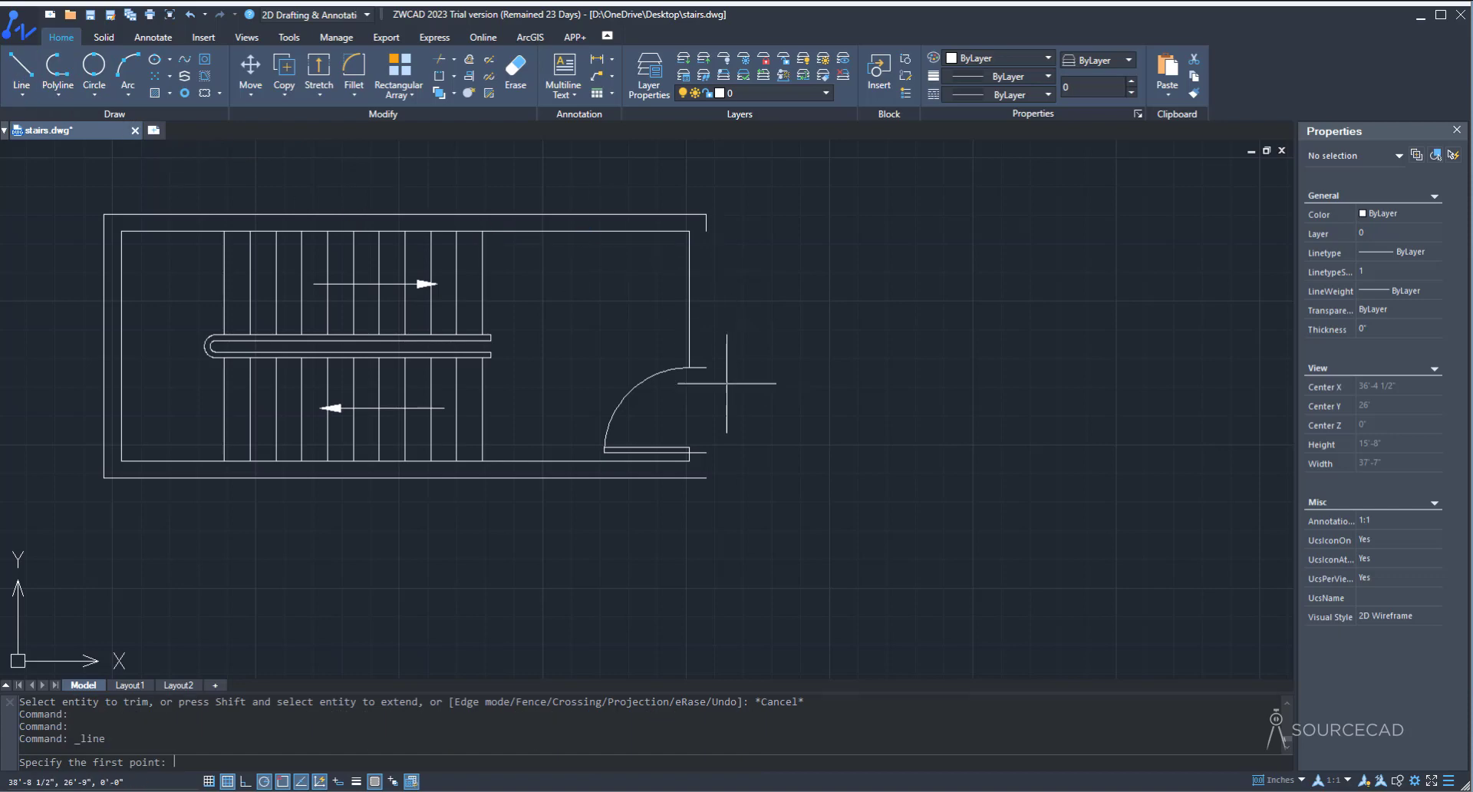
pyautogui.click(706, 477)
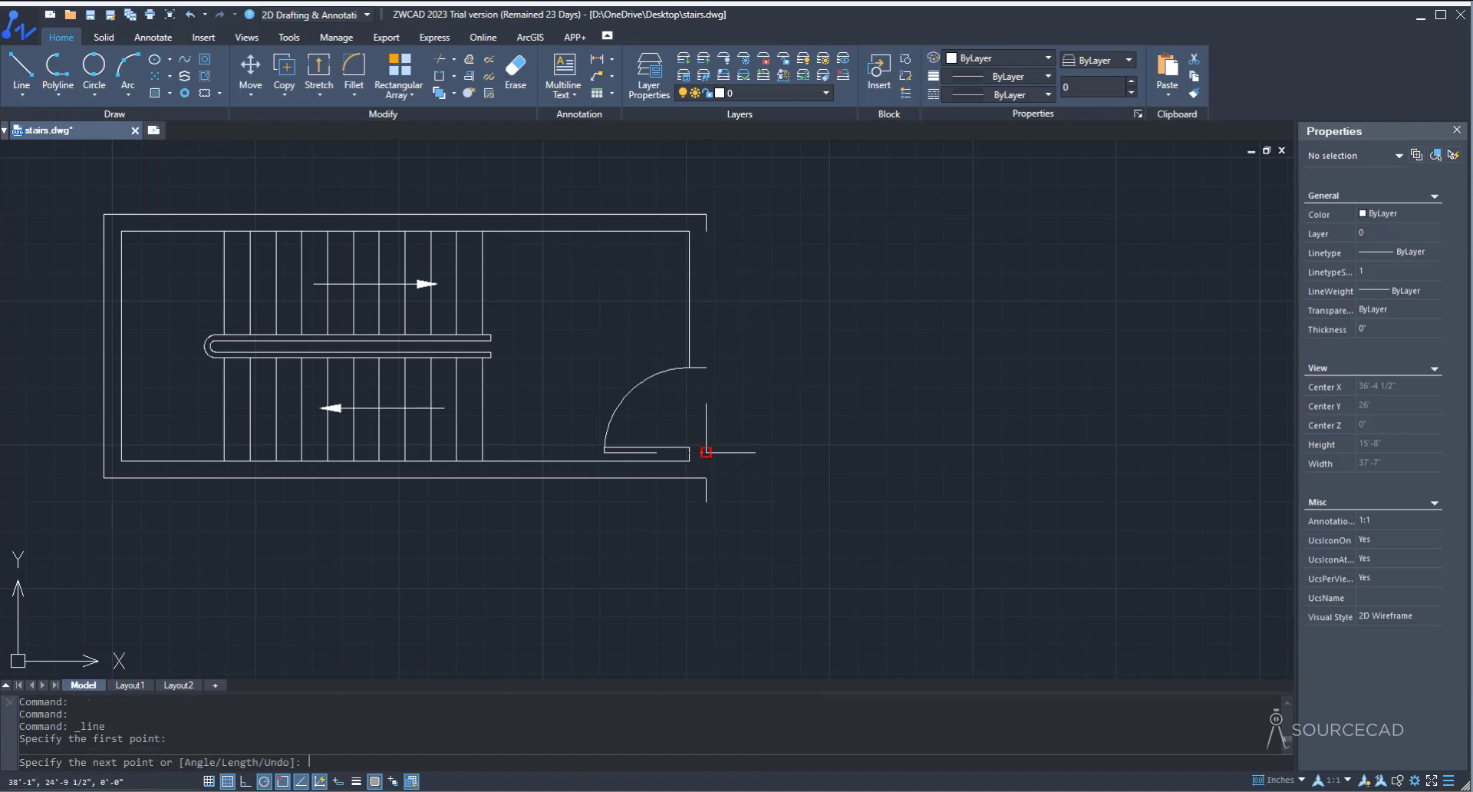
pyautogui.click(706, 452)
pyautogui.press('Return')
# Step: Delete the short leftover line at the plan's upper-right corner and redraw the outer wall face from that corner to the door's upper jamb
pyautogui.click(706, 221)
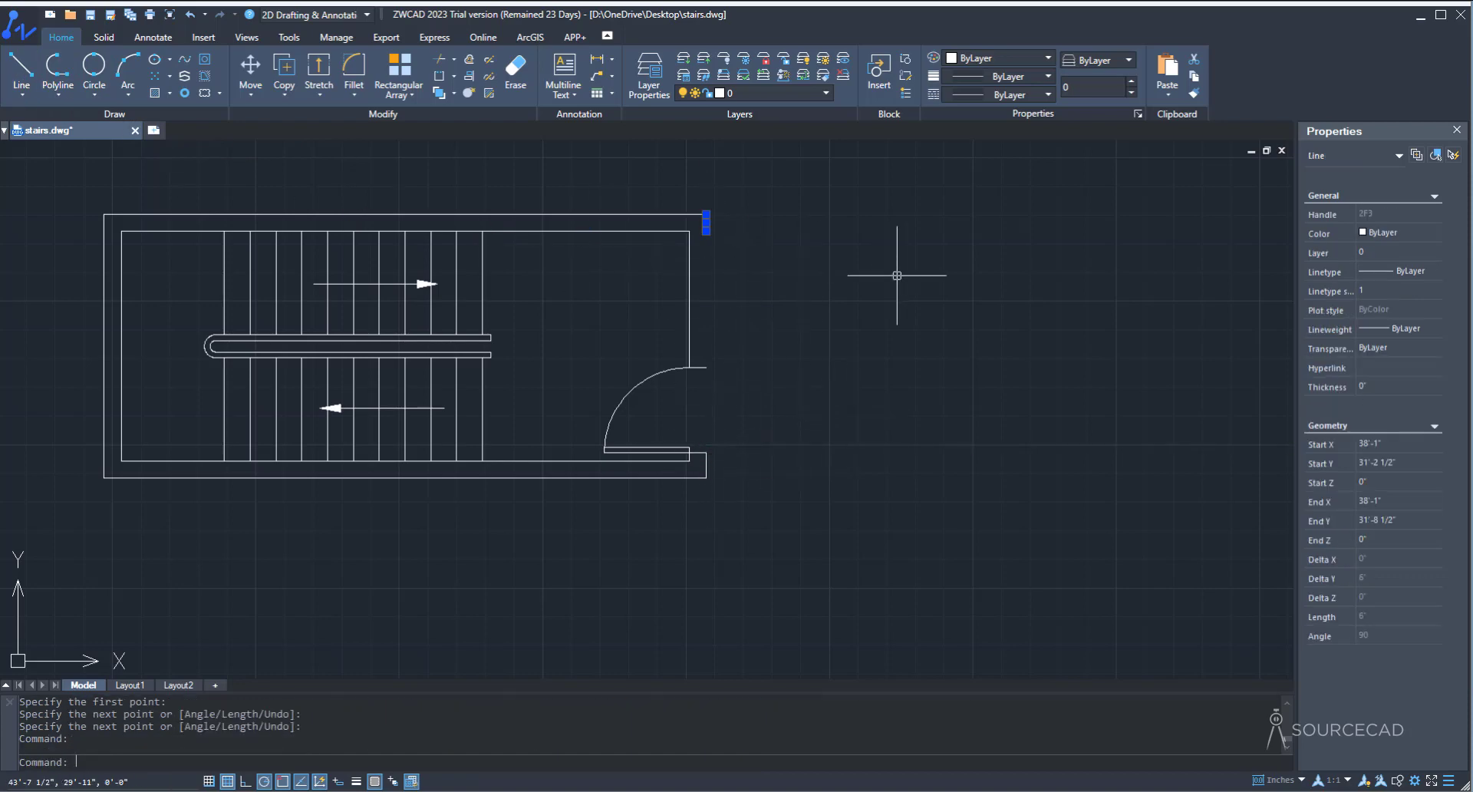
pyautogui.press('Delete')
pyautogui.write('l')
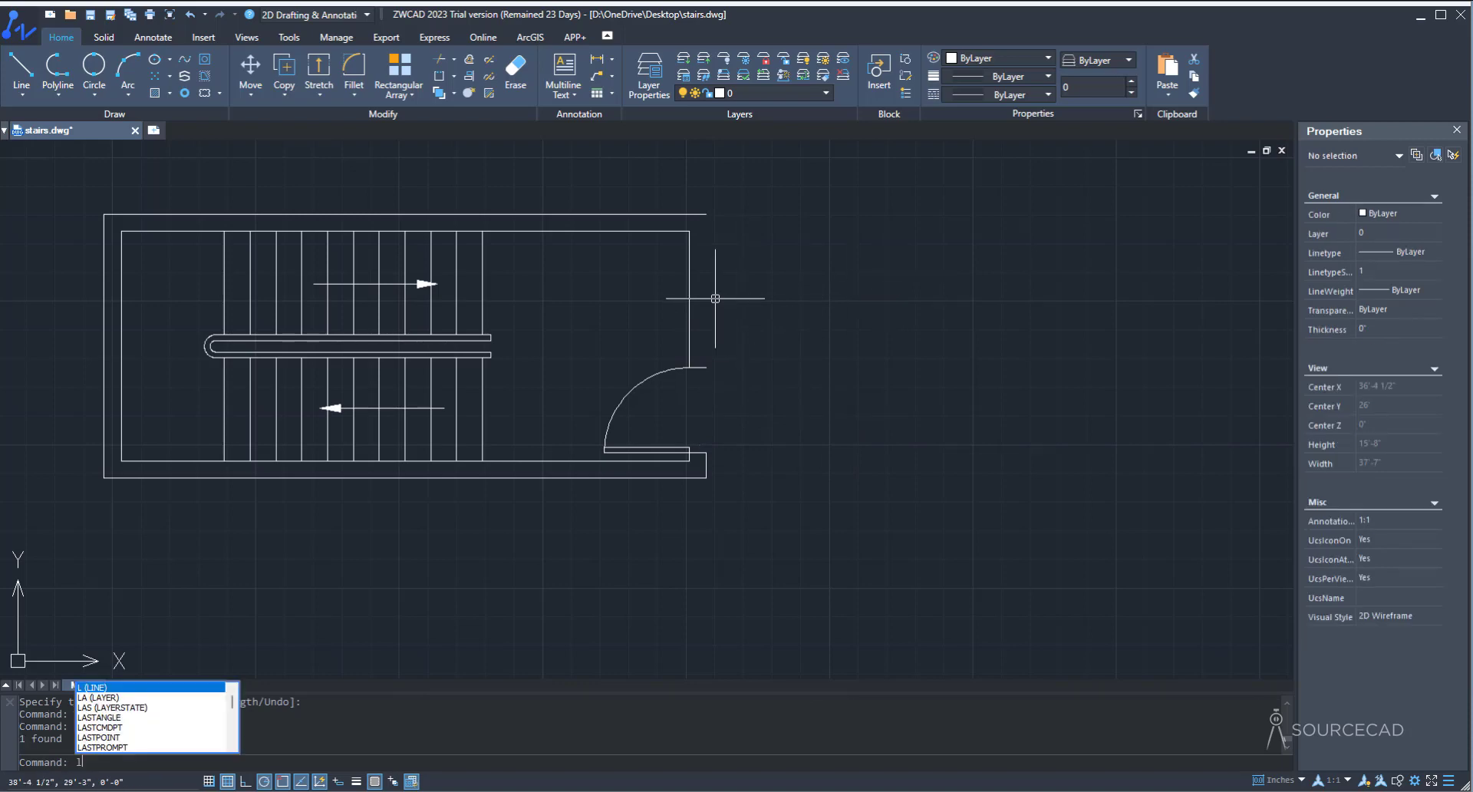
pyautogui.press('Return')
pyautogui.click(706, 214)
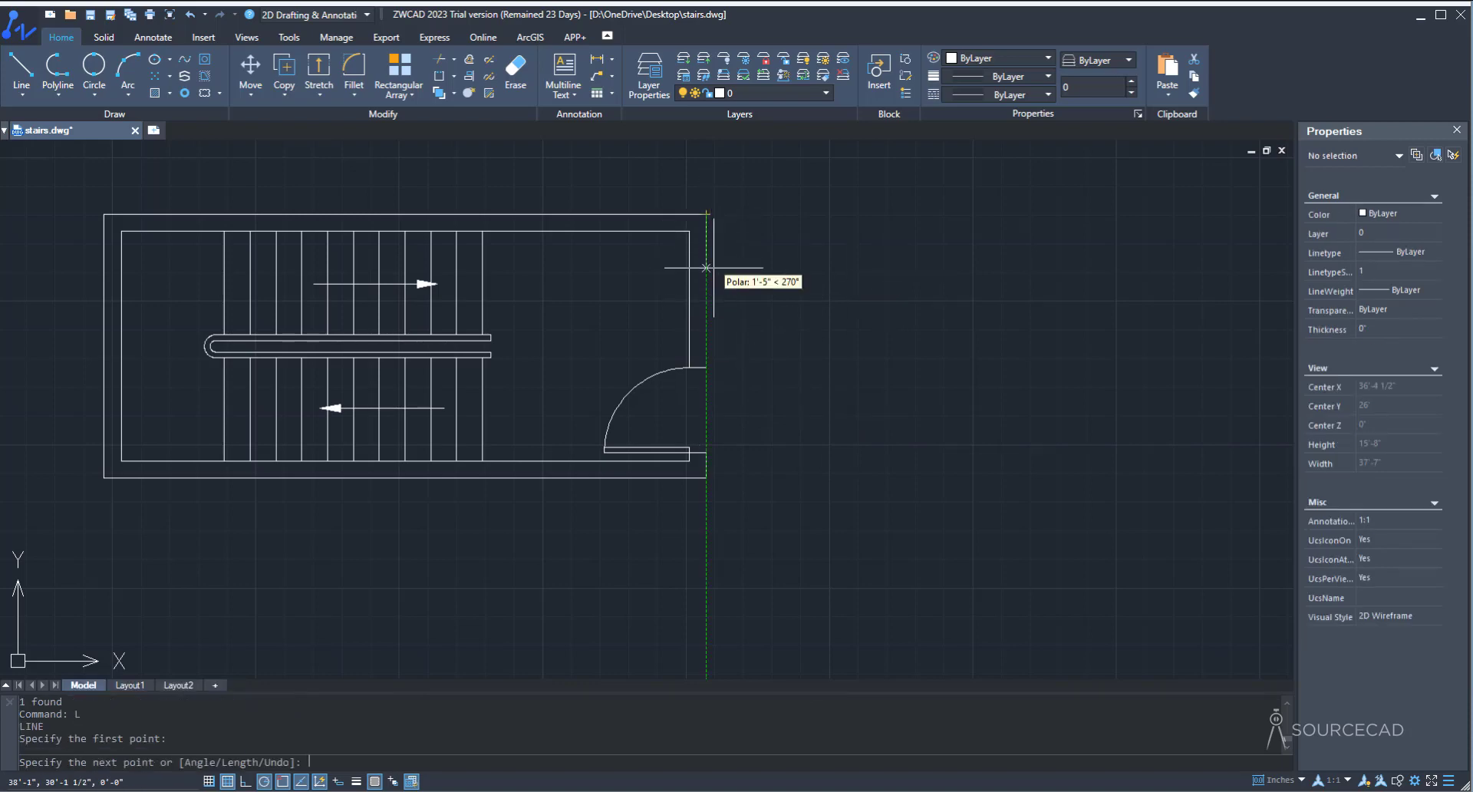
pyautogui.click(706, 368)
pyautogui.press('Escape')
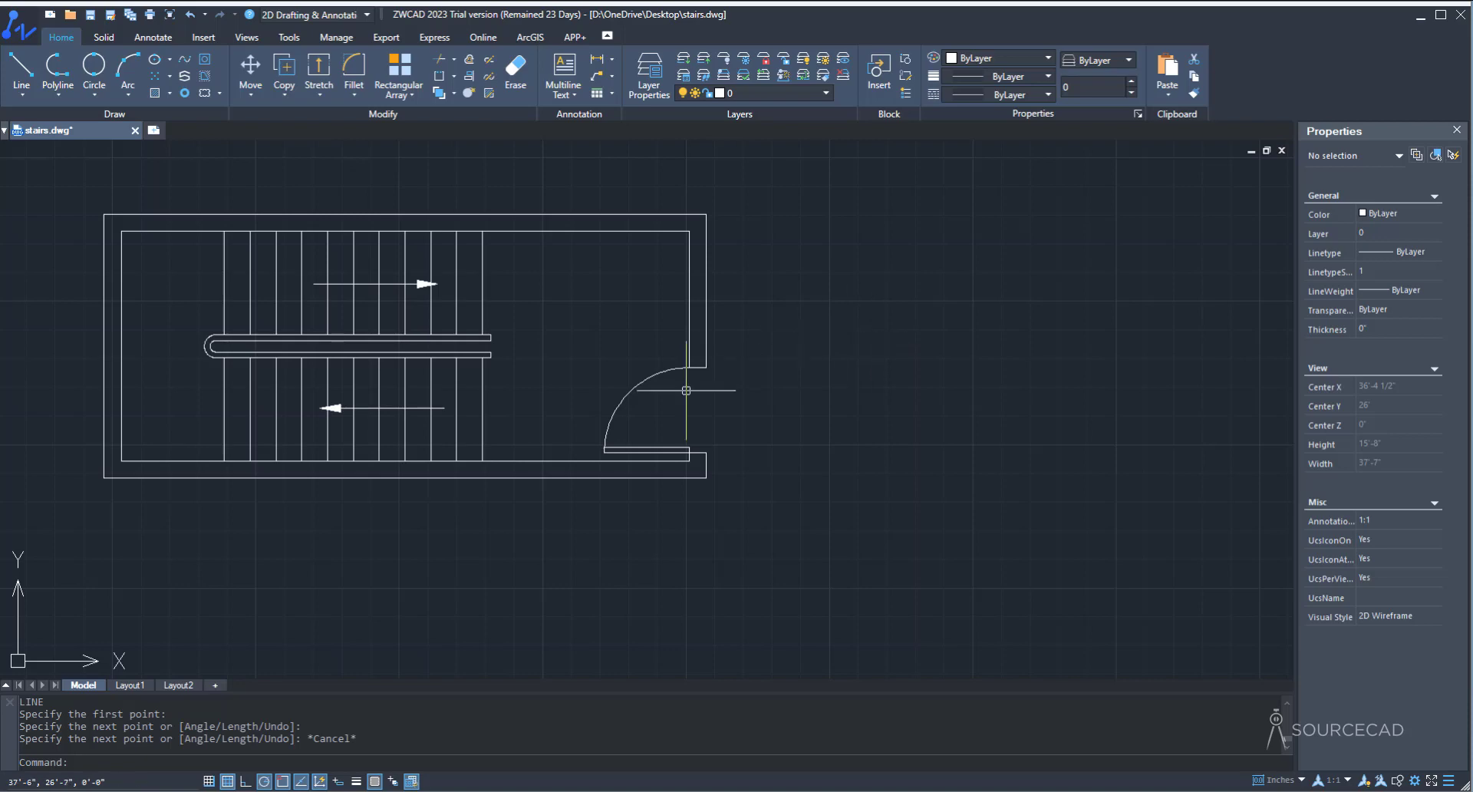
# Step: Draw a horizontal door-head line across the section's right wall, 7' above the floor line
pyautogui.scroll(-2, 821, 263)
pyautogui.moveTo(845, 276); pyautogui.dragTo(727, 528, button='middle')
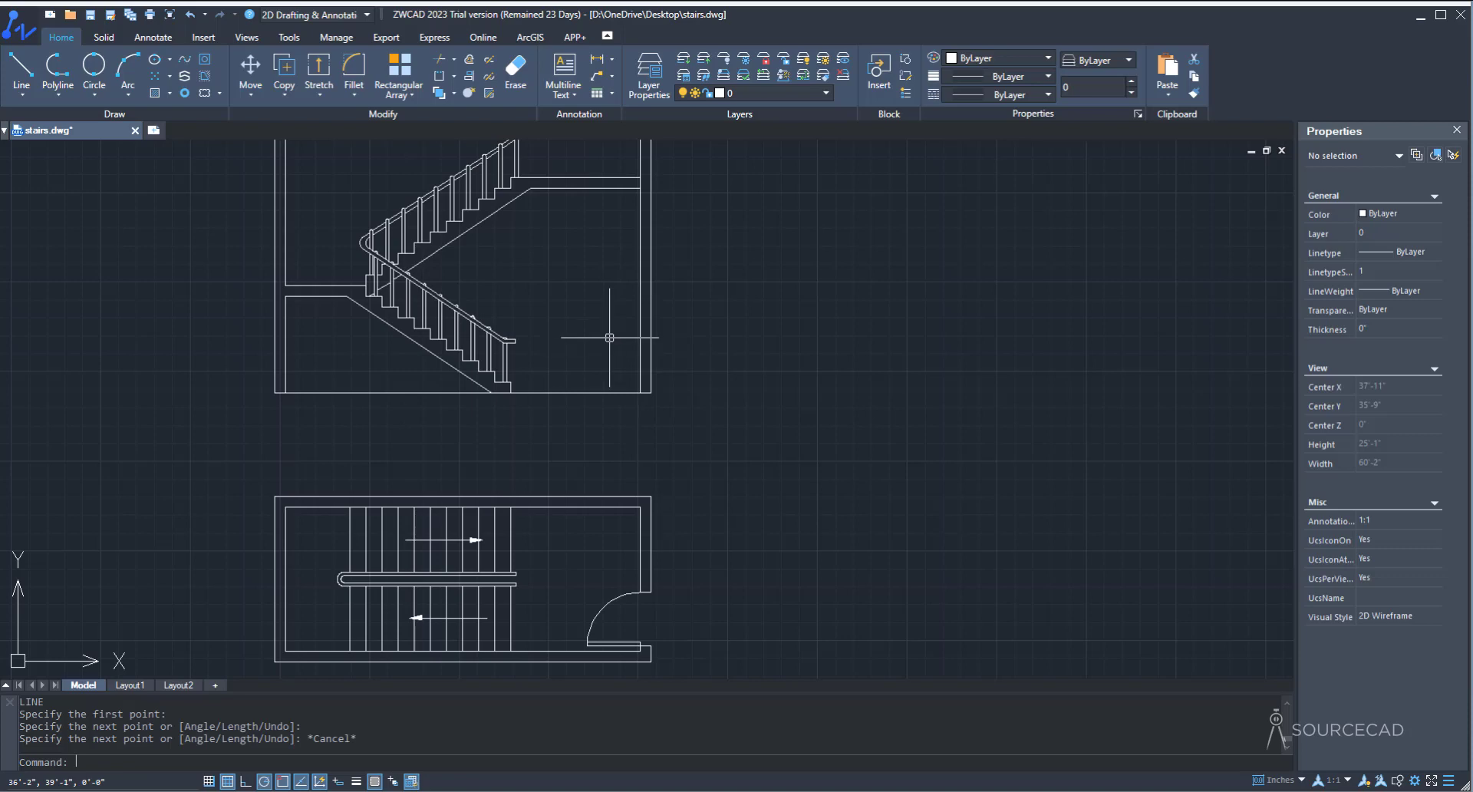
pyautogui.click(21, 70)
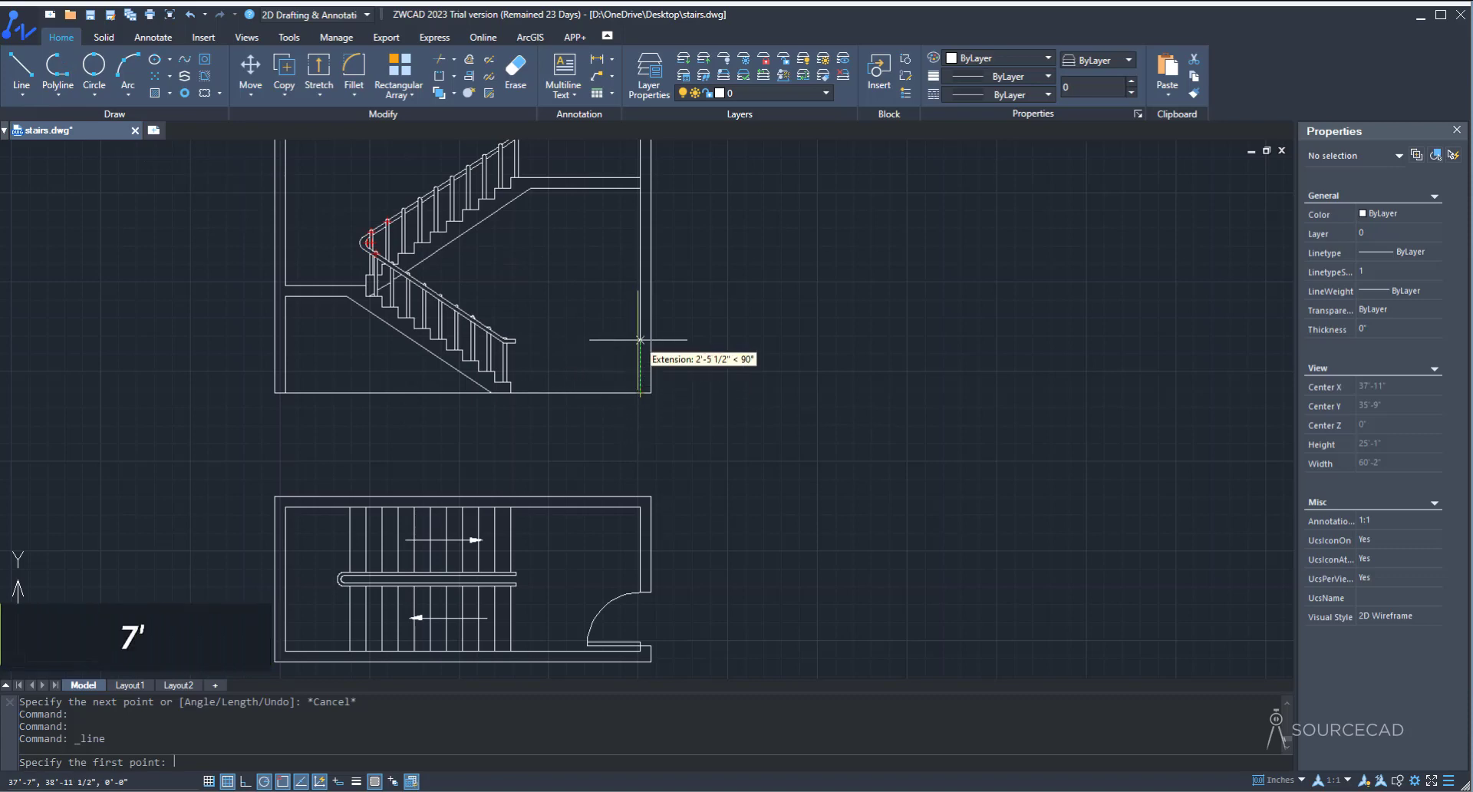
pyautogui.write("7'")
pyautogui.press('Return')
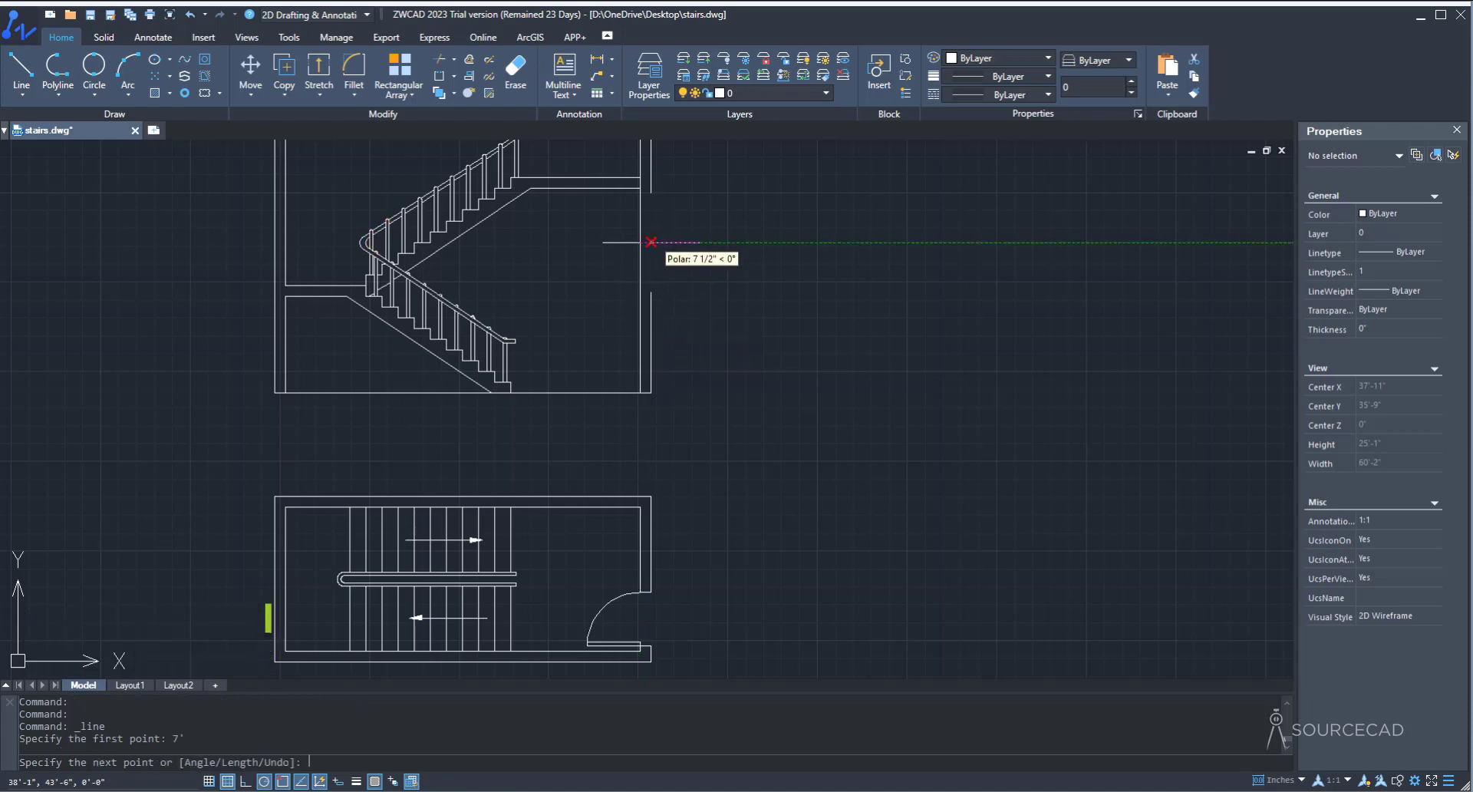
pyautogui.click(652, 243)
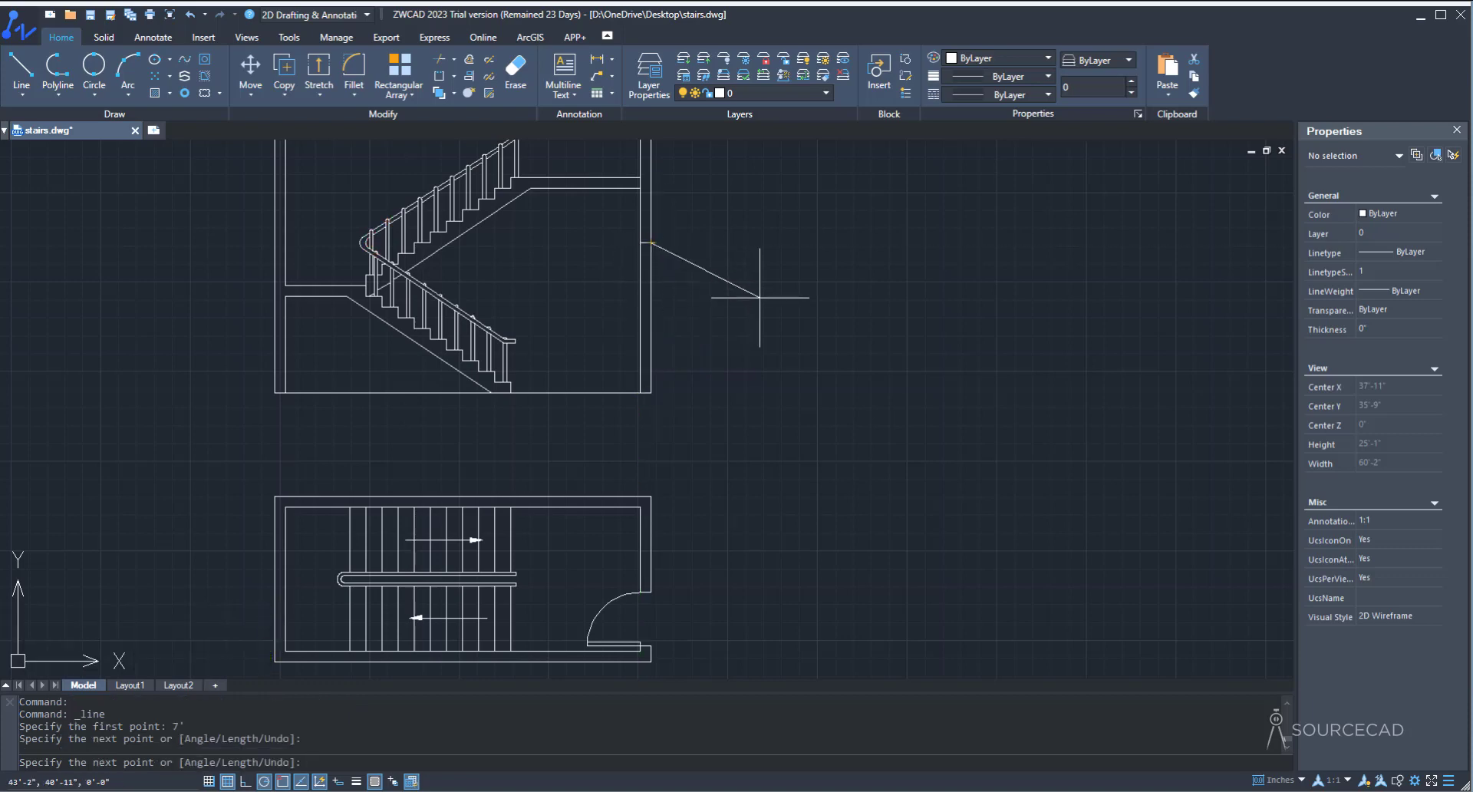
pyautogui.press('Return')
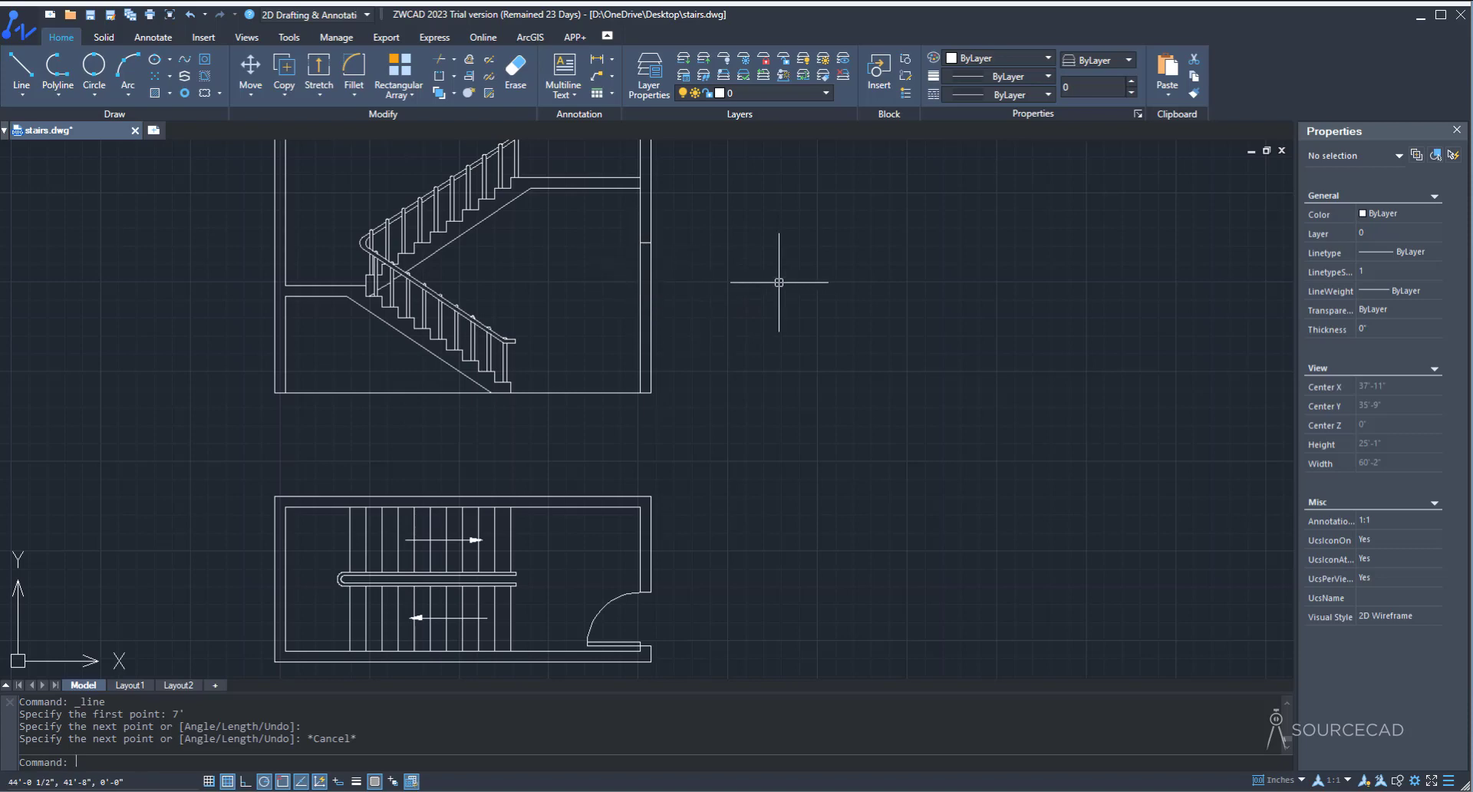
# Step: Trim both lines of the section's right wall below the door-head line to open the doorway
pyautogui.scroll(-2, 779, 283)
pyautogui.moveTo(751, 316); pyautogui.dragTo(658, 432, button='middle')
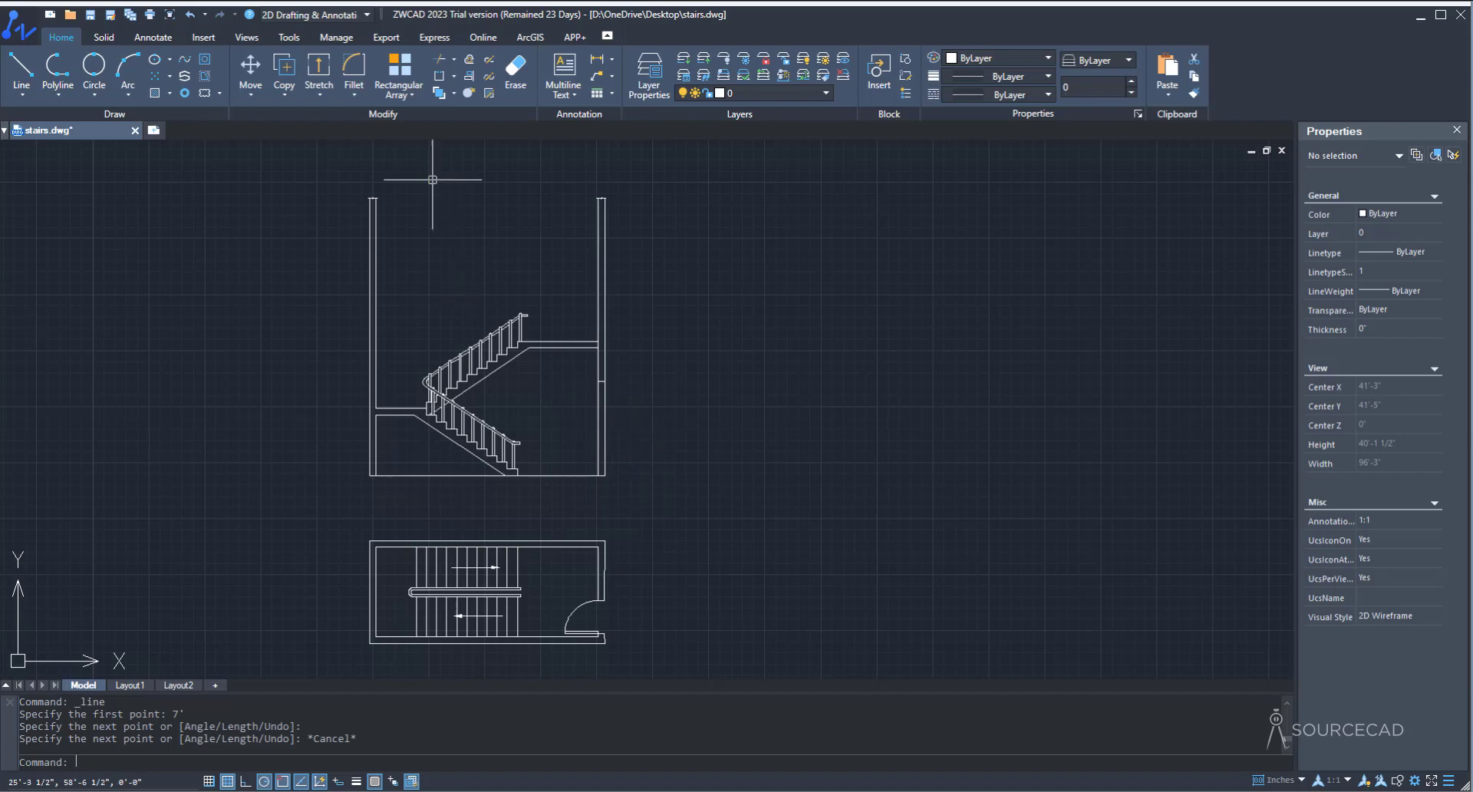
pyautogui.click(441, 60)
pyautogui.press('Return')
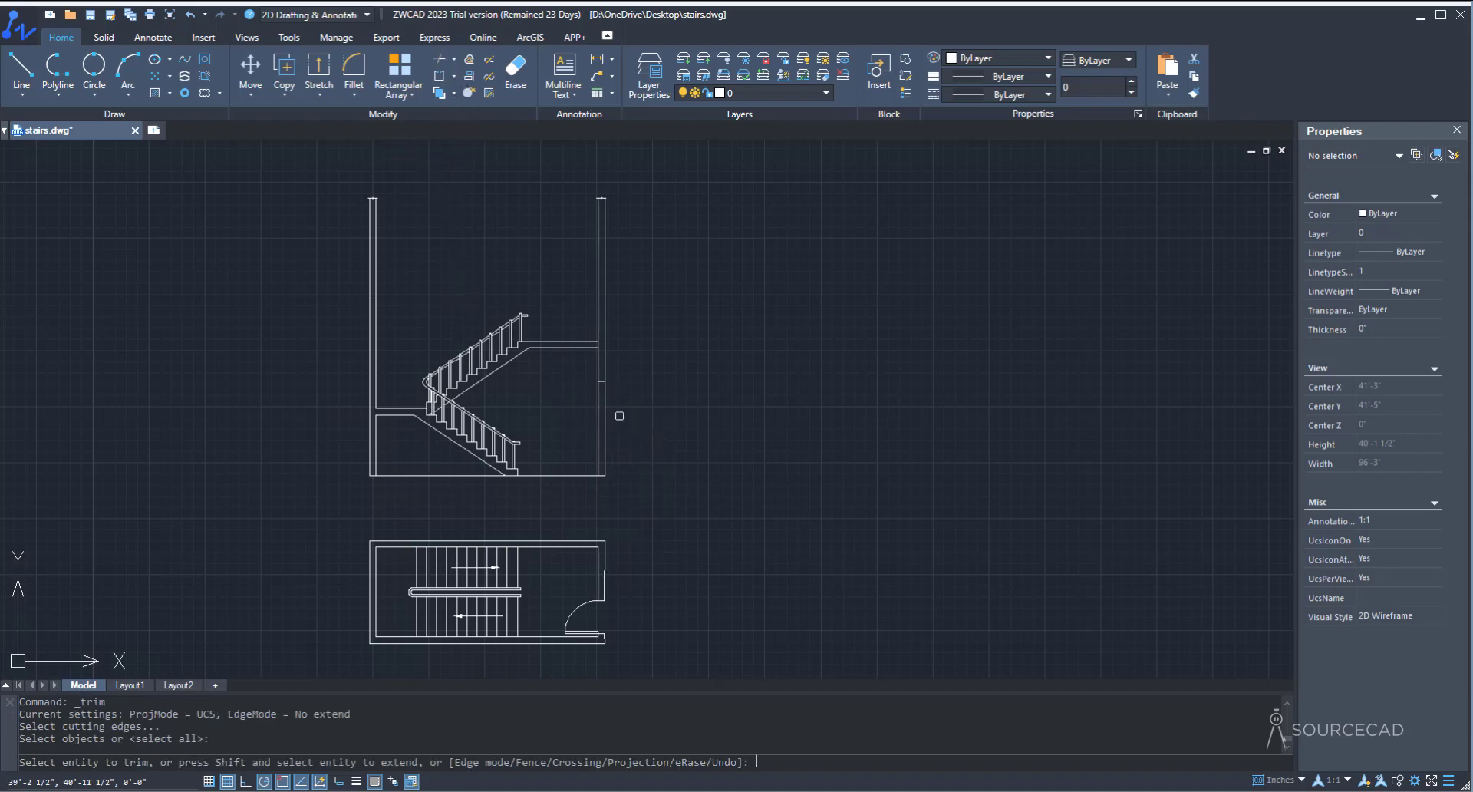
pyautogui.click(599, 399)
pyautogui.click(599, 399)
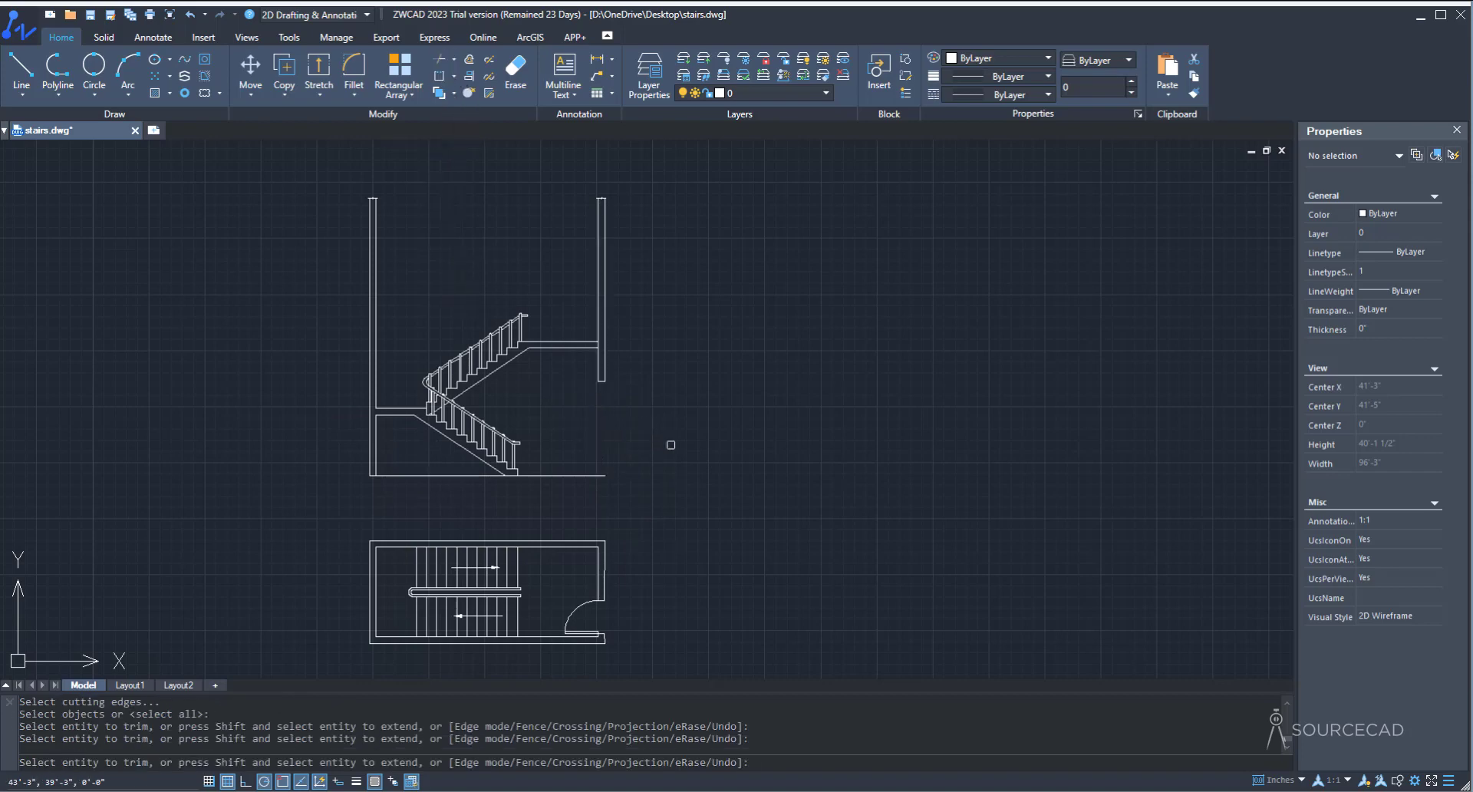
pyautogui.rightClick(687, 380)
pyautogui.click(715, 388)
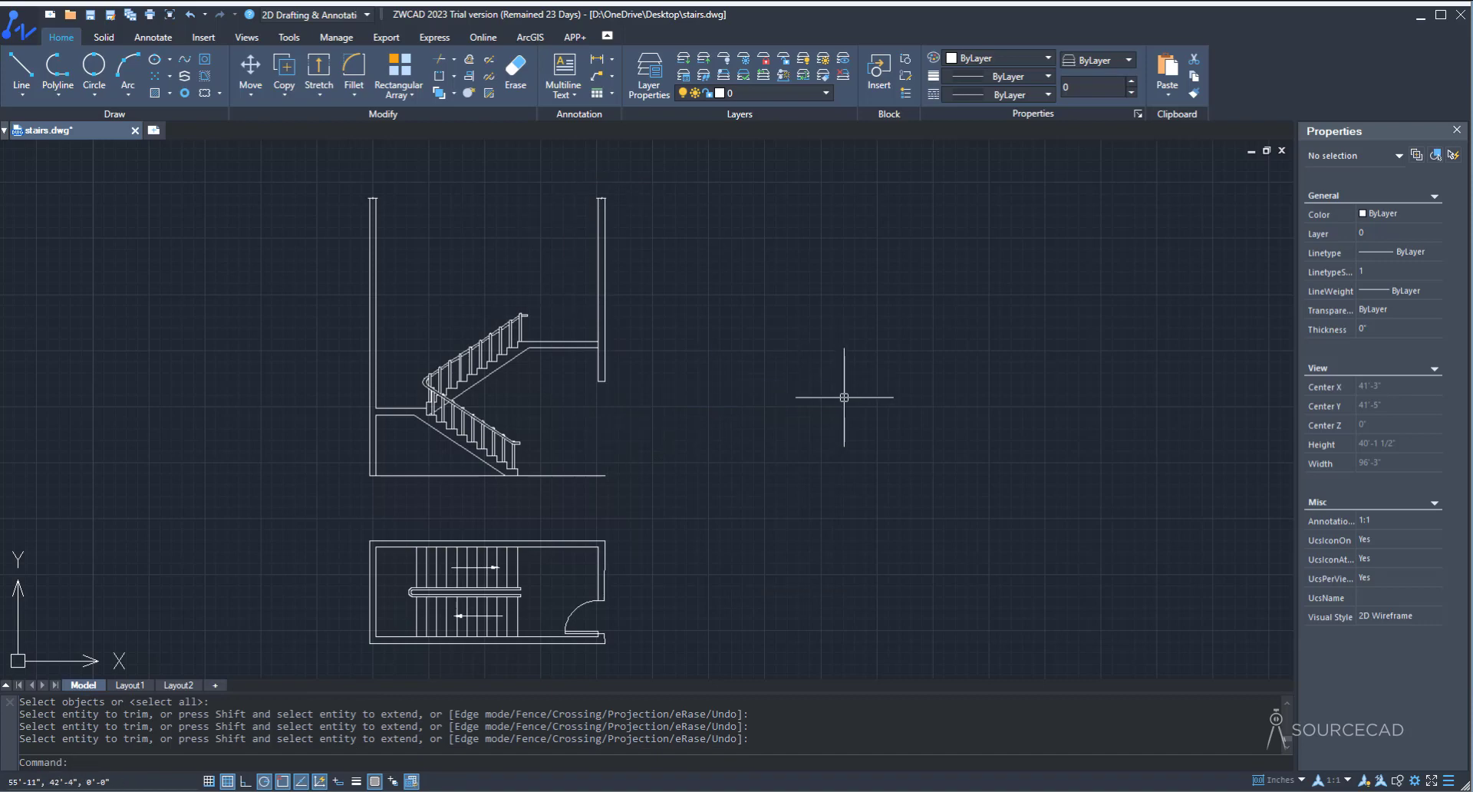
# Step: Hatch the section's side walls, the mid-landing and the lower flight with the ANSI31 pattern
pyautogui.click(153, 94)
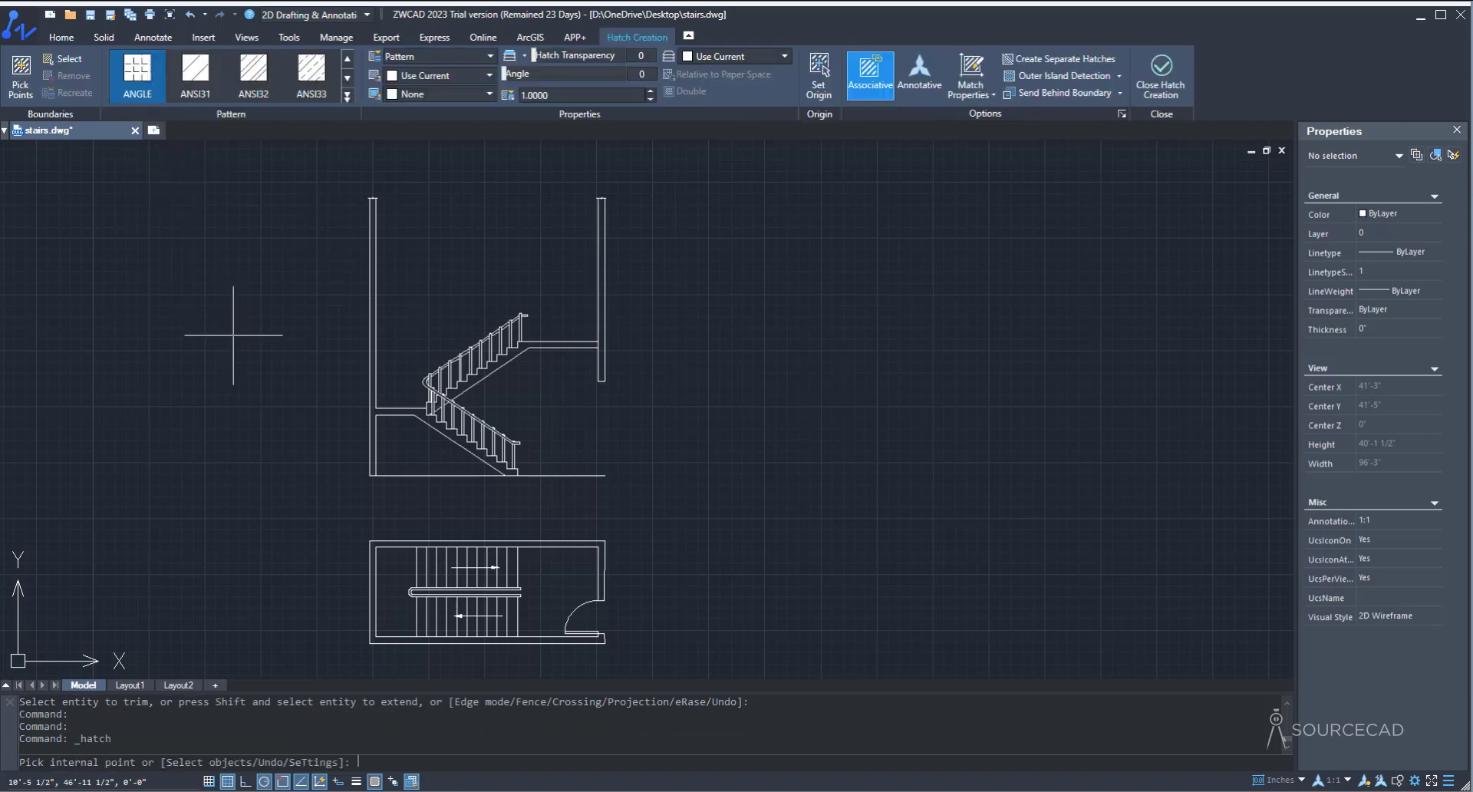
pyautogui.click(206, 79)
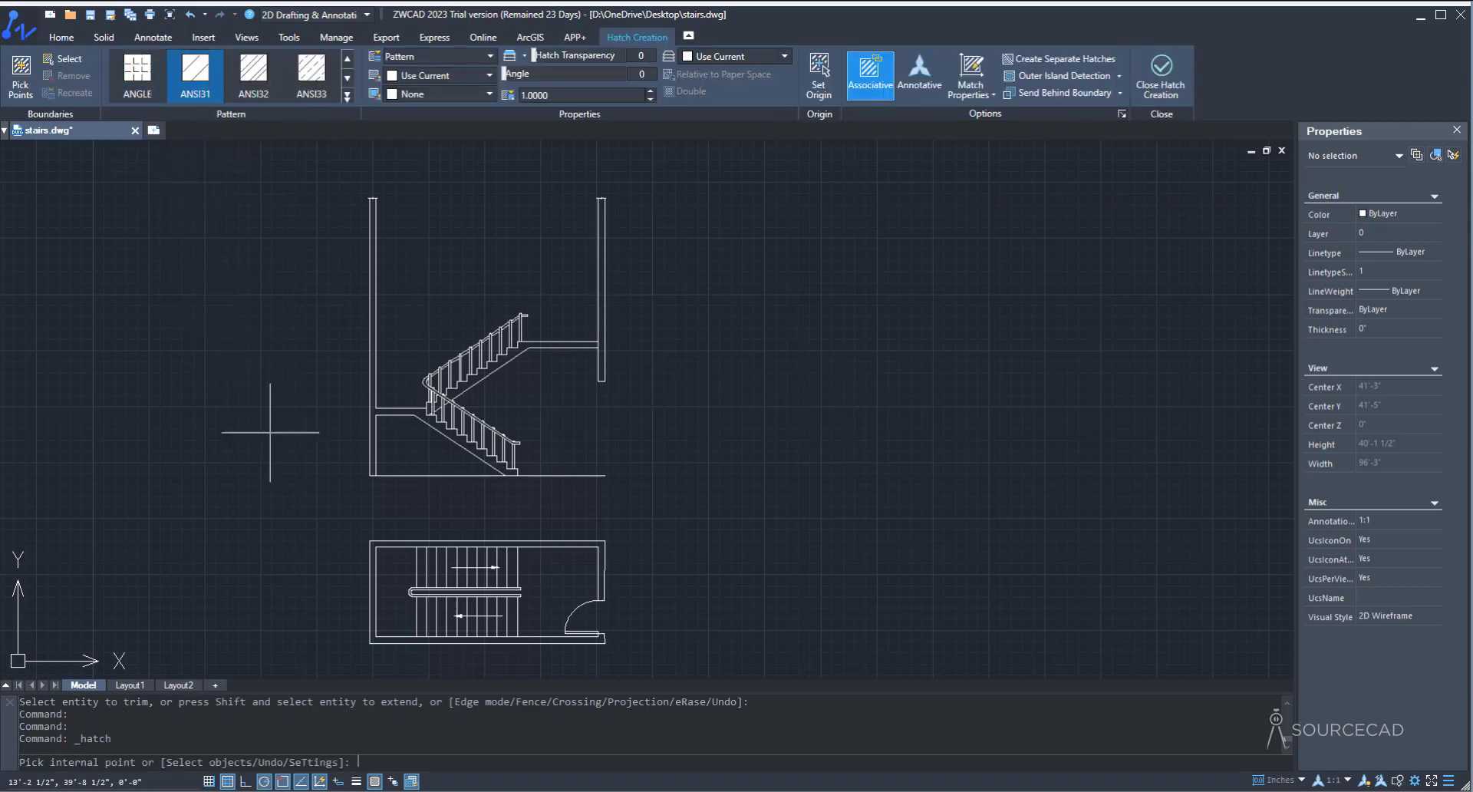
pyautogui.scroll(2, 368, 476)
pyautogui.click(376, 368)
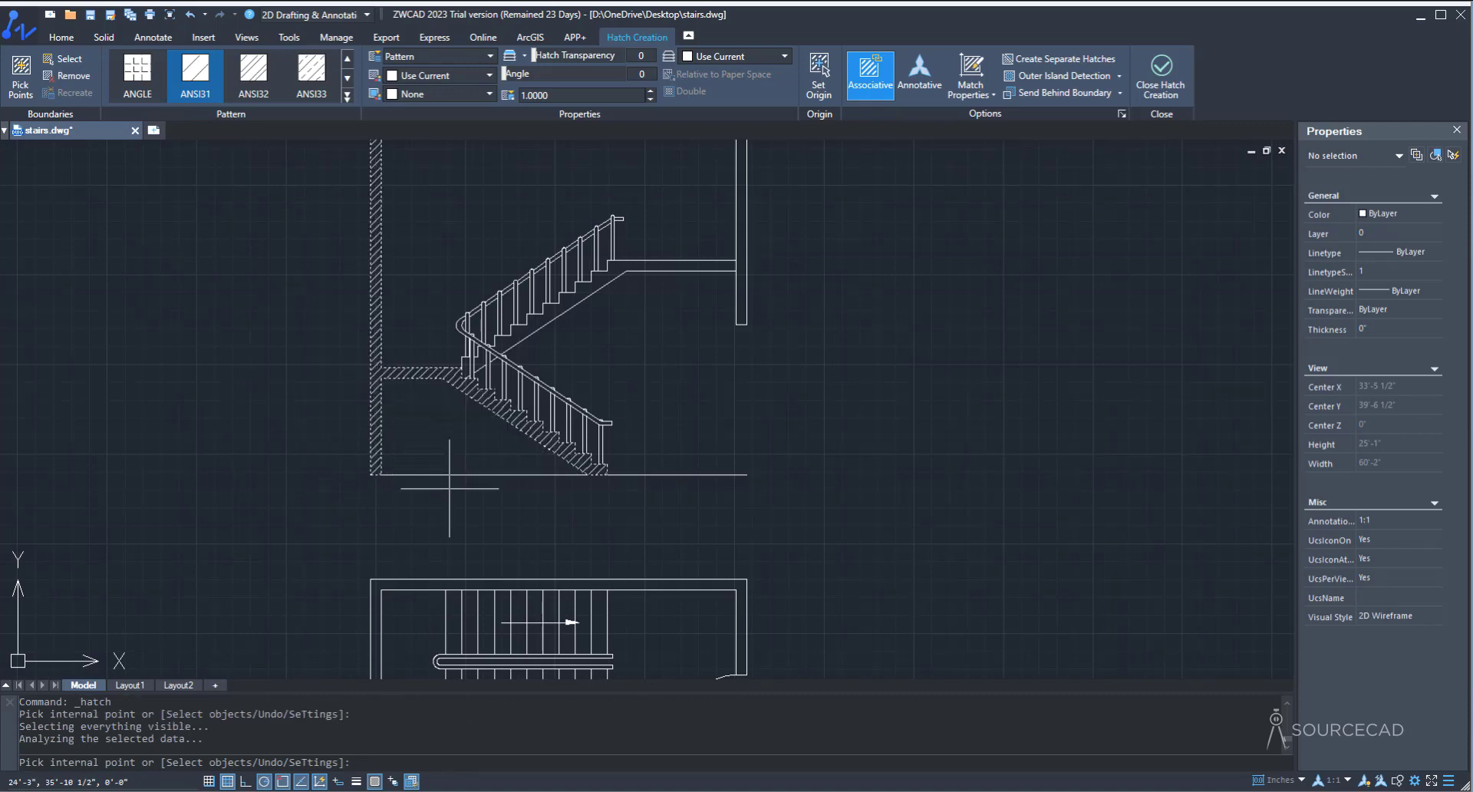
pyautogui.moveTo(533, 528)
pyautogui.mouseDown(button='middle')
pyautogui.moveTo(503, 362)
pyautogui.moveTo(512, 537)
pyautogui.mouseUp(button='middle')
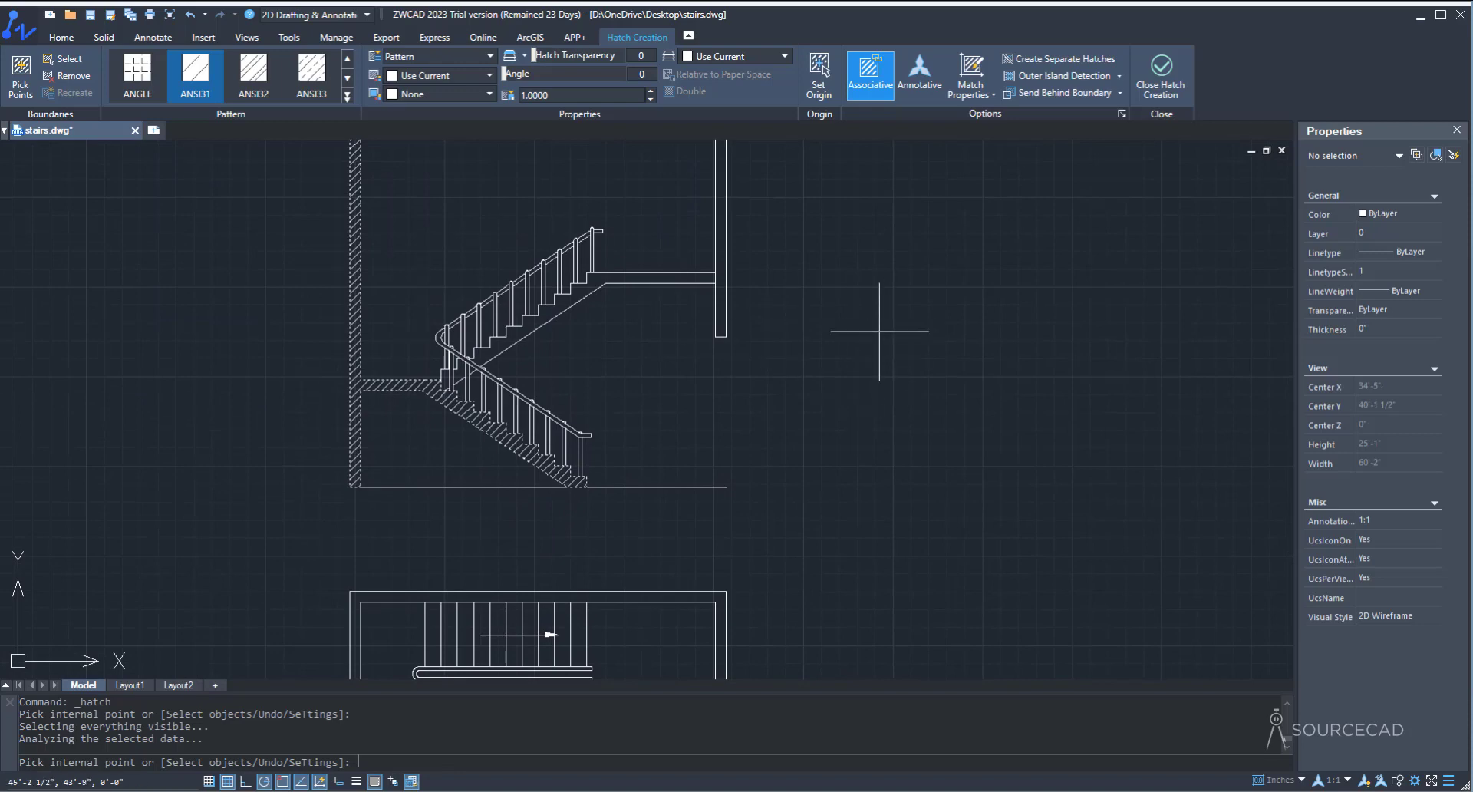
pyautogui.scroll(-2, 880, 332)
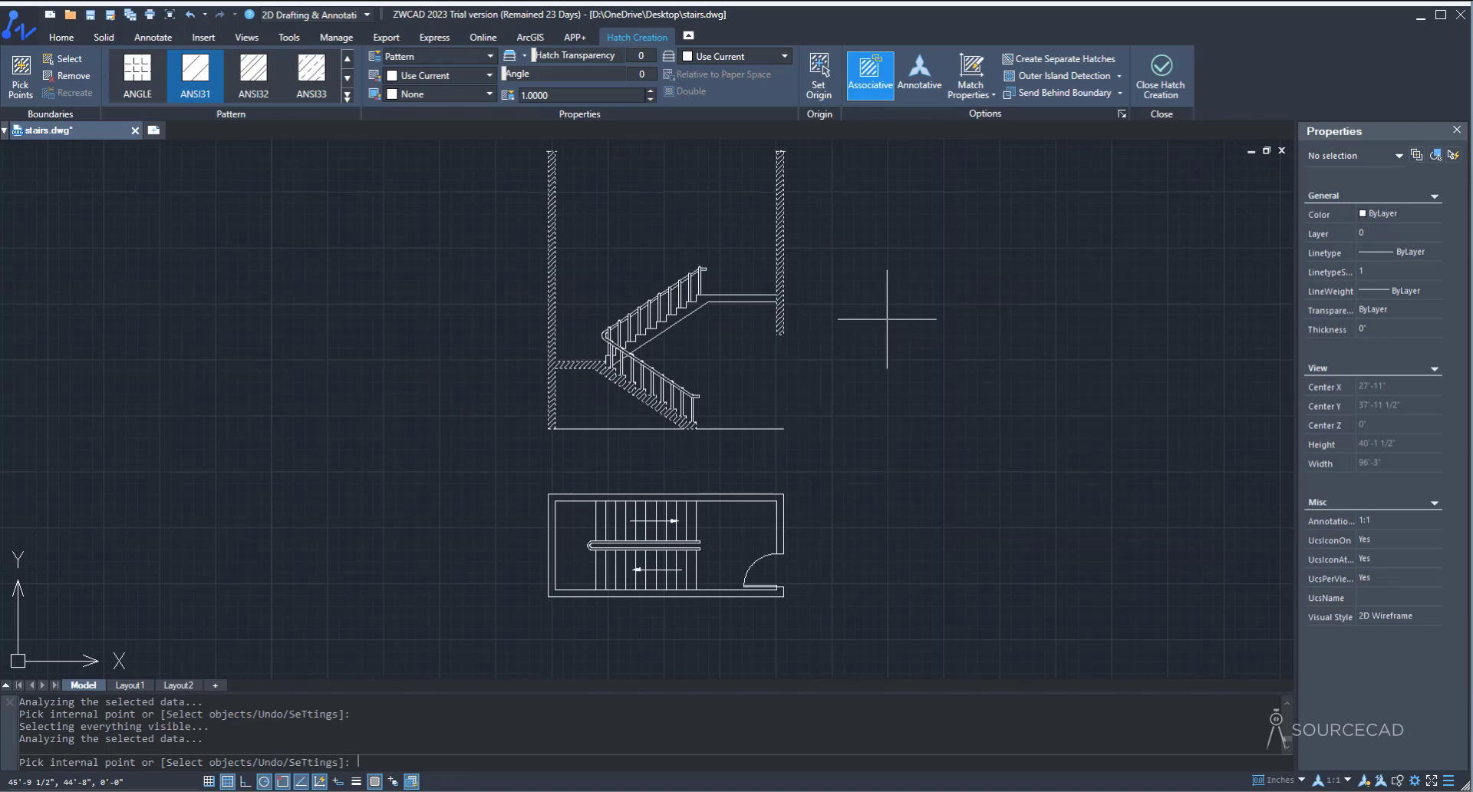
pyautogui.press('Return')
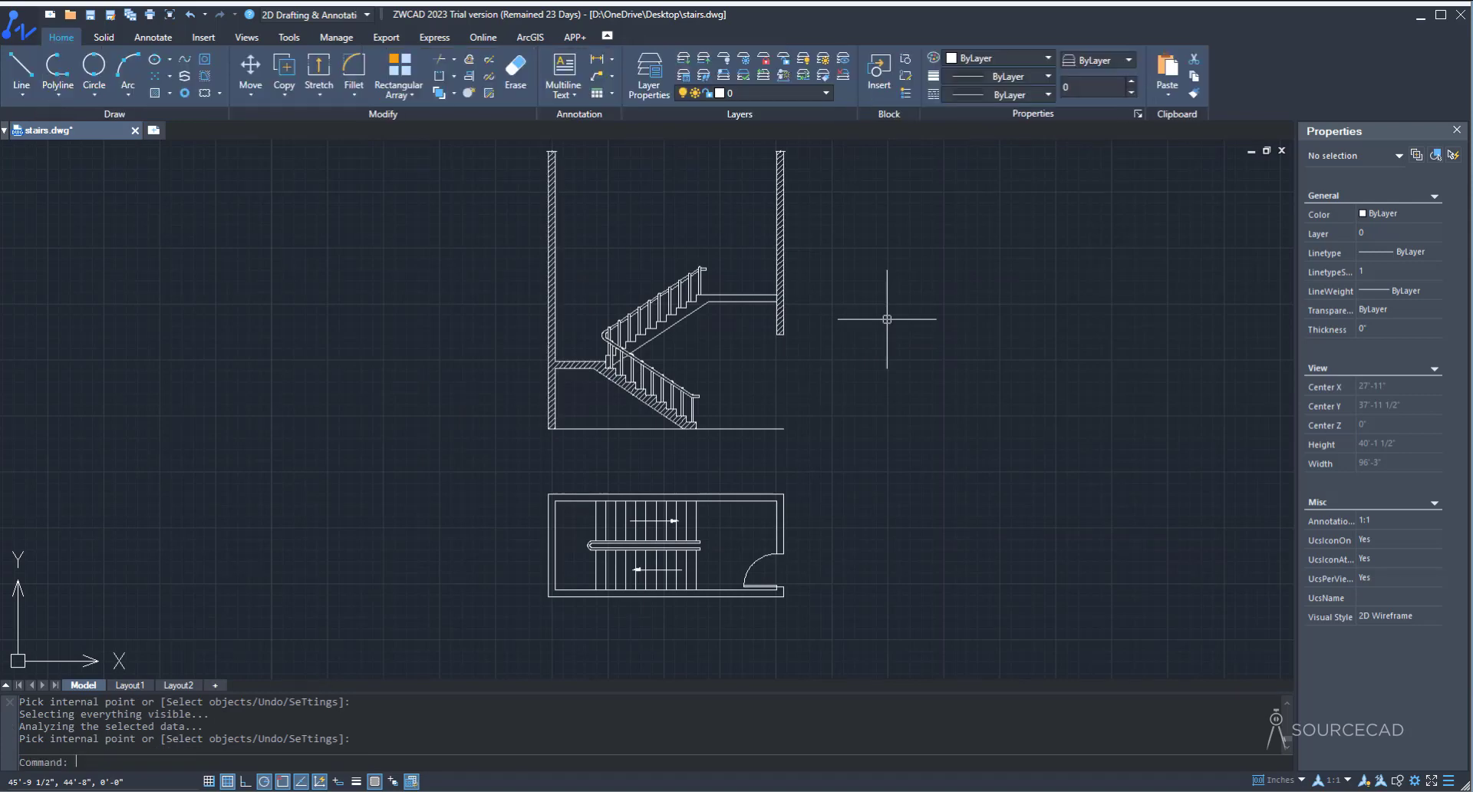
# Step: Fill the section's upper flight and upper landing slab with a SOLID hatch
pyautogui.click(153, 94)
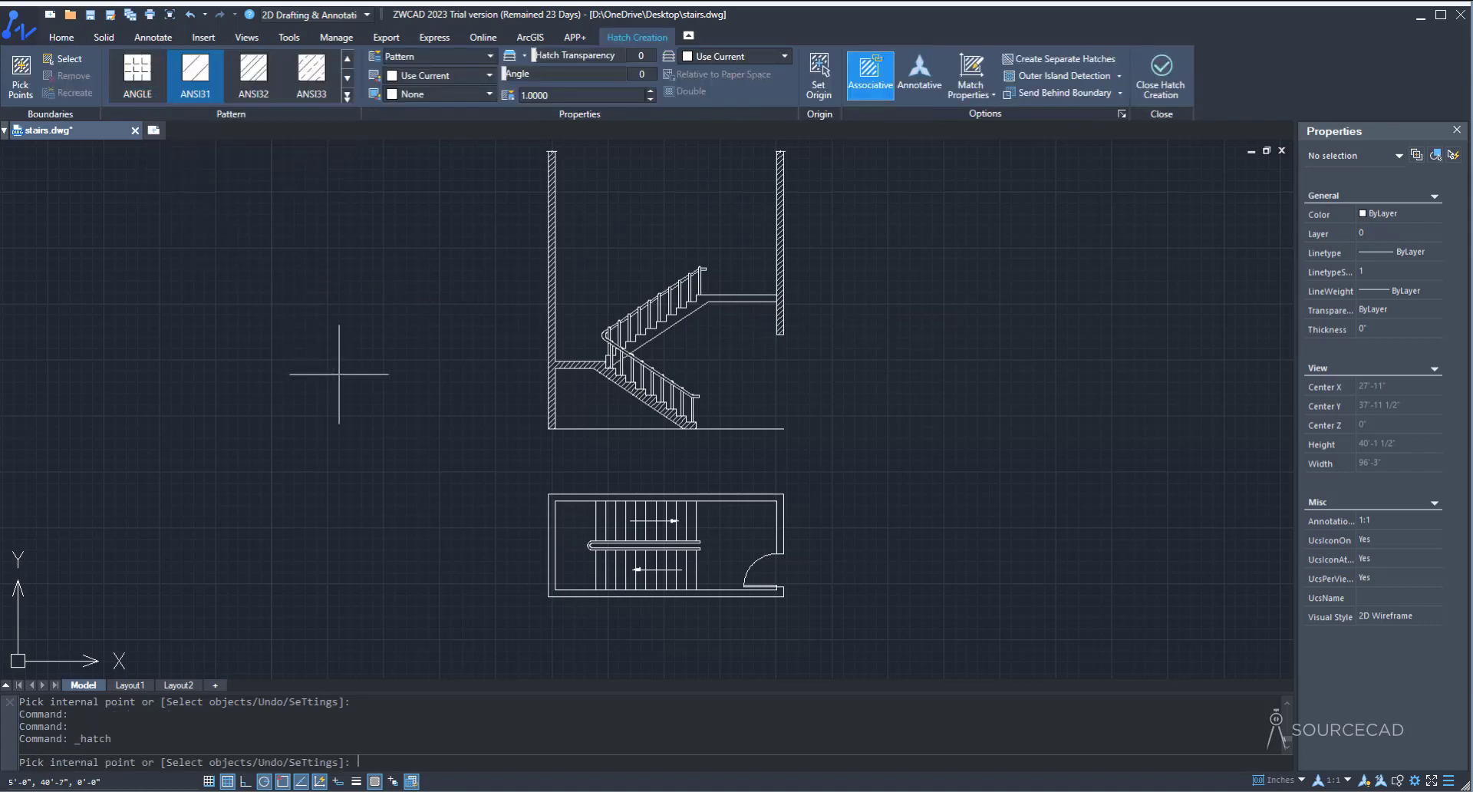
pyautogui.click(347, 94)
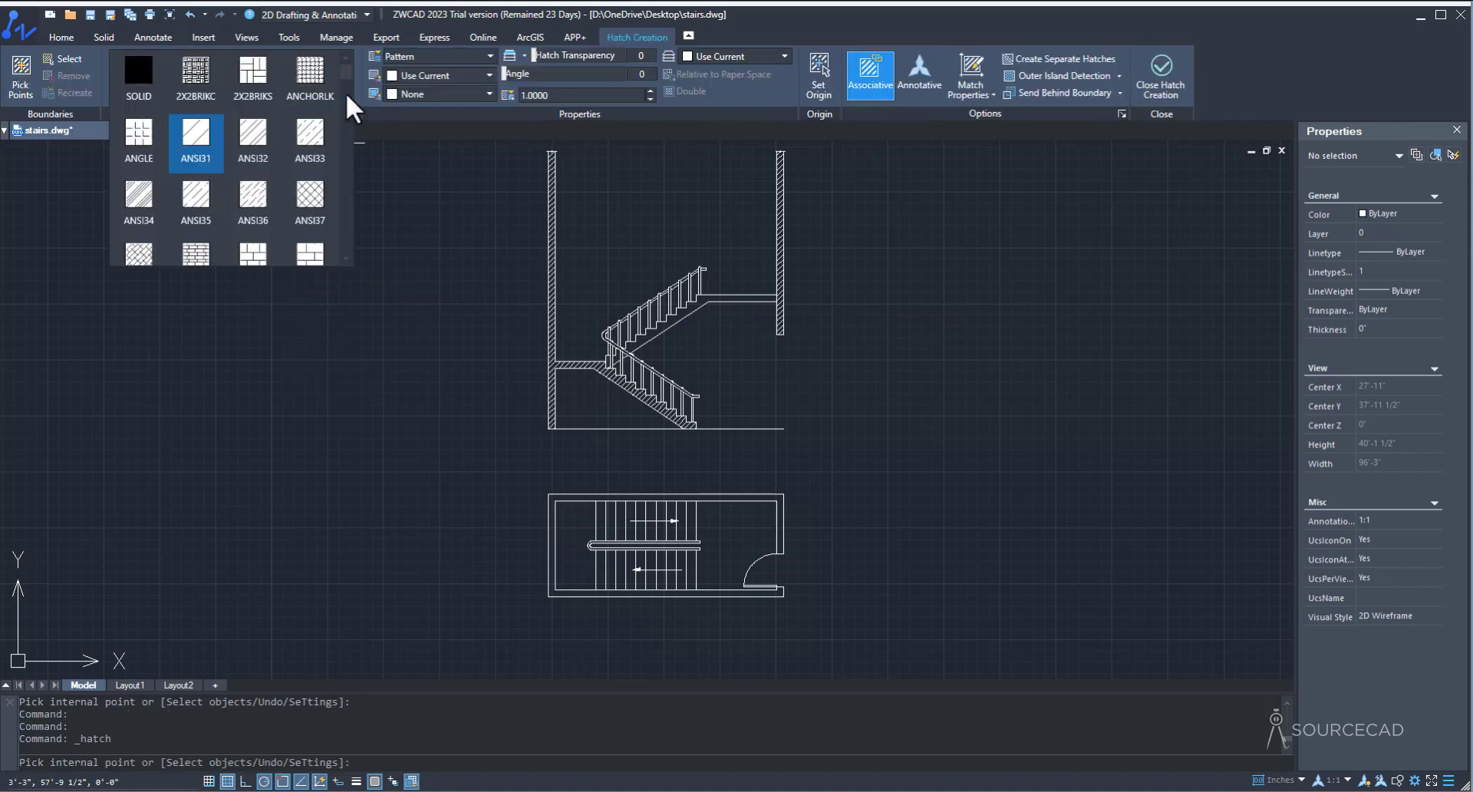
pyautogui.click(149, 72)
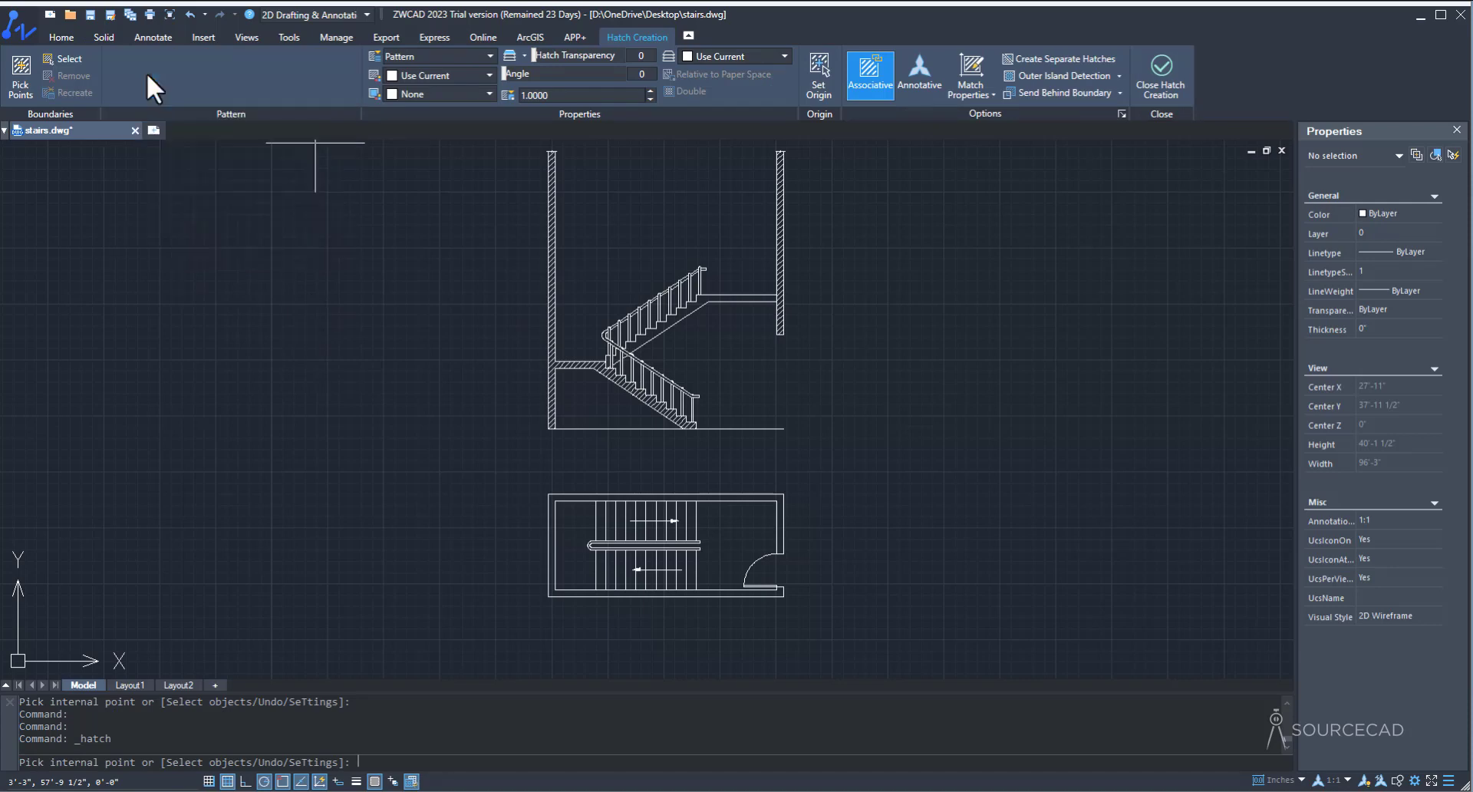
pyautogui.scroll(4, 717, 303)
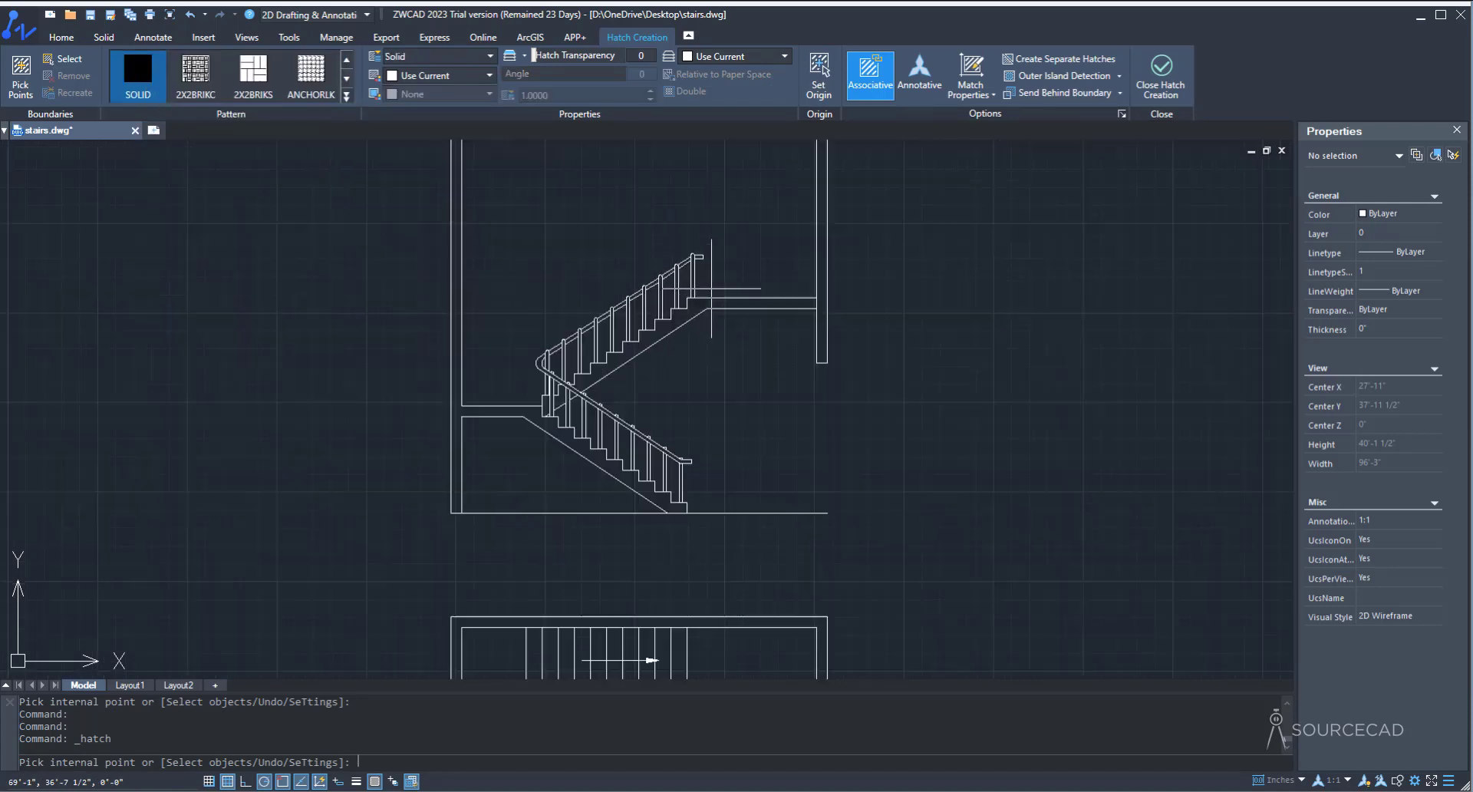
pyautogui.click(716, 311)
# Step: Add the remaining pieces at the foot of the upper flight, between the lower railing's posts, to the solid hatch
pyautogui.scroll(3, 599, 409)
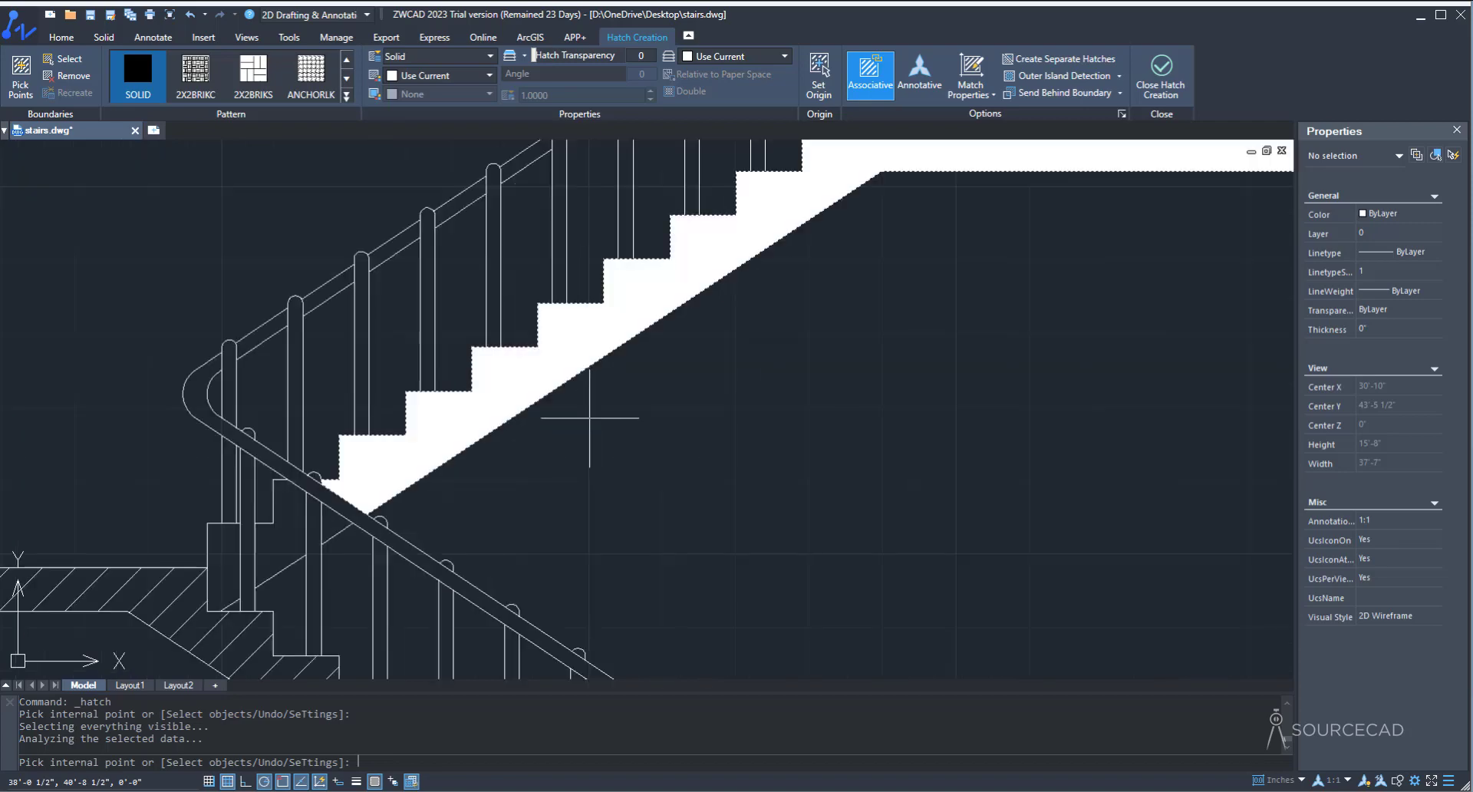
pyautogui.click(296, 525)
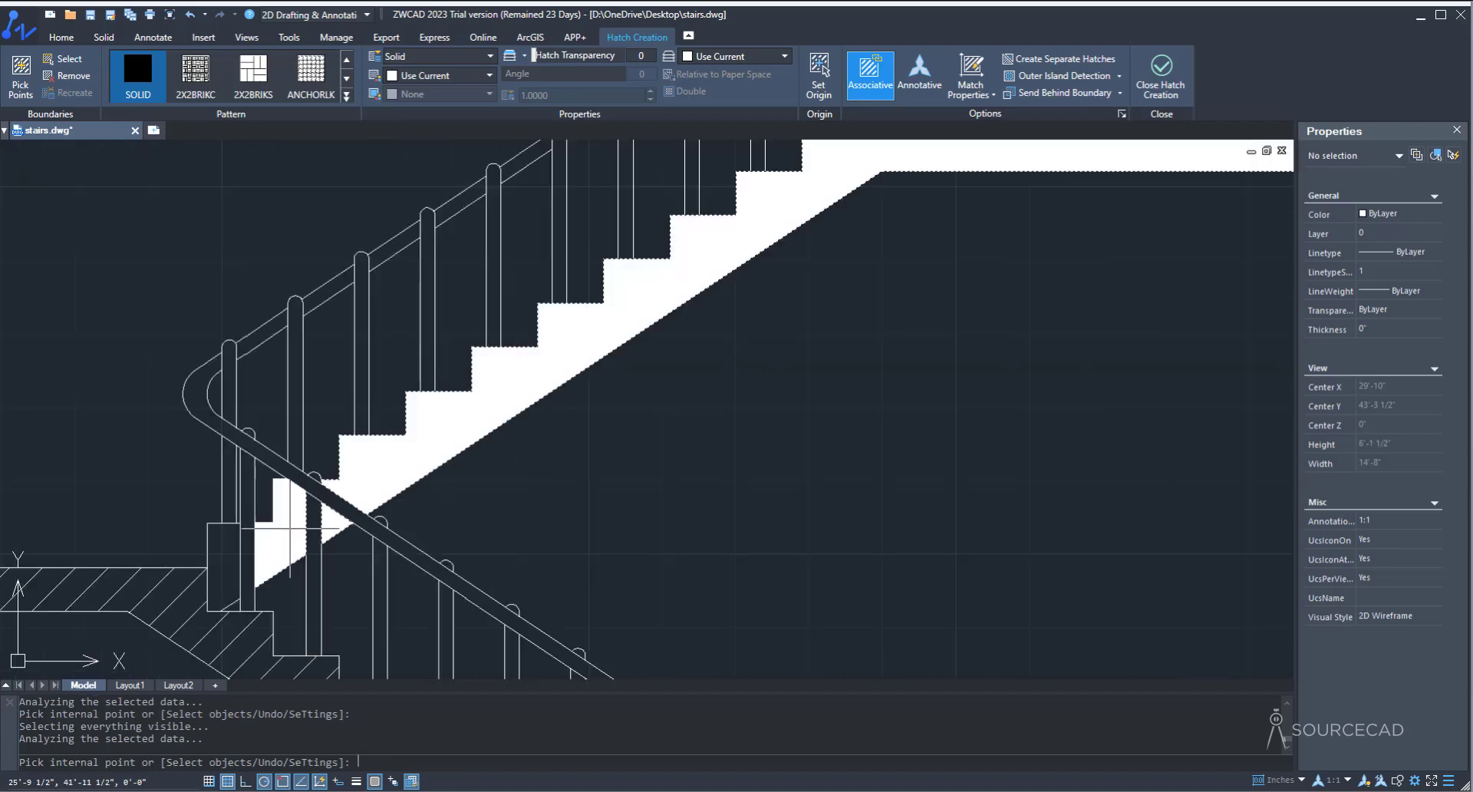
pyautogui.click(235, 557)
pyautogui.moveTo(315, 573); pyautogui.dragTo(336, 391, button='middle')
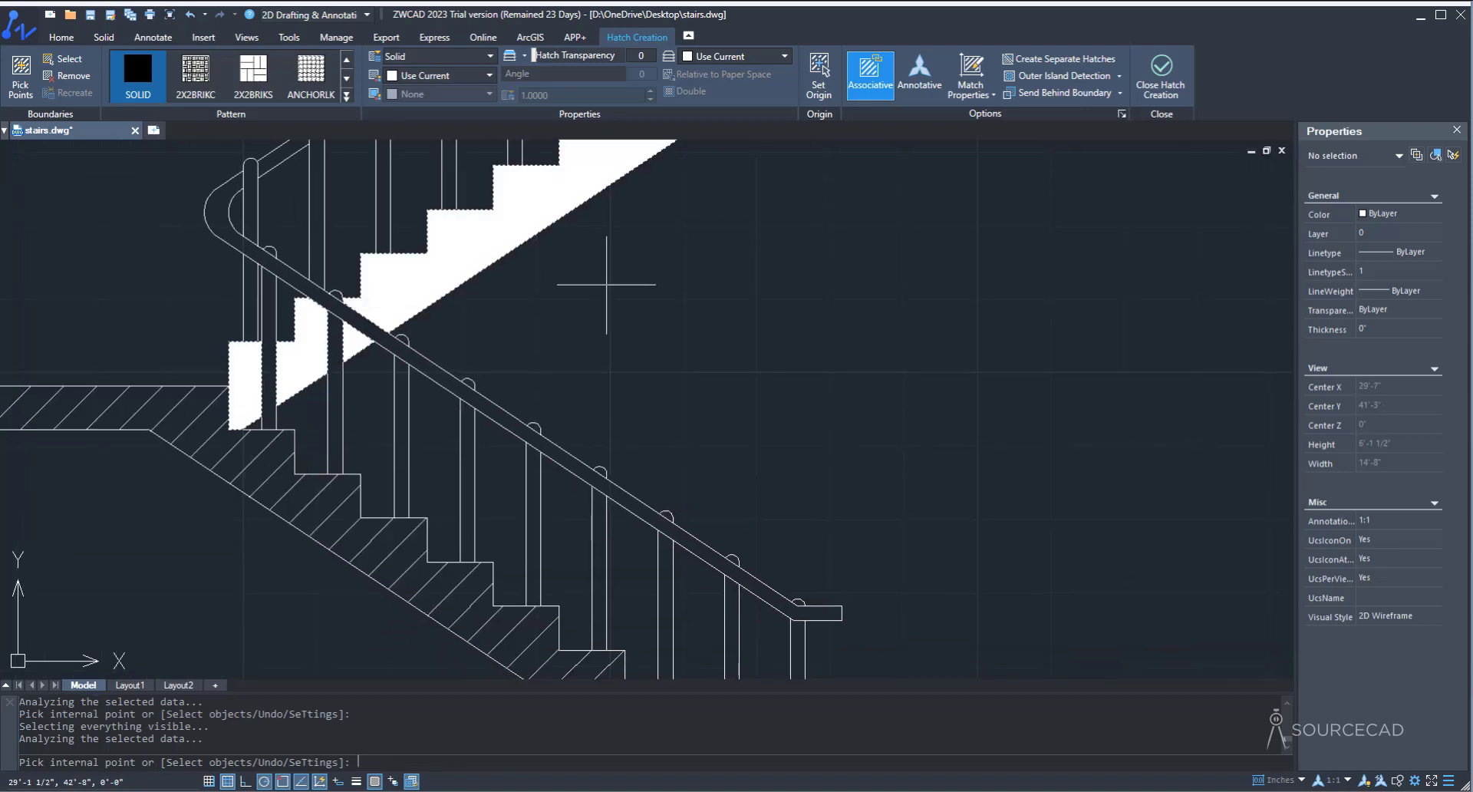
pyautogui.scroll(-2, 632, 302)
pyautogui.moveTo(728, 309); pyautogui.dragTo(685, 414, button='middle')
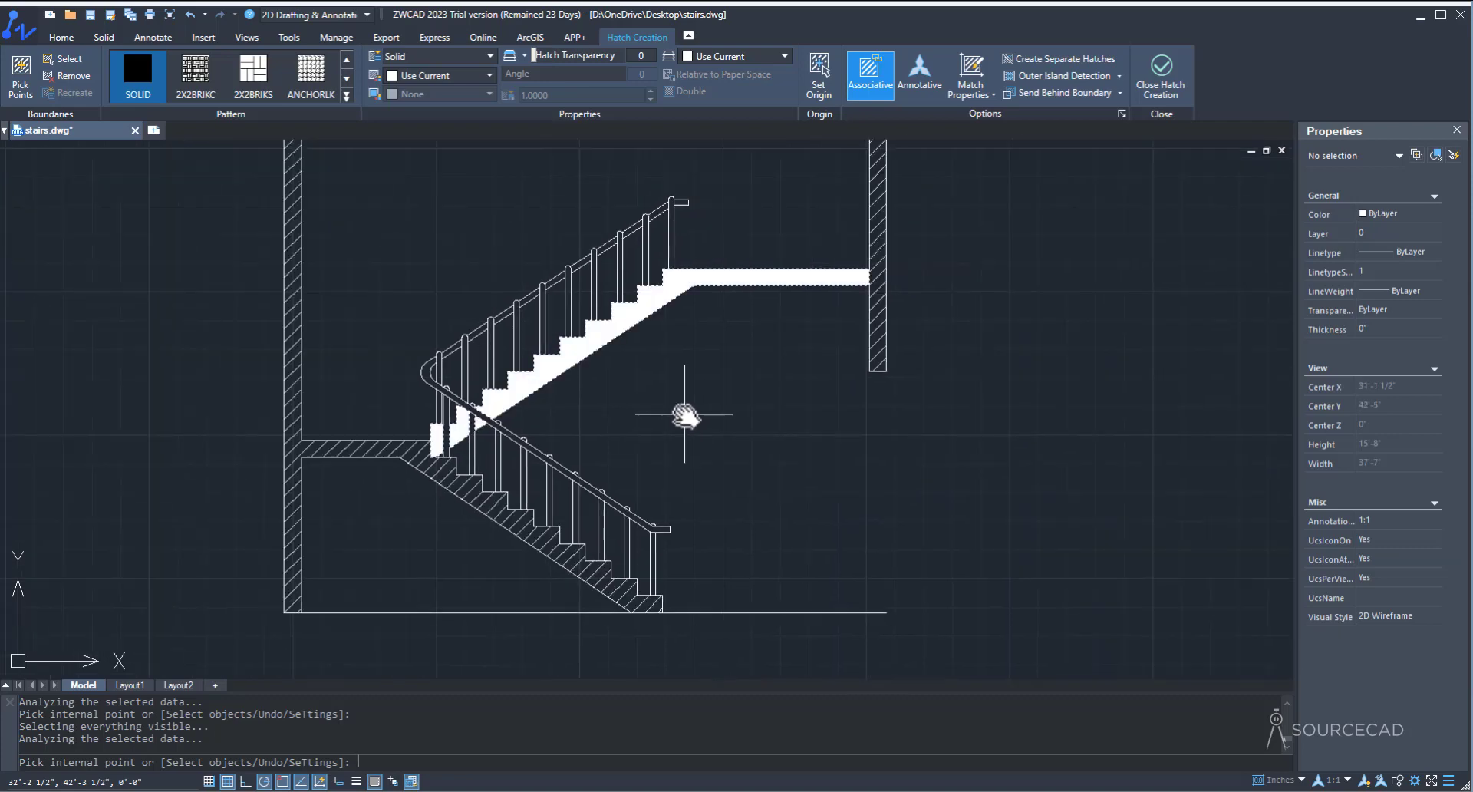
pyautogui.press('Return')
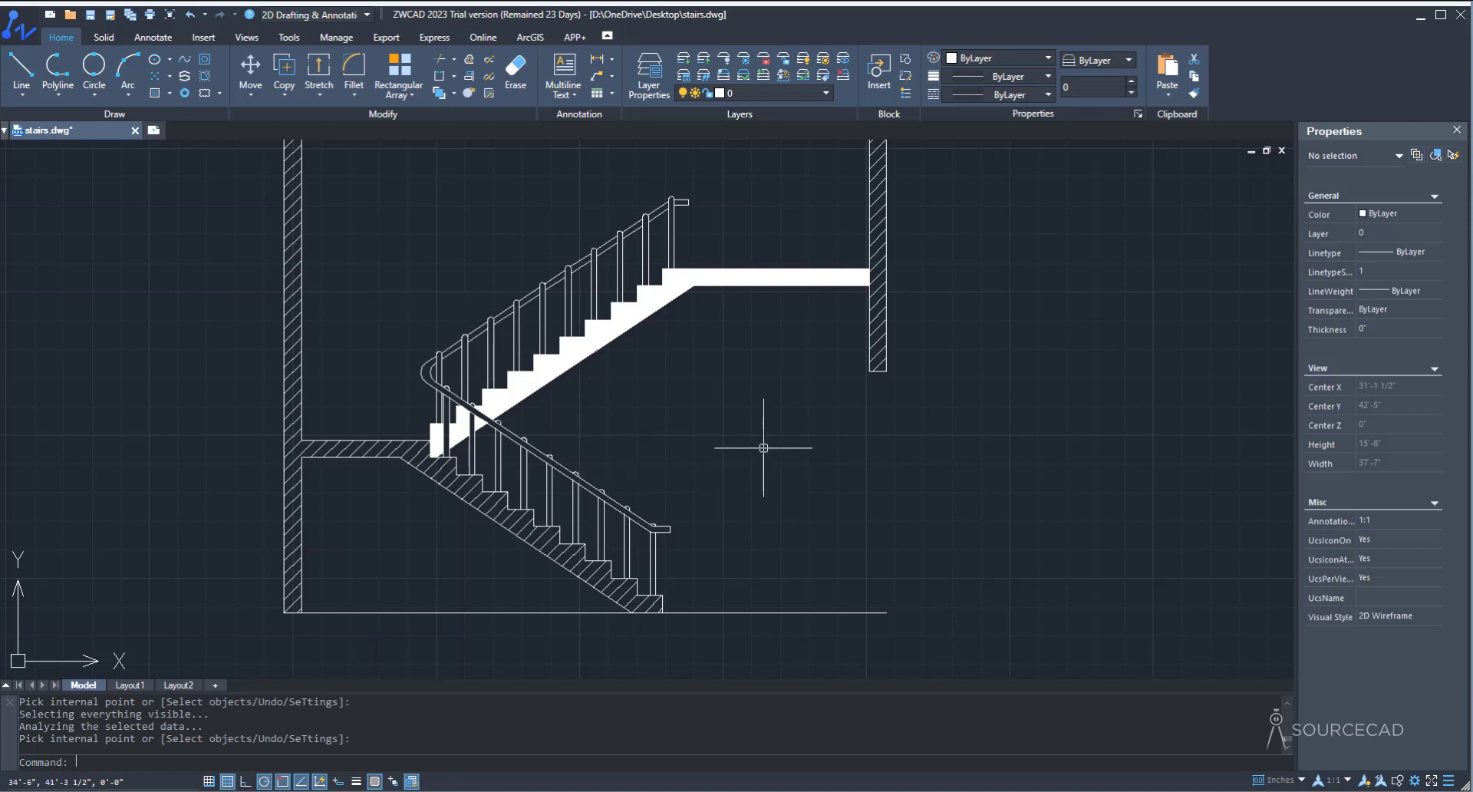
# Step: Fill the plan's walls and the U-shaped handrail between the flights with a SOLID hatch
pyautogui.scroll(-2, 764, 451)
pyautogui.moveTo(776, 612); pyautogui.dragTo(732, 400, button='middle')
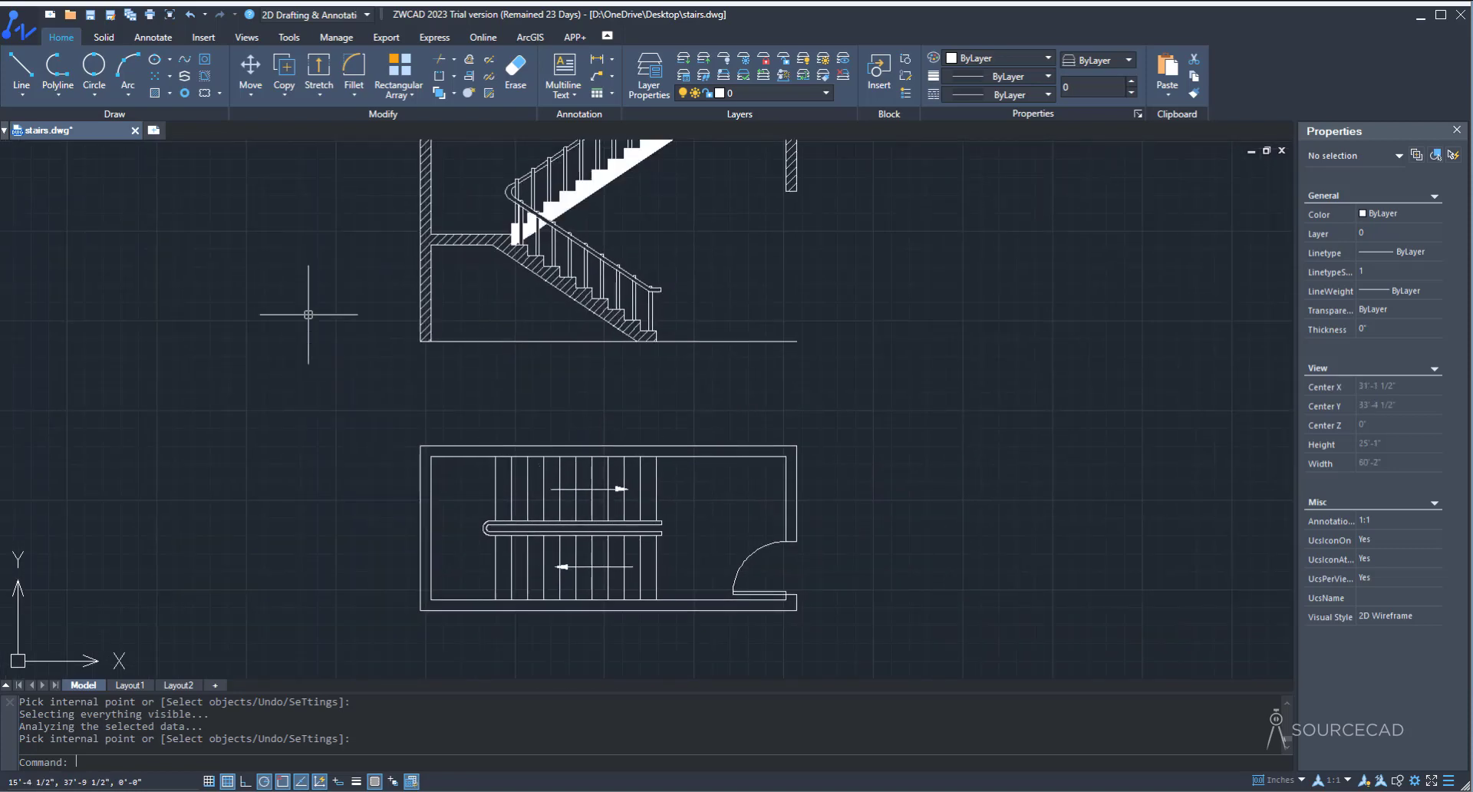
pyautogui.click(155, 93)
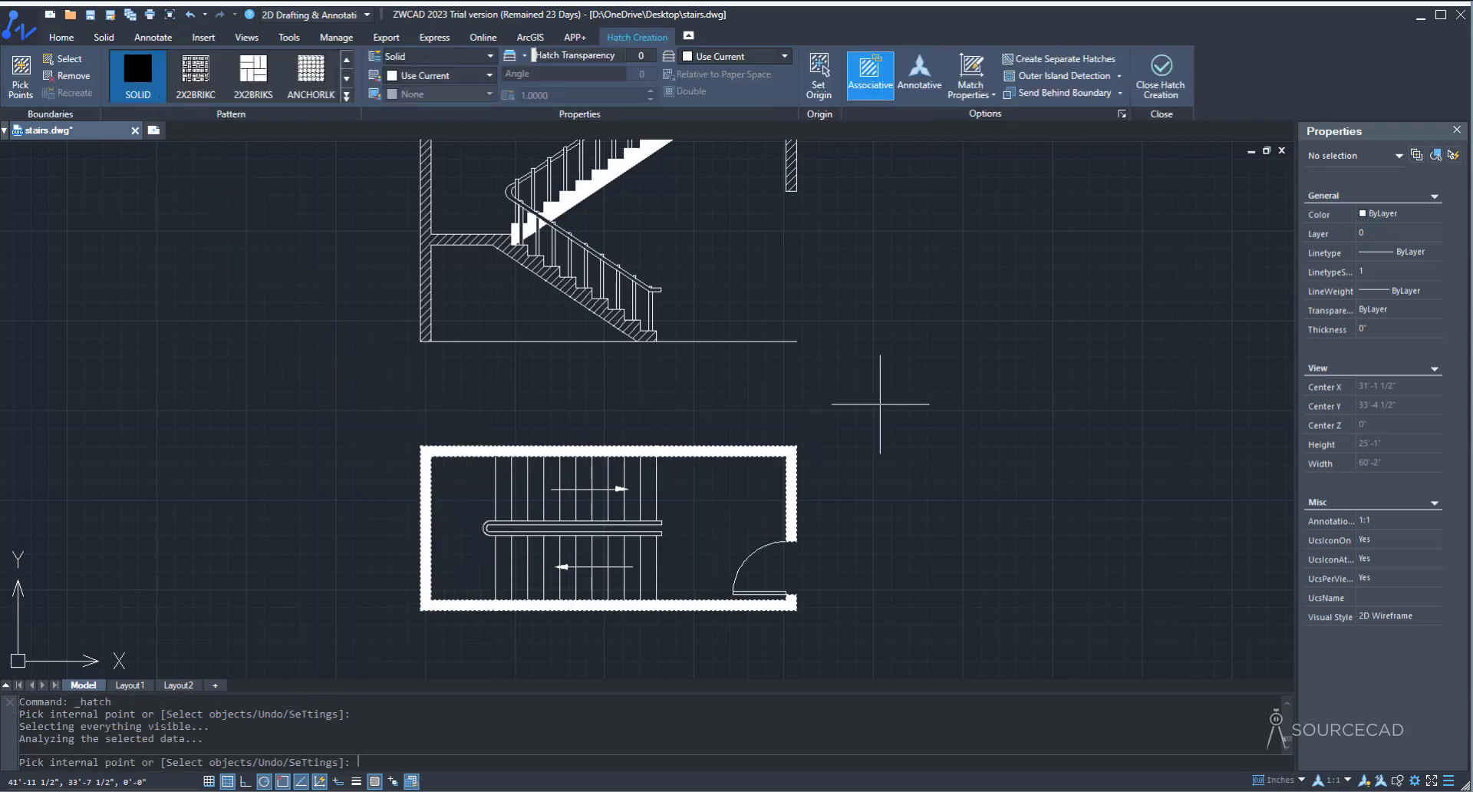
pyautogui.scroll(4, 695, 503)
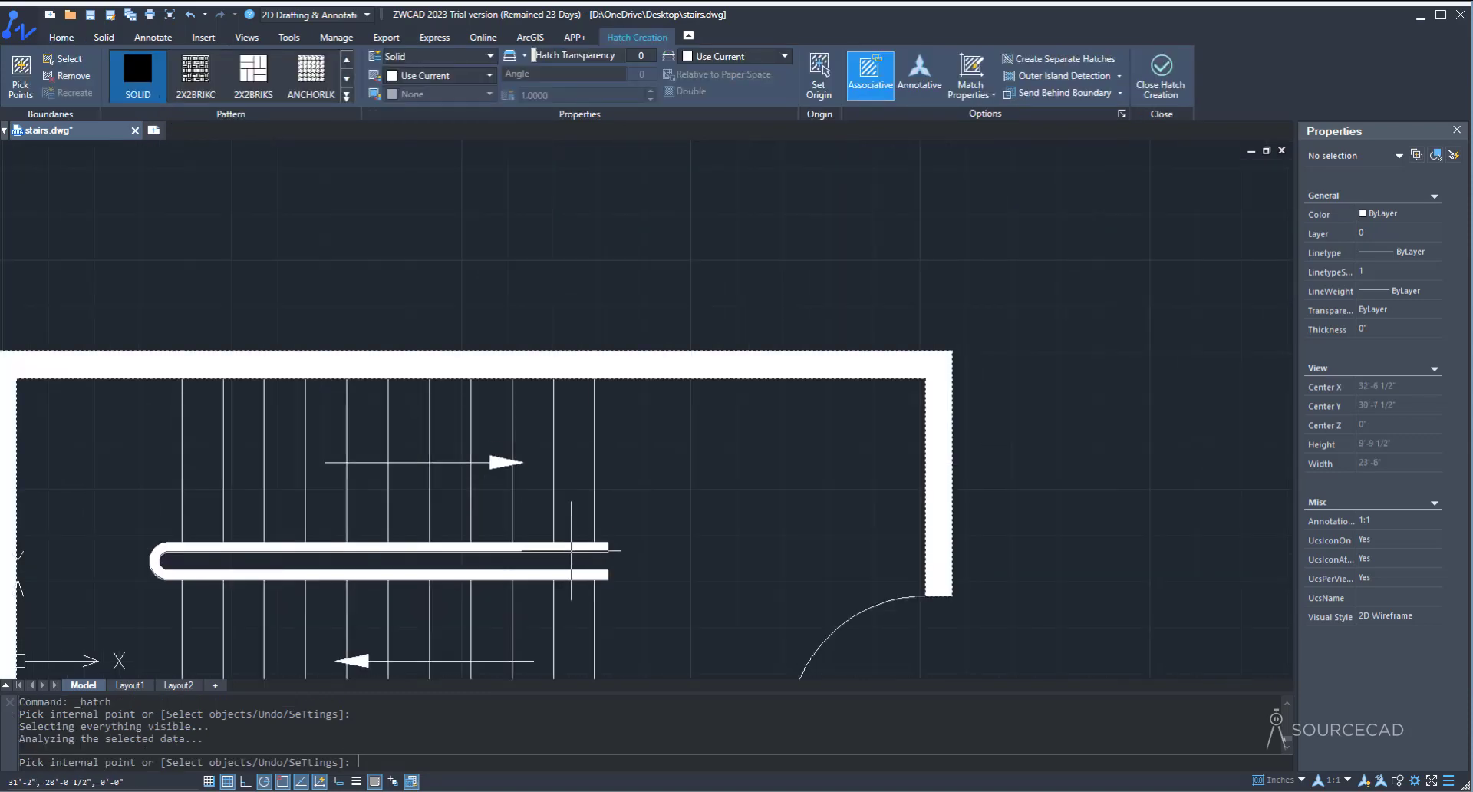
pyautogui.press('Return')
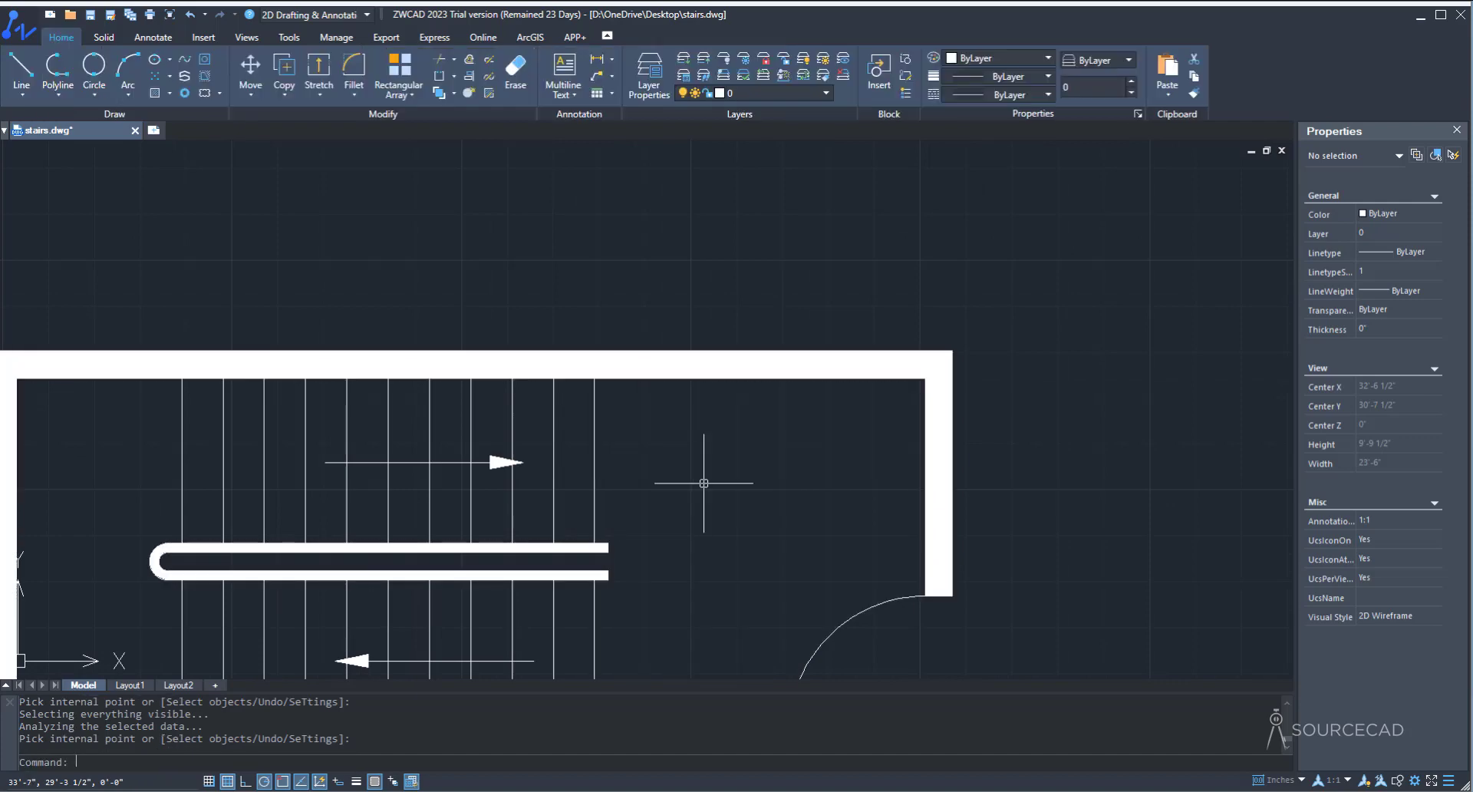
pyautogui.scroll(-6, 712, 475)
pyautogui.moveTo(844, 413); pyautogui.dragTo(799, 488, button='middle')
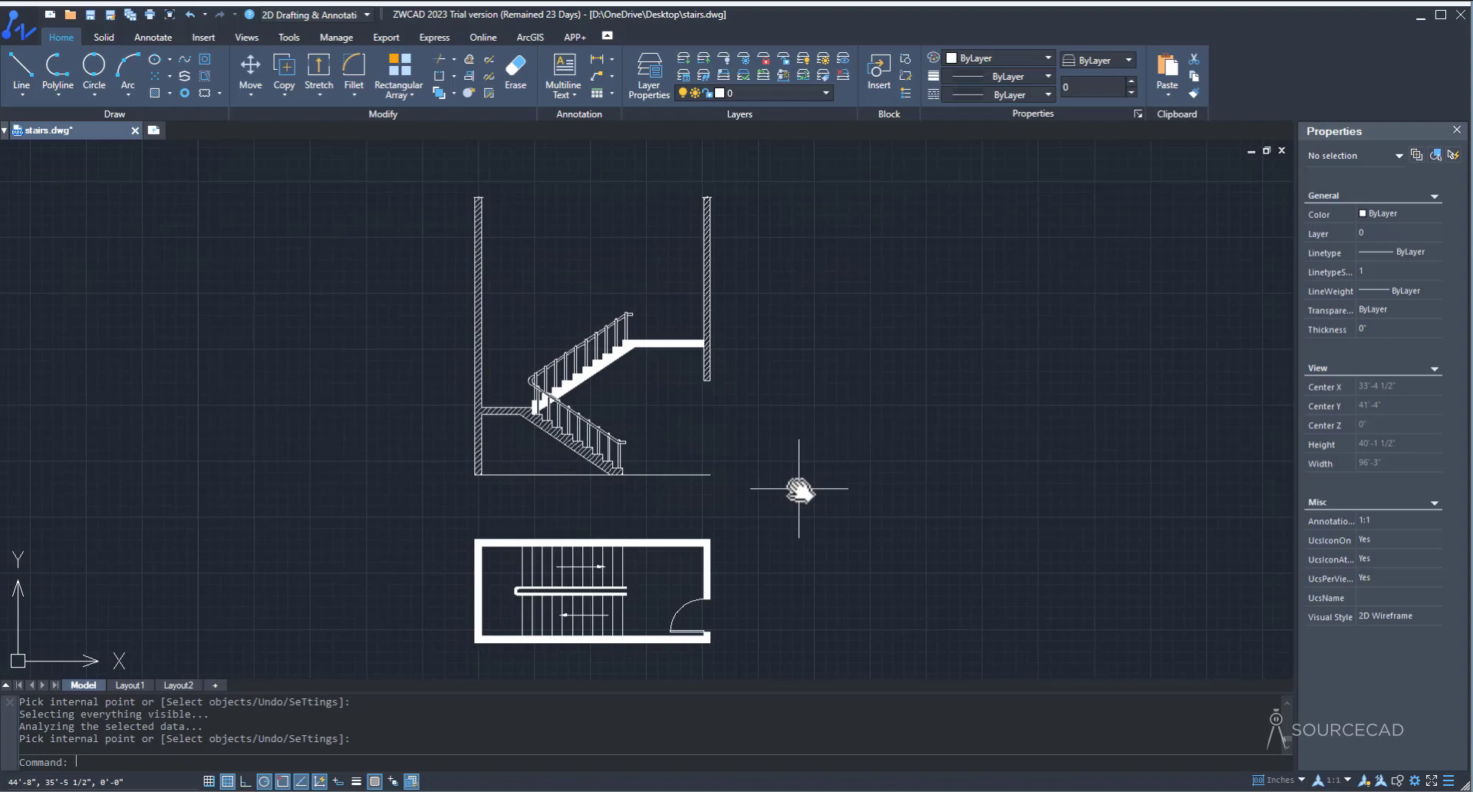